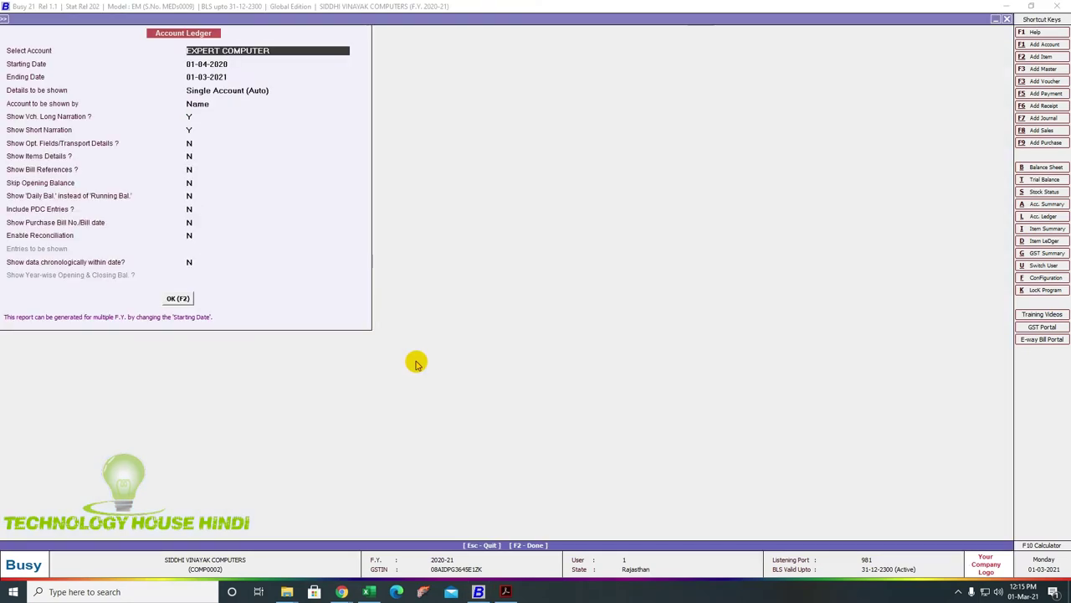
# Display the EXPERT COMPUTER ledger from 01-04-2020 to 01-03-2021 and review its 27-02-2021 INDUSIND BANK payment voucher
pyautogui.press('Return')
pyautogui.press('Return')
pyautogui.press('F2')
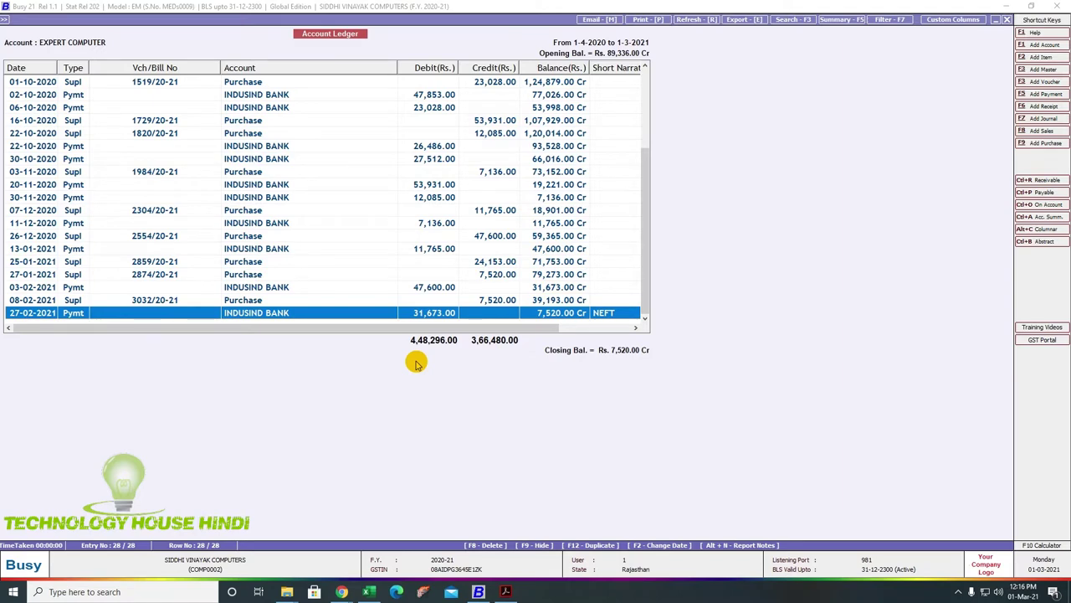
pyautogui.press('Return')
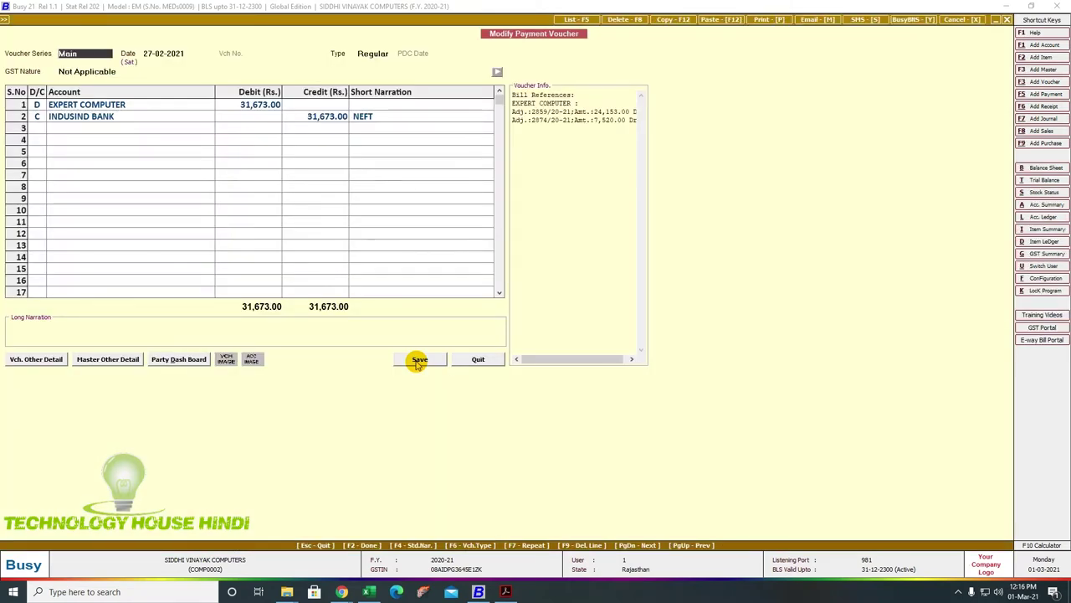
pyautogui.click(418, 360)
pyautogui.press('Escape')
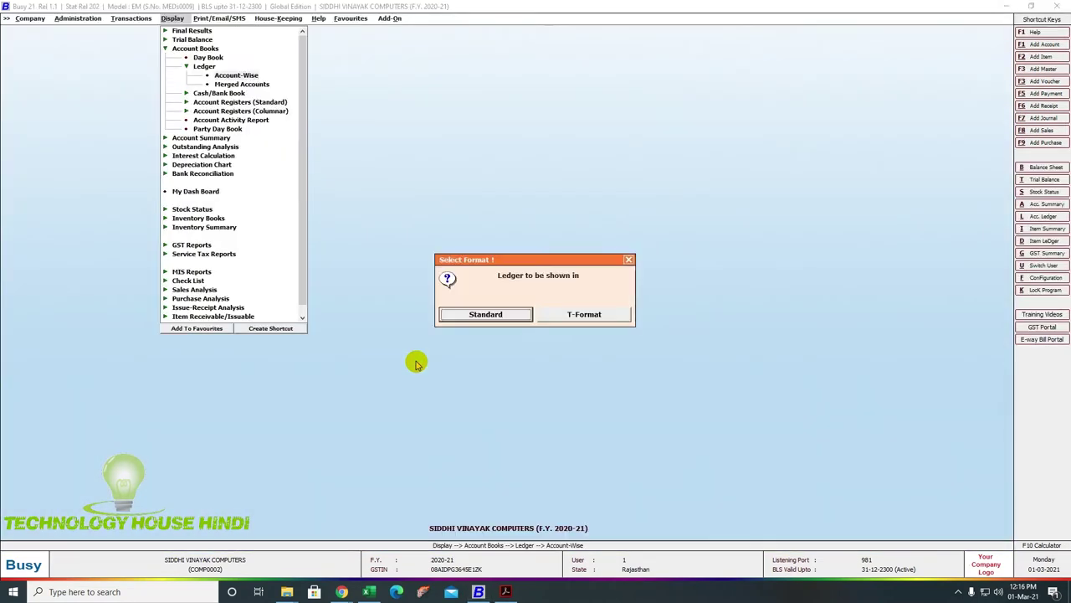
# Reopen the account ledger options in standard format, then switch to Acrobat and find the next debit entry in the bank statement
pyautogui.press('Return')
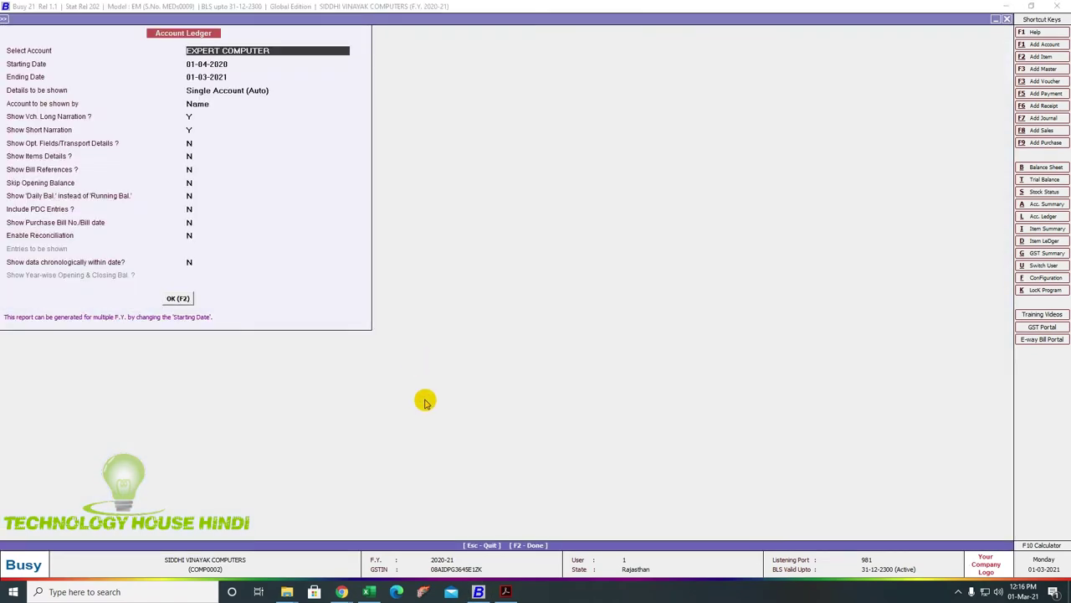
pyautogui.click(506, 592)
pyautogui.scroll(-5, 491, 387)
pyautogui.scroll(-4, 490, 386)
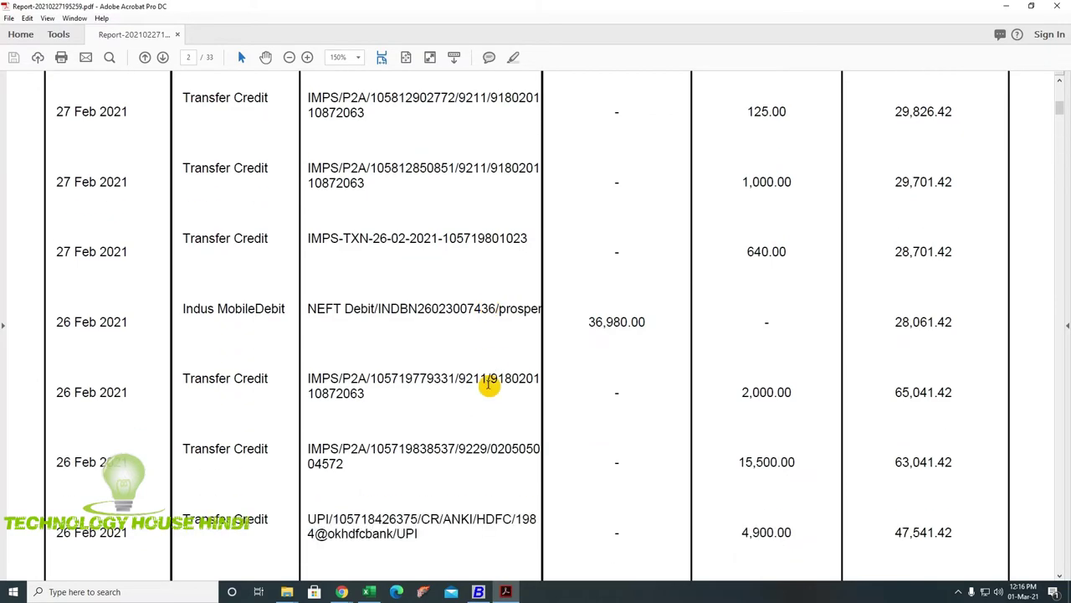
# Switch back to Busy and display the Prosper Computer account ledger from 01-04-2020 to 01-03-2021
pyautogui.click(488, 592)
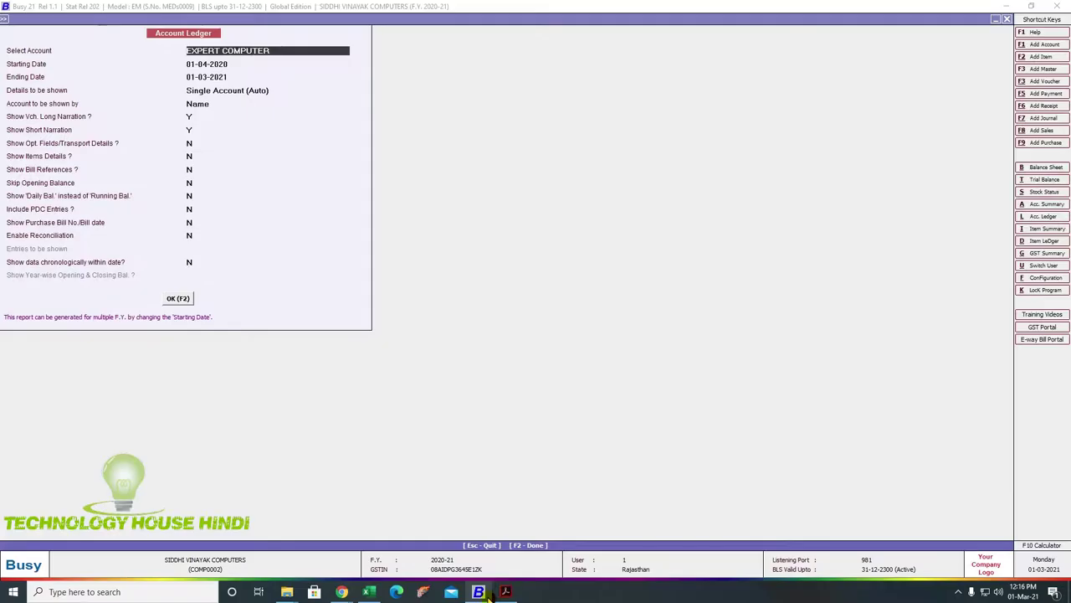
pyautogui.write('prosp')
pyautogui.press('Return')
pyautogui.press('Return')
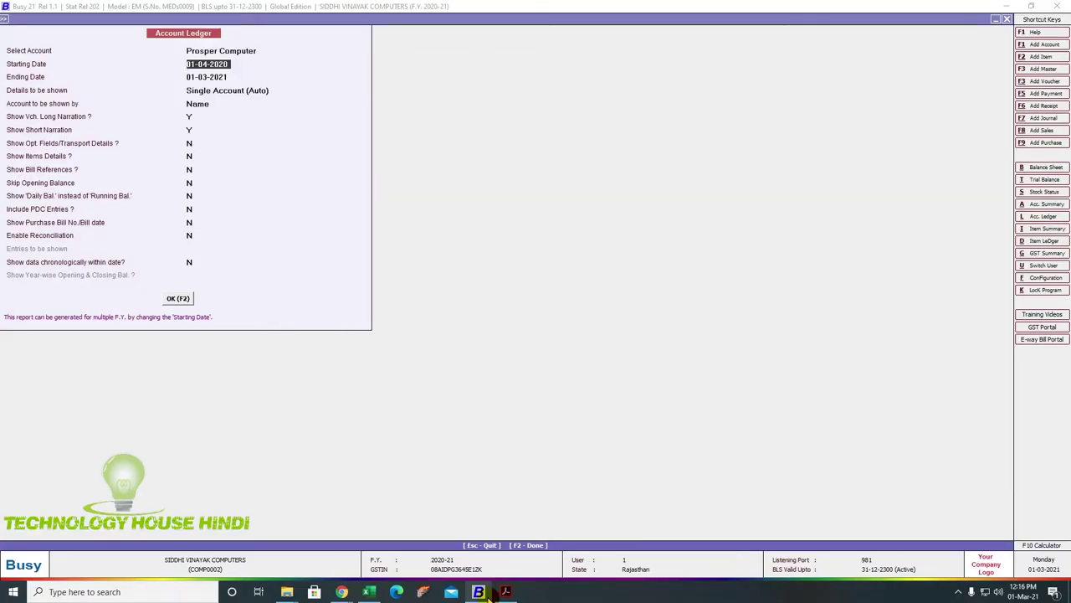
pyautogui.press('Return')
pyautogui.press('Return')
pyautogui.press('Return')
pyautogui.press('F2')
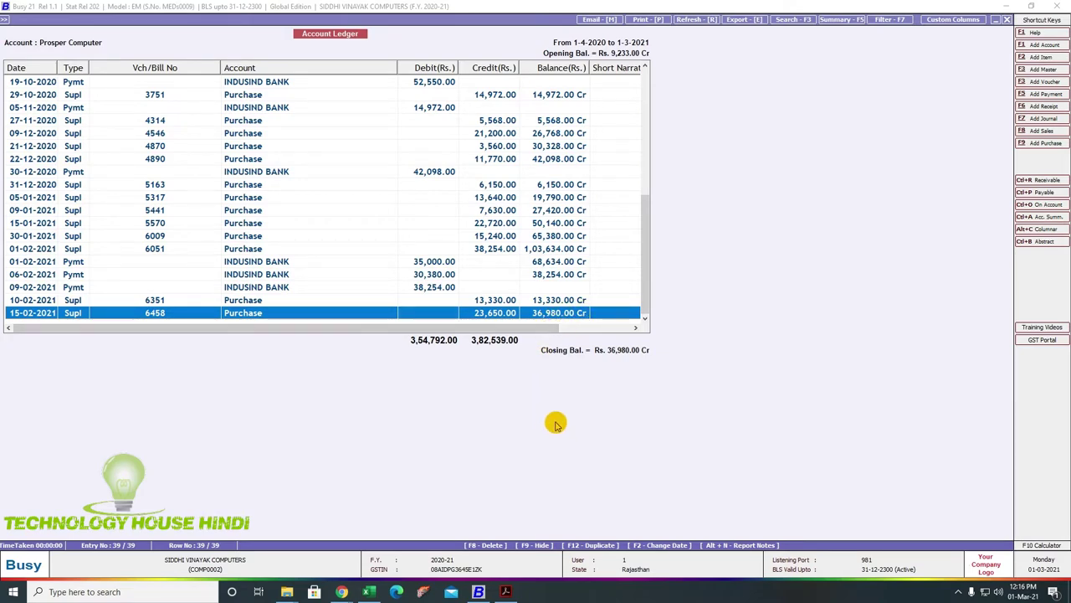
# Close the ledger and start a new payment voucher dated 26-02-2021, checking the date against the bank statement
pyautogui.press('Escape')
pyautogui.press('Escape')
pyautogui.press('Left')
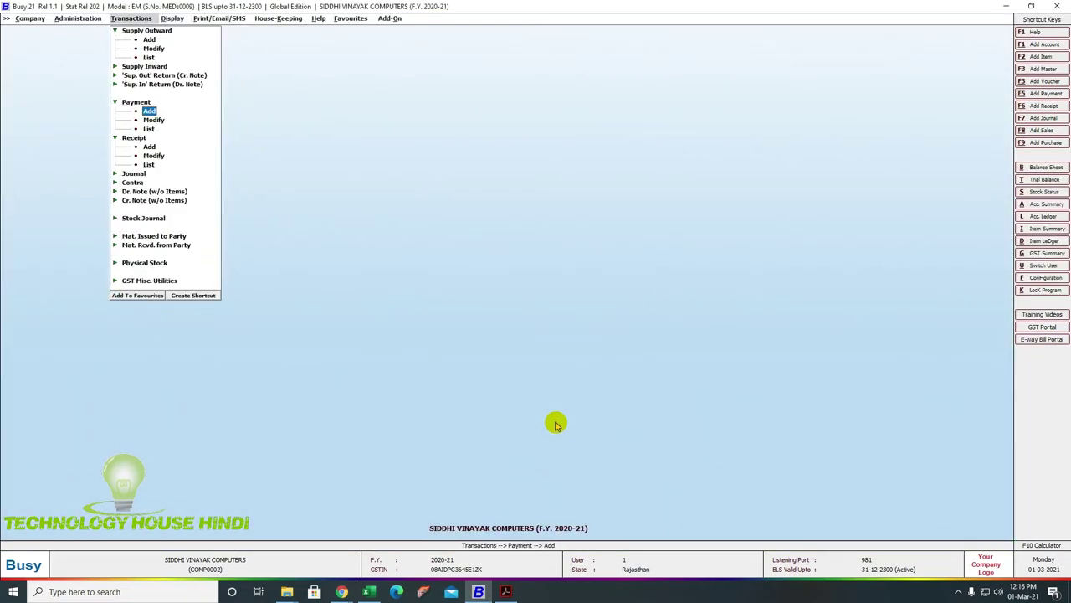
pyautogui.press('Return')
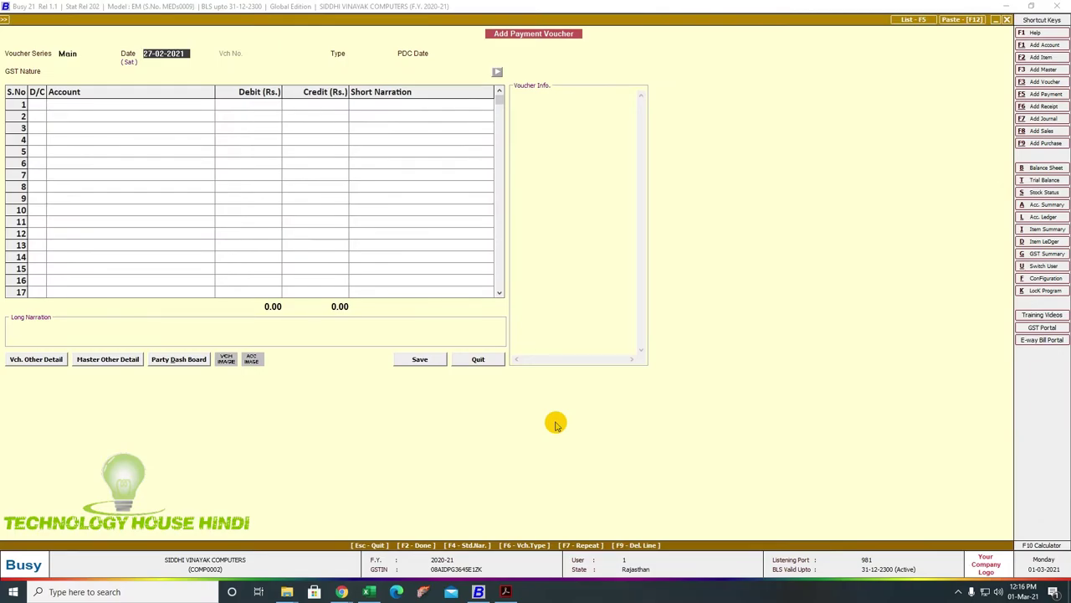
pyautogui.click(506, 592)
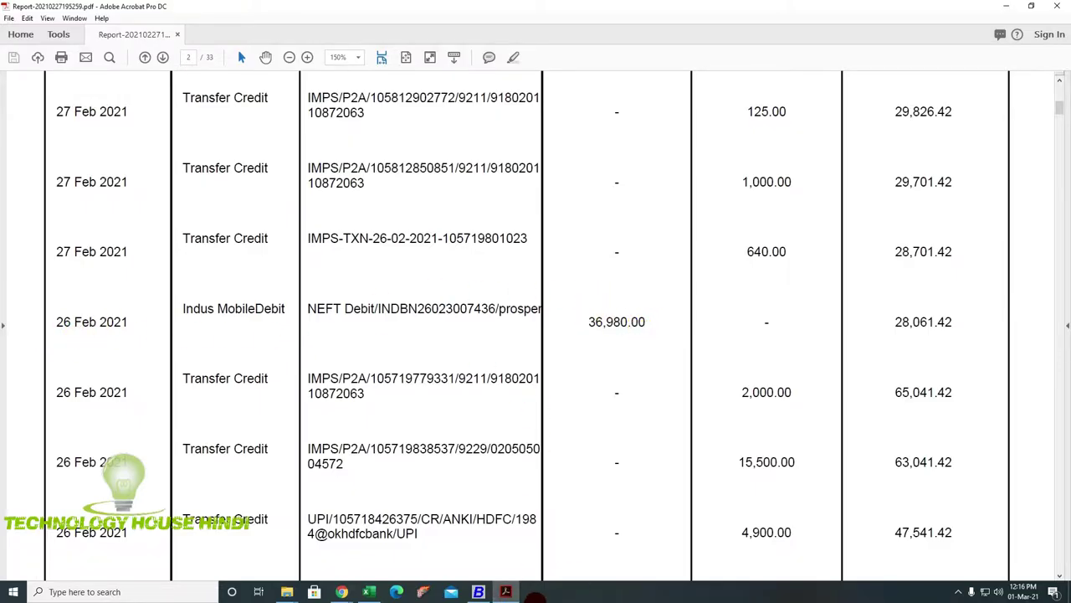
pyautogui.click(508, 592)
pyautogui.write('26')
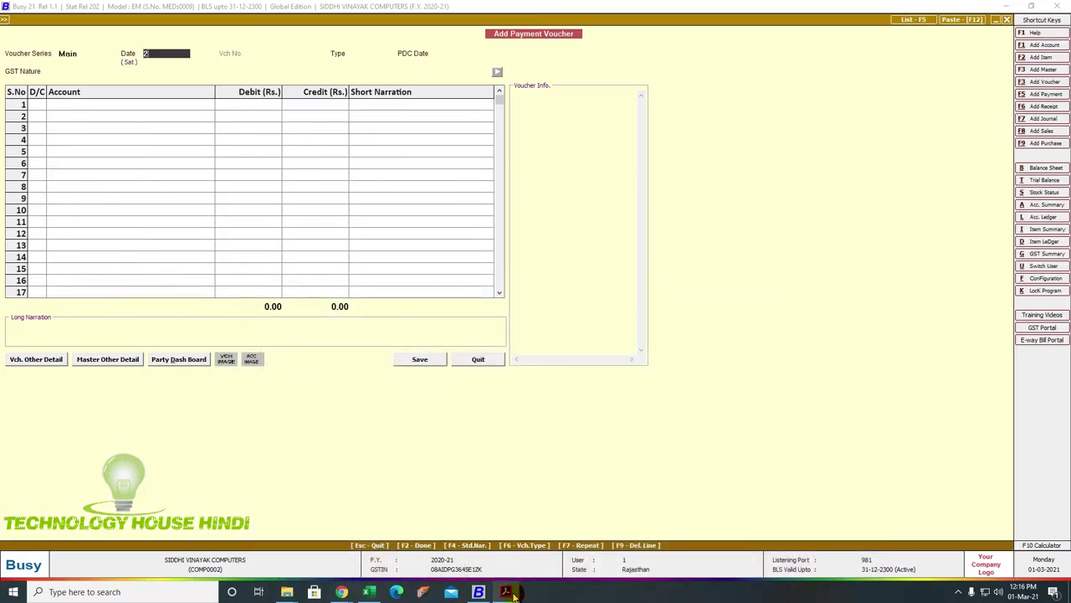
pyautogui.press('Return')
pyautogui.press('Return')
pyautogui.press('Return')
pyautogui.press('Return')
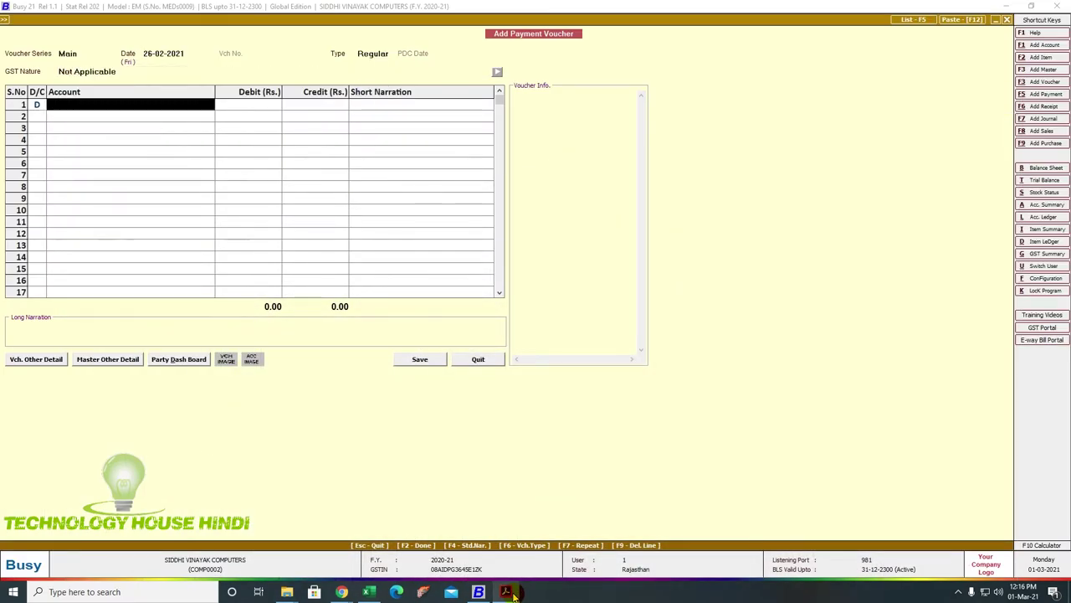
# Debit Prosper Computer with 36,980 on the voucher's first line, checking the amount against the bank statement
pyautogui.write('pROS')
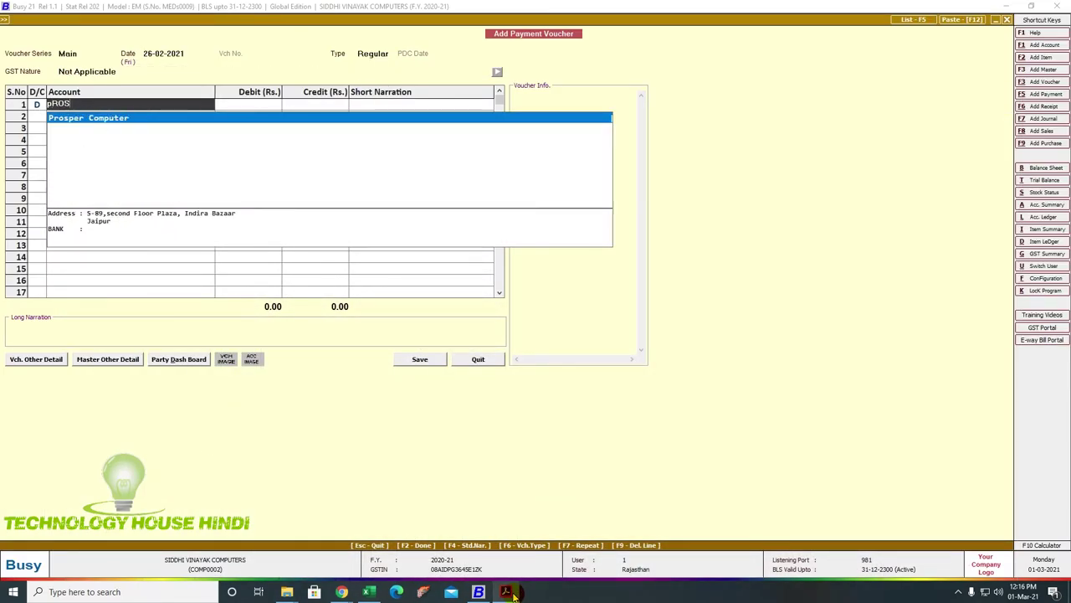
pyautogui.press('Return')
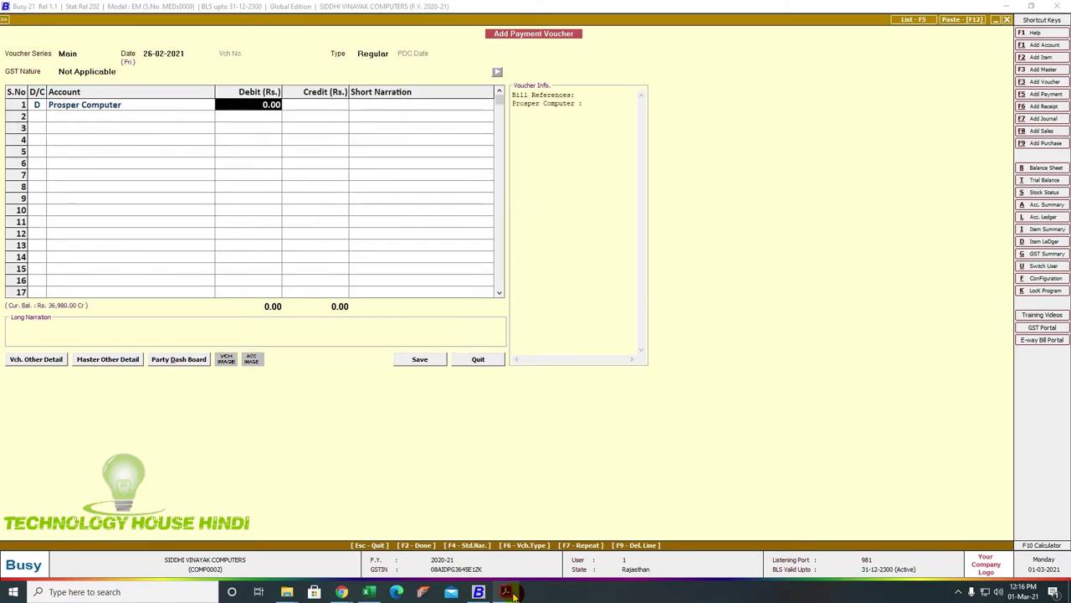
pyautogui.click(507, 593)
pyautogui.click(510, 593)
pyautogui.write('36,980')
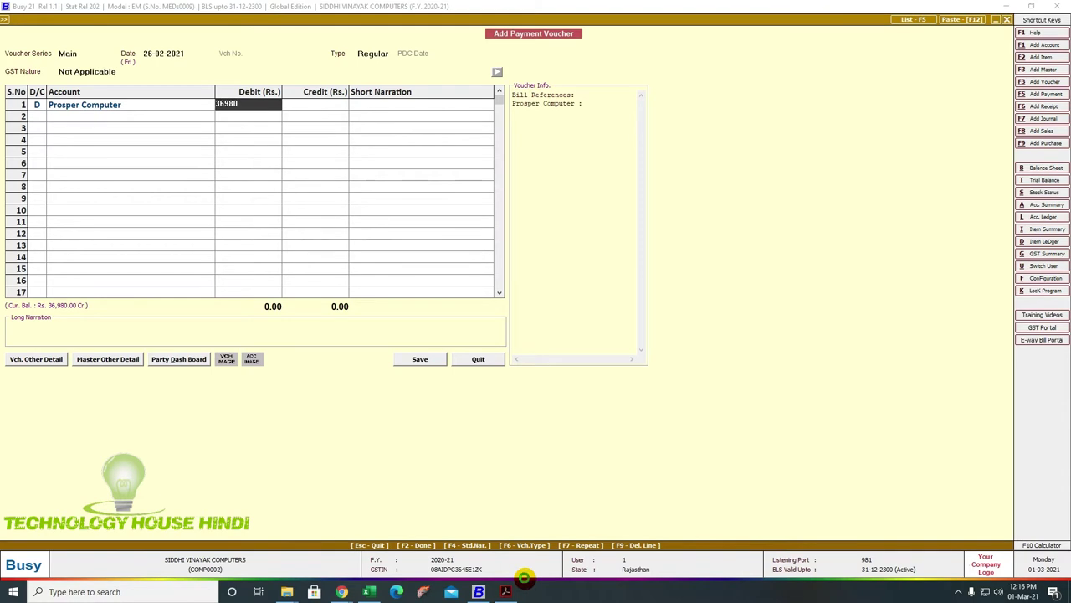
pyautogui.press('Return')
# Adjust the payment against bill reference 6351 for its full amount of 13,330
pyautogui.press('Return')
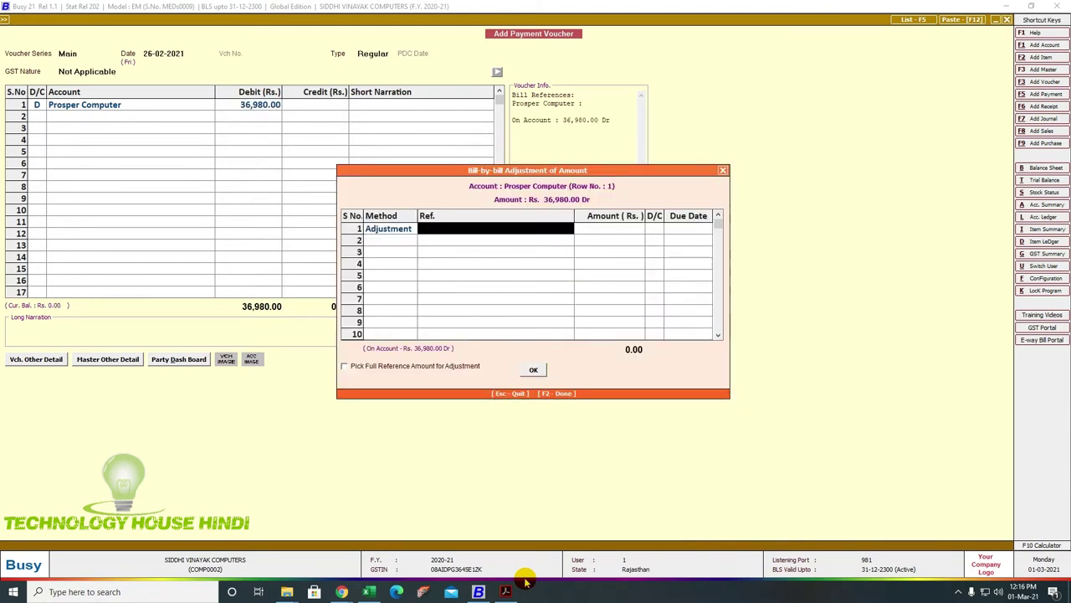
pyautogui.press('Down')
pyautogui.press('Down')
pyautogui.press('Down')
pyautogui.press('Down')
pyautogui.press('Down')
pyautogui.press('Down')
pyautogui.press('Down')
pyautogui.press('Down')
pyautogui.press('Down')
pyautogui.press('Down')
pyautogui.press('Down')
pyautogui.press('Down')
pyautogui.press('Down')
pyautogui.press('Down')
pyautogui.press('Down')
pyautogui.press('Down')
pyautogui.press('Down')
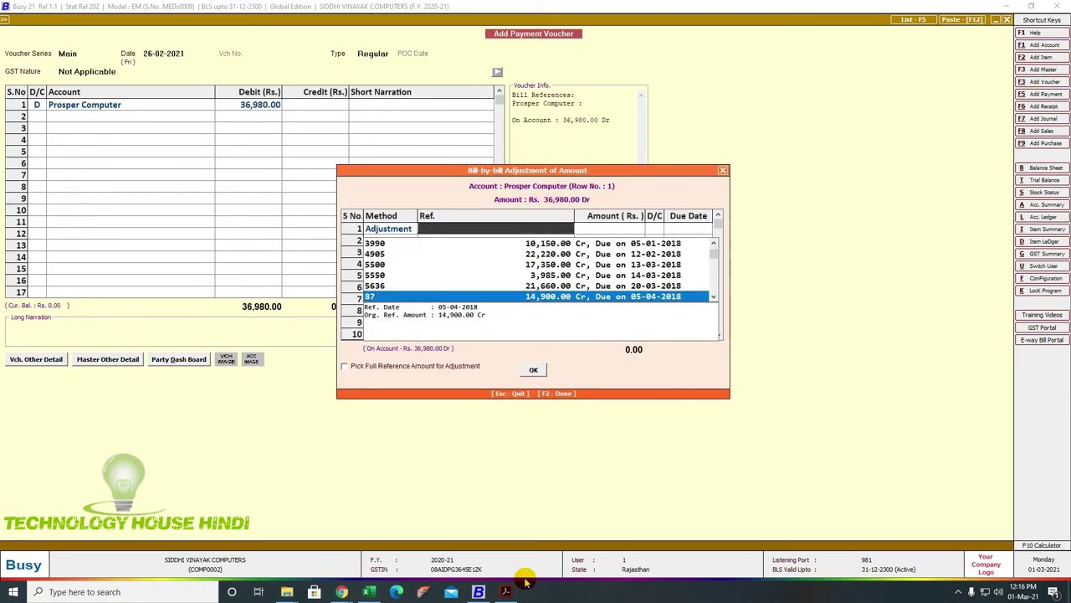
pyautogui.press('Down')
pyautogui.press('Down')
pyautogui.press('Down')
pyautogui.press('Down')
pyautogui.press('Down')
pyautogui.press('Down')
pyautogui.press('Down')
pyautogui.press('Down')
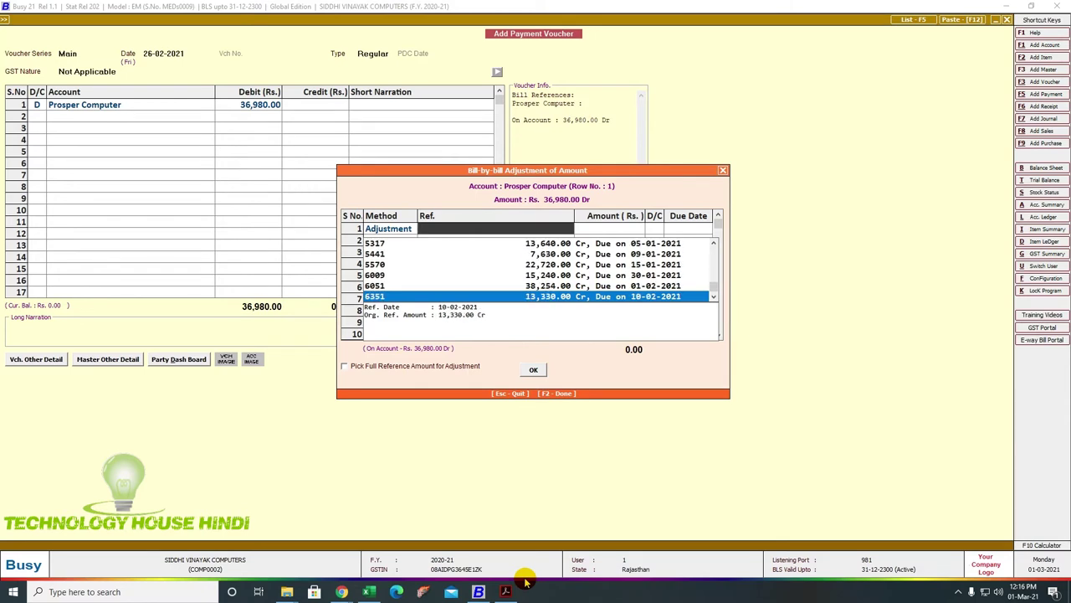
pyautogui.press('Up')
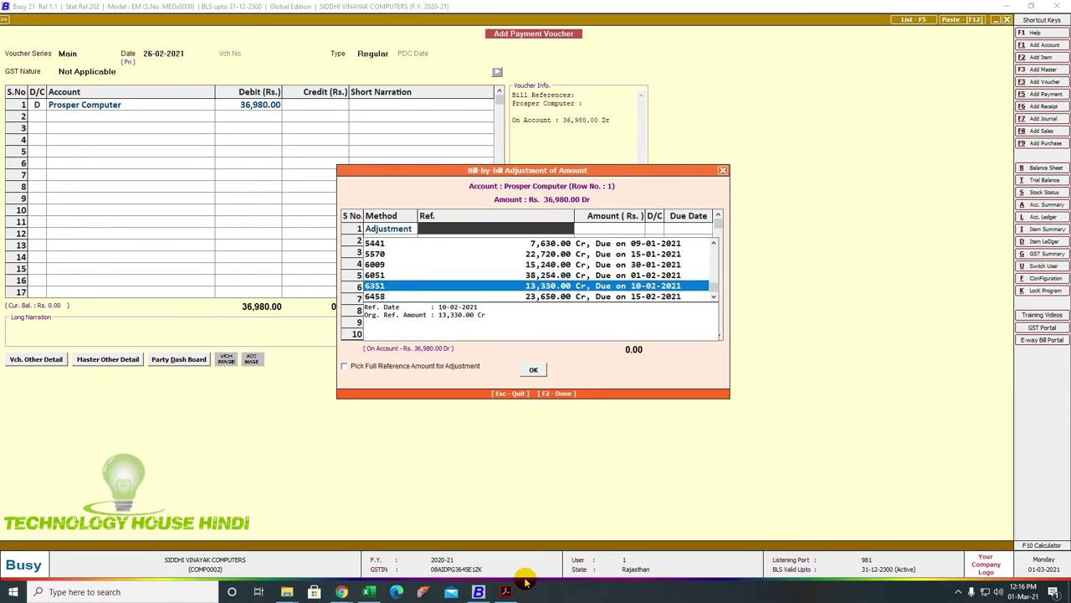
pyautogui.press('Return')
pyautogui.press('Return')
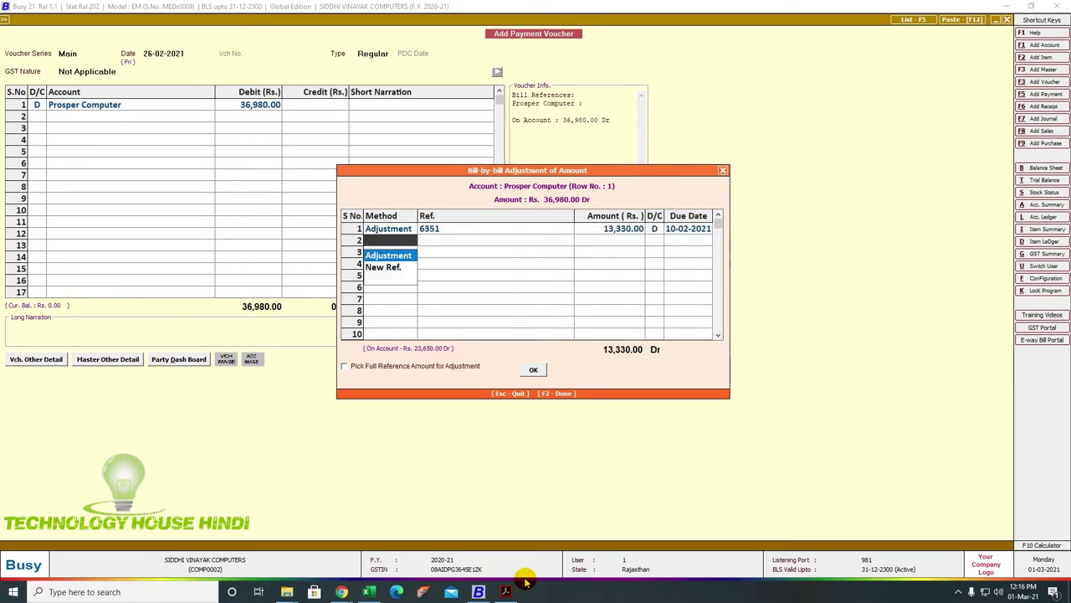
# Adjust the remaining 23,650 against bill reference 6458 and accept the bill-by-bill adjustment
pyautogui.press('Return')
pyautogui.press('Down')
pyautogui.press('Down')
pyautogui.press('Down')
pyautogui.press('Down')
pyautogui.press('Down')
pyautogui.press('Down')
pyautogui.press('Down')
pyautogui.press('Down')
pyautogui.press('Down')
pyautogui.press('Down')
pyautogui.press('Down')
pyautogui.press('Down')
pyautogui.press('Down')
pyautogui.press('Down')
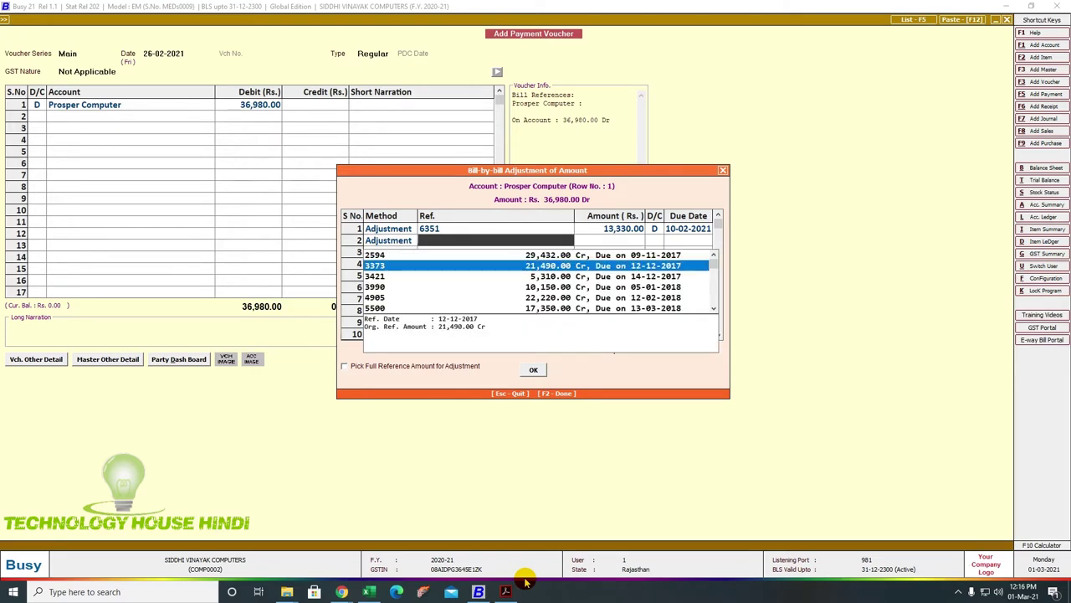
pyautogui.press('Down')
pyautogui.press('Down')
pyautogui.press('Down')
pyautogui.press('Down')
pyautogui.press('Down')
pyautogui.press('Down')
pyautogui.press('Down')
pyautogui.press('Down')
pyautogui.press('Down')
pyautogui.press('Down')
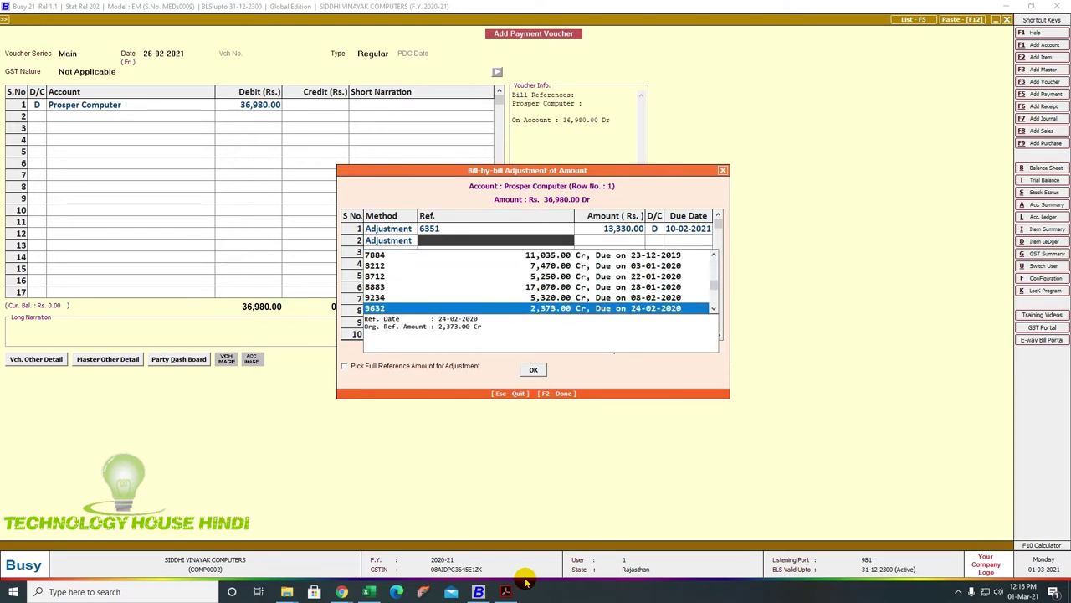
pyautogui.press('Return')
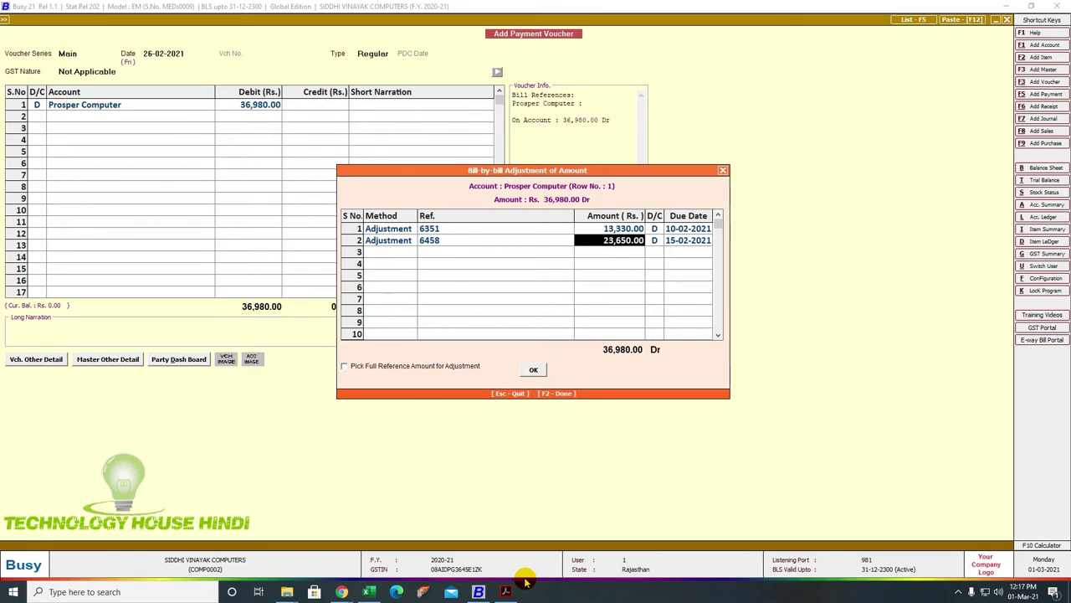
pyautogui.click(533, 370)
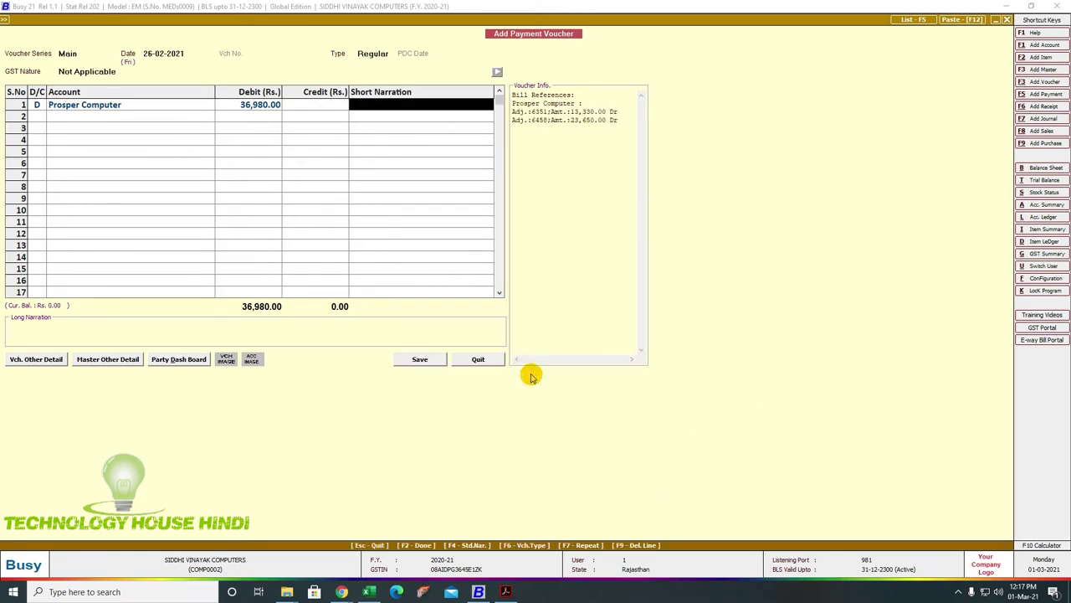
# Credit INDUSIND BANK with 36,980 on the voucher's second line
pyautogui.press('Return')
pyautogui.write('c')
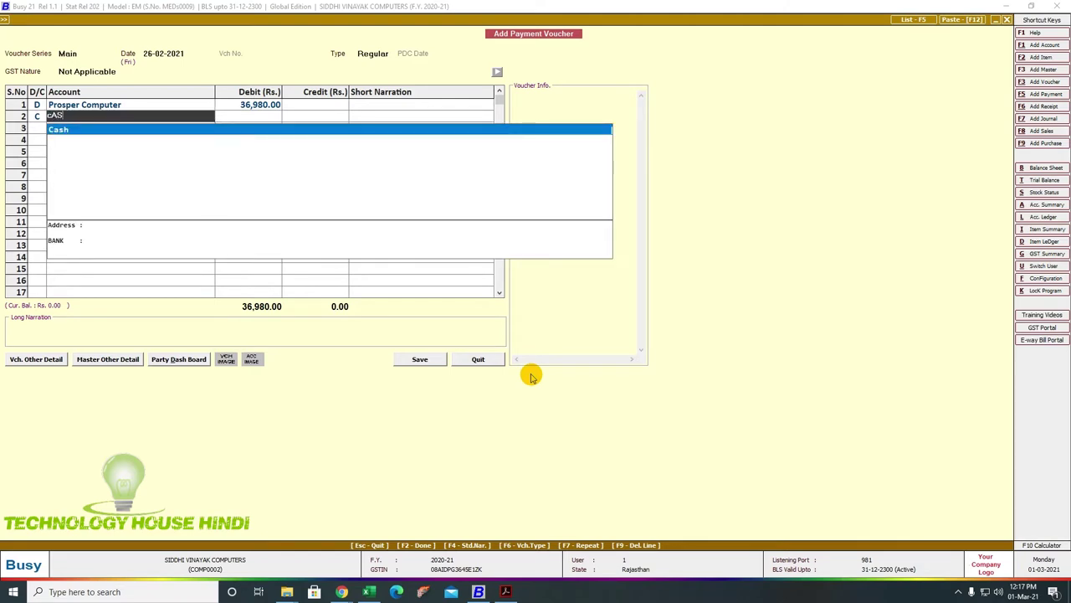
pyautogui.write('AS')
pyautogui.press('Return')
pyautogui.press('Up')
pyautogui.write('i')
pyautogui.press('Down')
pyautogui.press('Return')
pyautogui.press('Return')
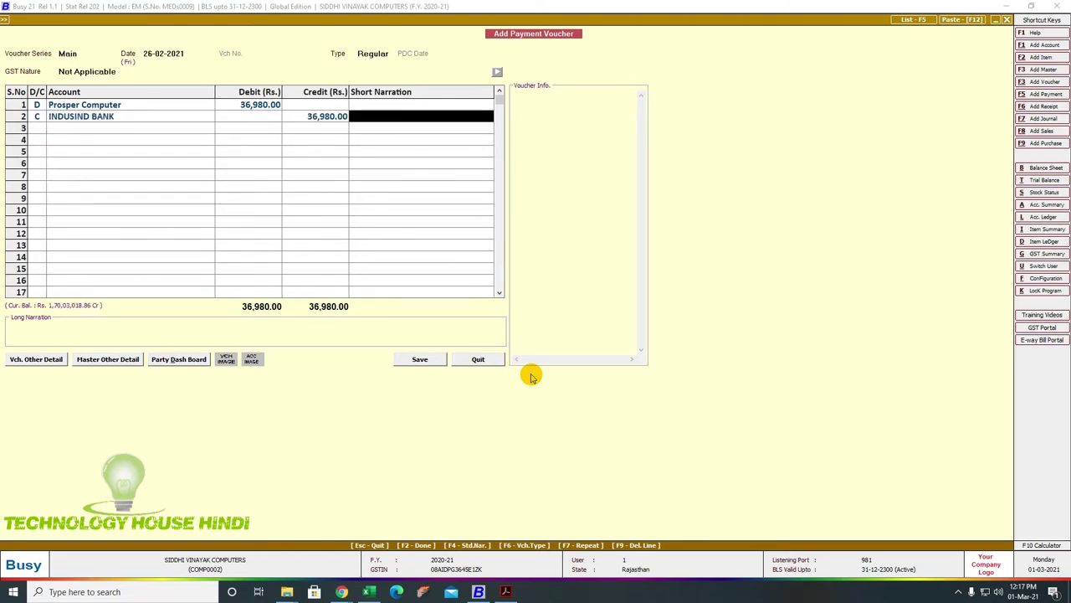
# Enter NEFT as the bank line's short narration and save the payment voucher
pyautogui.write('nEFT')
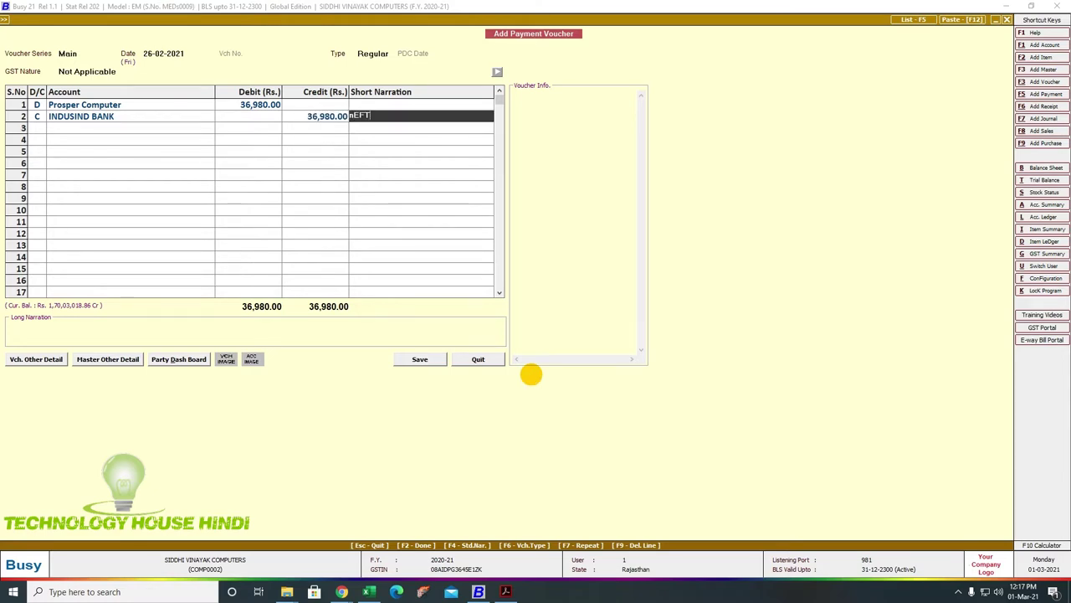
pyautogui.press('Return')
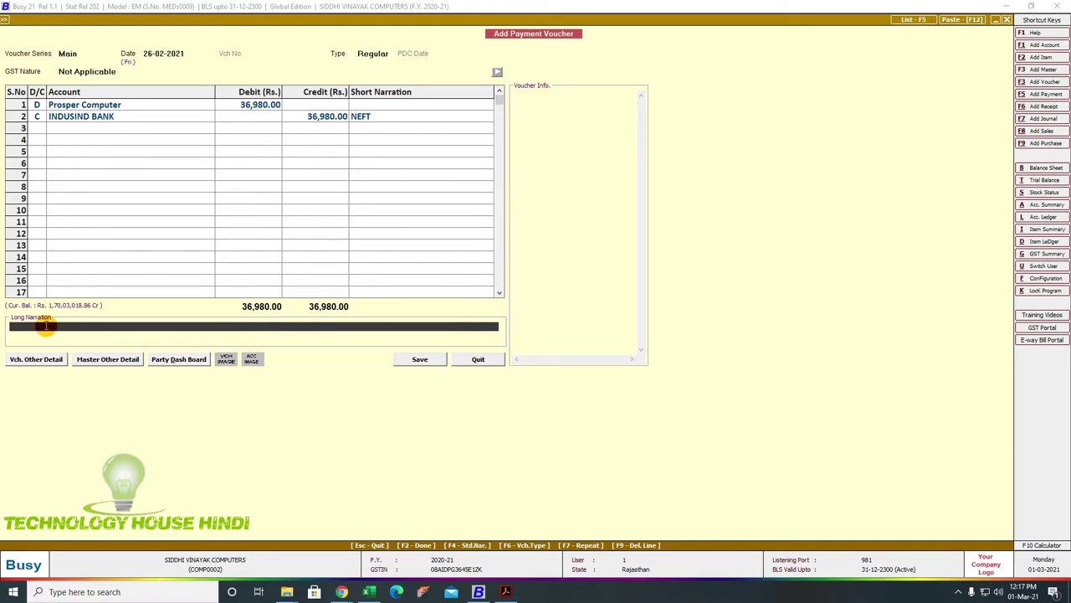
pyautogui.click(414, 360)
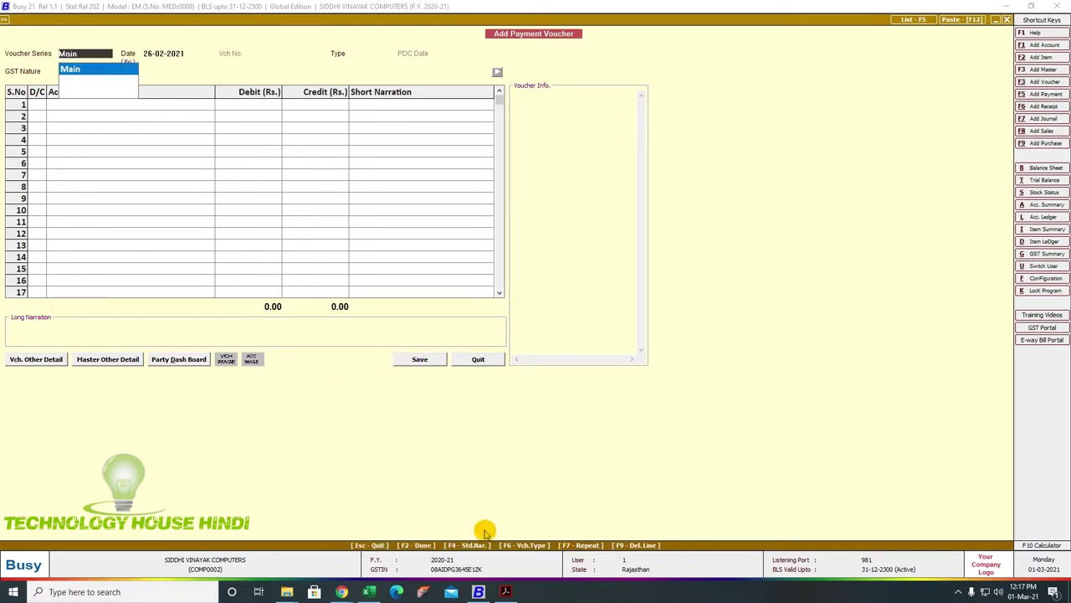
# Switch to the bank statement in Acrobat and find the next debit entry after the prosper payment
pyautogui.click(506, 592)
pyautogui.scroll(-15, 544, 410)
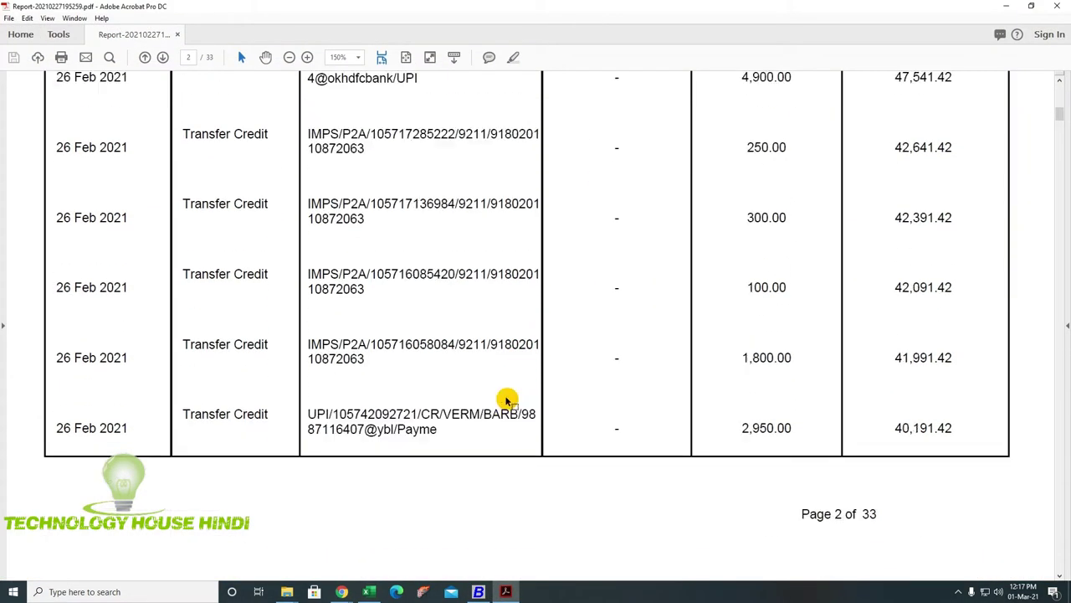
pyautogui.scroll(-3, 505, 403)
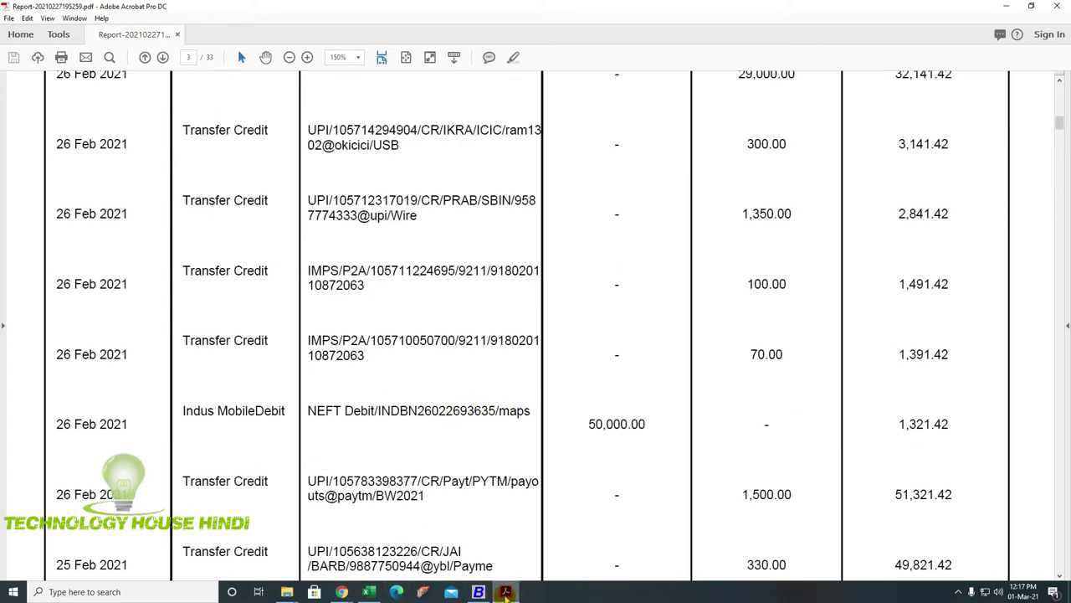
# Return to Busy, leave the blank voucher and display the MAPS IMAGING account ledger from 01-04-2020 to 01-03-2021
pyautogui.click(478, 592)
pyautogui.press('Return')
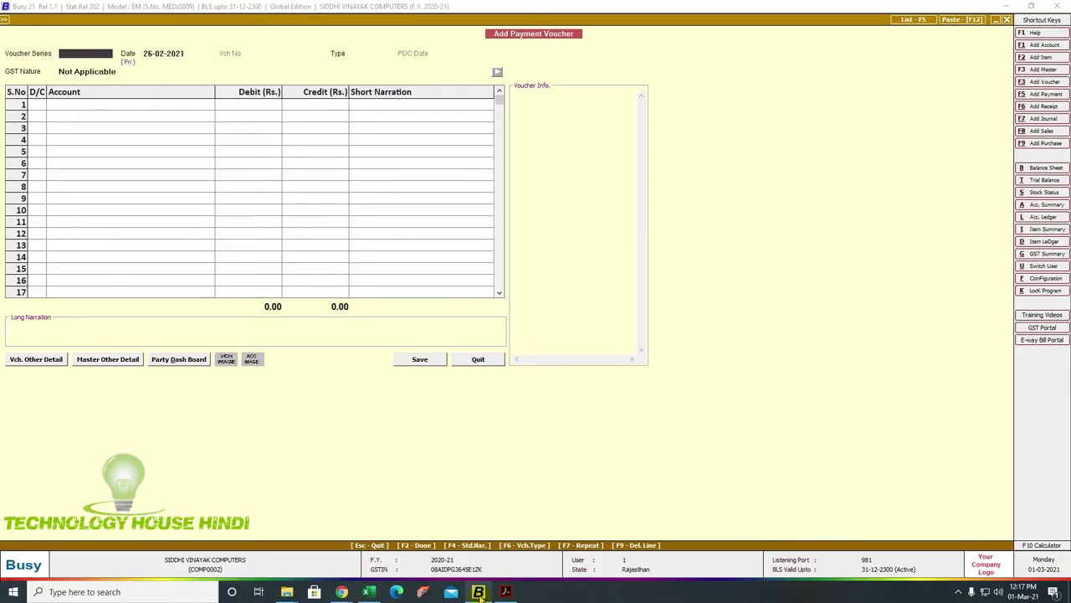
pyautogui.press('Escape')
pyautogui.hotkey('alt', 'l')
pyautogui.press('Return')
pyautogui.write('maps')
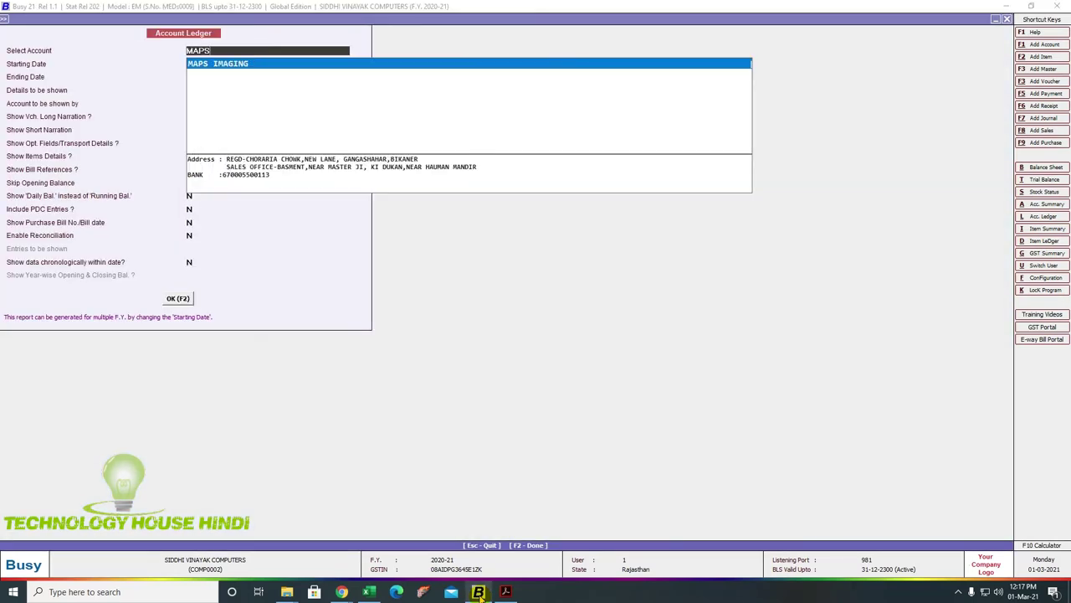
pyautogui.press('Return')
pyautogui.press('F2')
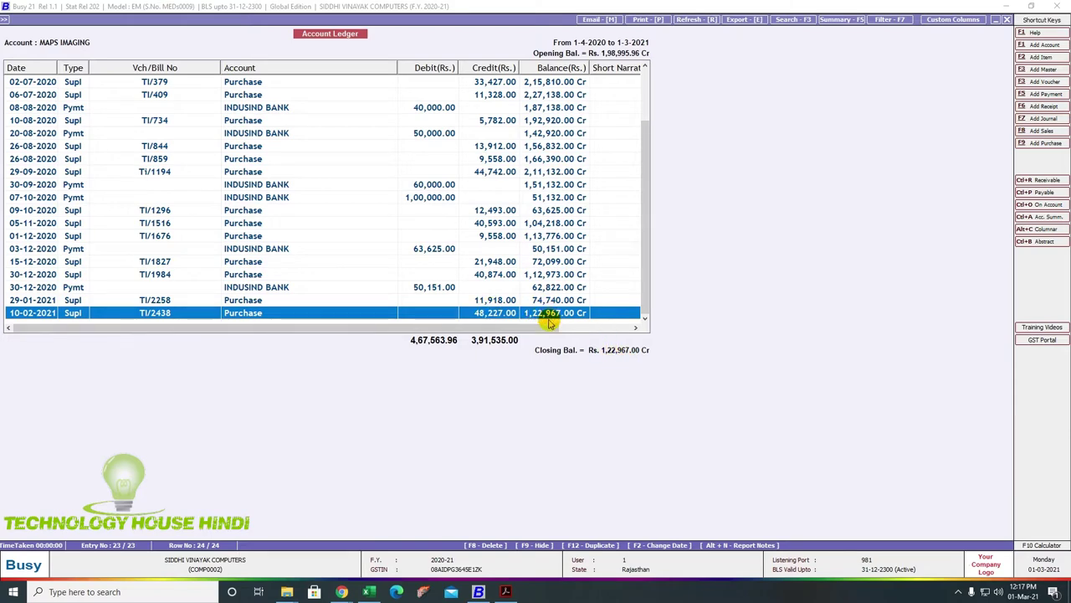
# Leave the MAPS IMAGING ledger and start a new payment voucher in the Main series
pyautogui.press('Escape')
pyautogui.press('Escape')
pyautogui.press('Escape')
pyautogui.press('Left')
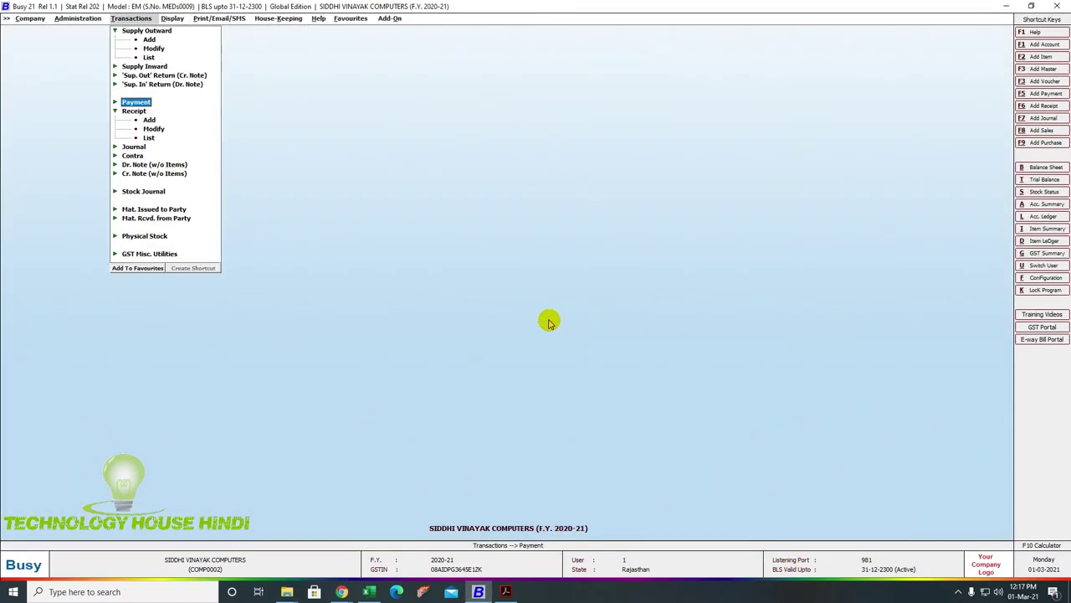
pyautogui.press('Down')
pyautogui.press('Return')
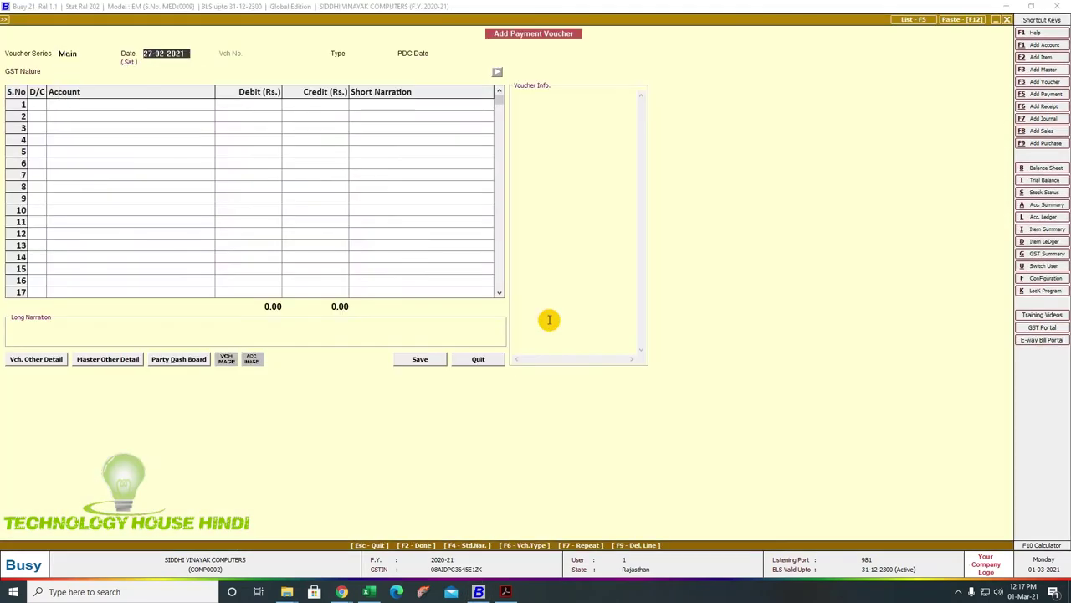
# Check the maps debit entry in the bank statement, then date the voucher 26-02-2021 with type Regular and GST nature Not Applicable
pyautogui.click(506, 592)
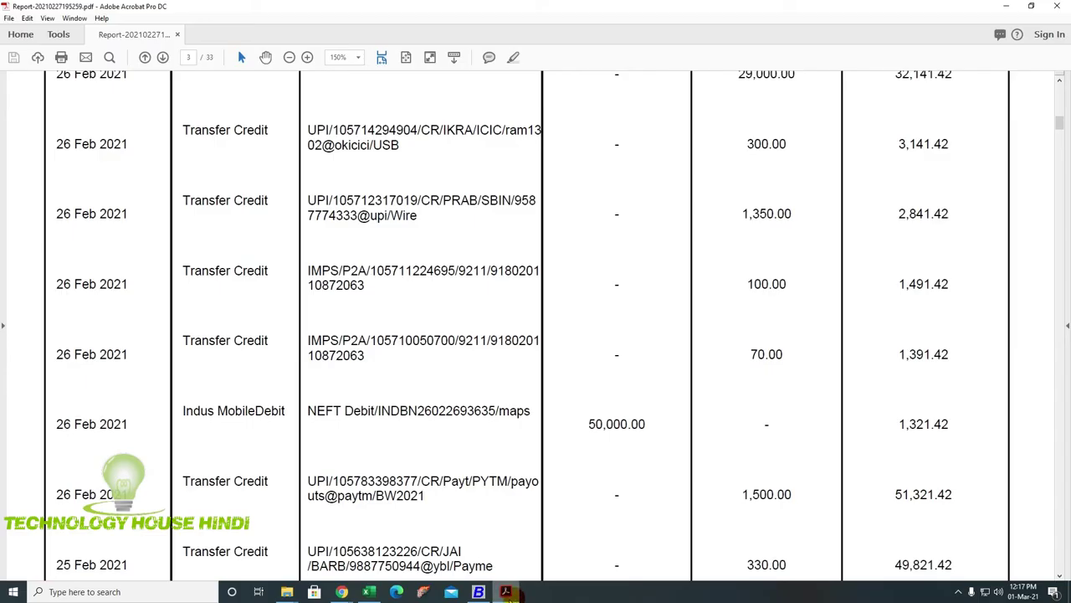
pyautogui.click(506, 591)
pyautogui.write('26')
pyautogui.press('Return')
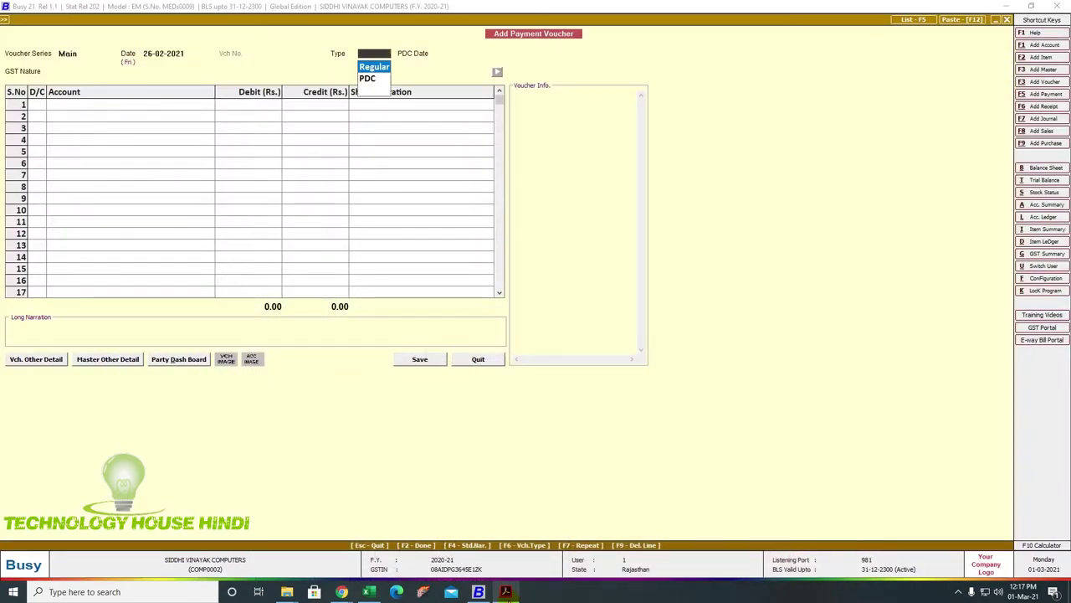
pyautogui.press('Return')
pyautogui.press('Return')
pyautogui.press('Return')
# Debit MAPS IMAGING with 50,000 on the first line and leave the bill-by-bill adjustment empty
pyautogui.write('mAp')
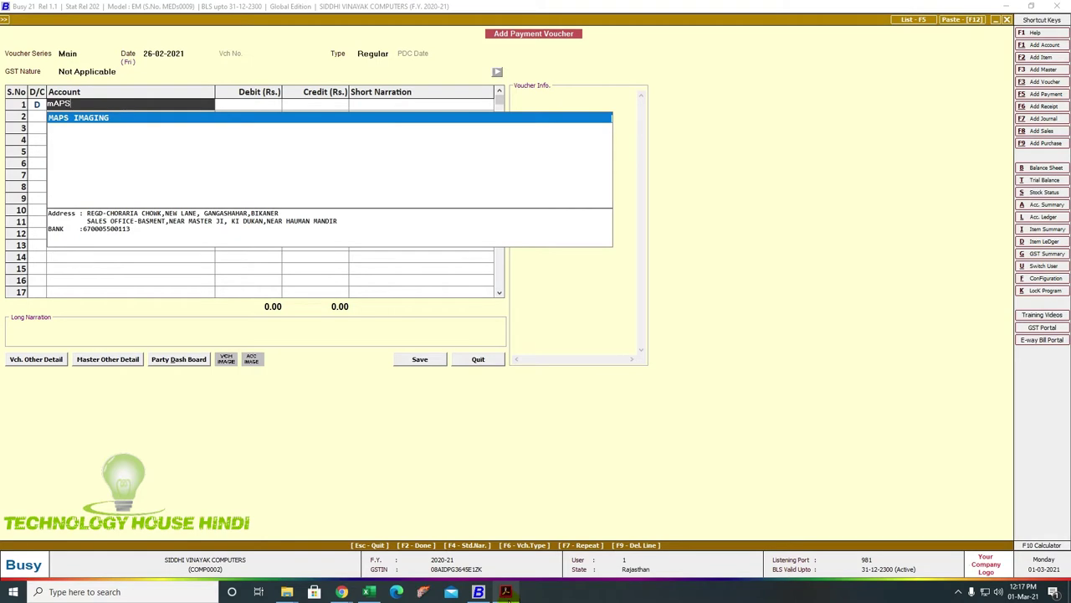
pyautogui.press('Return')
pyautogui.write('50000')
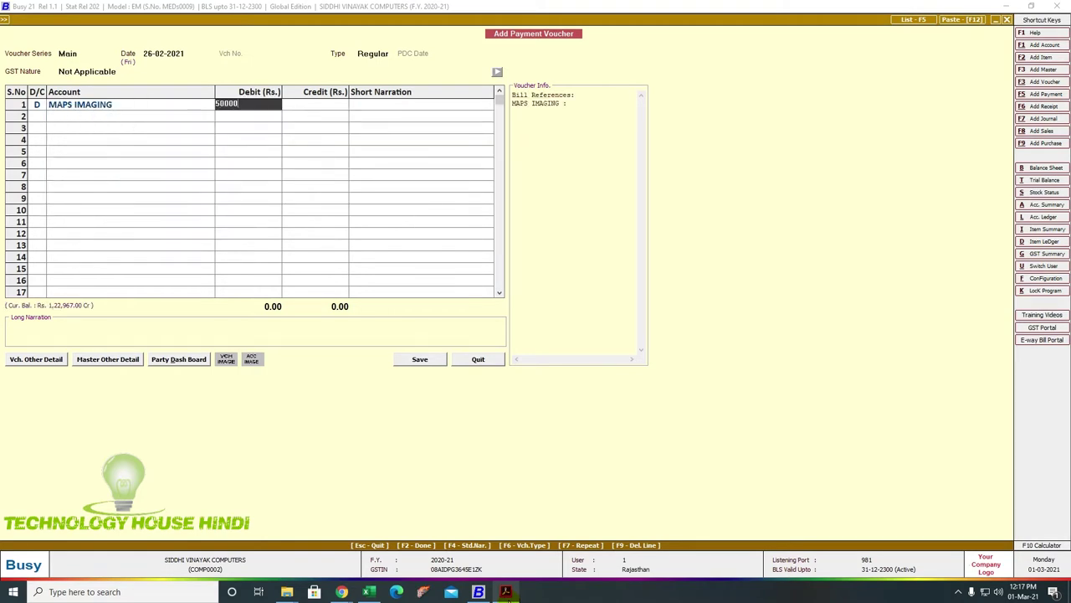
pyautogui.press('Return')
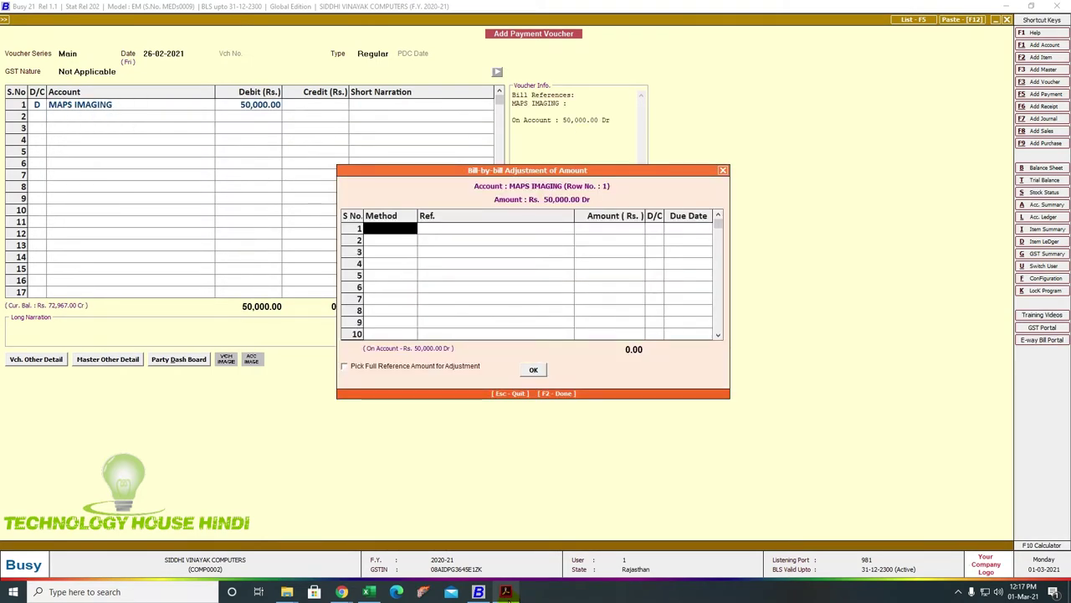
pyautogui.press('Escape')
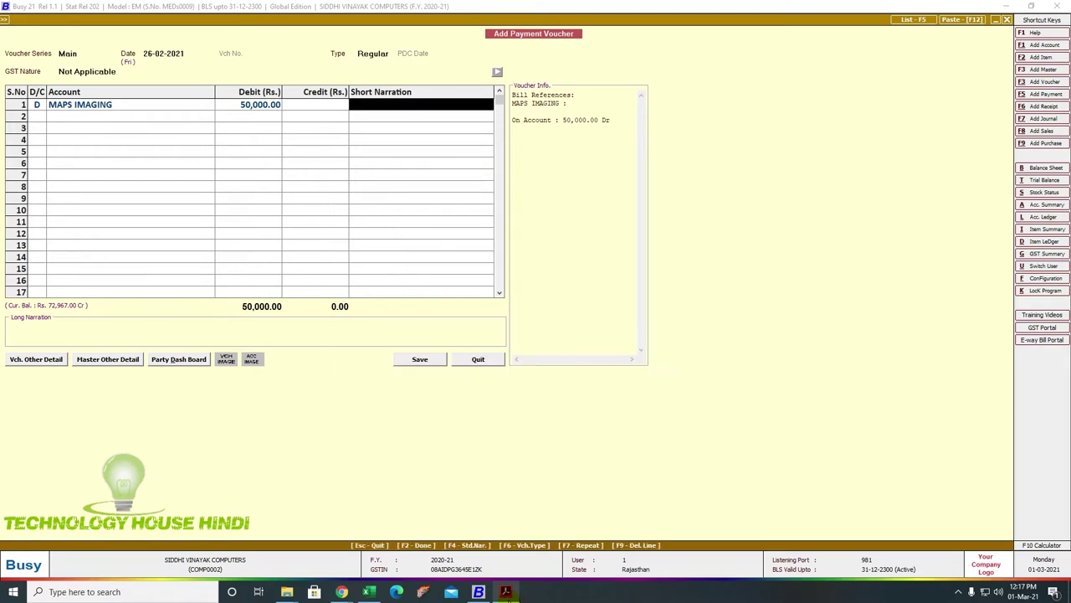
# Credit INDUSIND BANK with 50,000 on the voucher's second line
pyautogui.press('Return')
pyautogui.press('Return')
pyautogui.write('cash')
pyautogui.press('Return')
pyautogui.hotkey('shift', 'Tab')
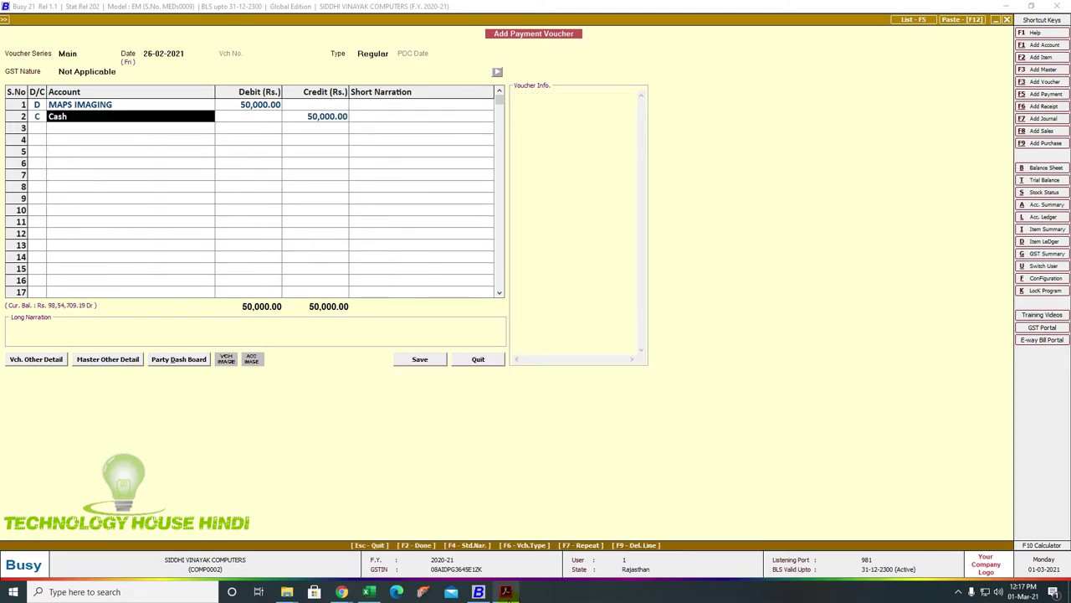
pyautogui.write('indu')
pyautogui.press('Return')
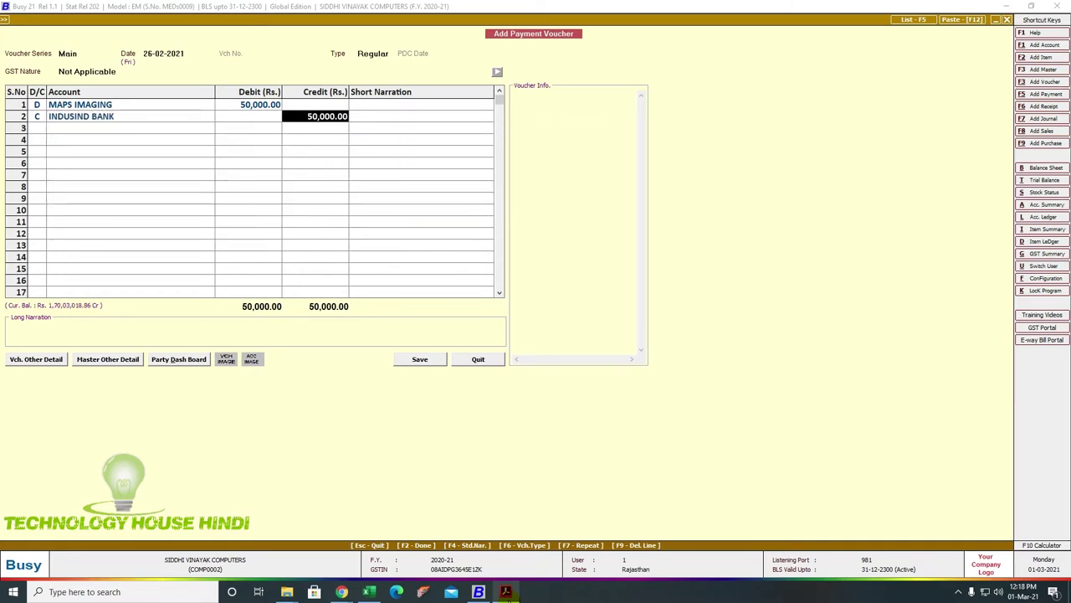
pyautogui.press('Return')
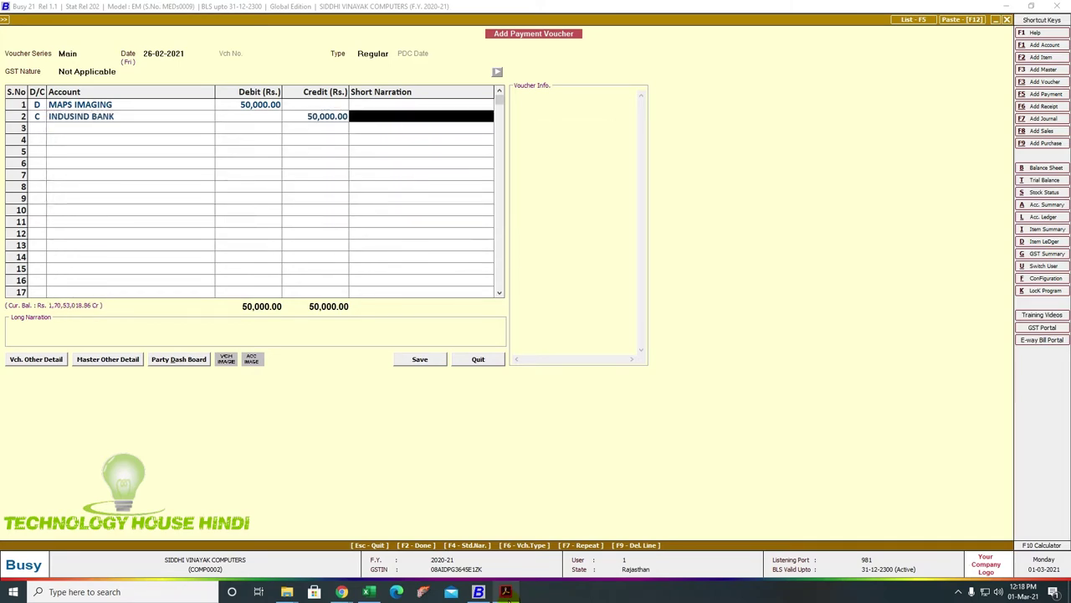
# Enter NEFT as the short narration of the INDUSIND BANK line and save the MAPS IMAGING payment voucher
pyautogui.write('NEFT')
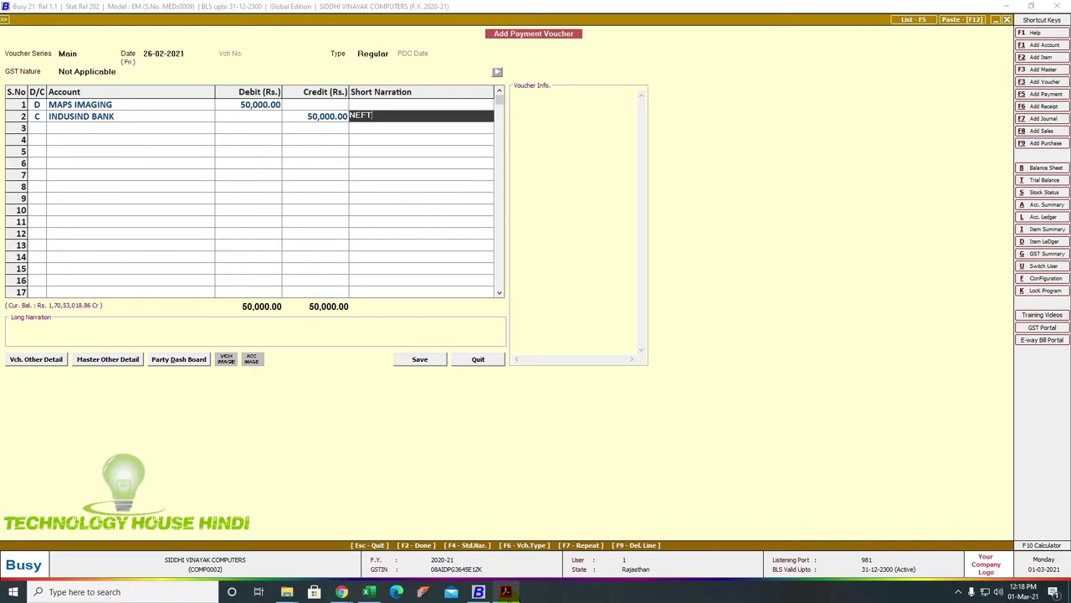
pyautogui.press('Return')
pyautogui.press('Return')
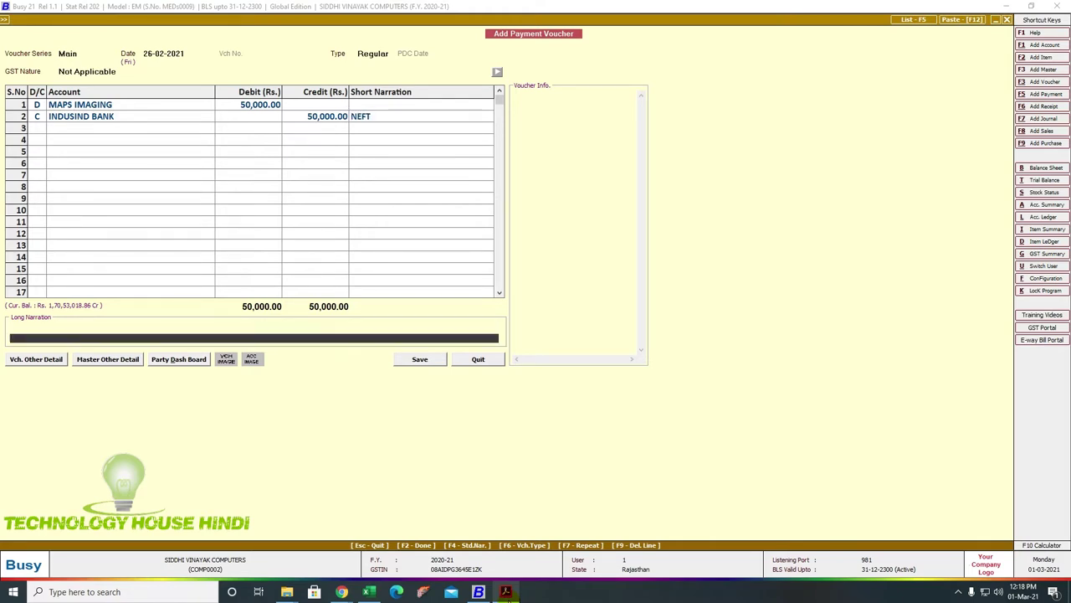
pyautogui.press('Return')
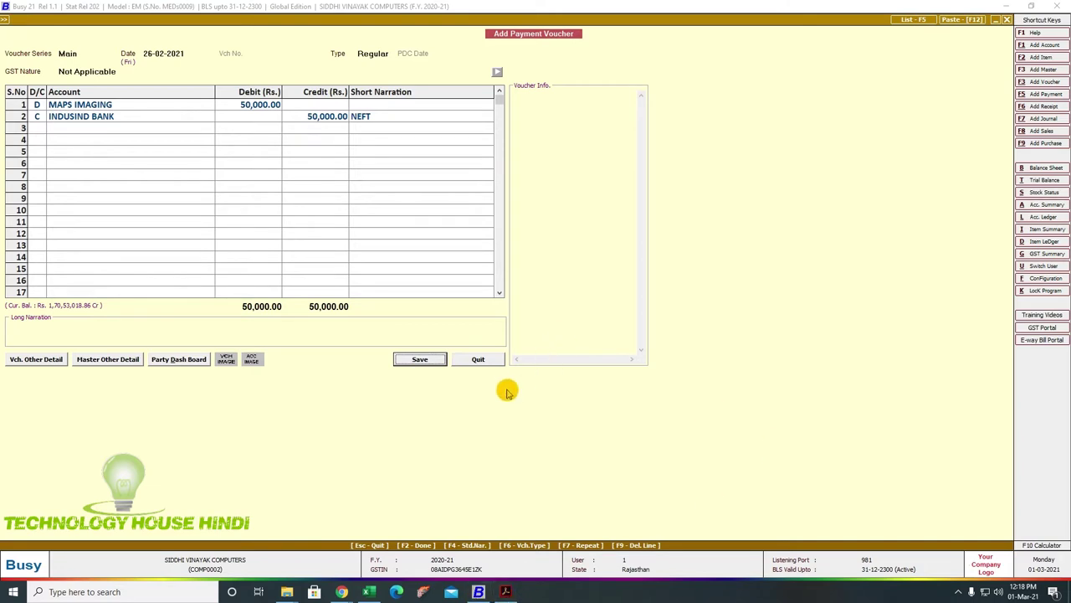
pyautogui.click(418, 359)
# Display the MAPS IMAGING account ledger from 01-04-2020 to 01-03-2021 to check the payment entry, and close the report
pyautogui.press('Escape')
pyautogui.press('Escape')
pyautogui.press('Right')
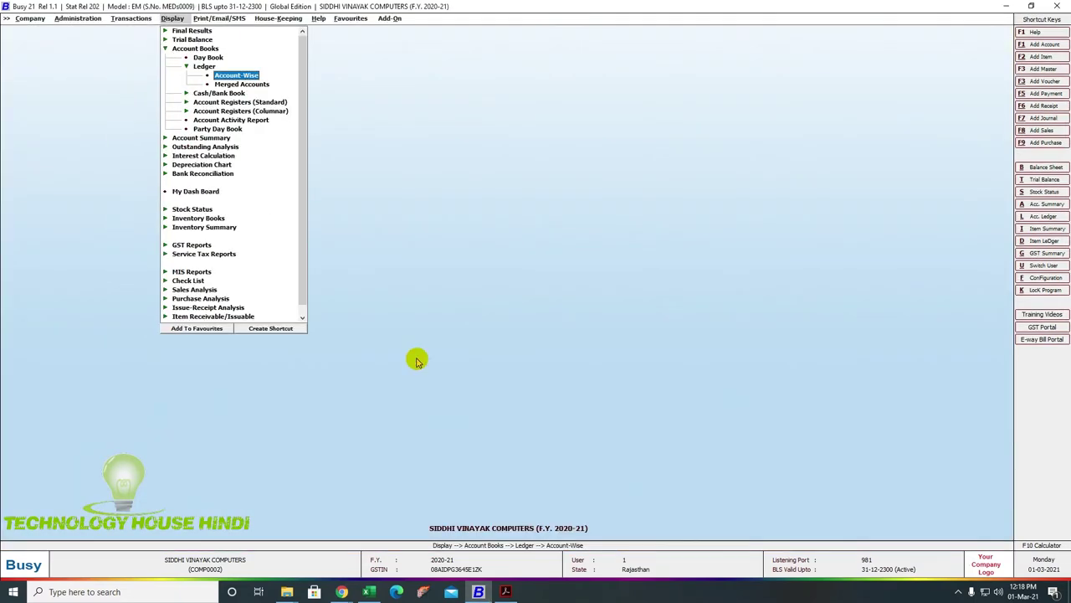
pyautogui.press('Return')
pyautogui.press('Return')
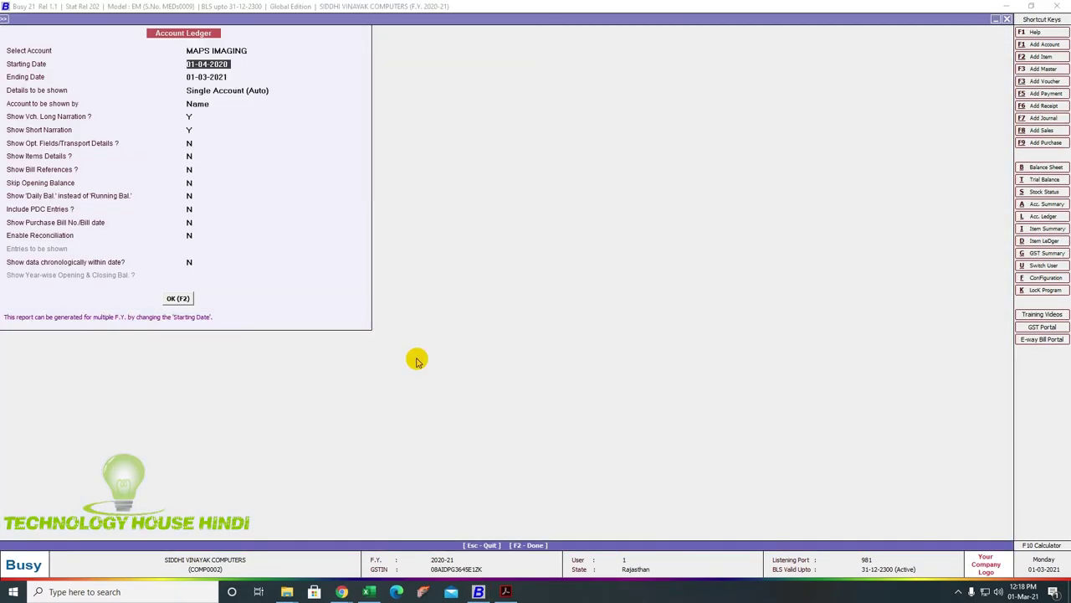
pyautogui.press('F2')
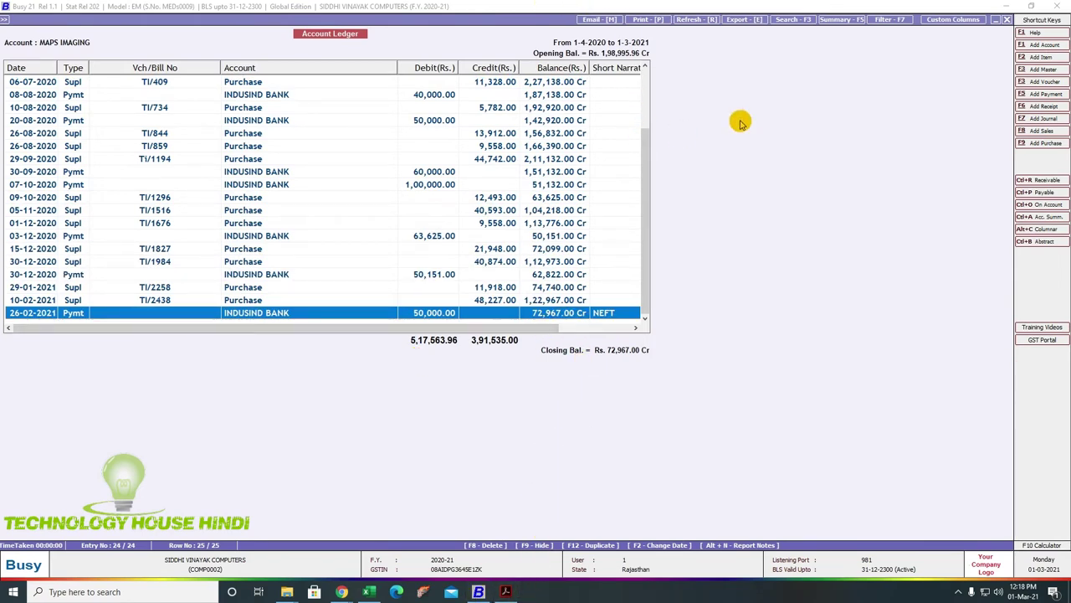
pyautogui.click(1006, 20)
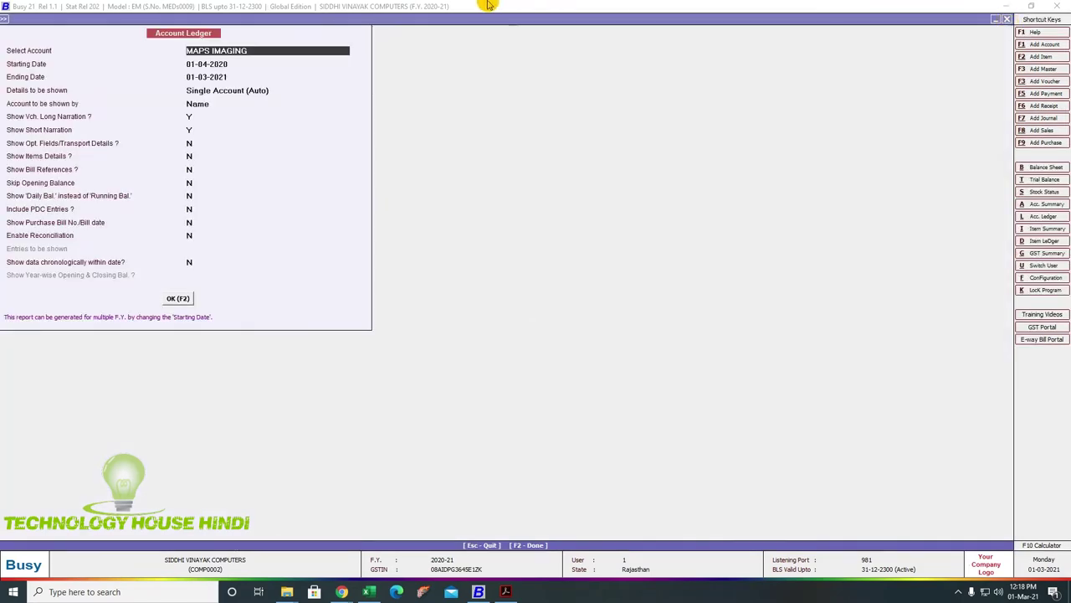
pyautogui.click(1006, 20)
pyautogui.press('Escape')
pyautogui.press('Escape')
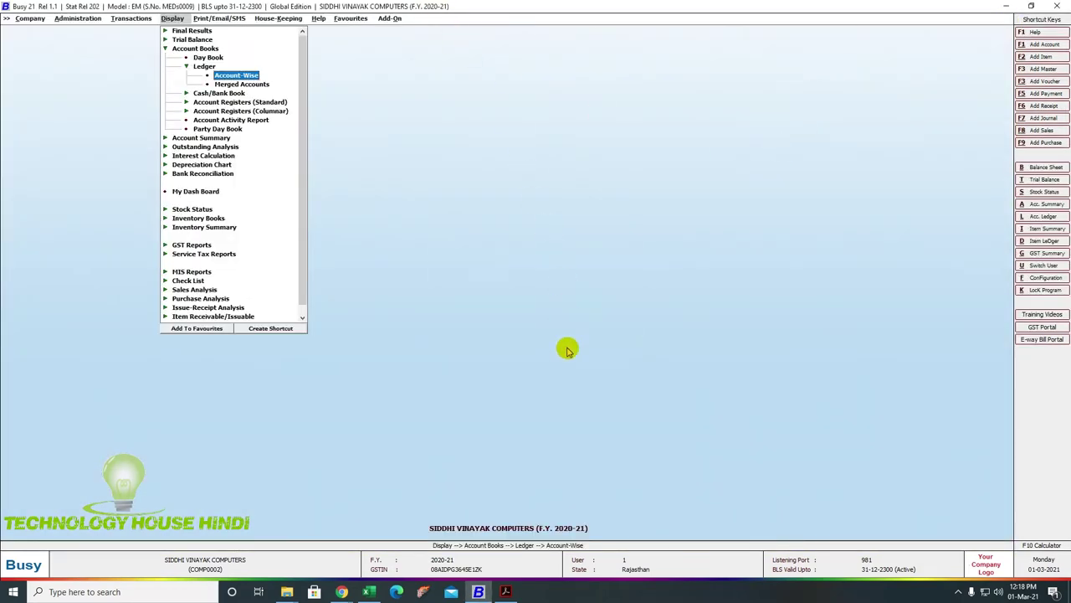
pyautogui.click(958, 592)
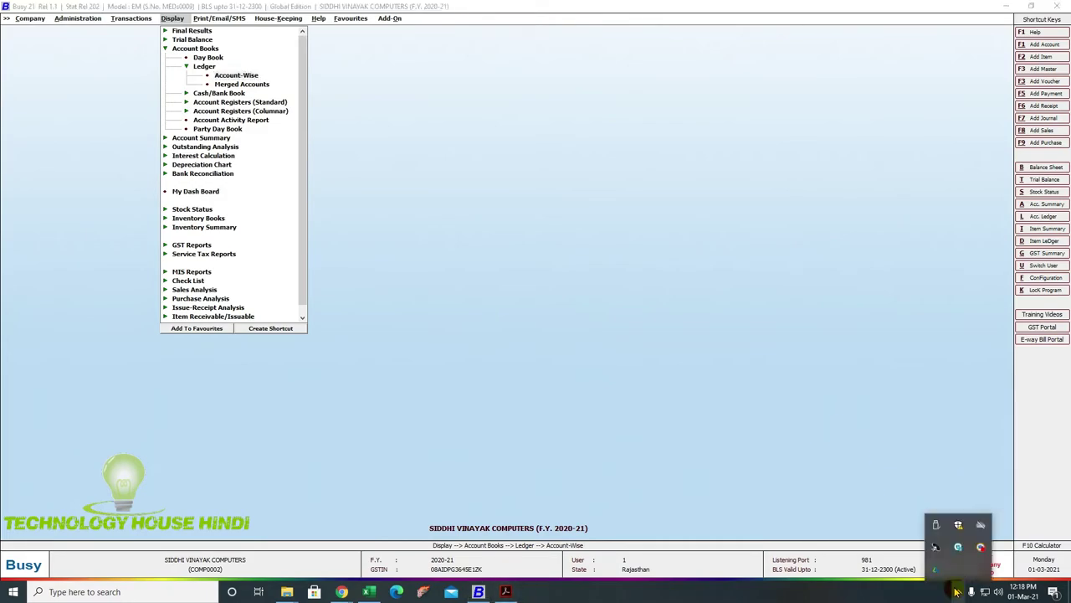
pyautogui.click(977, 552)
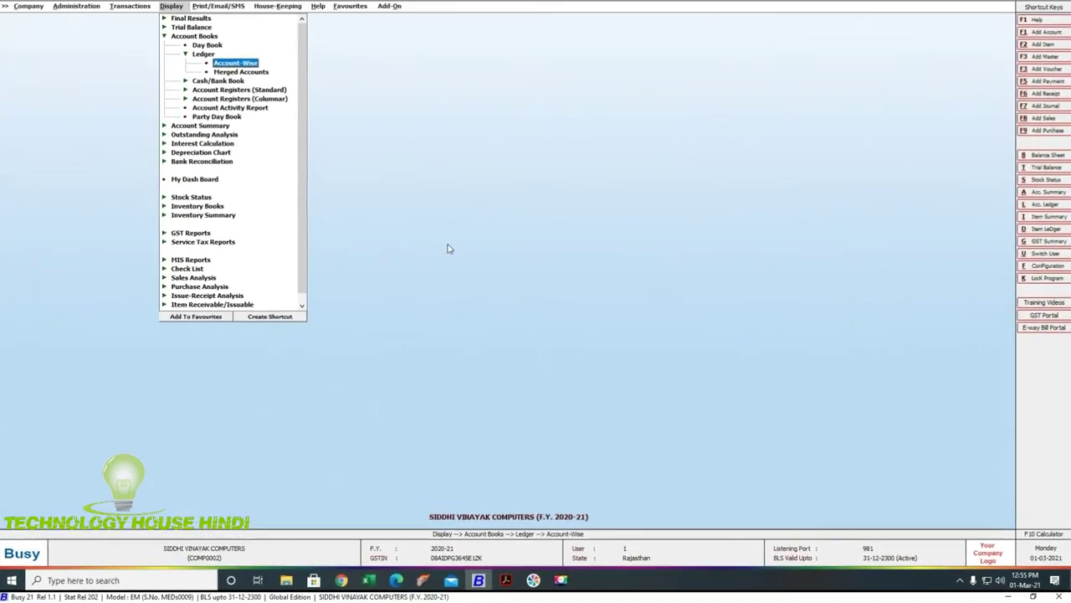
# Switch to the bank statement in Acrobat, locate the UPI transfer debit of 11 Feb 2021 and select its amount
pyautogui.press('Left')
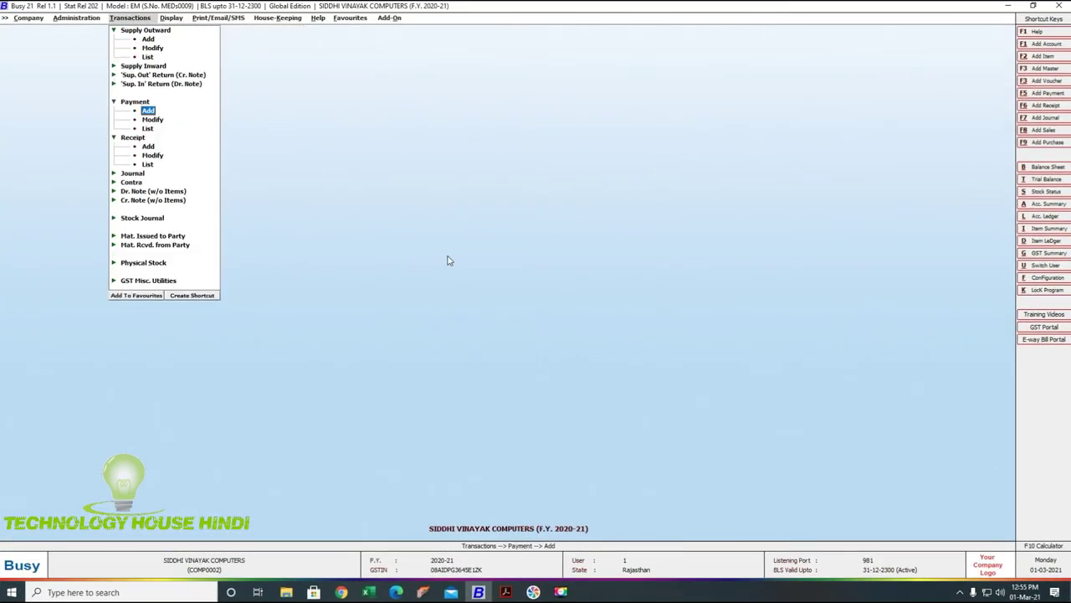
pyautogui.click(506, 592)
pyautogui.scroll(-15, 504, 378)
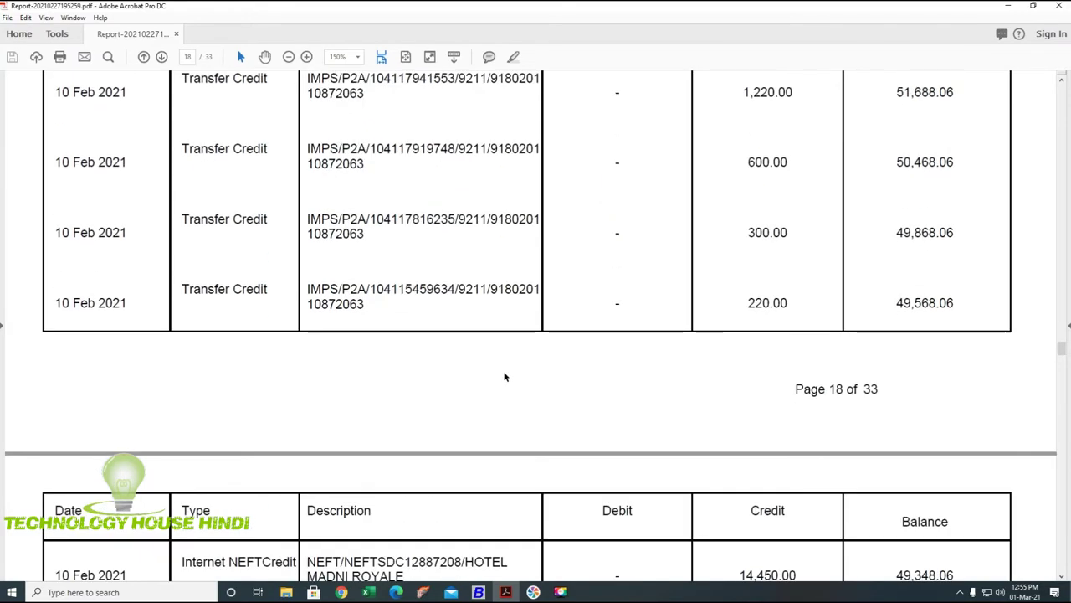
pyautogui.scroll(-15, 503, 371)
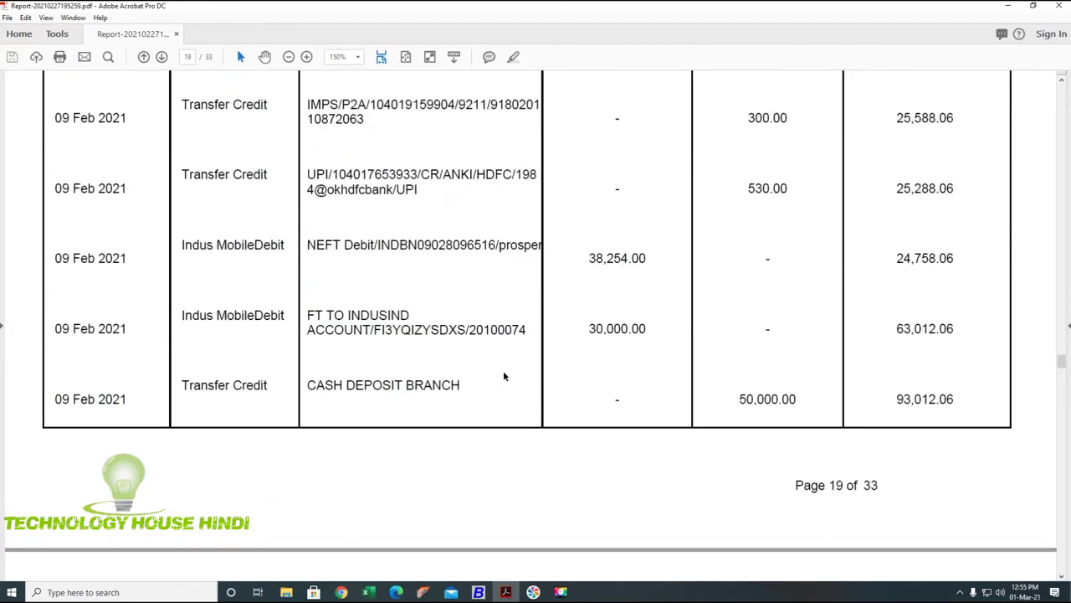
pyautogui.scroll(15, 504, 376)
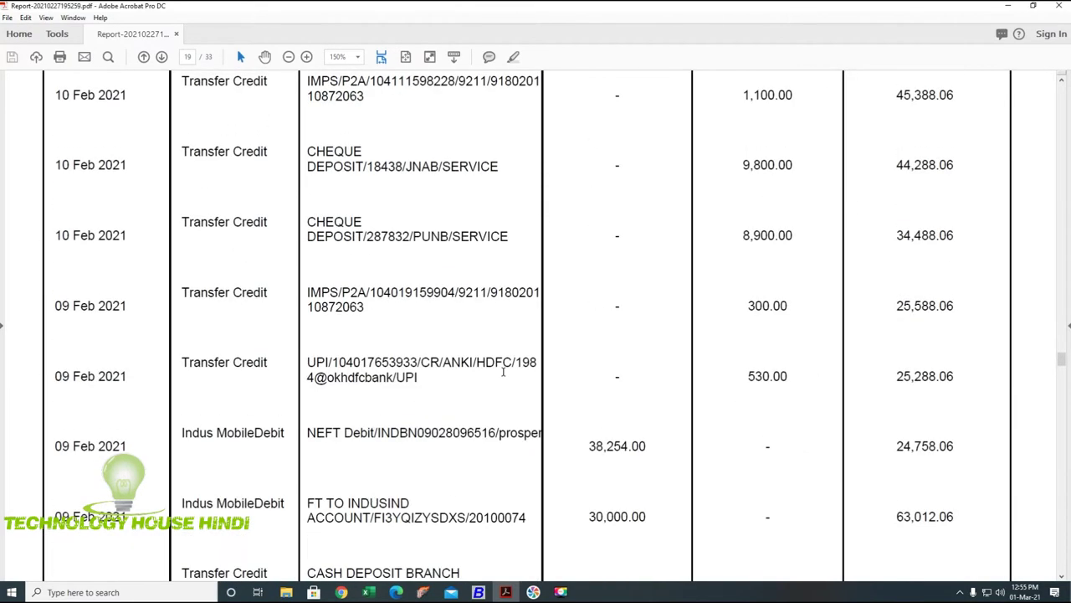
pyautogui.scroll(15, 504, 371)
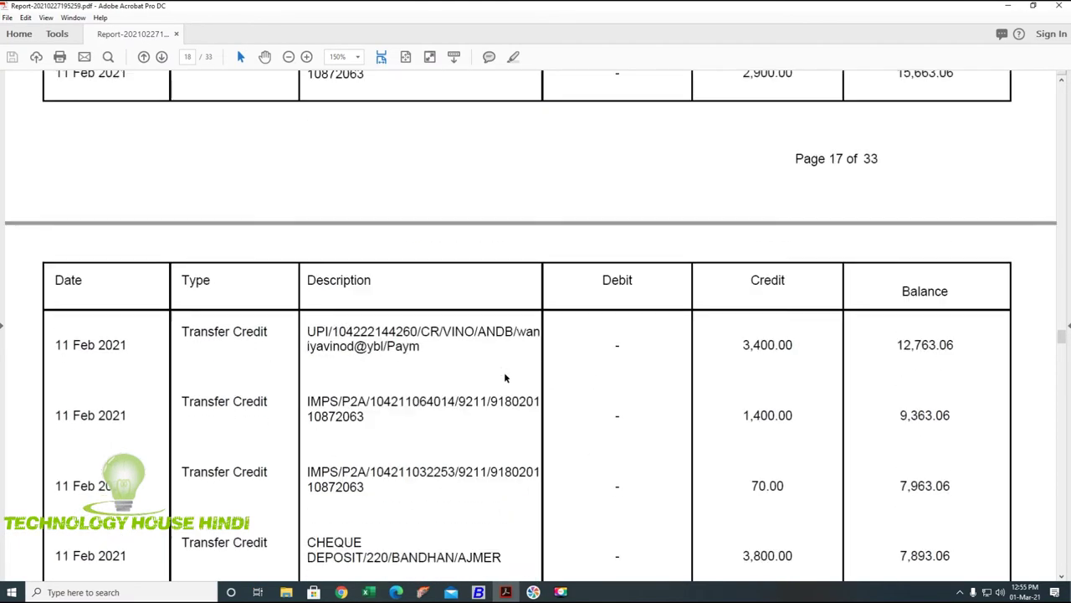
pyautogui.scroll(1, 506, 377)
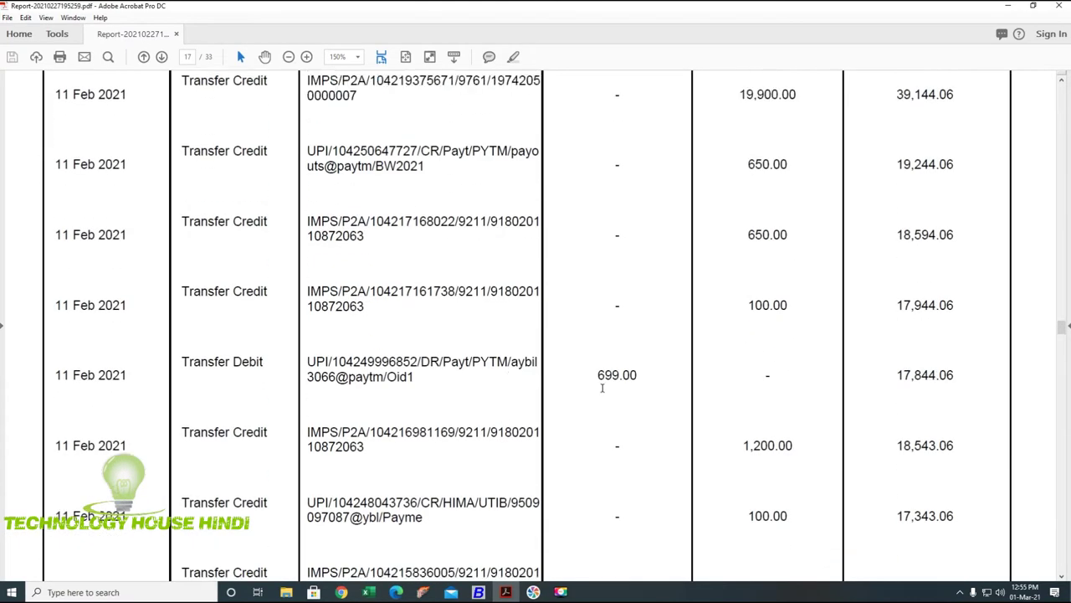
pyautogui.moveTo(637, 375); pyautogui.dragTo(595, 375)
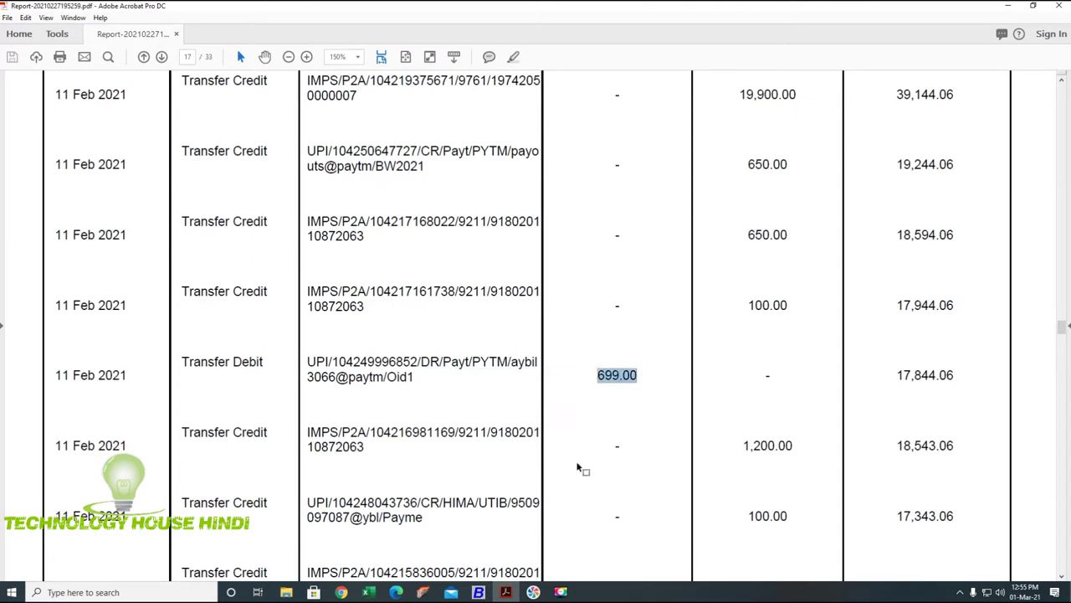
# Return to Busy and start a payment voucher dated 11-02-2021 with type Regular and GST nature Not Applicable
pyautogui.click(478, 593)
pyautogui.press('Return')
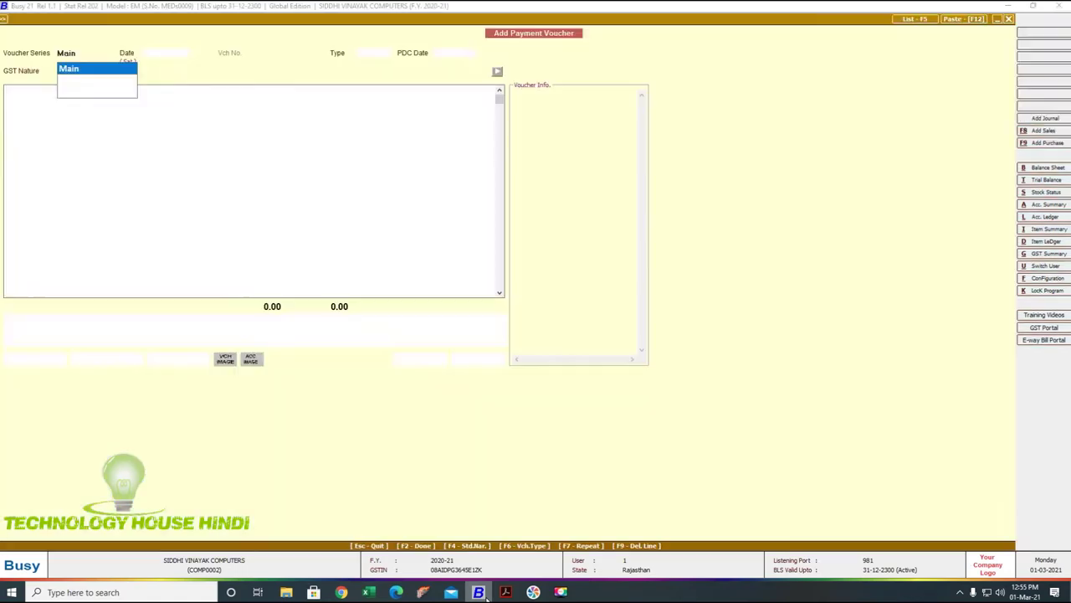
pyautogui.click(506, 593)
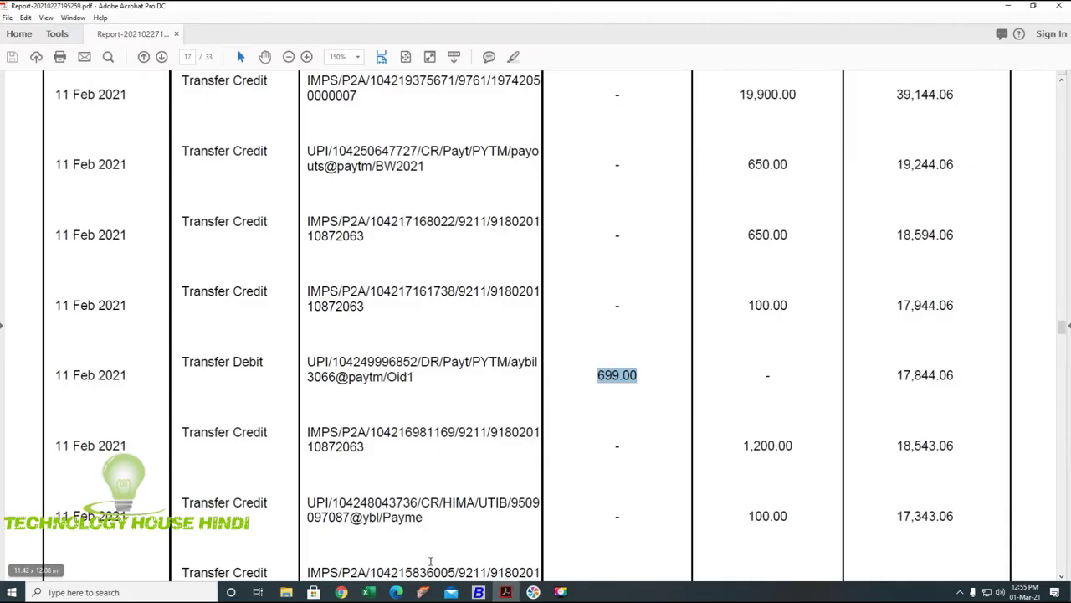
pyautogui.click(478, 592)
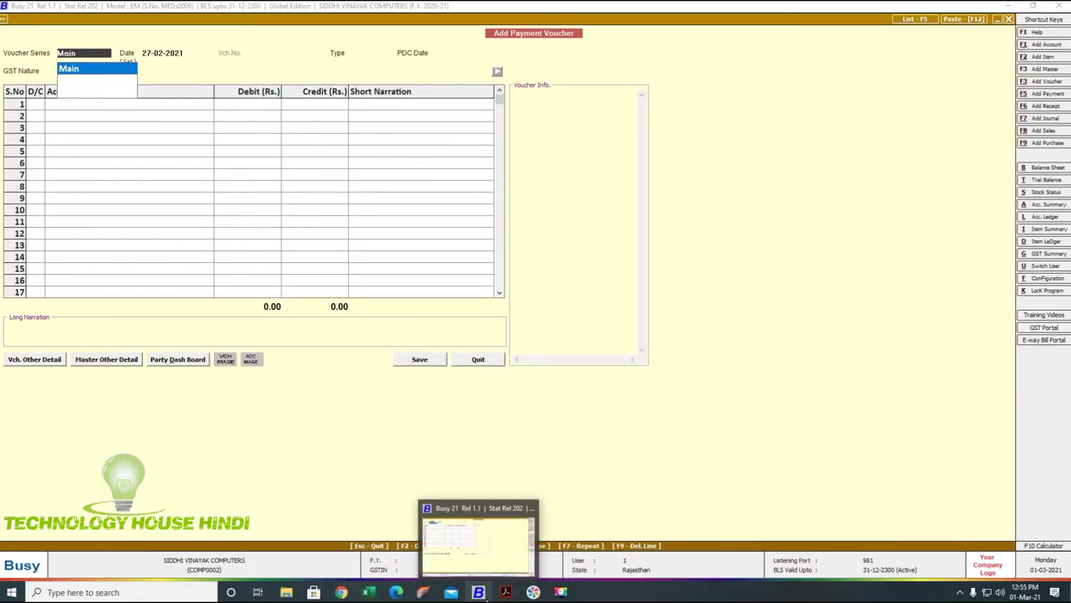
pyautogui.press('Return')
pyautogui.write('11/2')
pyautogui.press('Return')
pyautogui.press('Return')
pyautogui.press('Return')
pyautogui.press('Return')
# Debit Telephone Expenses with 699 on the first line, with JIO RECHARGE as its short narration
pyautogui.write('tele')
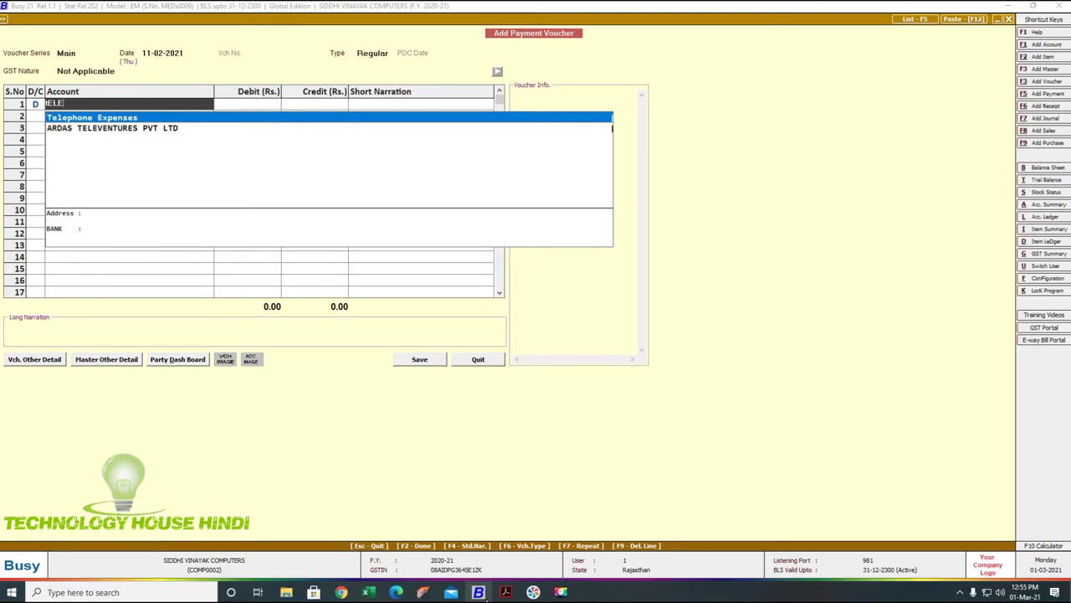
pyautogui.press('Return')
pyautogui.write('699')
pyautogui.press('Return')
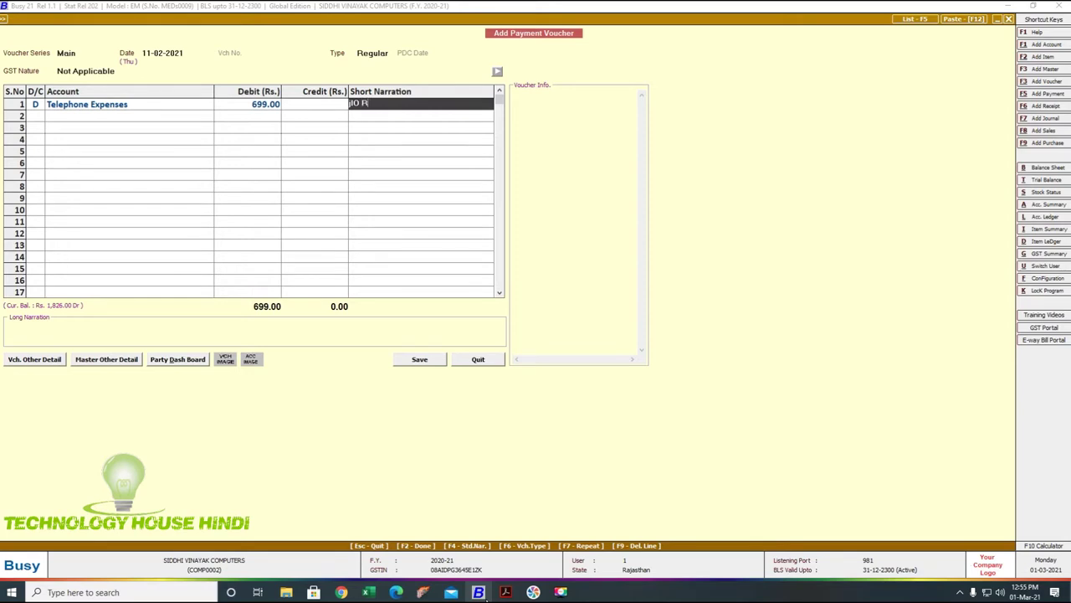
pyautogui.press('Return')
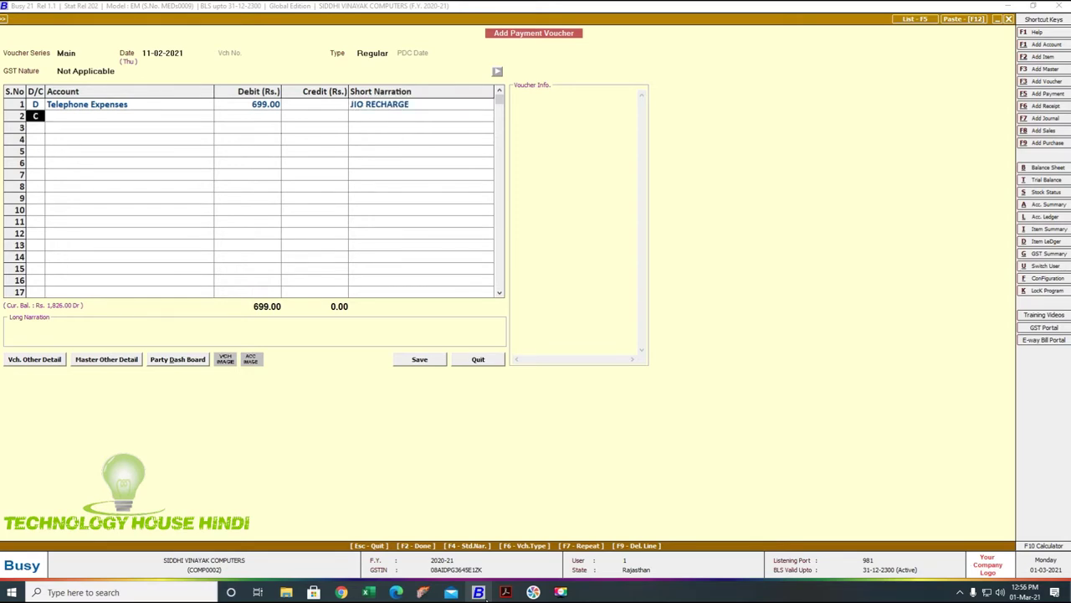
# Credit INDUSIND BANK with 699 on the second line of the payment voucher
pyautogui.press('Return')
pyautogui.write('cash')
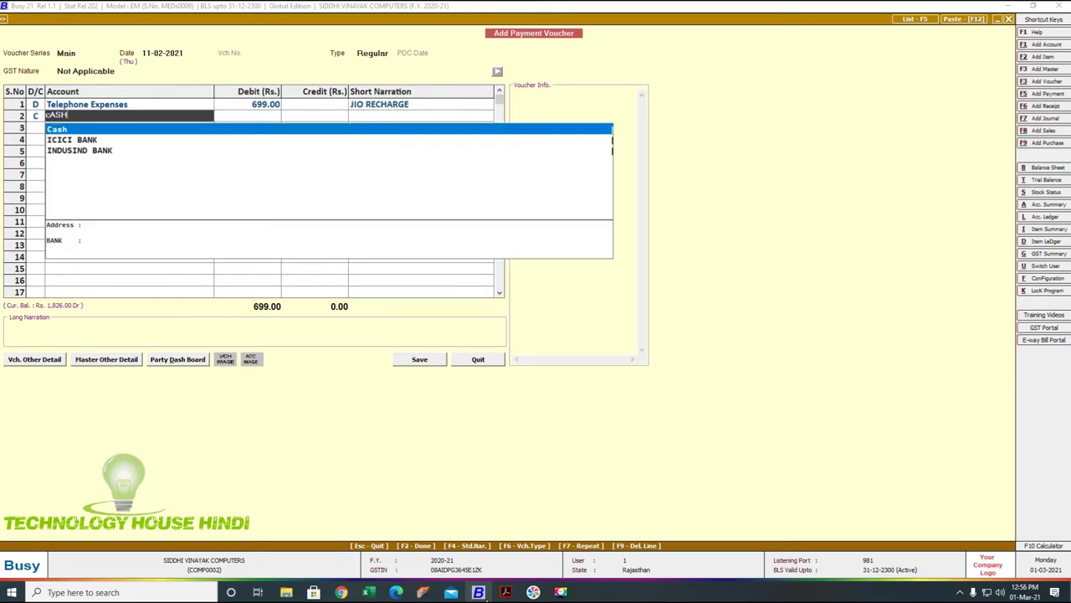
pyautogui.press('Return')
pyautogui.hotkey('shift', 'Tab')
pyautogui.write('IND')
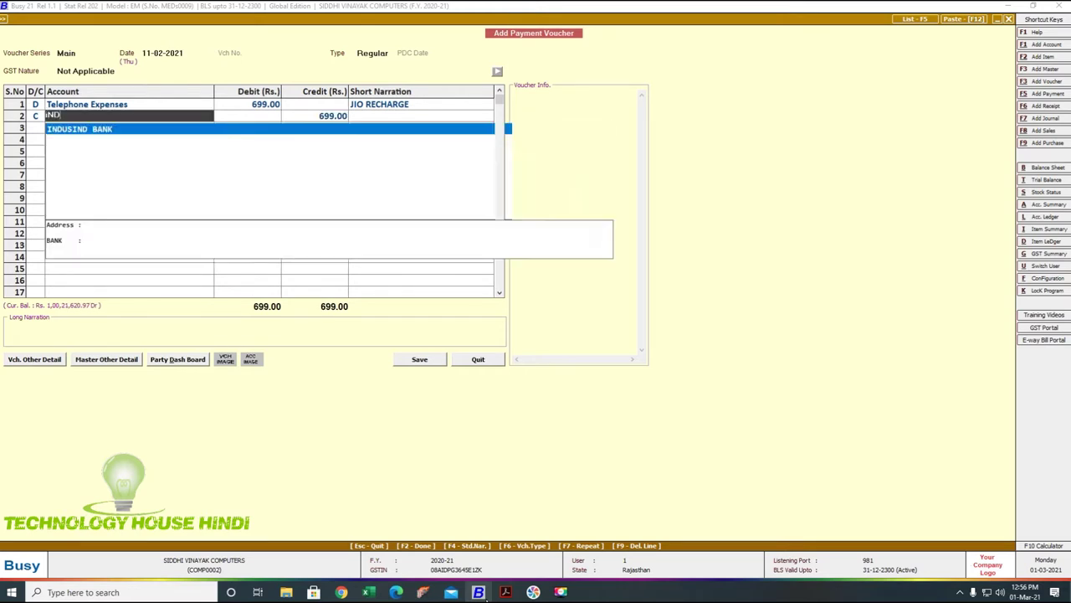
pyautogui.press('Return')
pyautogui.press('Return')
# Enter NEFT as the short narration of the INDUSIND BANK line and save the voucher
pyautogui.write('cHQ NO')
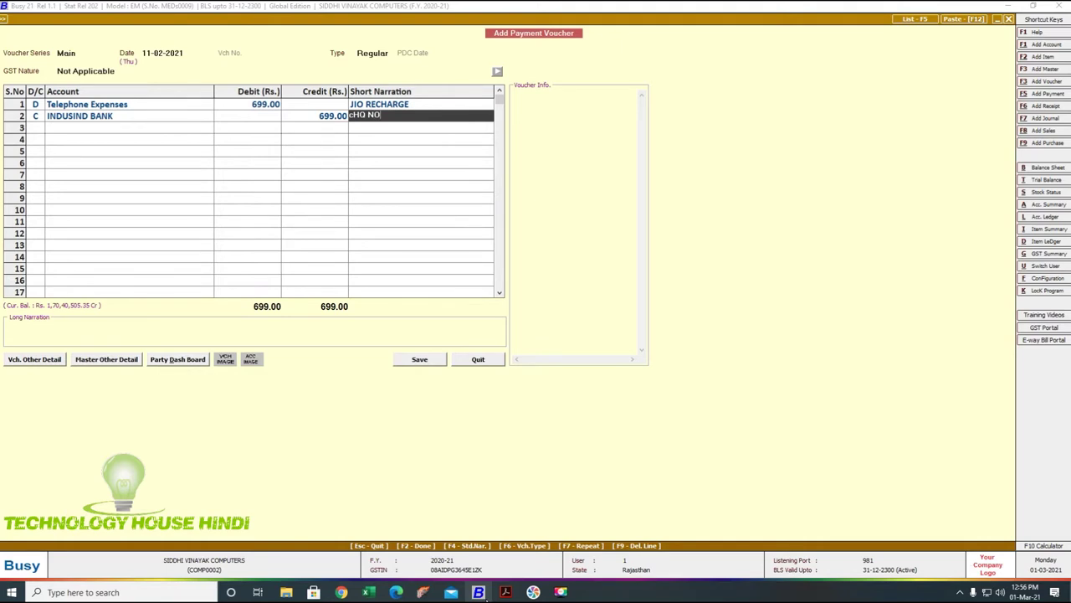
pyautogui.press('BackSpace')
pyautogui.press('BackSpace')
pyautogui.press('BackSpace')
pyautogui.write('NEFT')
pyautogui.press('Return')
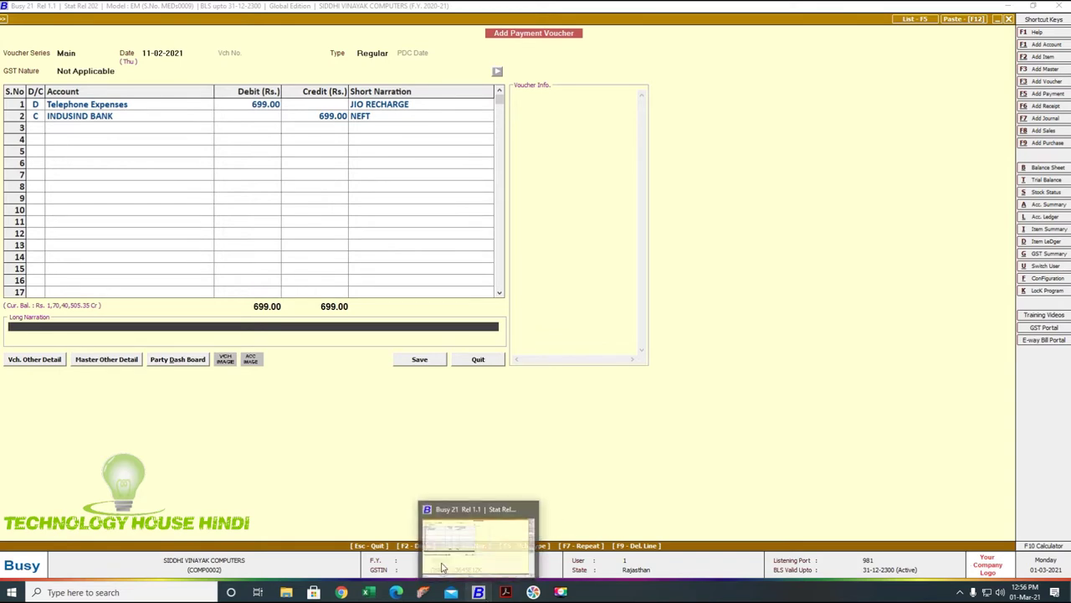
pyautogui.click(412, 359)
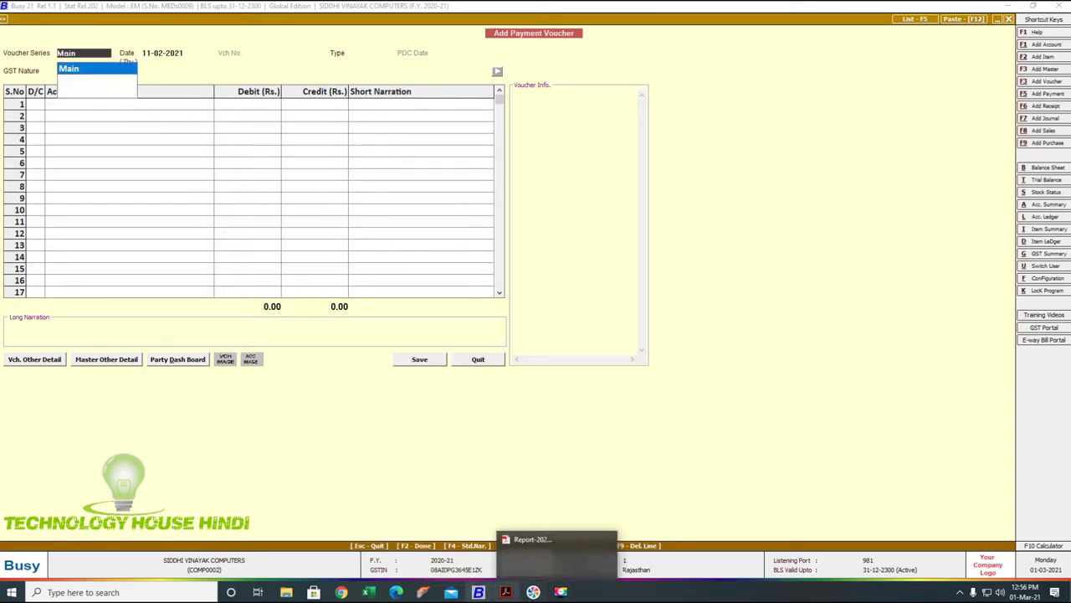
# Switch to the bank statement in Acrobat, locate the 12 Feb 2021 transfer debit of 2,906.00 and select its amount
pyautogui.click(505, 591)
pyautogui.scroll(5, 487, 473)
pyautogui.scroll(15, 488, 480)
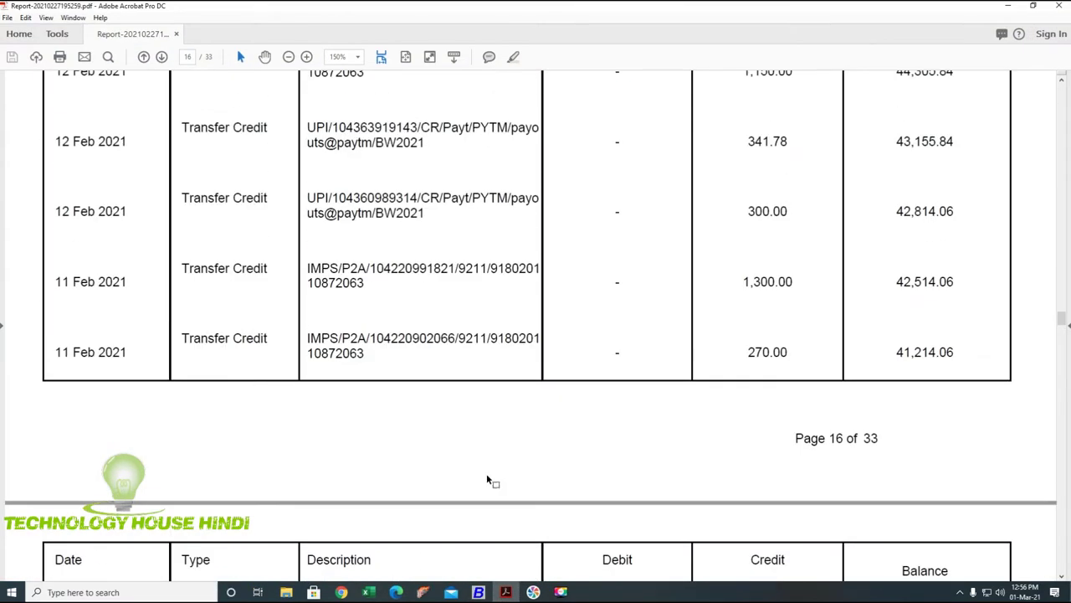
pyautogui.scroll(4, 488, 476)
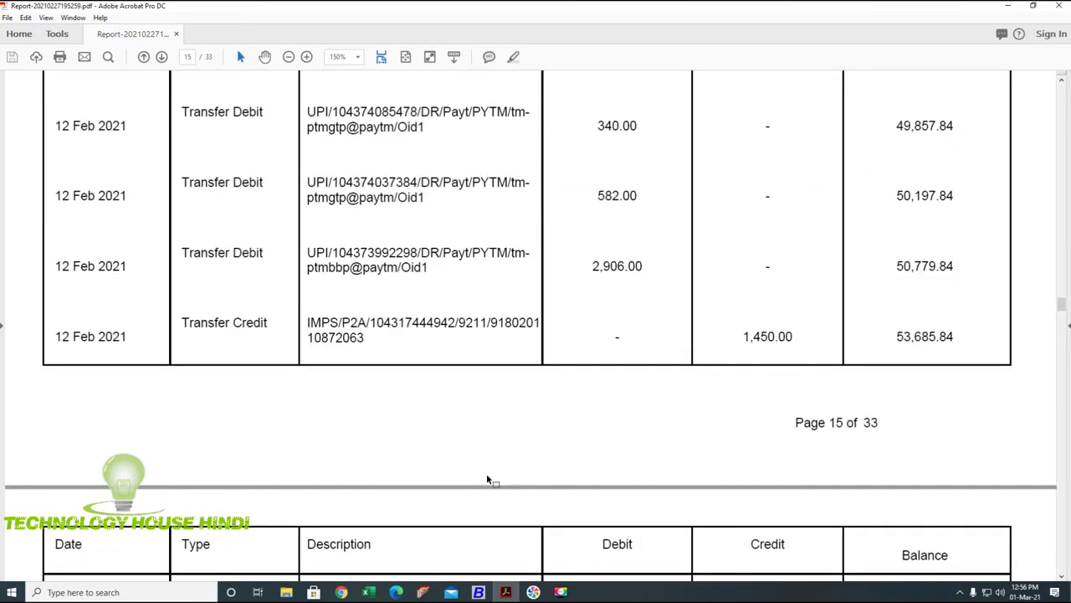
pyautogui.moveTo(597, 268); pyautogui.dragTo(654, 274)
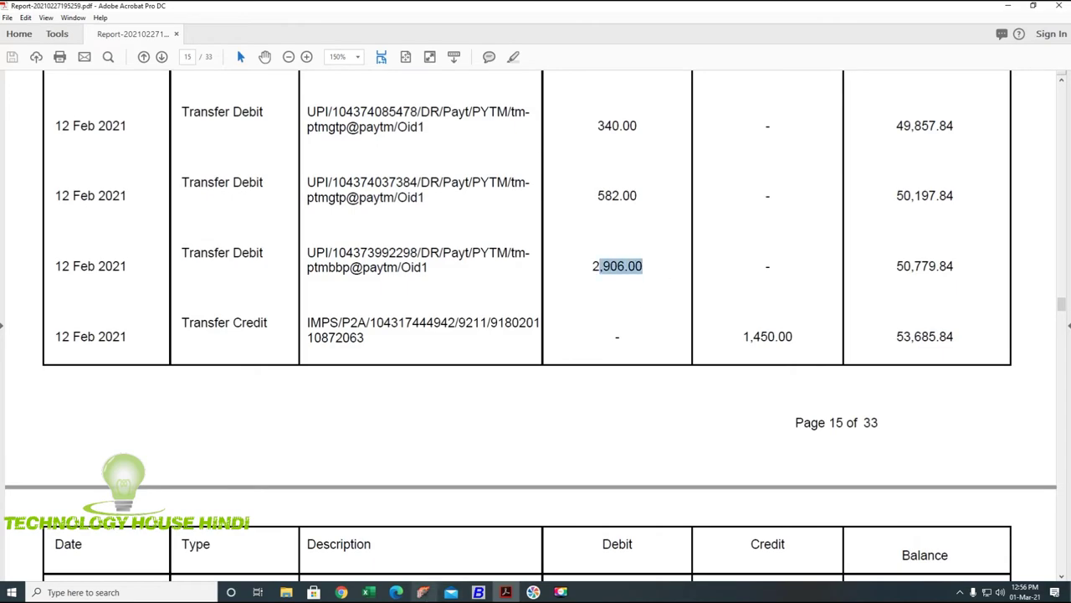
# Return to Busy and fill the new payment voucher's header with date 12-02-2021, type Regular and GST nature Not Applicable
pyautogui.click(478, 592)
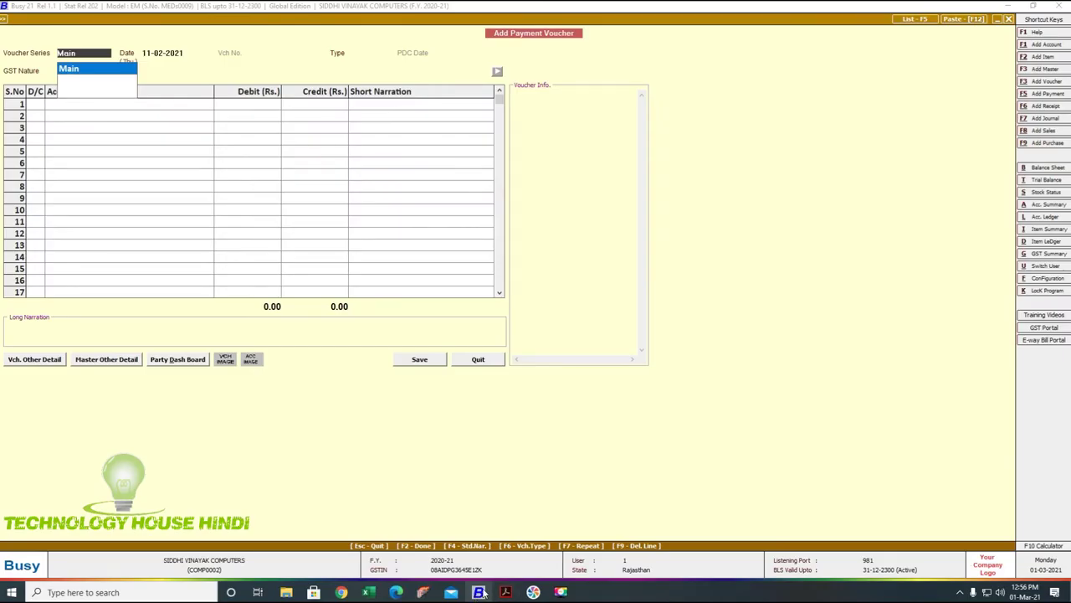
pyautogui.click(507, 591)
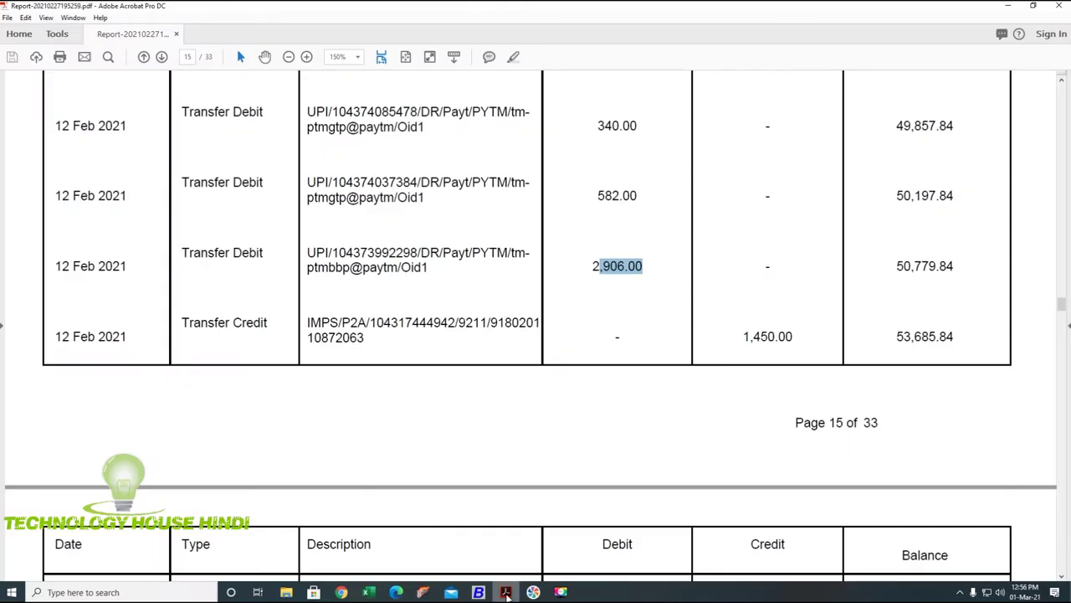
pyautogui.click(506, 592)
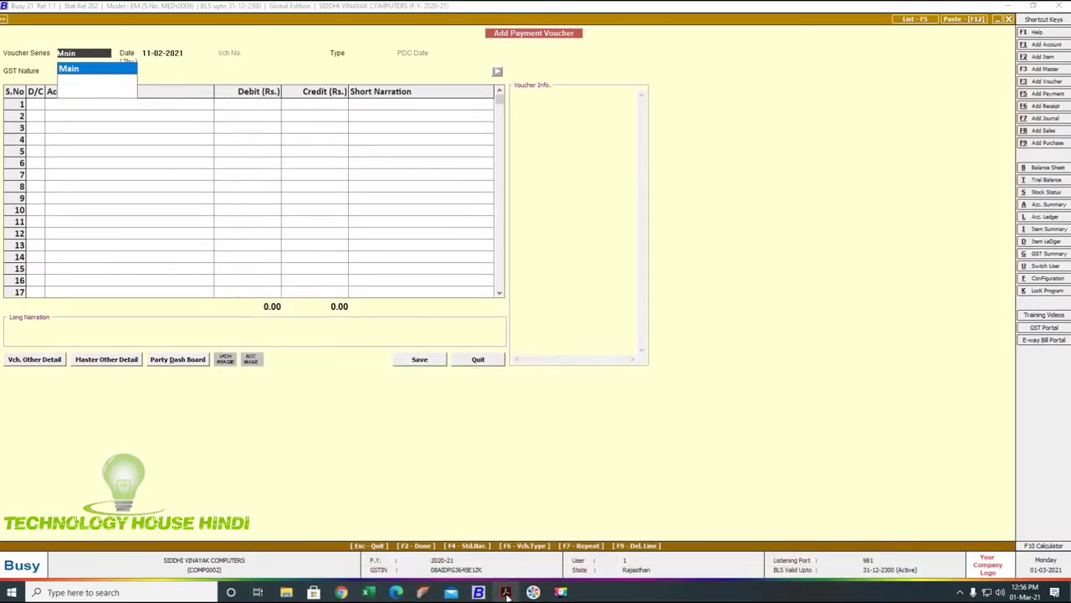
pyautogui.press('Return')
pyautogui.write('12/2')
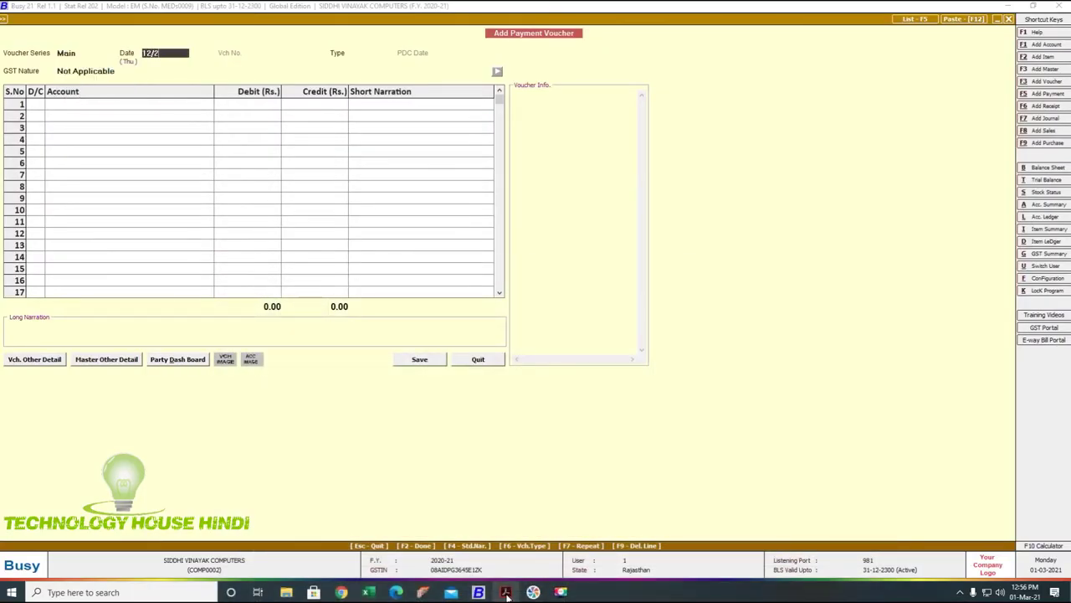
pyautogui.press('Return')
pyautogui.press('Return')
pyautogui.press('Return')
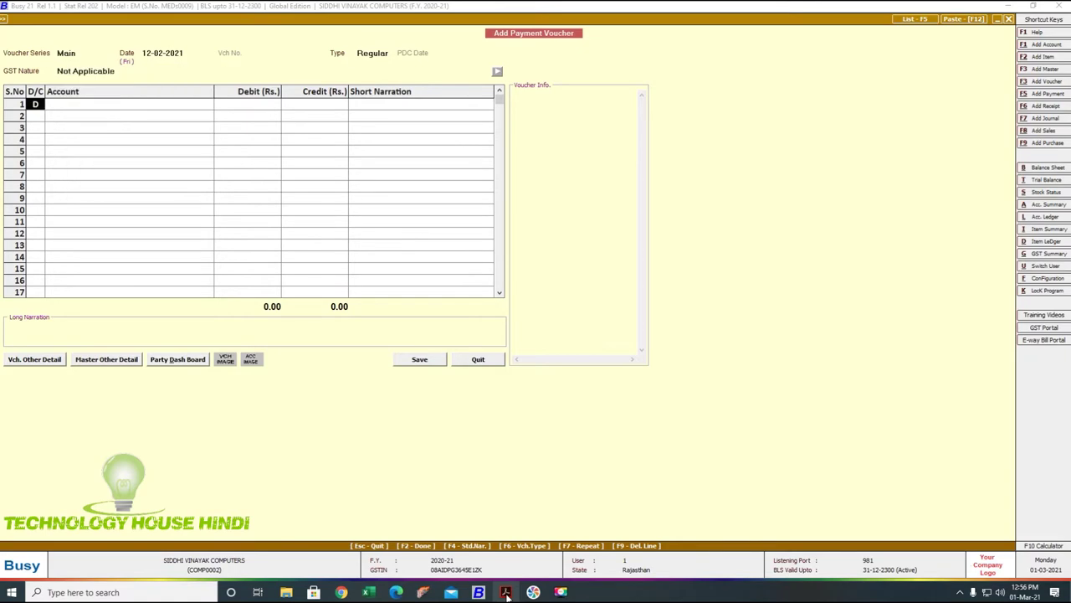
# Debit Water & Electricity Expenses with 2,906 on the first line, rechecking the amount in the bank statement and leaving the short narration empty
pyautogui.press('Return')
pyautogui.write('wate')
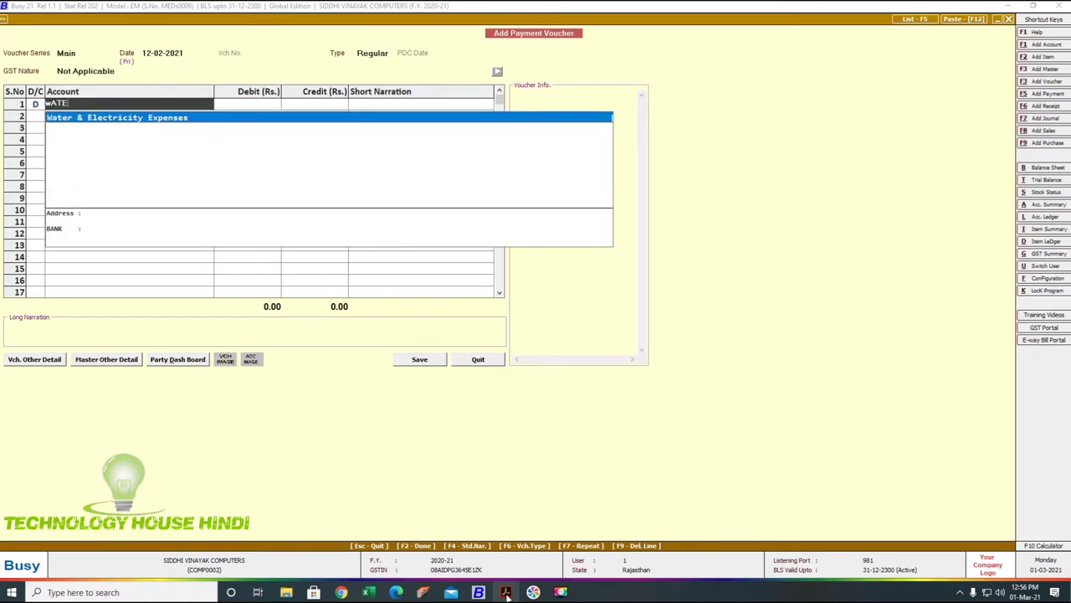
pyautogui.press('Return')
pyautogui.click(506, 593)
pyautogui.click(507, 592)
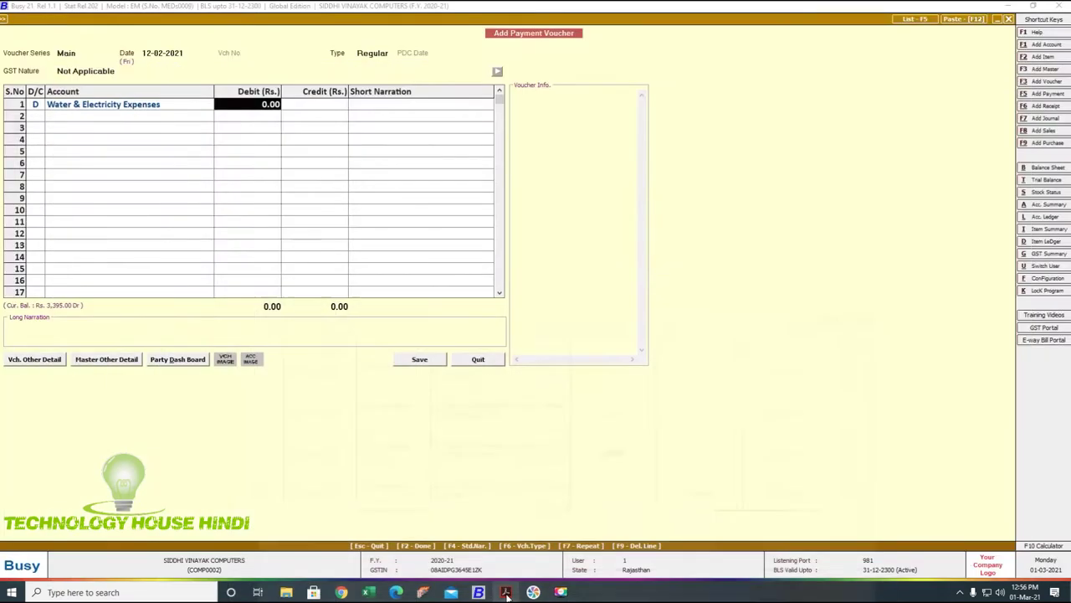
pyautogui.write('2,90')
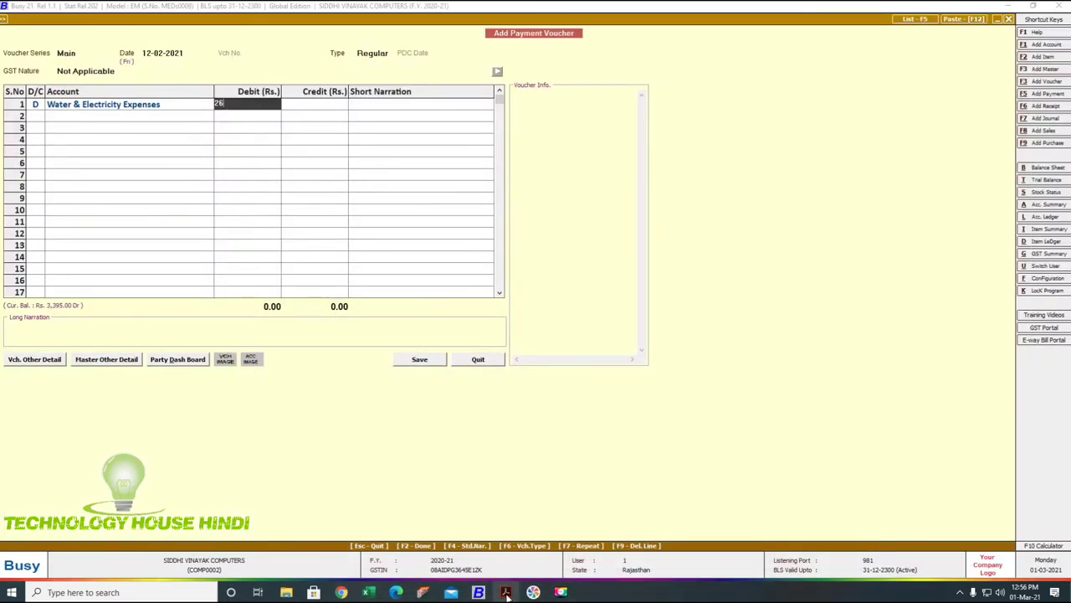
pyautogui.write('6')
pyautogui.press('Return')
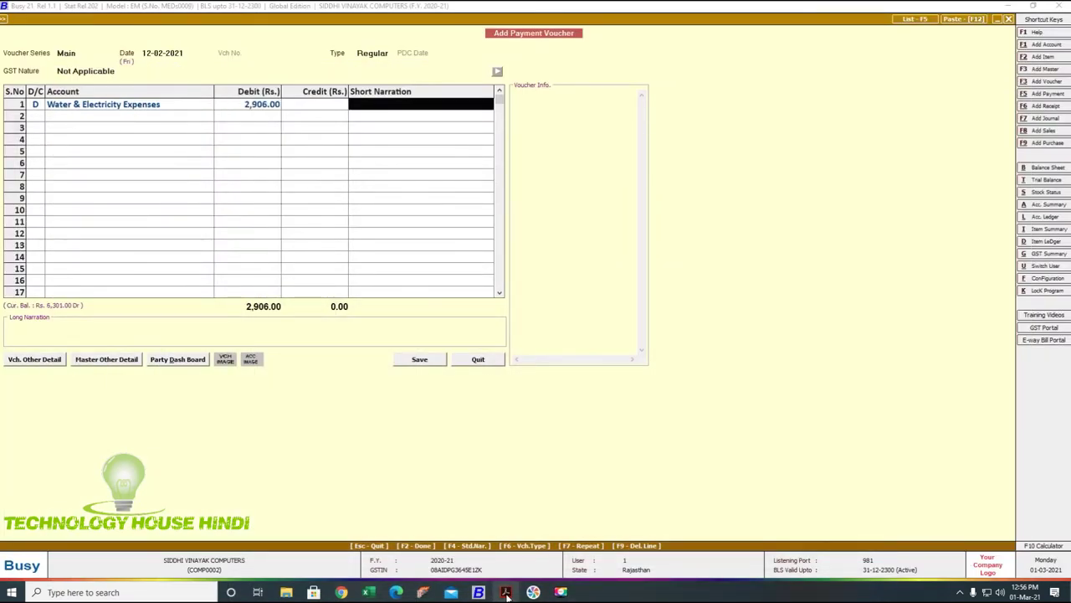
pyautogui.press('Return')
# Credit INDUSIND BANK with 2,906 on the second line of the electricity voucher
pyautogui.press('Return')
pyautogui.write('c')
pyautogui.press('Return')
pyautogui.press('Up')
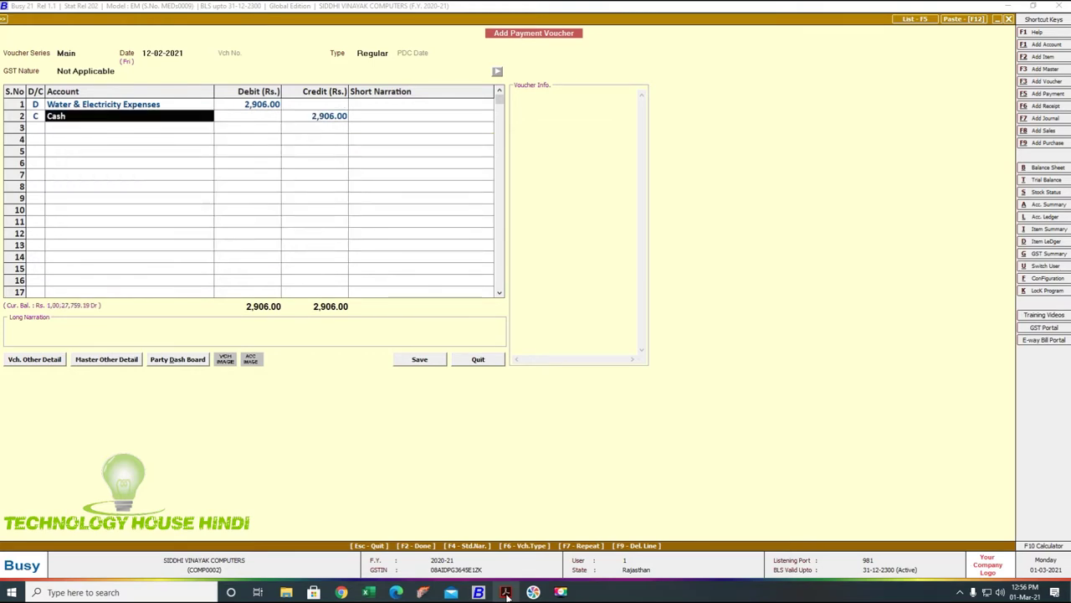
pyautogui.write('ind')
pyautogui.press('Return')
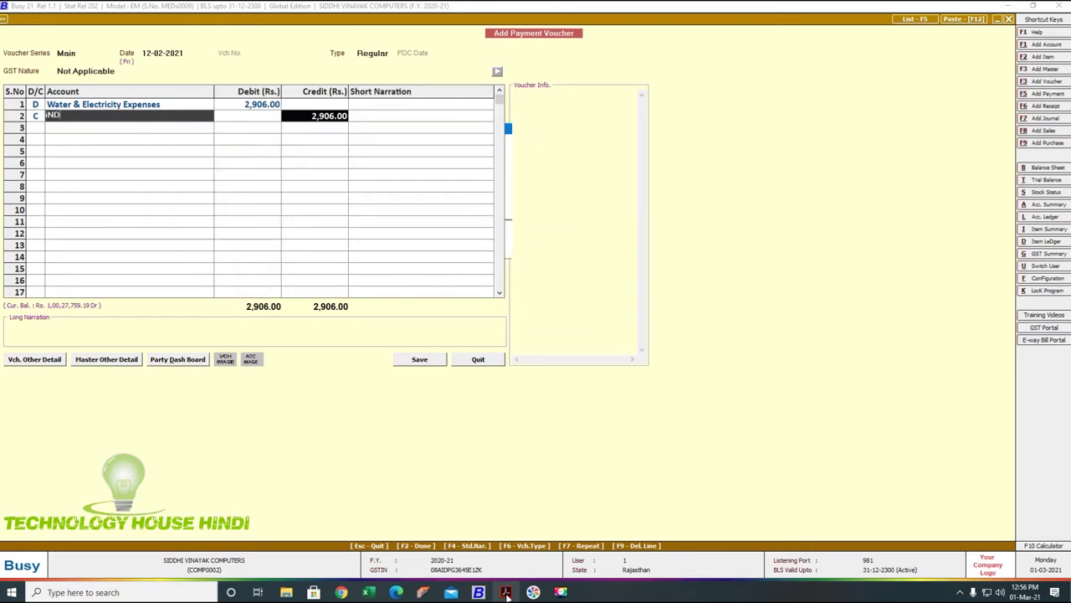
pyautogui.press('Return')
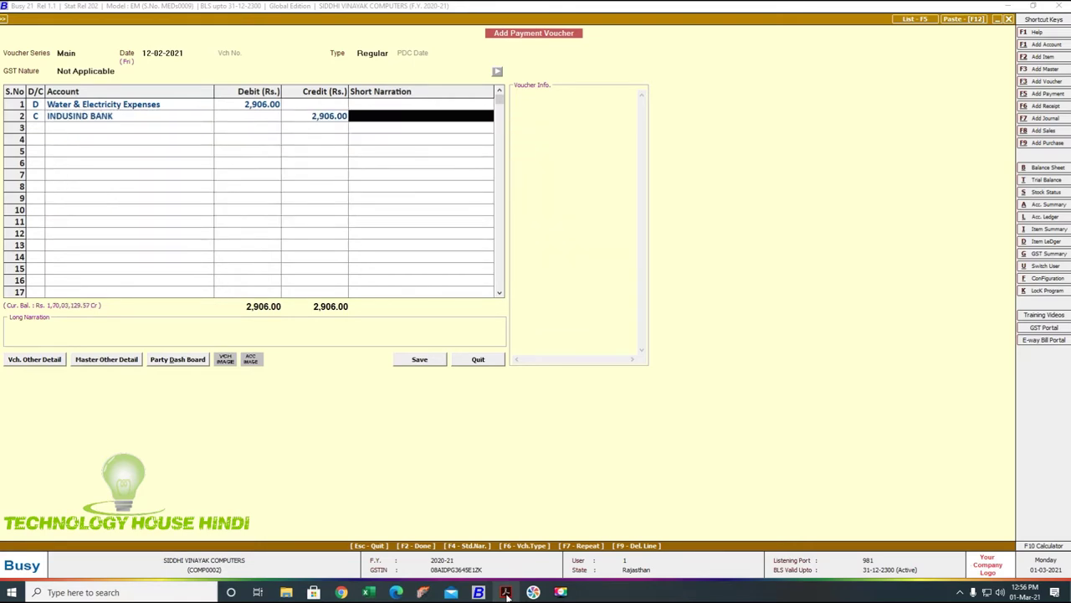
# Enter NEFT as the bank line's short narration and SHOP ELECTRIC CITY BILL as the long narration, and save the voucher
pyautogui.write('cHQ')
pyautogui.press('BackSpace')
pyautogui.press('BackSpace')
pyautogui.press('BackSpace')
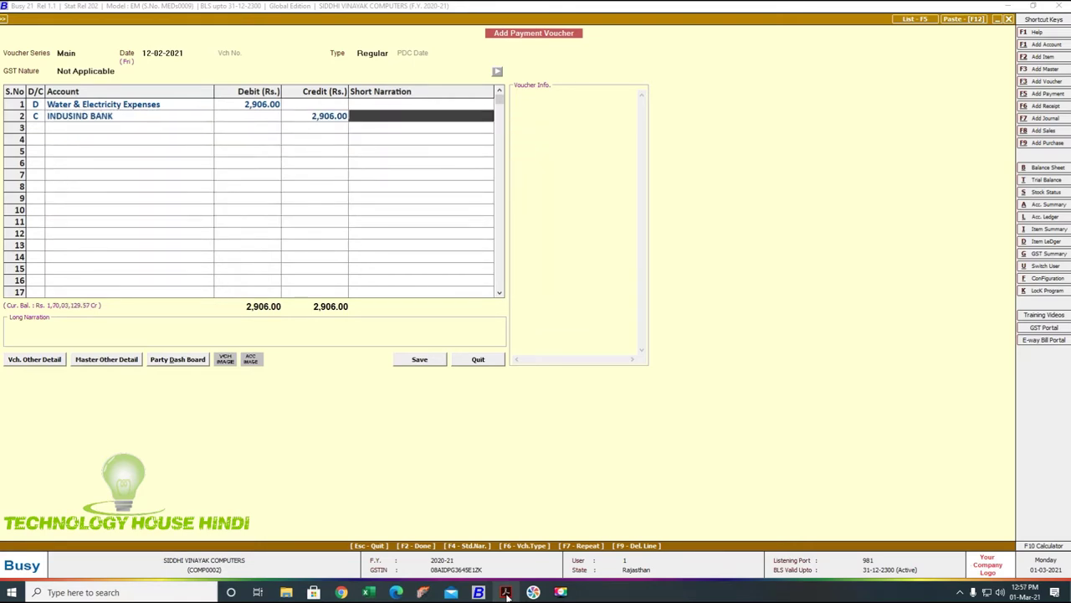
pyautogui.write('NEFT')
pyautogui.press('Return')
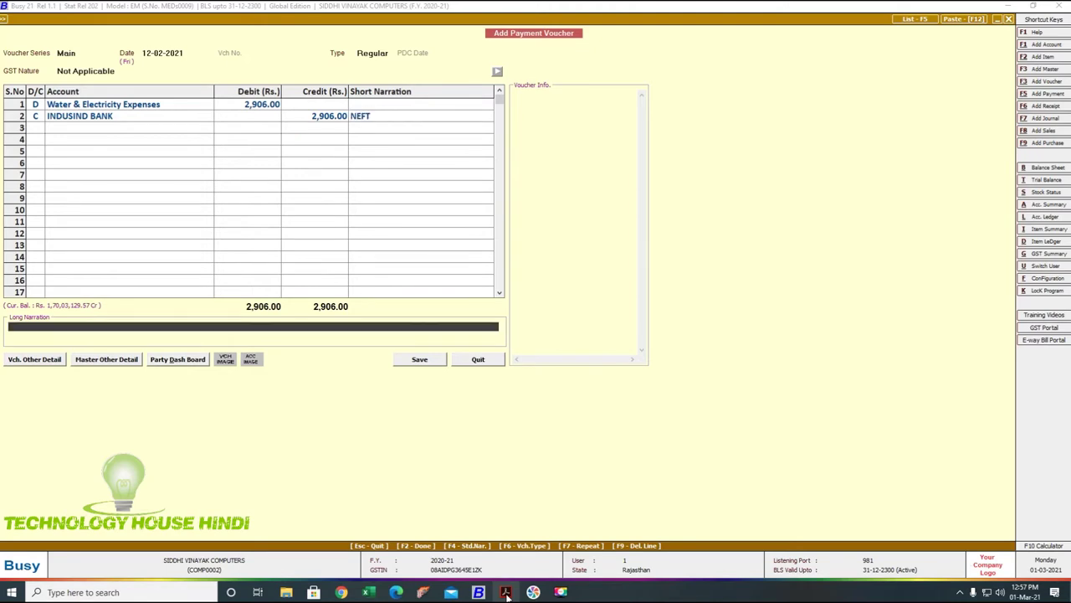
pyautogui.write('SHOP ELECTRIC CITY BILL')
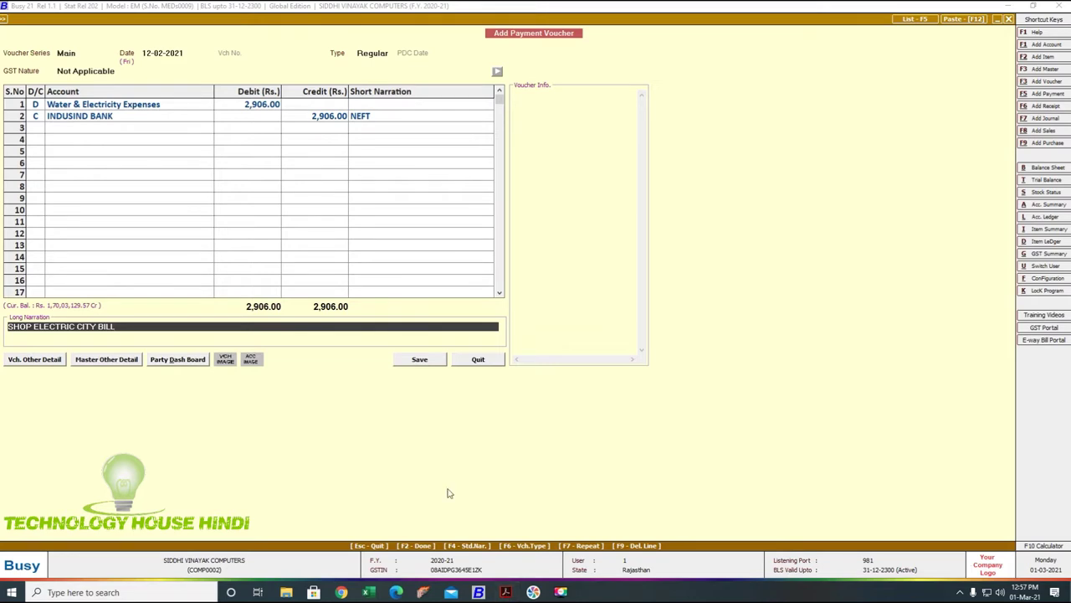
pyautogui.click(405, 364)
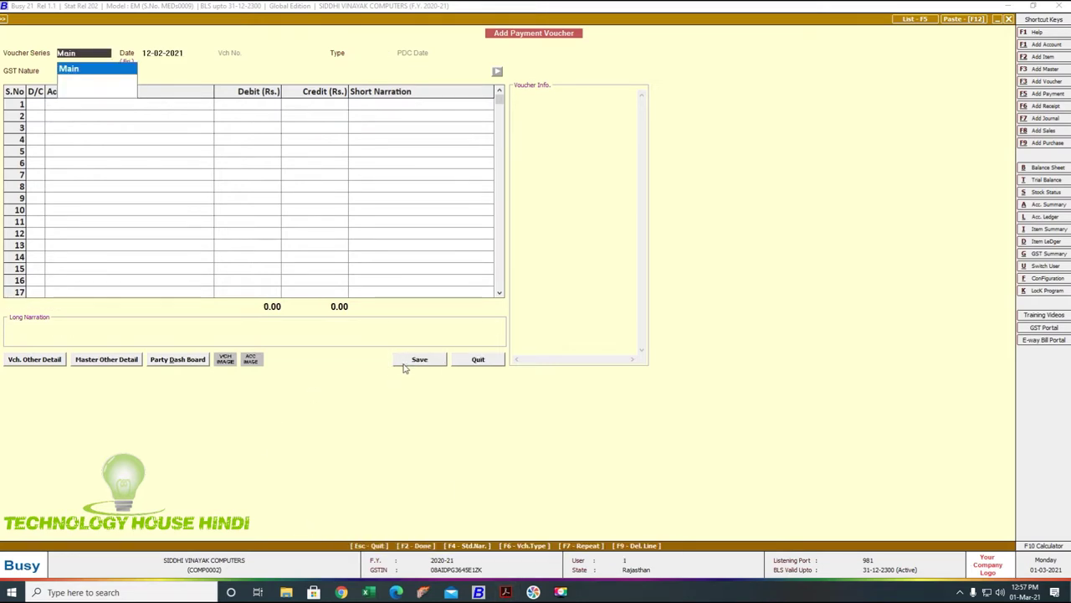
# Display the Water & Electricity Expenses account ledger from 01-04-2020 to 01-03-2021 to check the payment entry, and close the report
pyautogui.press('Return')
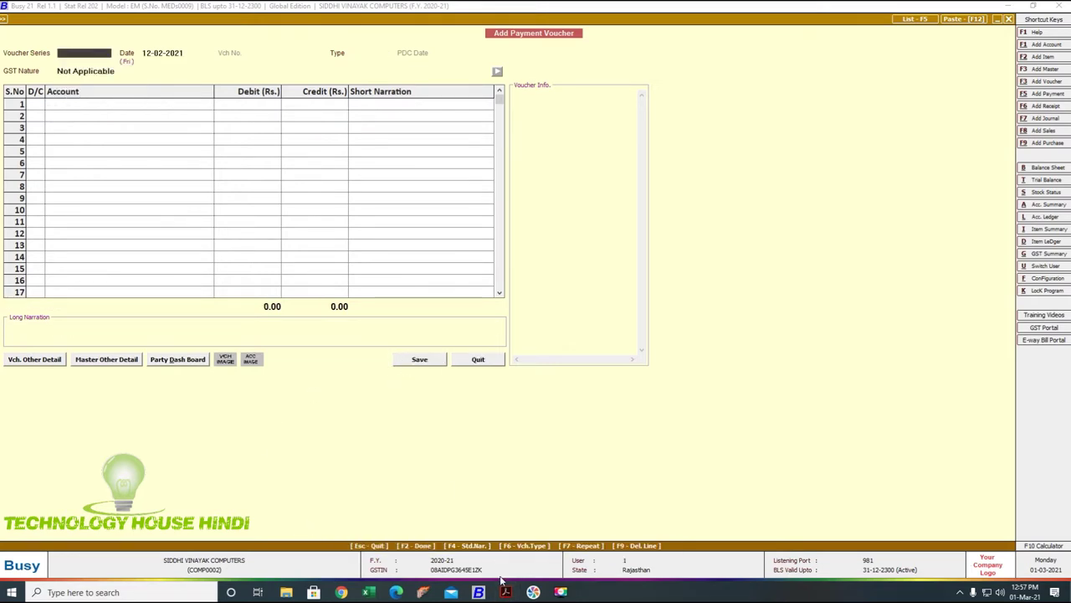
pyautogui.press('Escape')
pyautogui.press('Return')
pyautogui.press('Return')
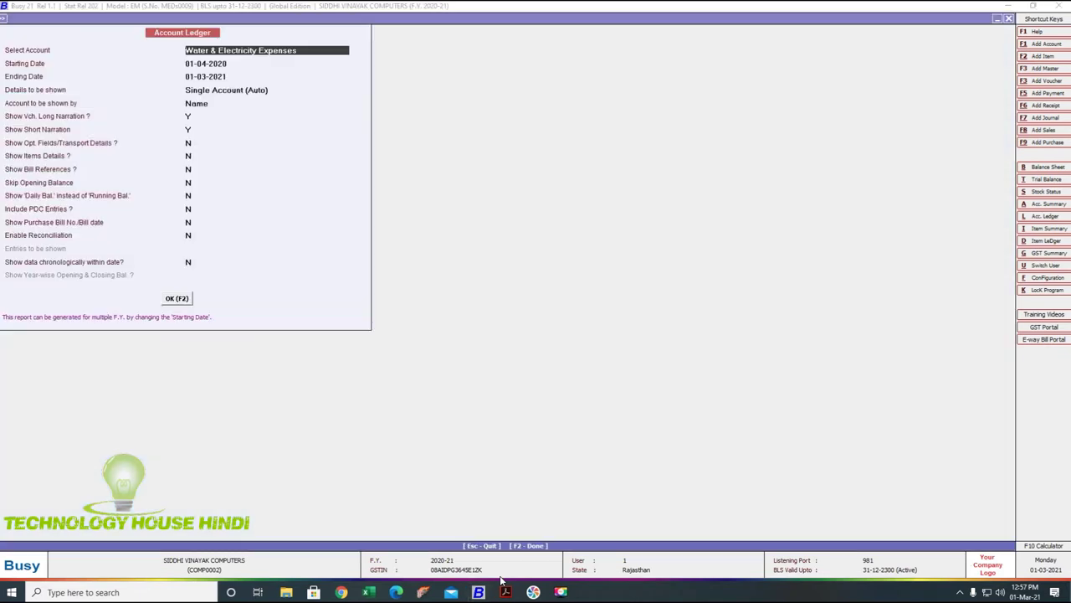
pyautogui.press('Return')
pyautogui.press('Return')
pyautogui.press('Return')
pyautogui.press('Return')
pyautogui.press('Return')
pyautogui.press('Return')
pyautogui.press('Return')
pyautogui.press('Return')
pyautogui.press('Return')
pyautogui.press('Return')
pyautogui.press('Return')
pyautogui.press('Return')
pyautogui.press('Return')
pyautogui.press('Return')
pyautogui.press('Return')
pyautogui.press('Return')
pyautogui.press('Return')
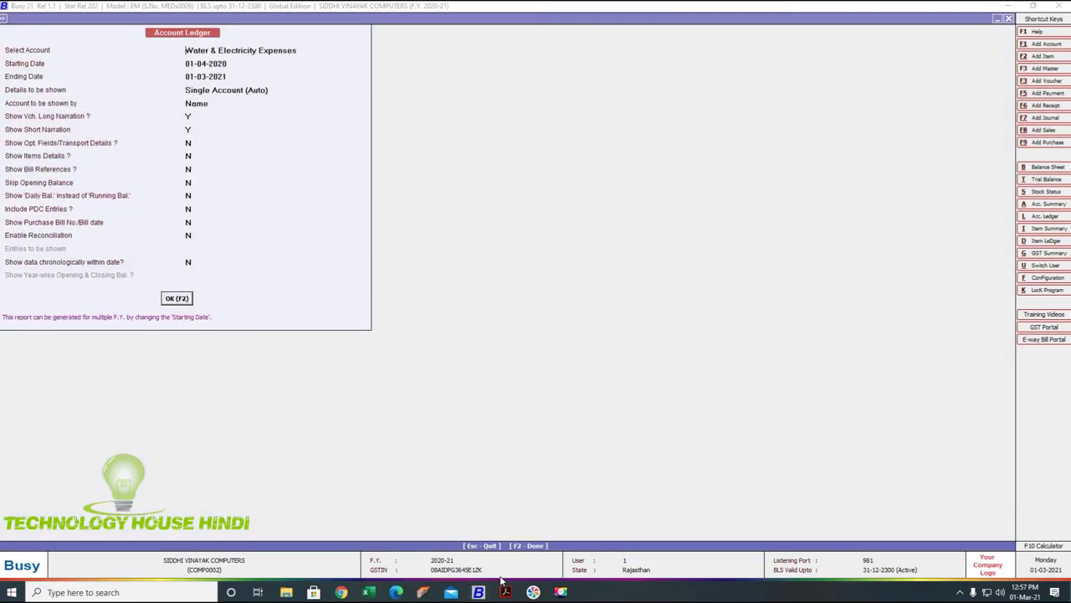
pyautogui.press('Down')
pyautogui.press('Down')
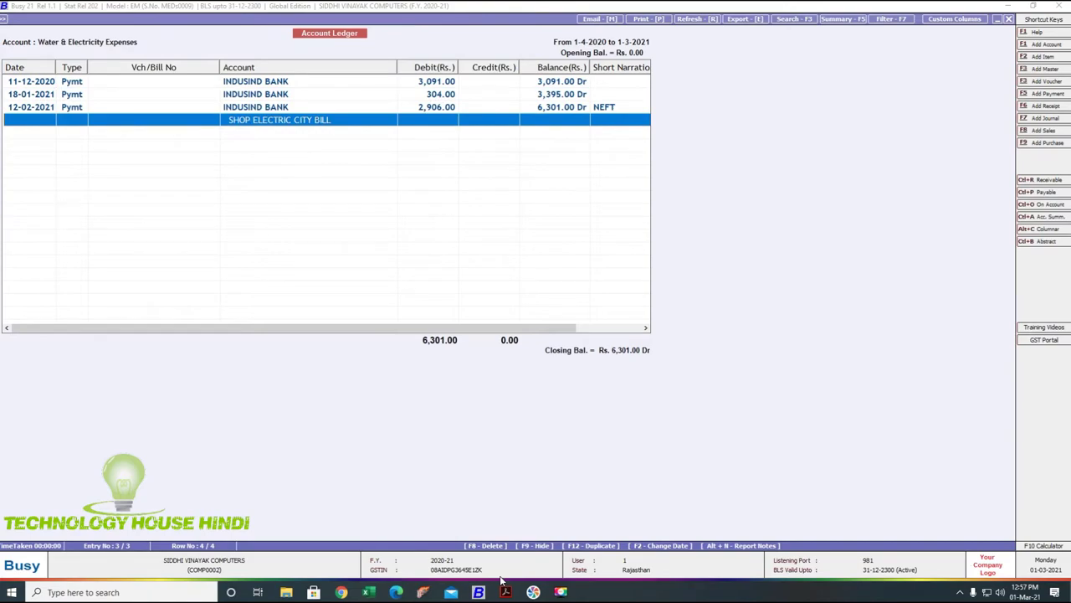
pyautogui.press('Escape')
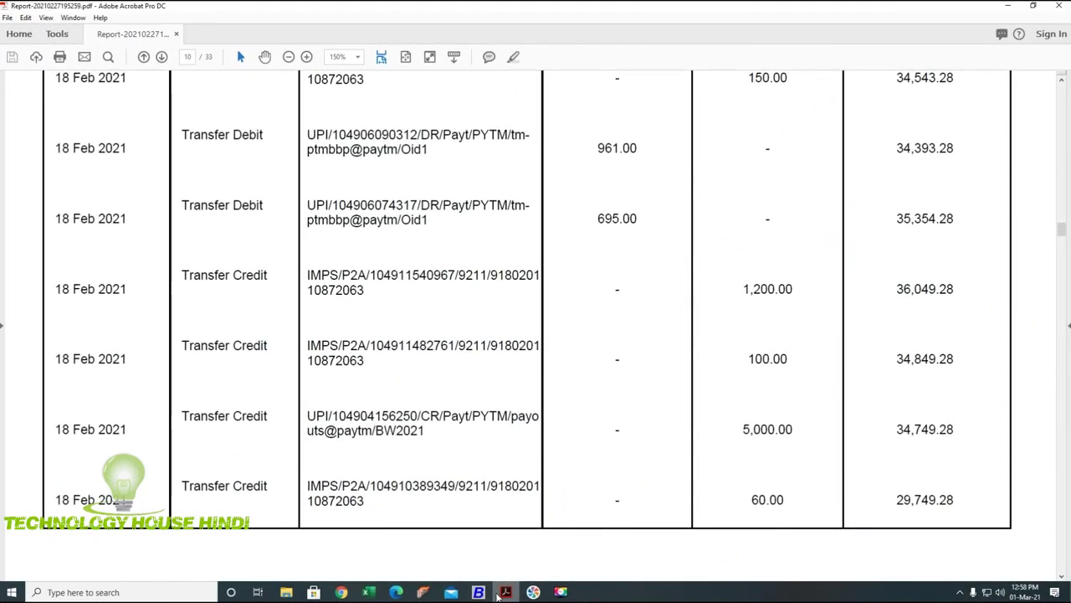
# Return to Busy from the bank statement and open a new payment voucher
pyautogui.click(478, 592)
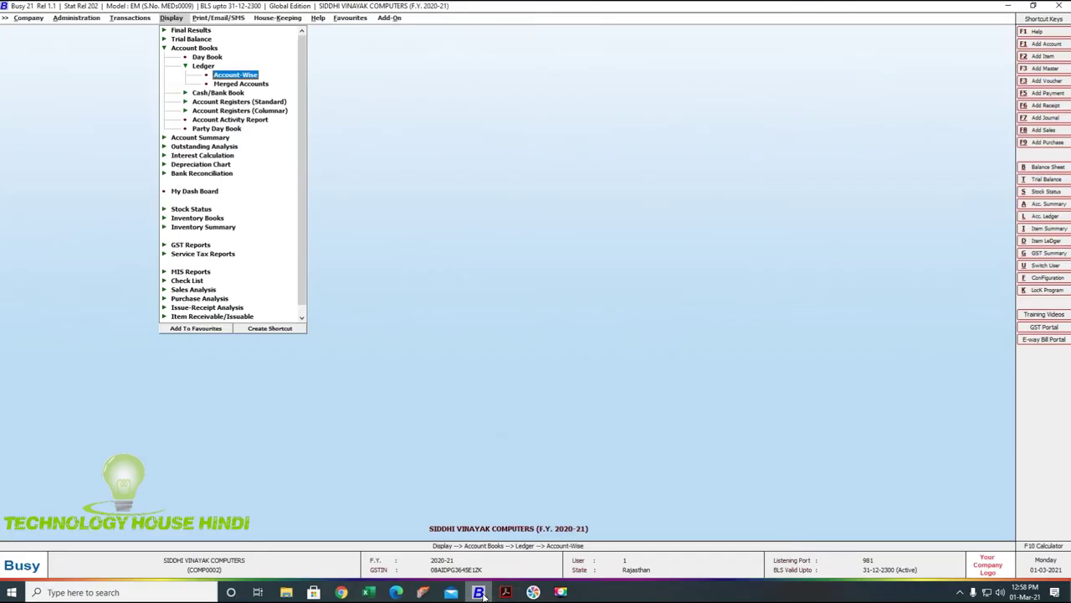
pyautogui.press('Return')
pyautogui.press('Escape')
pyautogui.press('Left')
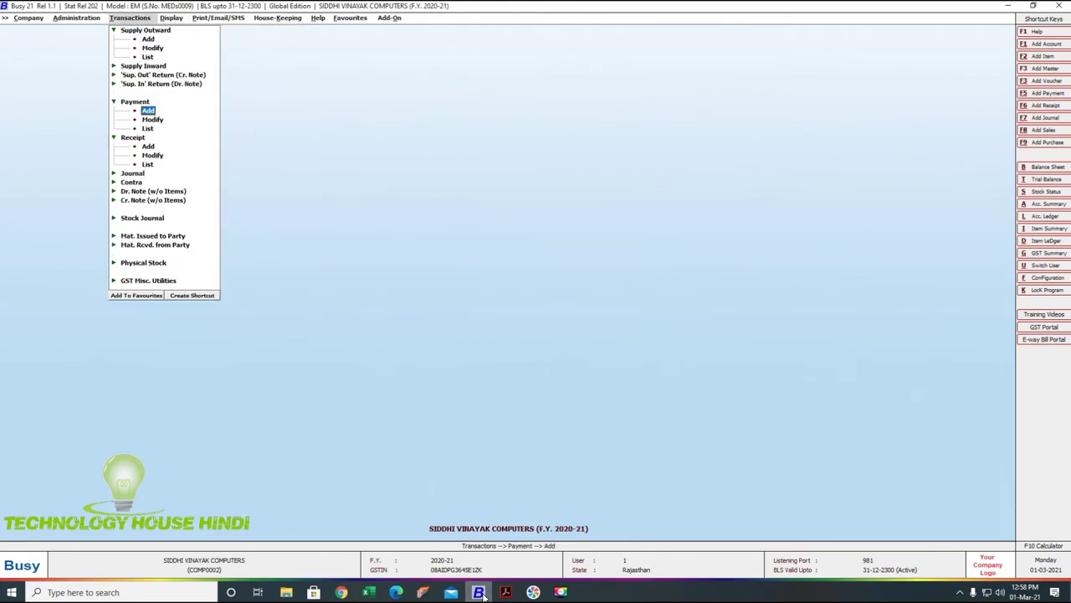
pyautogui.press('Return')
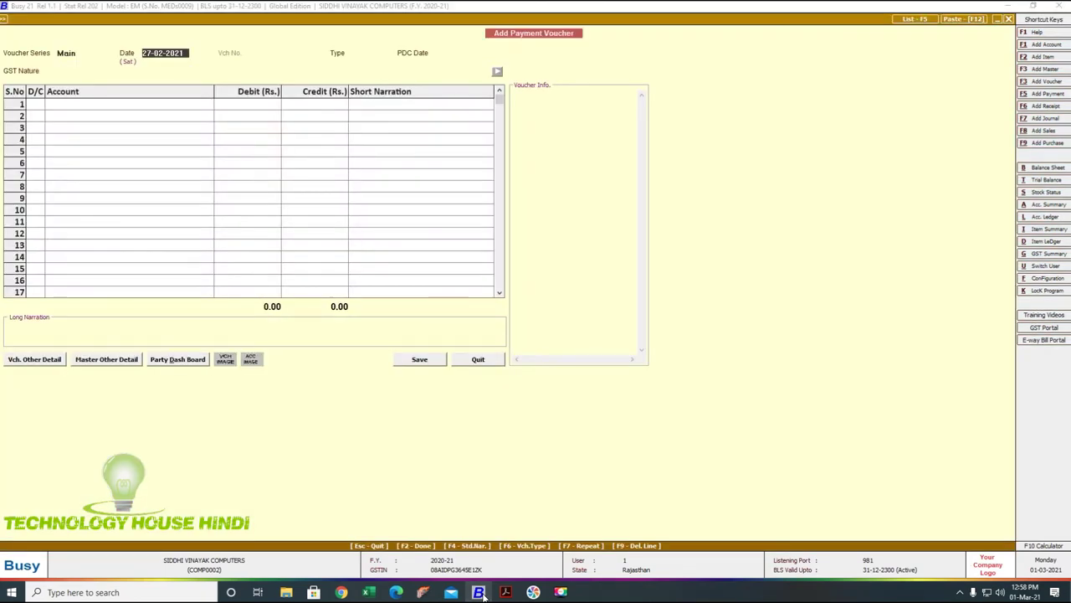
# Check the 18 Feb 2021 debits in the bank statement and date the voucher 18-02-2021 with type Regular and GST nature Not Applicable
pyautogui.click(505, 591)
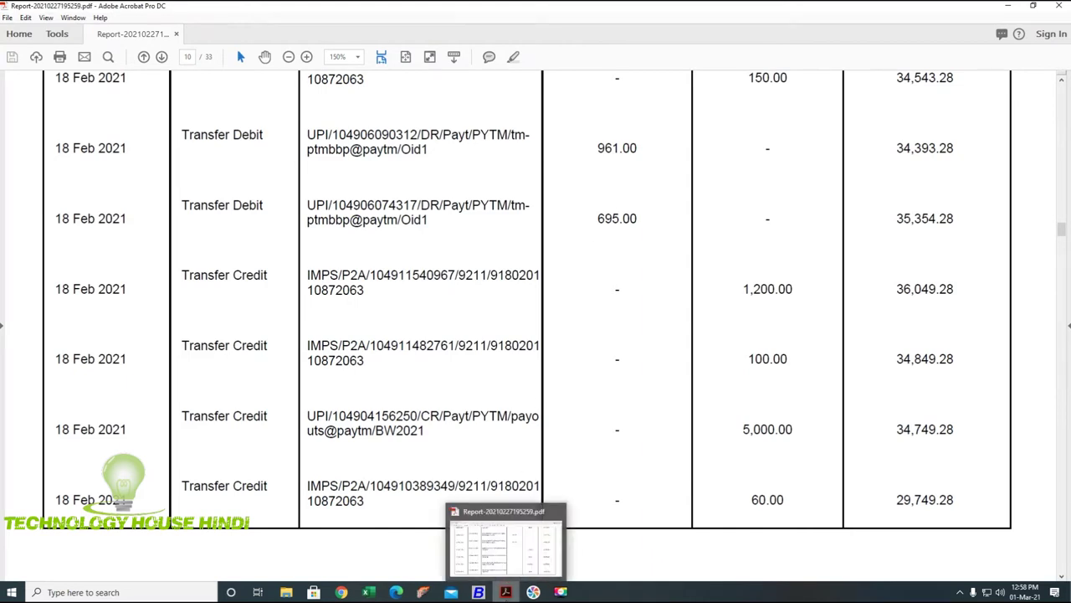
pyautogui.click(506, 592)
pyautogui.write('18')
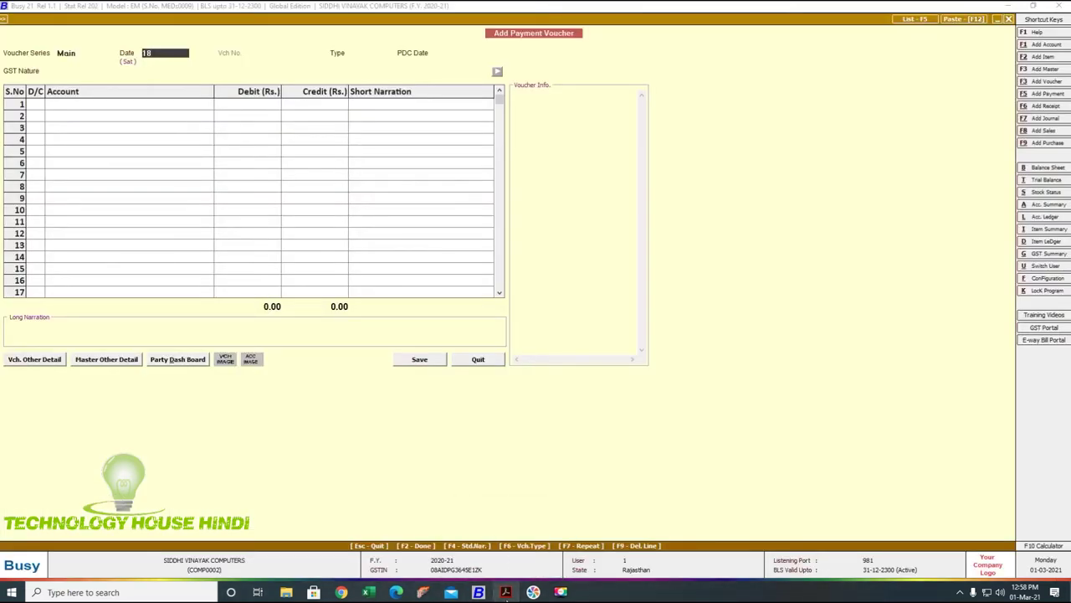
pyautogui.write('/')
pyautogui.press('Return')
pyautogui.press('Return')
pyautogui.press('Return')
pyautogui.press('Return')
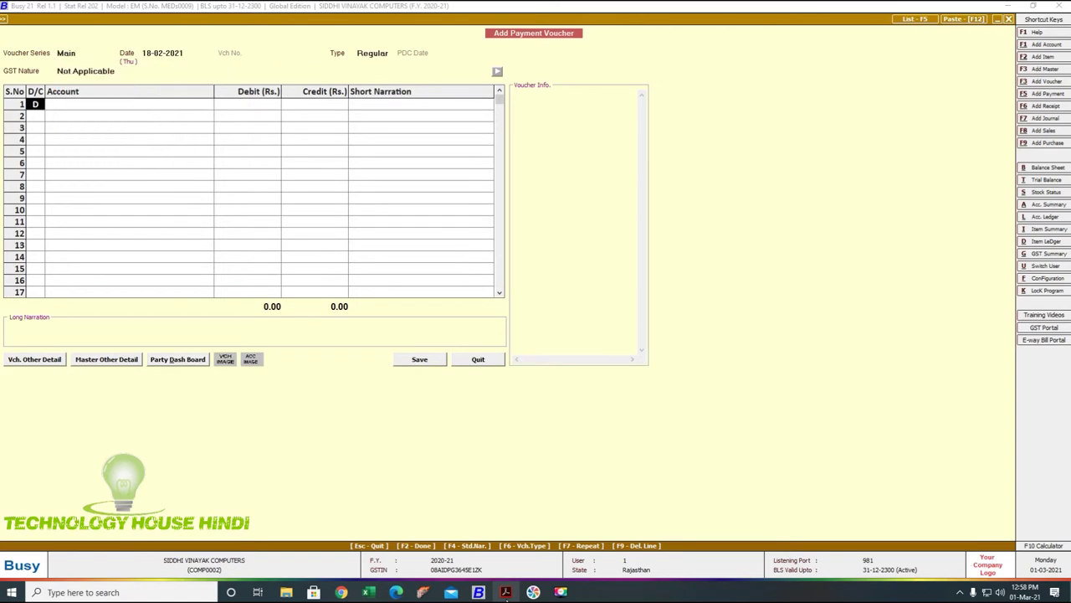
# Debit Telephone Expenses with 961.00 from the bank statement and enter BSNL FIBER BILL as the line's short narration
pyautogui.write('te')
pyautogui.press('Return')
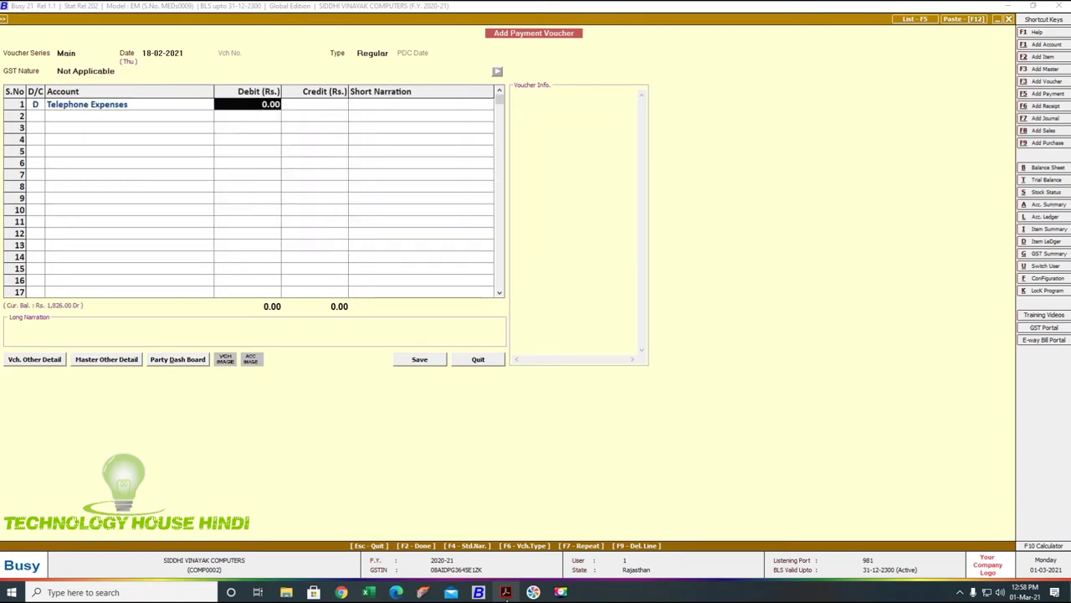
pyautogui.click(506, 596)
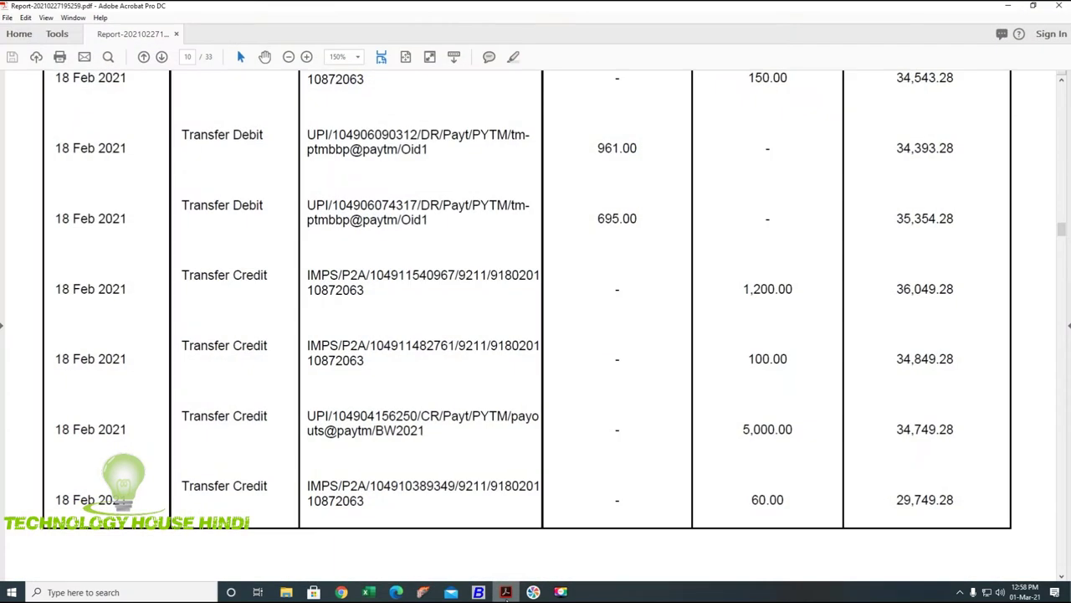
pyautogui.click(506, 596)
pyautogui.write('961')
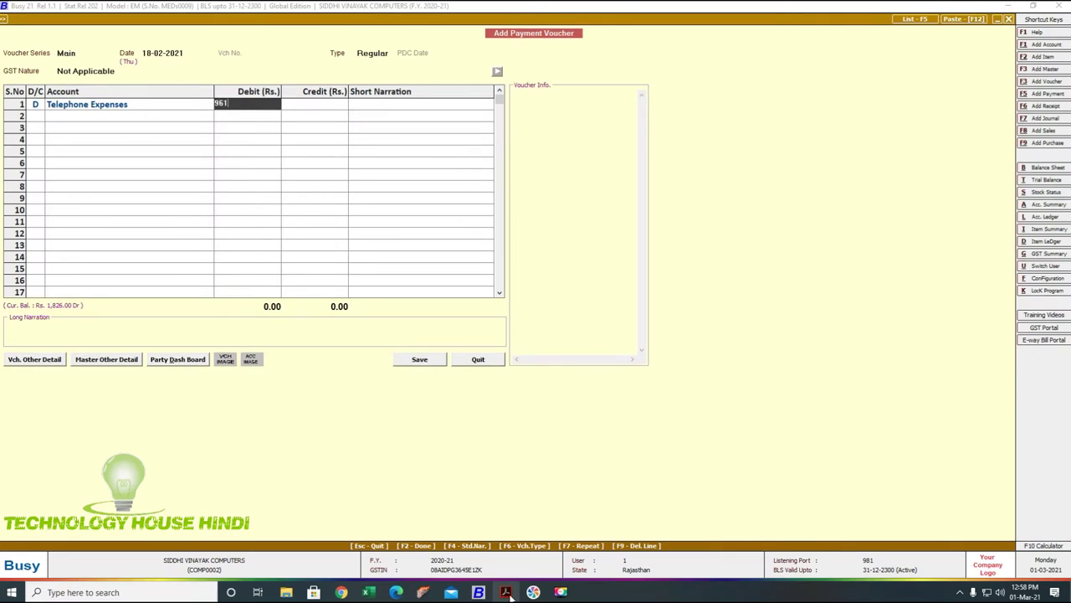
pyautogui.press('Return')
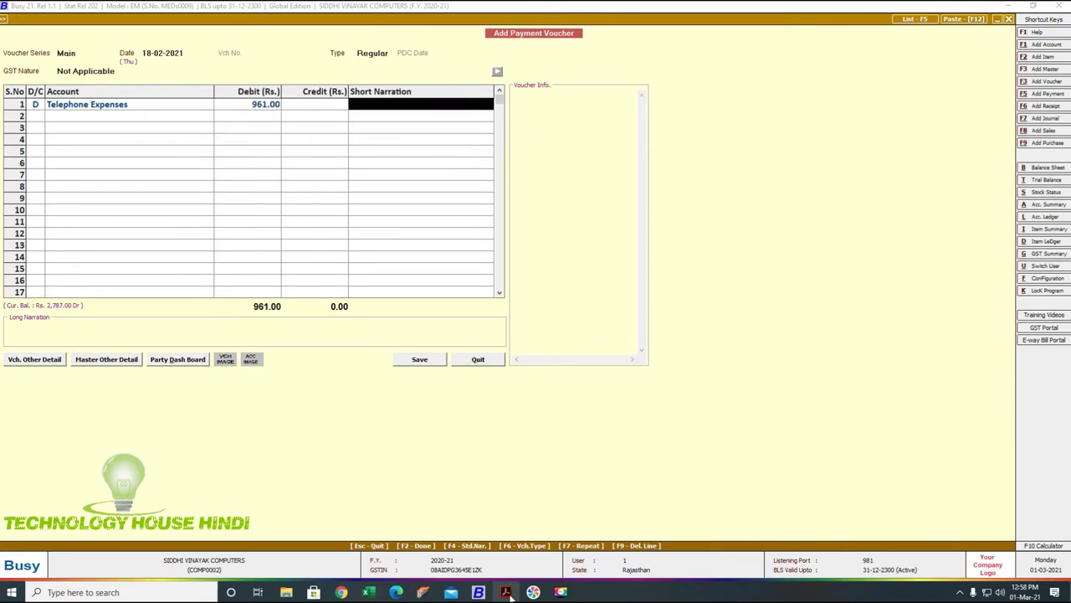
pyautogui.write('bSNL FIBER BILL')
pyautogui.press('Return')
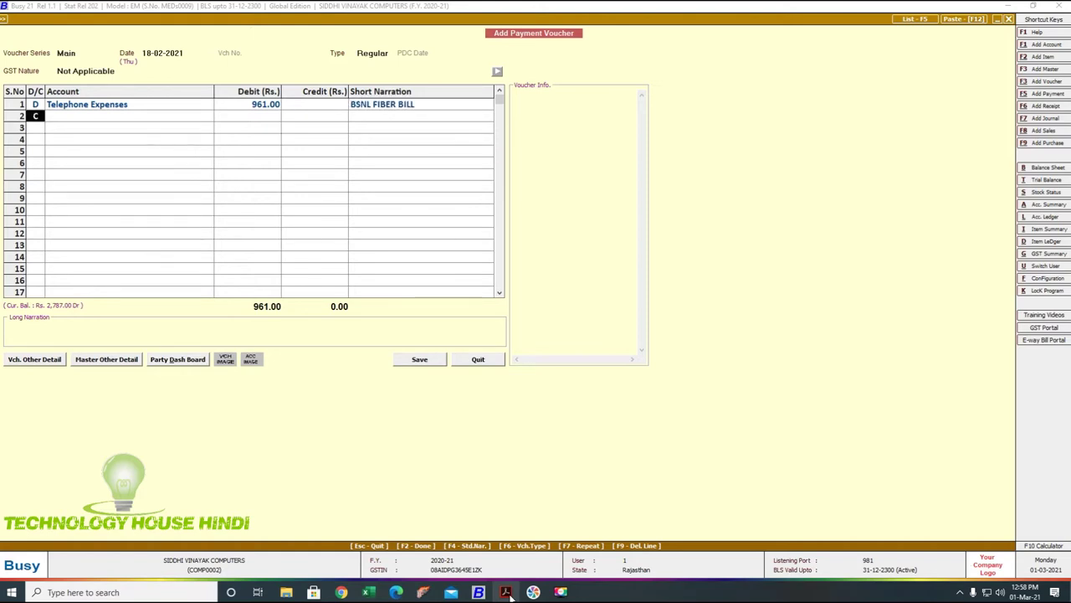
# Add a credit line of 961.00 to INDUSIND BANK in place of Cash
pyautogui.press('Return')
pyautogui.press('Return')
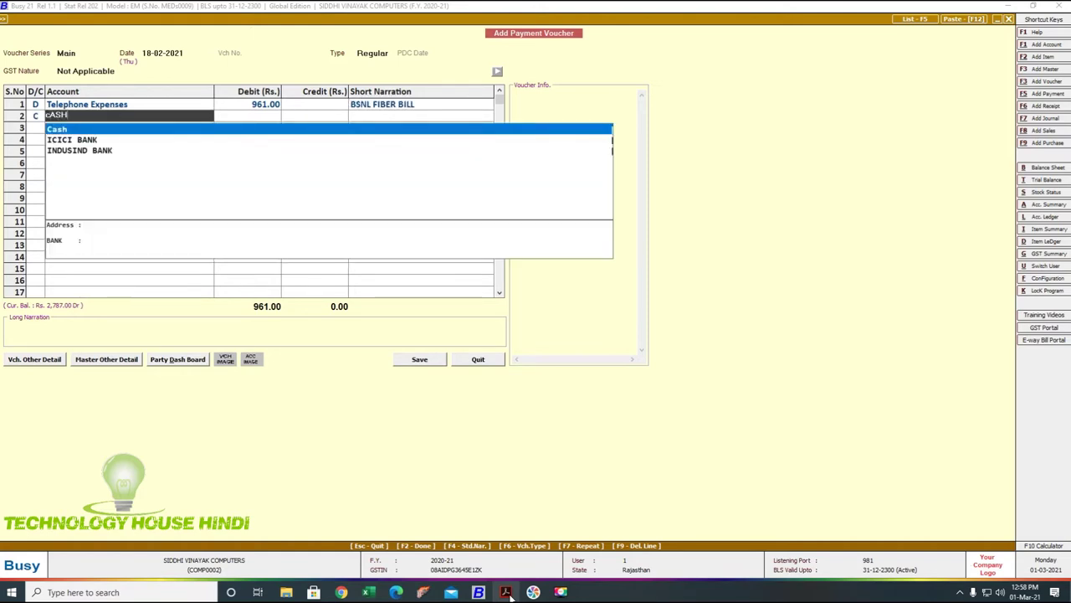
pyautogui.write('cash')
pyautogui.press('Return')
pyautogui.hotkey('shift', 'Tab')
pyautogui.press('Return')
pyautogui.write('ind')
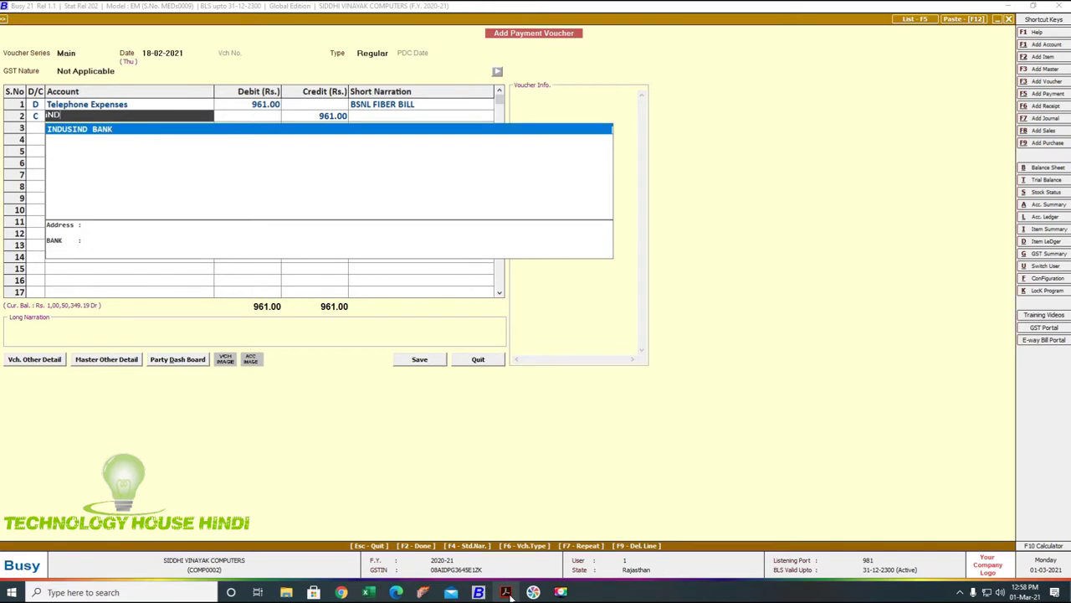
pyautogui.press('Return')
pyautogui.press('Return')
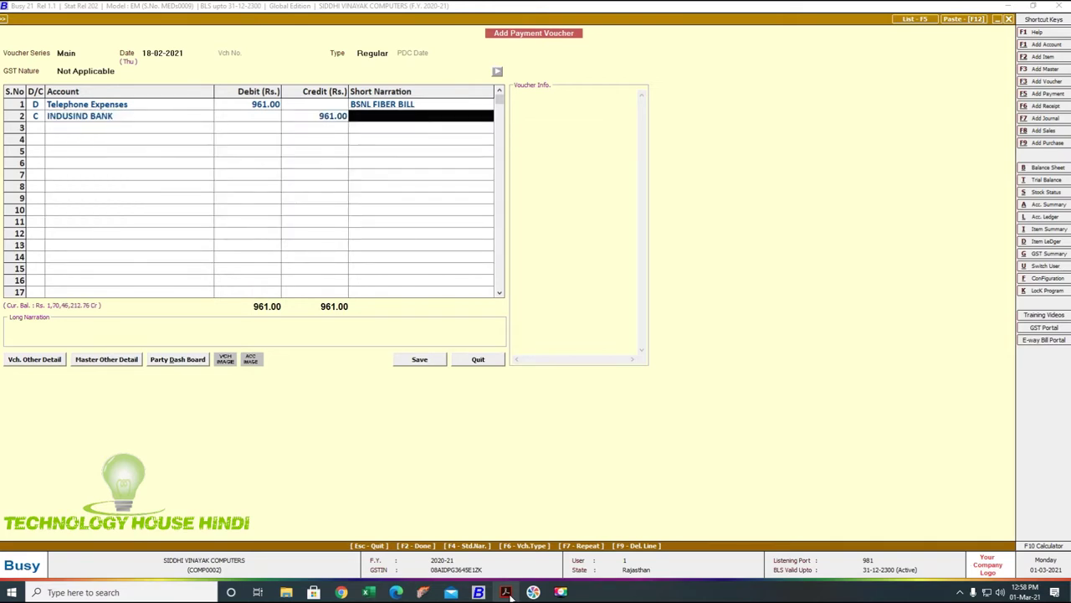
# Enter NEFT as the bank line's short narration and save the voucher without a long narration
pyautogui.write('c')
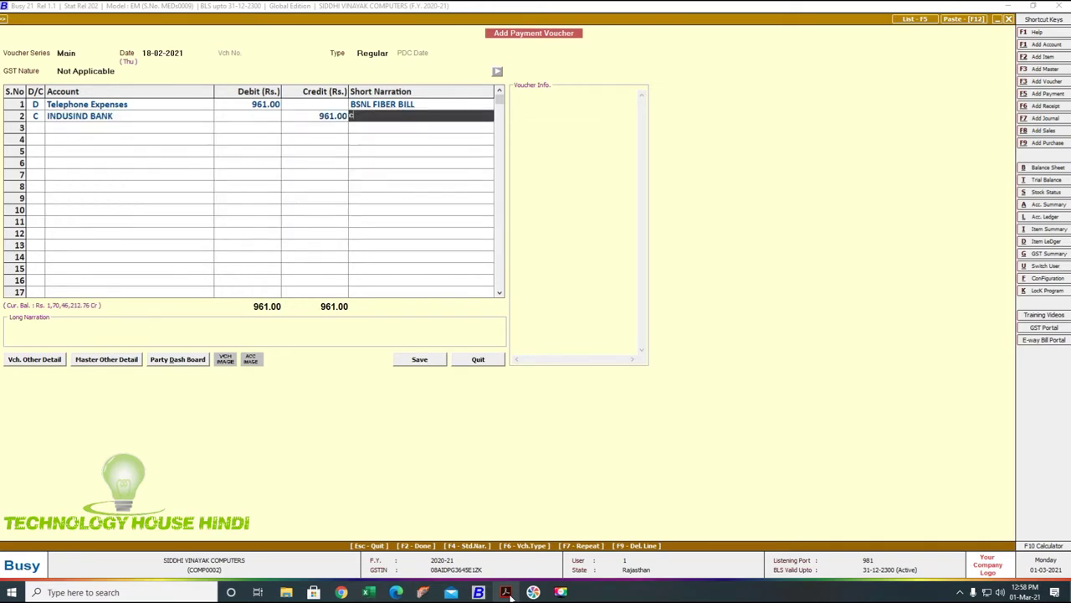
pyautogui.write('HQ')
pyautogui.press('BackSpace')
pyautogui.press('BackSpace')
pyautogui.press('BackSpace')
pyautogui.write('NEFT')
pyautogui.press('Return')
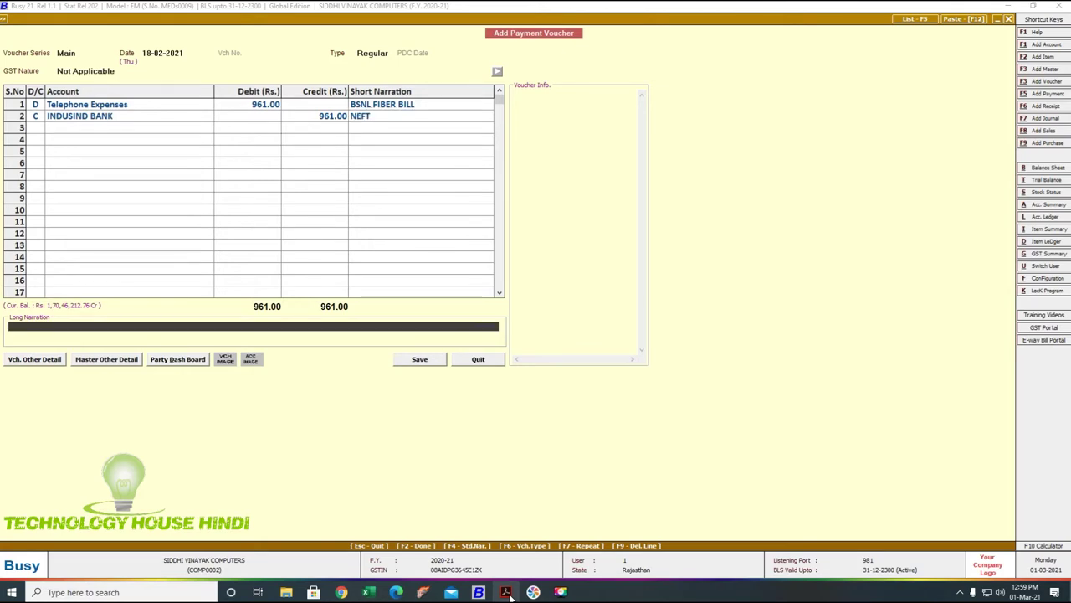
pyautogui.click(410, 361)
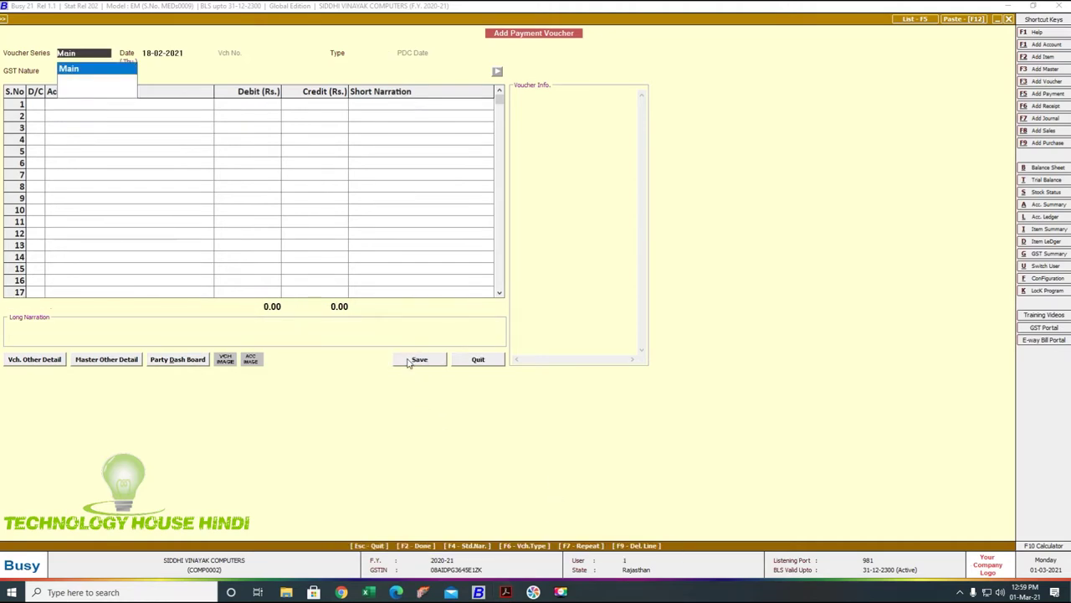
# Close the voucher form, display the Telephone Expenses account-wise ledger, and open the 961.00 payment voucher to check it
pyautogui.press('Escape')
pyautogui.press('Escape')
pyautogui.press('Right')
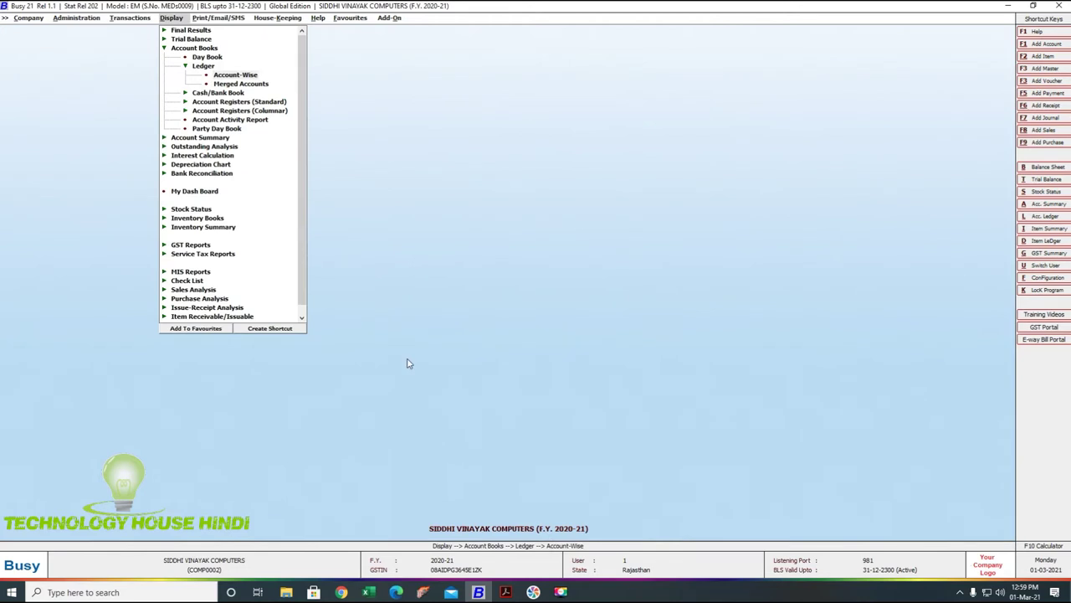
pyautogui.press('Return')
pyautogui.write('TE')
pyautogui.press('Return')
pyautogui.press('Return')
pyautogui.press('Return')
pyautogui.press('F2')
pyautogui.press('Return')
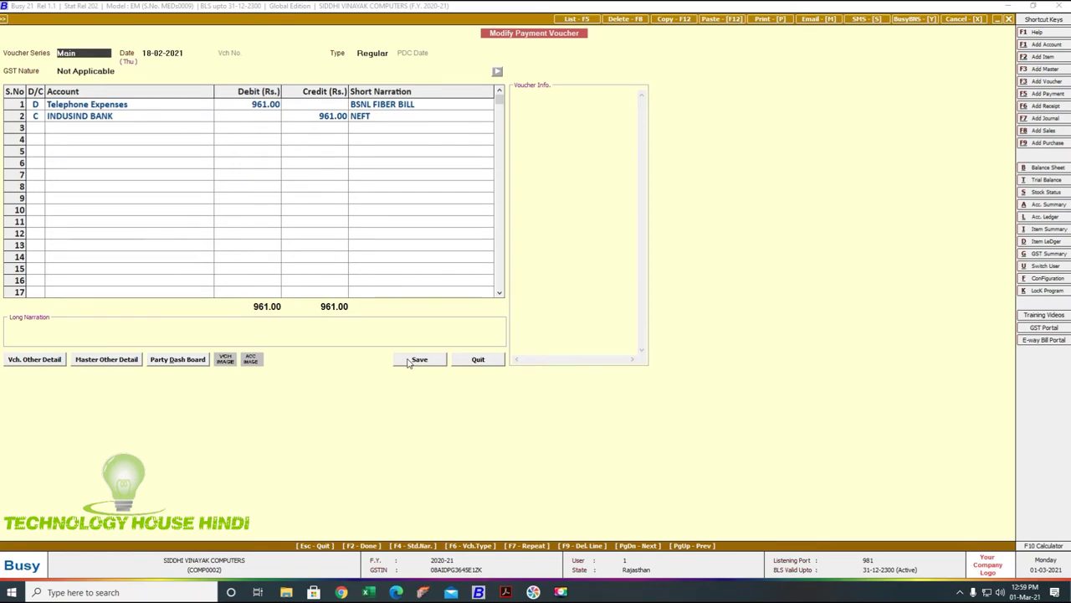
# Look through the bank statement after 18 Feb 2021 for further debits and mark the 20 Feb 2021 NEFT debit of 12,000.00
pyautogui.click(506, 592)
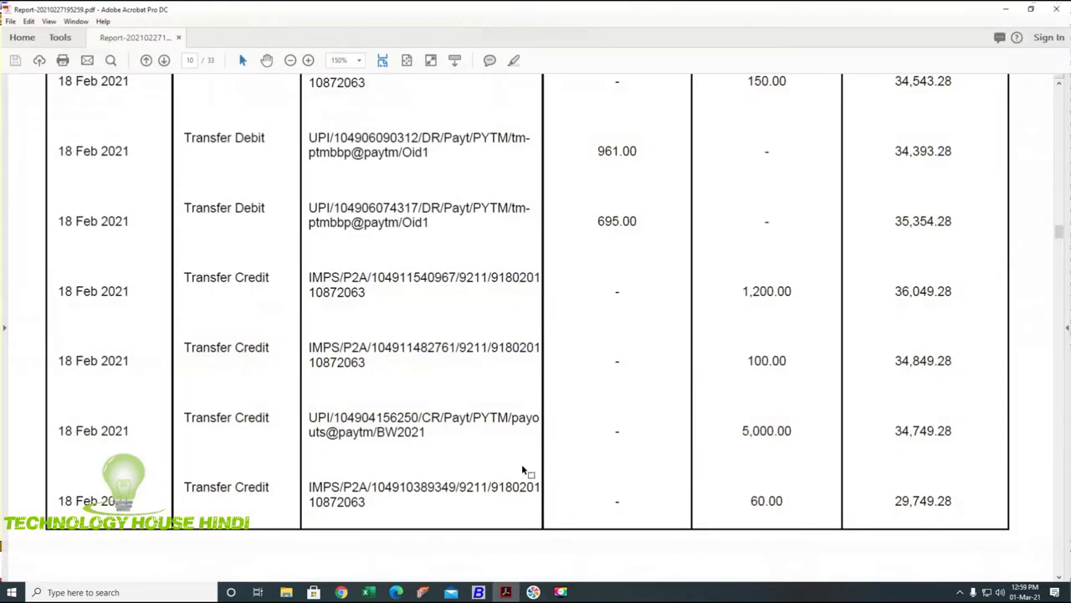
pyautogui.scroll(10, 506, 435)
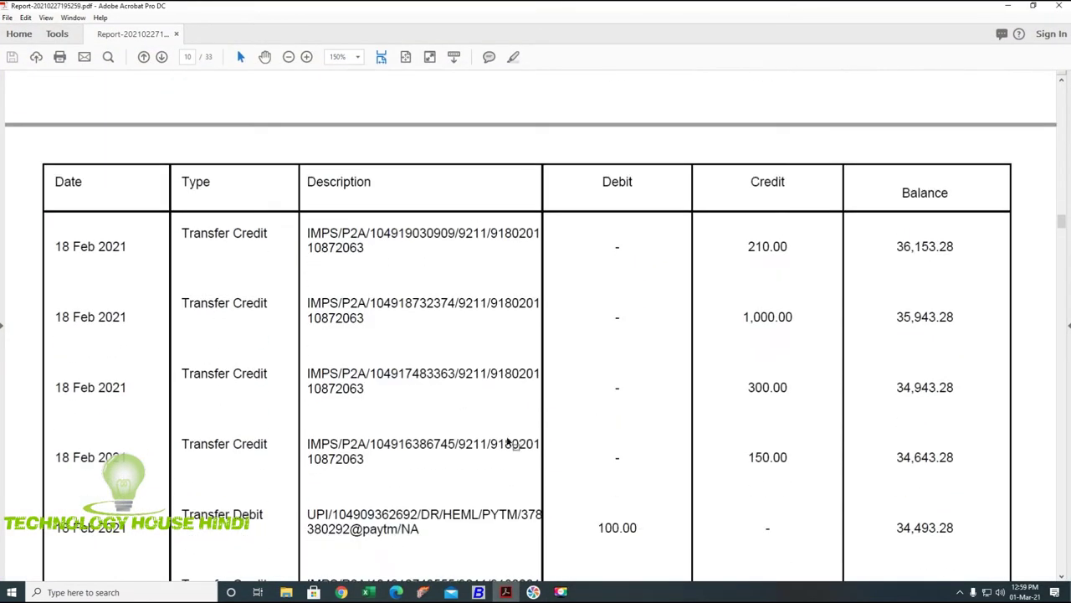
pyautogui.scroll(10, 507, 442)
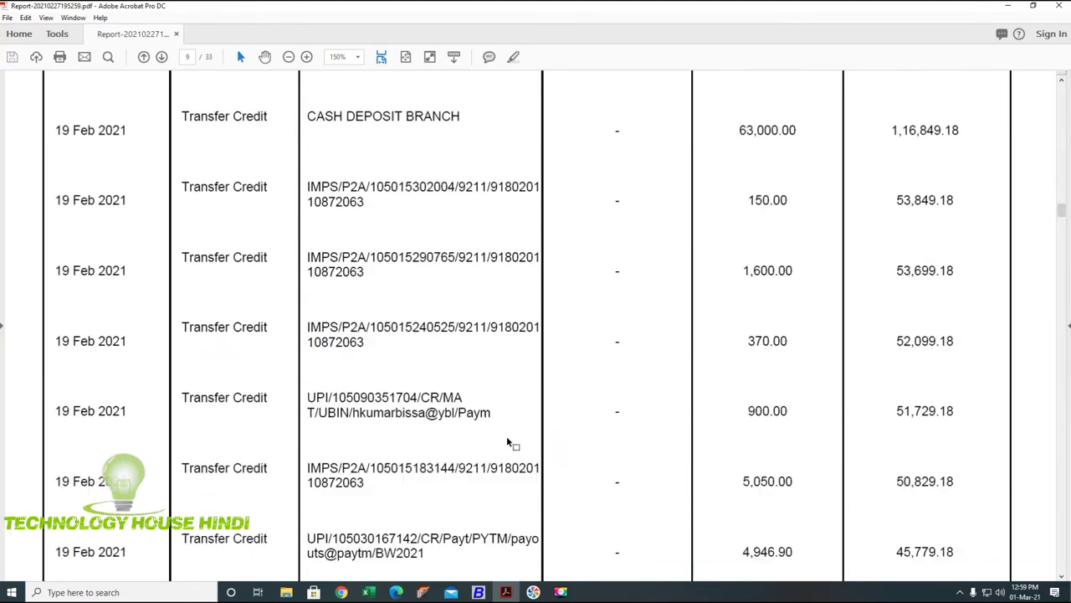
pyautogui.scroll(10, 507, 441)
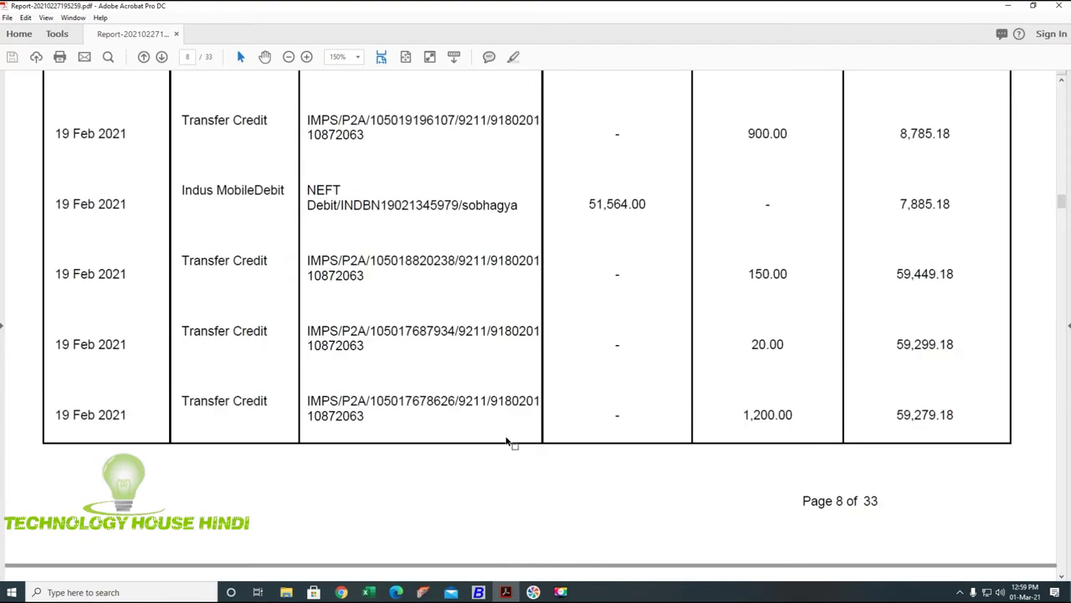
pyautogui.scroll(6, 505, 436)
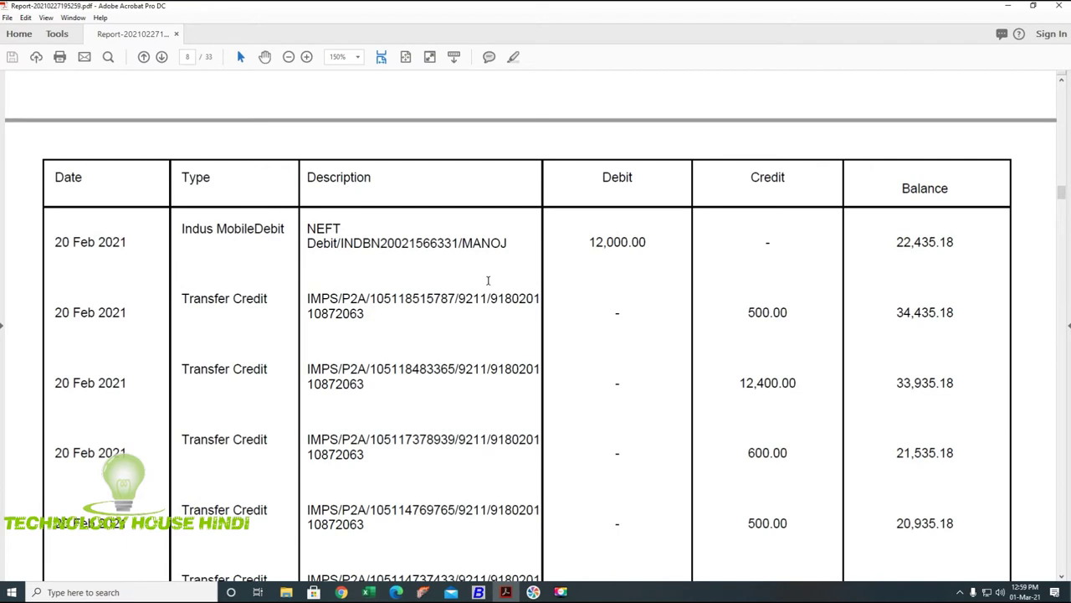
pyautogui.moveTo(646, 243); pyautogui.dragTo(382, 222)
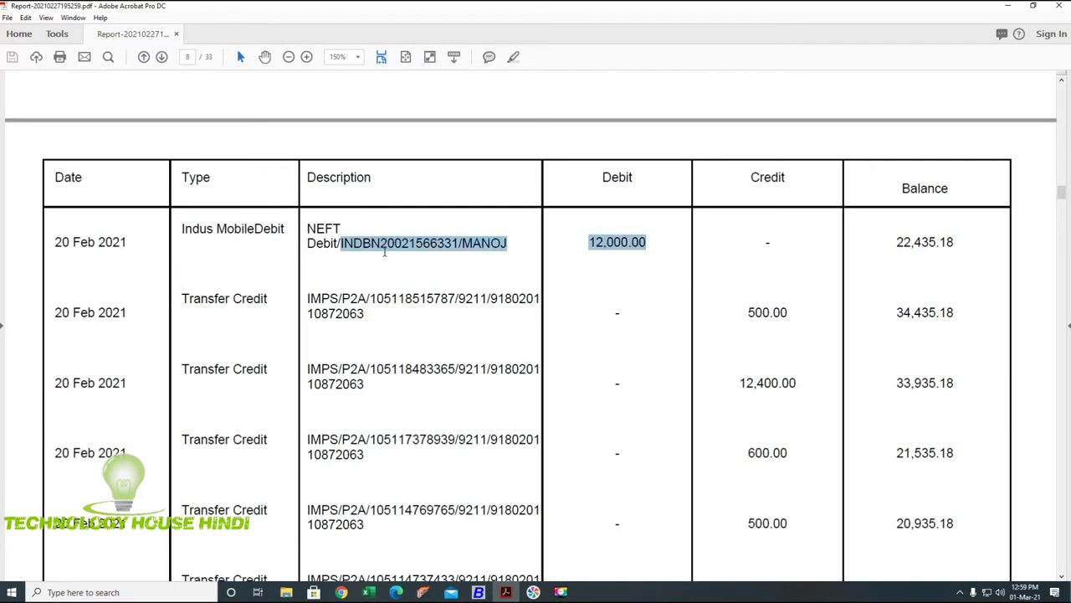
# Return to Busy, close the telephone voucher and its ledger, and open a new payment voucher
pyautogui.click(479, 591)
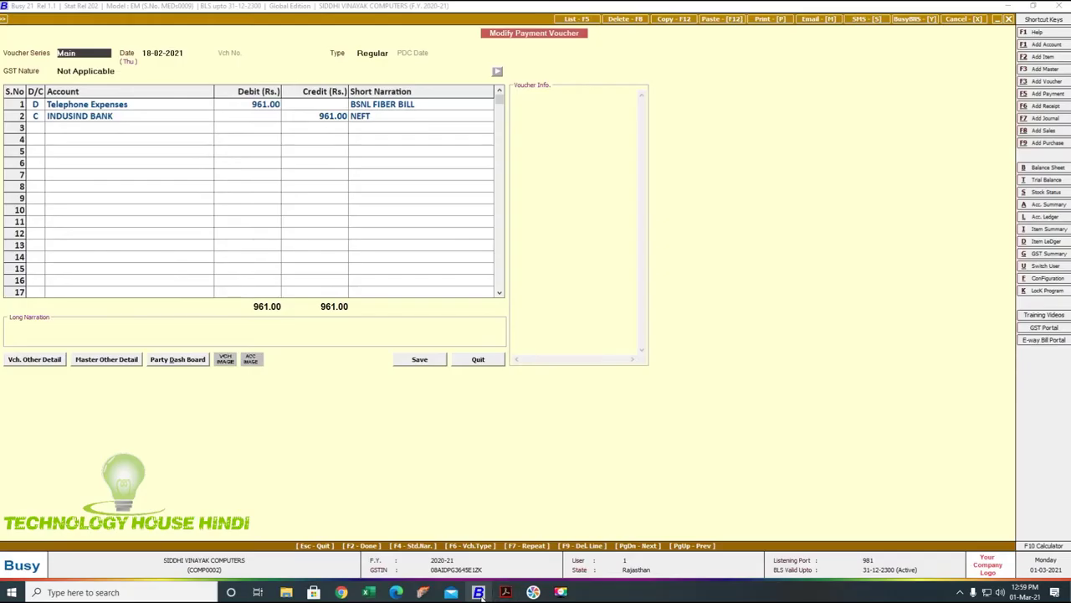
pyautogui.press('Escape')
pyautogui.press('Escape')
pyautogui.press('Escape')
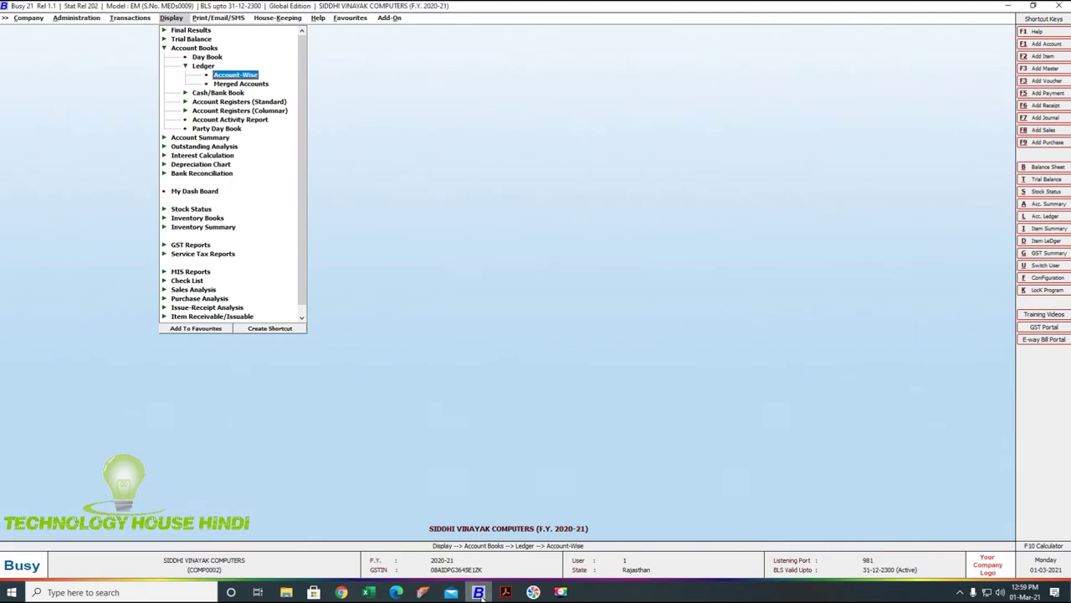
pyautogui.press('Left')
pyautogui.press('Return')
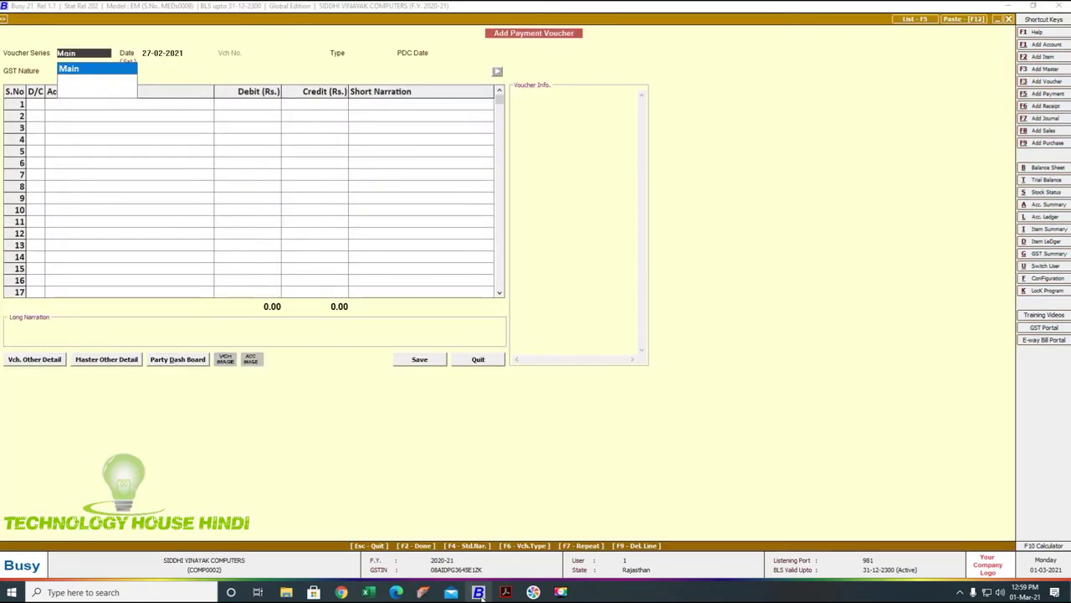
# Recheck the debit's date in the bank statement and date the voucher 20-02-2021 with type Regular and GST nature Not Applicable
pyautogui.press('Return')
pyautogui.click(505, 592)
pyautogui.click(504, 594)
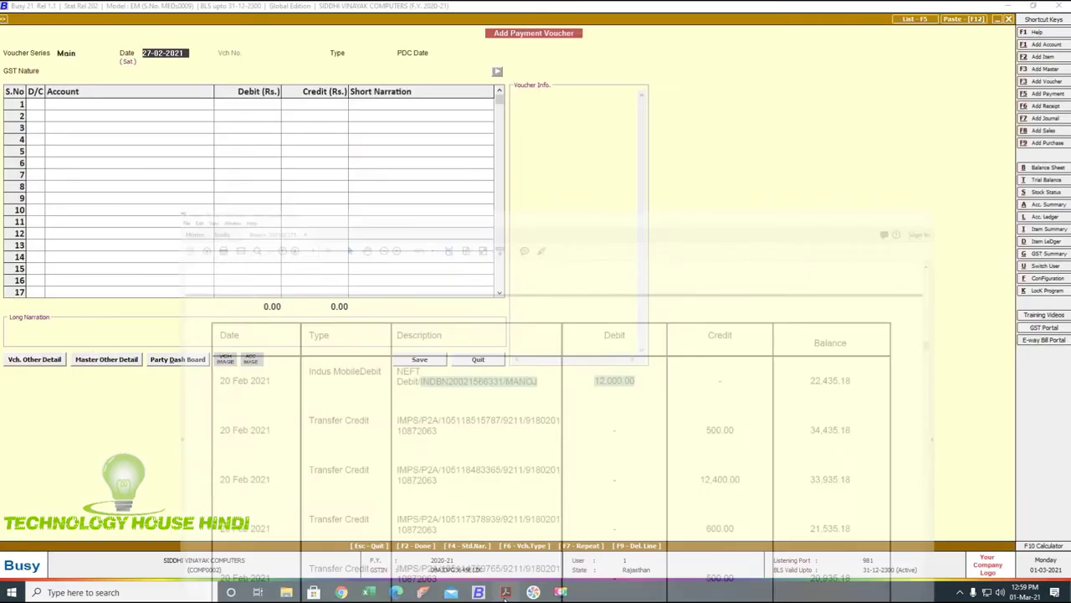
pyautogui.write('20')
pyautogui.press('Return')
pyautogui.press('Return')
pyautogui.press('Return')
pyautogui.press('Return')
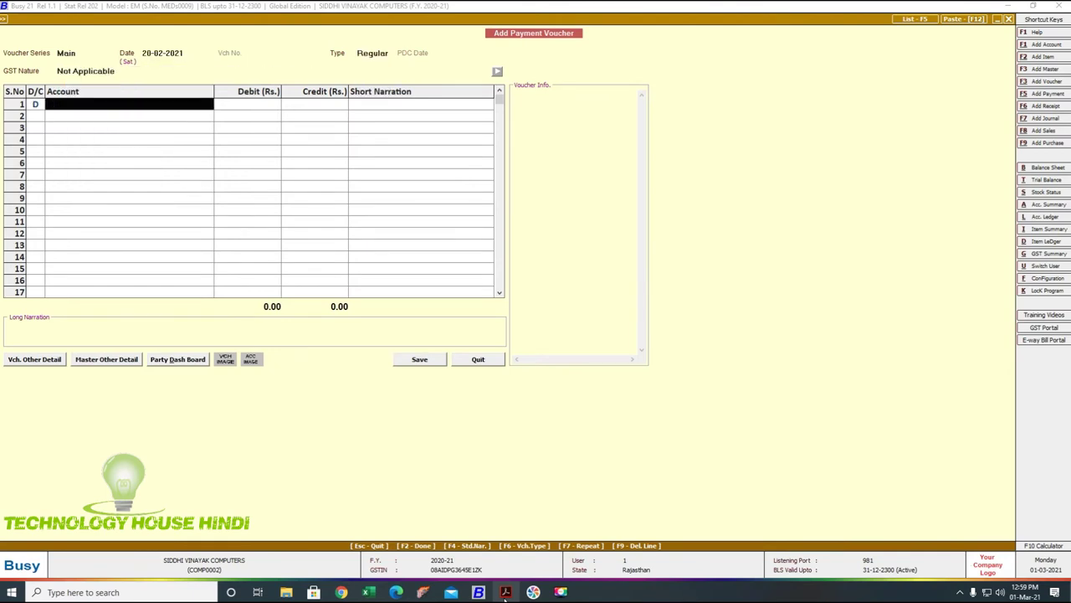
# Debit the Salary account with 12,000.00, leaving its short narration empty
pyautogui.write('sALAR')
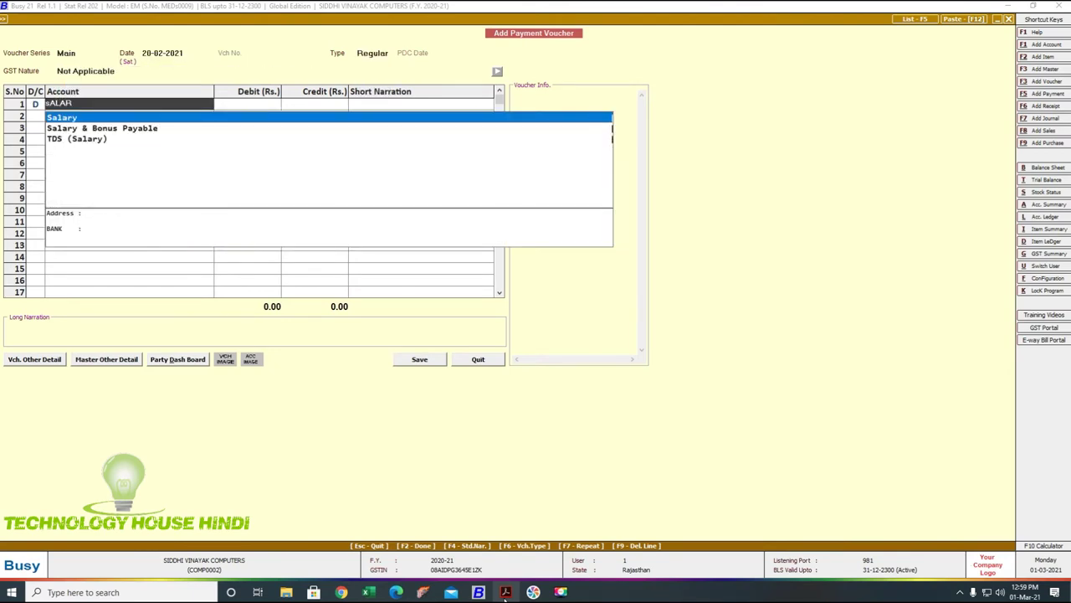
pyautogui.press('Return')
pyautogui.write('12000')
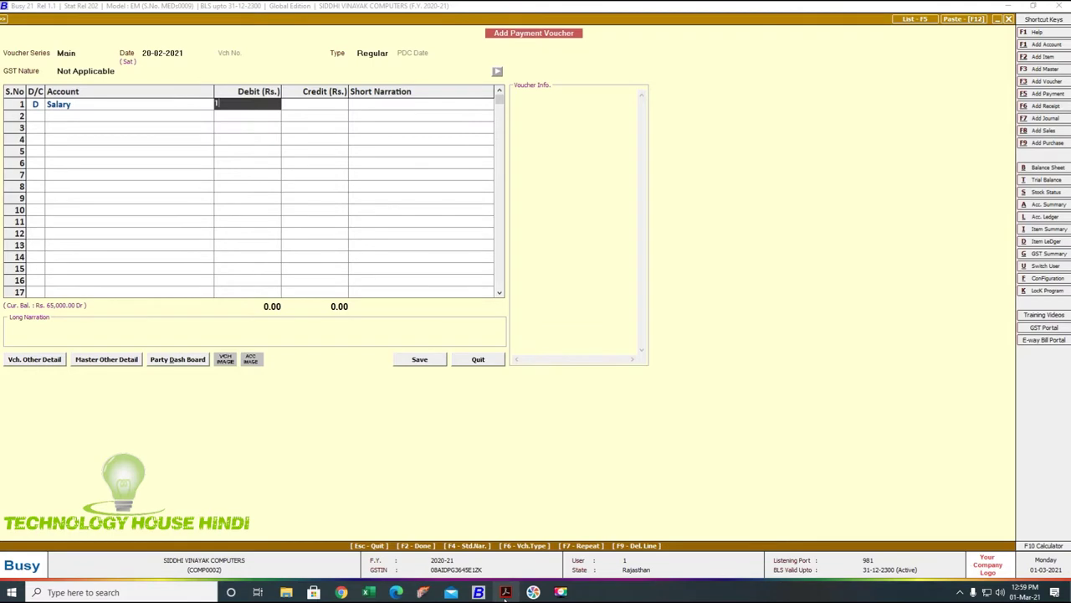
pyautogui.press('Return')
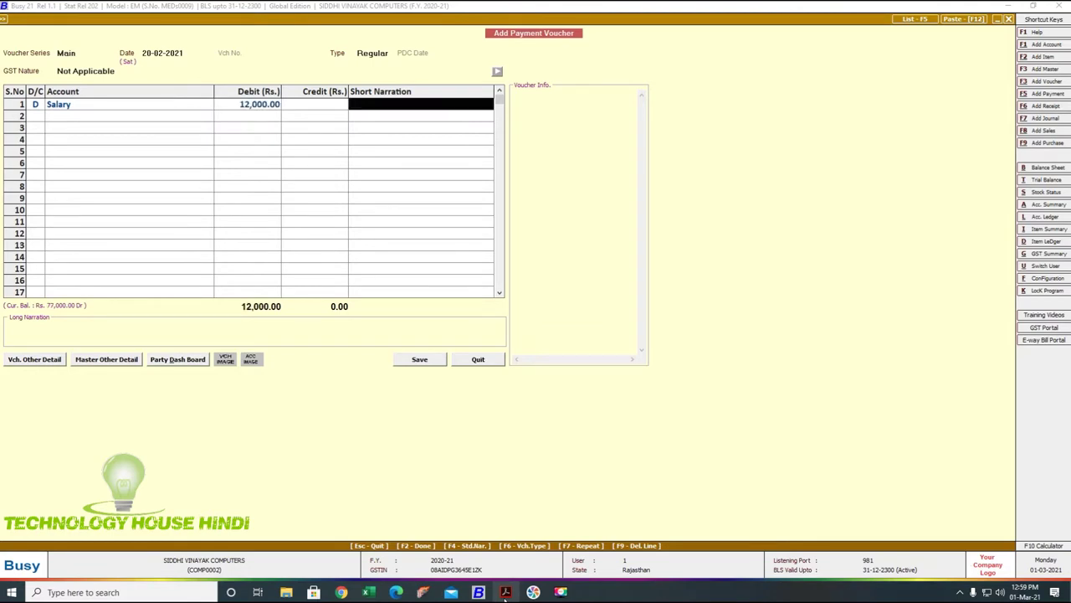
pyautogui.press('Return')
pyautogui.press('Return')
# Credit 12,000.00 to INDUSIND BANK in place of Cash on the second line
pyautogui.write('ca')
pyautogui.press('Return')
pyautogui.press('Escape')
pyautogui.write('ind')
pyautogui.press('Return')
pyautogui.press('Return')
# Enter CHQ as the bank line's short narration and correct it to NEFT
pyautogui.write('c')
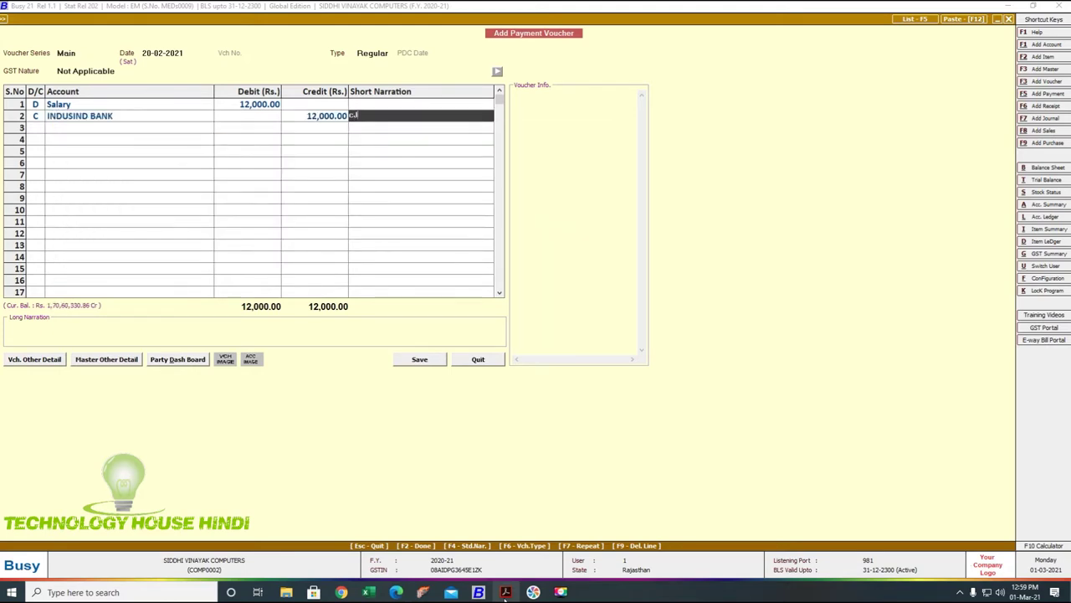
pyautogui.write('hq')
pyautogui.press('Return')
pyautogui.press('Return')
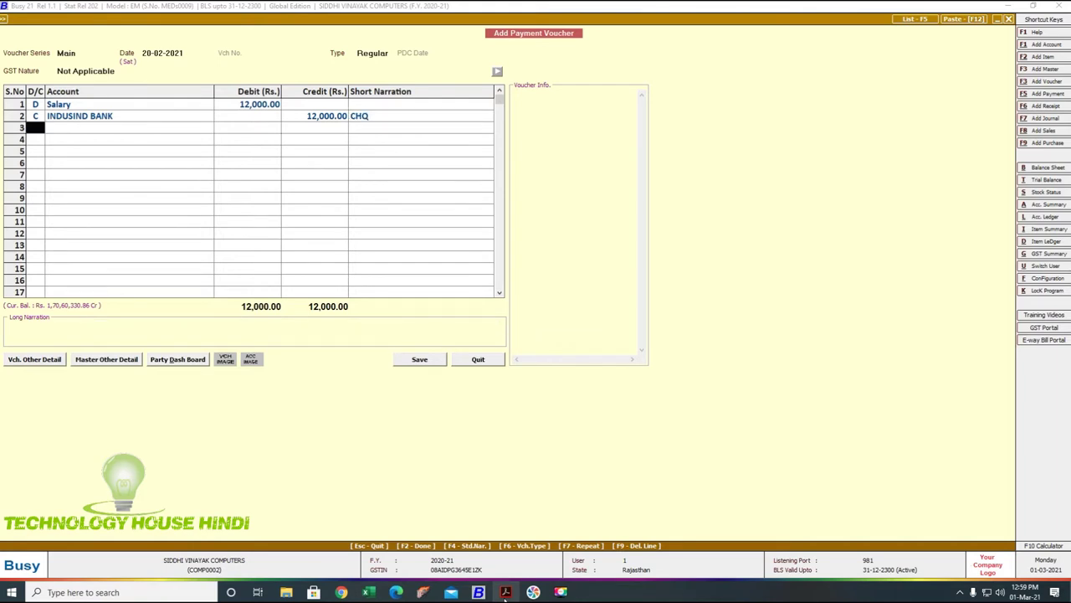
pyautogui.press('Up')
pyautogui.press('Up')
pyautogui.press('Up')
pyautogui.press('Up')
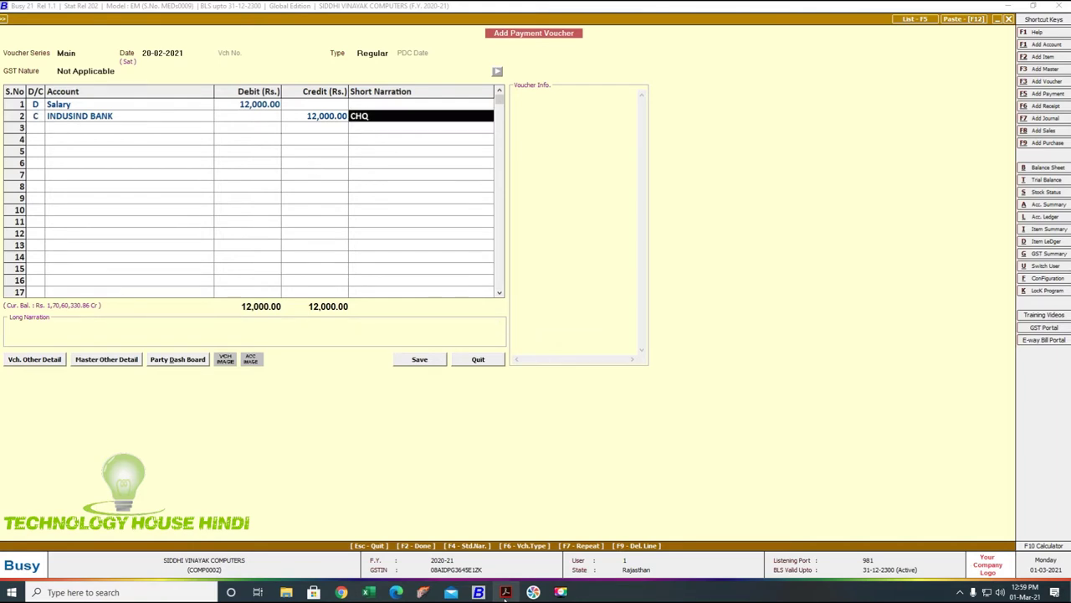
pyautogui.press('Return')
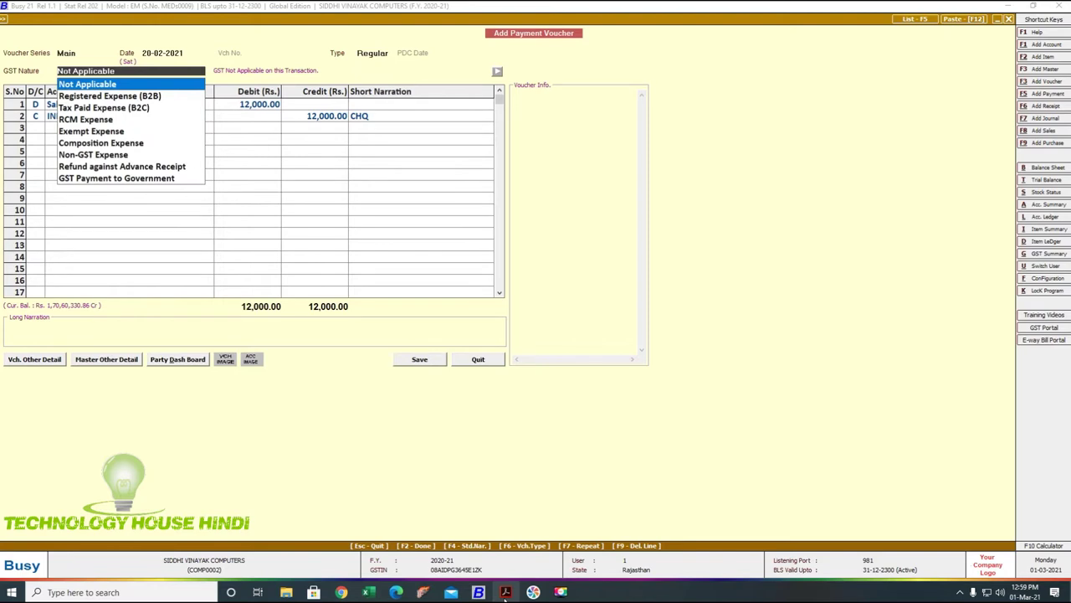
pyautogui.press('Return')
pyautogui.write('NE')
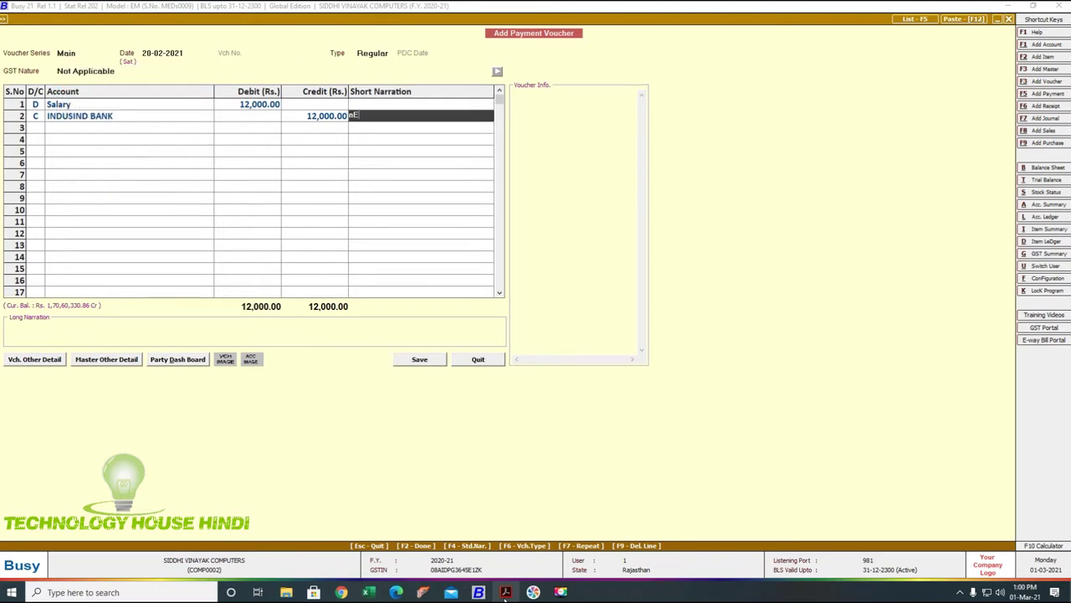
pyautogui.write('FT')
pyautogui.press('Return')
# Enter a long narration stating that salary was paid to the employee for the month of JAN, and save the voucher
pyautogui.write('SALARY')
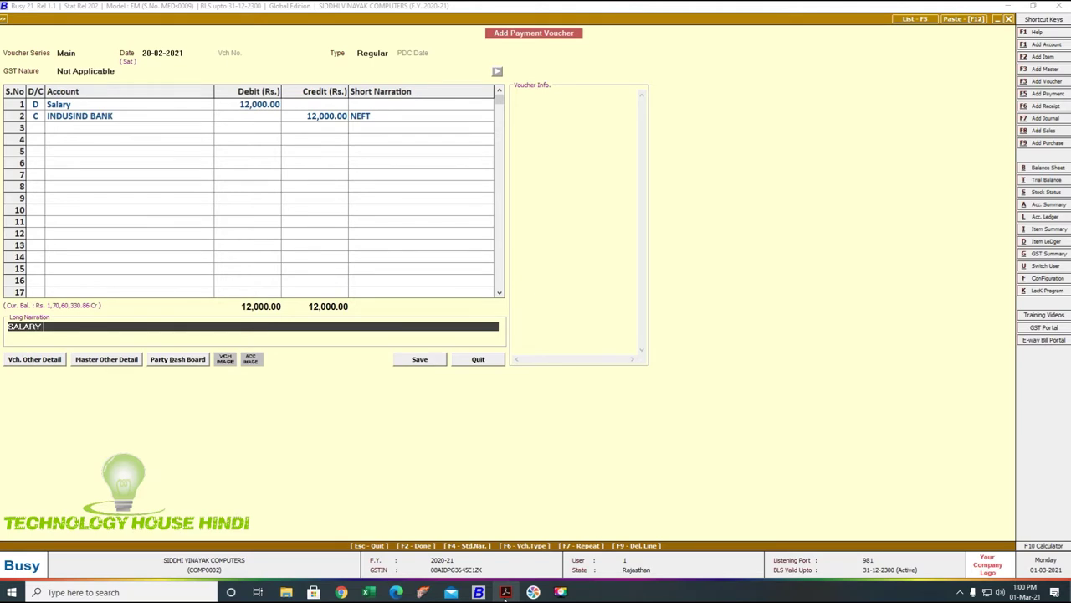
pyautogui.write(' PAID TO MANOJ MOTHONTH OF JAN')
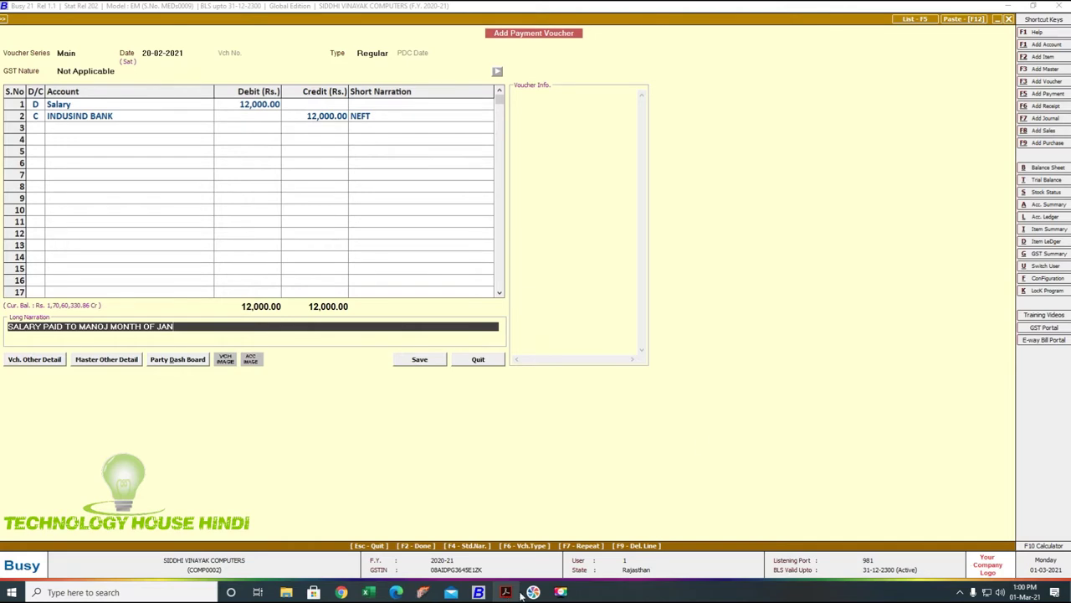
pyautogui.click(418, 360)
# Generate the account ledger for the Salary account, keeping the default report options
pyautogui.press('Escape')
pyautogui.press('Escape')
pyautogui.press('l')
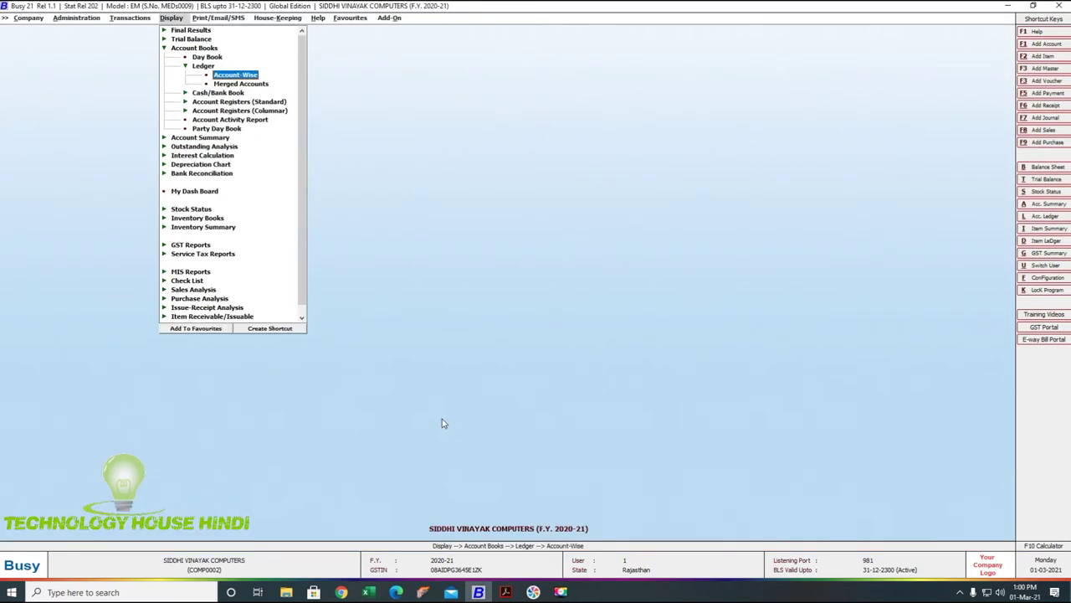
pyautogui.write('SA')
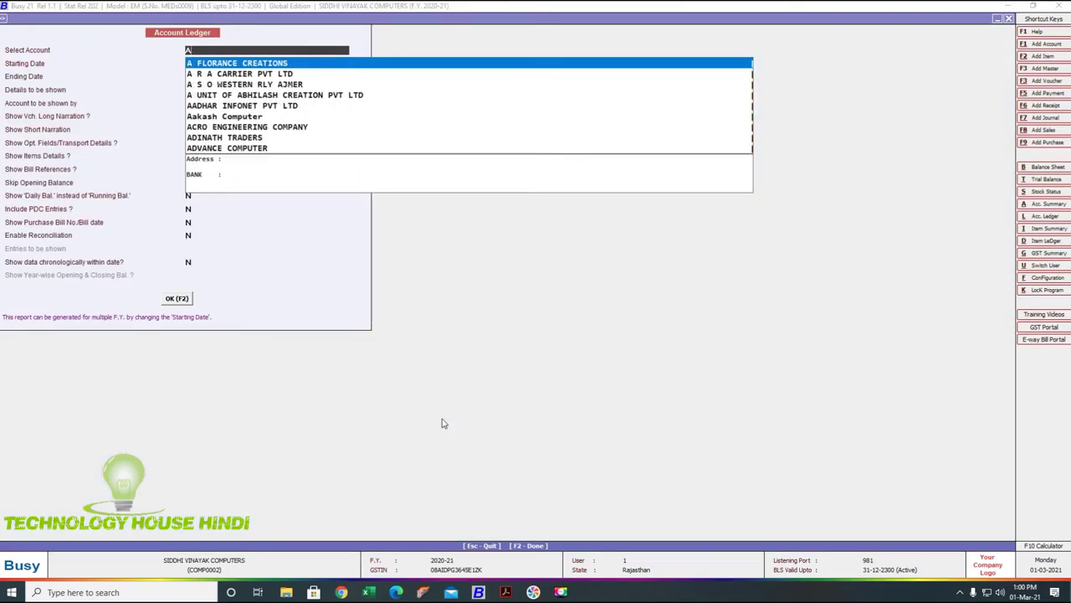
pyautogui.write('L')
pyautogui.press('Return')
pyautogui.press('Return')
pyautogui.press('Return')
pyautogui.press('Return')
pyautogui.press('Return')
pyautogui.press('Return')
pyautogui.press('Return')
pyautogui.press('Return')
pyautogui.press('Return')
pyautogui.press('Return')
pyautogui.press('Return')
pyautogui.press('Return')
pyautogui.press('Return')
pyautogui.press('Return')
pyautogui.press('Return')
pyautogui.press('Return')
pyautogui.press('Return')
# Open the 12,000.00 salary payment voucher dated 20-02-2021 from the Salary ledger to check its entries
pyautogui.press('Down')
pyautogui.press('Down')
pyautogui.press('Down')
pyautogui.press('Down')
pyautogui.press('Down')
pyautogui.press('Down')
pyautogui.press('Down')
pyautogui.press('Return')
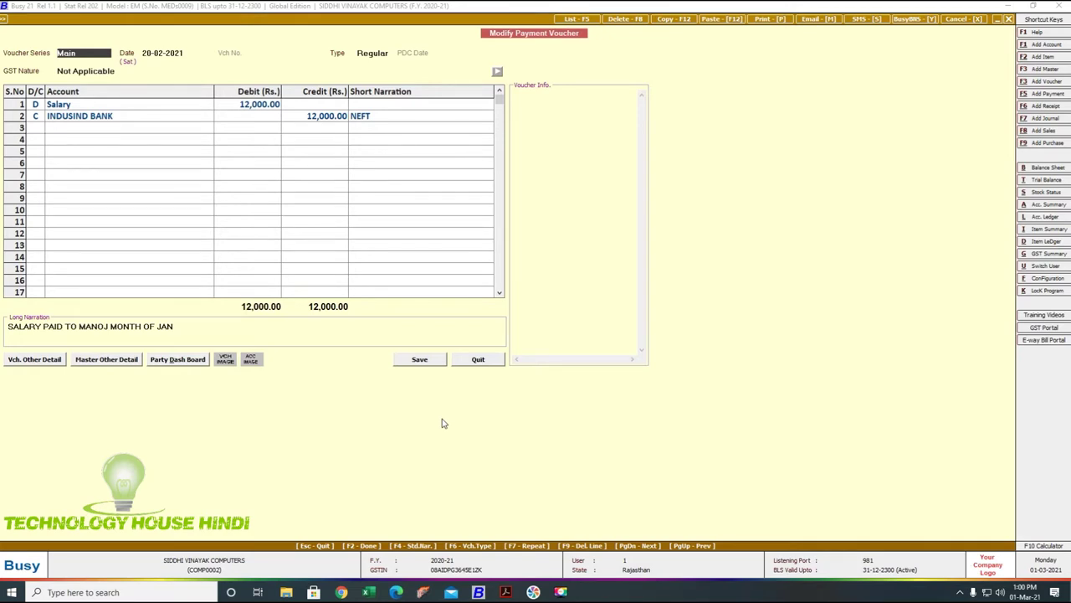
pyautogui.click(561, 592)
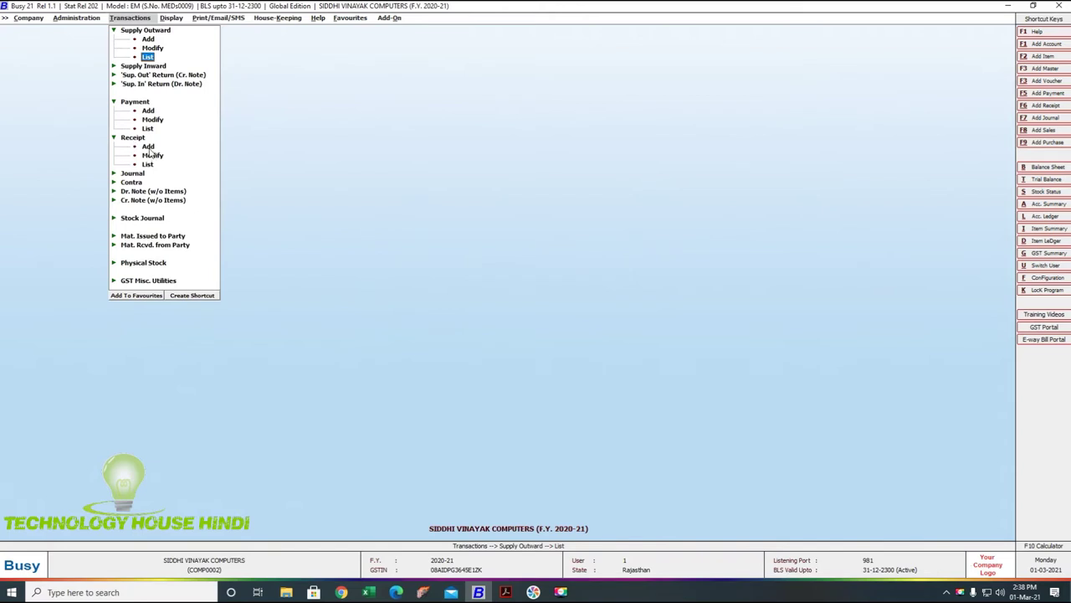
# Start a receipt voucher and check the 25 Feb 2021 AJMER AUTO AGENCIES PVT LTD NEFT credit in the bank statement PDF
pyautogui.click(147, 148)
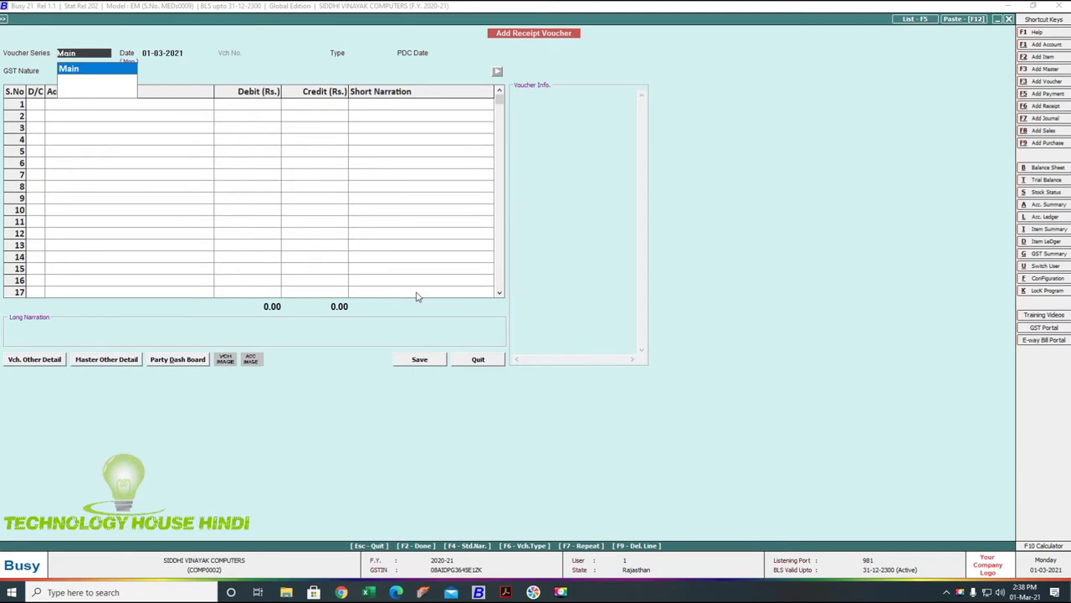
pyautogui.click(505, 591)
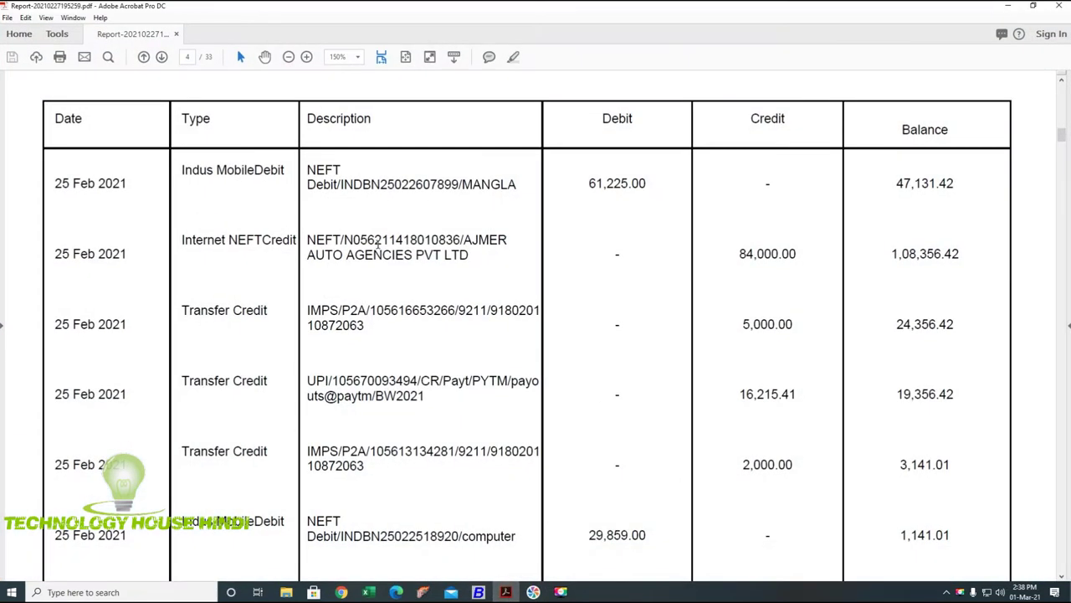
pyautogui.moveTo(385, 235); pyautogui.dragTo(800, 248)
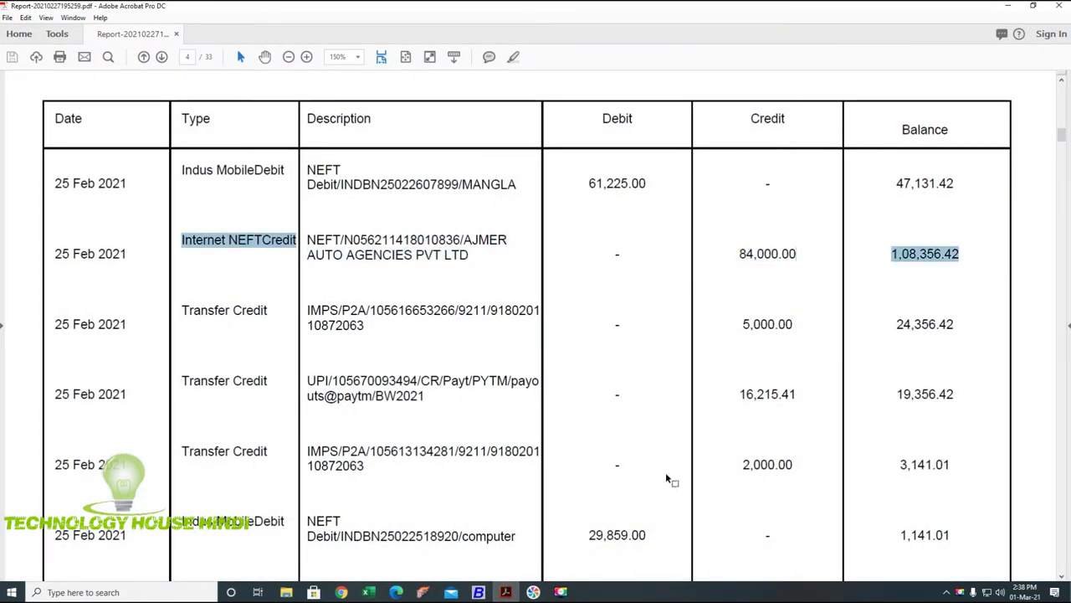
pyautogui.click(484, 592)
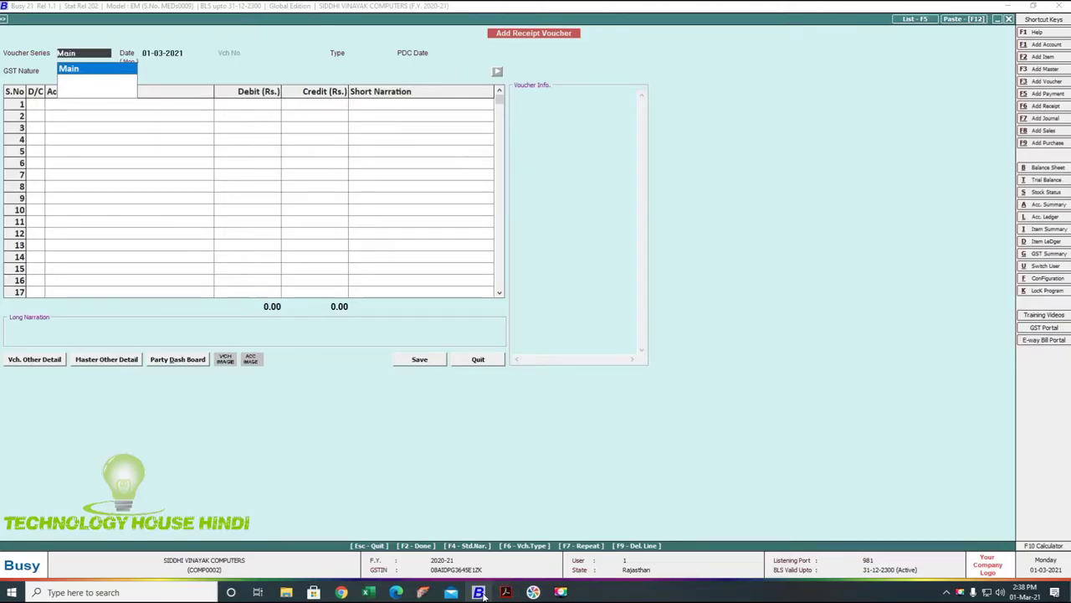
pyautogui.moveTo(561, 594)
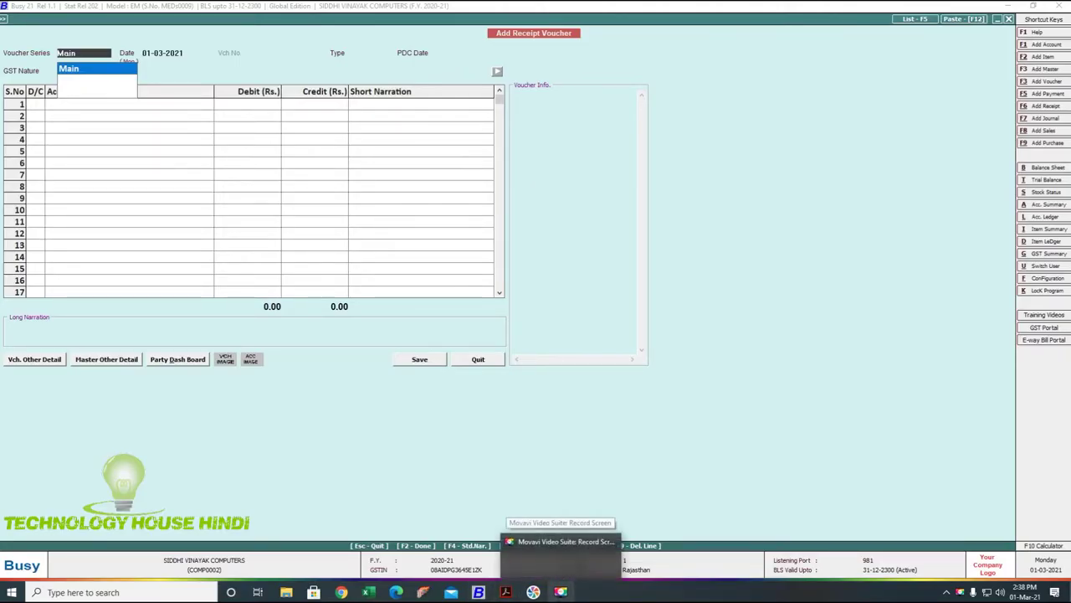
pyautogui.click(561, 592)
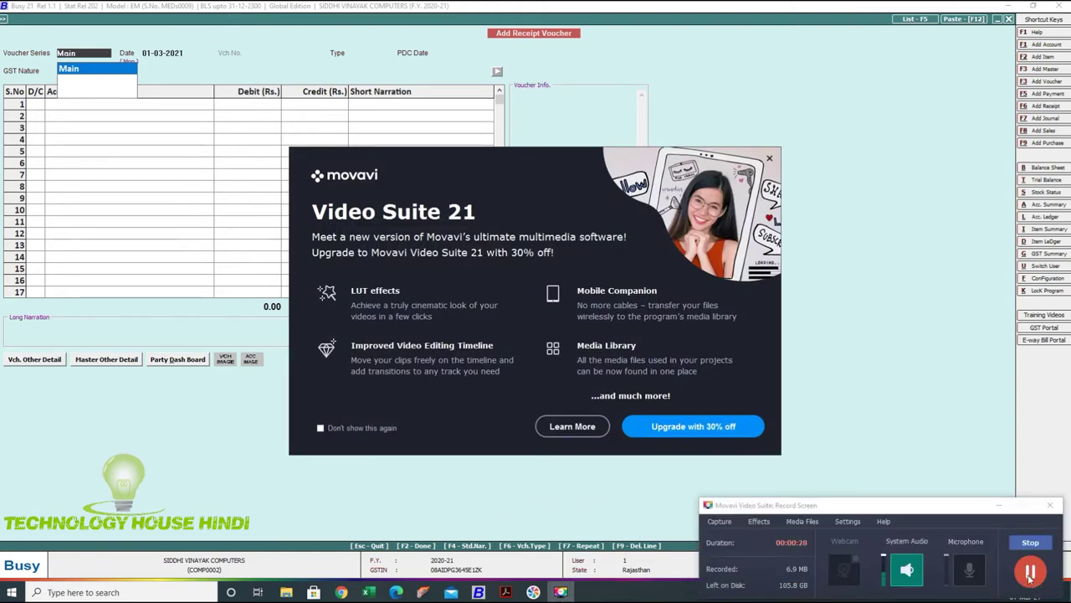
pyautogui.click(769, 158)
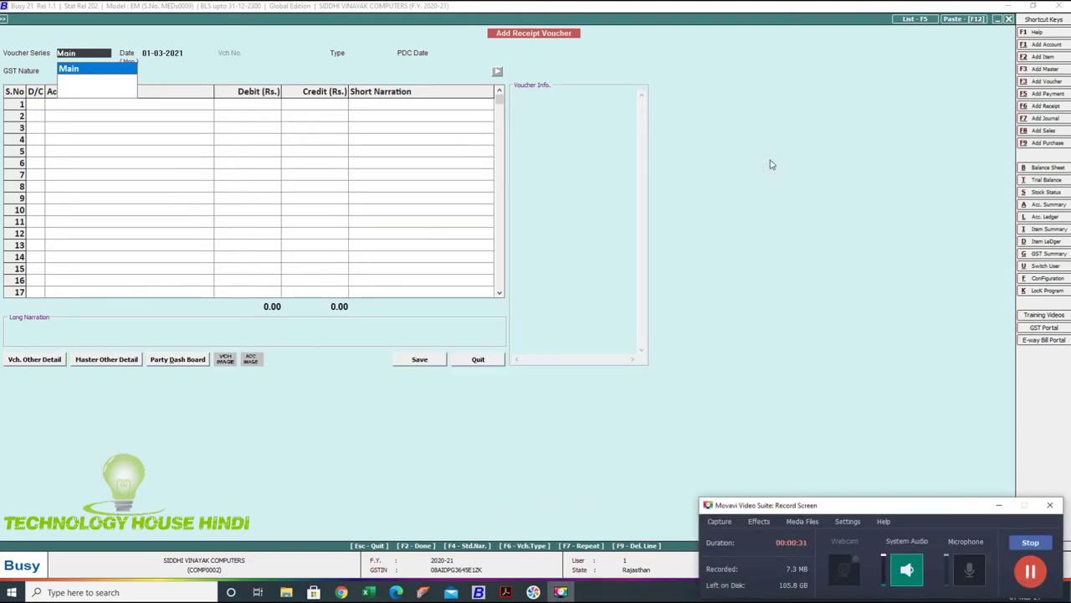
pyautogui.press('Escape')
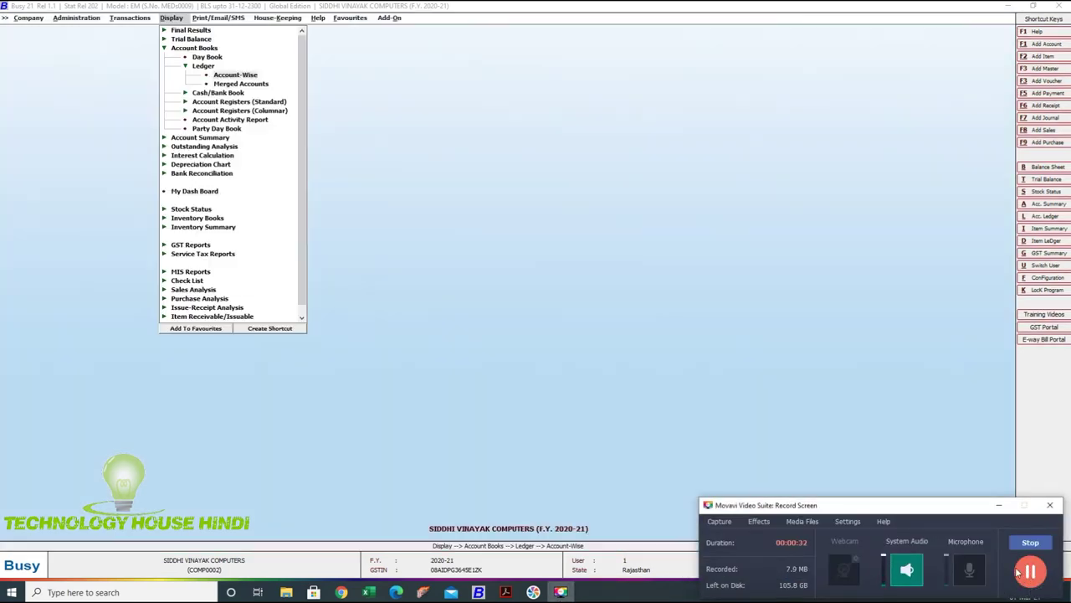
pyautogui.click(998, 505)
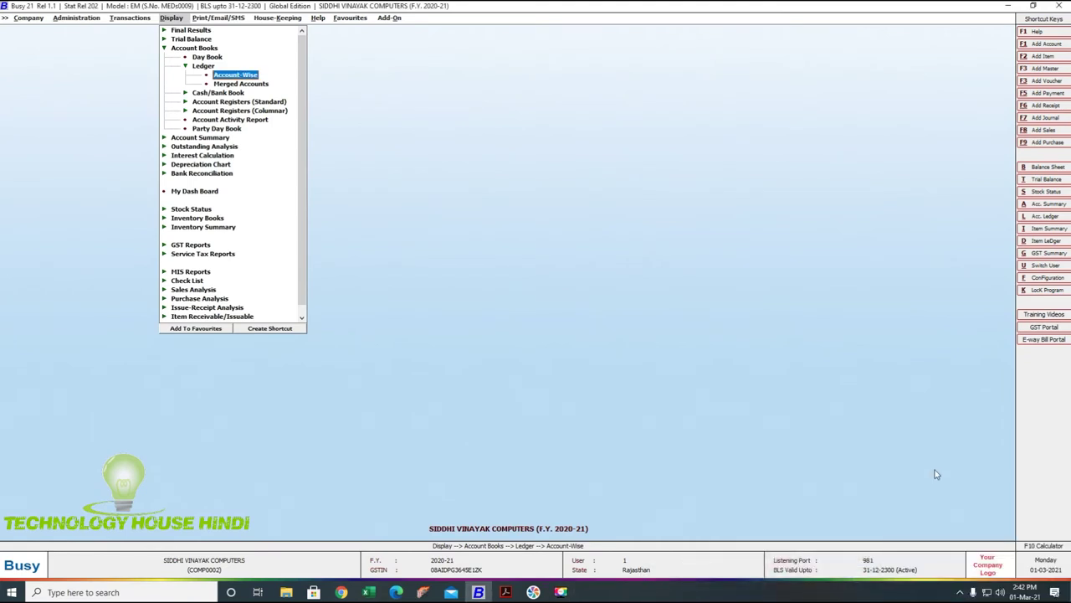
# Generate the account ledger for ajmer Auto Agencies Pvt Ltd from 01-04-2020 to 01-03-2021, keeping the default report options
pyautogui.press('Return')
pyautogui.press('Return')
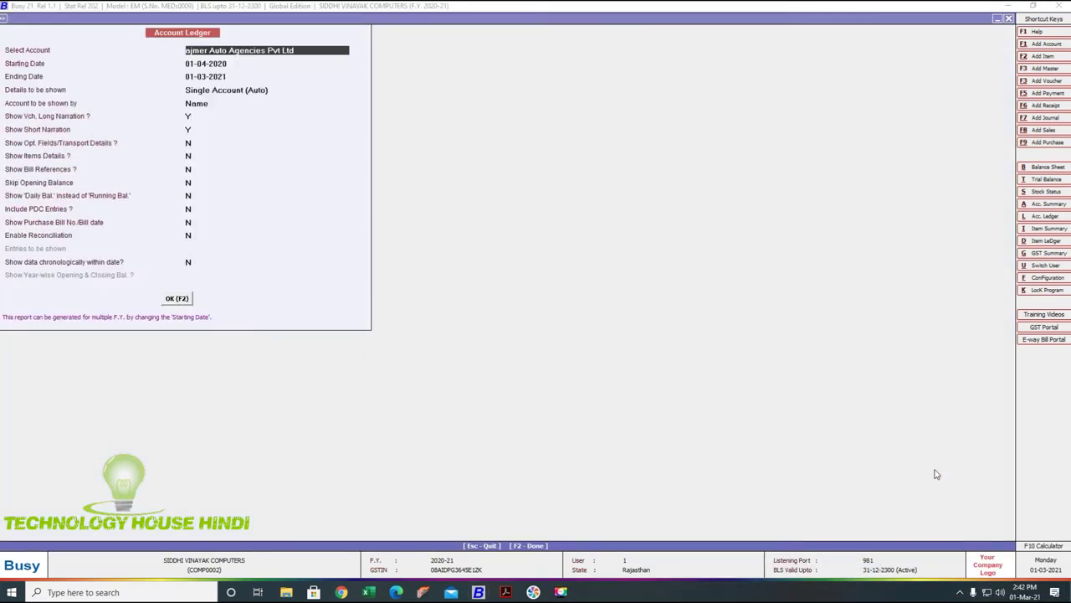
pyautogui.press('Return')
pyautogui.press('Return')
pyautogui.press('Return')
pyautogui.press('Return')
pyautogui.press('Return')
pyautogui.press('Return')
pyautogui.press('Return')
pyautogui.press('Return')
pyautogui.press('Return')
pyautogui.press('Return')
pyautogui.press('Return')
pyautogui.press('Return')
pyautogui.press('Return')
pyautogui.press('Return')
pyautogui.press('Return')
pyautogui.press('Return')
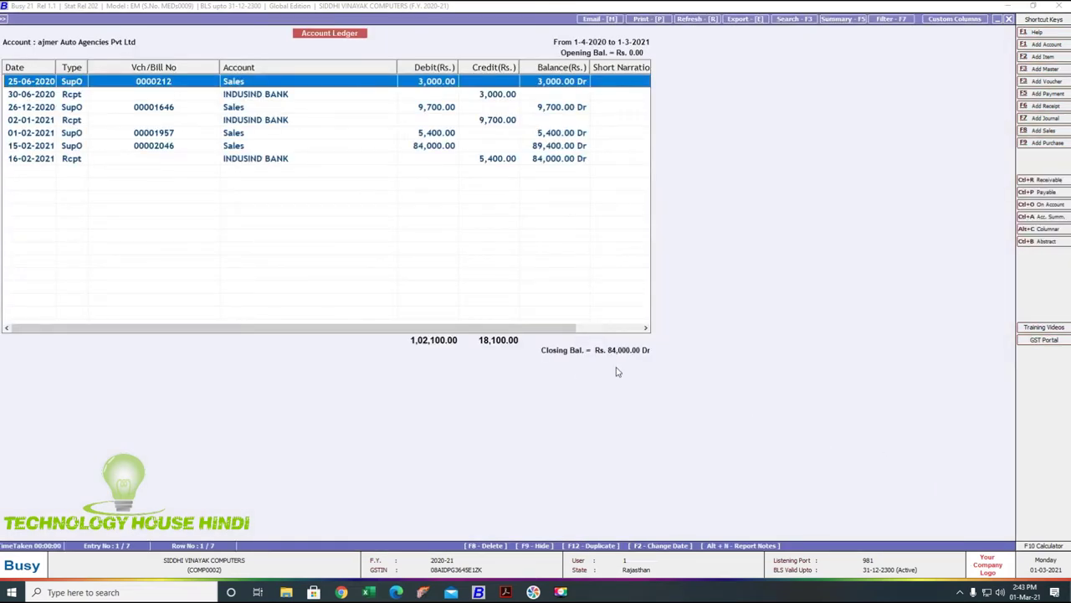
# Start a receipt voucher dated 25-02-2021, matching the bank statement, with type Regular and GST nature Not Applicable
pyautogui.click(505, 594)
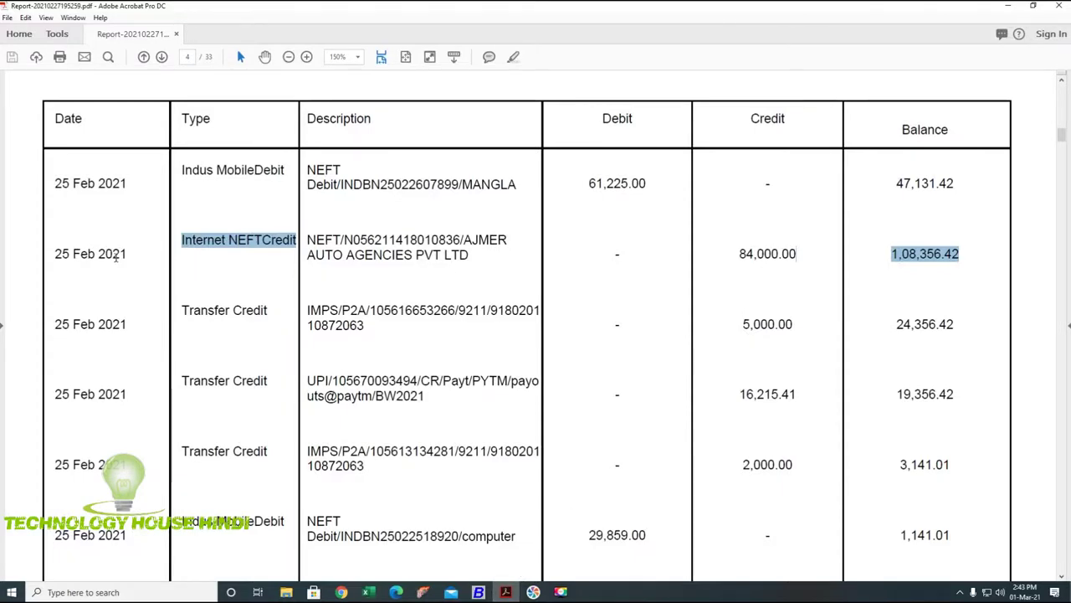
pyautogui.click(479, 592)
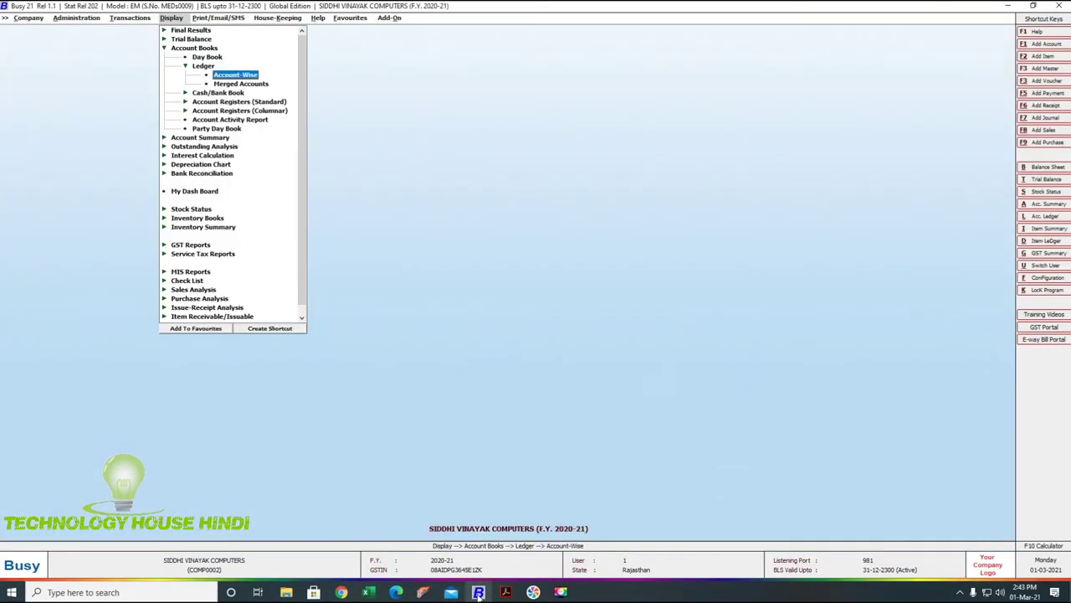
pyautogui.press('Return')
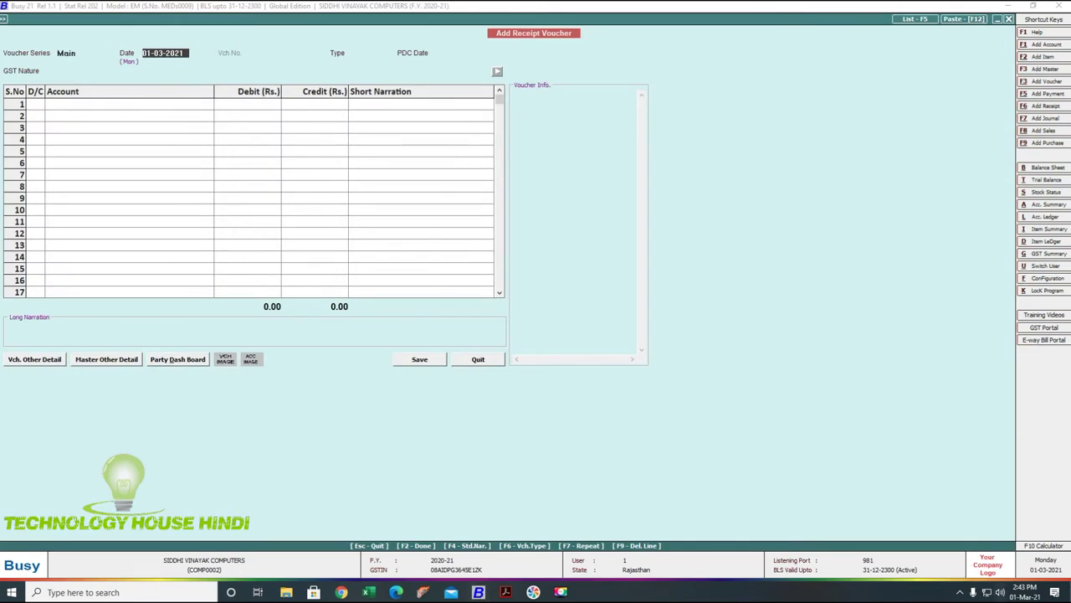
pyautogui.click(506, 592)
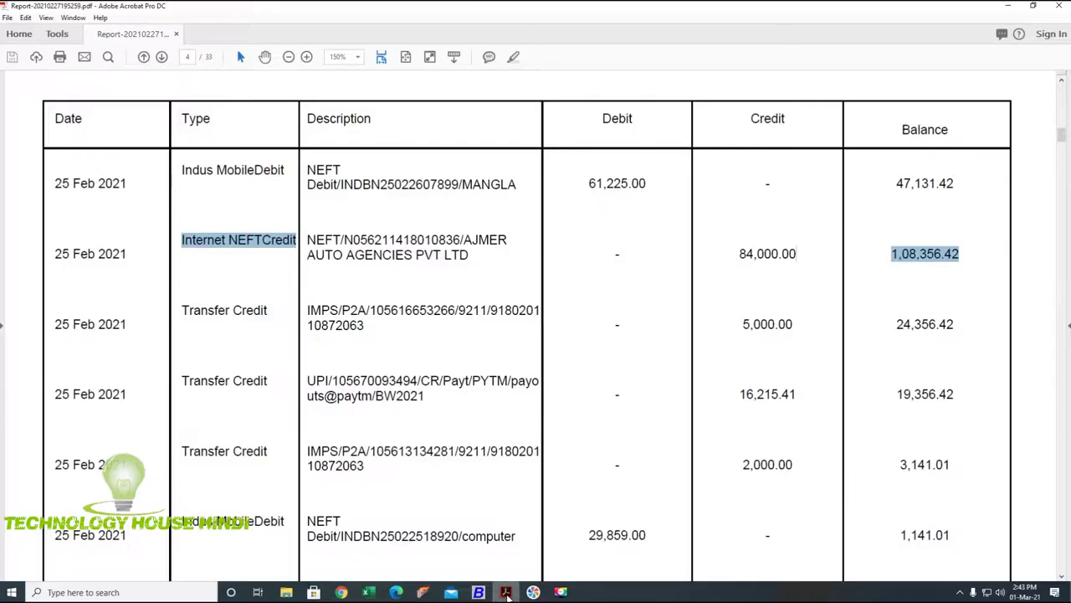
pyautogui.click(506, 593)
pyautogui.write('25')
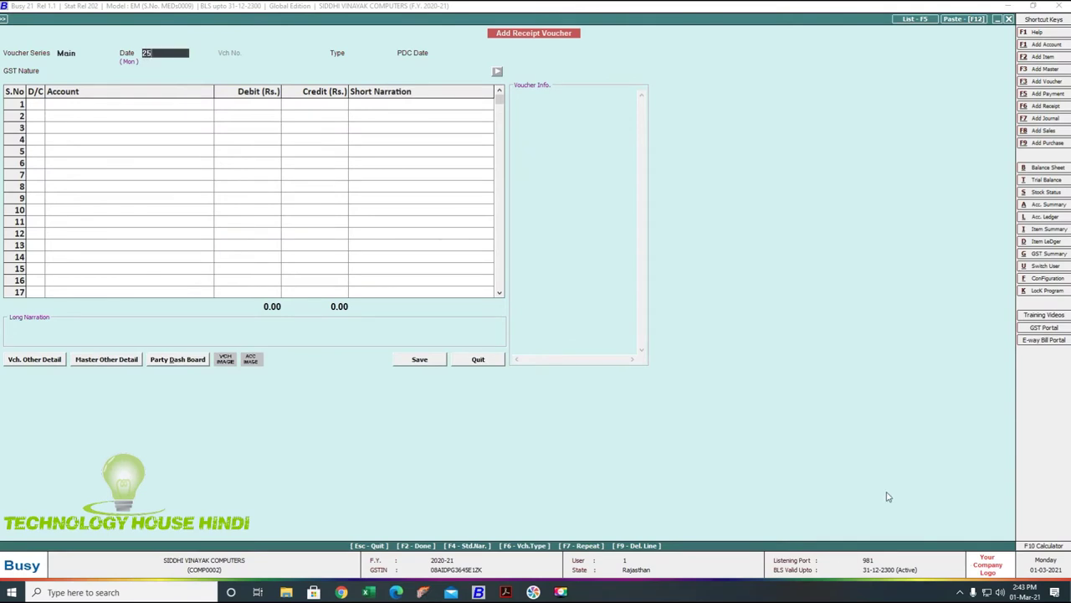
pyautogui.write('/2')
pyautogui.press('Return')
pyautogui.press('Return')
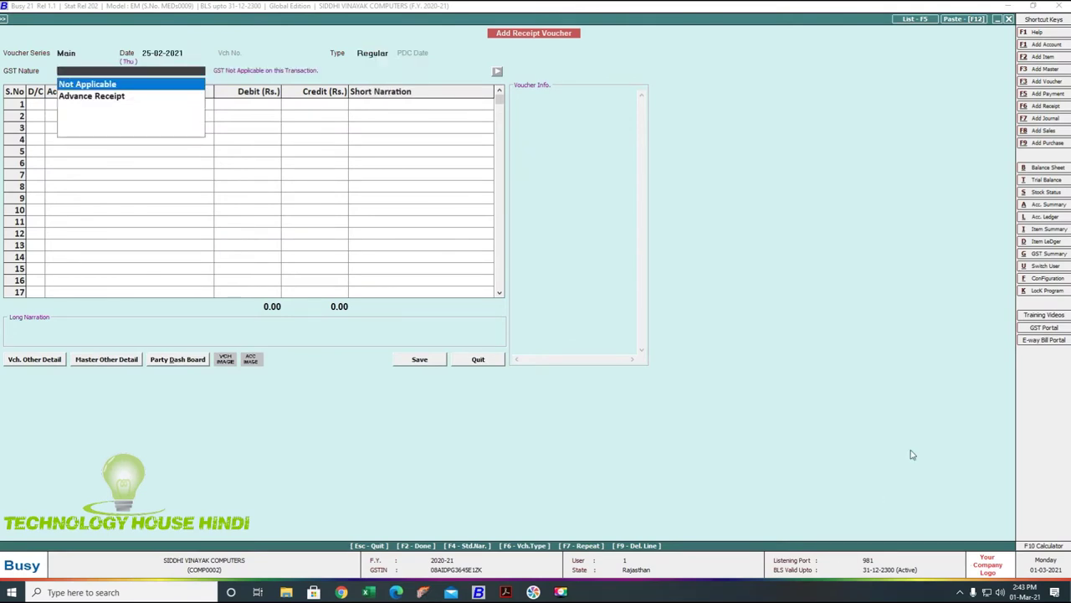
pyautogui.press('Return')
# Credit ajmer Auto Agencies Pvt Ltd with 84,000.00 on the first line, leaving its short narration empty
pyautogui.press('Return')
pyautogui.write('ajme')
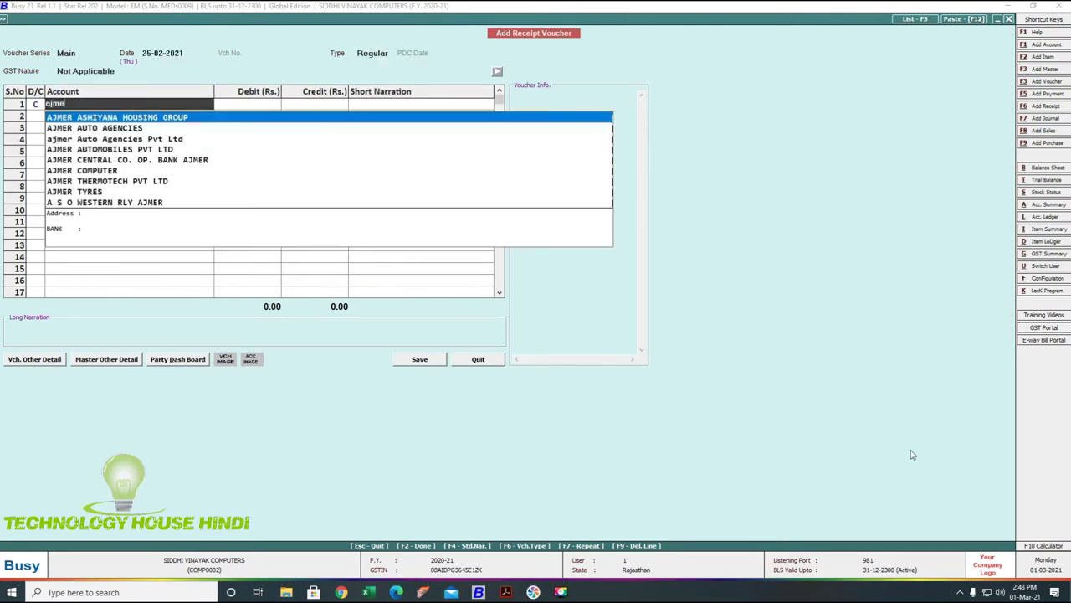
pyautogui.press('Down')
pyautogui.press('Down')
pyautogui.press('Return')
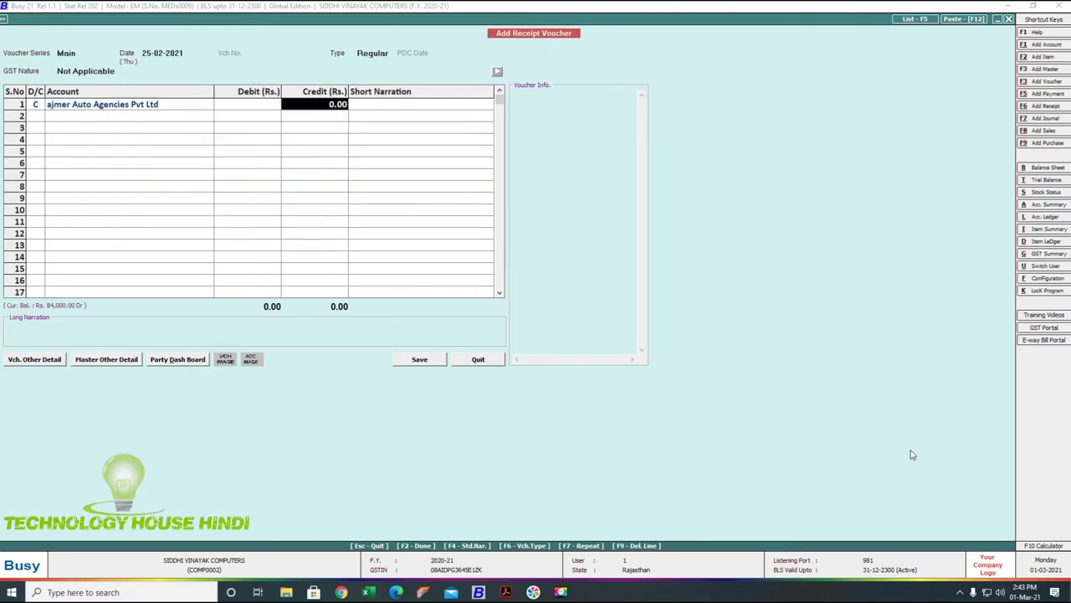
pyautogui.write('84000')
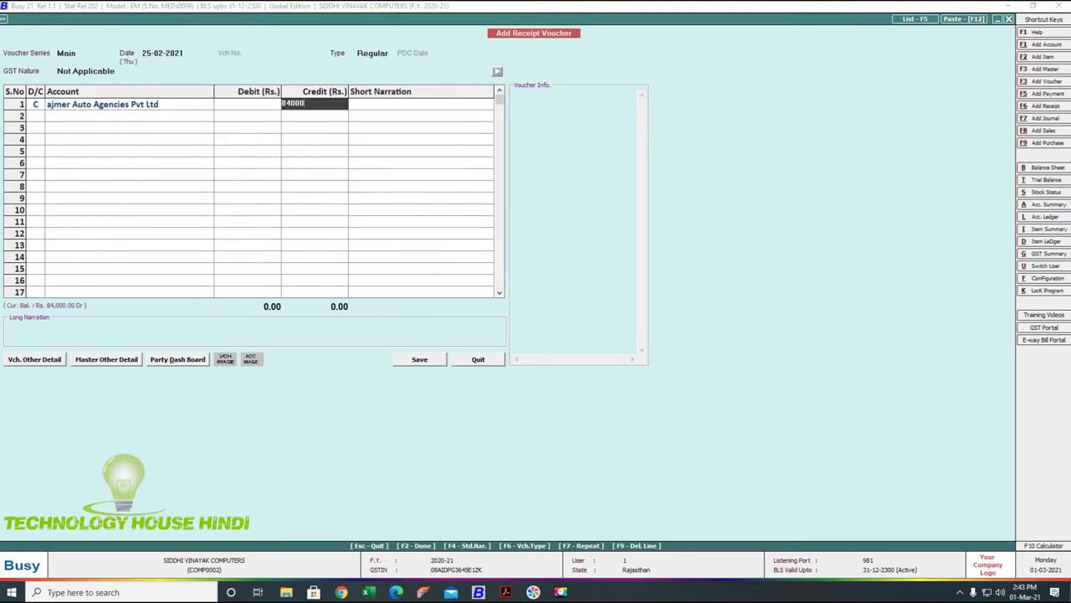
pyautogui.press('Return')
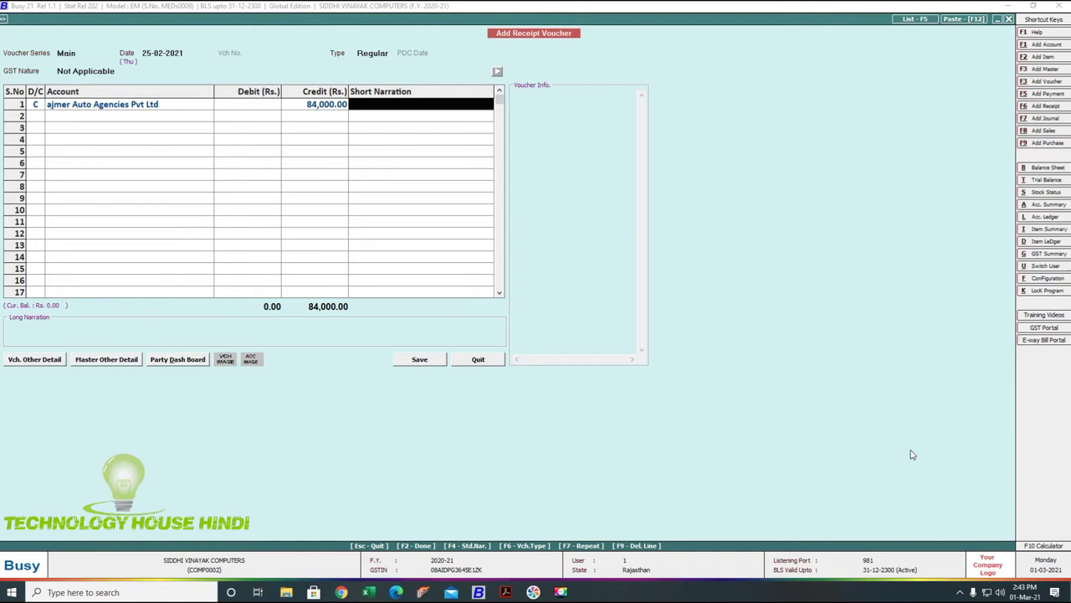
pyautogui.press('Return')
# Debit INDUSIND BANK with 84,000.00 on the second line in place of Cash
pyautogui.press('Return')
pyautogui.write('ca')
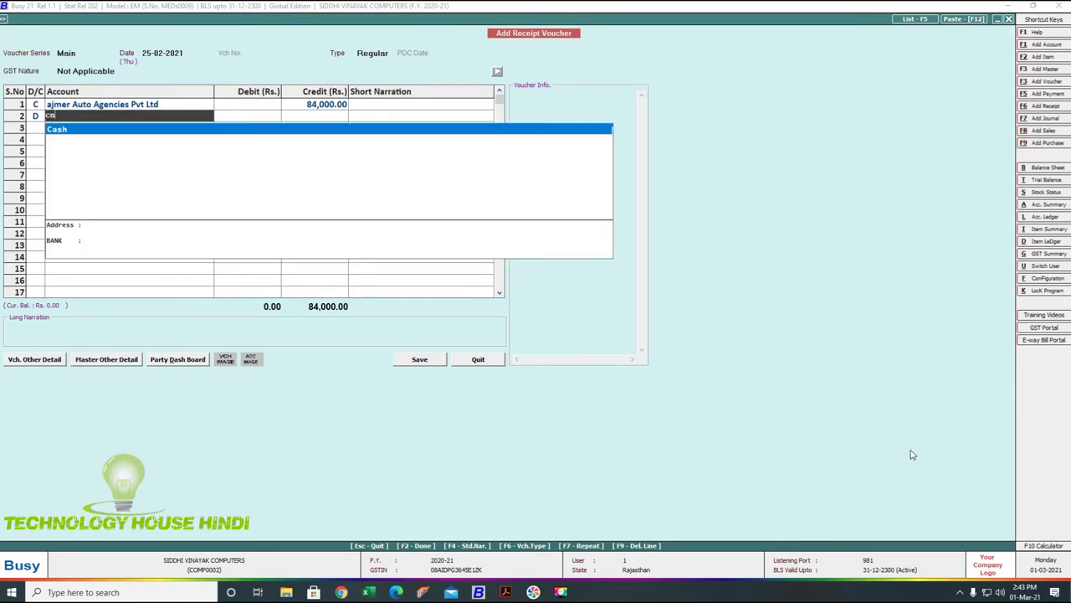
pyautogui.press('BackSpace')
pyautogui.press('BackSpace')
pyautogui.press('BackSpace')
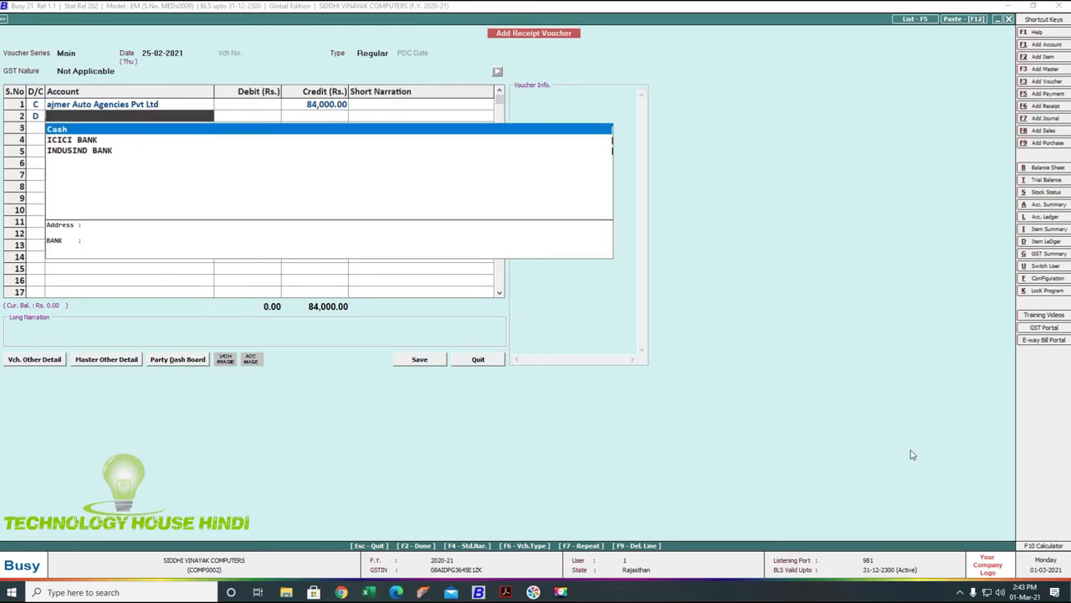
pyautogui.write('in')
pyautogui.press('Return')
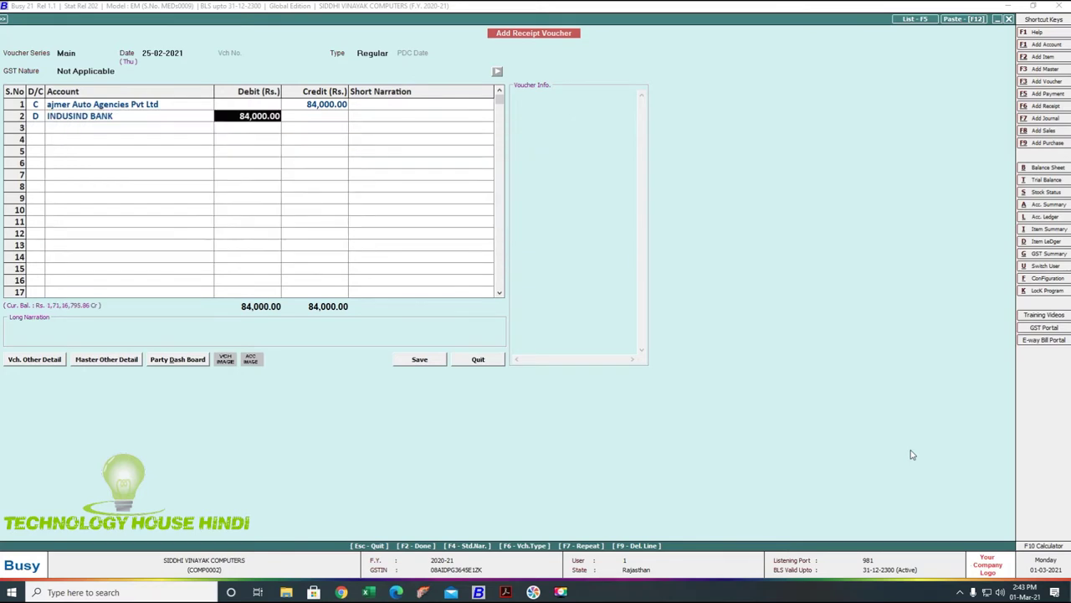
pyautogui.press('Return')
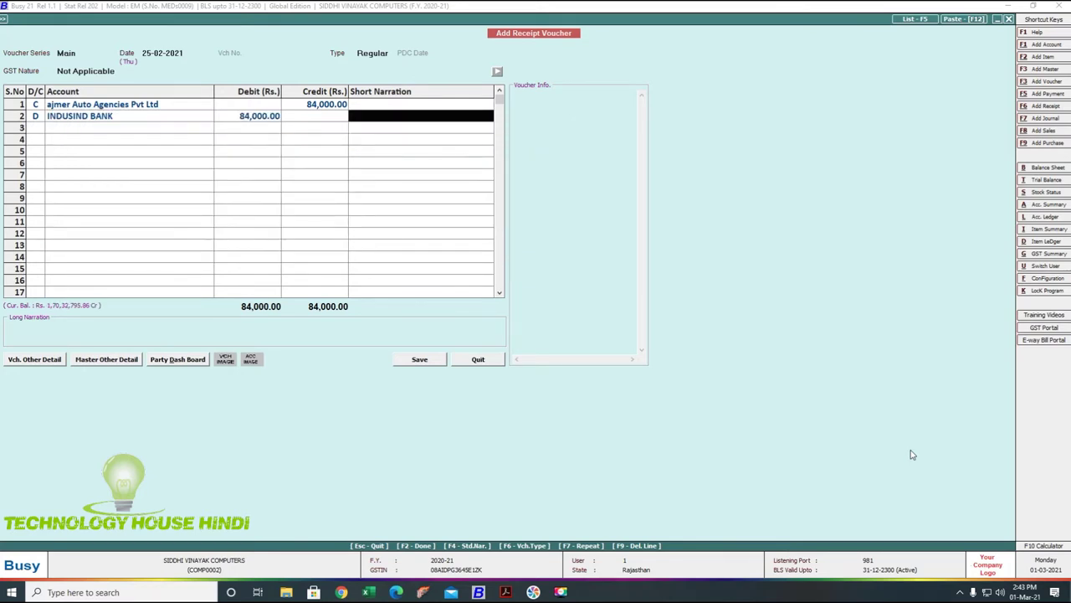
# Set the bank line's short narration to Neft in place of the cheque text, and save the receipt voucher
pyautogui.write('chq no')
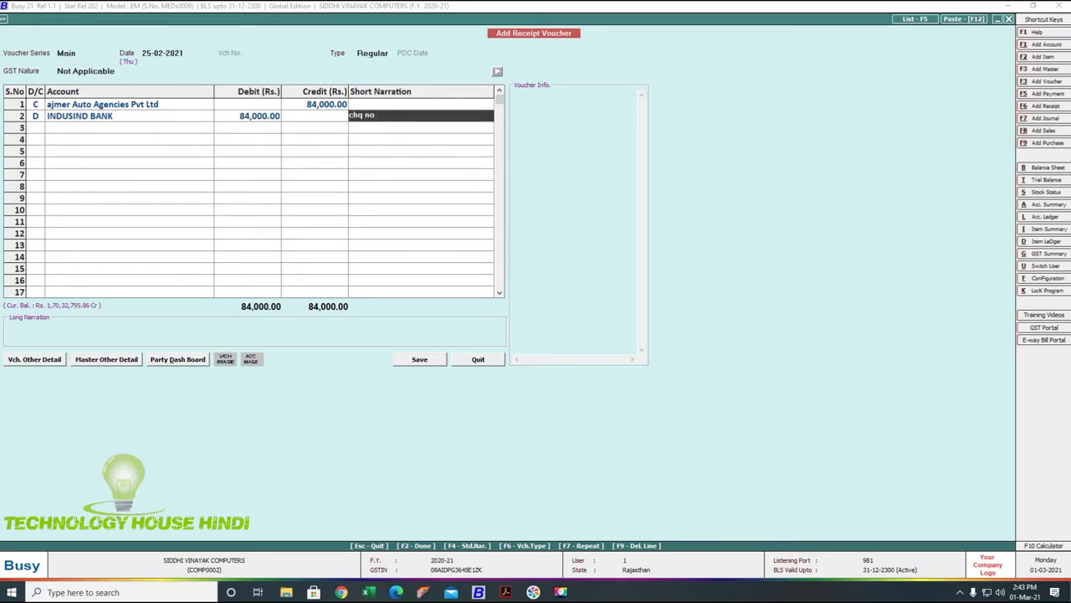
pyautogui.press('BackSpace')
pyautogui.press('BackSpace')
pyautogui.press('BackSpace')
pyautogui.press('BackSpace')
pyautogui.press('BackSpace')
pyautogui.write('neft')
pyautogui.press('Return')
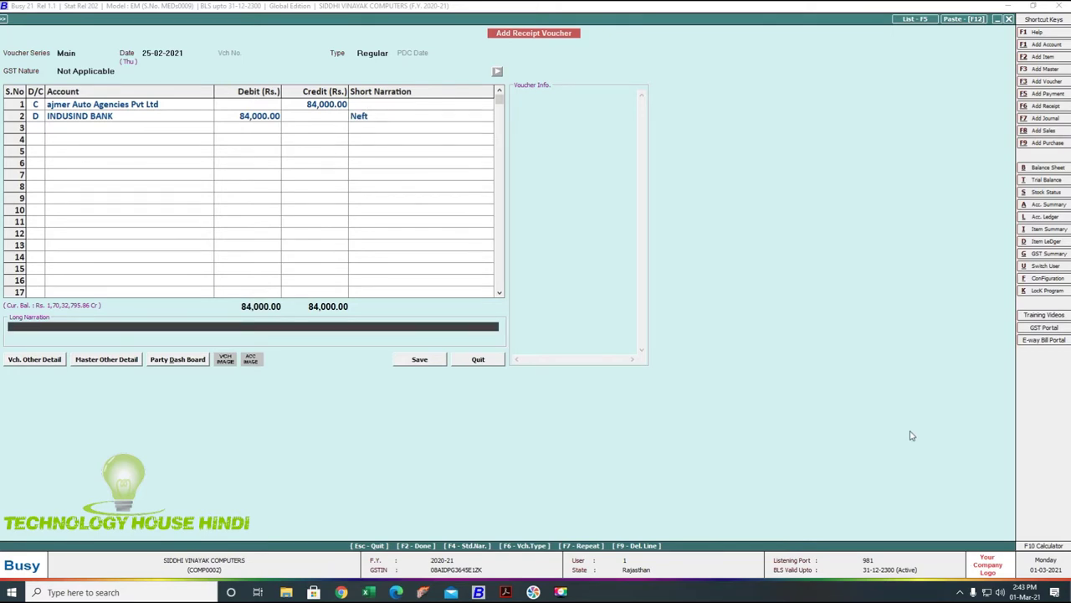
pyautogui.click(420, 360)
# Switch to the bank statement PDF and examine the 27 Feb 2021 transfer credits listed on page 1
pyautogui.click(560, 592)
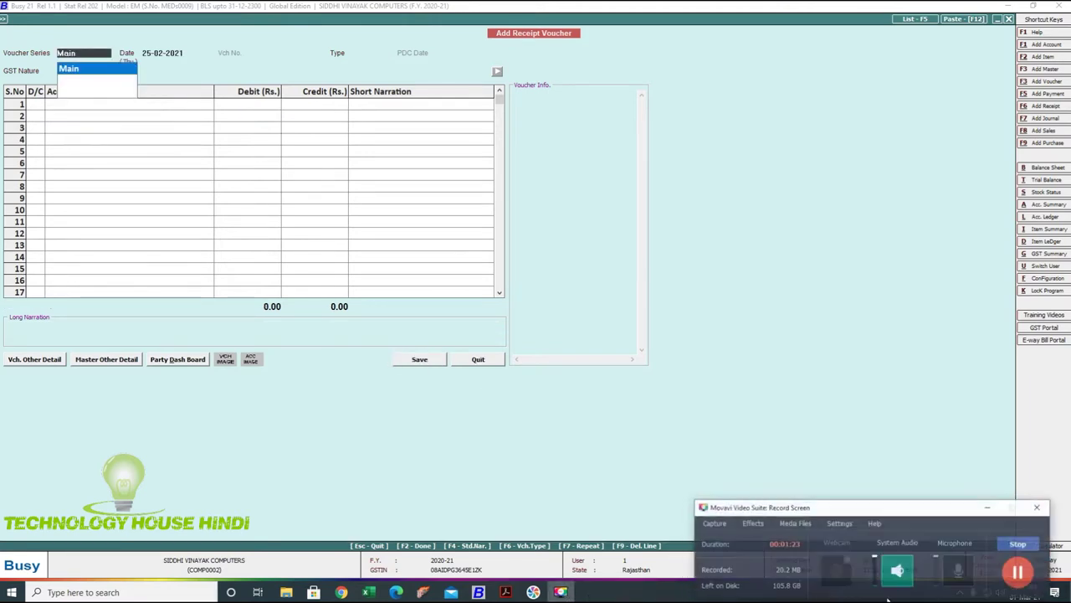
pyautogui.hotkey('alt', 'Tab')
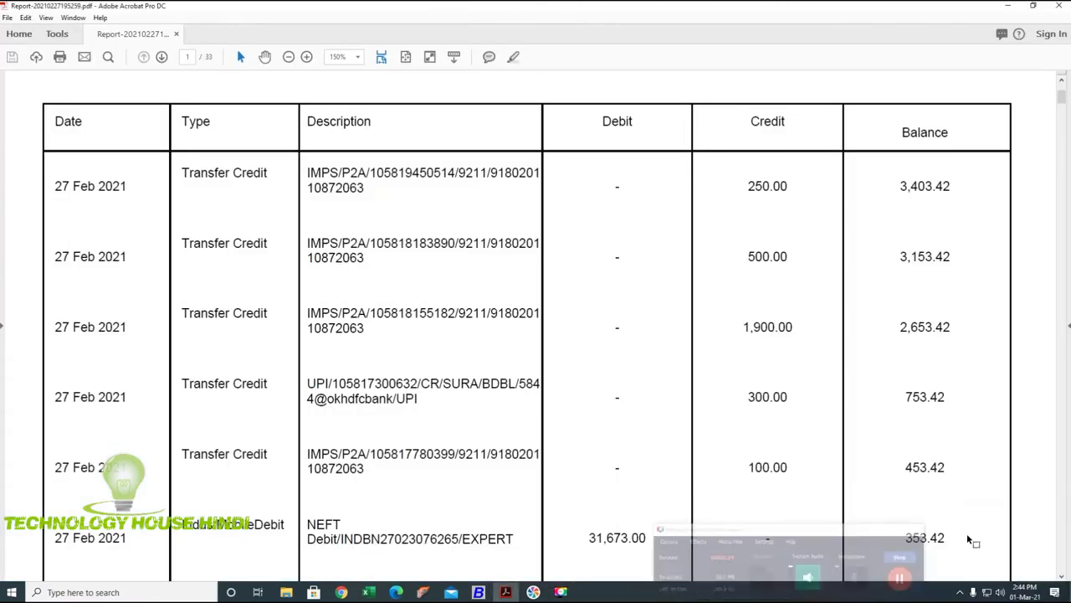
pyautogui.moveTo(302, 173); pyautogui.dragTo(770, 206)
pyautogui.moveTo(305, 243); pyautogui.dragTo(707, 282)
pyautogui.moveTo(302, 315); pyautogui.dragTo(785, 340)
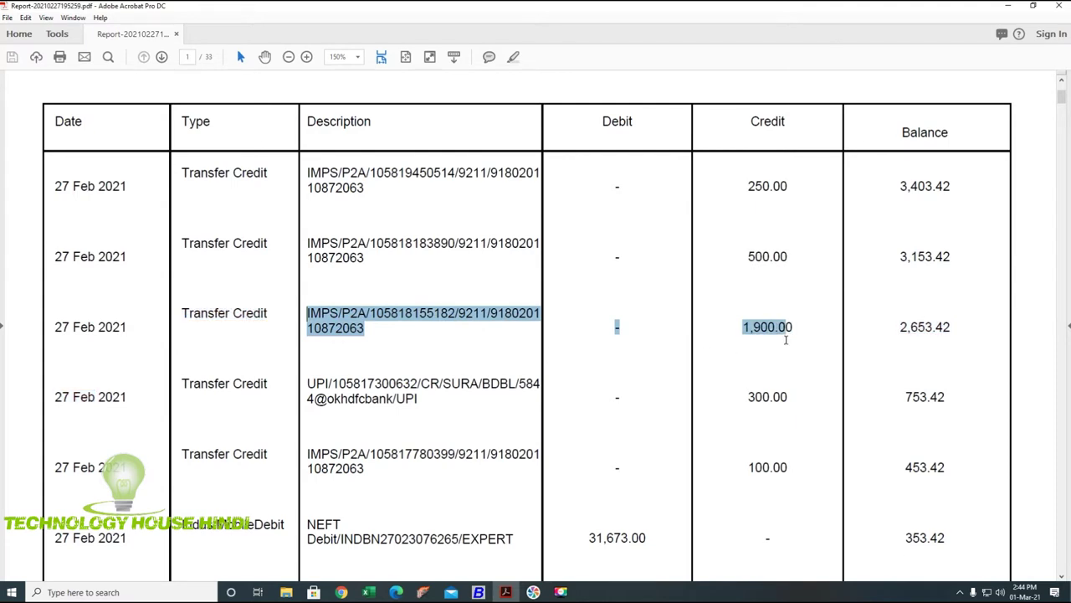
pyautogui.moveTo(304, 385); pyautogui.dragTo(734, 411)
pyautogui.scroll(-1, 527, 426)
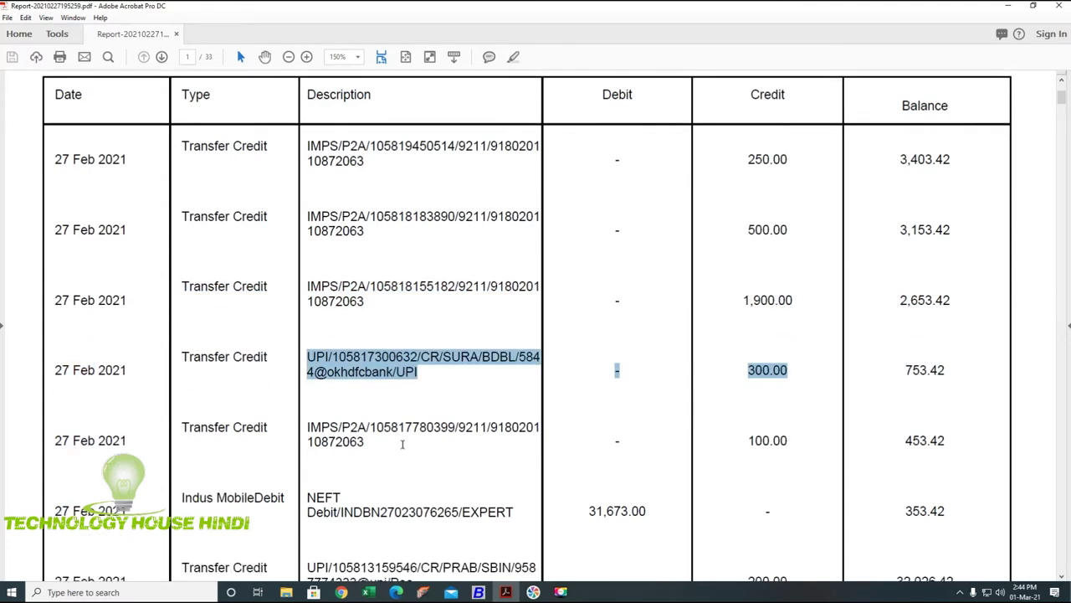
pyautogui.moveTo(306, 421); pyautogui.dragTo(797, 437)
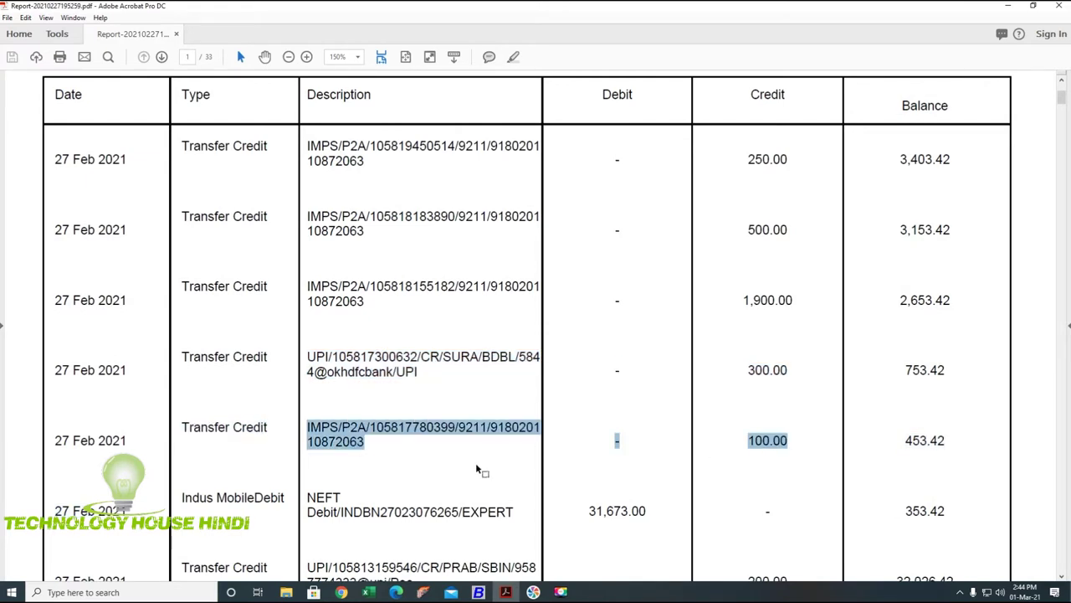
pyautogui.scroll(-3, 475, 462)
pyautogui.scroll(-2, 475, 462)
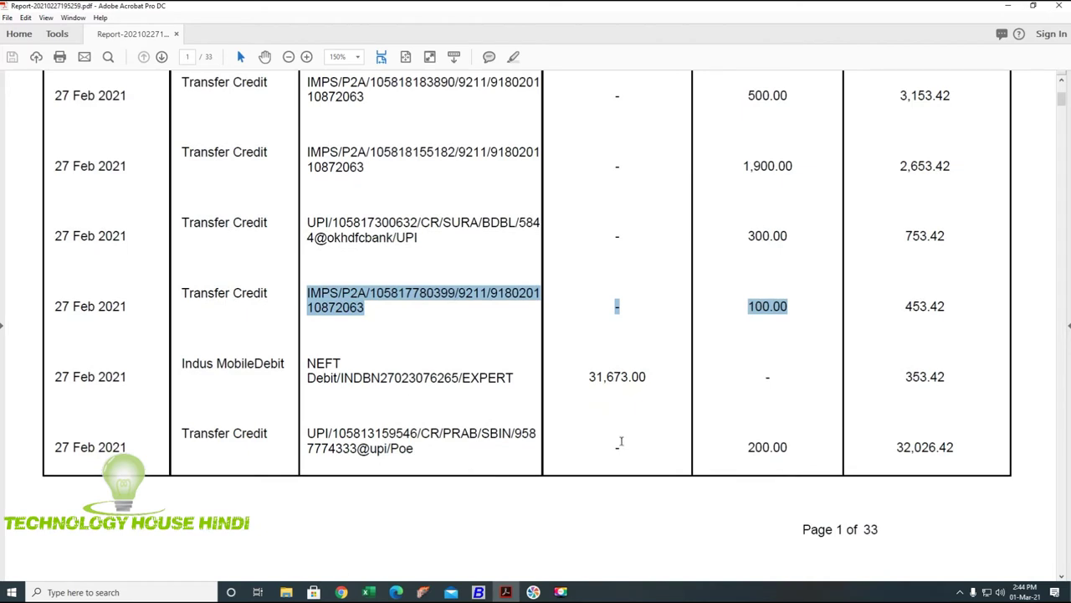
pyautogui.click(747, 447)
pyautogui.moveTo(747, 446); pyautogui.dragTo(810, 449)
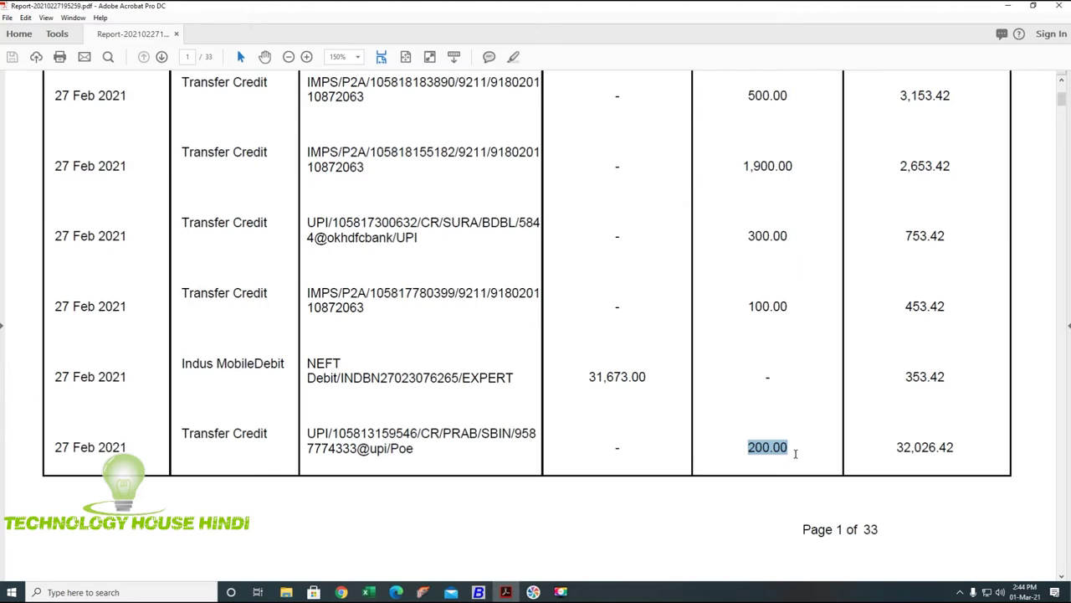
pyautogui.moveTo(795, 453); pyautogui.dragTo(493, 552)
pyautogui.scroll(3, 494, 551)
pyautogui.scroll(-5, 472, 536)
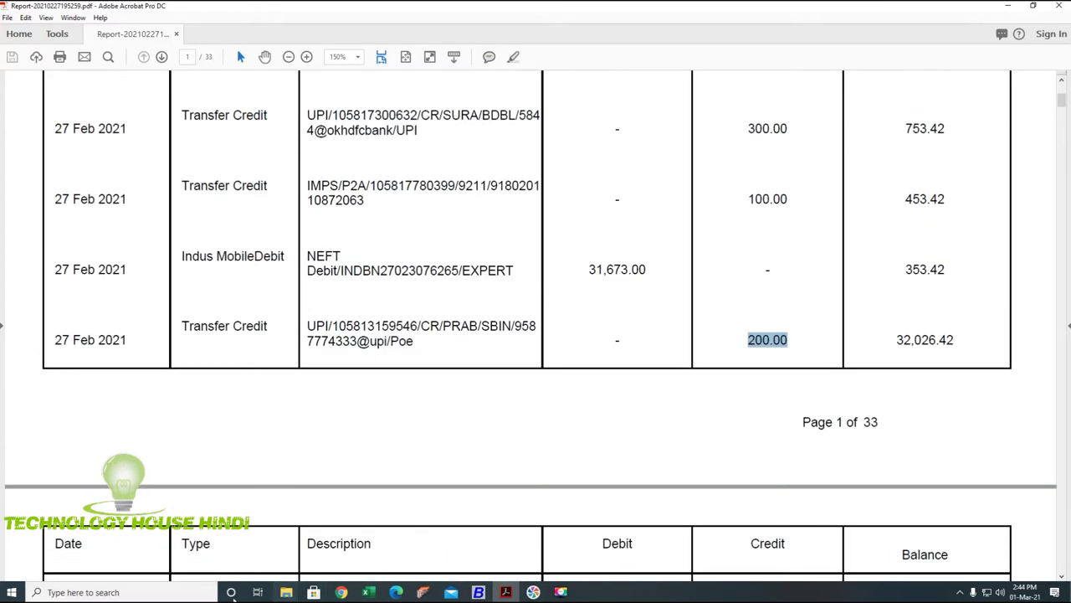
# Open Calculator and add up the 27 Feb 2021 credits of 250, 500, 1900, 300 and 100
pyautogui.click(185, 592)
pyautogui.write('cal')
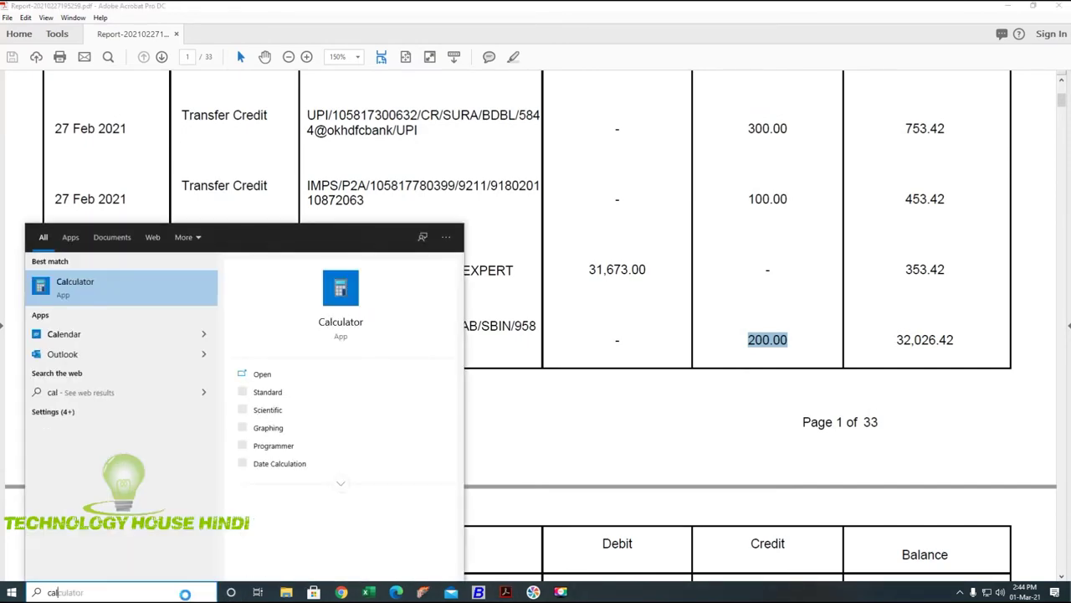
pyautogui.press('Return')
pyautogui.scroll(4, 397, 438)
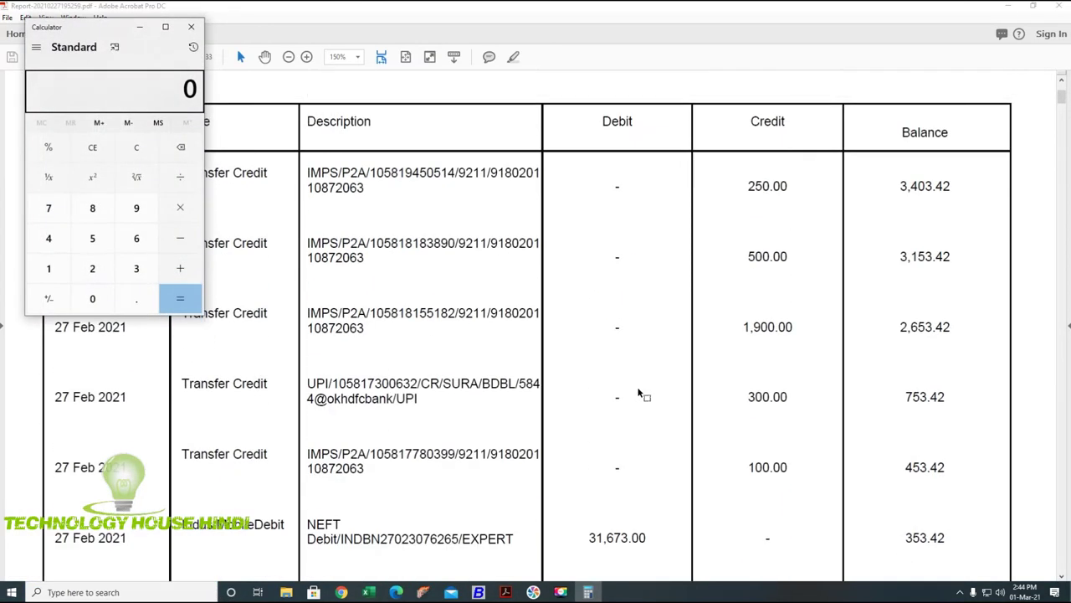
pyautogui.write('250')
pyautogui.press('+')
pyautogui.write('500')
pyautogui.press('+')
pyautogui.write('1900')
pyautogui.press('+')
pyautogui.write('300')
pyautogui.press('+')
pyautogui.write('100')
pyautogui.press('+')
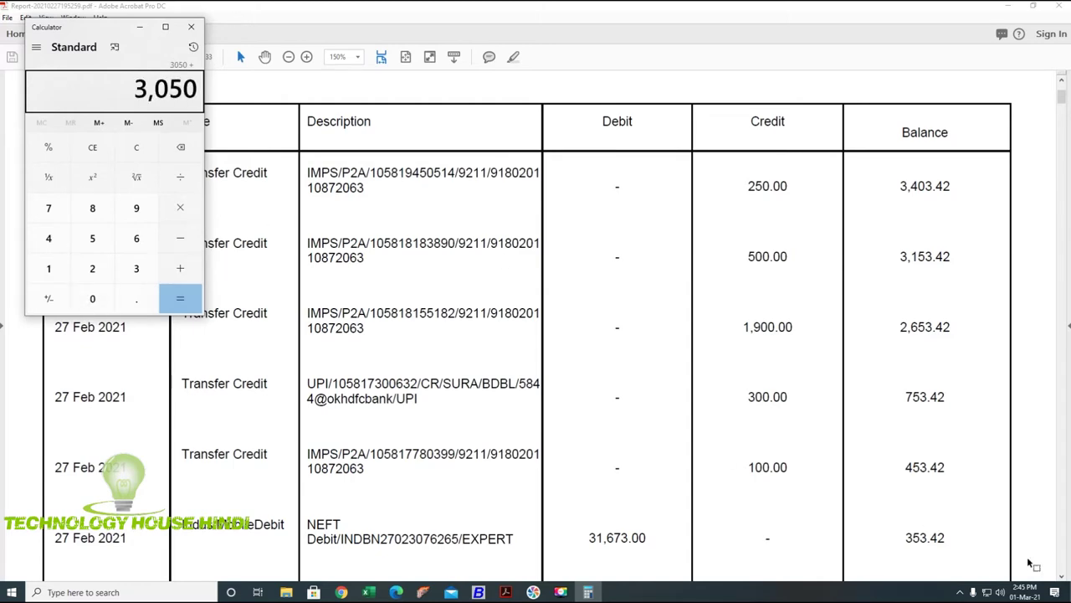
# Add the remaining 27 Feb 2021 credits of 200, 2,000, 125 and 1,000 to the running total and recheck the page 1 entries
pyautogui.click(1062, 578)
pyautogui.moveTo(1061, 578); pyautogui.dragTo(1062, 578)
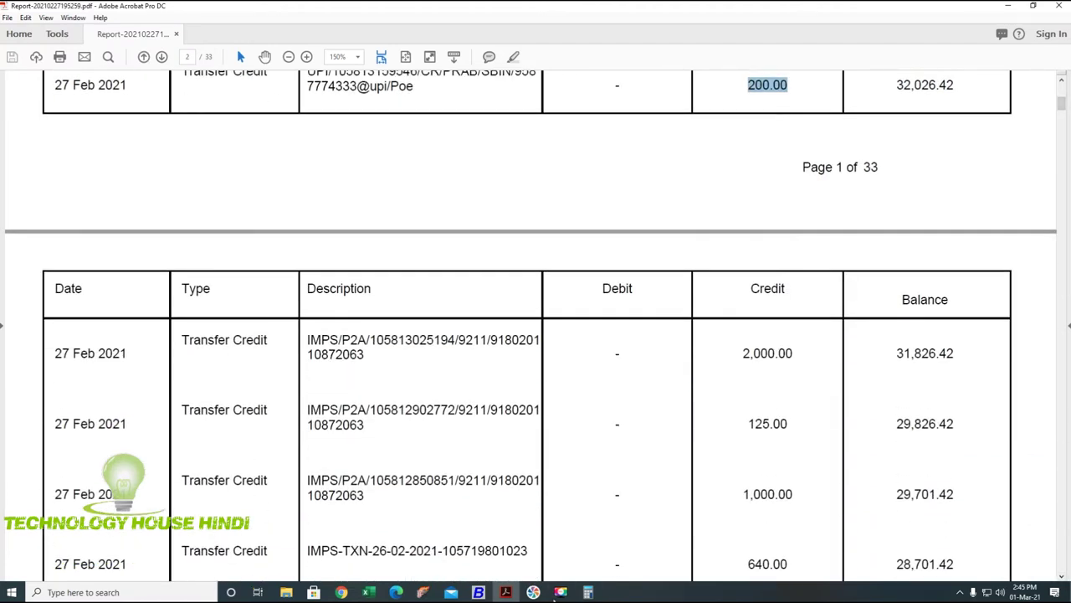
pyautogui.click(589, 592)
pyautogui.write('200')
pyautogui.press('+')
pyautogui.write('2,00')
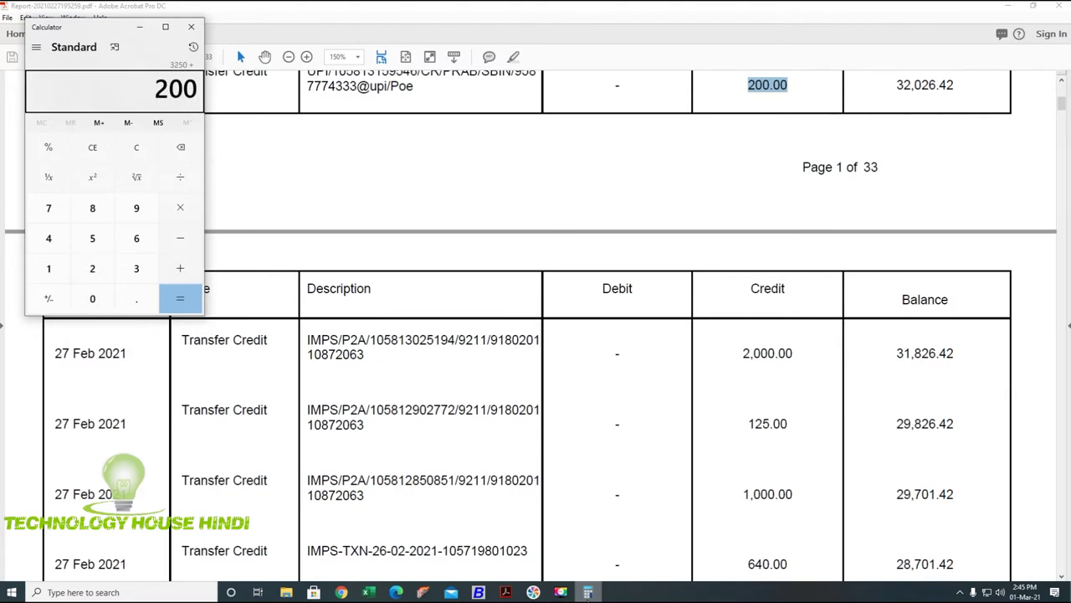
pyautogui.write('0')
pyautogui.press('+')
pyautogui.write('125')
pyautogui.press('+')
pyautogui.write('1,000')
pyautogui.press('Return')
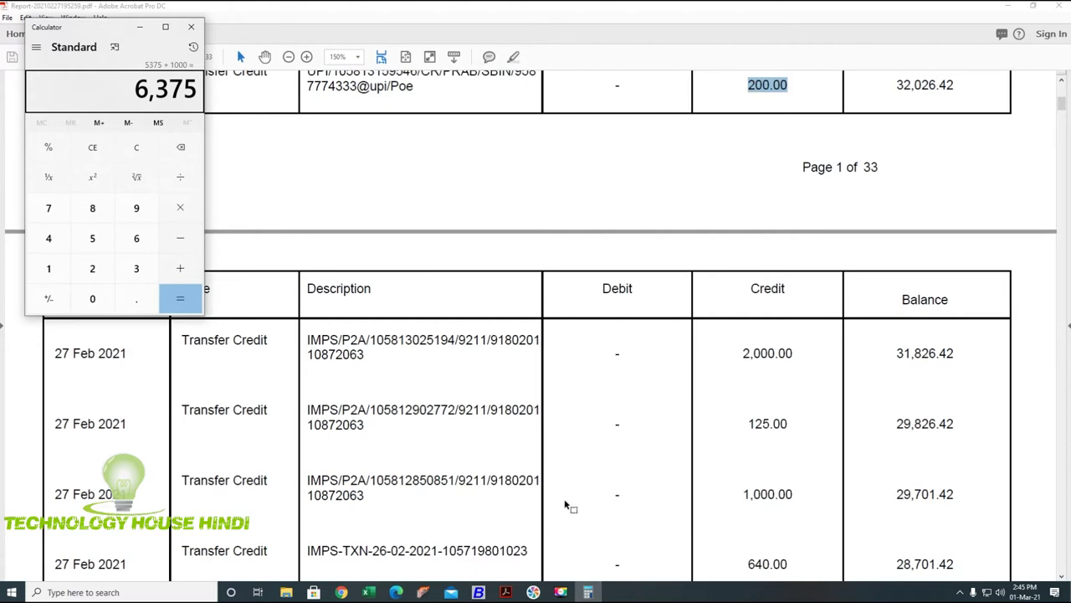
pyautogui.scroll(1, 565, 505)
pyautogui.scroll(6, 566, 505)
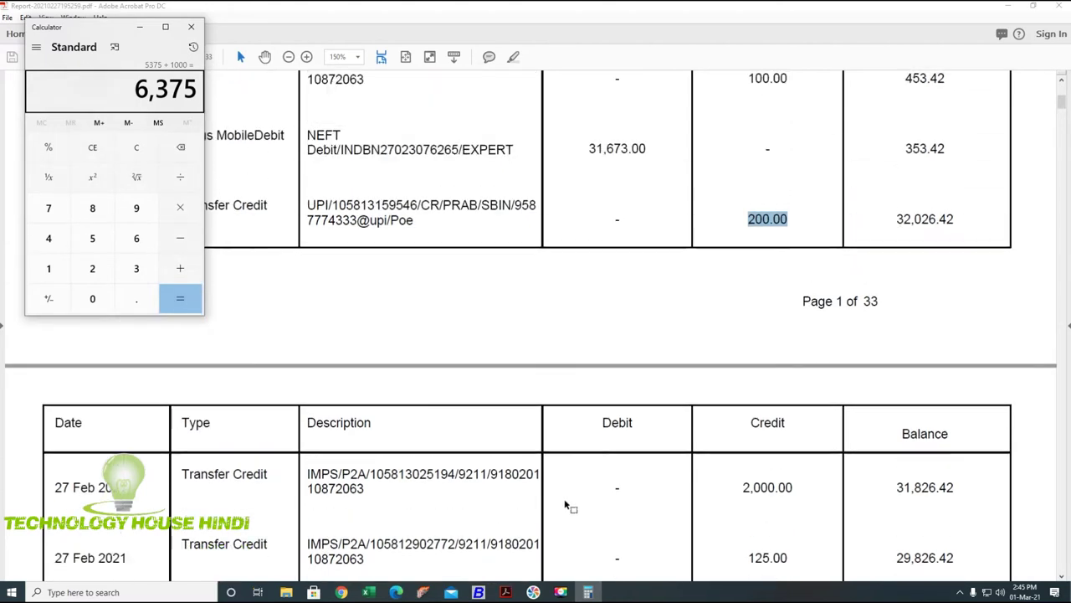
pyautogui.scroll(4, 565, 506)
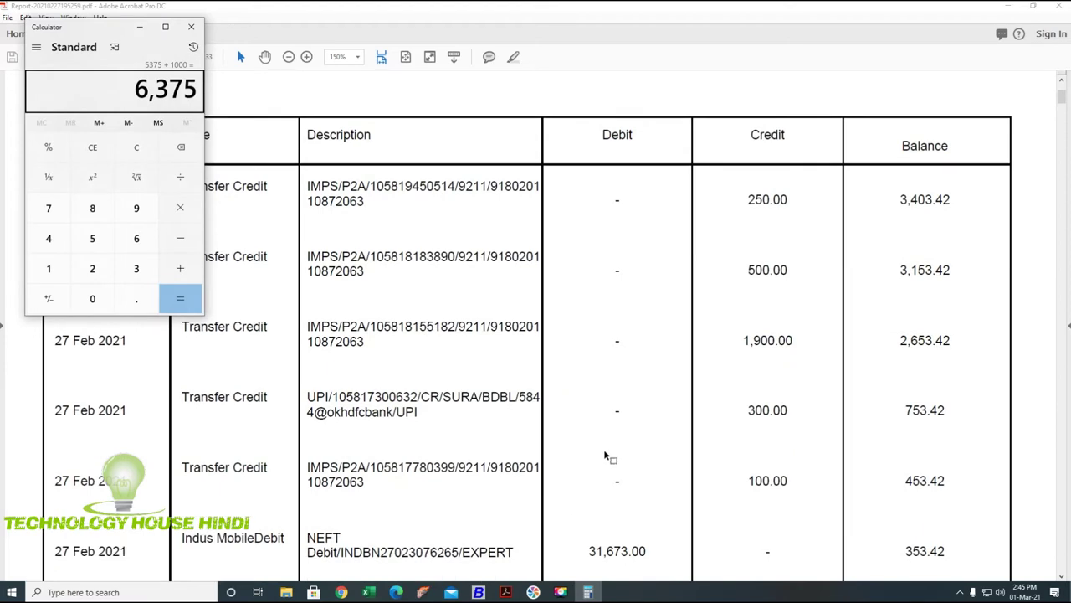
pyautogui.scroll(-1, 605, 455)
pyautogui.scroll(-4, 605, 451)
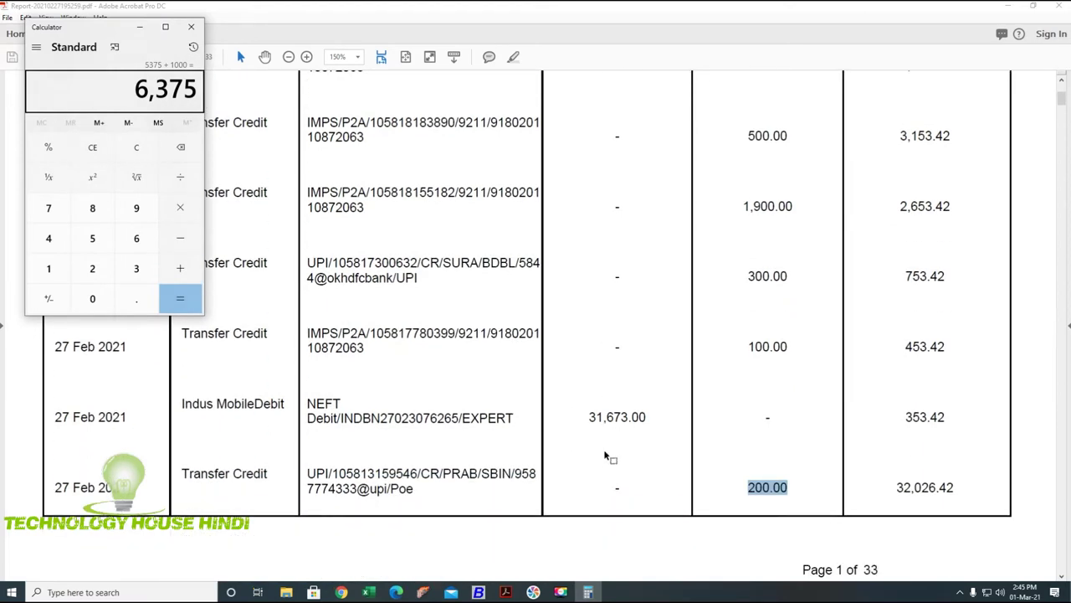
# Switch to Busy, quit the blank receipt voucher and open the Supply Outward voucher list
pyautogui.click(479, 592)
pyautogui.press('Escape')
pyautogui.press('Escape')
pyautogui.press('Up')
pyautogui.press('Up')
pyautogui.press('Up')
pyautogui.press('Up')
pyautogui.press('Up')
pyautogui.press('Up')
pyautogui.press('Up')
pyautogui.press('Up')
pyautogui.press('Return')
pyautogui.press('Return')
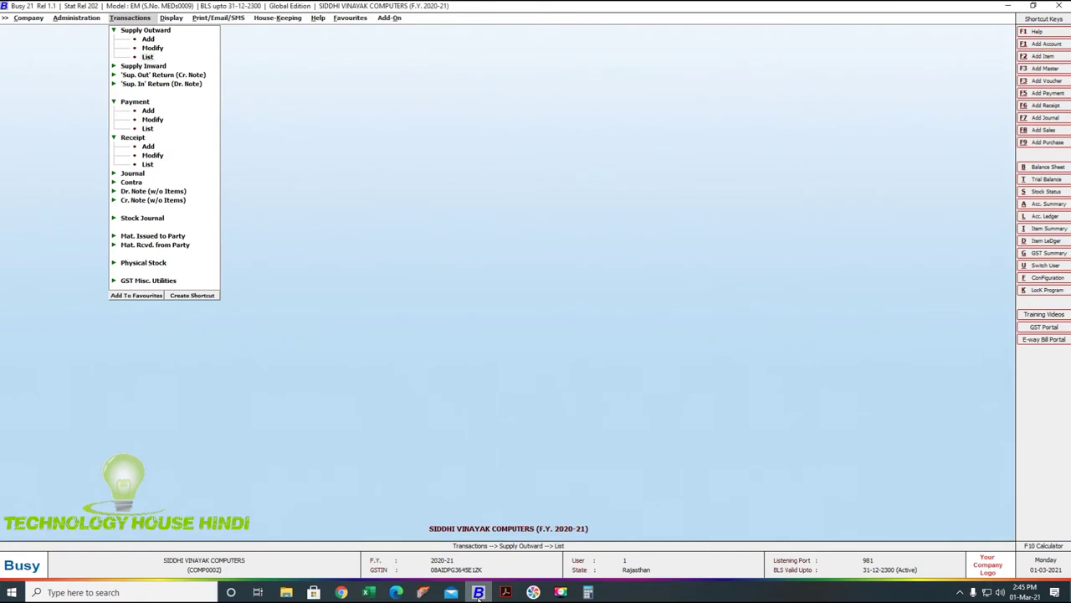
pyautogui.press('Return')
# List the Main series supply outward vouchers dated from 27-02-2021 to 27-02-2021
pyautogui.press('Return')
pyautogui.write('27/2')
pyautogui.press('Return')
pyautogui.write('27/2')
pyautogui.press('Return')
pyautogui.press('Return')
pyautogui.press('Return')
pyautogui.press('Return')
pyautogui.press('Return')
pyautogui.press('Return')
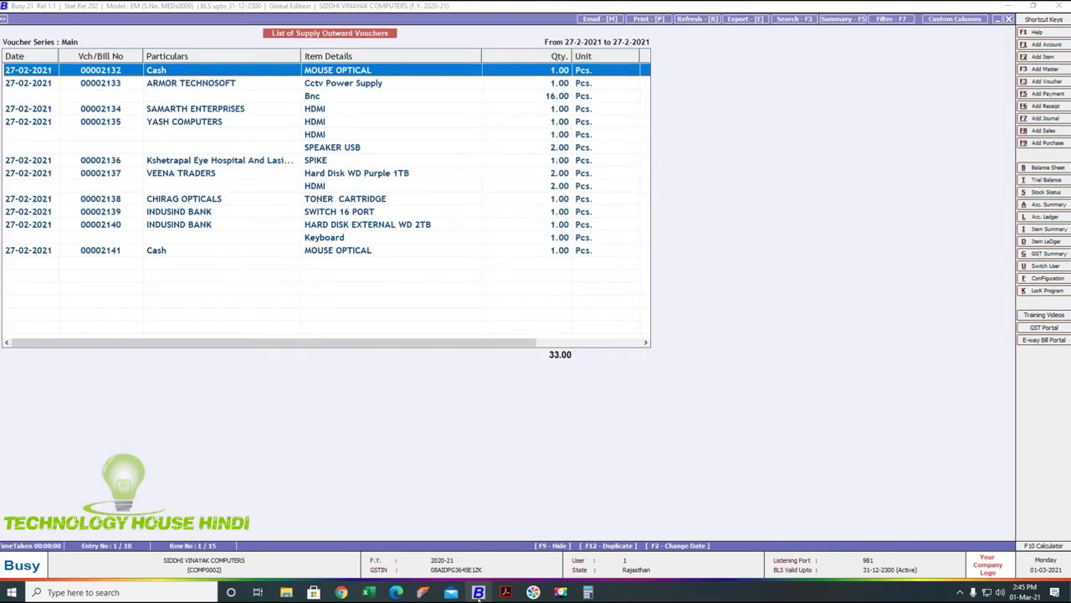
# Open the INDUSIND BANK voucher for SWITCH 16 PORT and examine its date, amount and billing/shipping party name
pyautogui.moveTo(389, 343); pyautogui.dragTo(390, 375)
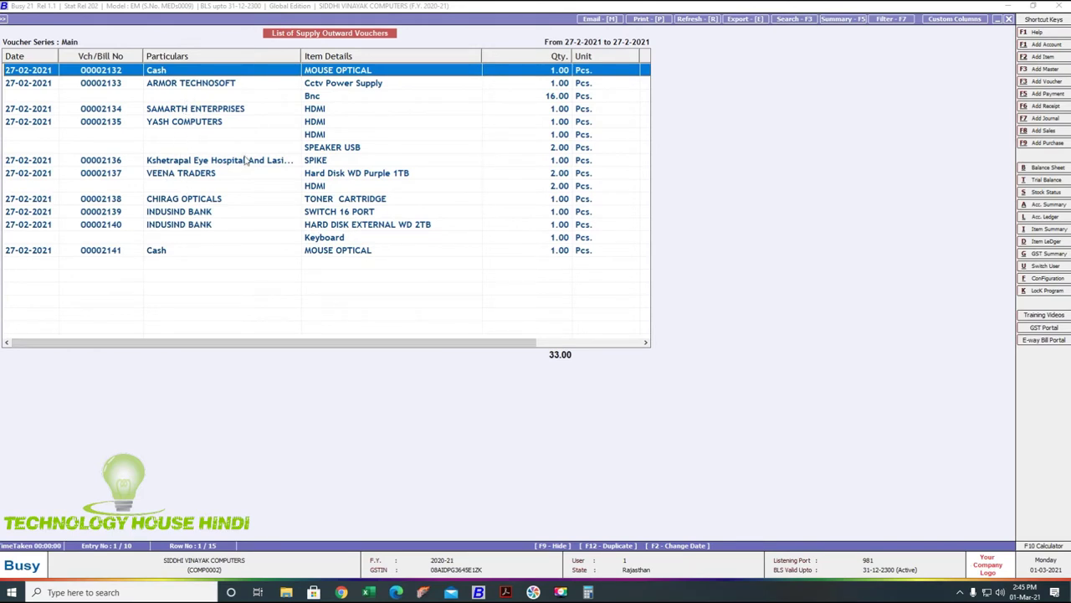
pyautogui.click(244, 231)
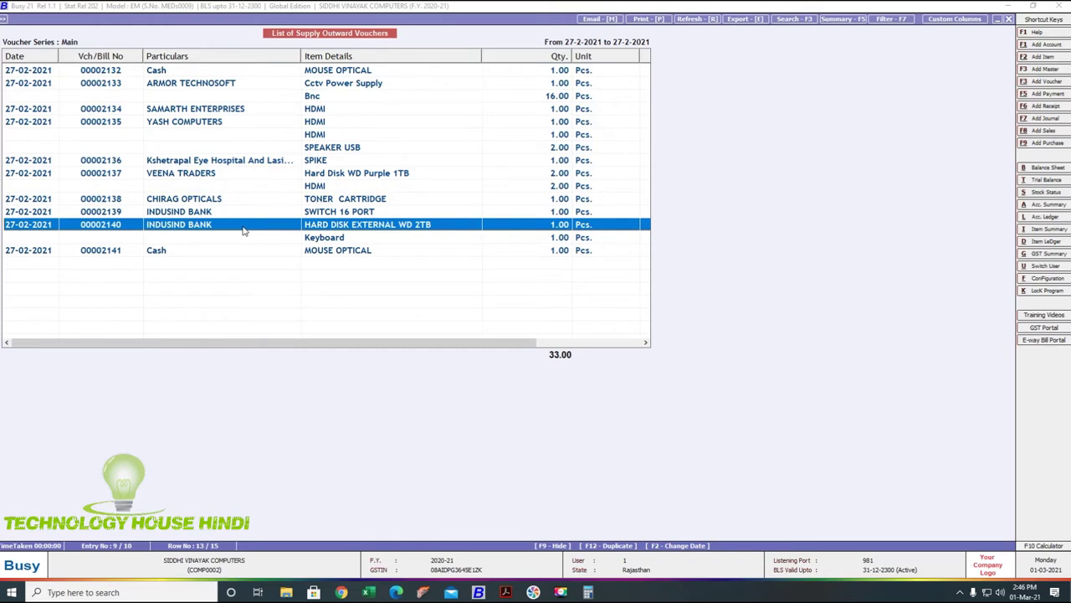
pyautogui.press('Up')
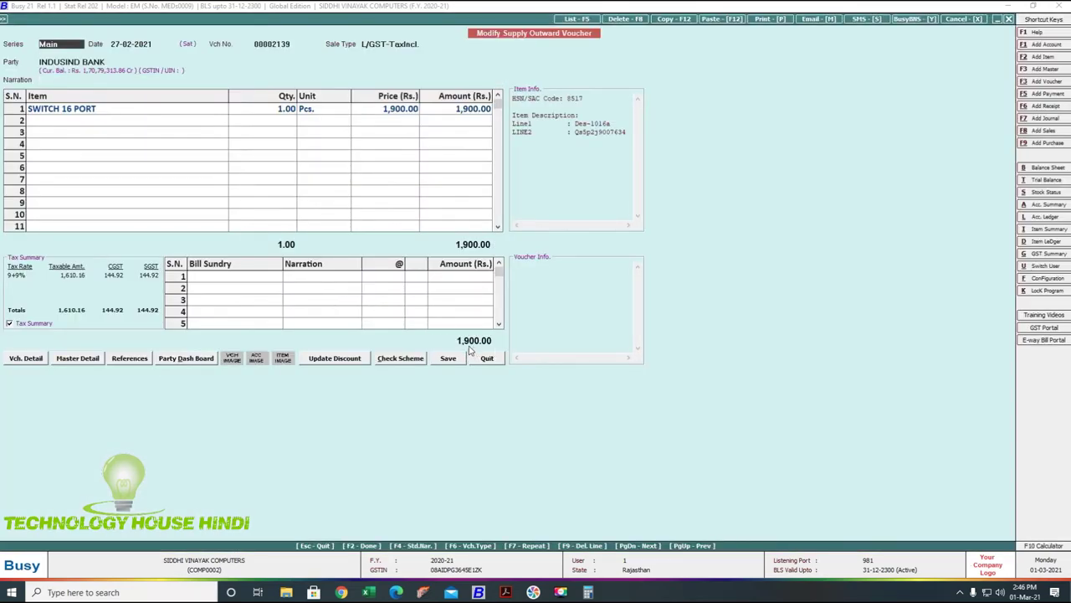
pyautogui.press('Return')
pyautogui.press('Return')
pyautogui.press('Return')
pyautogui.press('Return')
pyautogui.press('Return')
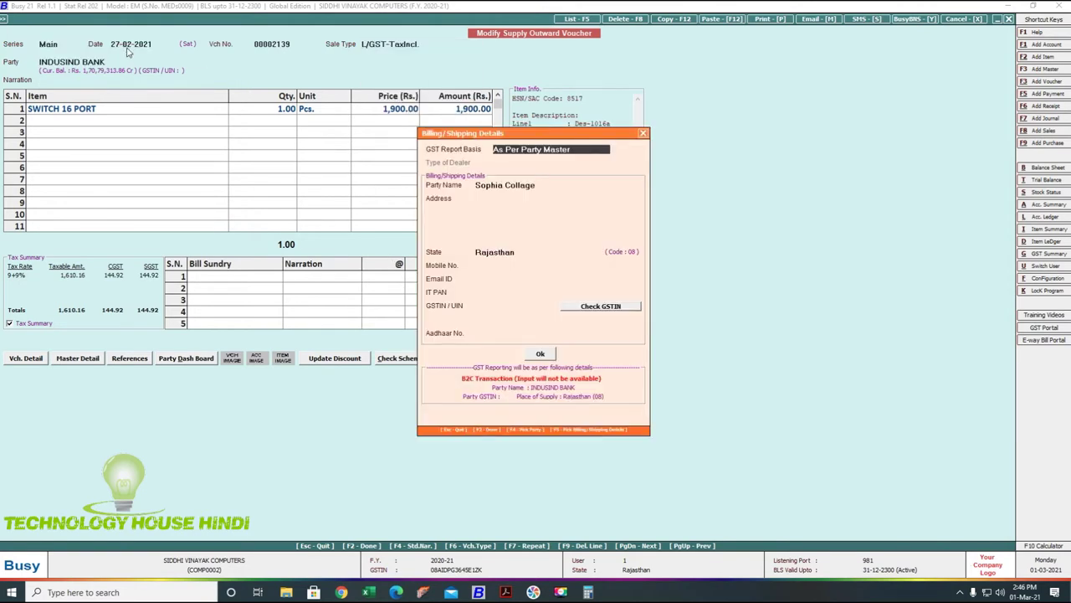
pyautogui.press('Return')
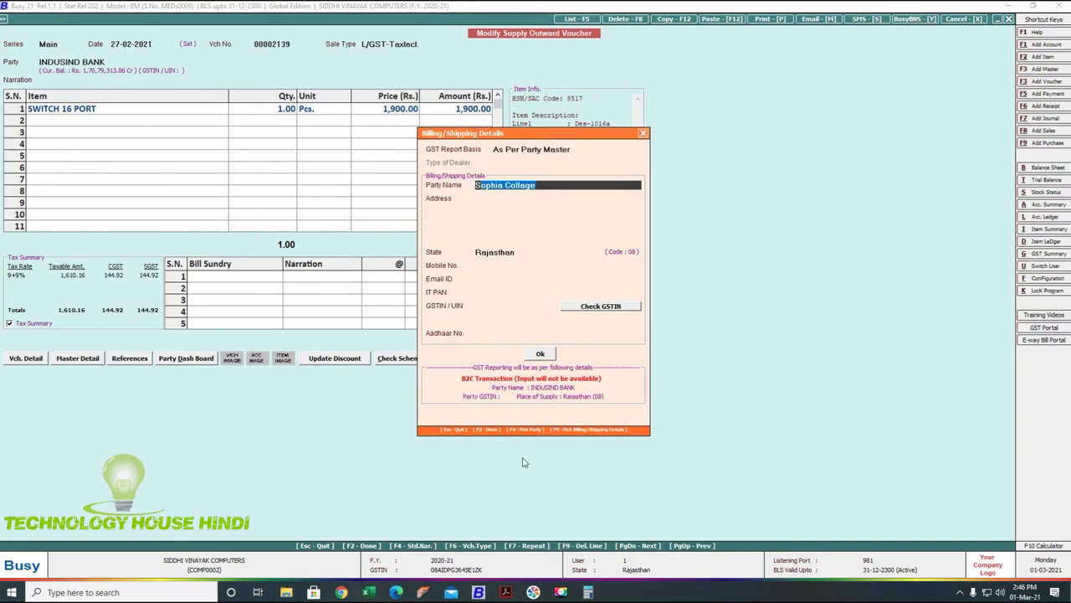
# Subtract the already billed 1900 from the credit total in Calculator
pyautogui.click(588, 592)
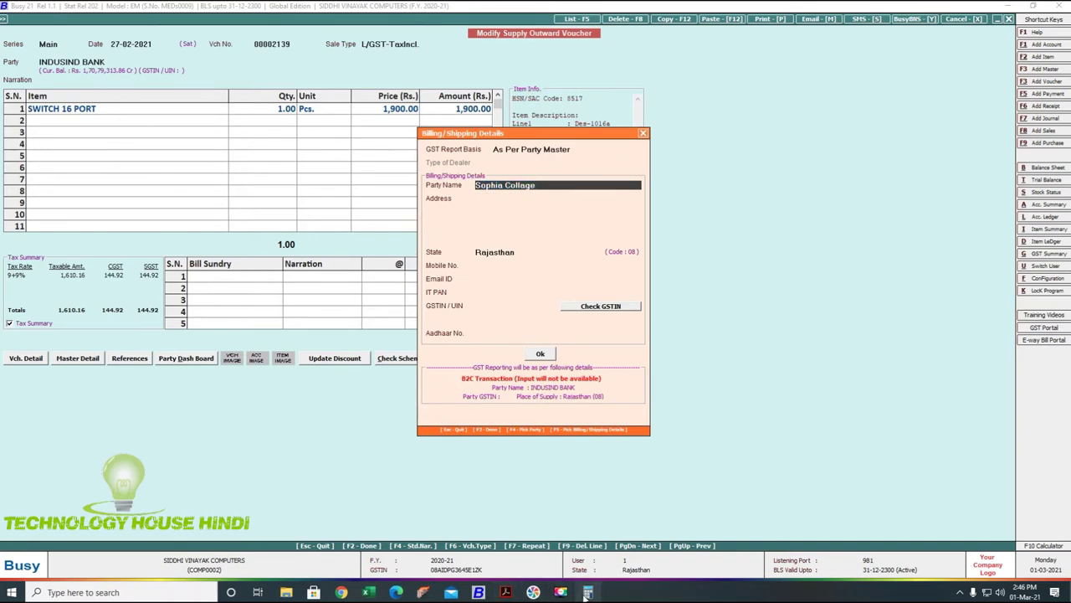
pyautogui.write('1900')
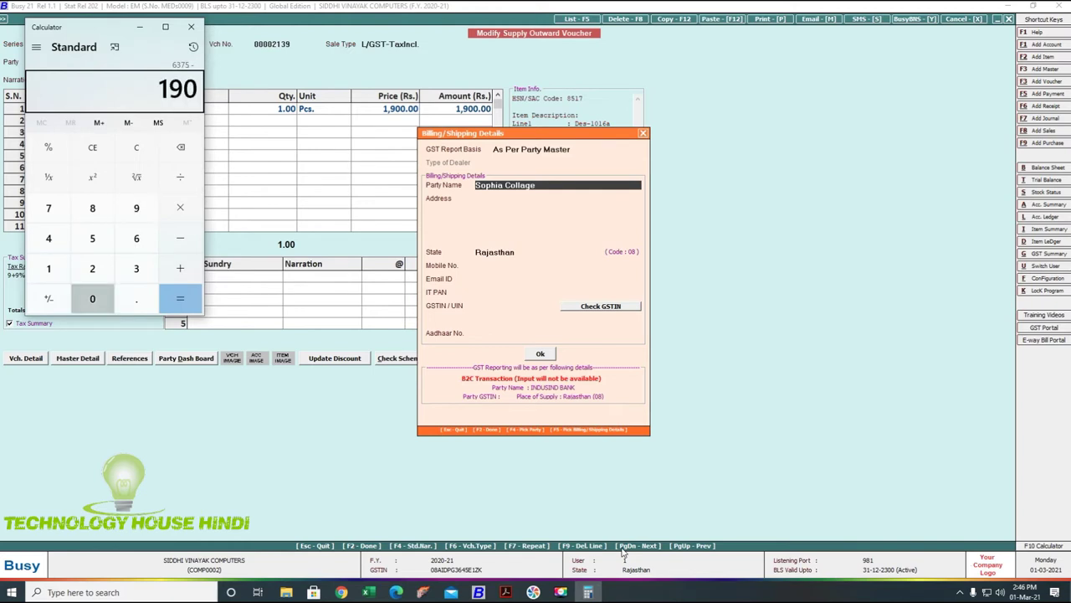
pyautogui.press('Return')
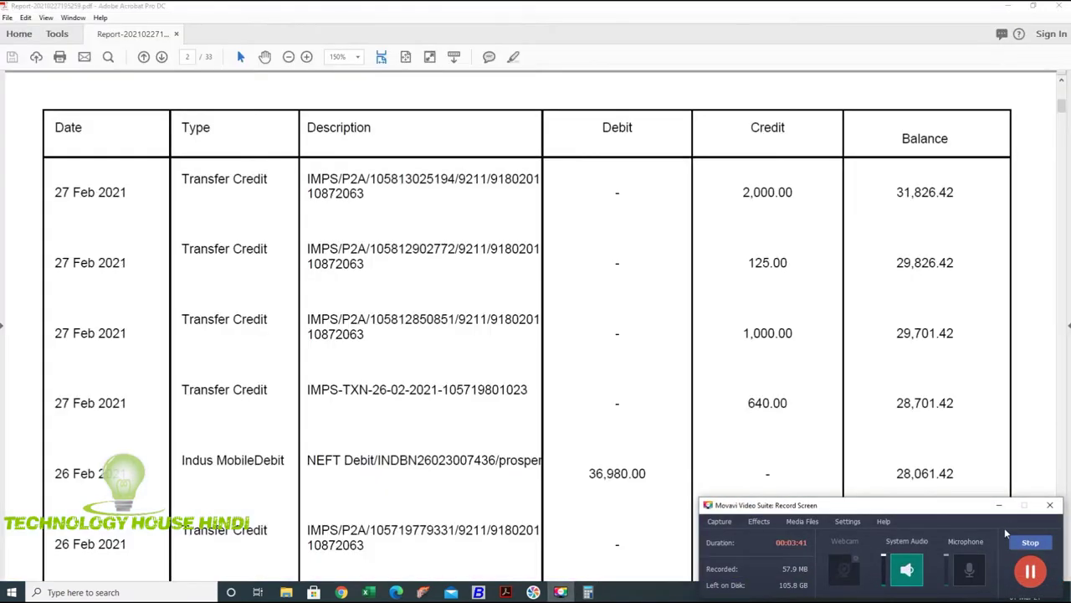
# Pick out the 640.00 credit of 27 Feb 2021 on statement page 2 and add 640 to the calculated total
pyautogui.click(1002, 508)
pyautogui.moveTo(805, 405); pyautogui.dragTo(739, 409)
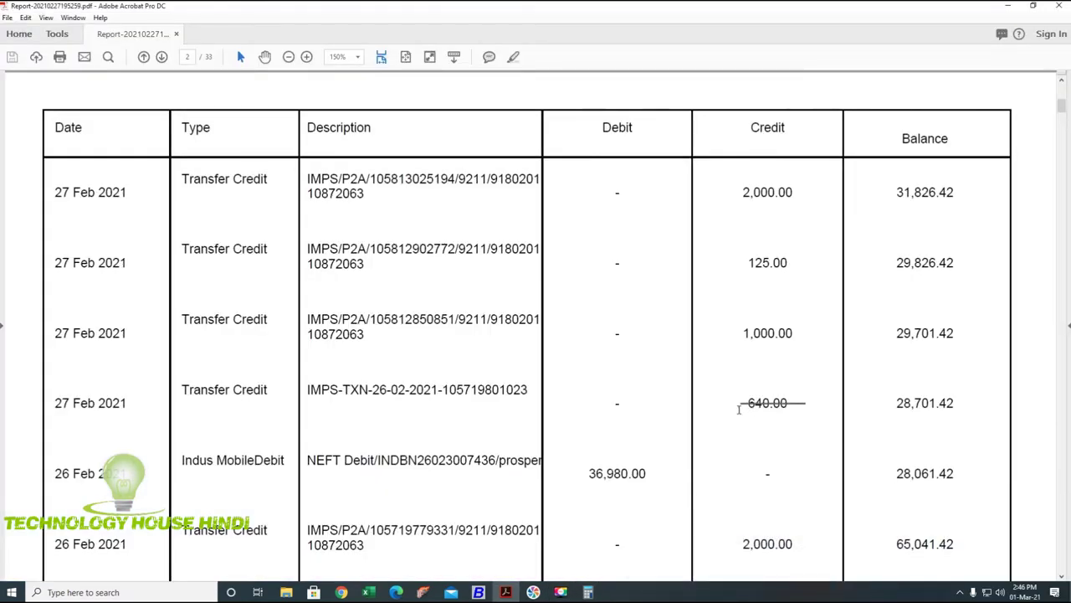
pyautogui.click(588, 592)
pyautogui.write('+640')
pyautogui.press('Return')
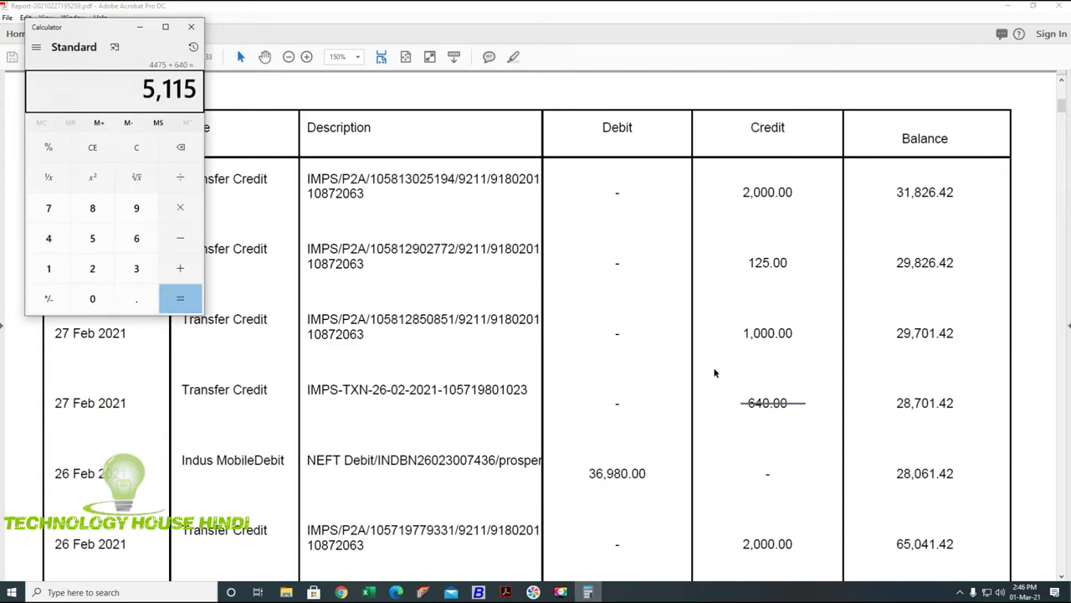
# Recheck the 27 Feb 2021 entries in the statement, and switch to Busy to reopen the Supply Outward voucher list
pyautogui.scroll(10, 715, 373)
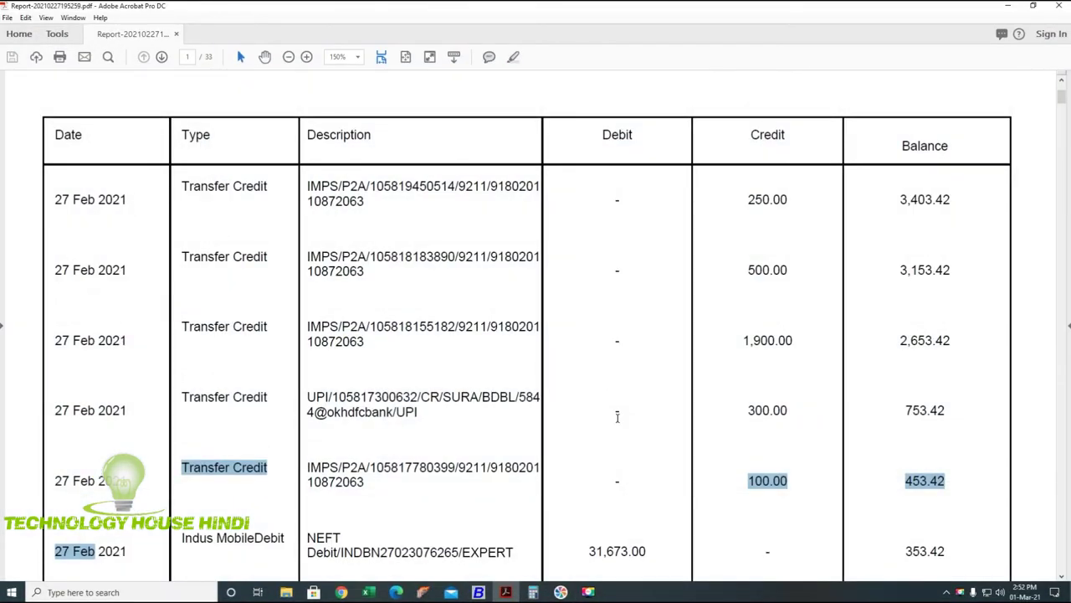
pyautogui.scroll(1, 617, 423)
pyautogui.scroll(4, 618, 423)
pyautogui.scroll(-7, 628, 424)
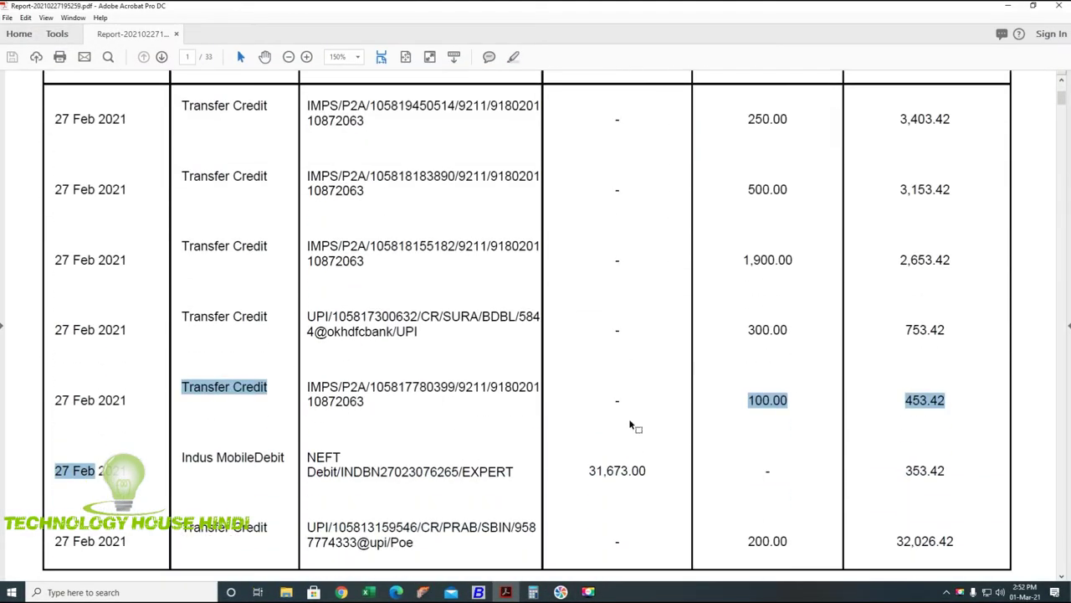
pyautogui.scroll(-5, 633, 425)
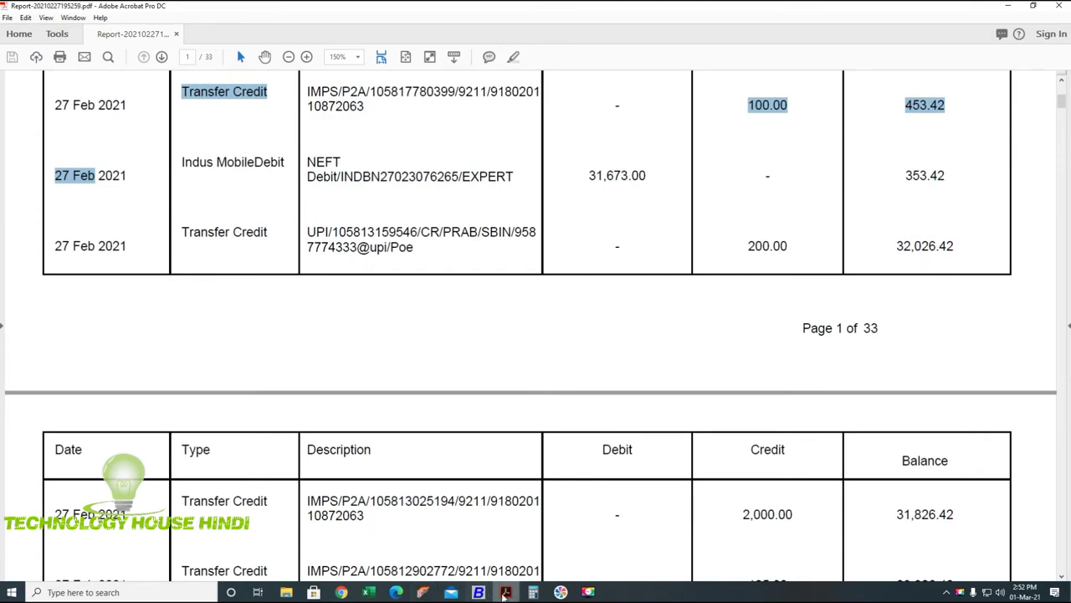
pyautogui.click(478, 592)
pyautogui.press('Down')
pyautogui.press('Down')
pyautogui.press('Up')
pyautogui.press('Up')
pyautogui.press('Up')
pyautogui.press('Return')
pyautogui.press('Return')
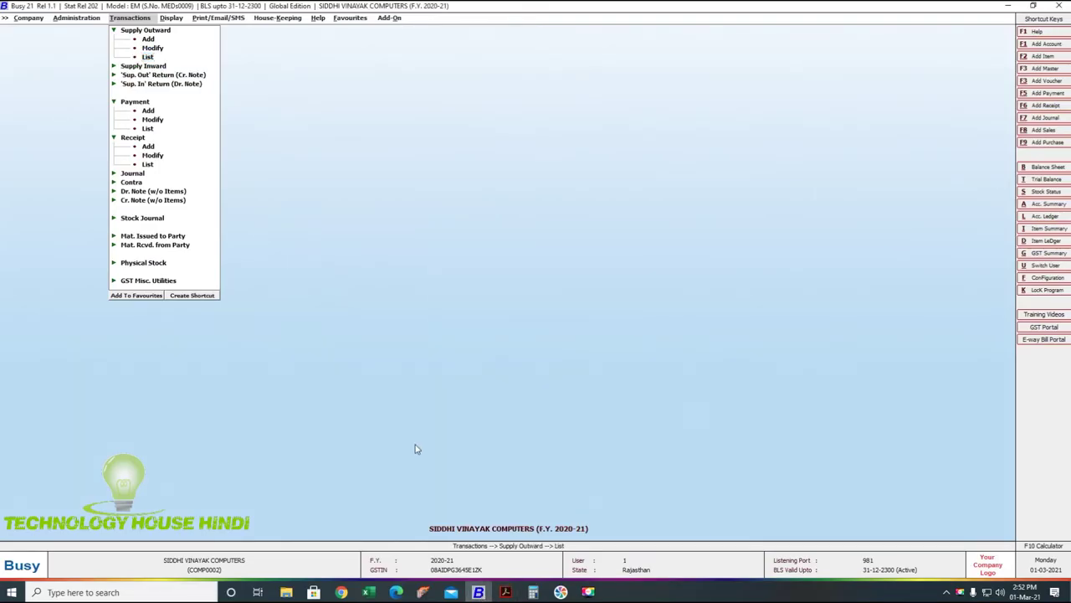
pyautogui.press('Return')
# Limit the supply outward list to Main series vouchers from 27/2 to 27/2 and display it
pyautogui.press('Return')
pyautogui.write('27/2')
pyautogui.press('Return')
pyautogui.write('27/2')
pyautogui.press('Return')
pyautogui.press('Return')
pyautogui.press('Return')
pyautogui.press('Return')
pyautogui.press('Return')
pyautogui.press('Return')
pyautogui.press('F2')
# Open the Cash voucher for MOUSE OPTICAL listed directly below the INDUSIND BANK voucher for modification
pyautogui.press('Down')
pyautogui.press('Down')
pyautogui.press('Down')
pyautogui.press('Down')
pyautogui.press('Down')
pyautogui.press('Down')
pyautogui.press('Down')
pyautogui.press('Down')
pyautogui.press('Up')
pyautogui.press('Up')
pyautogui.press('Down')
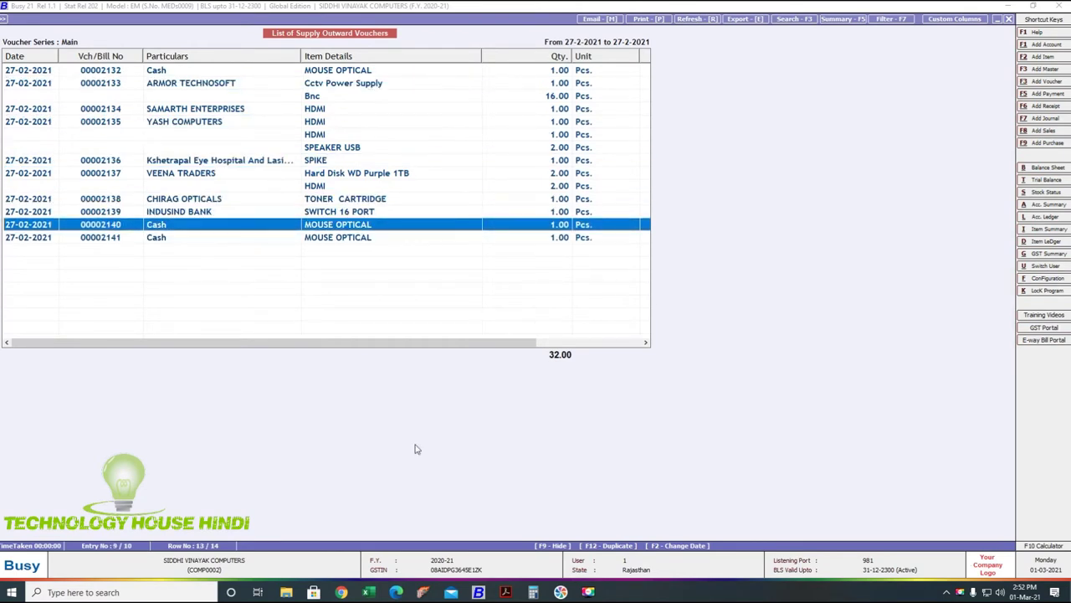
pyautogui.press('Return')
# Change the opened MOUSE OPTICAL voucher's party from Cash to INDUSIND BANK, and continue through its billing details and narration to the item line
pyautogui.press('Return')
pyautogui.press('Return')
pyautogui.press('Return')
pyautogui.write('nd')
pyautogui.press('Down')
pyautogui.press('Return')
pyautogui.press('Return')
pyautogui.press('Return')
pyautogui.press('Return')
pyautogui.press('Return')
pyautogui.press('Return')
pyautogui.press('Return')
pyautogui.press('Return')
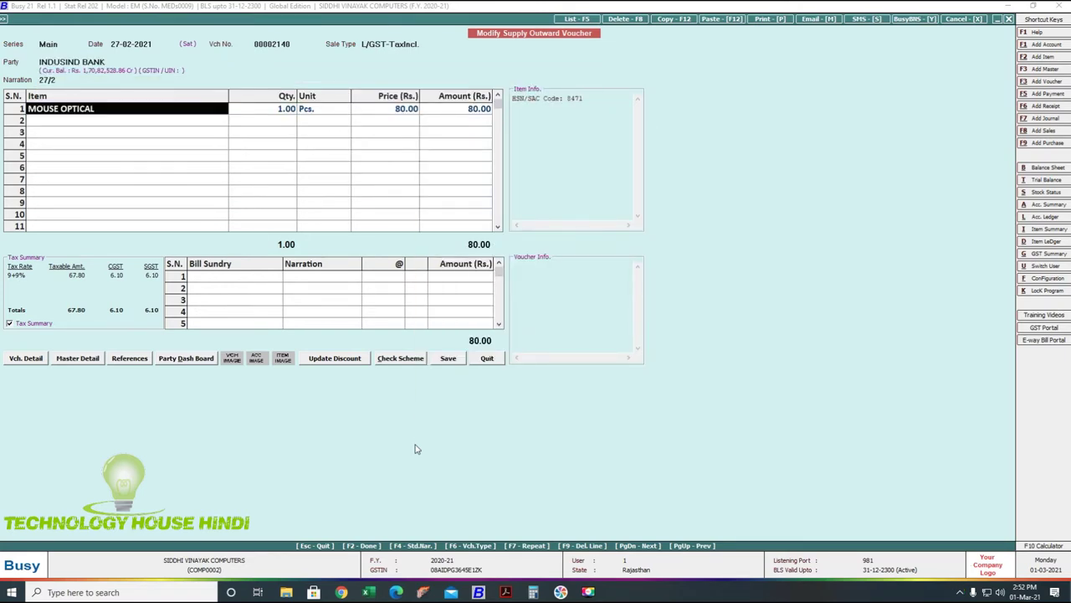
# Replace the MOUSE OPTICAL item with HARD DISK EXTERNAL WD 2TB, quantity 1 Pcs. at a price of 4,900
pyautogui.write('exte')
pyautogui.press('Down')
pyautogui.press('Down')
pyautogui.press('Down')
pyautogui.press('Down')
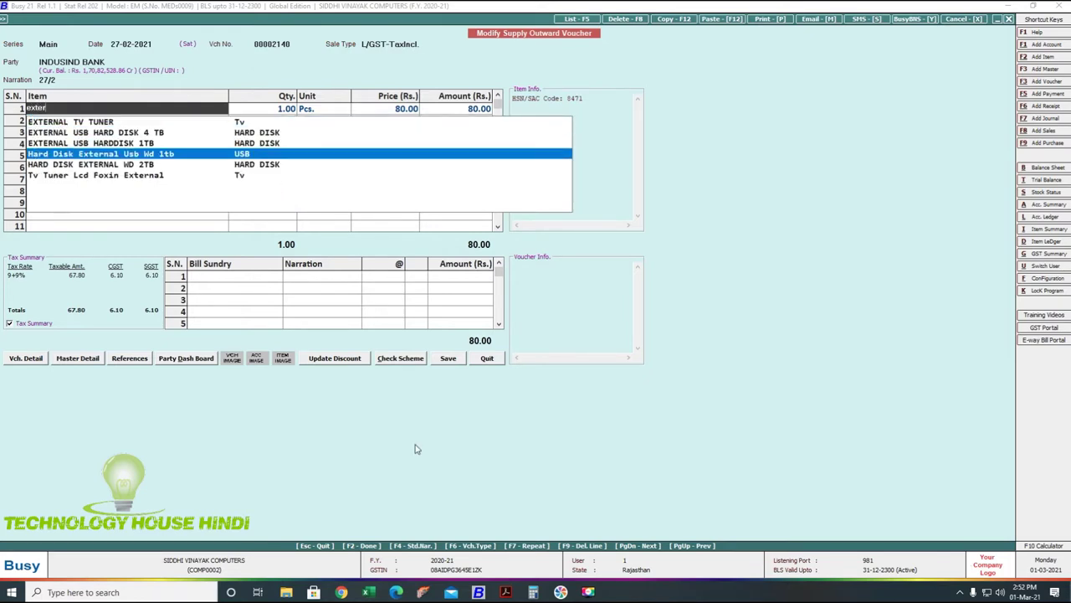
pyautogui.press('Return')
pyautogui.press('Return')
pyautogui.press('Return')
pyautogui.press('Return')
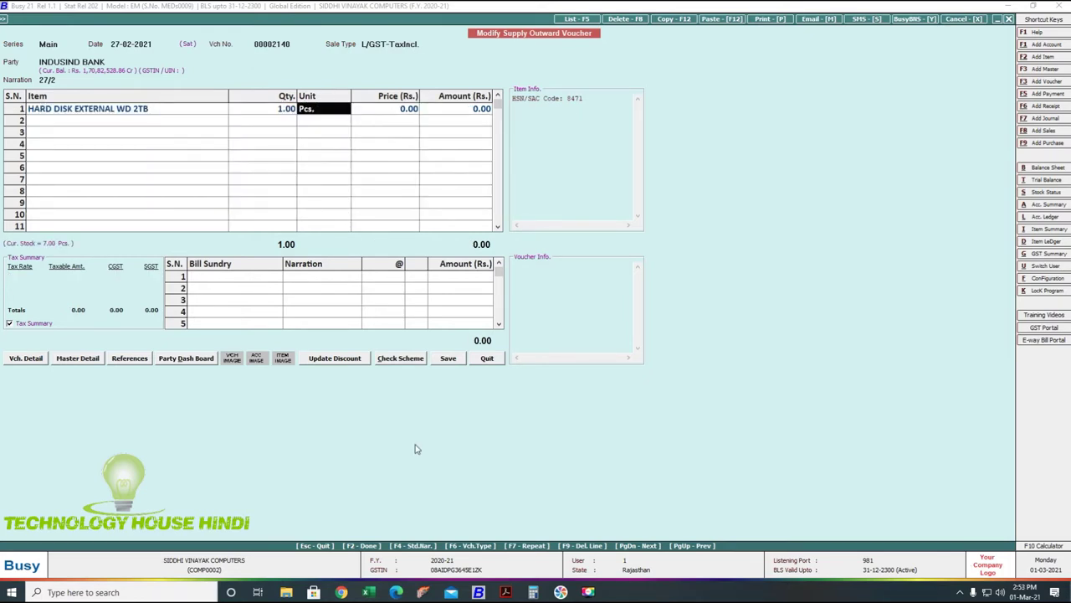
pyautogui.press('Return')
pyautogui.write('49')
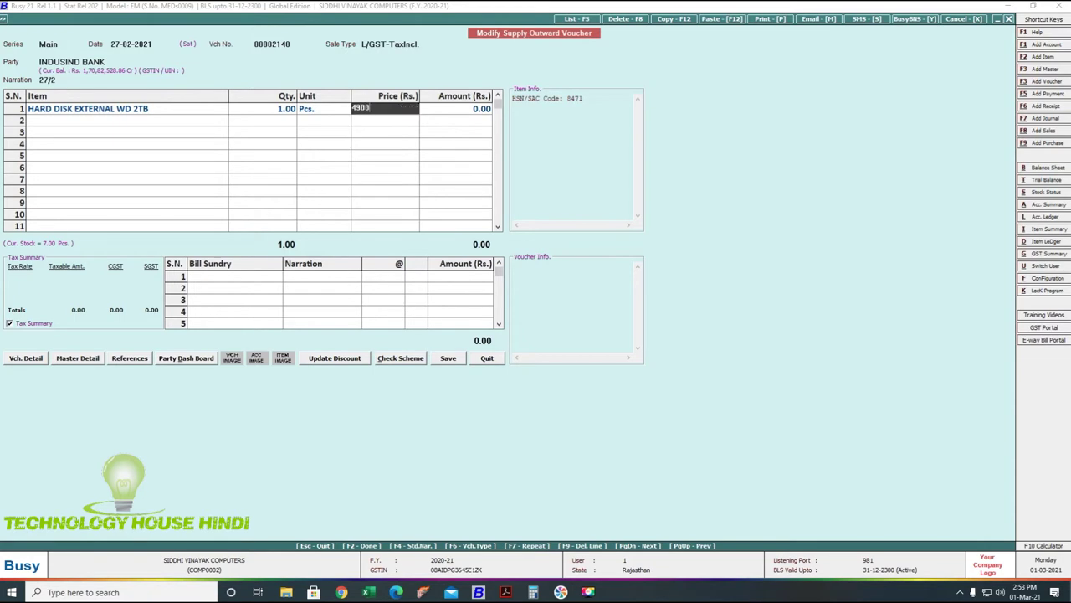
pyautogui.press('Return')
pyautogui.press('Return')
# Add Keyboard as the second item with quantity 1 Pcs. and a price of 215
pyautogui.write('key')
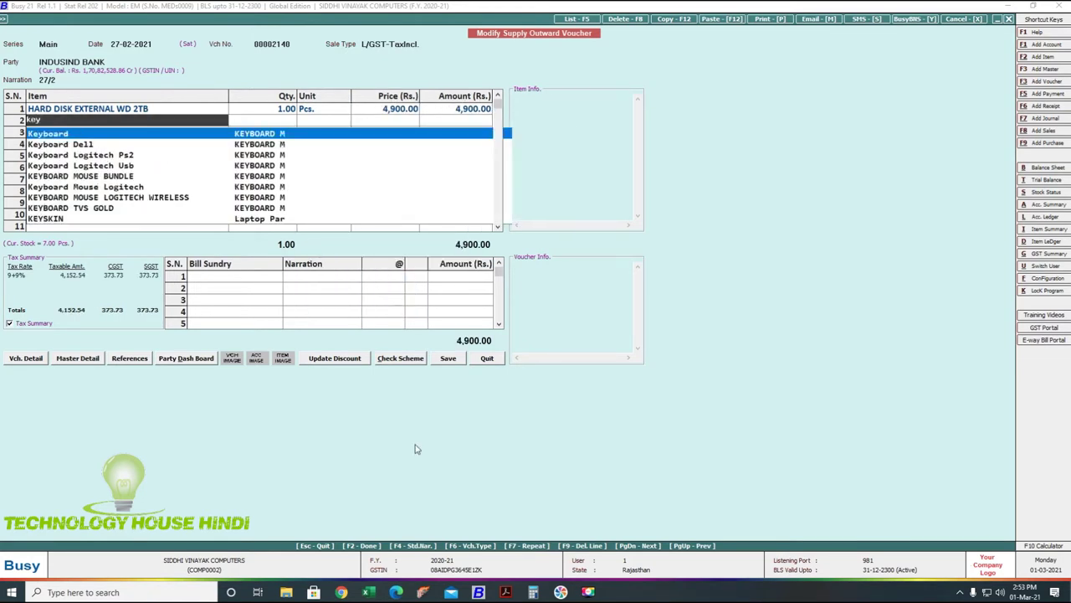
pyautogui.press('Return')
pyautogui.press('Return')
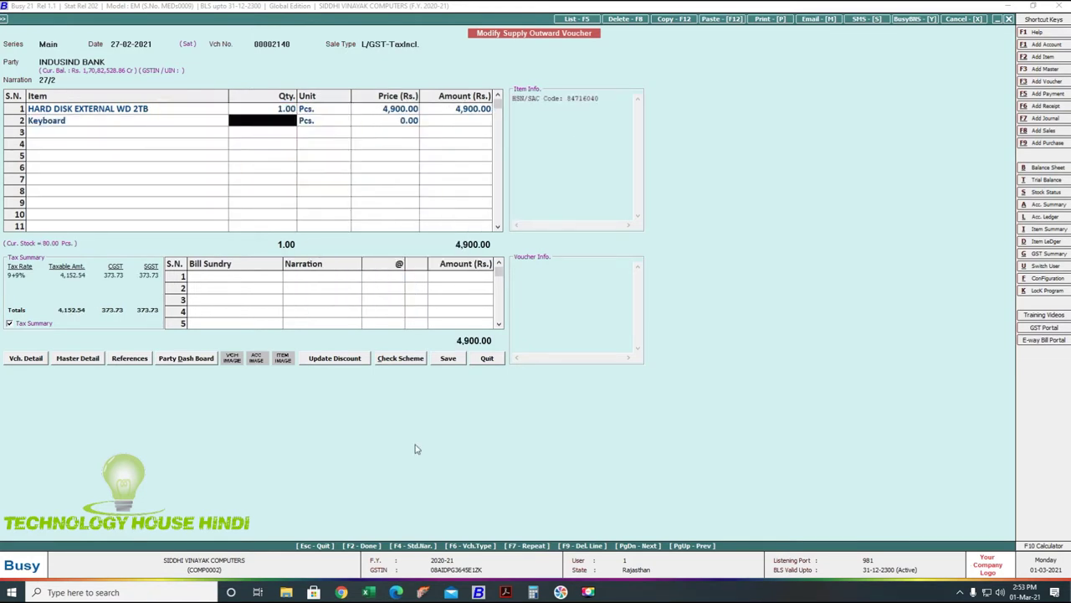
pyautogui.write('1')
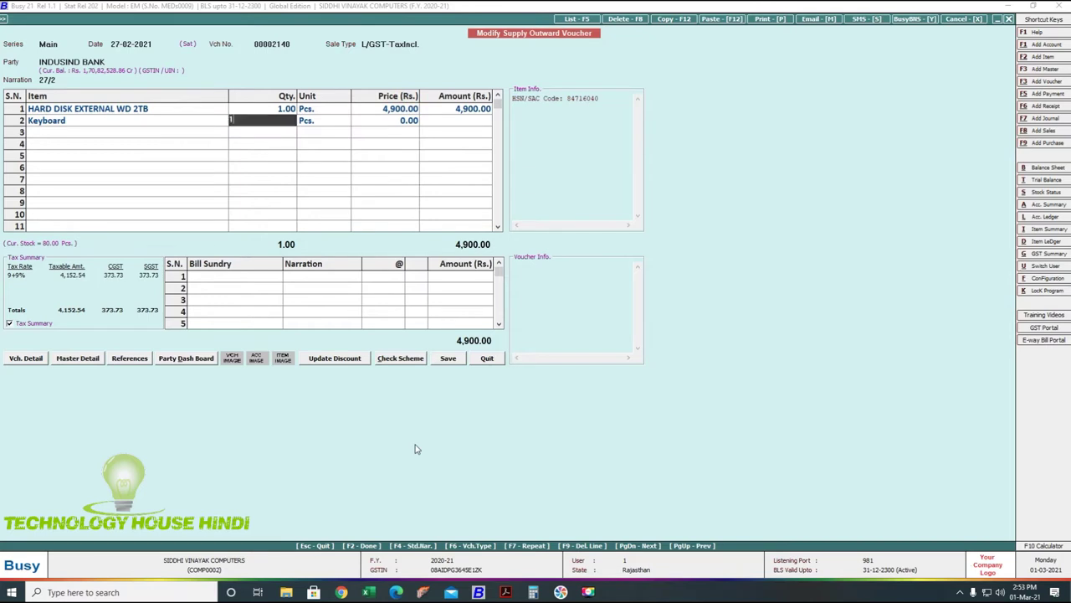
pyautogui.press('Return')
pyautogui.write('p')
pyautogui.press('Return')
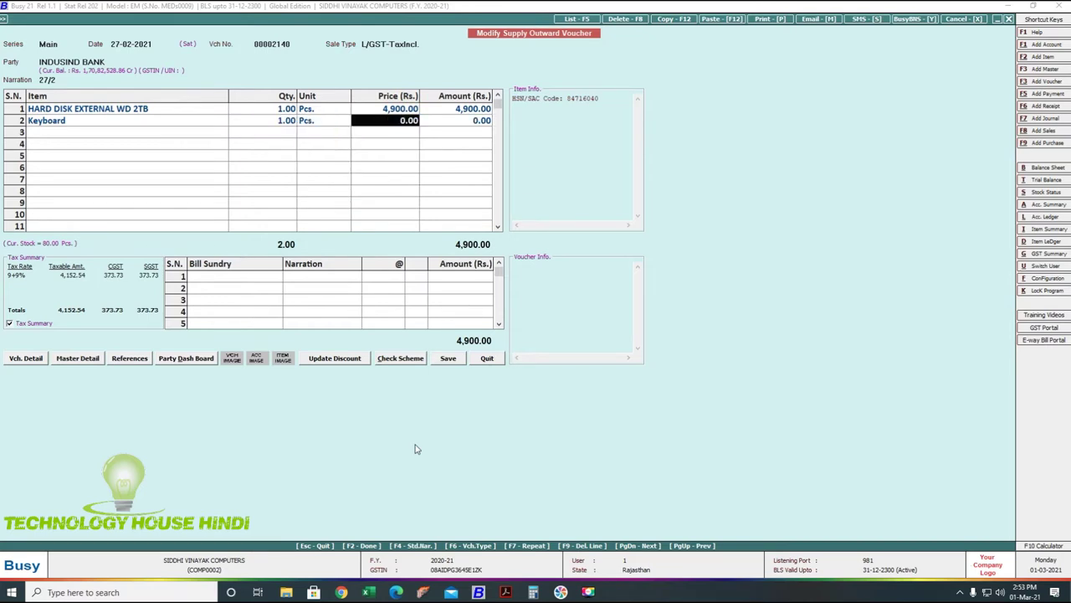
pyautogui.write('215')
pyautogui.press('Return')
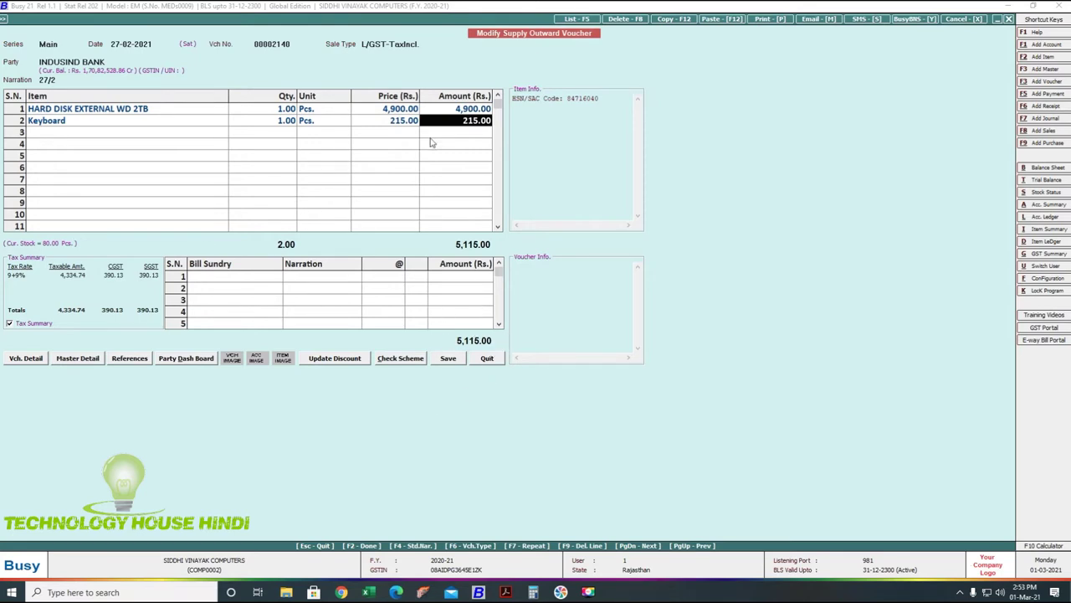
# Check the voucher total against the calculator's sum, and save the voucher without printing the sales invoice
pyautogui.click(534, 592)
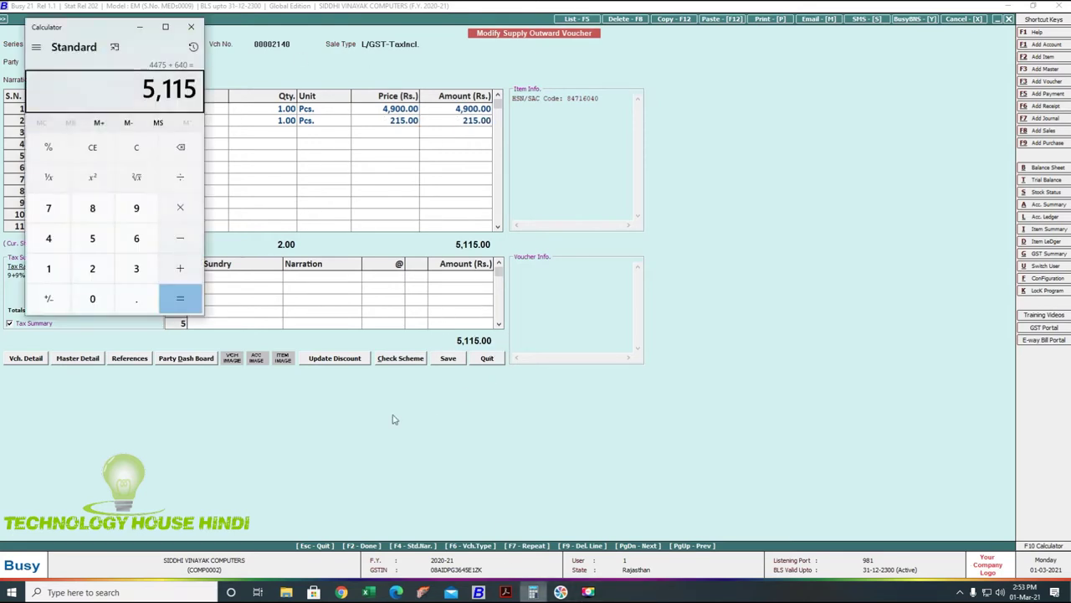
pyautogui.click(223, 75)
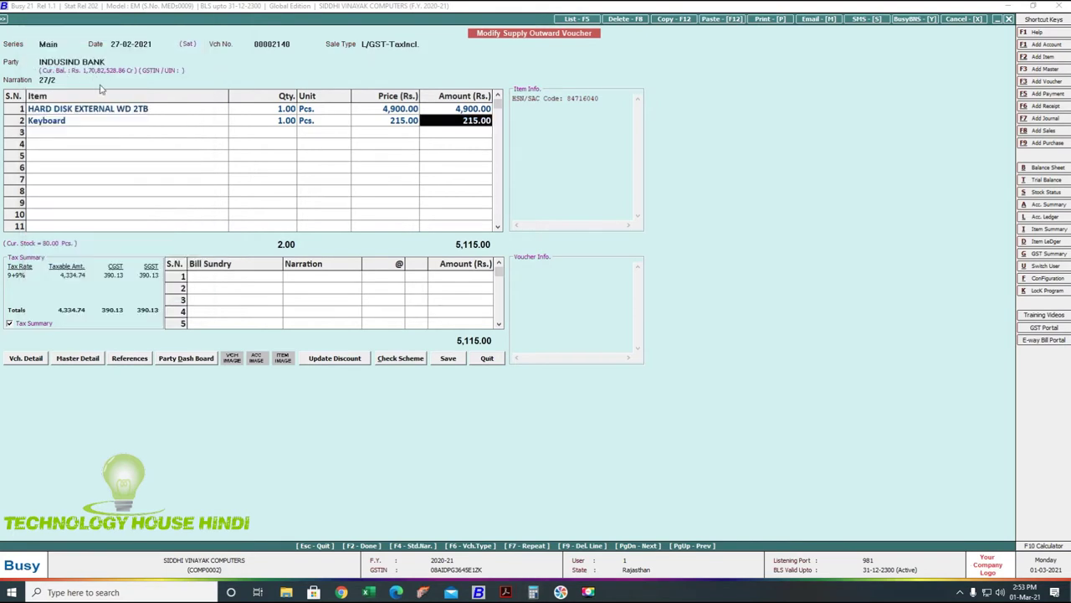
pyautogui.click(449, 360)
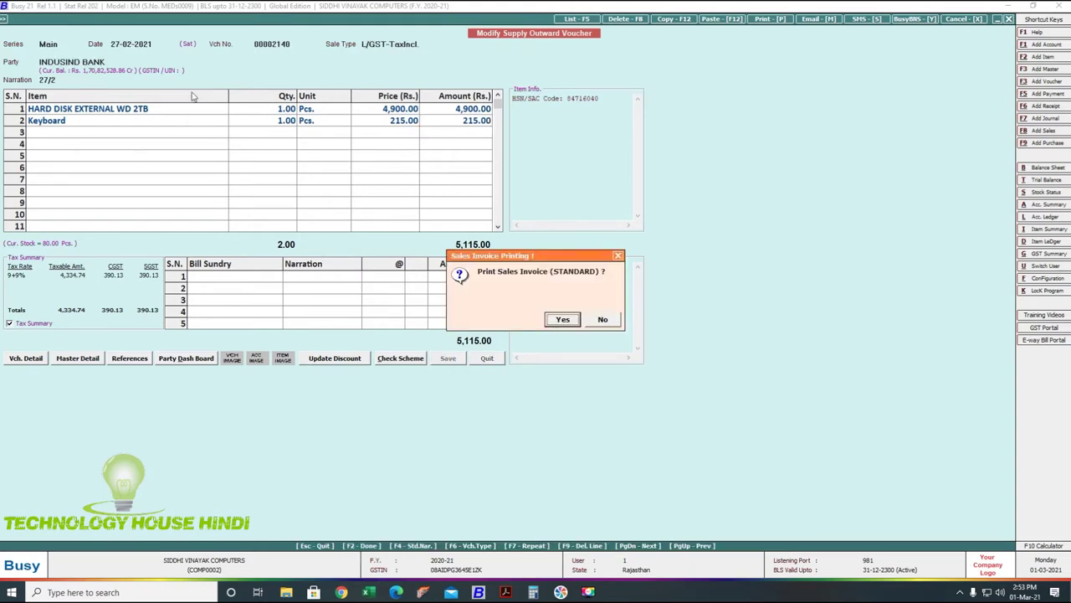
pyautogui.click(609, 323)
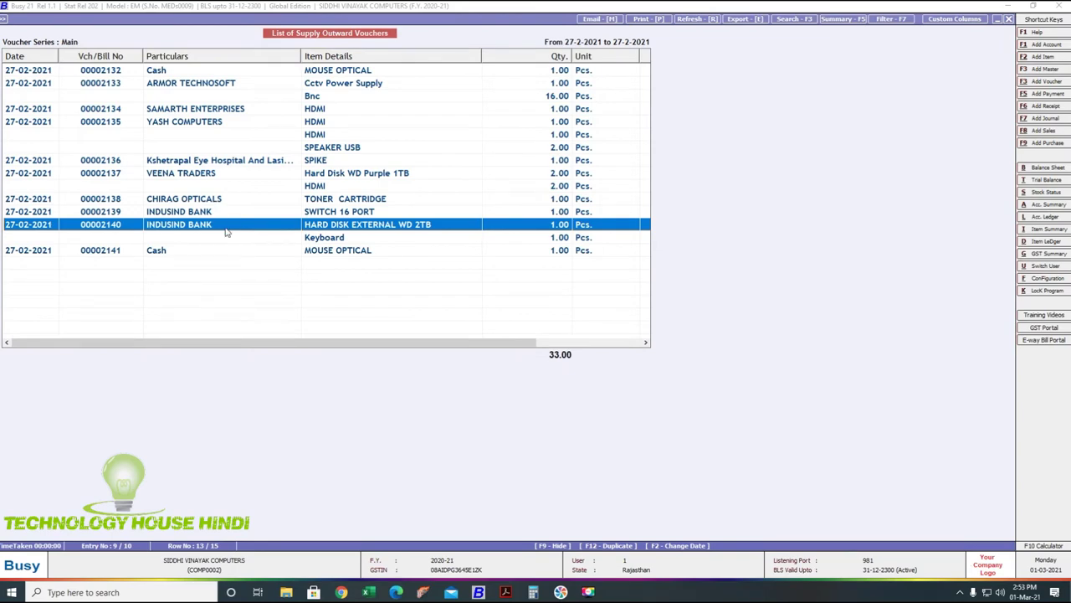
# Close the supply outward list and open the account-wise ledger report options
pyautogui.press('Escape')
pyautogui.press('Escape')
pyautogui.press('Return')
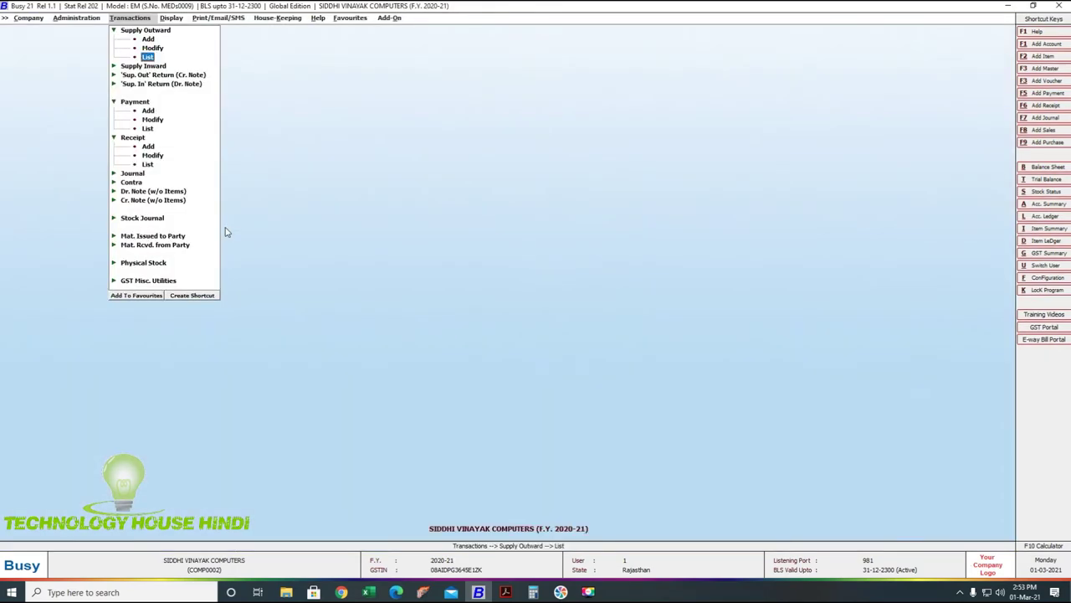
pyautogui.press('Right')
pyautogui.press('Return')
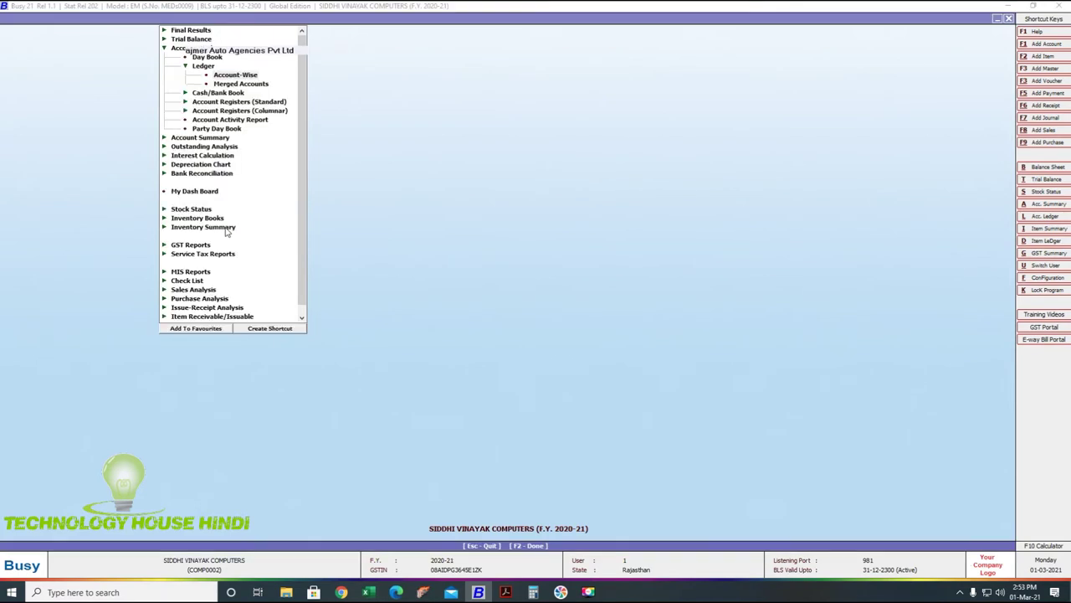
pyautogui.press('Escape')
pyautogui.press('Return')
pyautogui.press('Escape')
pyautogui.press('Return')
pyautogui.press('Return')
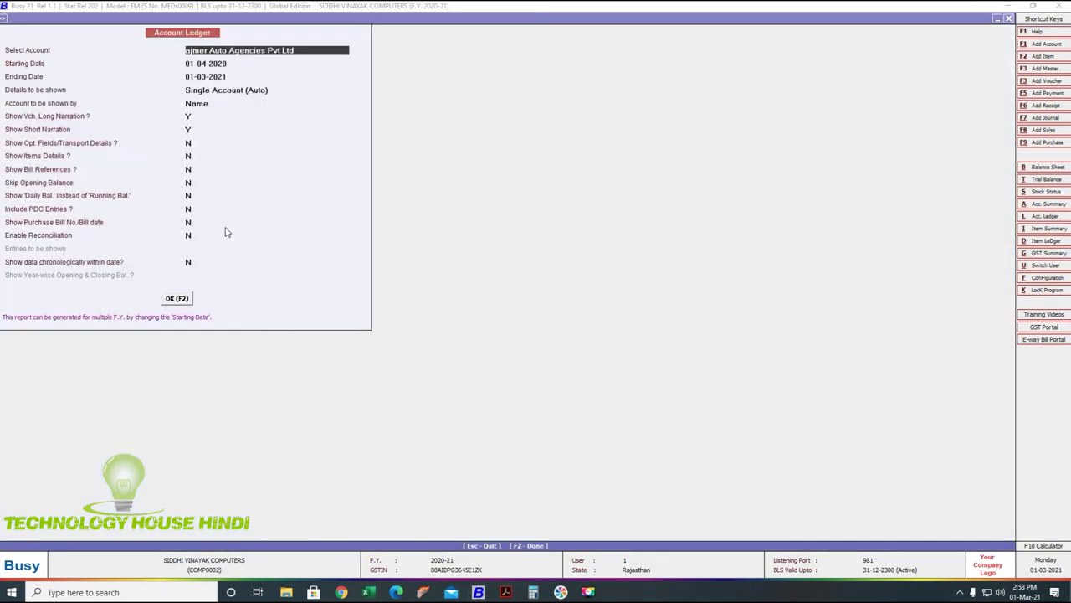
# Display the account ledger of INDUSIND BANK with the default dates and look through its latest entries
pyautogui.write('indu')
pyautogui.press('Return')
pyautogui.press('Return')
pyautogui.press('Return')
pyautogui.press('Return')
pyautogui.press('Return')
pyautogui.press('Return')
pyautogui.press('Return')
pyautogui.press('Return')
pyautogui.press('Return')
pyautogui.press('Return')
pyautogui.press('Return')
pyautogui.press('Return')
pyautogui.press('F2')
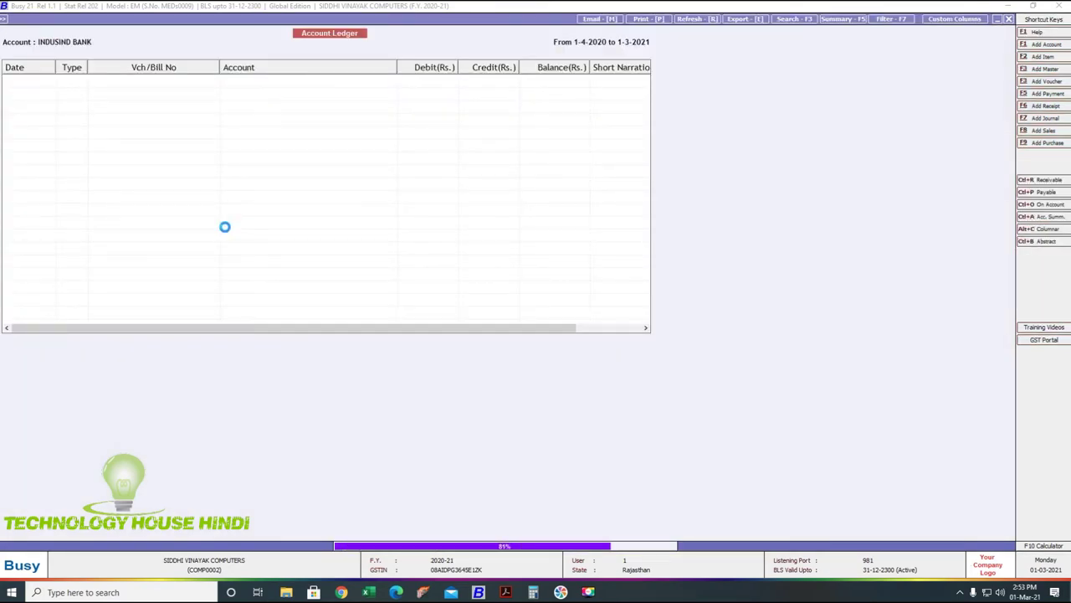
pyautogui.scroll(-10, 224, 233)
# Redisplay the INDUSIND BANK ledger limited to 27-2 as both starting and ending date
pyautogui.press('Escape')
pyautogui.press('Return')
pyautogui.write('27-2')
pyautogui.press('Return')
pyautogui.write('27-2')
pyautogui.press('Return')
pyautogui.press('Return')
pyautogui.press('Return')
pyautogui.press('Return')
pyautogui.press('Return')
pyautogui.press('Return')
pyautogui.press('Return')
pyautogui.press('Return')
pyautogui.press('Return')
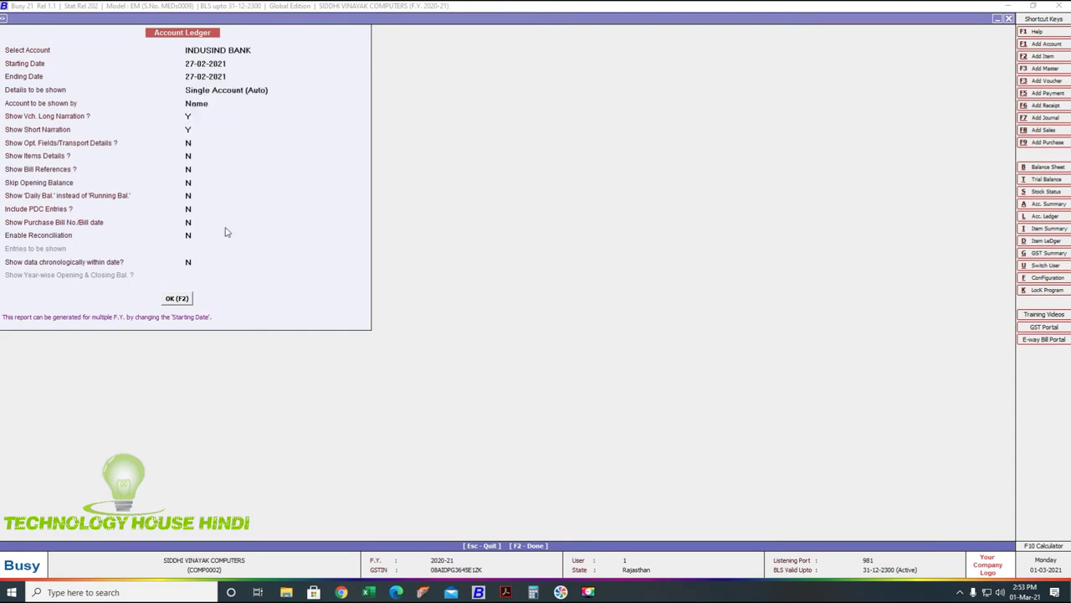
pyautogui.press('F2')
# Open the second sales entry from the ledger to review its items, and leave the voucher and ledger
pyautogui.press('Down')
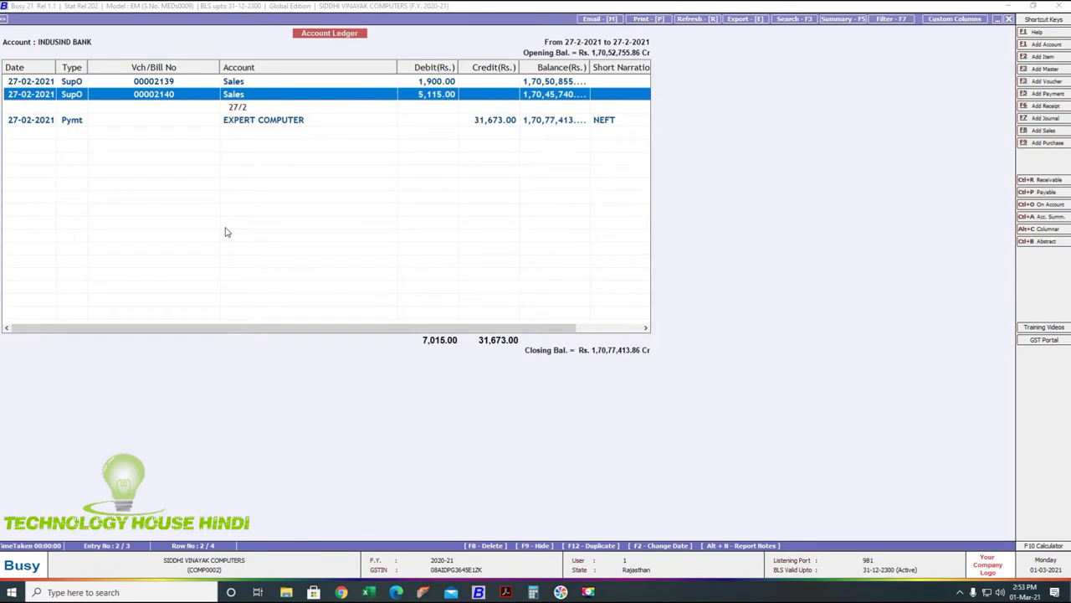
pyautogui.press('Return')
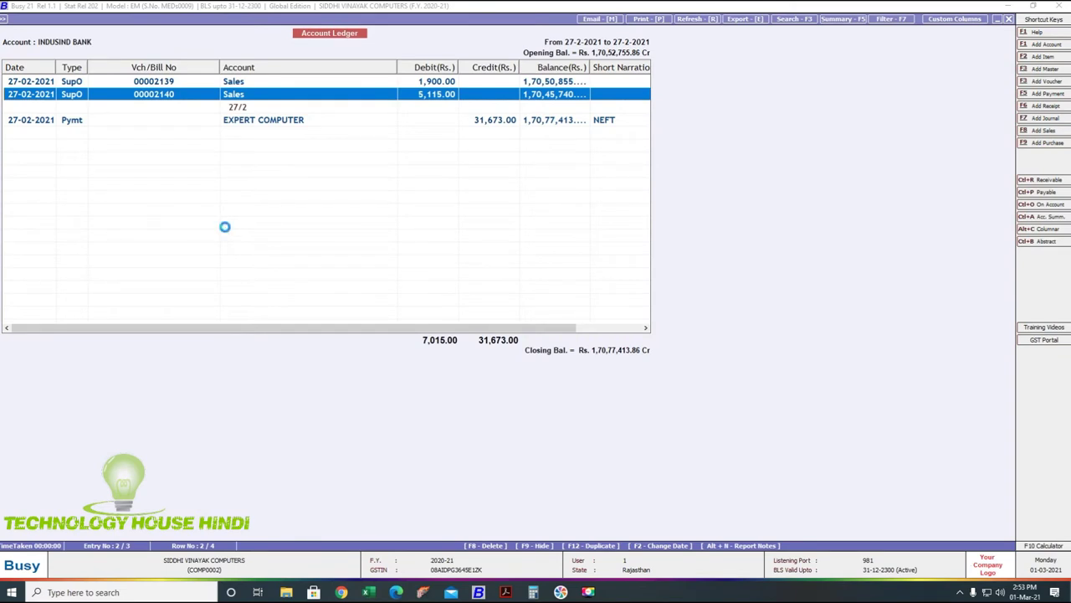
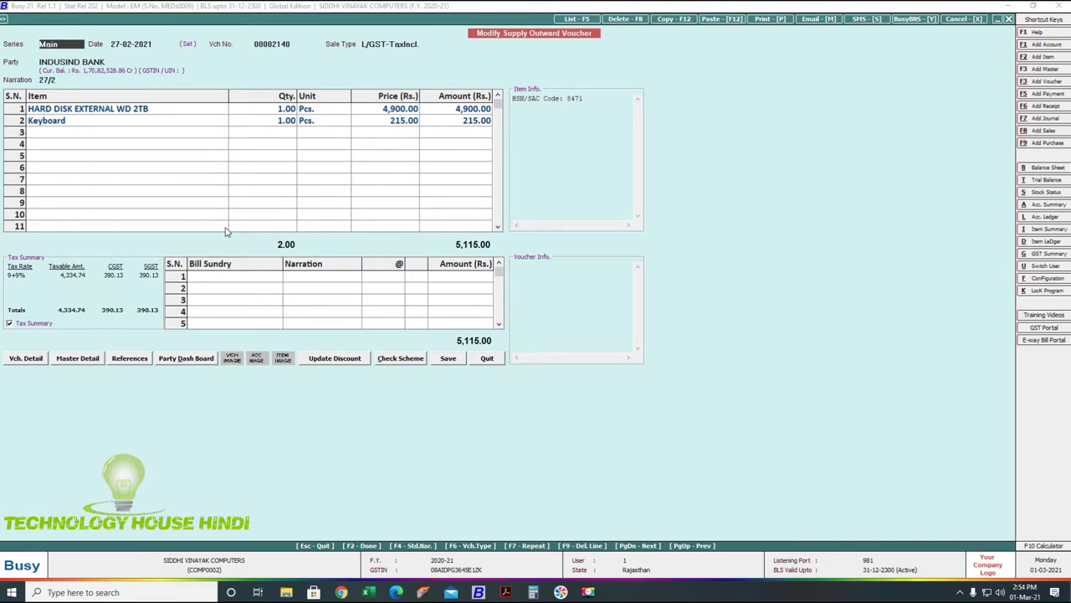
pyautogui.press('Escape')
pyautogui.press('Escape')
# Display the single-column cash/bank book of INDUSIND BANK from 27/2 to 27/2
pyautogui.press('Down')
pyautogui.press('Down')
pyautogui.press('Return')
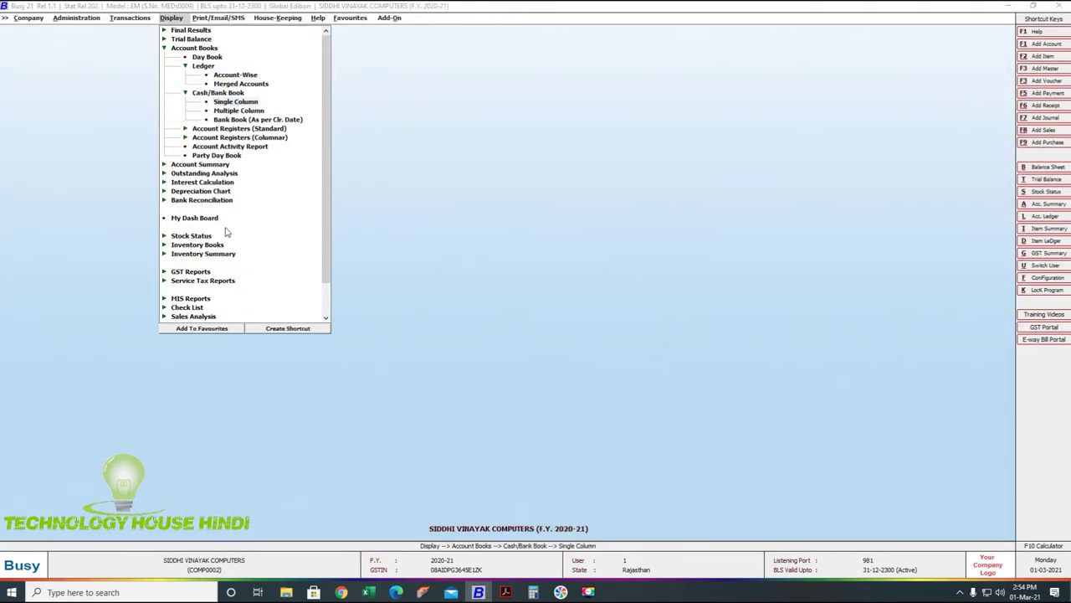
pyautogui.press('Return')
pyautogui.write('ban')
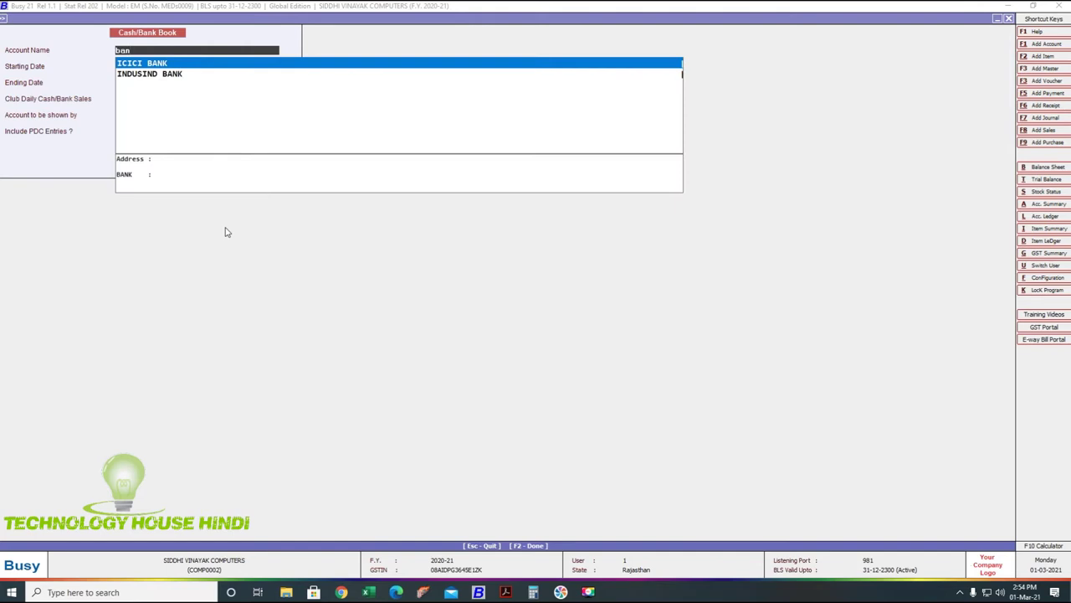
pyautogui.press('Down')
pyautogui.press('Return')
pyautogui.write('2')
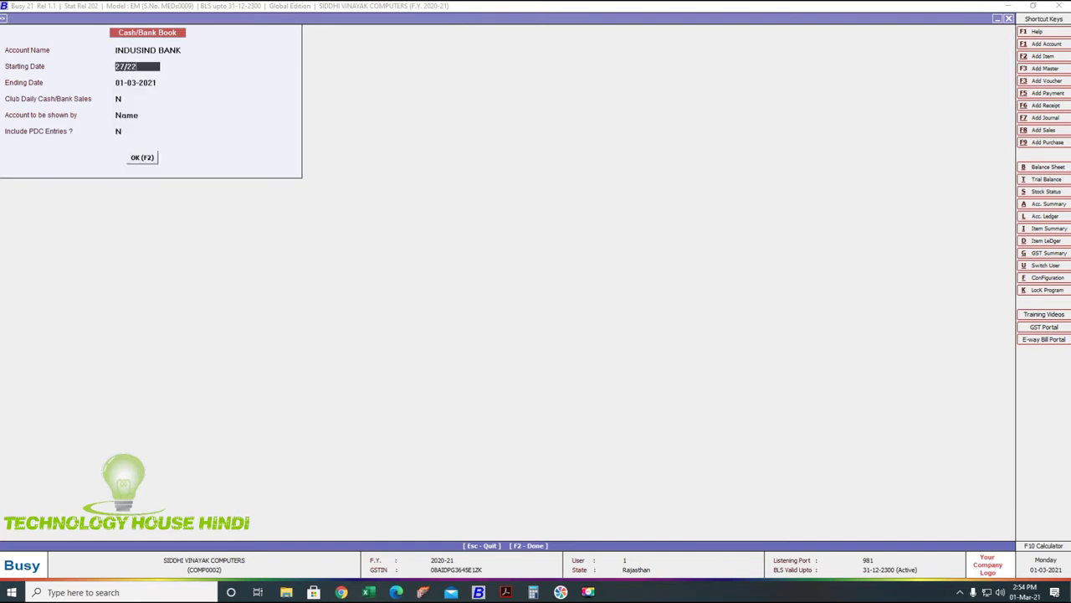
pyautogui.write('7/2')
pyautogui.press('Return')
pyautogui.write('2')
pyautogui.press('Return')
pyautogui.press('F2')
# Open the second sales voucher listed in the bank book to review its hard disk and keyboard lines
pyautogui.press('Down')
pyautogui.press('Down')
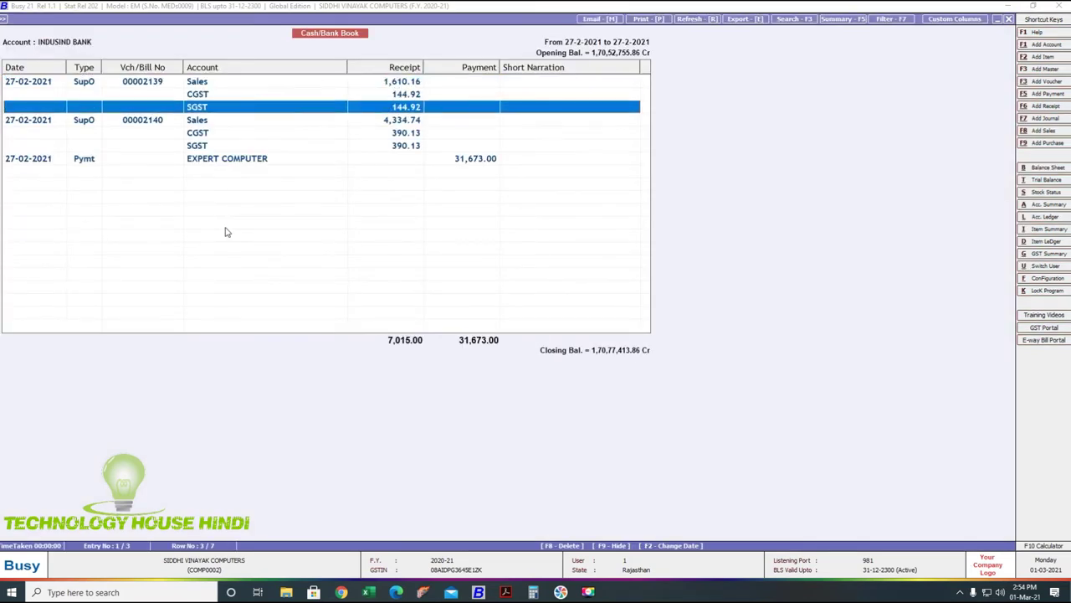
pyautogui.press('Down')
pyautogui.press('Return')
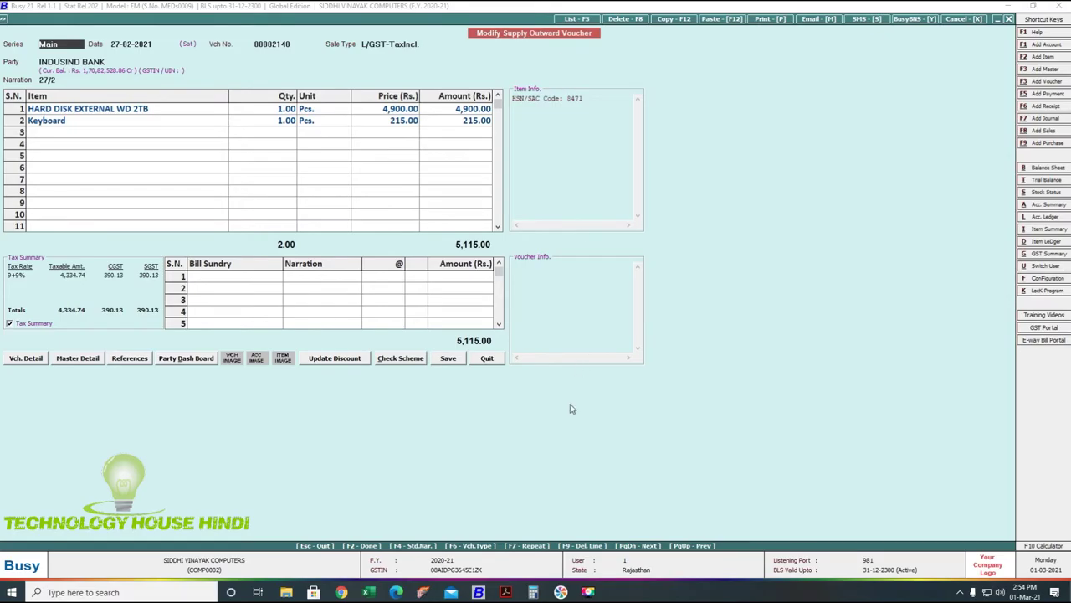
pyautogui.click(589, 592)
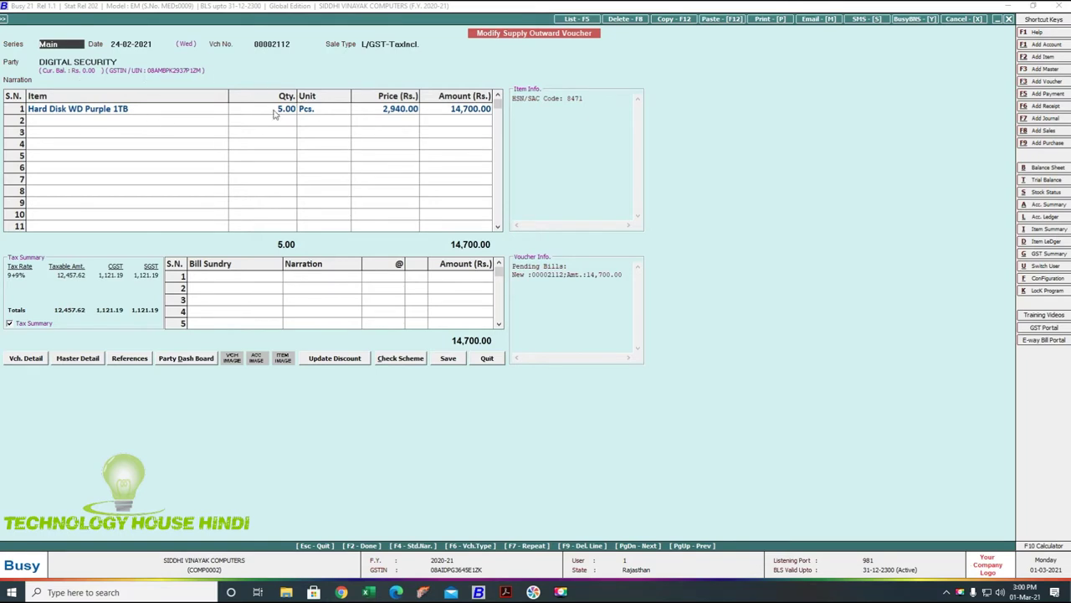
# Examine the price and amount of the DIGITAL SECURITY hard disk voucher, and close it without saving
pyautogui.click(404, 113)
pyautogui.click(462, 115)
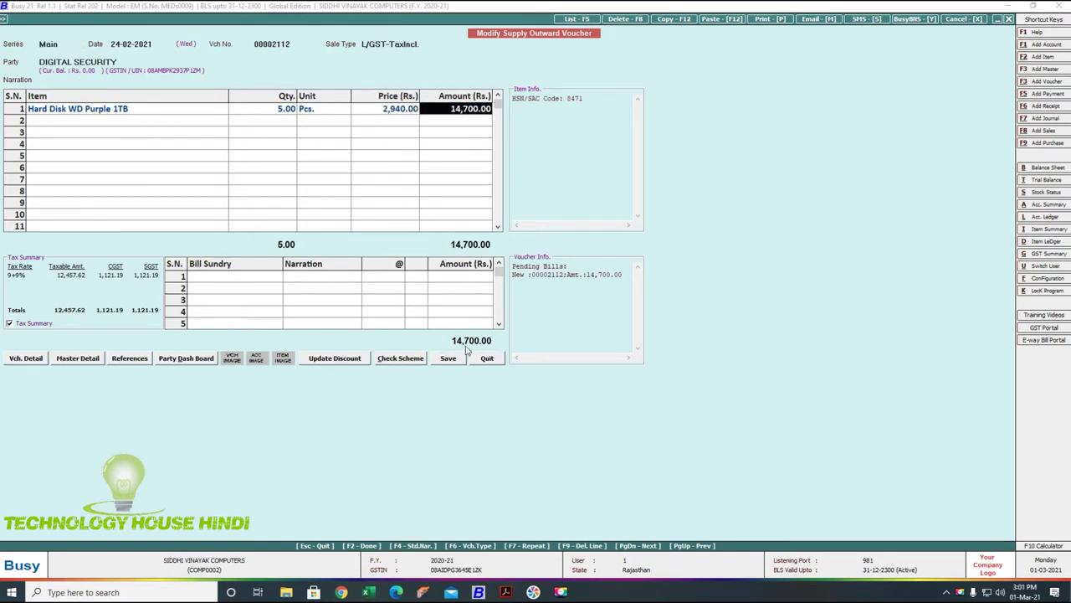
pyautogui.press('Escape')
pyautogui.press('Return')
pyautogui.press('Escape')
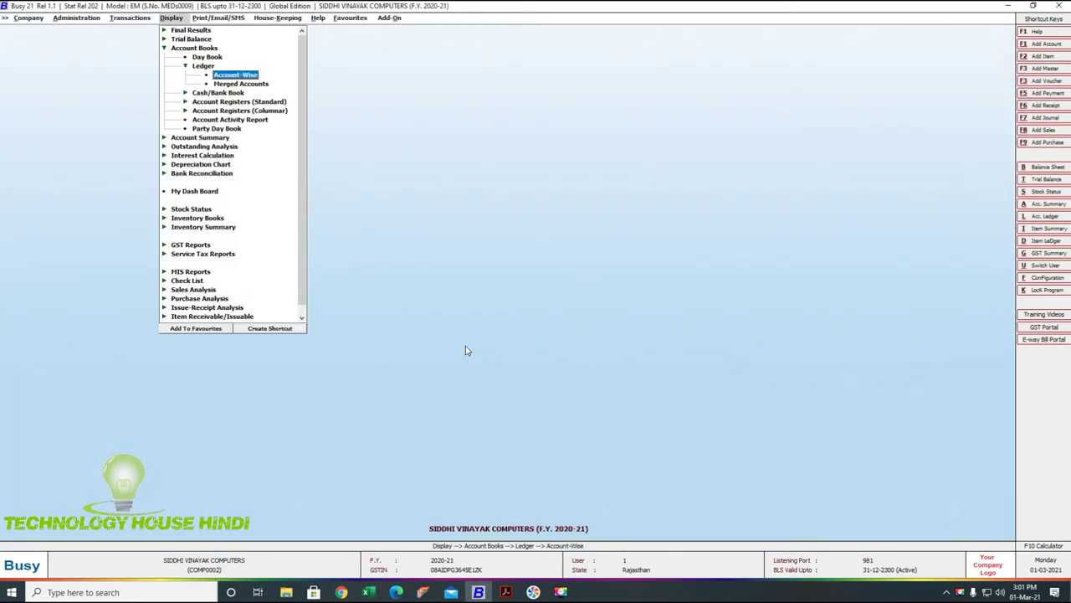
# Start a new receipt voucher dated 24/2 and accept the remaining header defaults up to the credit account line
pyautogui.press('Left')
pyautogui.press('Down')
pyautogui.press('Down')
pyautogui.press('Down')
pyautogui.press('Down')
pyautogui.press('Down')
pyautogui.press('Down')
pyautogui.press('Down')
pyautogui.press('Down')
pyautogui.press('Down')
pyautogui.press('Return')
pyautogui.write('24/2')
pyautogui.press('Return')
pyautogui.press('Return')
pyautogui.press('Return')
pyautogui.press('Return')
# Select DIGITAL SECURITY as the credit account and enter a credit of 14,700
pyautogui.write('dig')
pyautogui.press('Return')
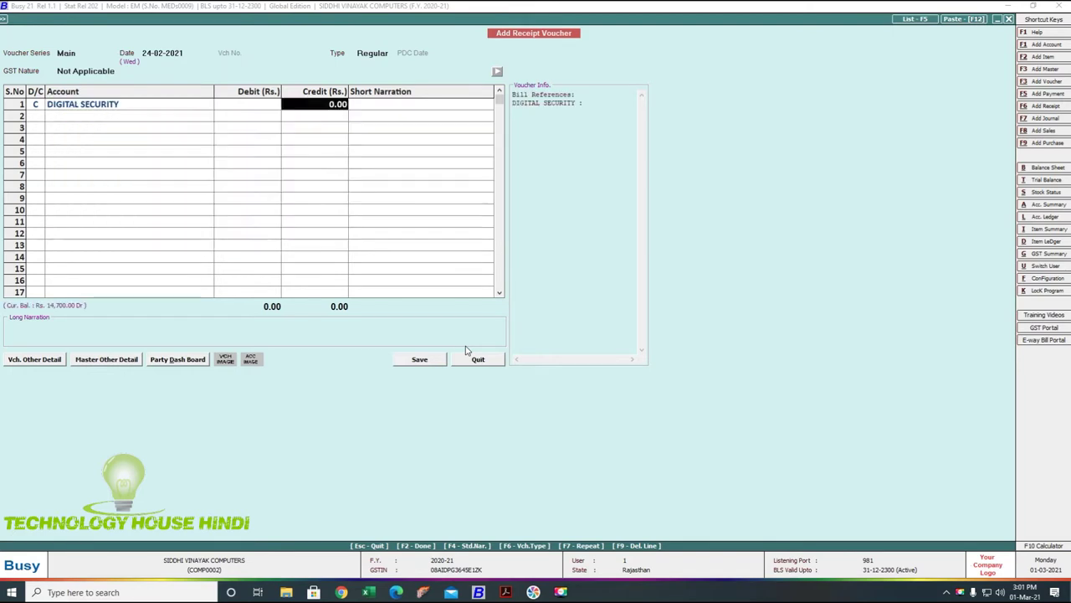
pyautogui.write('14700')
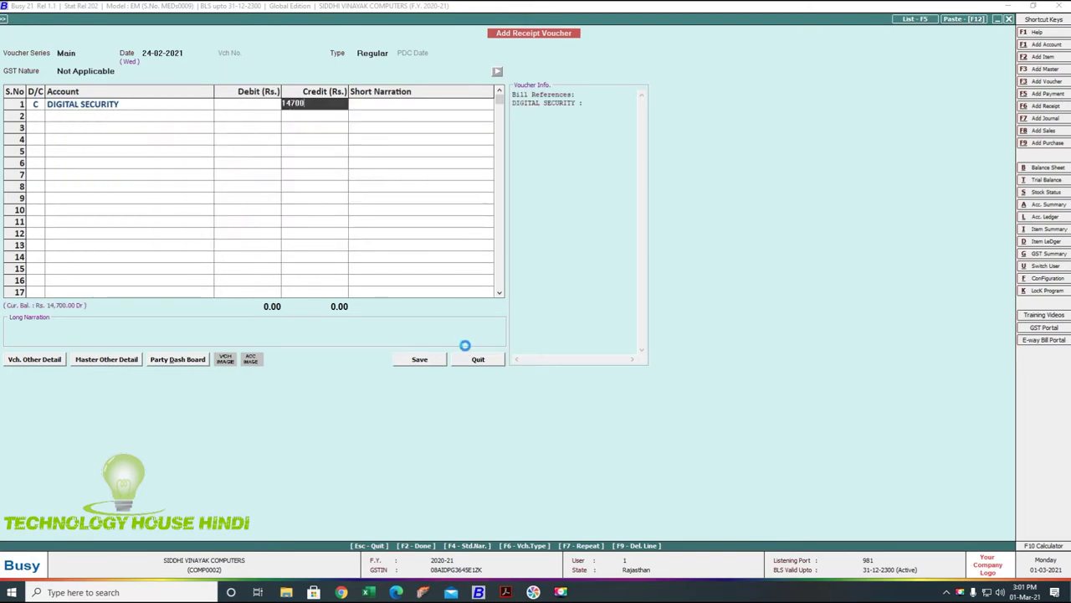
pyautogui.press('Return')
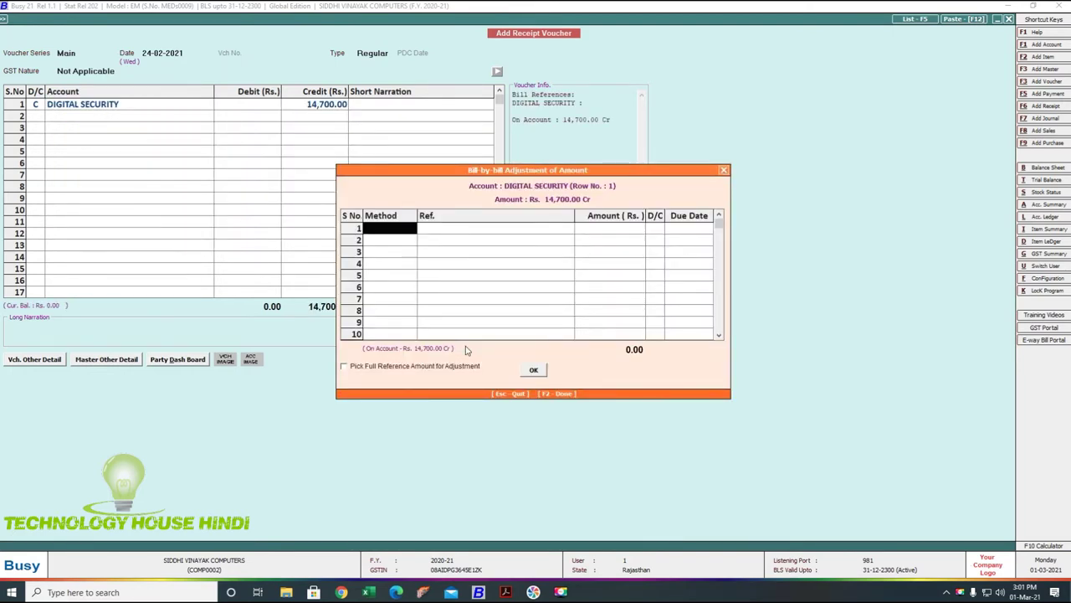
# Adjust the receipt amount against DIGITAL SECURITY's 14,700 bill due on 24-02-2021, and continue to the debit line
pyautogui.press('Return')
pyautogui.press('Down')
pyautogui.press('Down')
pyautogui.press('Down')
pyautogui.press('Down')
pyautogui.press('Down')
pyautogui.press('Down')
pyautogui.press('Down')
pyautogui.press('Down')
pyautogui.press('Down')
pyautogui.press('Down')
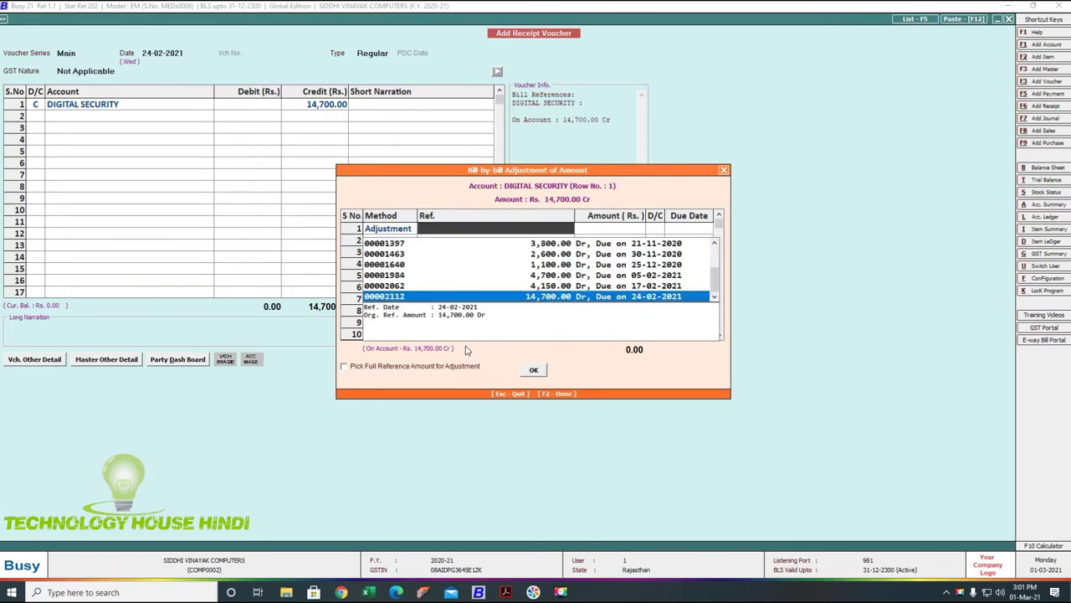
pyautogui.press('Return')
pyautogui.press('Return')
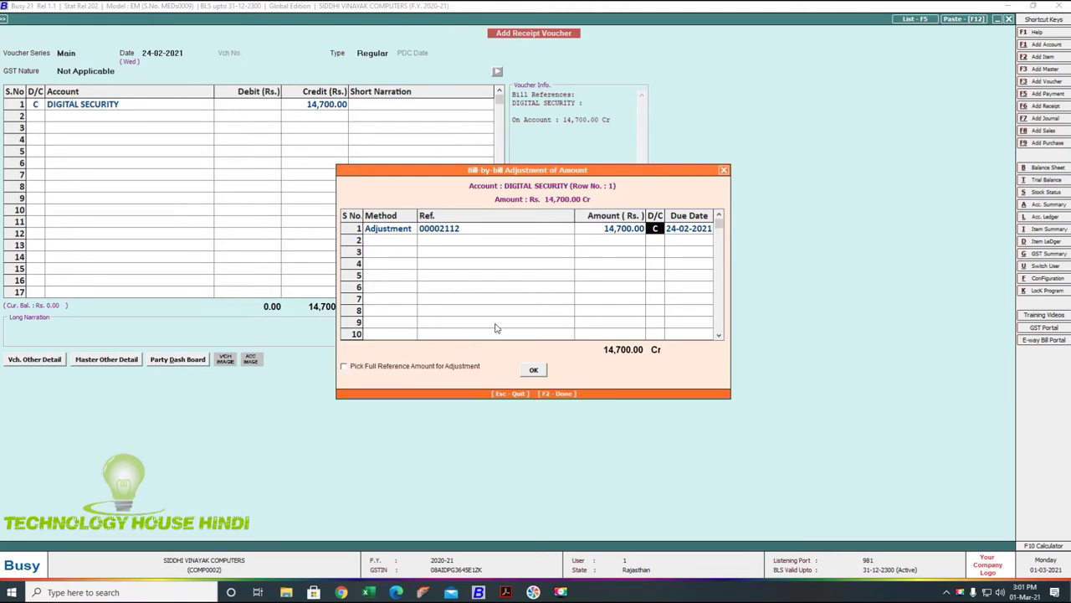
pyautogui.click(538, 374)
pyautogui.press('Return')
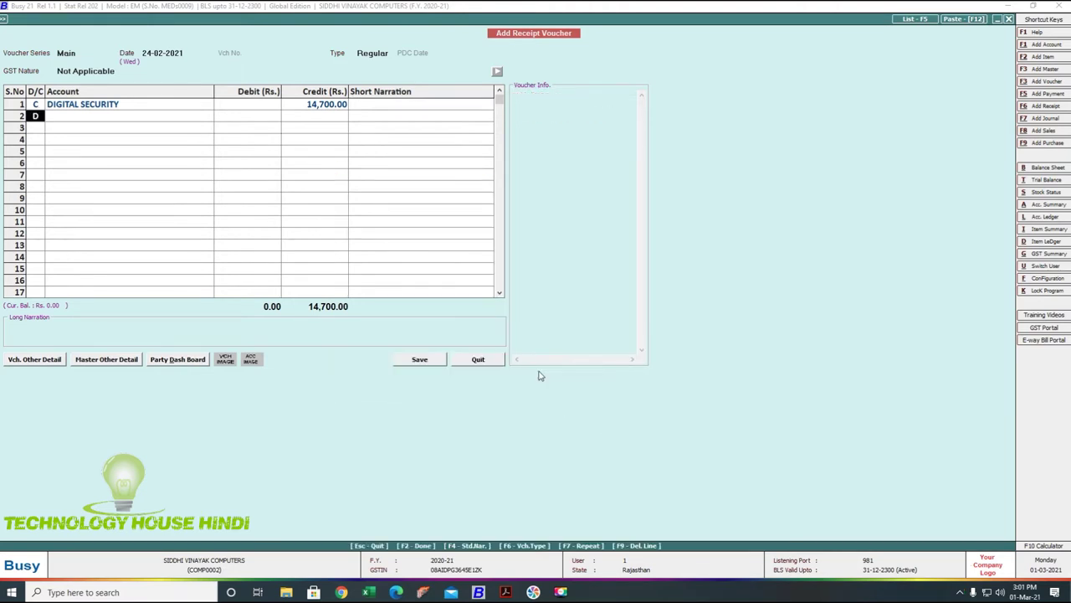
# Set INDUSIND BANK as the debit account on the second line, accepting the 14,700 debit amount
pyautogui.press('Return')
pyautogui.write('cas')
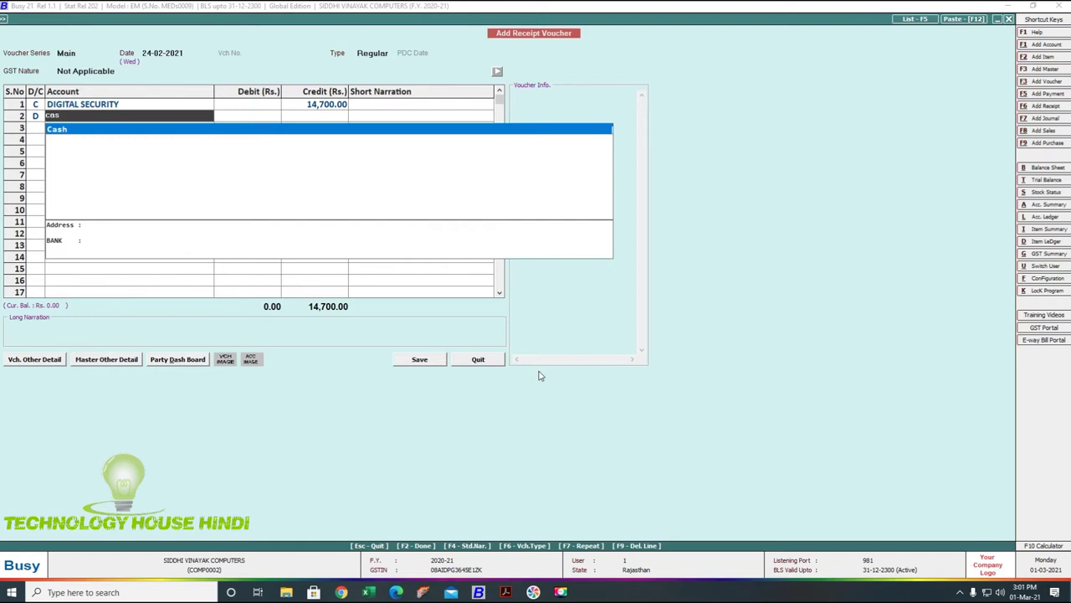
pyautogui.press('Return')
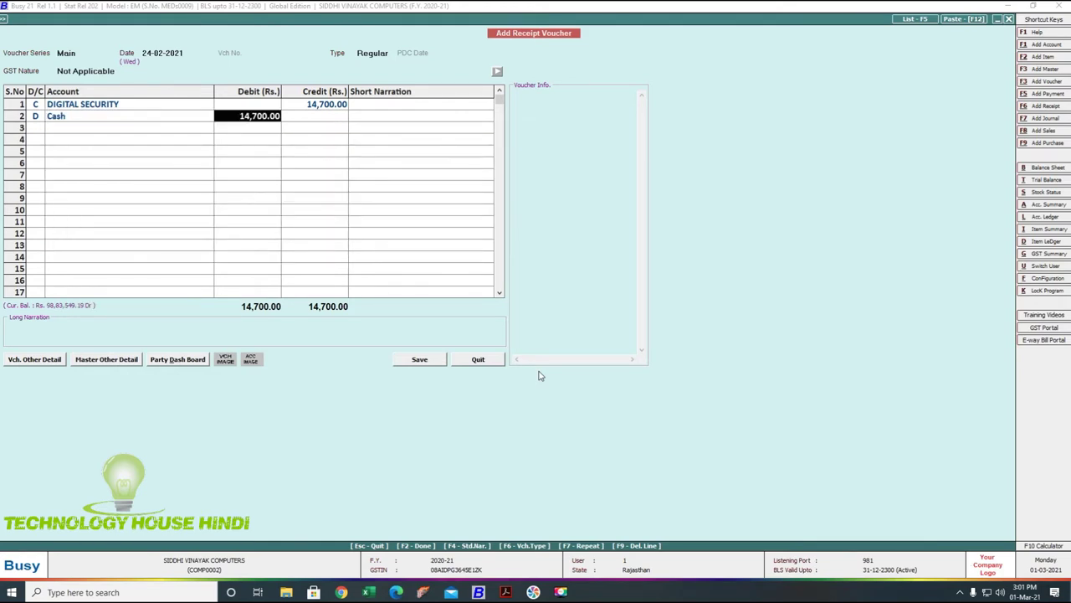
pyautogui.hotkey('shift', 'Tab')
pyautogui.write('ind')
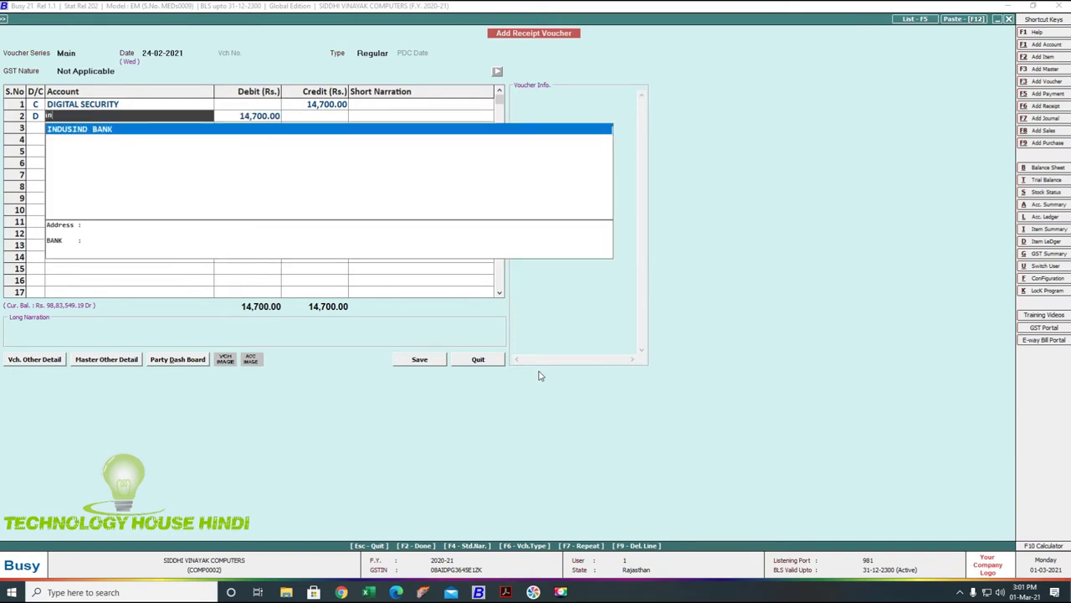
pyautogui.press('Return')
pyautogui.press('Return')
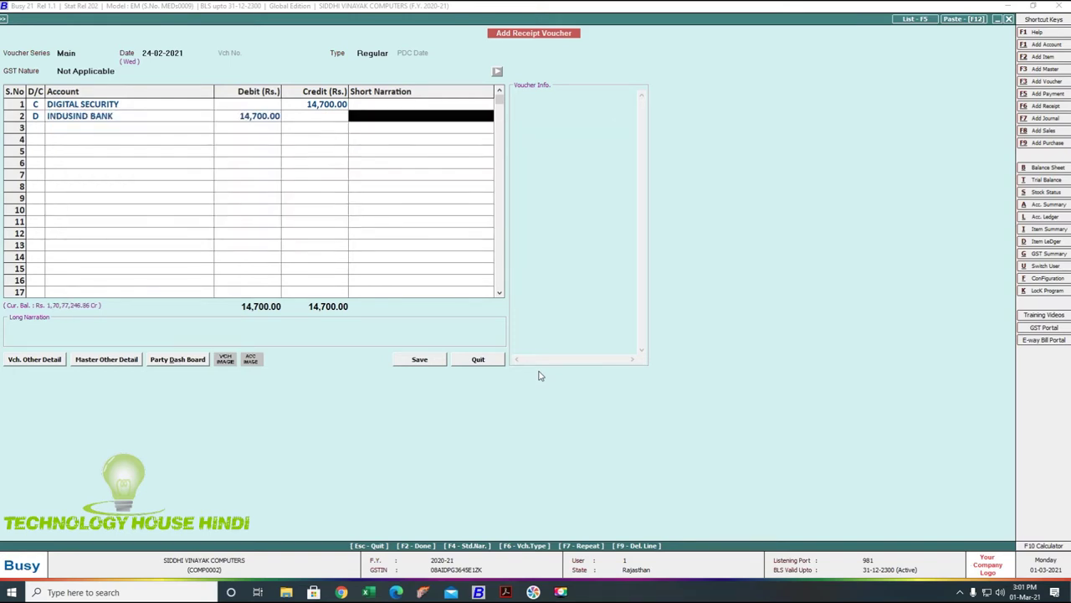
# Enter Neft as the short narration of the INDUSIND BANK line
pyautogui.write('chq')
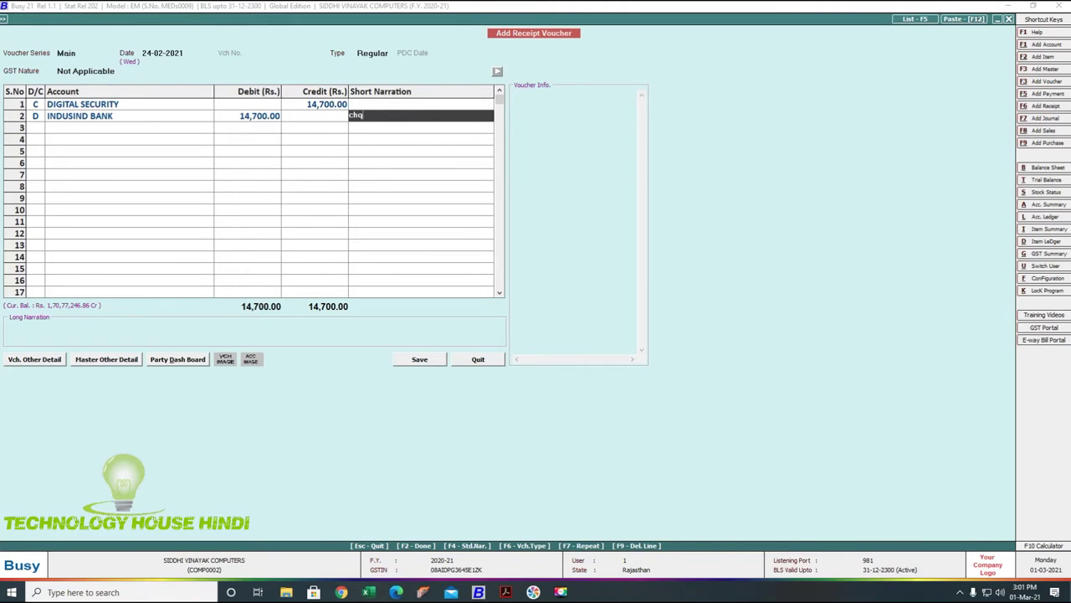
pyautogui.write(' n')
pyautogui.press('BackSpace')
pyautogui.press('BackSpace')
pyautogui.write('neft')
pyautogui.press('Return')
pyautogui.press('Escape')
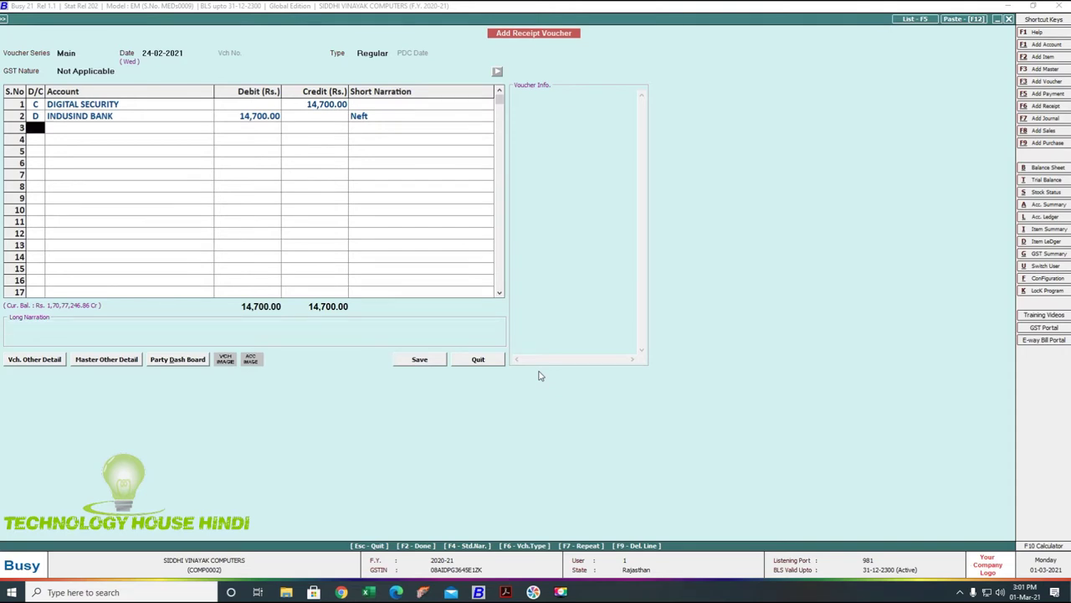
pyautogui.press('Escape')
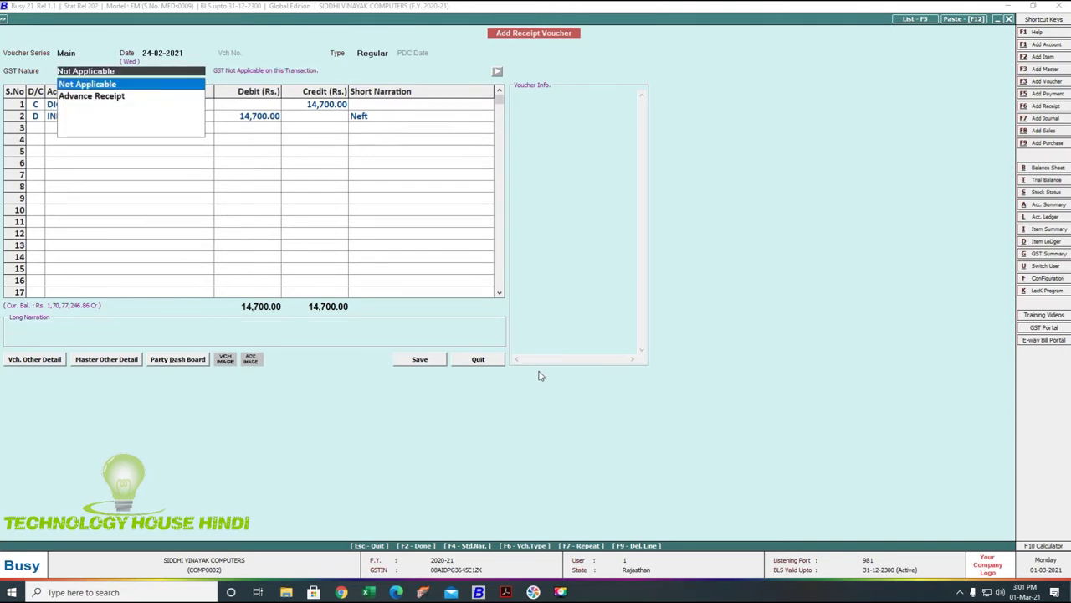
pyautogui.press('Escape')
pyautogui.press('Escape')
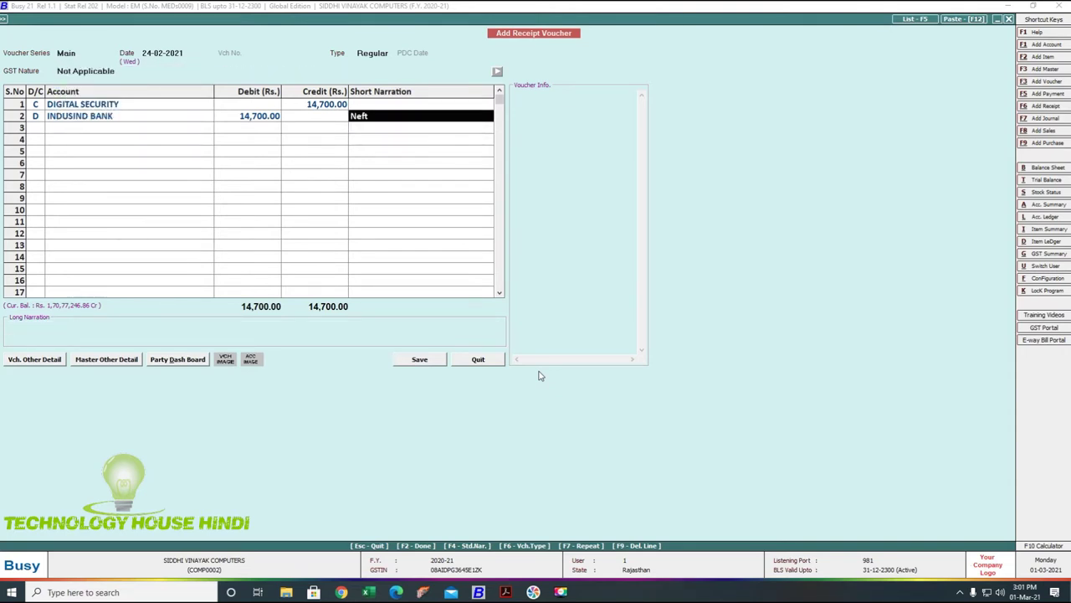
pyautogui.press('Escape')
pyautogui.press('Escape')
pyautogui.press('Return')
pyautogui.press('Return')
pyautogui.press('Return')
pyautogui.press('Return')
pyautogui.press('Escape')
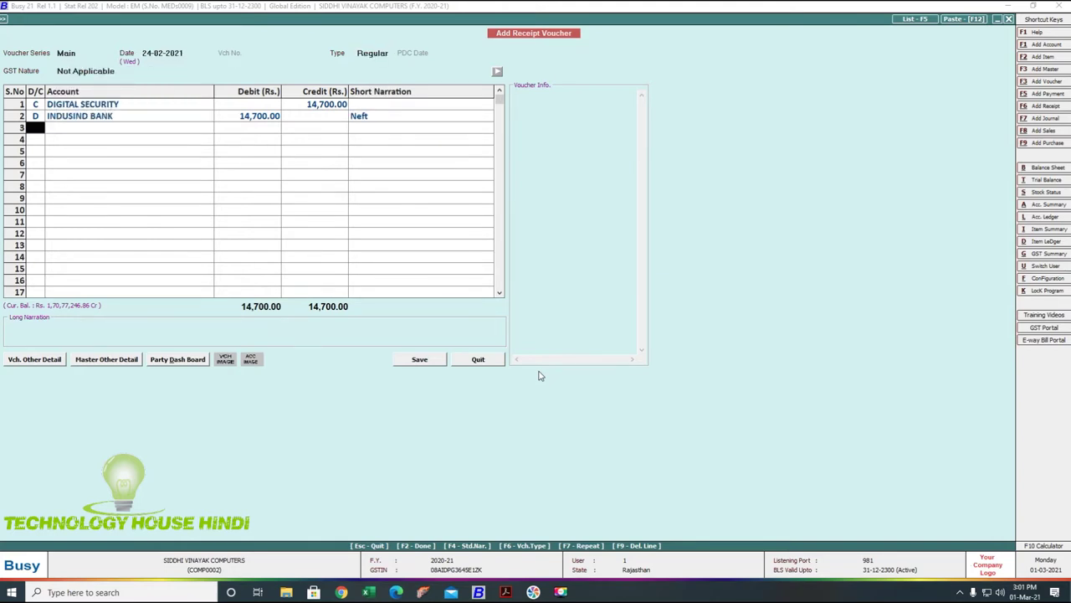
# Replace the INDUSIND BANK line's short narration with "by chq" and save the receipt voucher
pyautogui.click(395, 118)
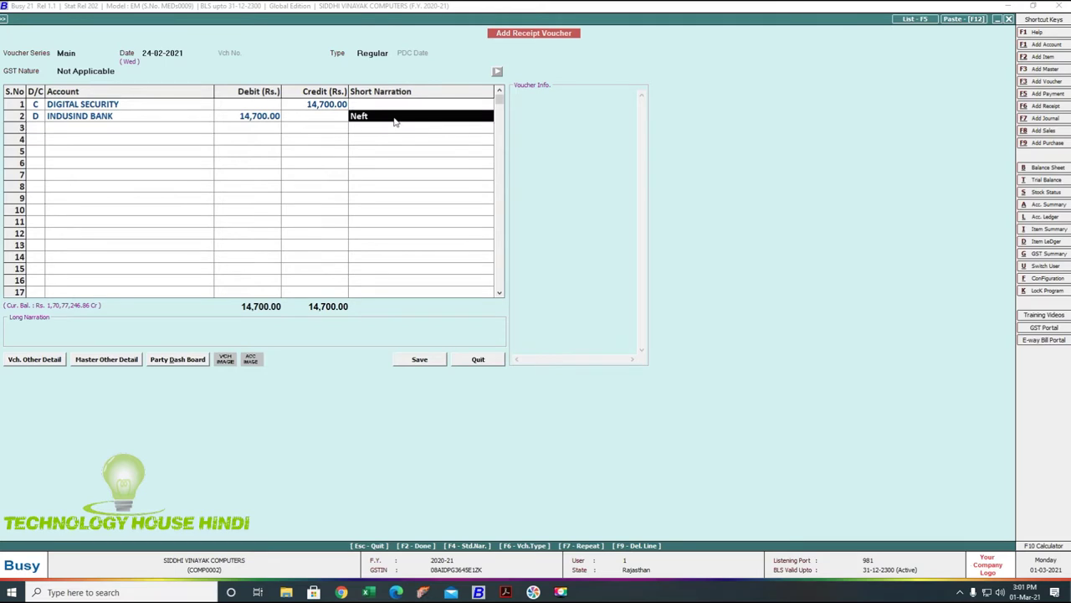
pyautogui.press('Escape')
pyautogui.click(395, 121)
pyautogui.write('by chq')
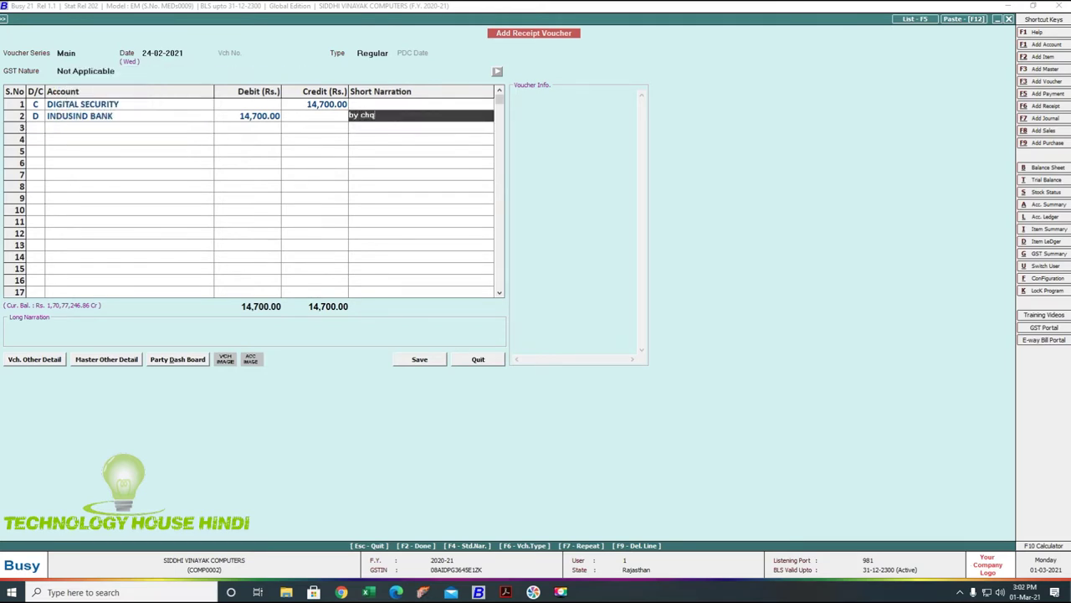
pyautogui.click(420, 359)
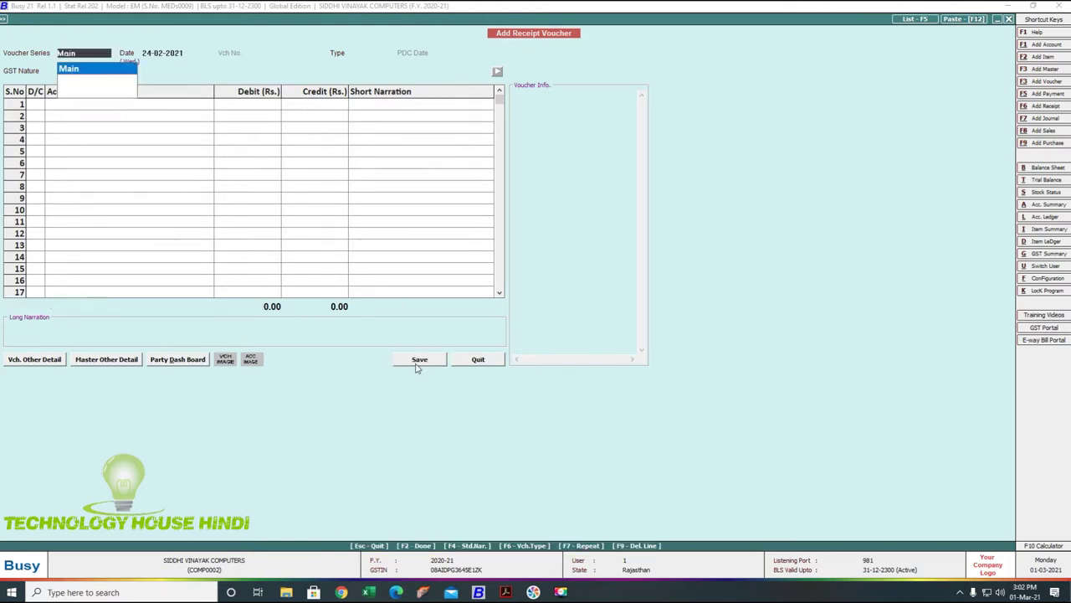
# Switch to the bank statement in Acrobat and examine the 23 Feb 2021 Indus MobileCredit entry of 30,000
pyautogui.click(534, 592)
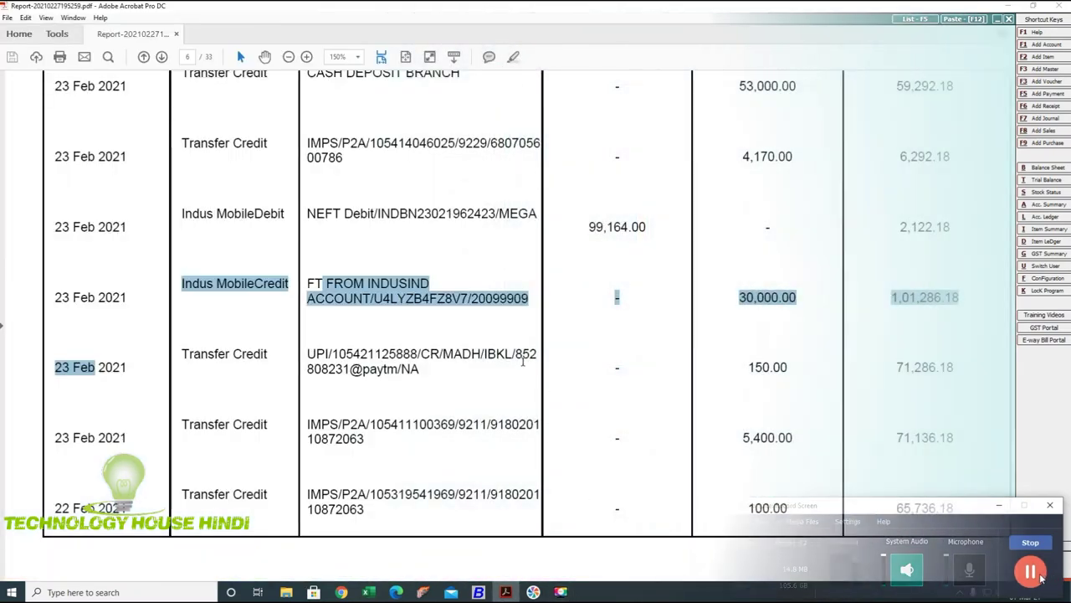
pyautogui.click(473, 319)
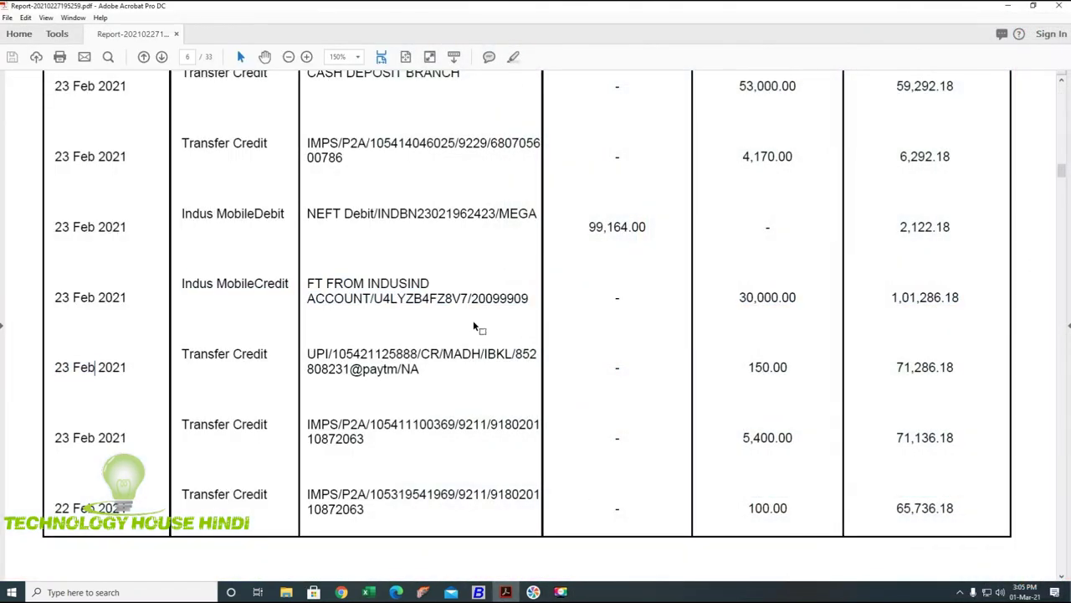
pyautogui.moveTo(217, 283); pyautogui.dragTo(764, 328)
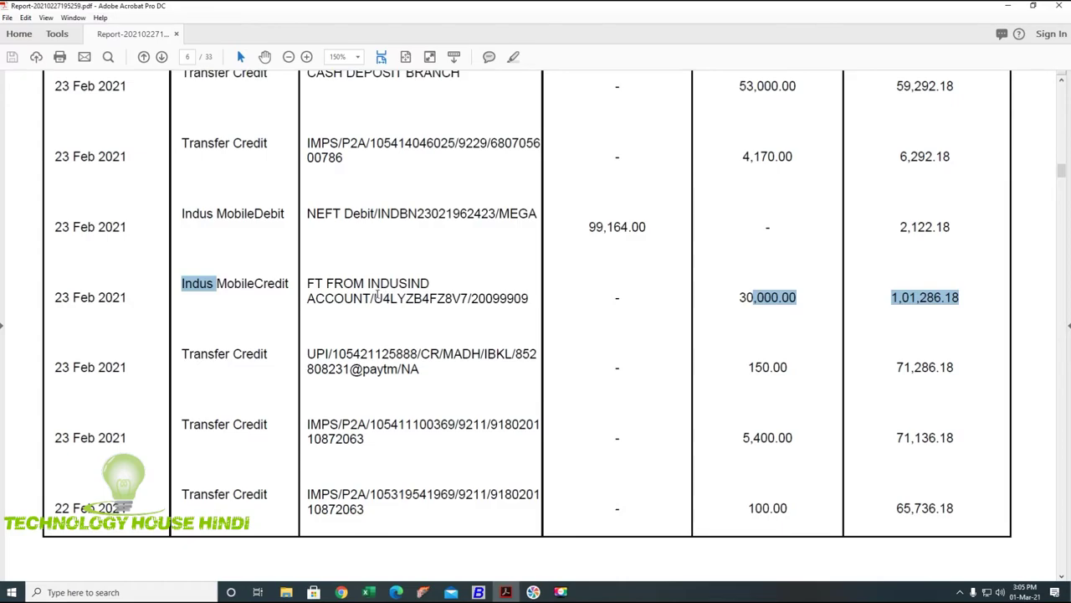
# Switch to Busy, review the account ledger of C P COMPUTERS AND SOLUTION, and return to the main menu
pyautogui.click(479, 592)
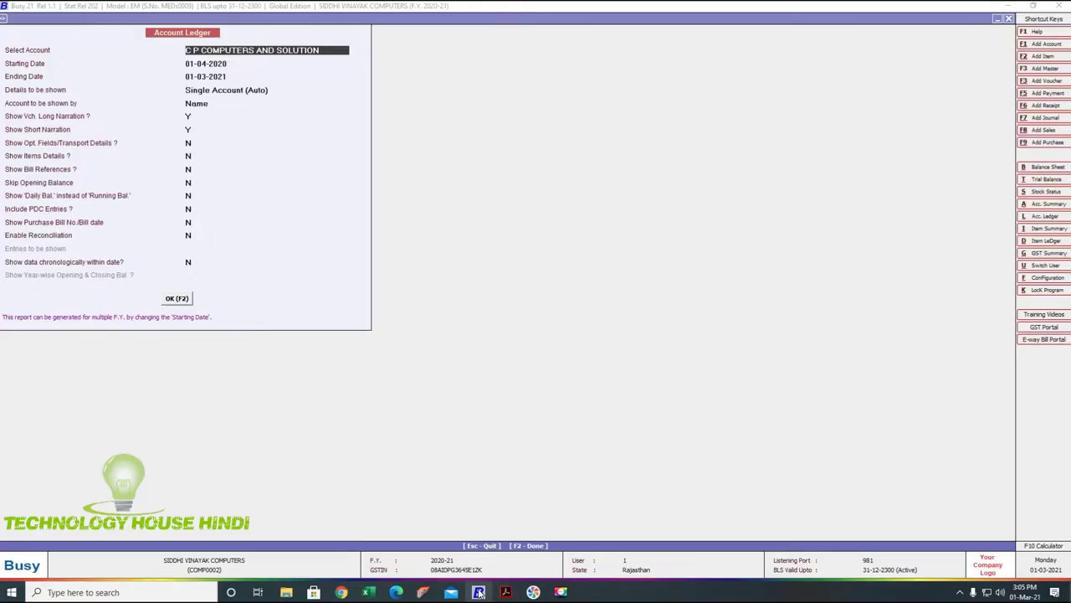
pyautogui.press('Return')
pyautogui.press('Return')
pyautogui.press('Return')
pyautogui.press('Return')
pyautogui.press('Return')
pyautogui.press('Return')
pyautogui.press('Return')
pyautogui.press('Return')
pyautogui.press('Return')
pyautogui.press('Return')
pyautogui.press('Return')
pyautogui.press('Return')
pyautogui.press('Return')
pyautogui.press('Return')
pyautogui.press('Return')
pyautogui.press('Return')
pyautogui.press('Return')
pyautogui.press('pagedown')
pyautogui.press('pagedown')
pyautogui.press('pagedown')
pyautogui.press('pagedown')
pyautogui.press('Escape')
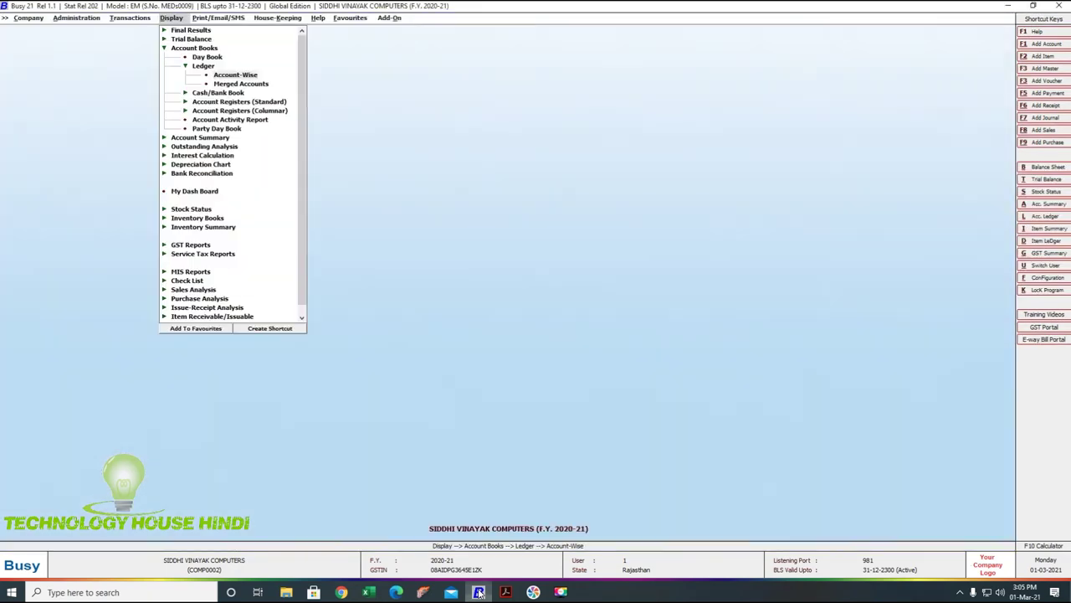
# Start a new receipt voucher, recheck the transfer in the bank statement, date the voucher 23-2, and accept the remaining header defaults
pyautogui.press('Left')
pyautogui.press('Return')
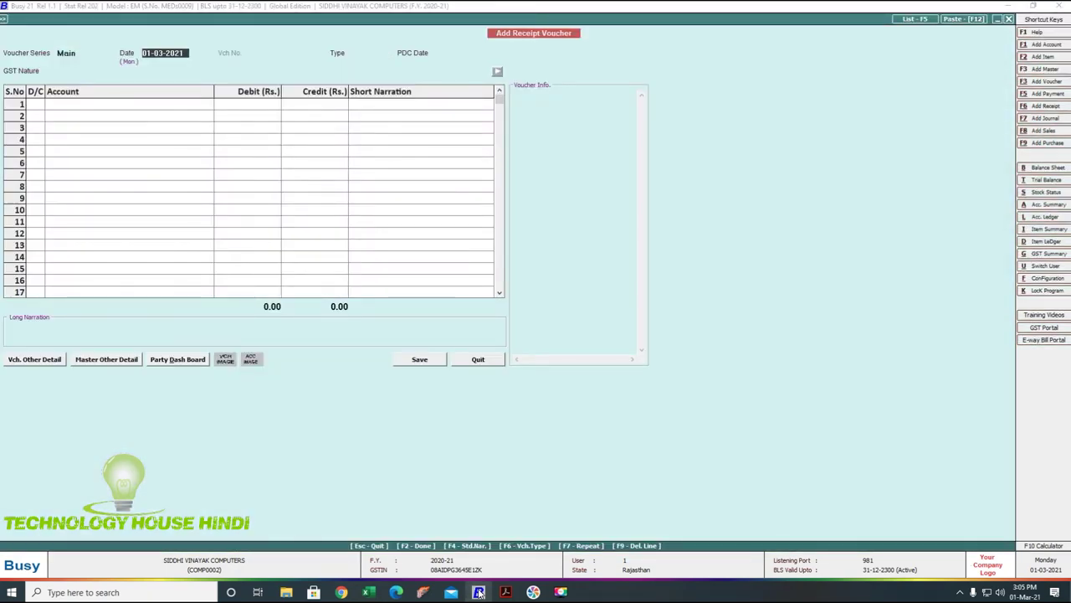
pyautogui.click(505, 592)
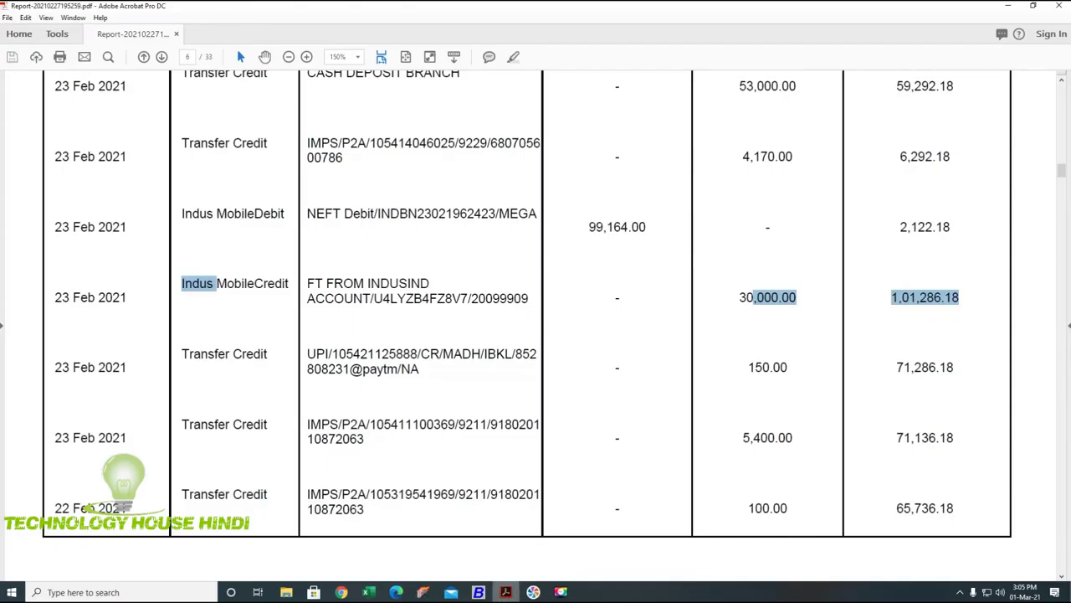
pyautogui.click(506, 593)
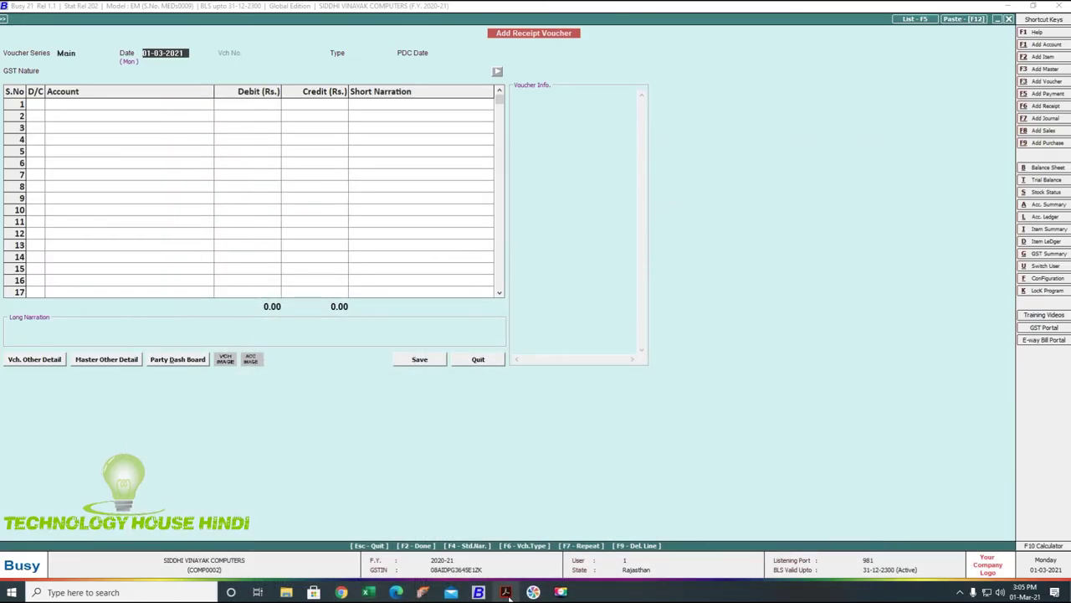
pyautogui.write('23-2')
pyautogui.press('Return')
pyautogui.press('Return')
pyautogui.press('Return')
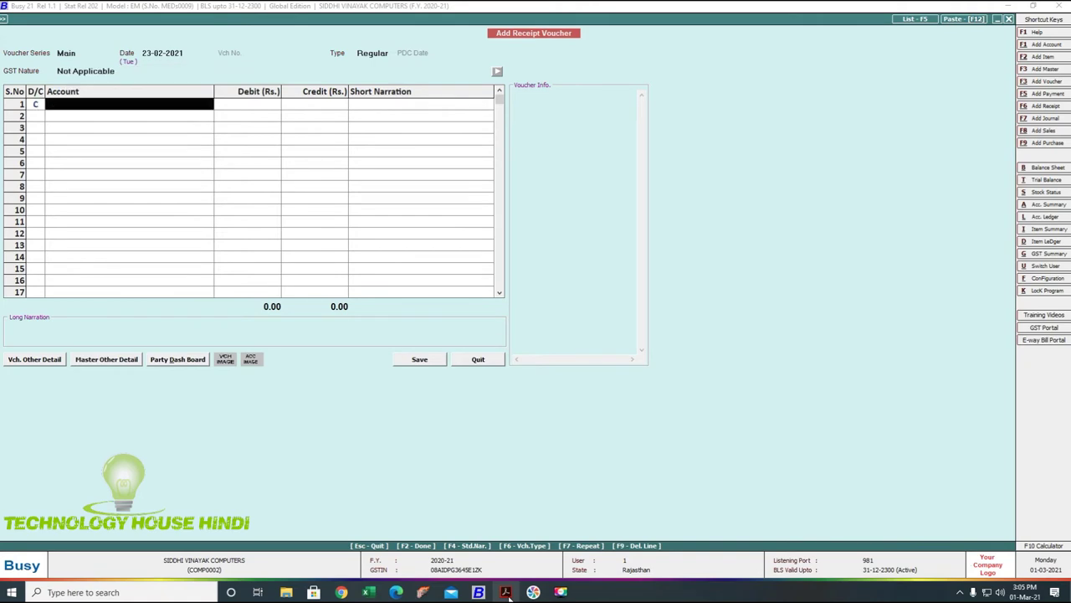
# Select C P COMPUTERS AND SOLUTION as the credit account and enter a credit of 30,000
pyautogui.write('c')
pyautogui.press('Down')
pyautogui.press('Return')
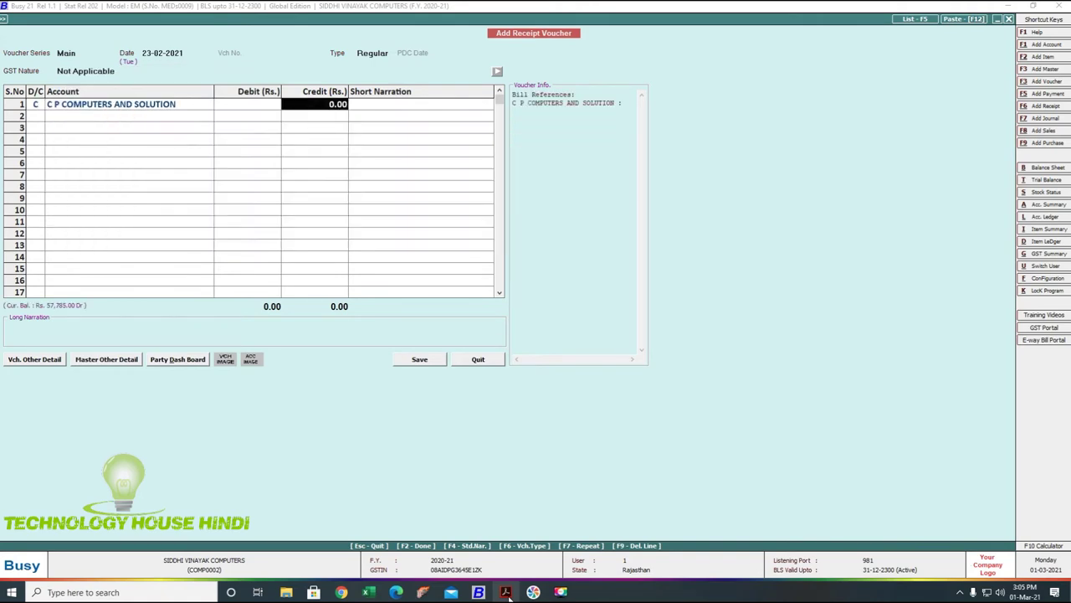
pyautogui.write('30000')
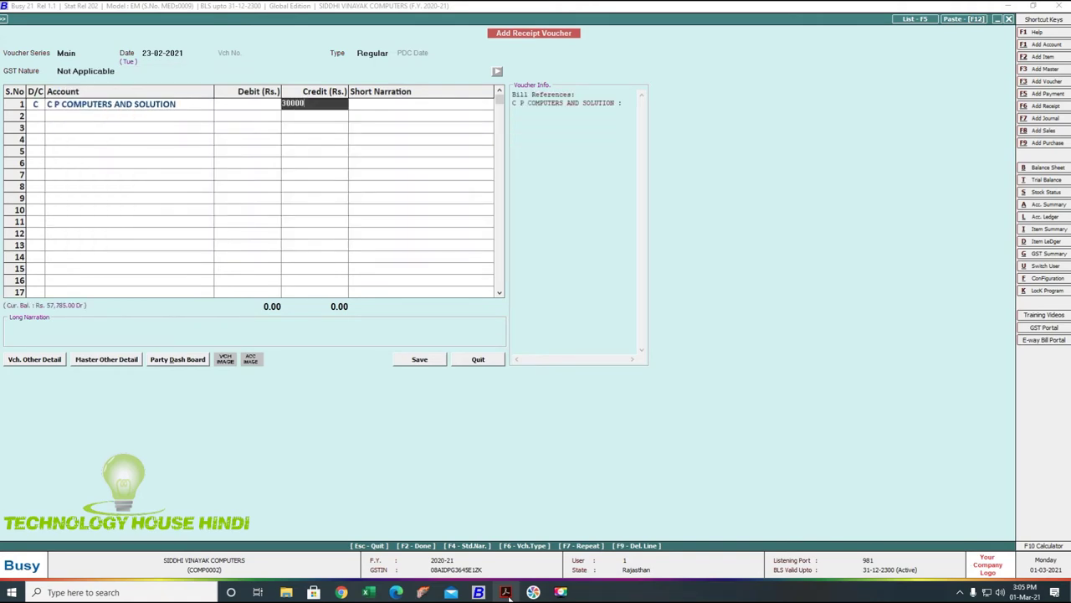
pyautogui.press('Return')
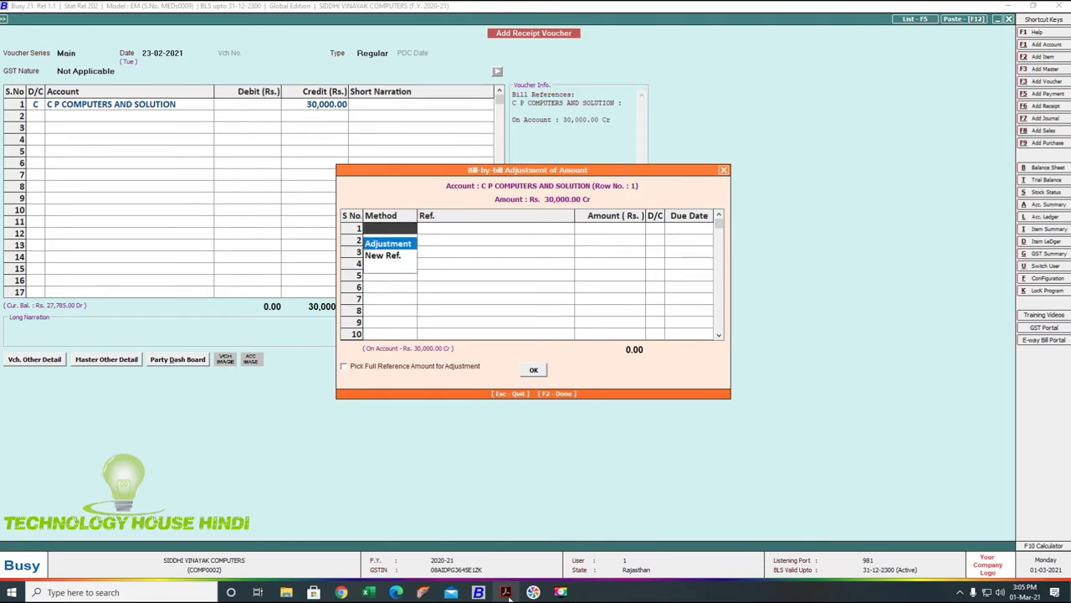
pyautogui.press('Return')
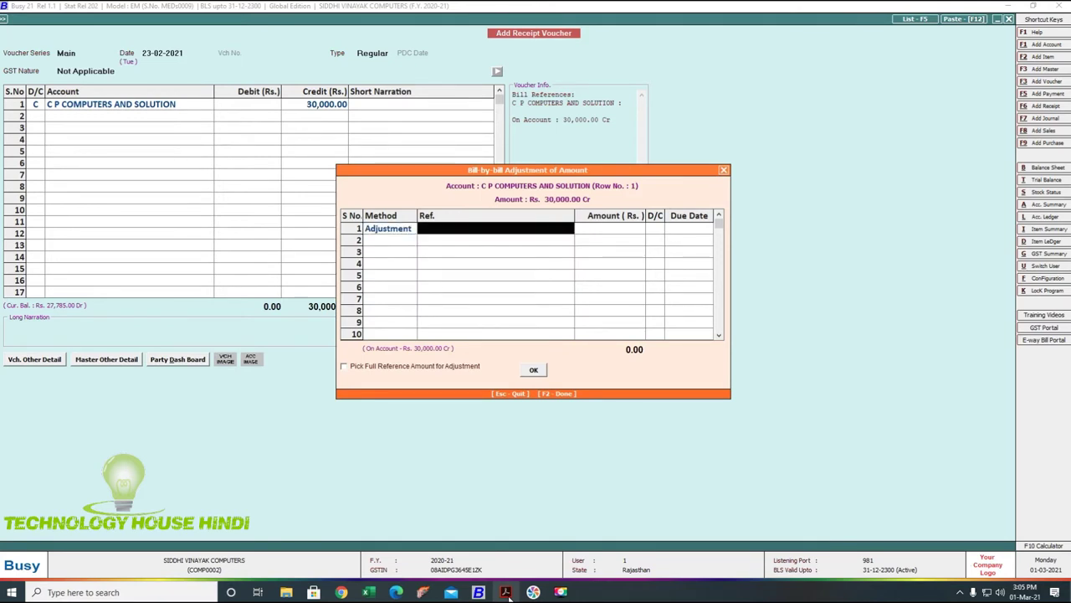
pyautogui.hotkey('shift', 'Tab')
pyautogui.press('Return')
pyautogui.press('Return')
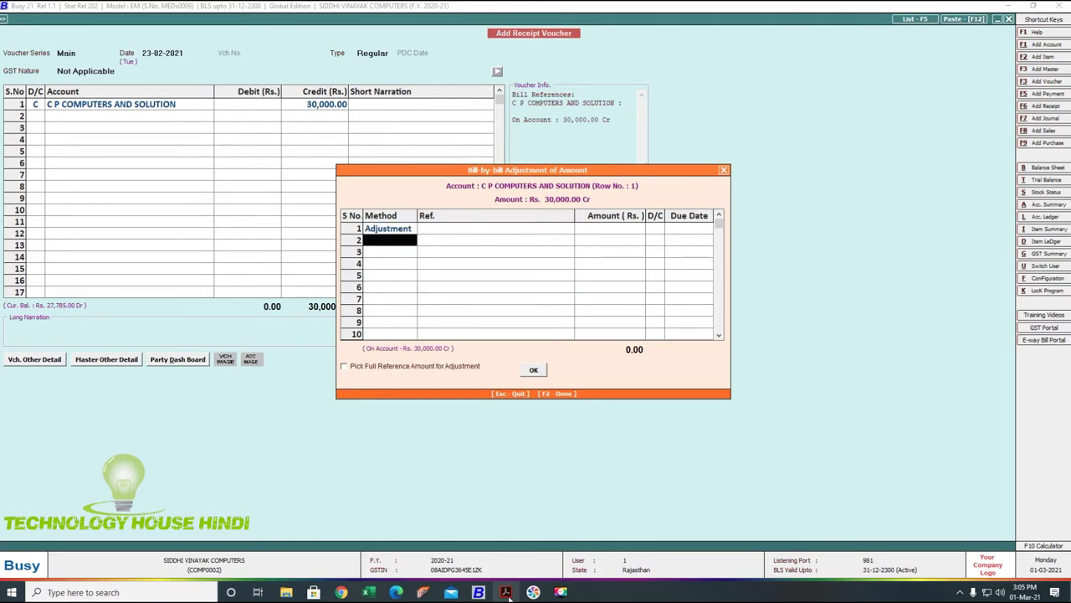
# Change the first bill-by-bill row's method to New Ref. and enter 30000 as its reference
pyautogui.press('Up')
pyautogui.press('Down')
pyautogui.press('Return')
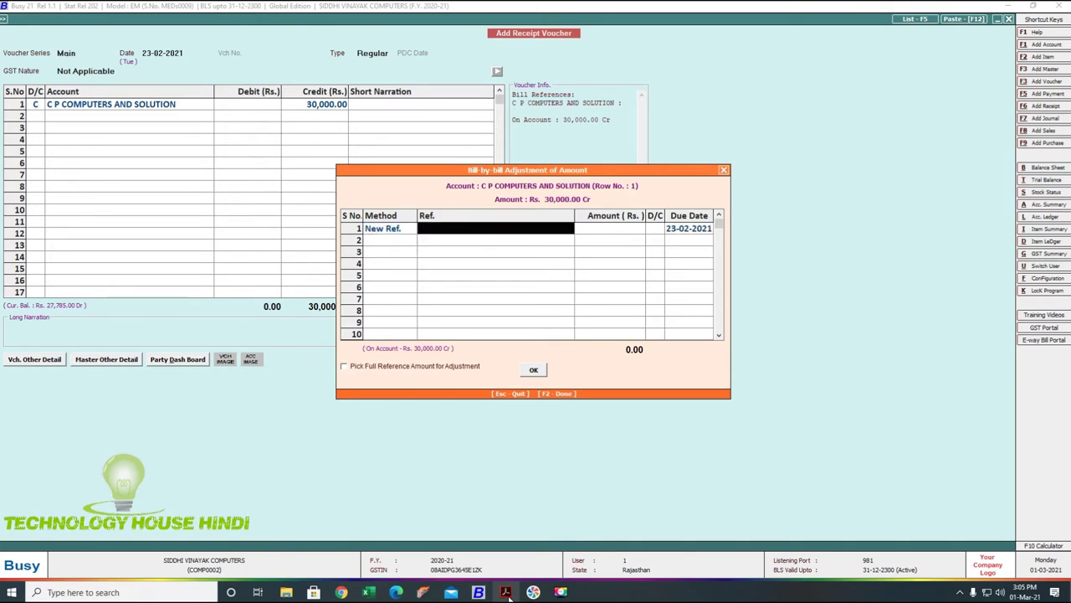
pyautogui.click(540, 369)
pyautogui.click(602, 322)
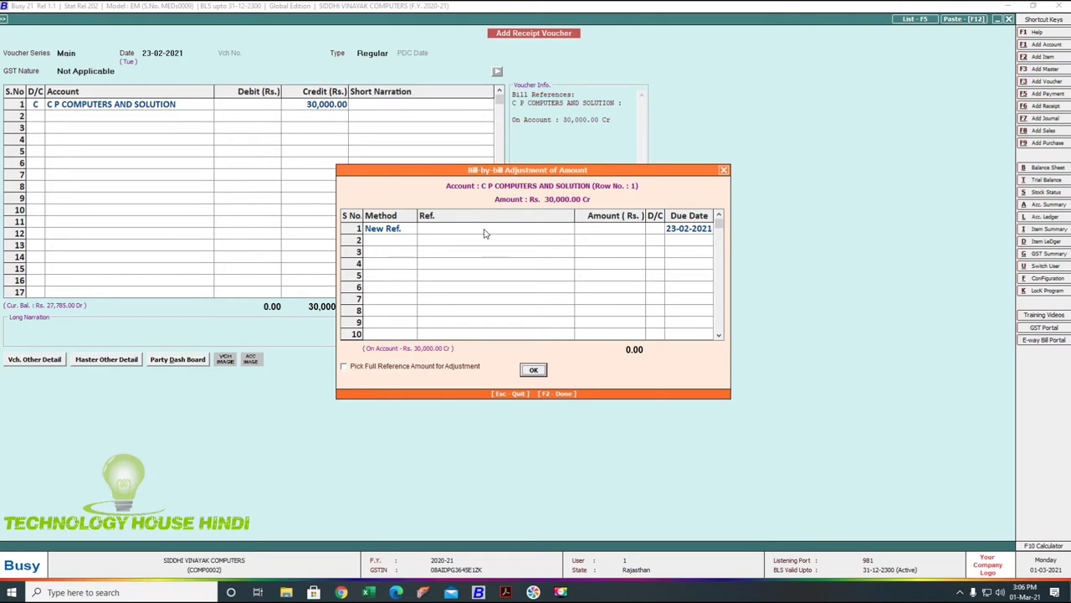
pyautogui.click(486, 228)
pyautogui.write('30000')
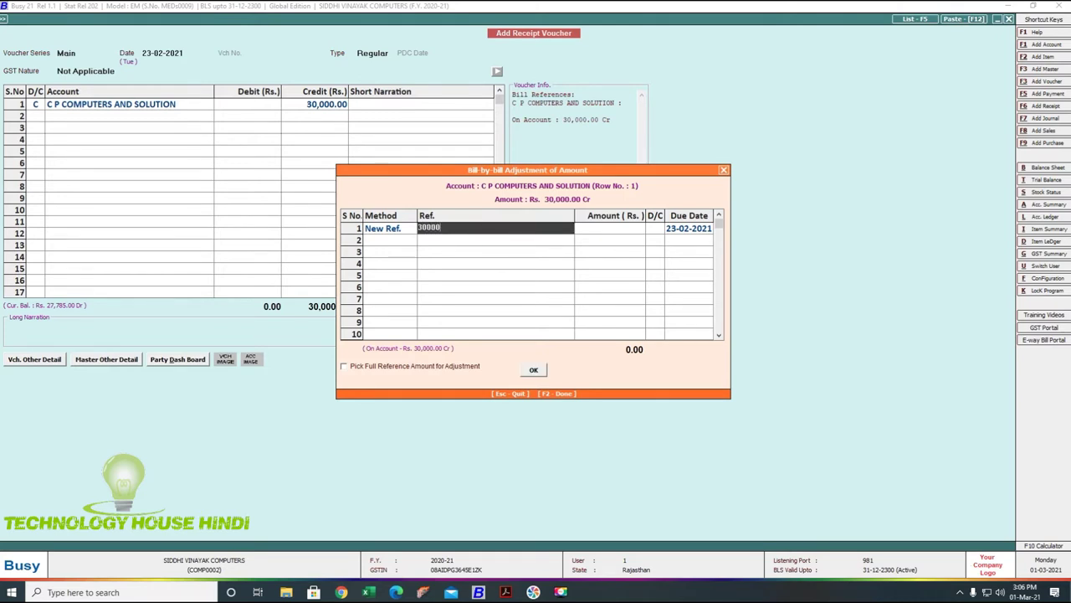
pyautogui.click(533, 370)
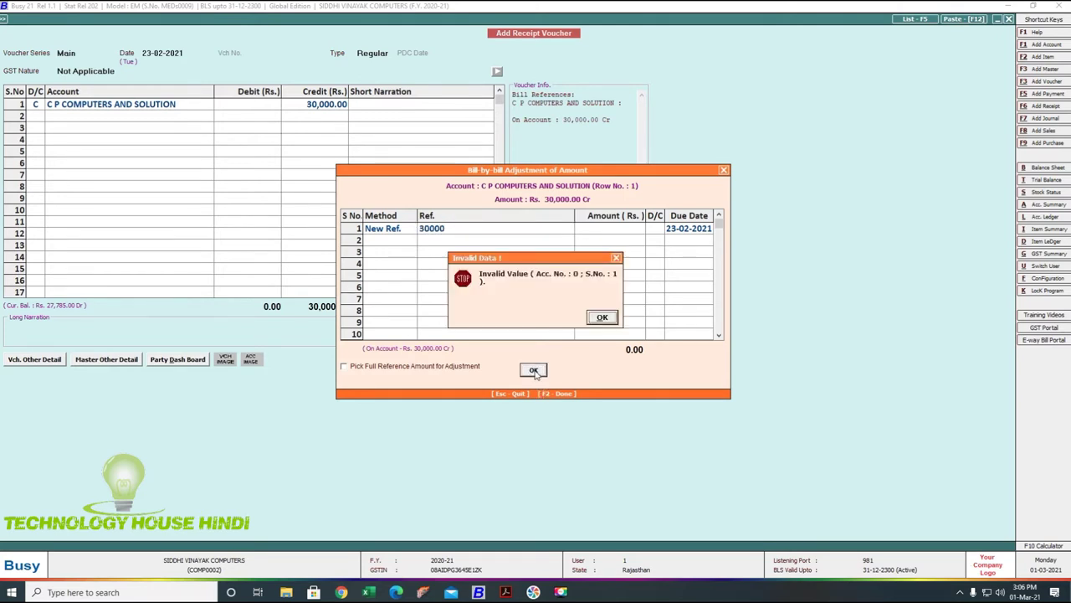
pyautogui.click(602, 318)
# Set the new reference's amount to 30,000 and confirm the bill-by-bill adjustment
pyautogui.click(606, 232)
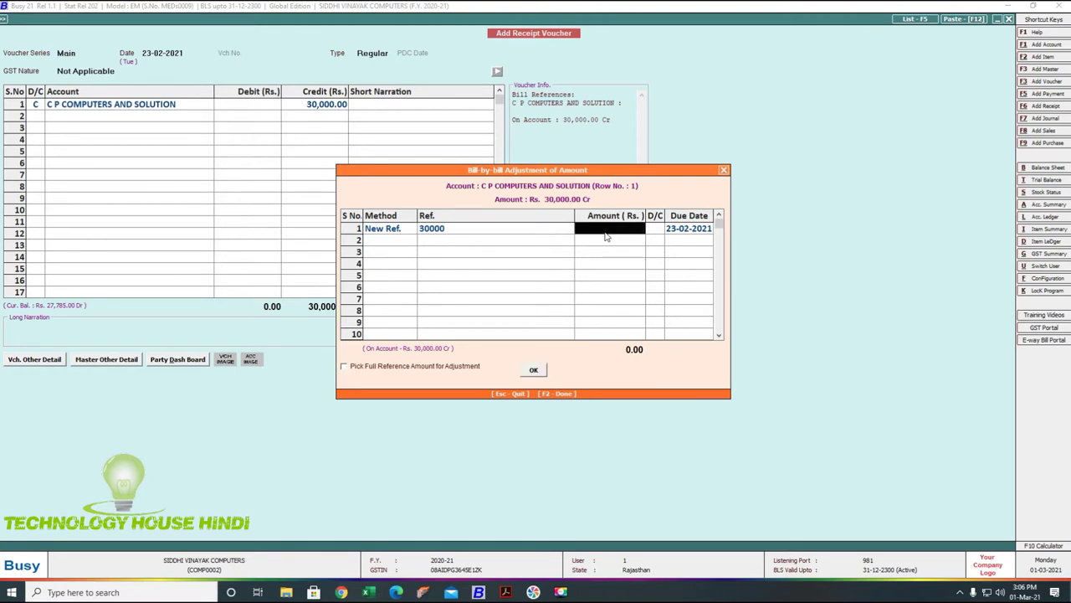
pyautogui.write('30000')
pyautogui.press('Return')
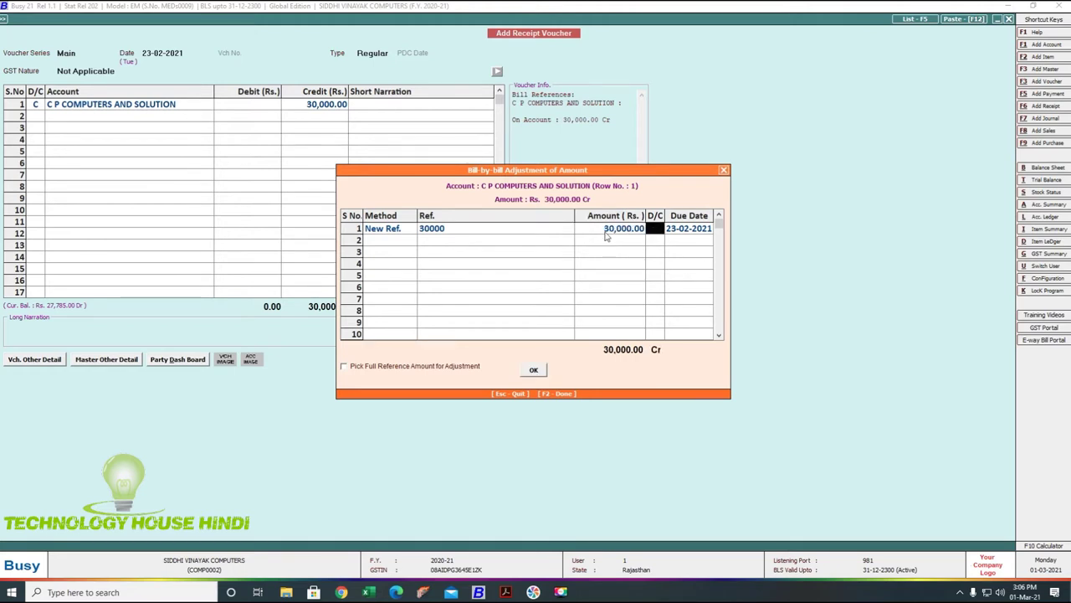
pyautogui.click(534, 373)
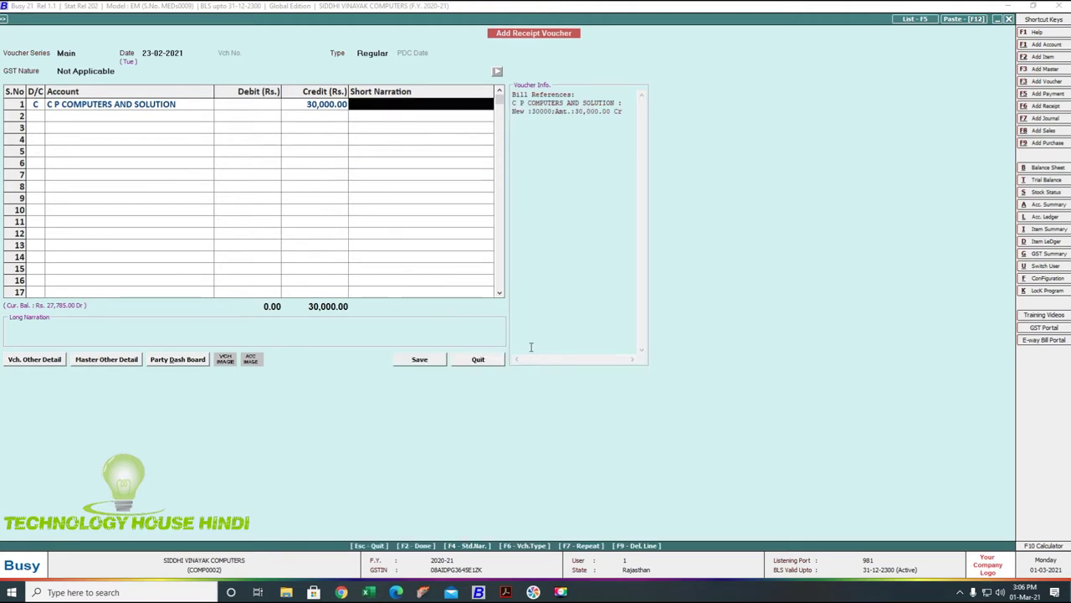
# Accept INDUSIND BANK as the debit account on the second line for the 30,000 receipt
pyautogui.press('Return')
pyautogui.press('Return')
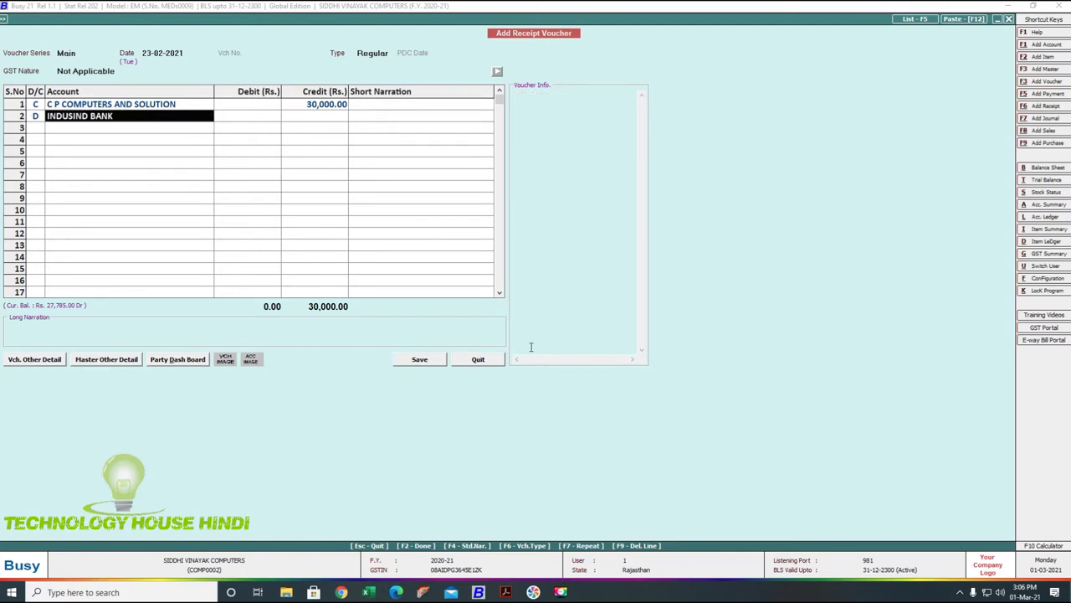
pyautogui.press('Return')
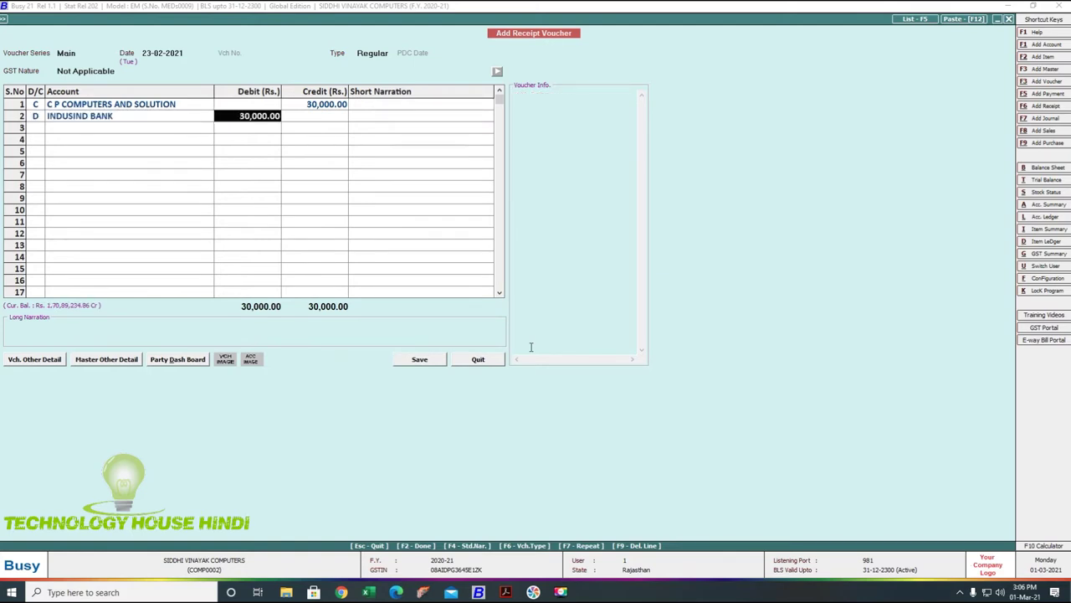
# Enter Neft as the short narration on the INDUSIND BANK debit line
pyautogui.press('Return')
pyautogui.write('neft')
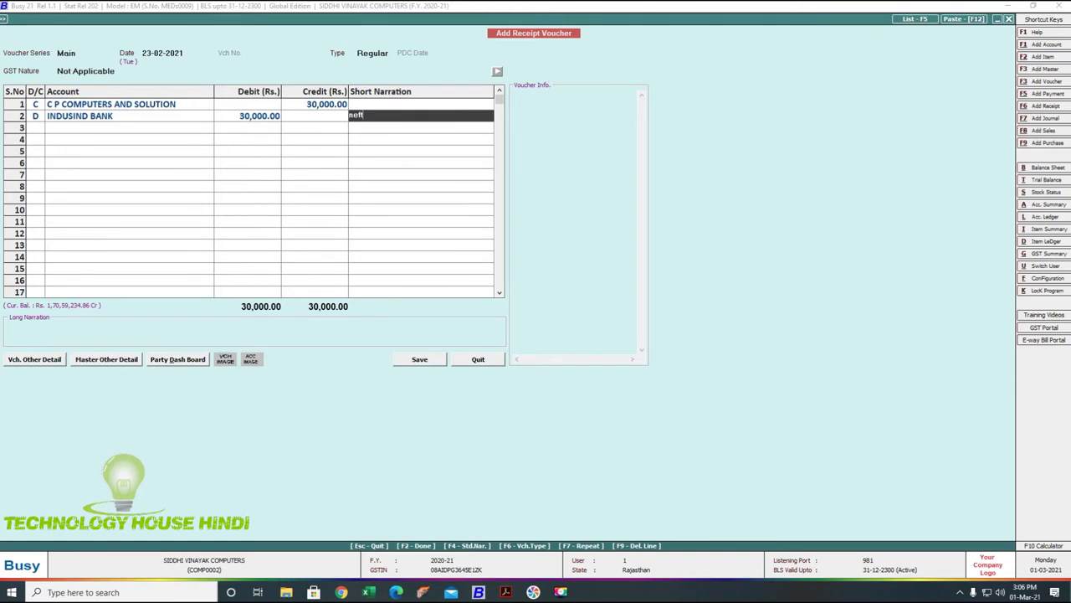
pyautogui.press('Return')
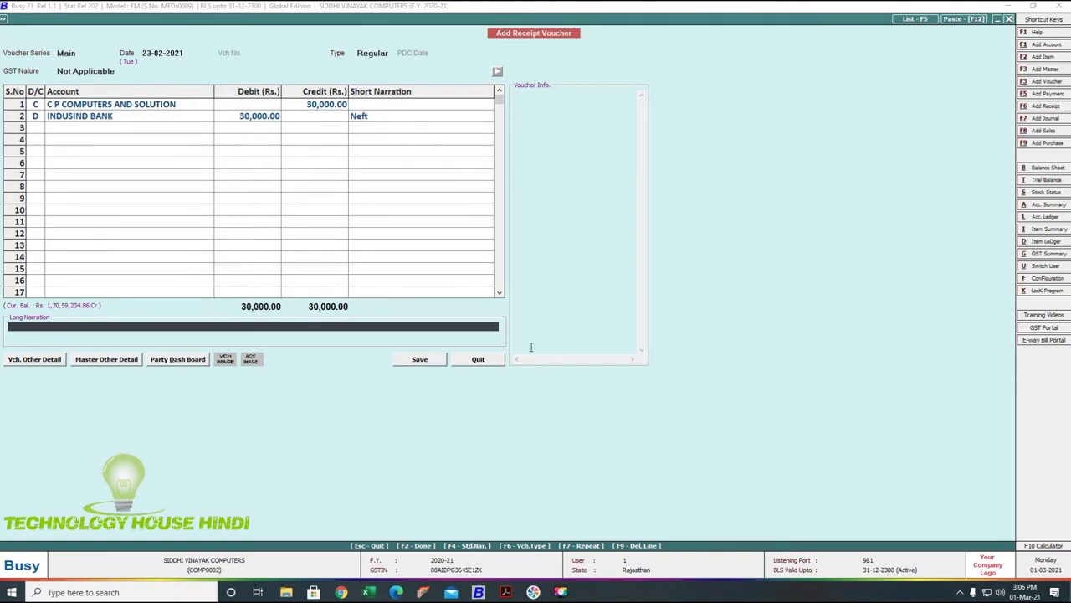
# Change the debit account on the second line to Cash and select that line's short narration
pyautogui.click(131, 118)
pyautogui.write('cash')
pyautogui.press('Return')
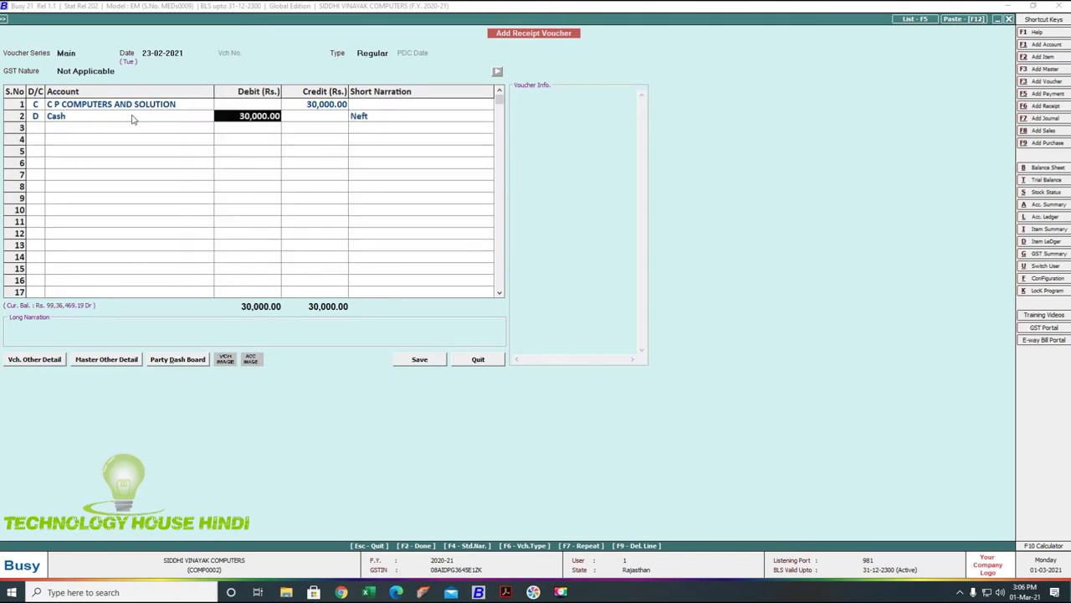
pyautogui.click(397, 117)
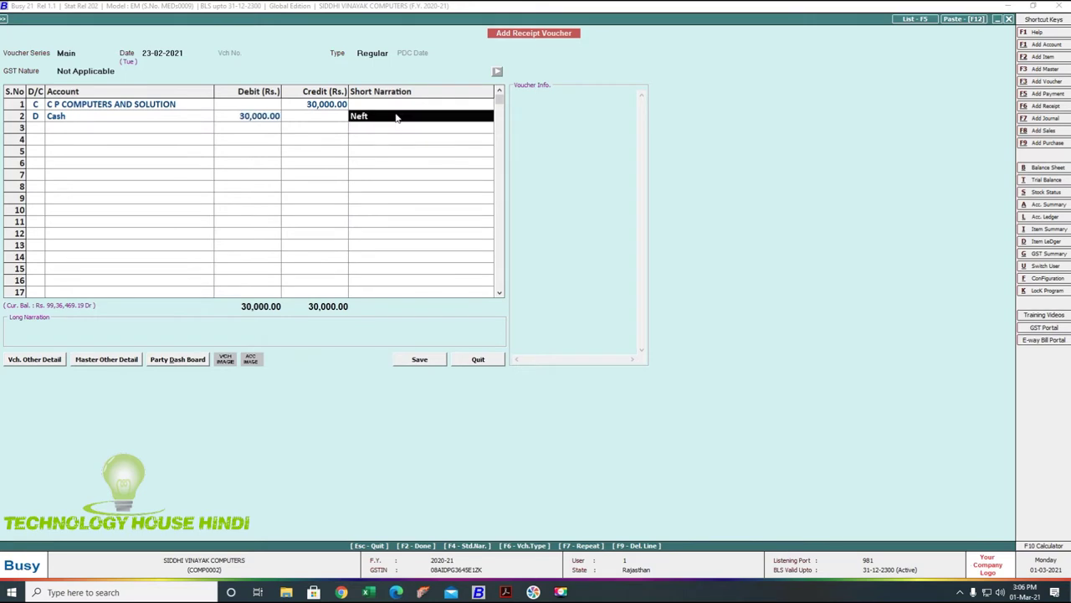
# Set the second line's debit account back to INDUSIND BANK and save the receipt voucher
pyautogui.hotkey('shift', 'Tab')
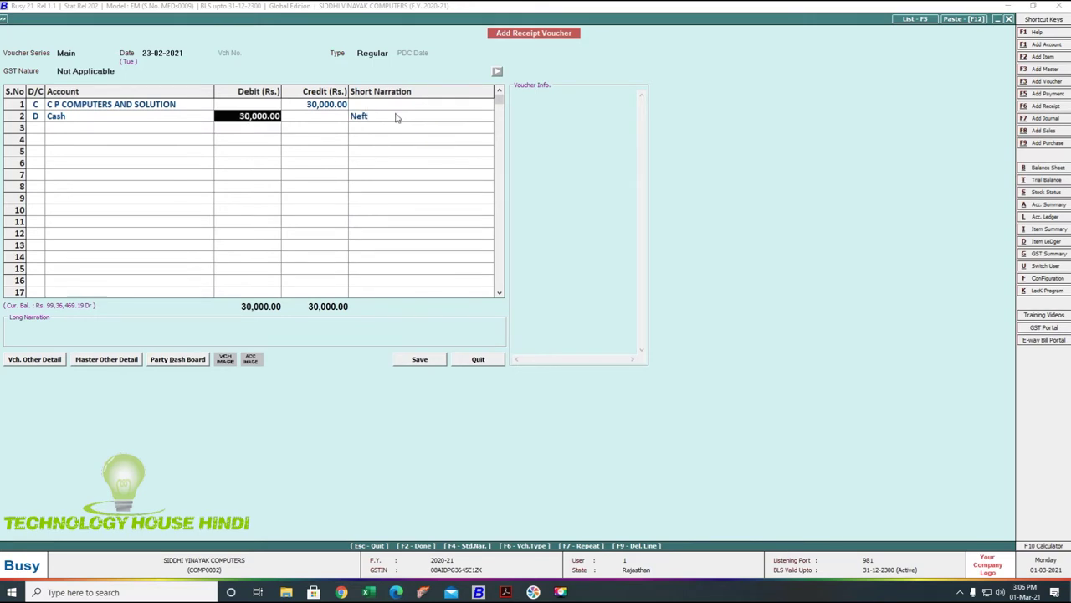
pyautogui.hotkey('shift', 'Tab')
pyautogui.write('ind')
pyautogui.press('Return')
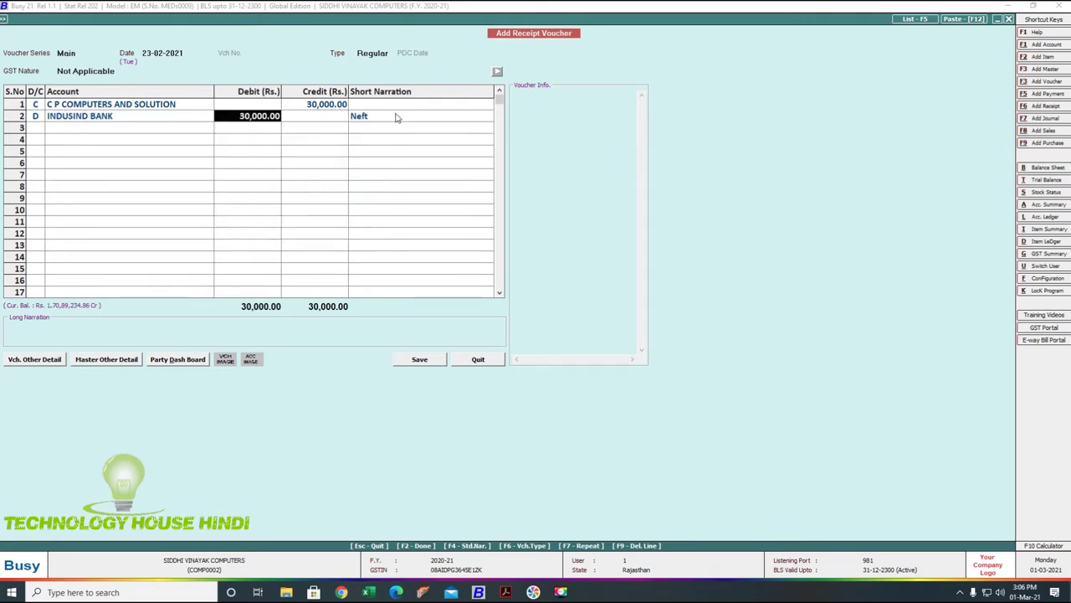
pyautogui.click(426, 362)
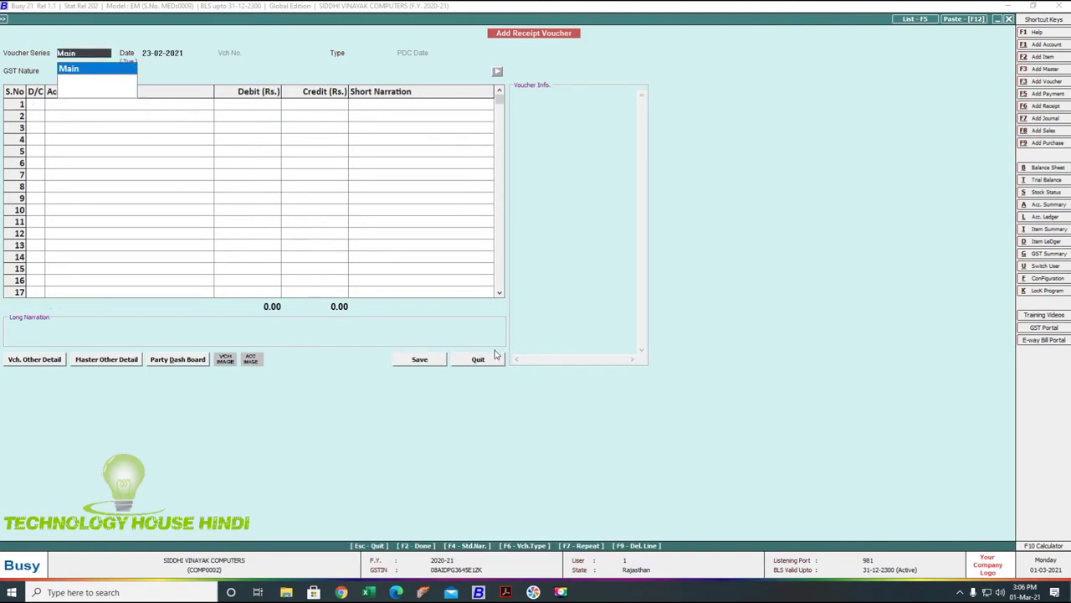
# Open the account ledger options for C P COMPUTERS AND SOLUTION
pyautogui.click(562, 592)
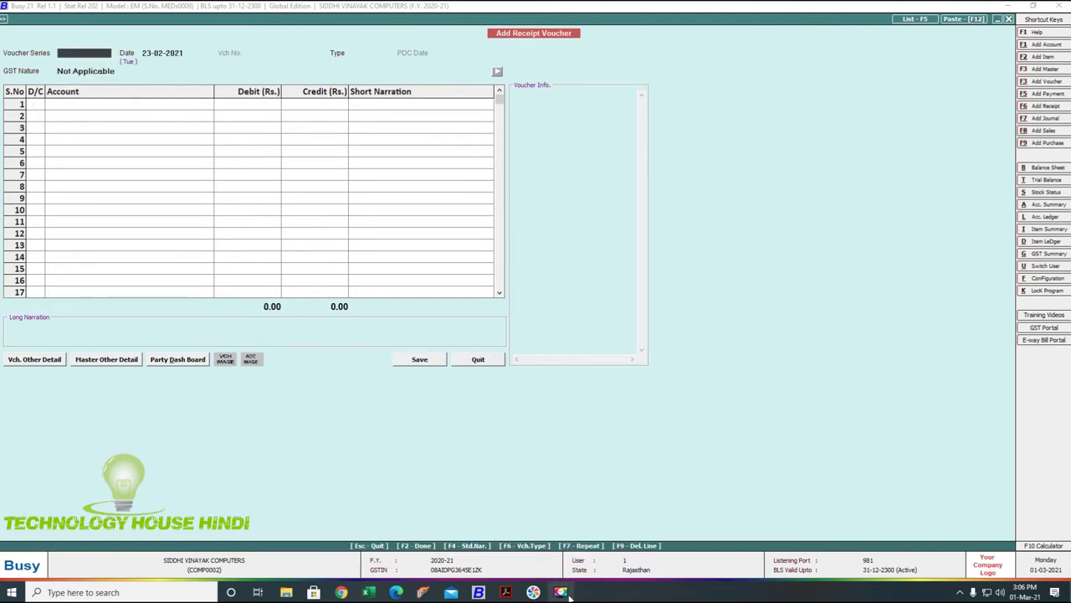
pyautogui.press('Return')
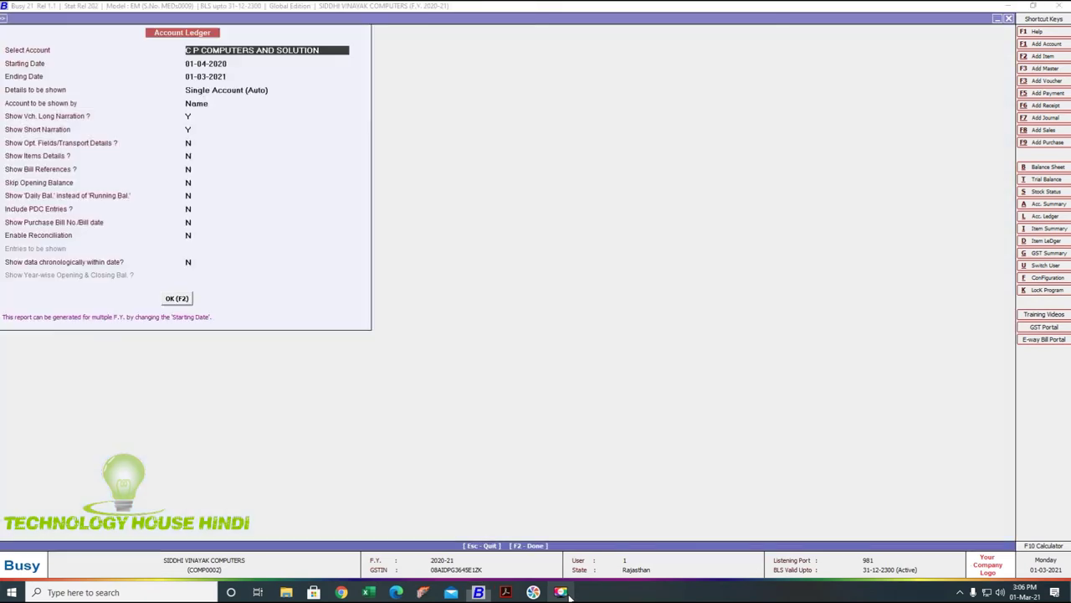
# Generate the account ledger for C P COMPUTERS AND SOLUTION with the default dates and display options
pyautogui.write('c')
pyautogui.press('Down')
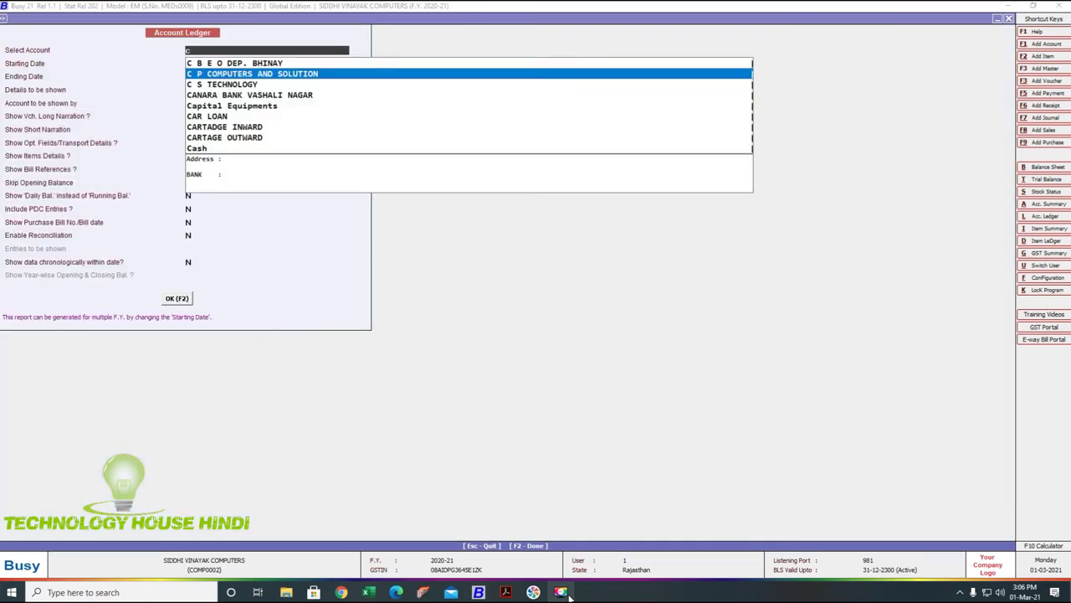
pyautogui.press('Return')
pyautogui.press('Return')
pyautogui.press('Return')
pyautogui.press('Return')
pyautogui.press('Return')
pyautogui.press('Return')
pyautogui.press('Return')
pyautogui.press('Return')
pyautogui.press('Return')
pyautogui.press('Return')
pyautogui.press('Return')
pyautogui.press('Return')
pyautogui.press('Return')
pyautogui.press('Return')
pyautogui.press('Return')
pyautogui.press('Return')
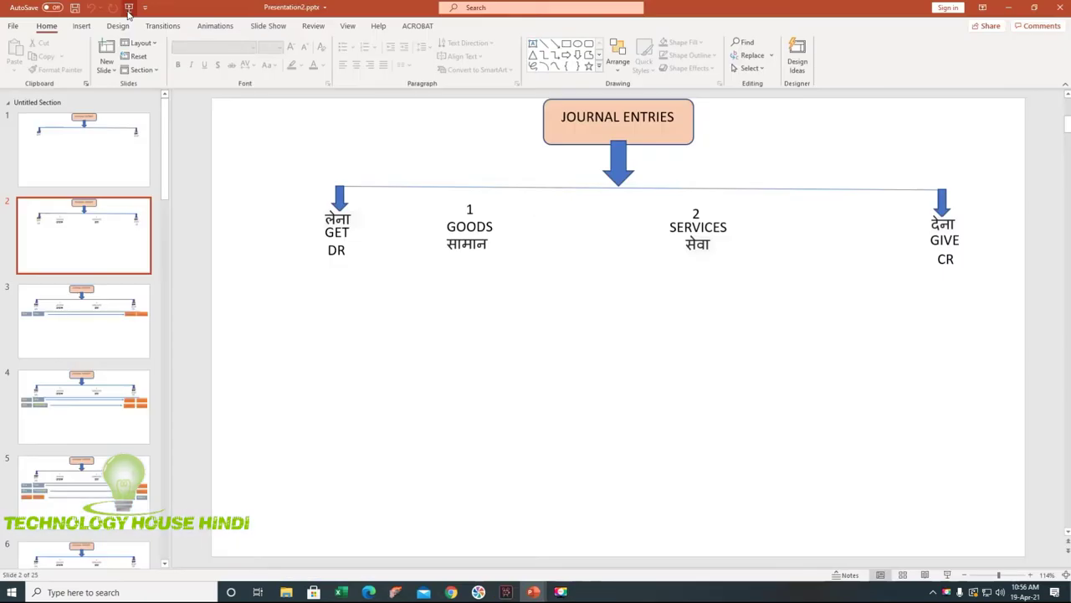
# Start the Journal Entries slide show from the beginning in PowerPoint
pyautogui.click(129, 8)
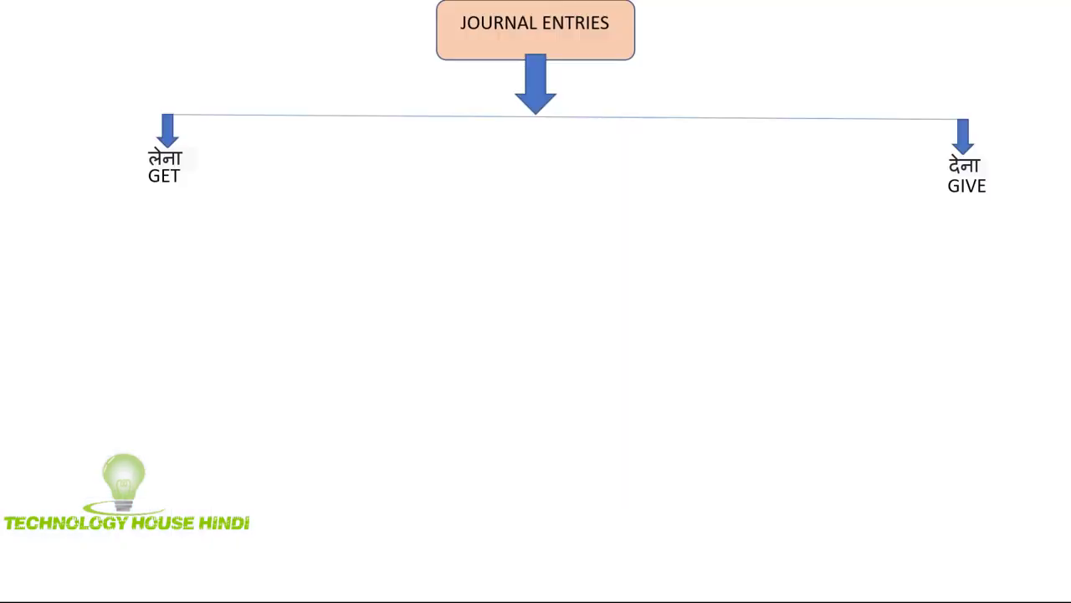
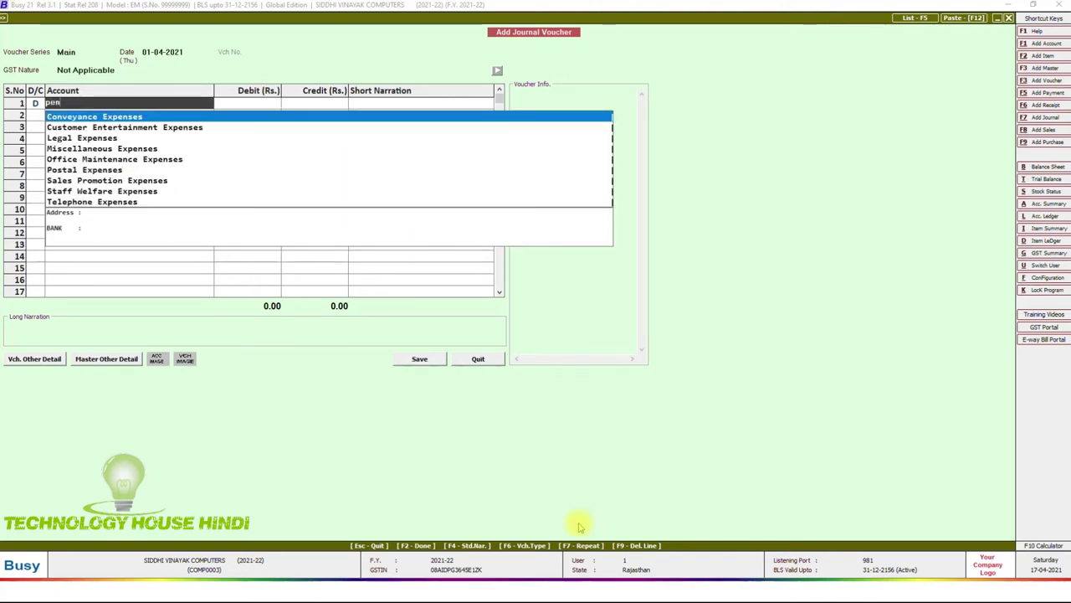
# Replace the debit account search on the journal voucher's first line with Miscellaneous Expenses and debit it 10.00
pyautogui.press('BackSpace')
pyautogui.press('BackSpace')
pyautogui.press('BackSpace')
pyautogui.write('mi')
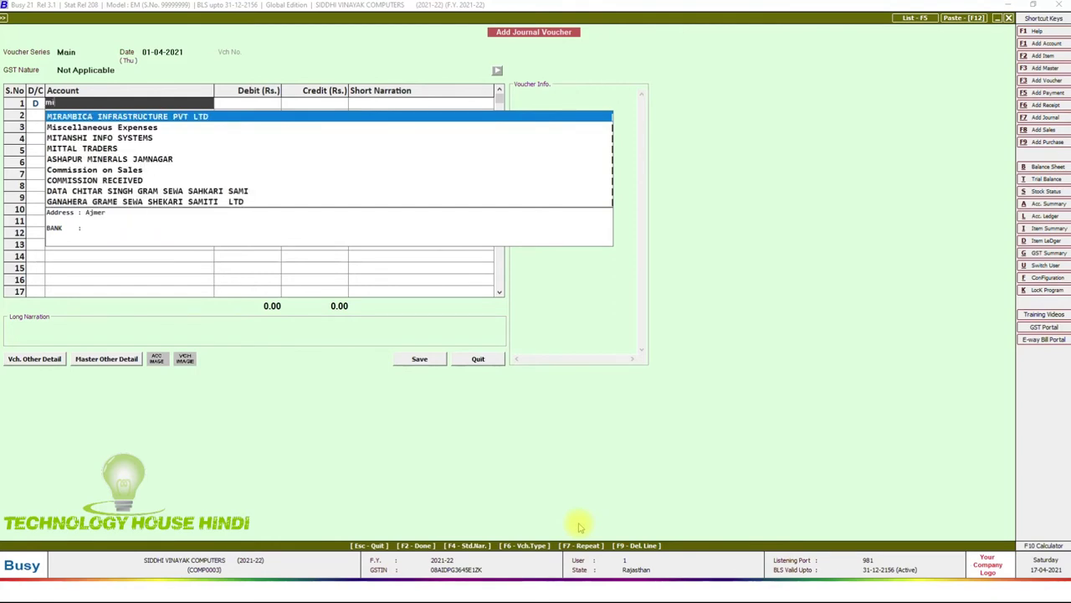
pyautogui.press('Down')
pyautogui.press('Return')
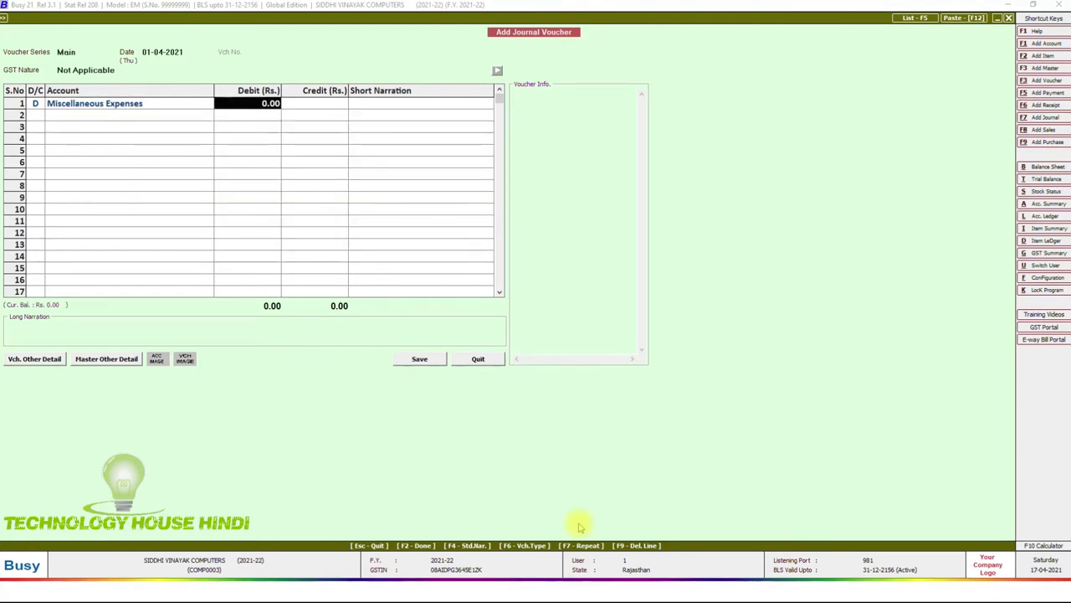
pyautogui.write('10')
pyautogui.press('Return')
pyautogui.press('Return')
pyautogui.press('Return')
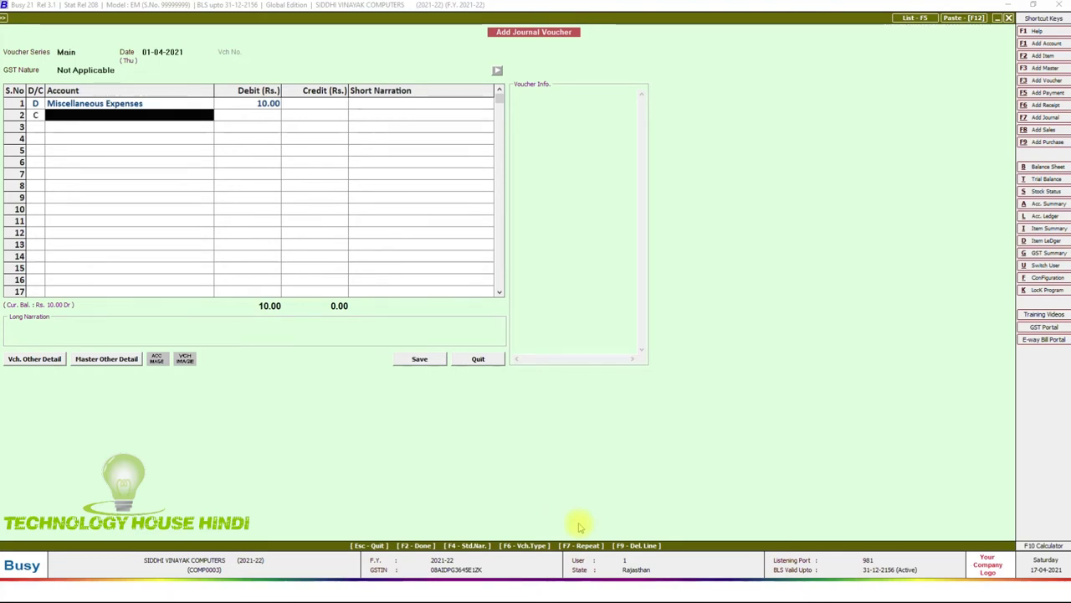
# Credit Cash 10.00 on the second line with the short narration "buy pen" and save the journal voucher
pyautogui.write('cash')
pyautogui.press('Return')
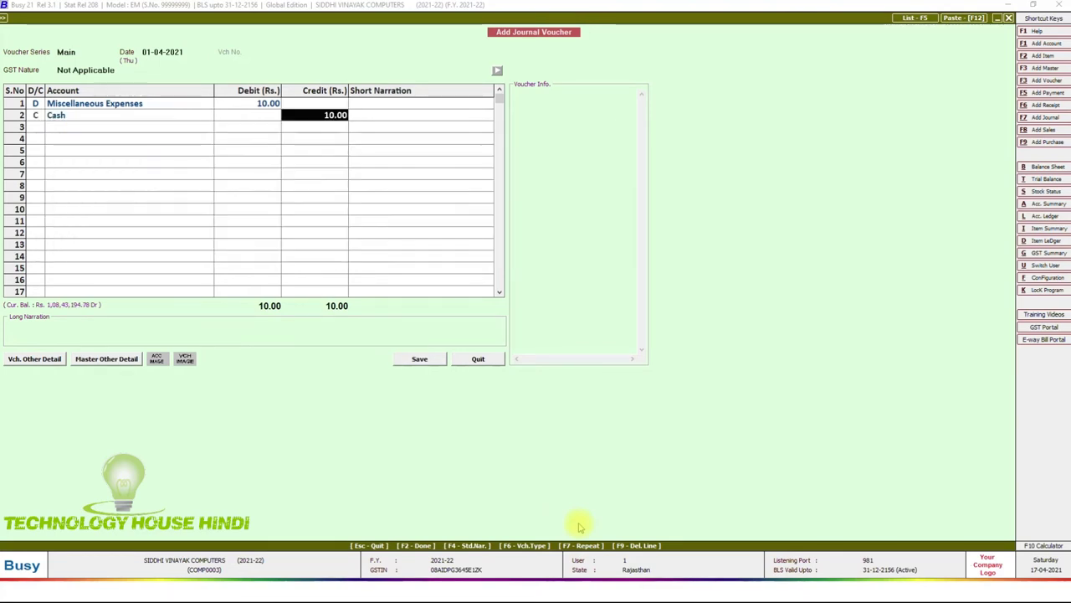
pyautogui.press('Return')
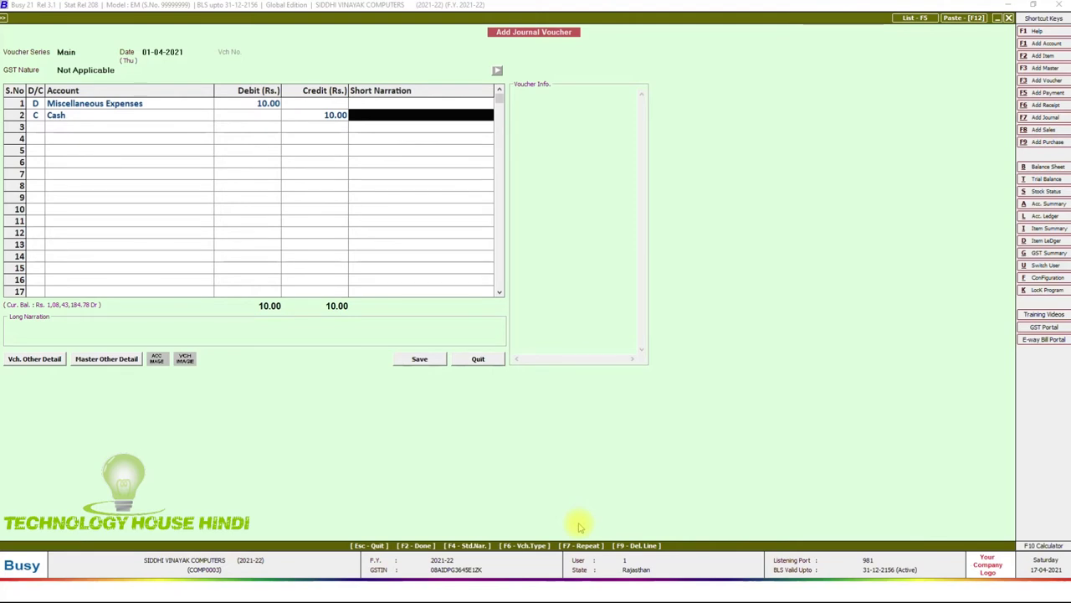
pyautogui.write('p')
pyautogui.write('bu')
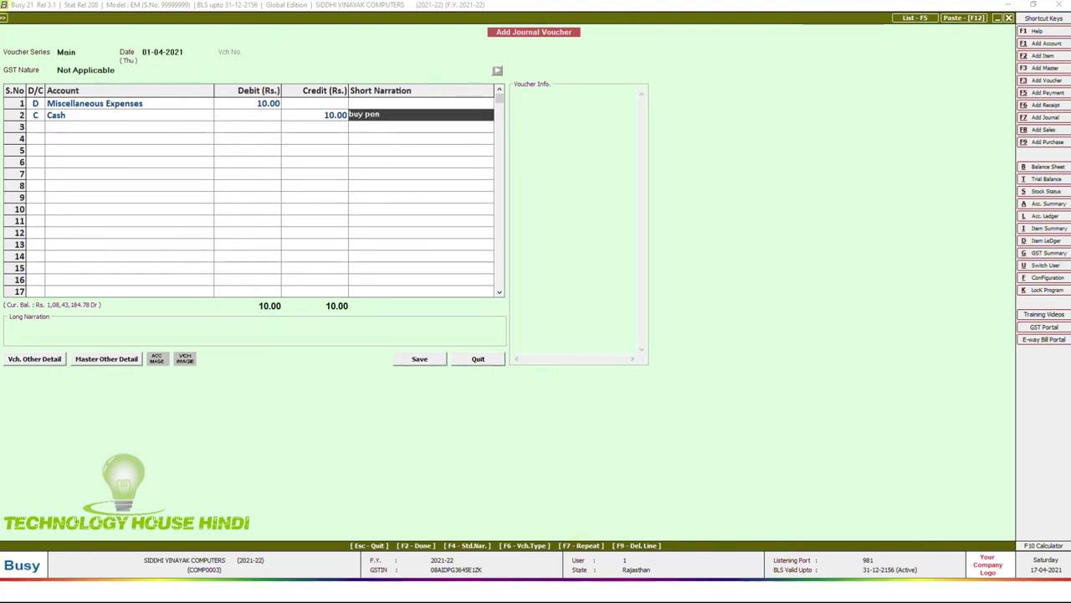
pyautogui.click(419, 360)
# Switch to the PowerPoint slide show and view the stationery purchase example
pyautogui.press('super')
pyautogui.moveTo(536, 590)
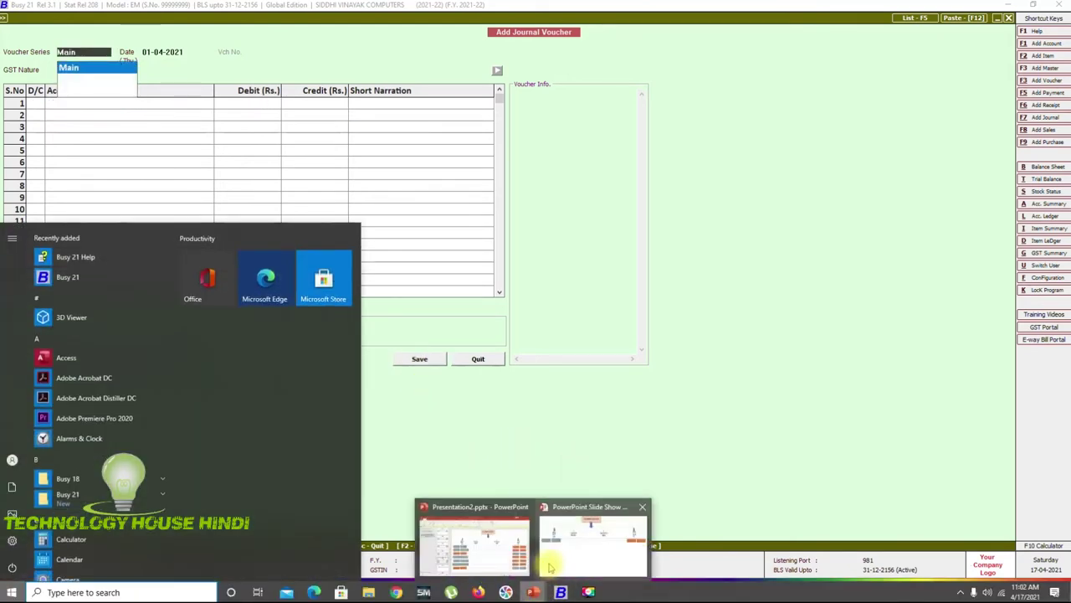
pyautogui.click(550, 568)
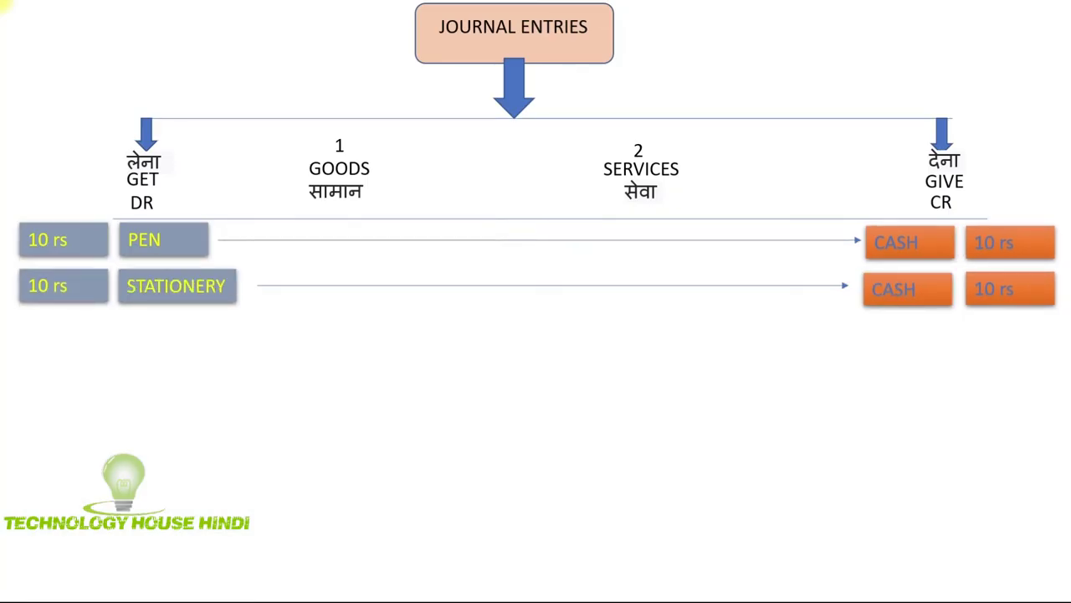
# Switch back to Busy and start the next journal voucher with the Main series and date 01-04-2021
pyautogui.press('super')
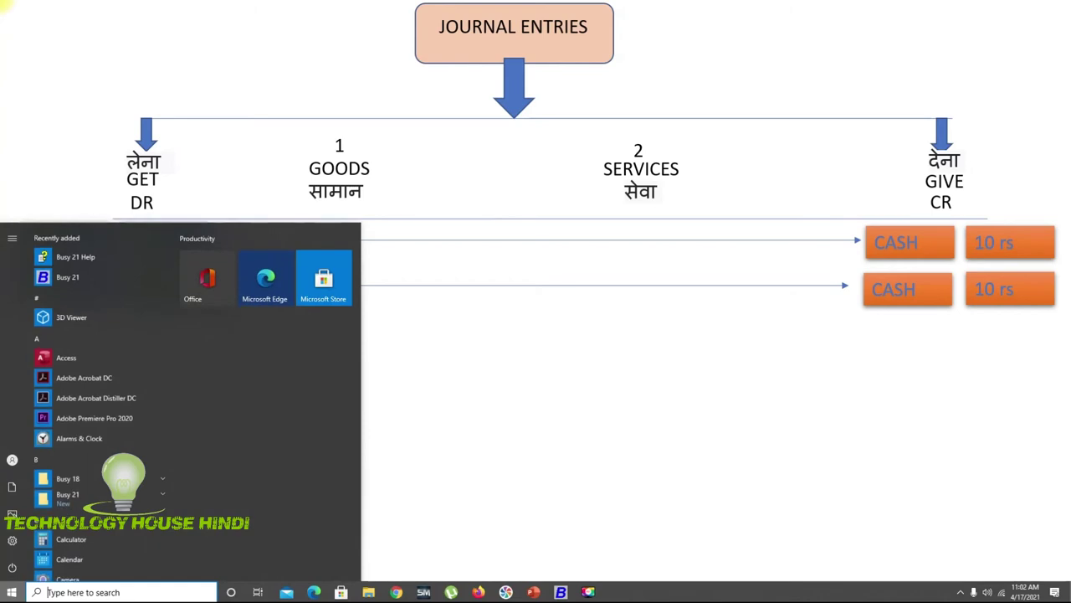
pyautogui.click(561, 592)
pyautogui.press('Return')
pyautogui.press('Return')
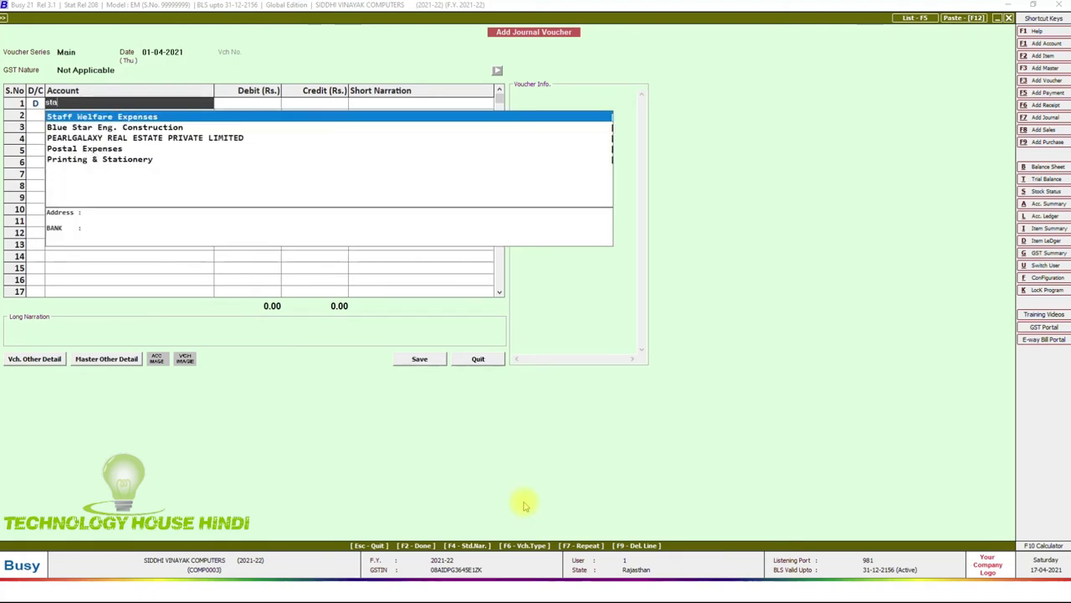
pyautogui.write('s')
pyautogui.press('BackSpace')
pyautogui.write('offi')
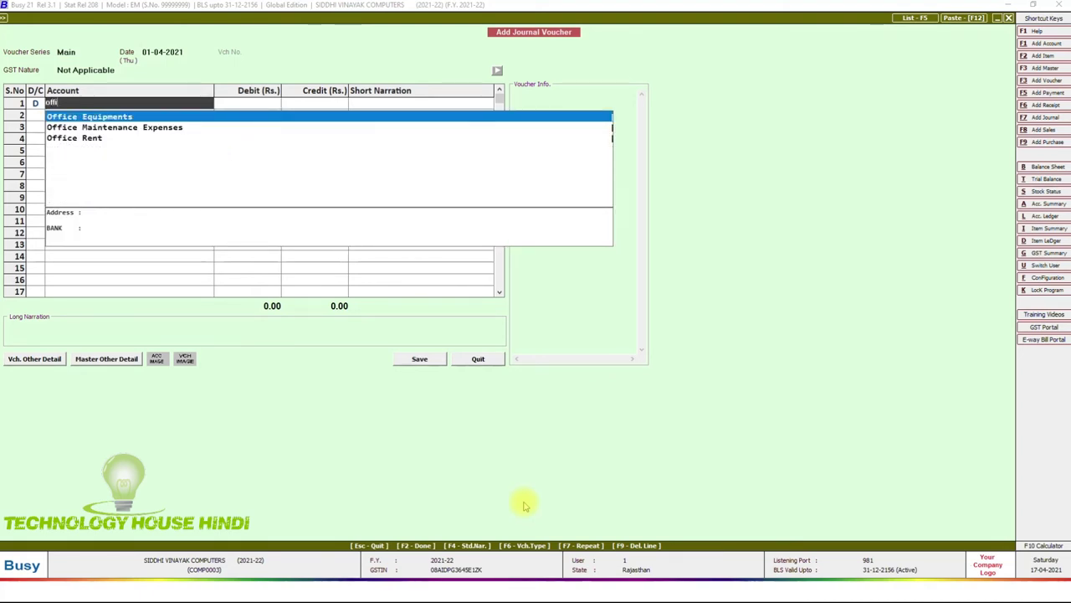
pyautogui.press('Down')
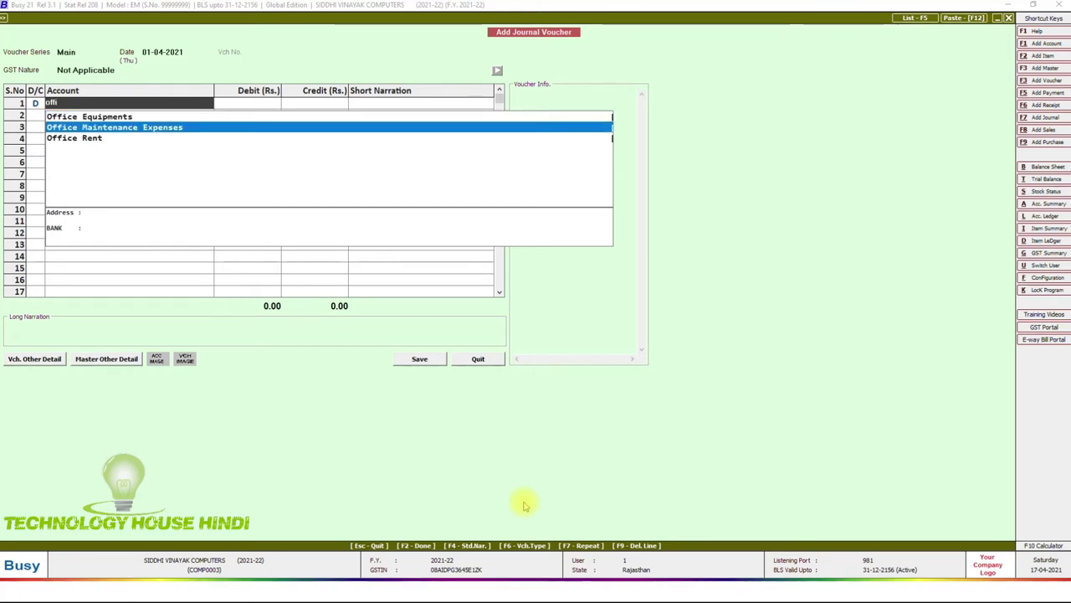
pyautogui.press('BackSpace')
pyautogui.press('BackSpace')
pyautogui.press('BackSpace')
pyautogui.press('BackSpace')
# Debit Miscellaneous Expenses 10.00 on the first line of the second journal voucher
pyautogui.write('mis')
pyautogui.press('Return')
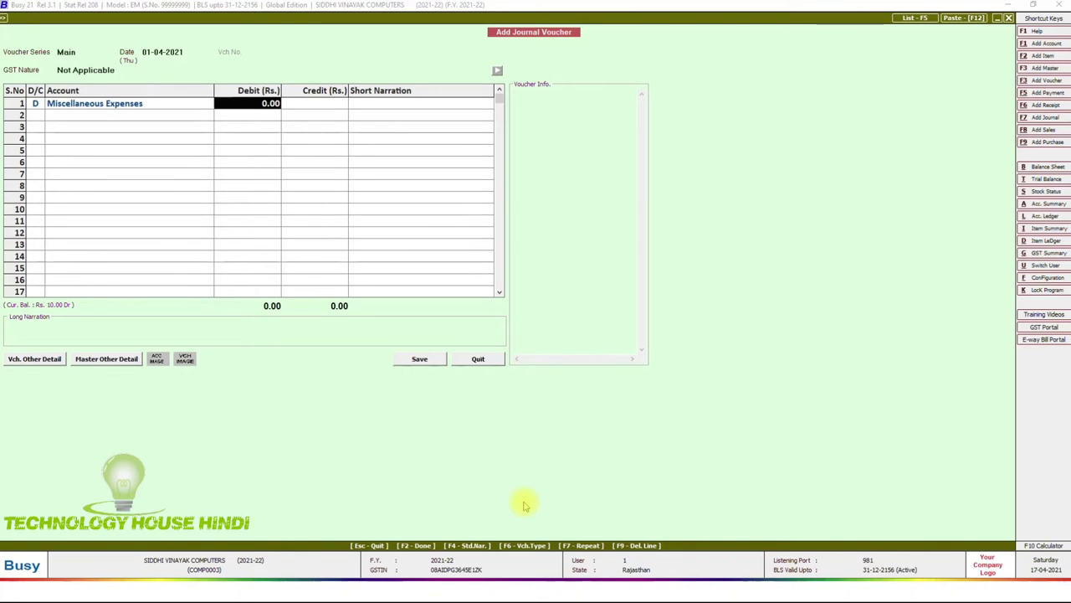
pyautogui.write('10')
pyautogui.press('Return')
pyautogui.press('Return')
pyautogui.press('Return')
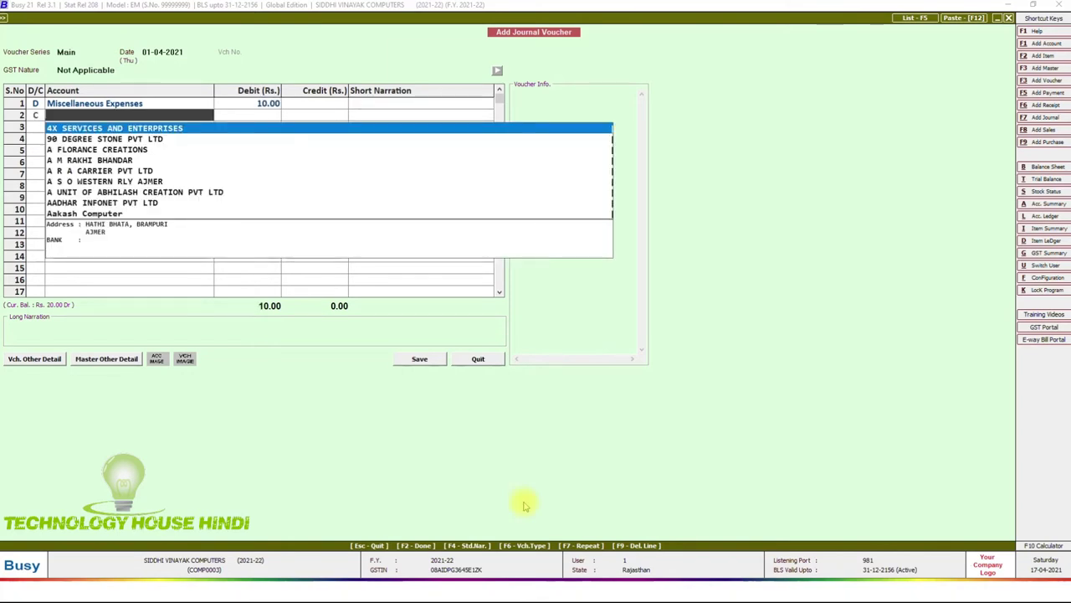
# Credit Cash 10.00 on the second line with the short narration "copy buy" and save the journal voucher
pyautogui.write('cash')
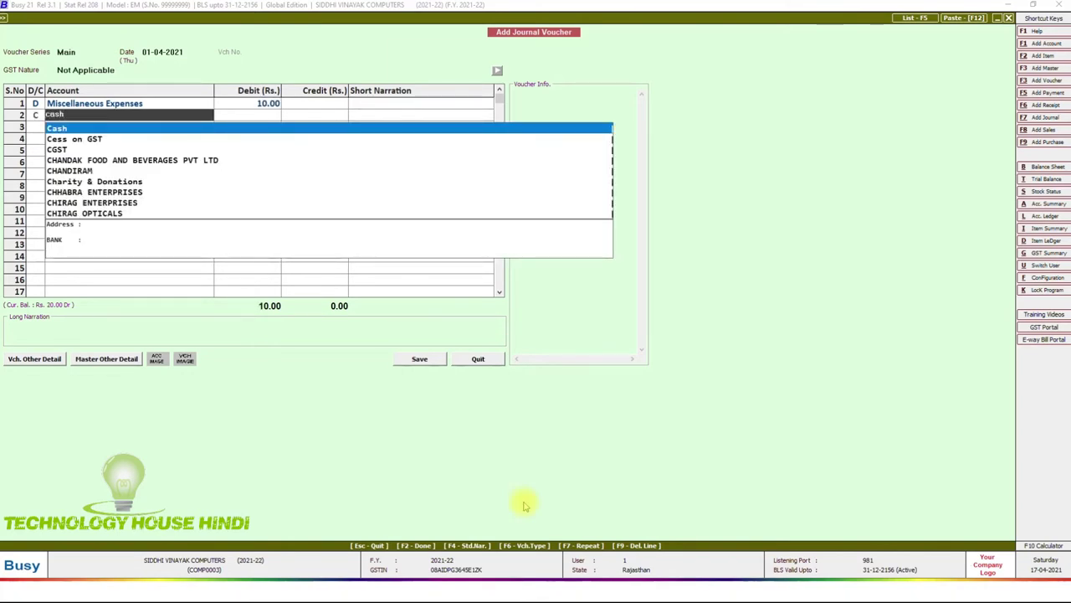
pyautogui.press('Return')
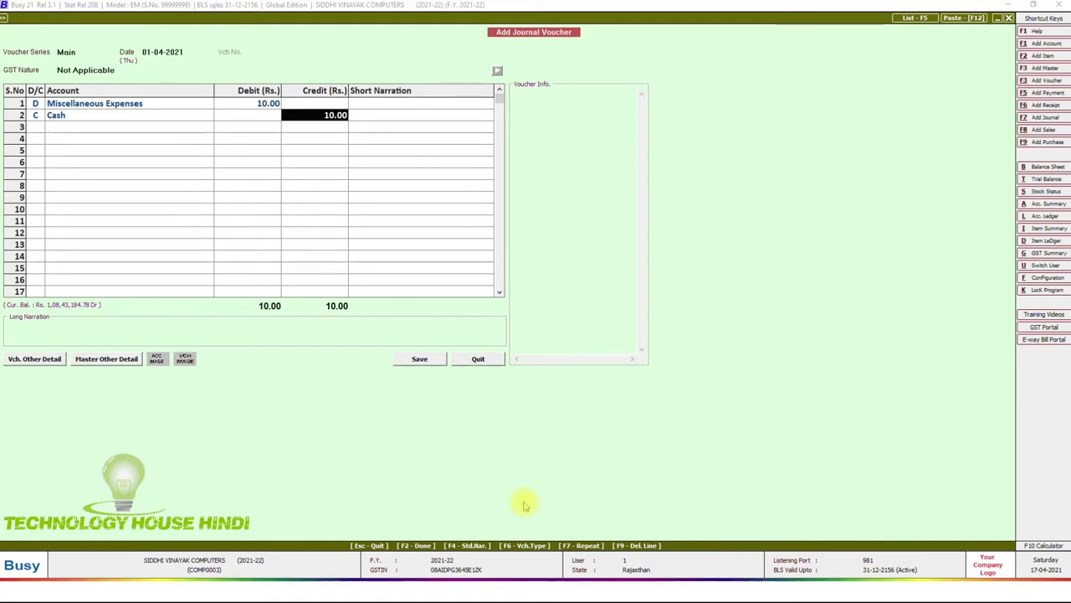
pyautogui.press('Return')
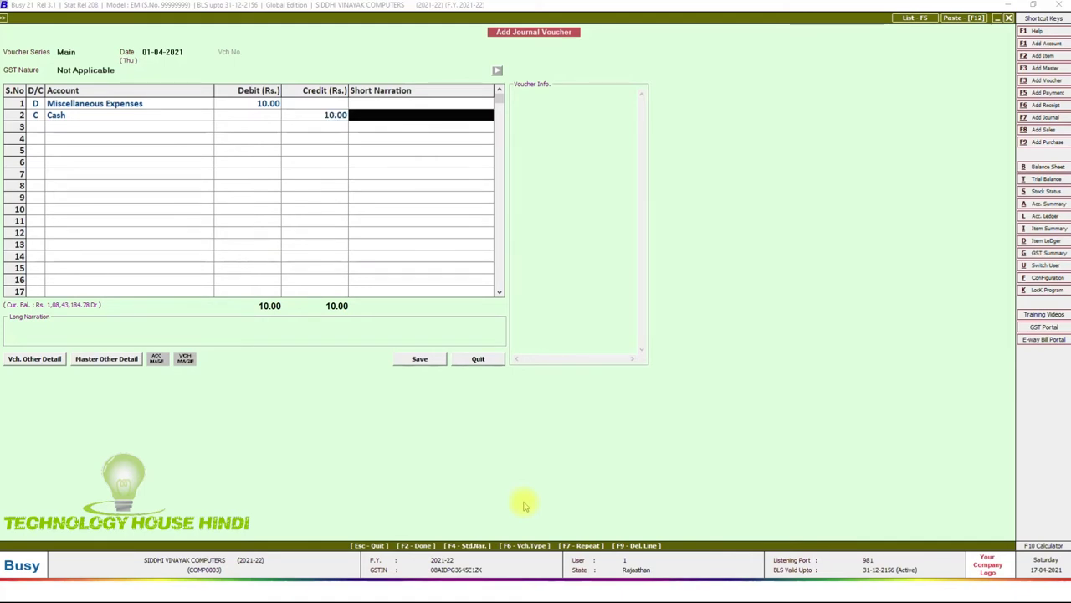
pyautogui.write('copy')
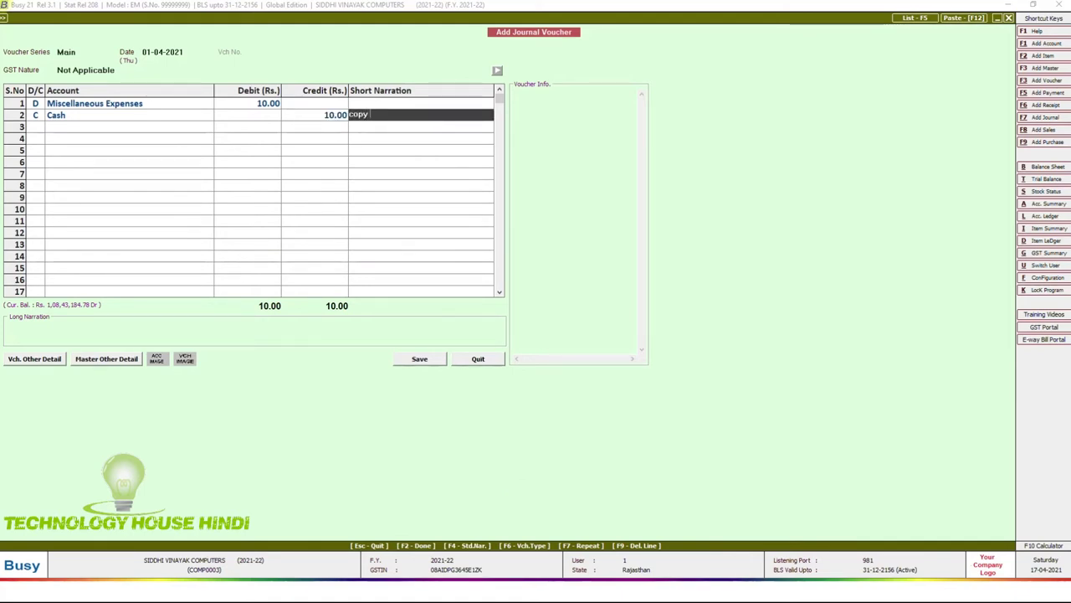
pyautogui.write(' buy')
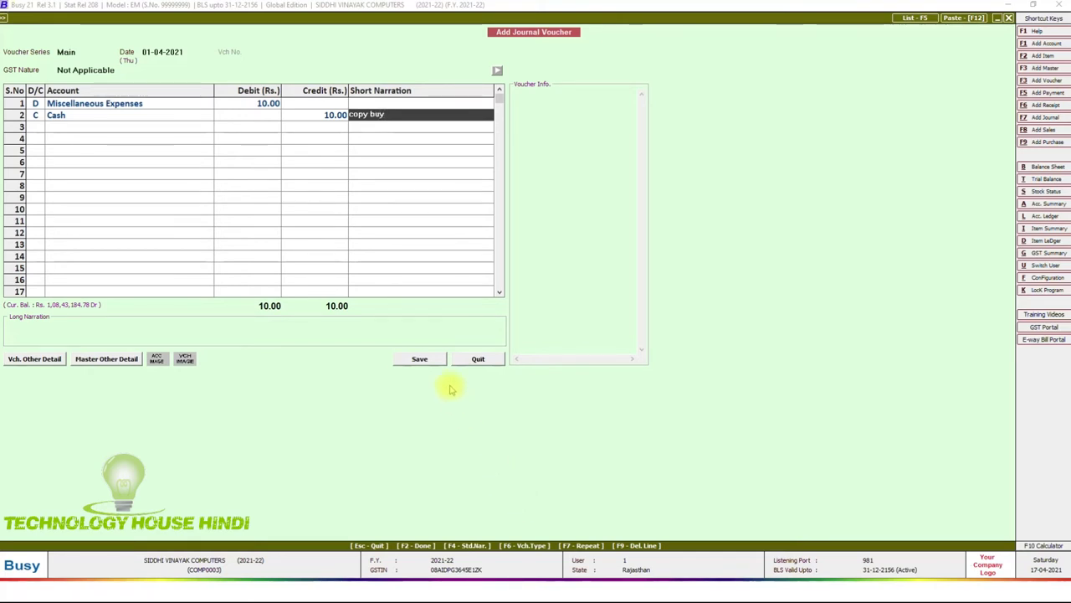
pyautogui.click(429, 360)
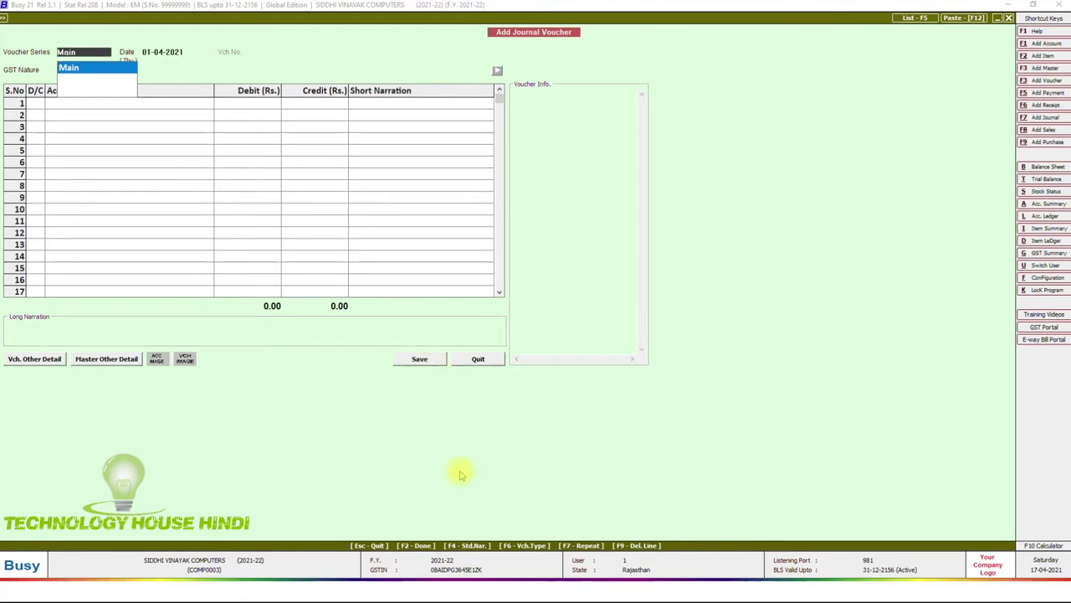
# Switch to the PowerPoint slide show and view the car sale example
pyautogui.press('super')
pyautogui.moveTo(533, 592)
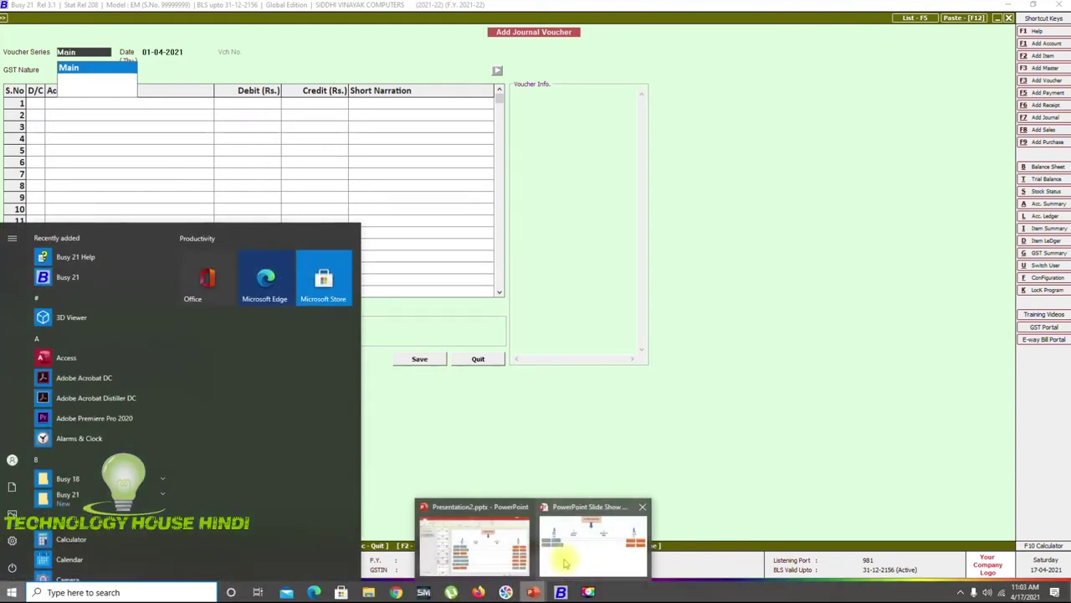
pyautogui.click(596, 536)
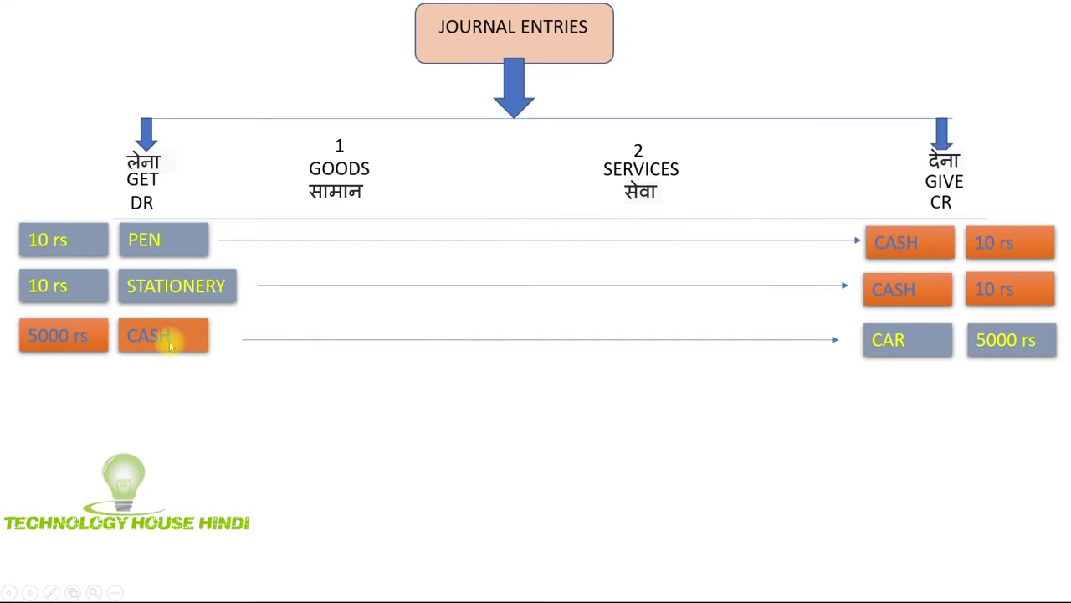
# Switch back to Busy, leave the empty journal voucher and open a new account master
pyautogui.press('super')
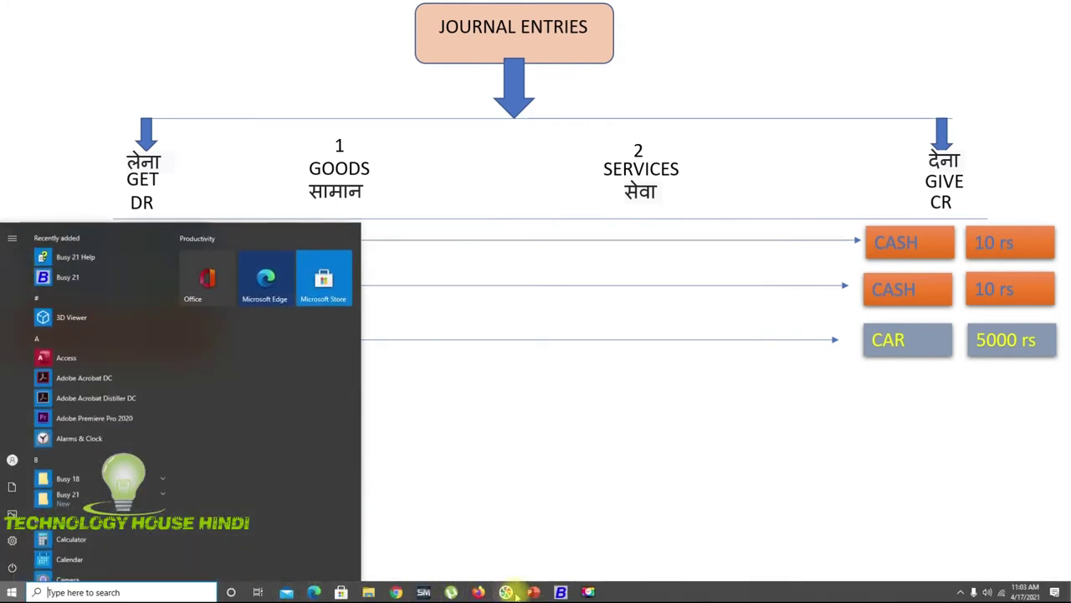
pyautogui.click(559, 591)
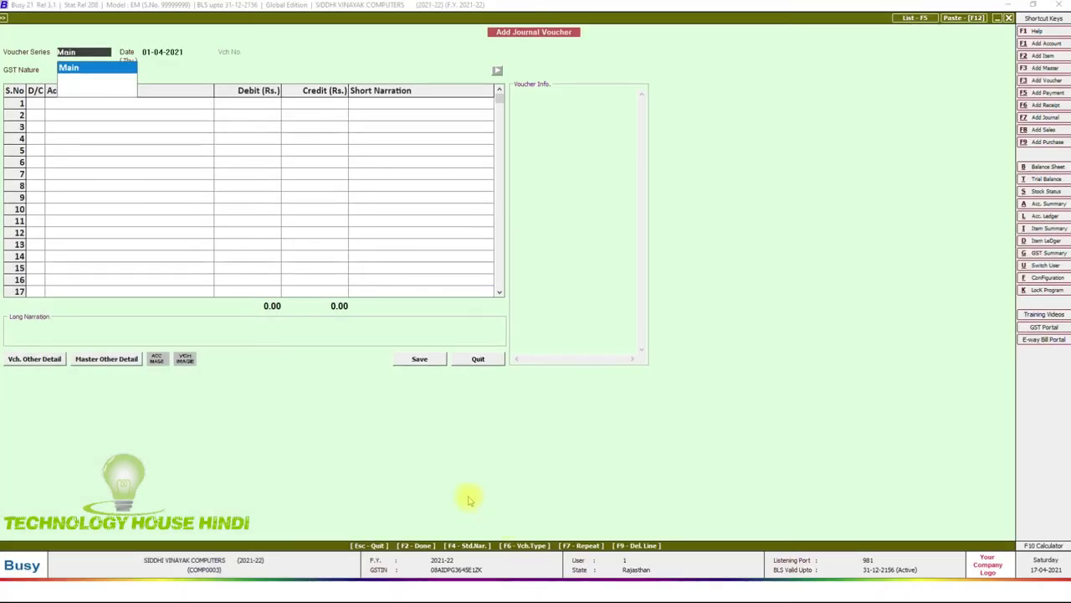
pyautogui.press('Escape')
pyautogui.press('Escape')
pyautogui.press('Return')
pyautogui.press('Left')
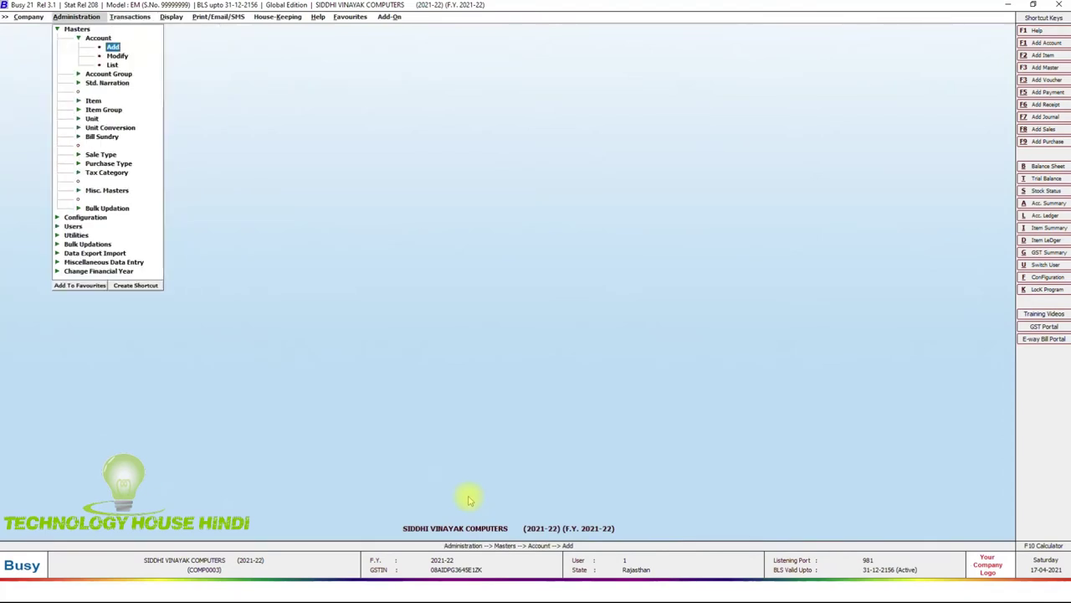
pyautogui.press('Return')
# Name the new account CAR and assign it to the Fixed Assets group
pyautogui.write('C')
pyautogui.press('Return')
pyautogui.press('Return')
pyautogui.press('Return')
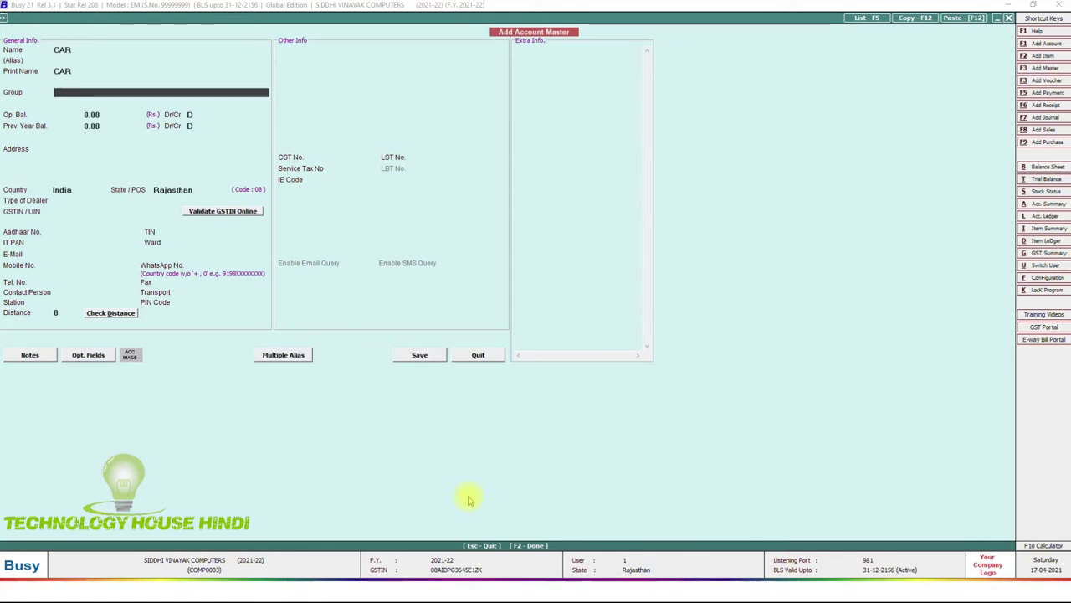
pyautogui.write('Fix')
pyautogui.press('Return')
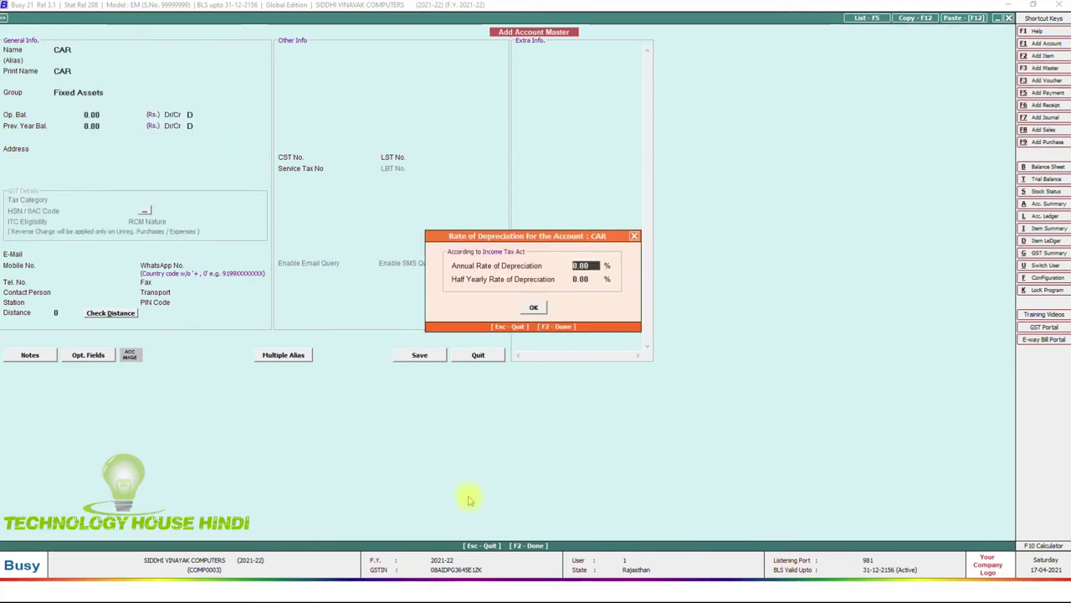
# Set the CAR account's annual depreciation rate to 15% and save the account master
pyautogui.write('15')
pyautogui.press('Return')
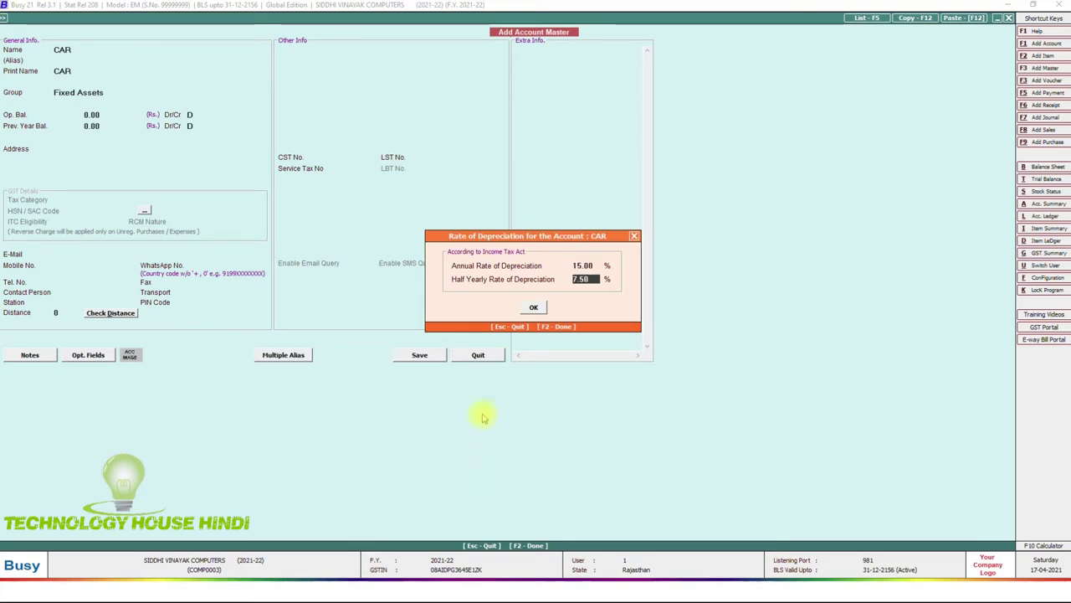
pyautogui.click(533, 307)
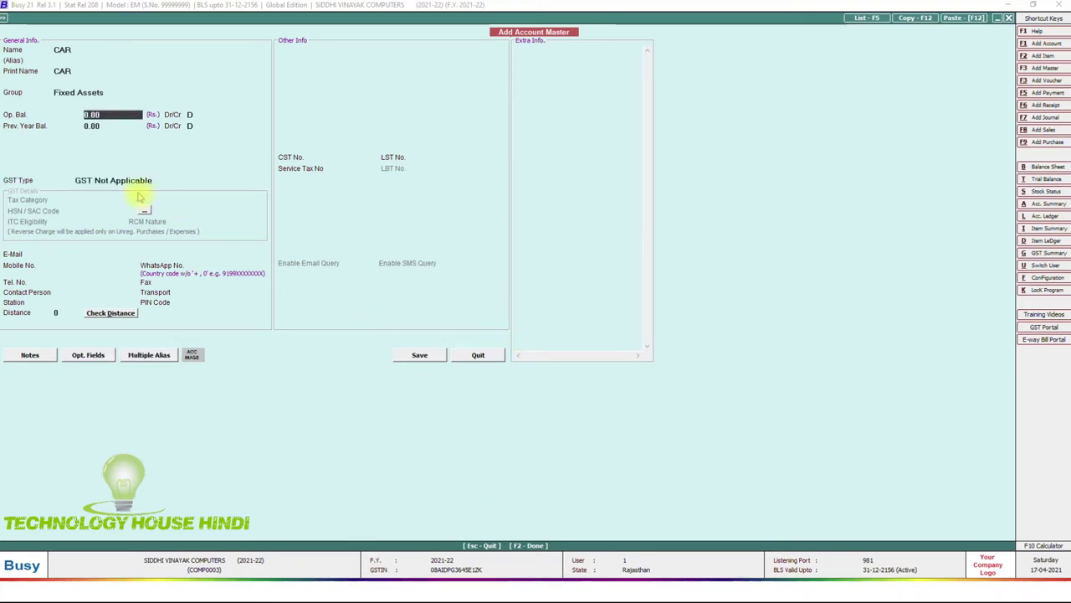
pyautogui.click(402, 356)
pyautogui.press('Escape')
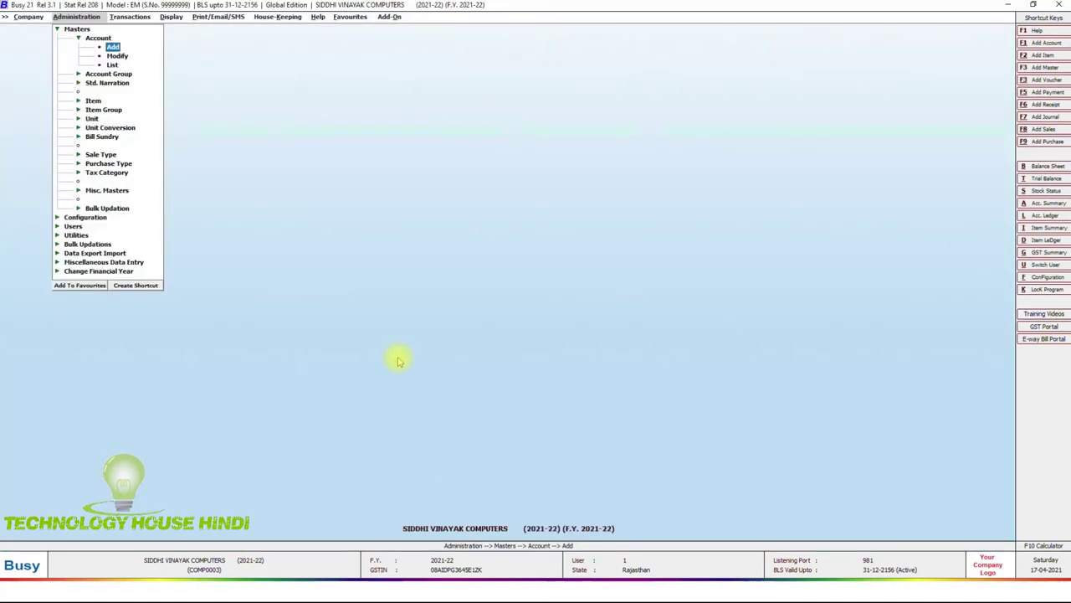
# Open a new journal voucher and debit the Cash account with 50,000 on the first line
pyautogui.press('F7')
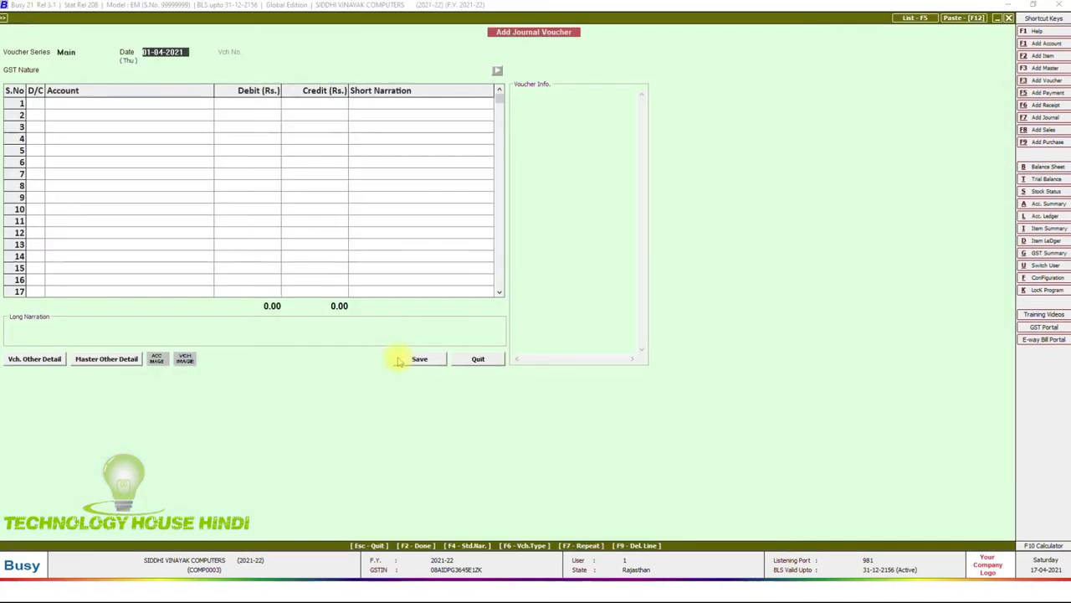
pyautogui.press('Return')
pyautogui.press('Return')
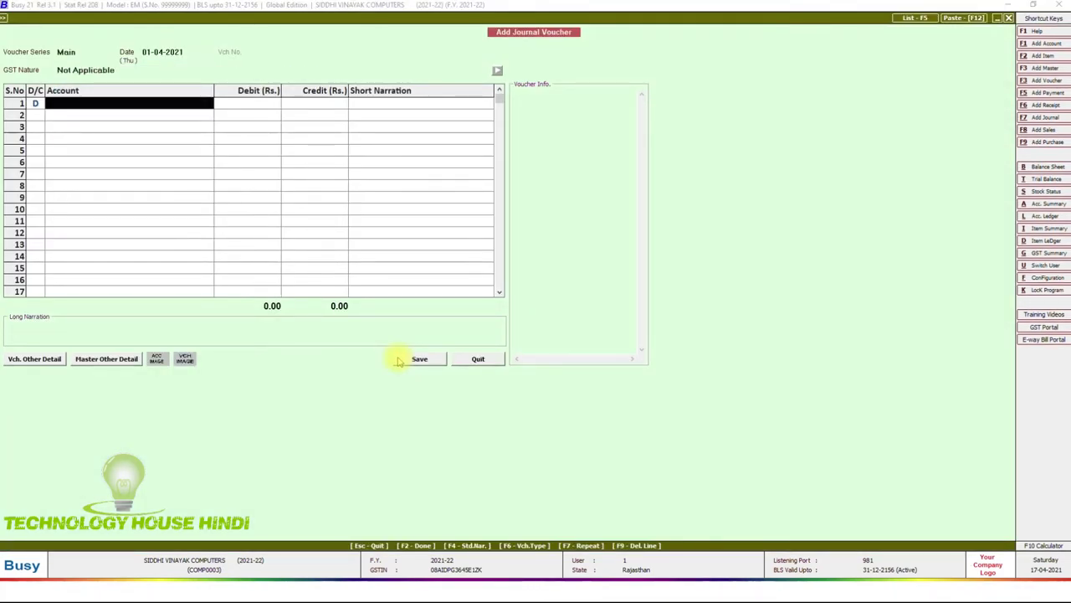
pyautogui.write('cASH')
pyautogui.press('Return')
pyautogui.write('50,000')
pyautogui.press('Return')
pyautogui.press('Return')
pyautogui.press('Return')
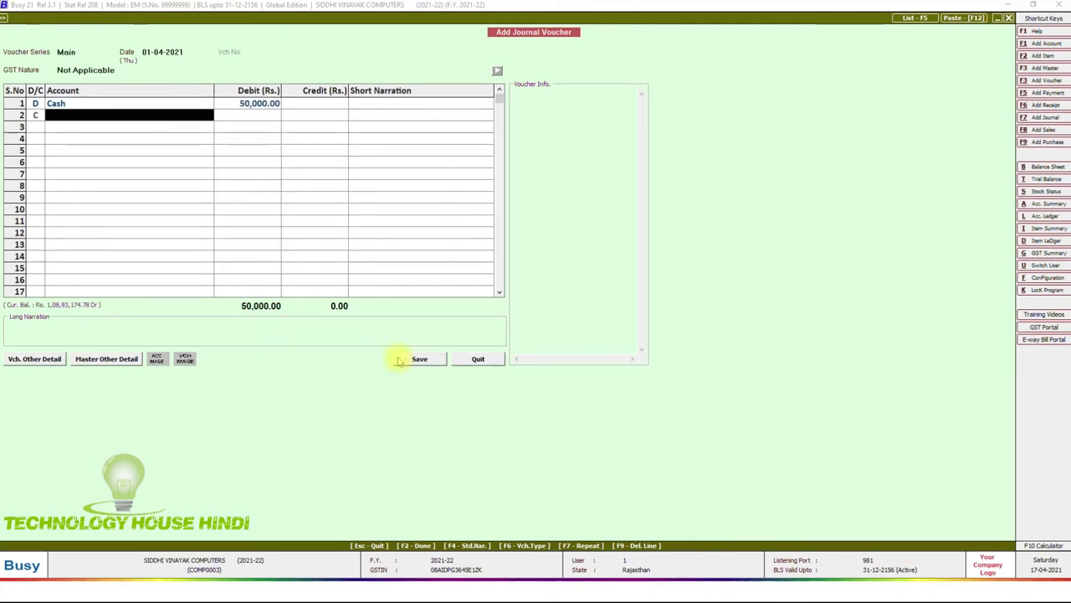
# Credit the CAR account with 50,000, enter a short narration for the car sale including the buyer's name, and save the voucher
pyautogui.write('car')
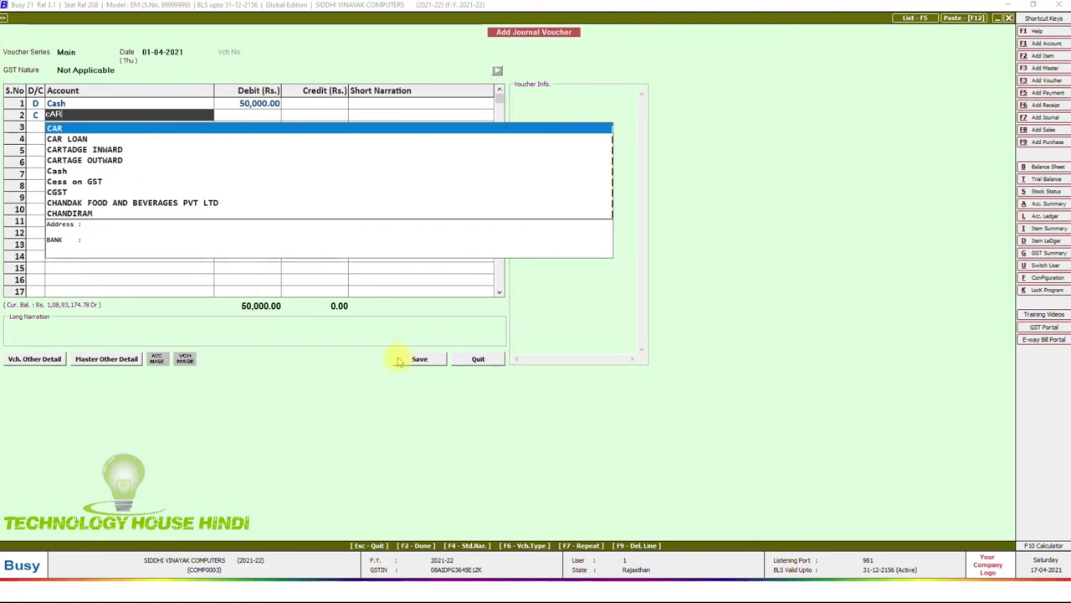
pyautogui.press('Return')
pyautogui.press('Return')
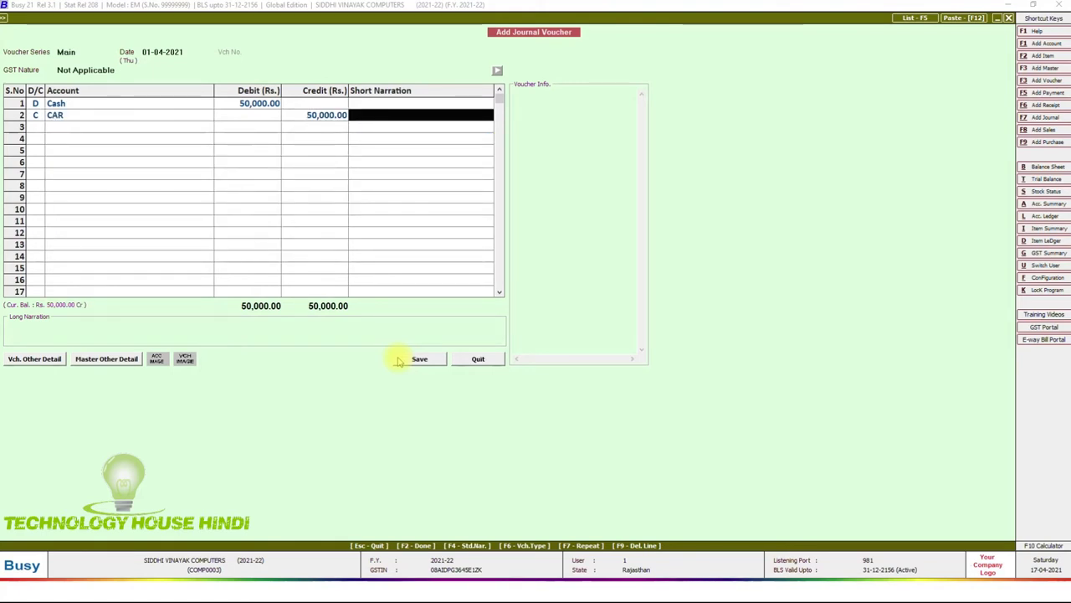
pyautogui.write('cAR SALE TO RAMESH')
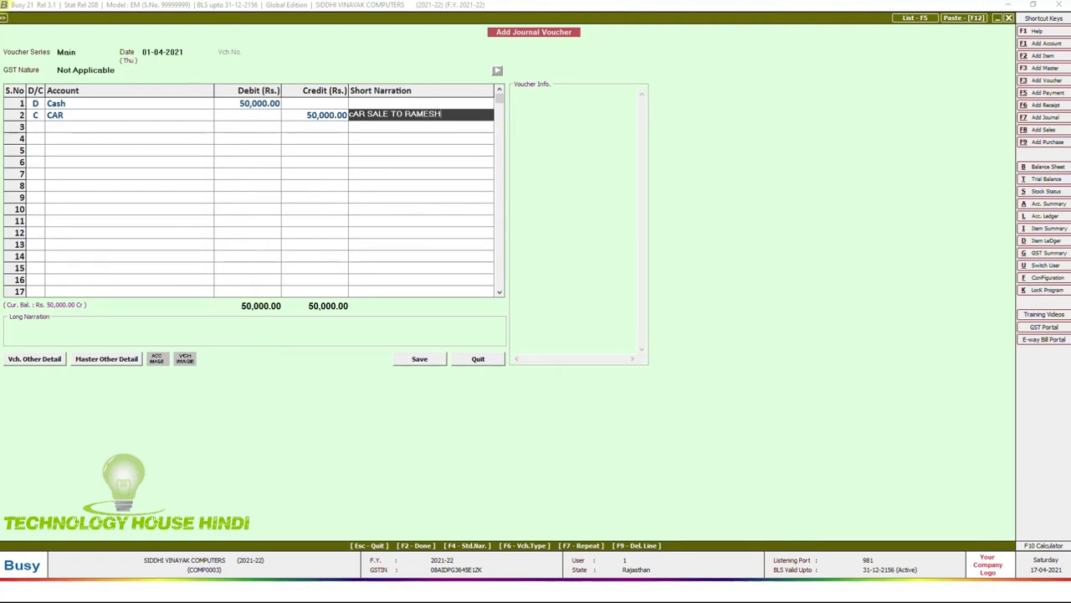
pyautogui.click(436, 358)
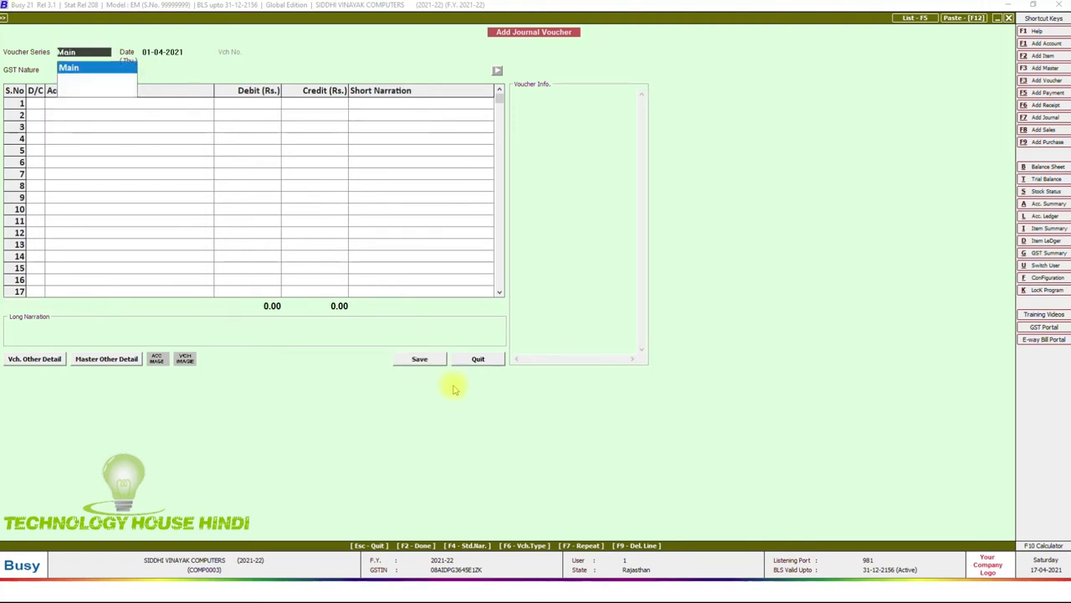
# Switch to the PowerPoint slide show and advance the journal entries slide to the recharge example
pyautogui.press('super')
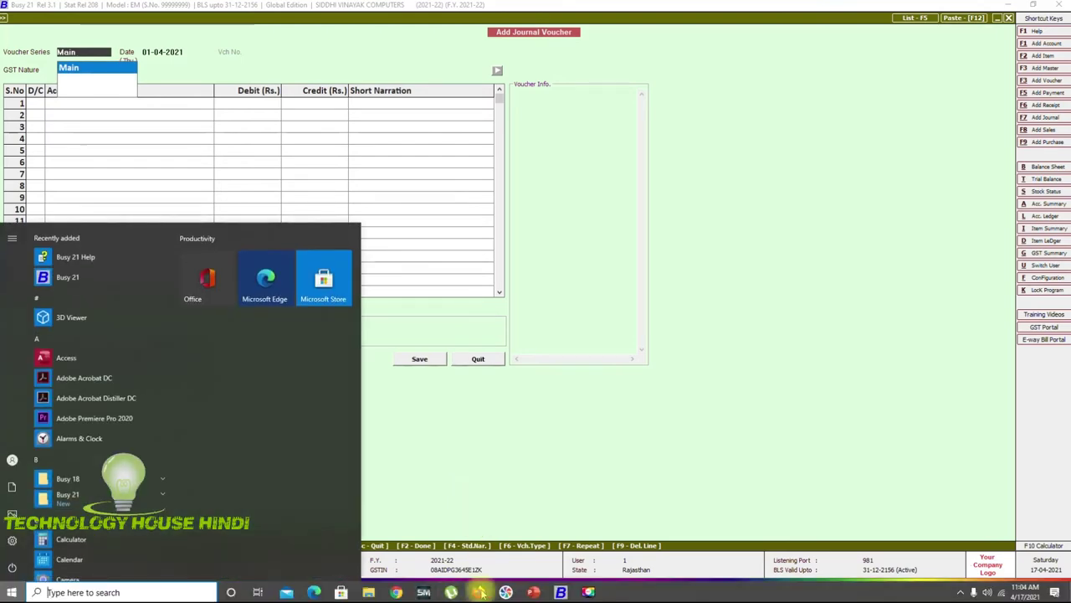
pyautogui.moveTo(536, 582)
pyautogui.click(594, 539)
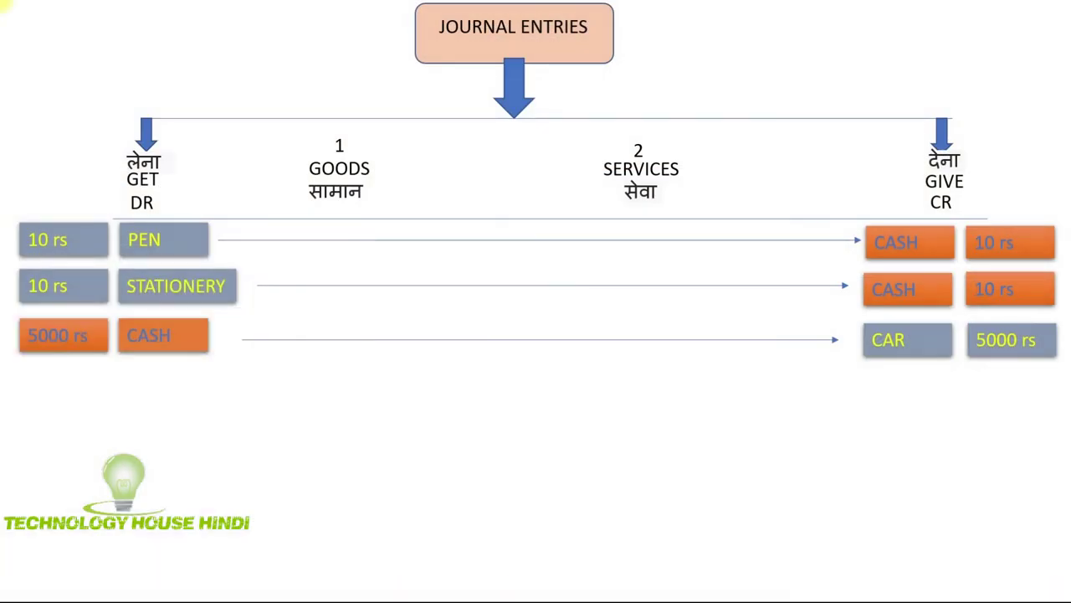
pyautogui.press('Left')
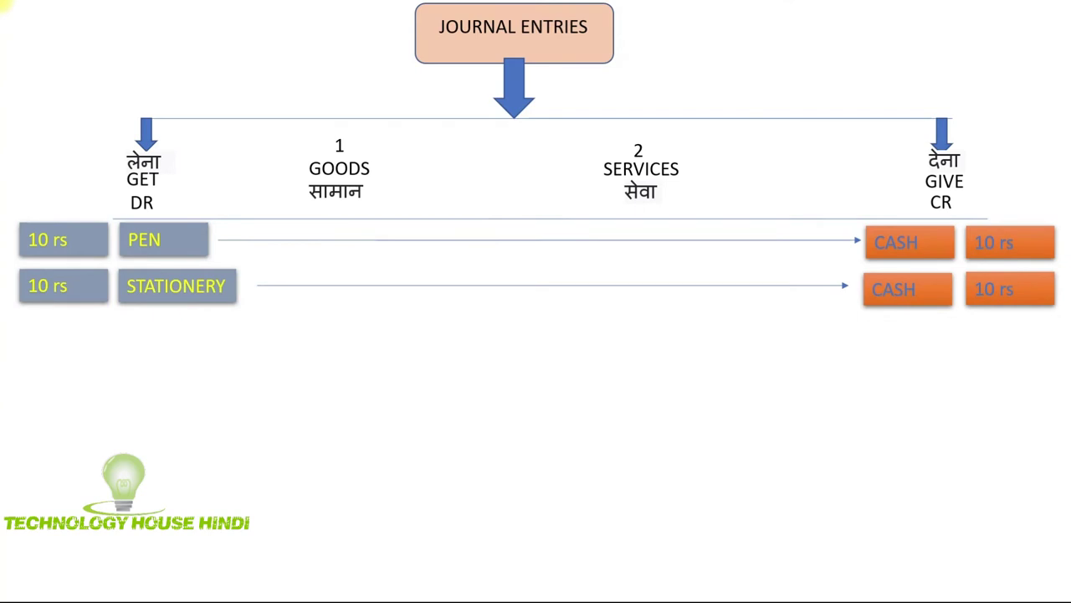
pyautogui.press('Right')
pyautogui.press('Right')
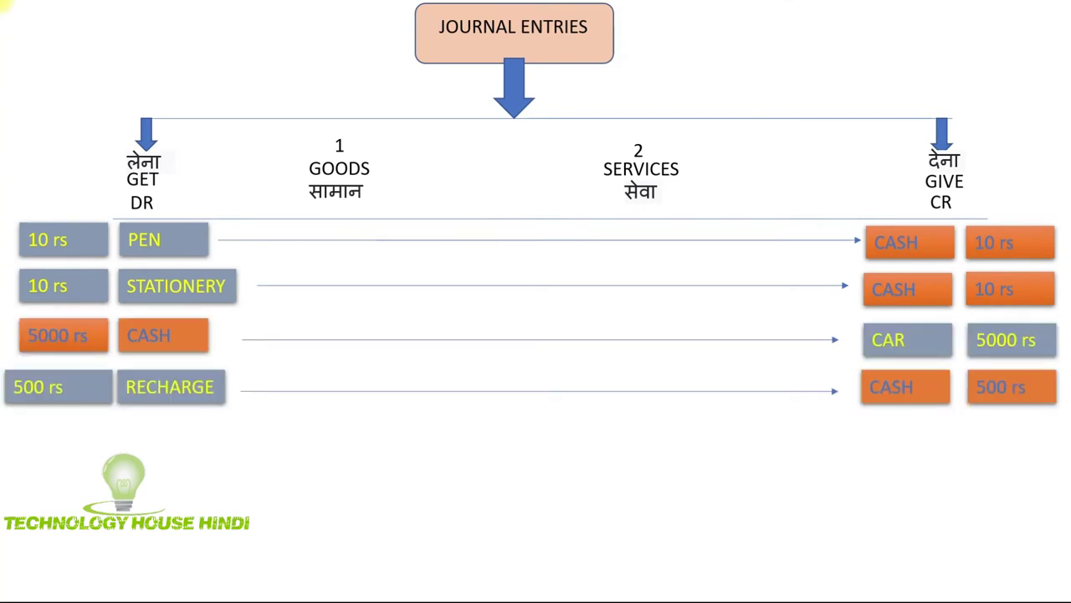
# Switch back to Busy and debit Telephone Expenses with 100 on the new journal voucher's first line
pyautogui.press('super')
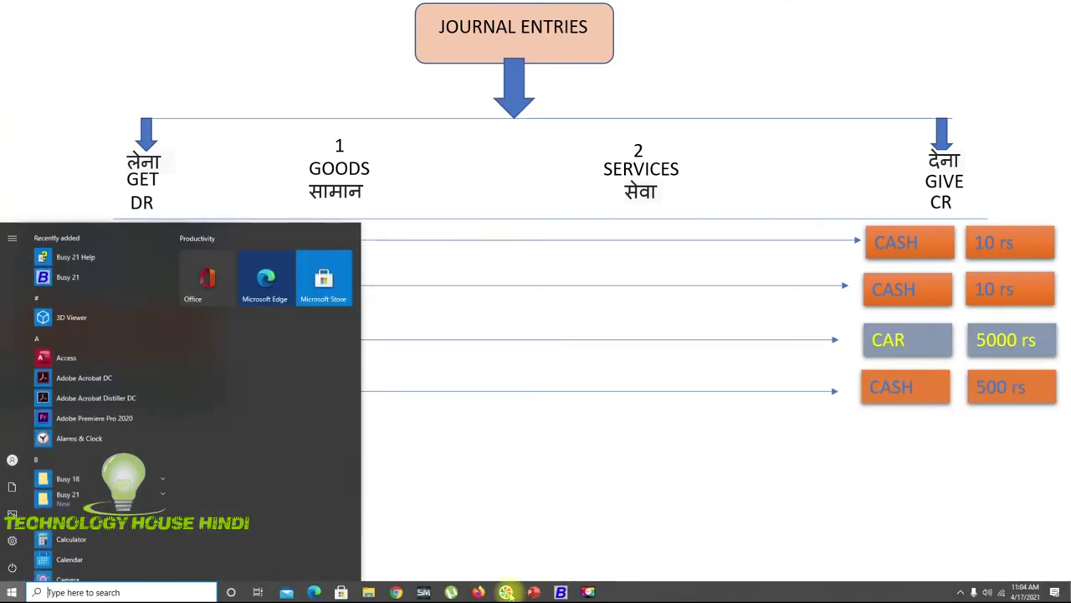
pyautogui.click(557, 591)
pyautogui.press('Return')
pyautogui.press('Return')
pyautogui.press('Return')
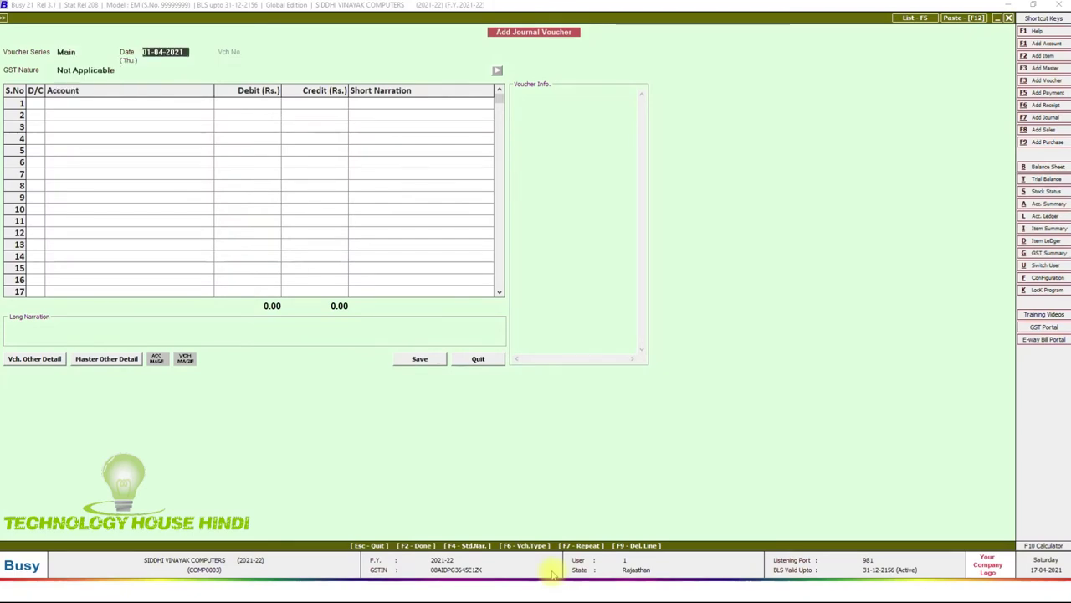
pyautogui.press('Return')
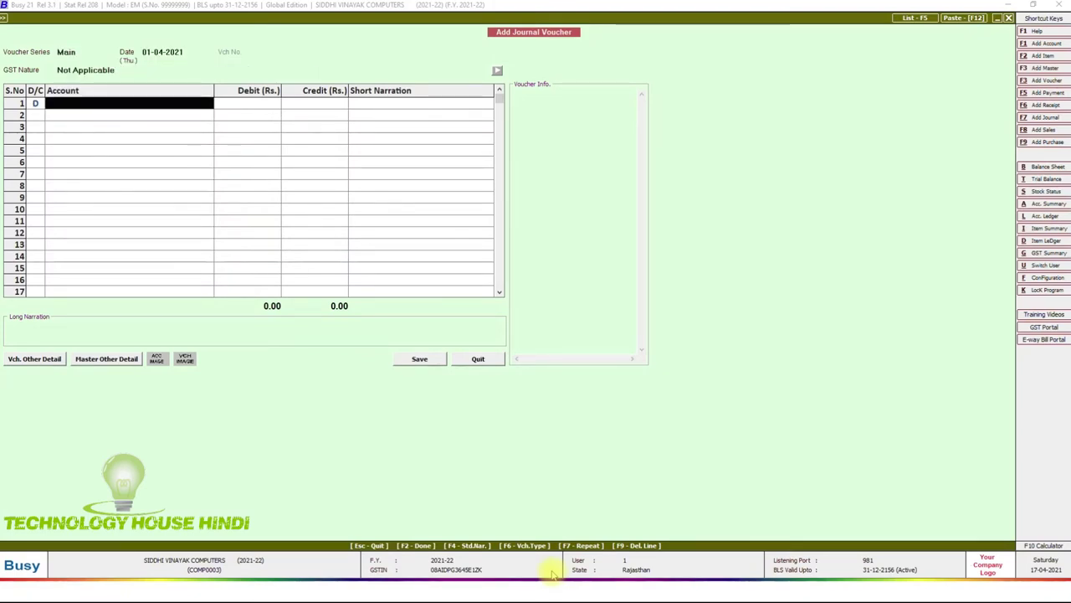
pyautogui.write('TEL')
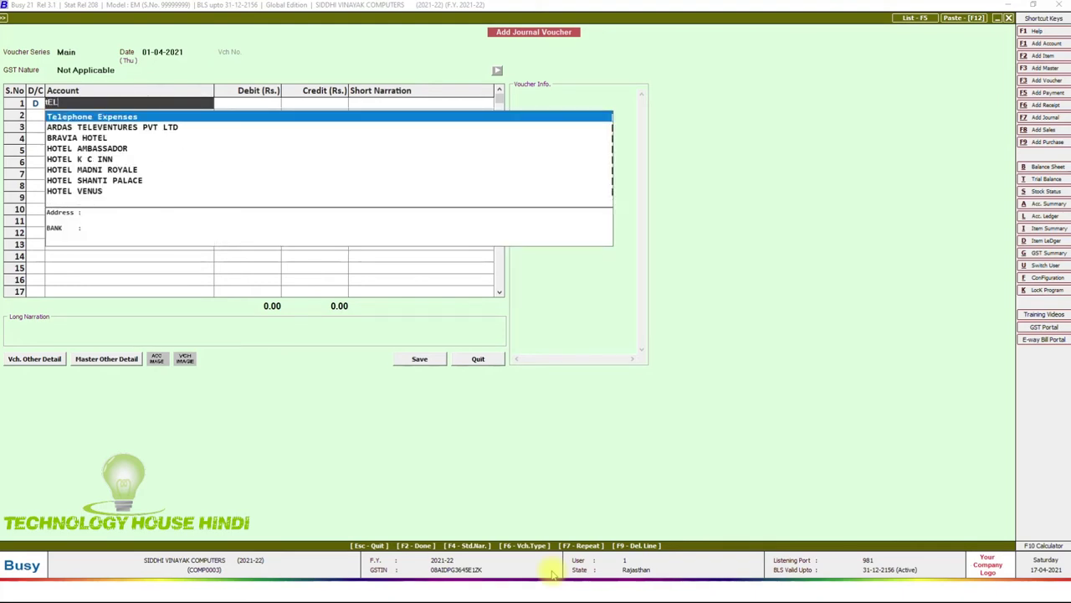
pyautogui.press('Return')
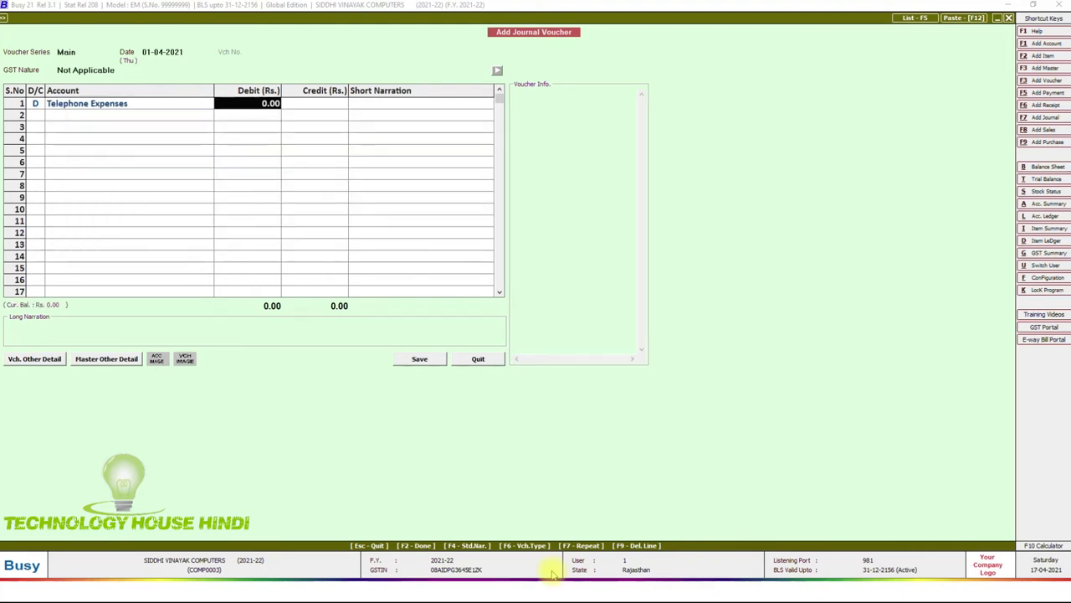
pyautogui.write('100')
pyautogui.press('Return')
pyautogui.press('Return')
pyautogui.press('Return')
# Credit the Cash account with 100 against the telephone expense and save the journal voucher
pyautogui.write('cash')
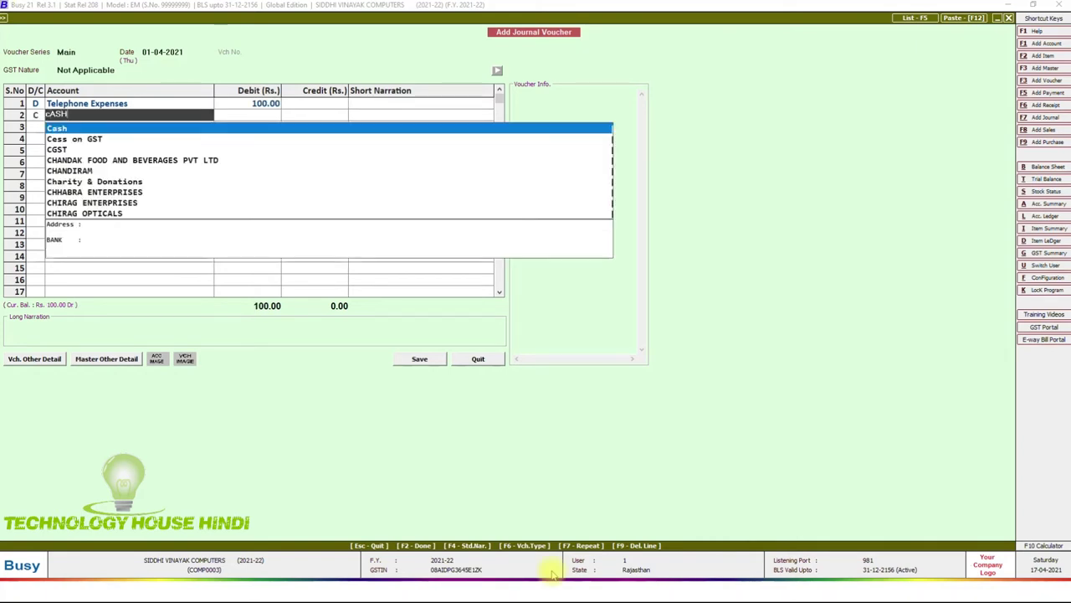
pyautogui.press('Return')
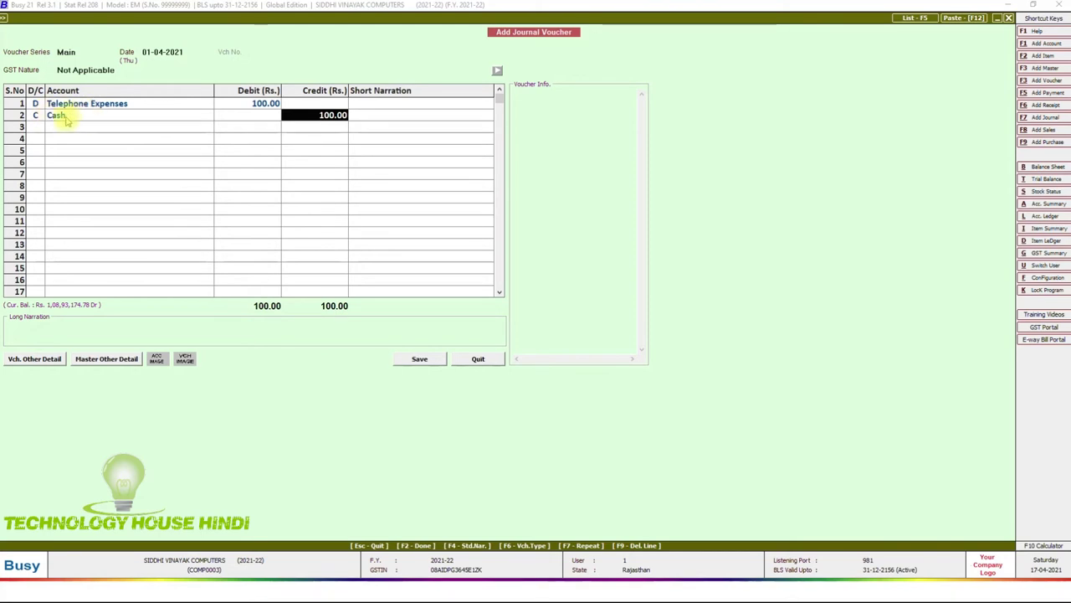
pyautogui.click(421, 359)
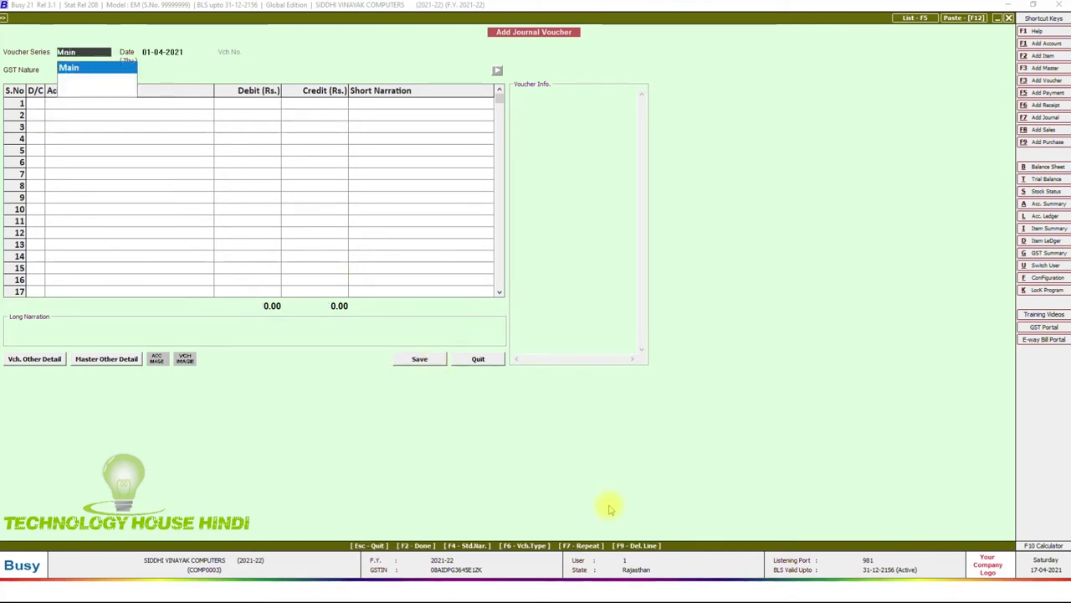
# Switch to the PowerPoint slide show and advance the journal entries slide to the electricity example
pyautogui.press('super')
pyautogui.moveTo(546, 593)
pyautogui.click(576, 539)
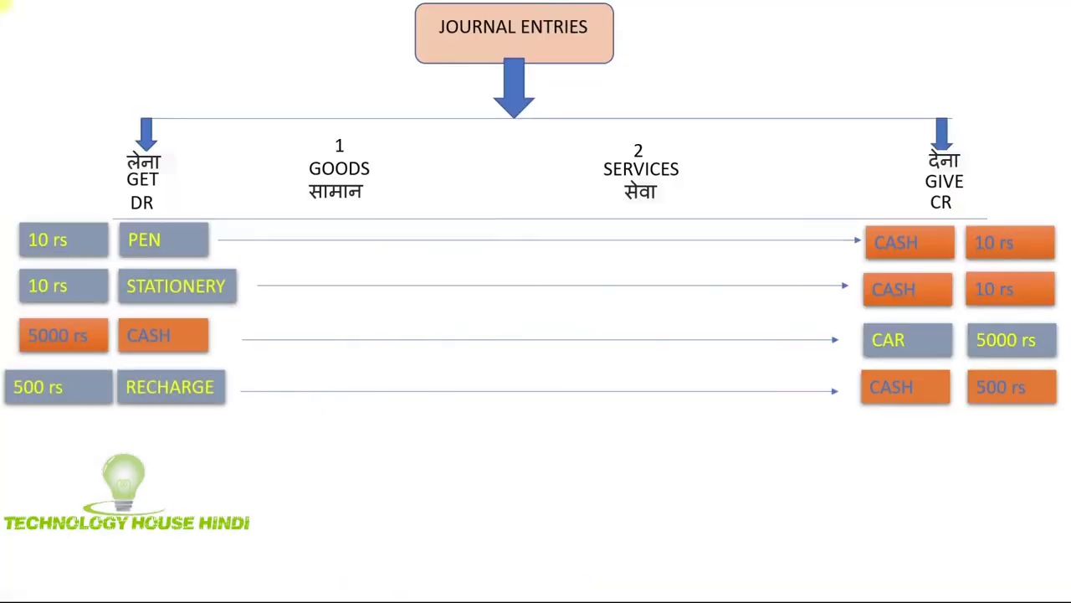
pyautogui.press('Right')
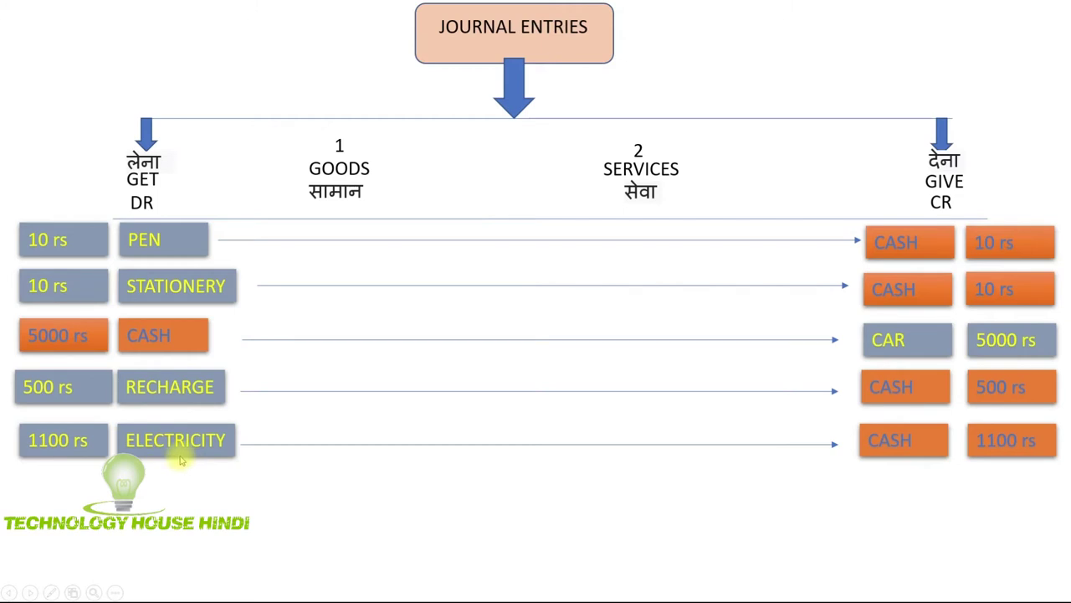
# Switch back to Busy and go to the first debit line's account in the empty journal voucher, keeping the voucher header defaults
pyautogui.press('super')
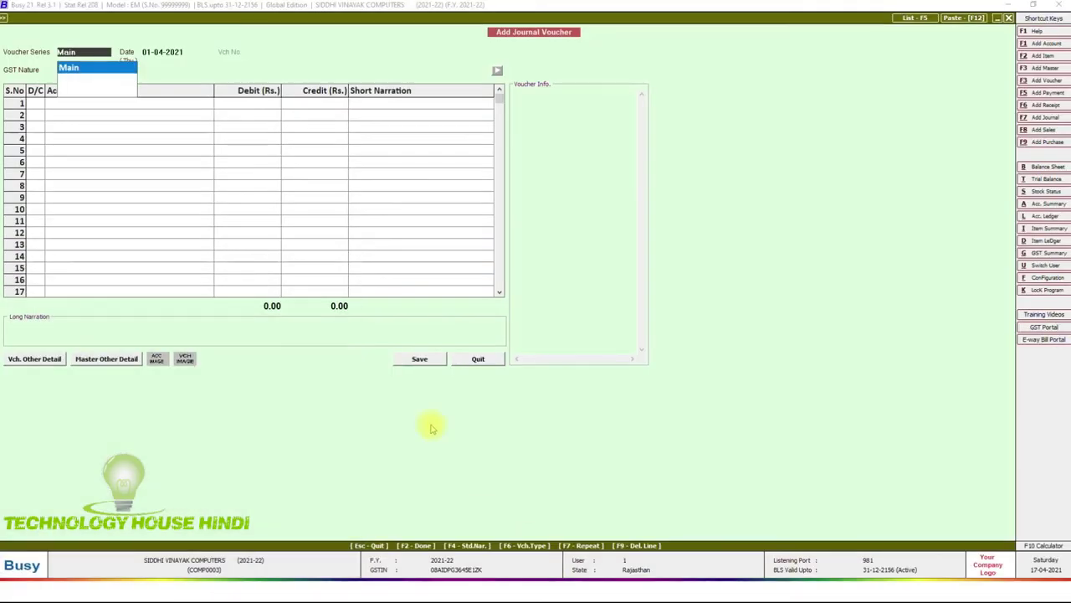
pyautogui.click(561, 592)
pyautogui.press('Return')
pyautogui.press('Return')
pyautogui.press('Return')
pyautogui.press('Return')
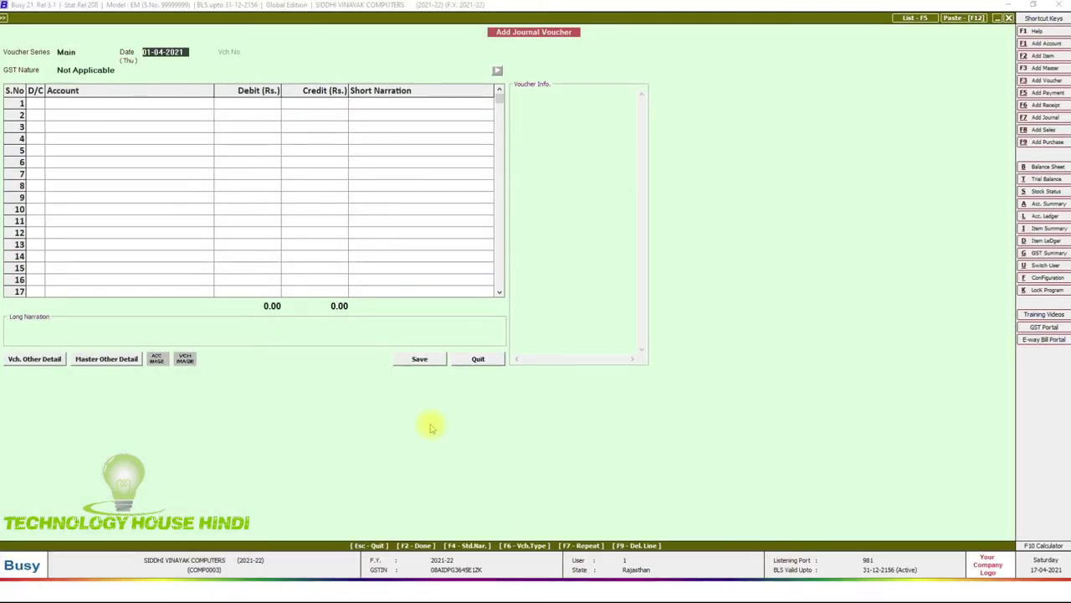
pyautogui.write('ele')
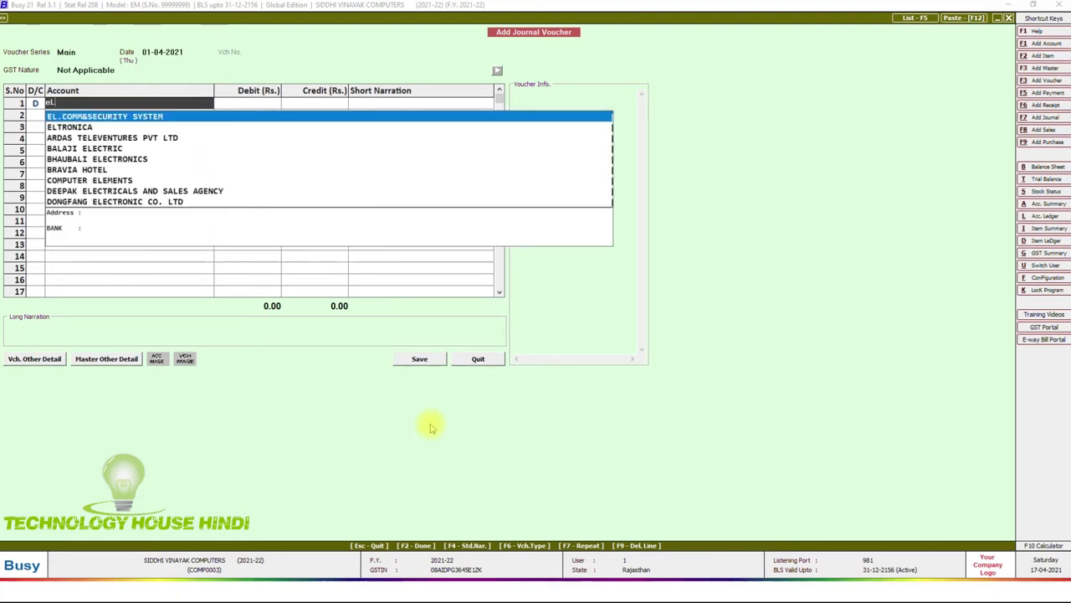
pyautogui.write('c')
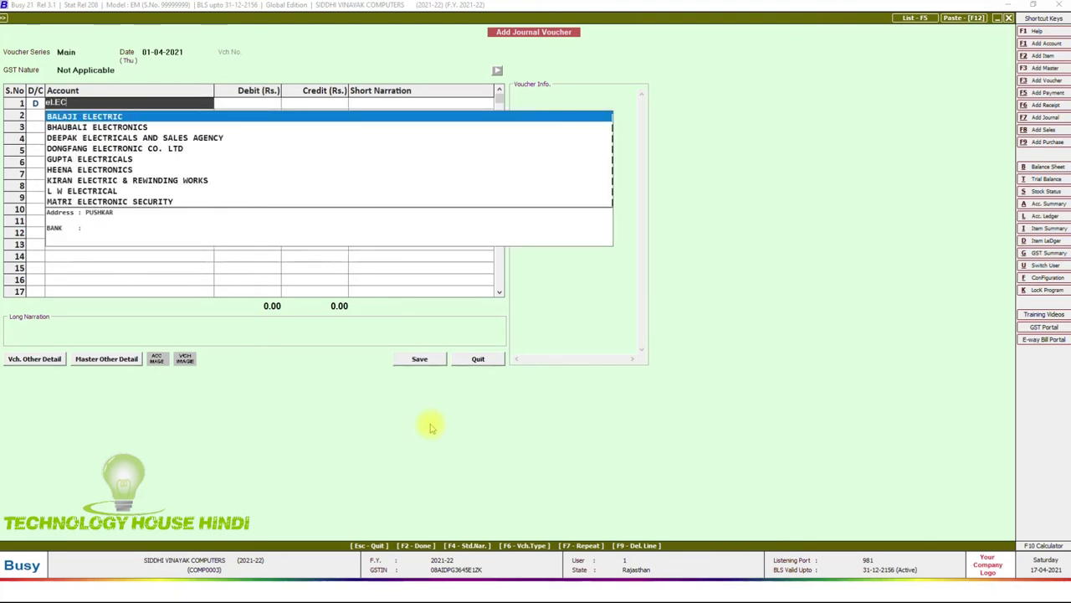
pyautogui.press('BackSpace')
pyautogui.press('BackSpace')
pyautogui.press('BackSpace')
pyautogui.press('BackSpace')
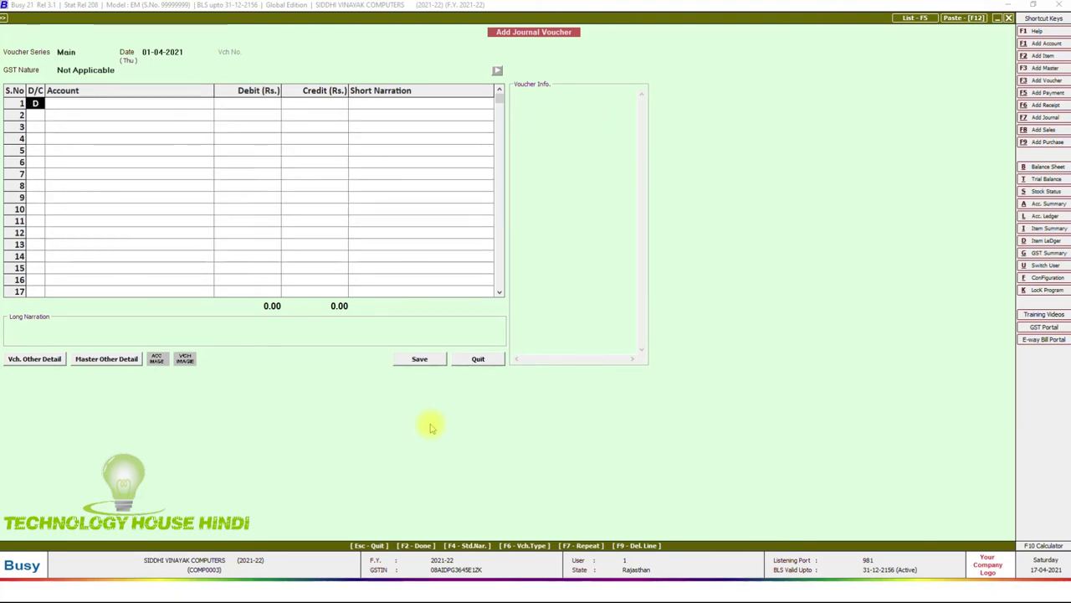
# Debit Water & Electricity Expenses with 1100 on the voucher's first line
pyautogui.write('wat')
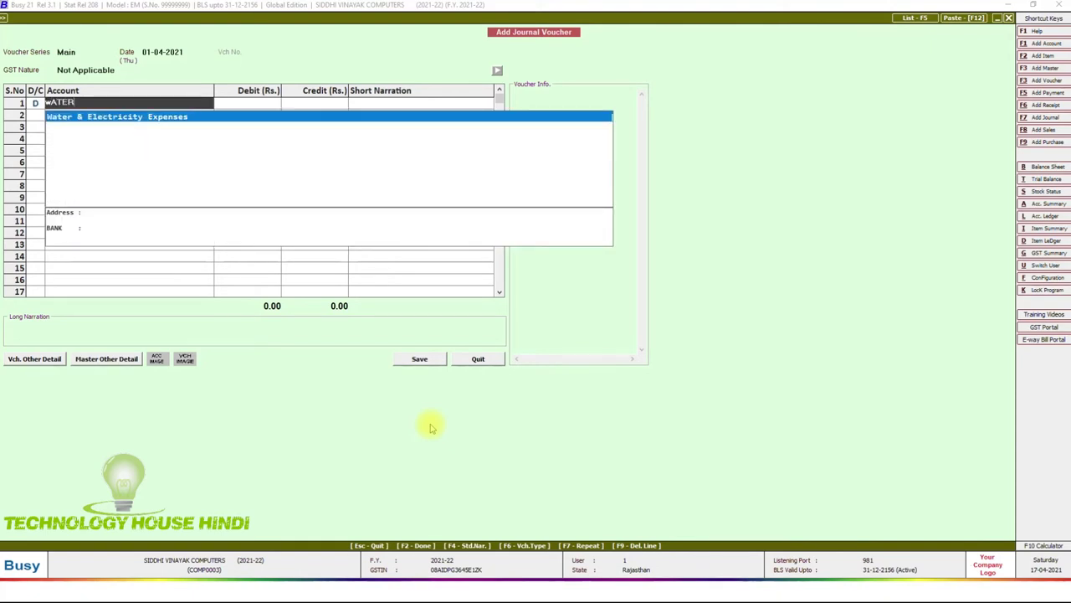
pyautogui.press('Return')
pyautogui.write('1100')
pyautogui.press('Return')
pyautogui.press('Return')
pyautogui.press('Return')
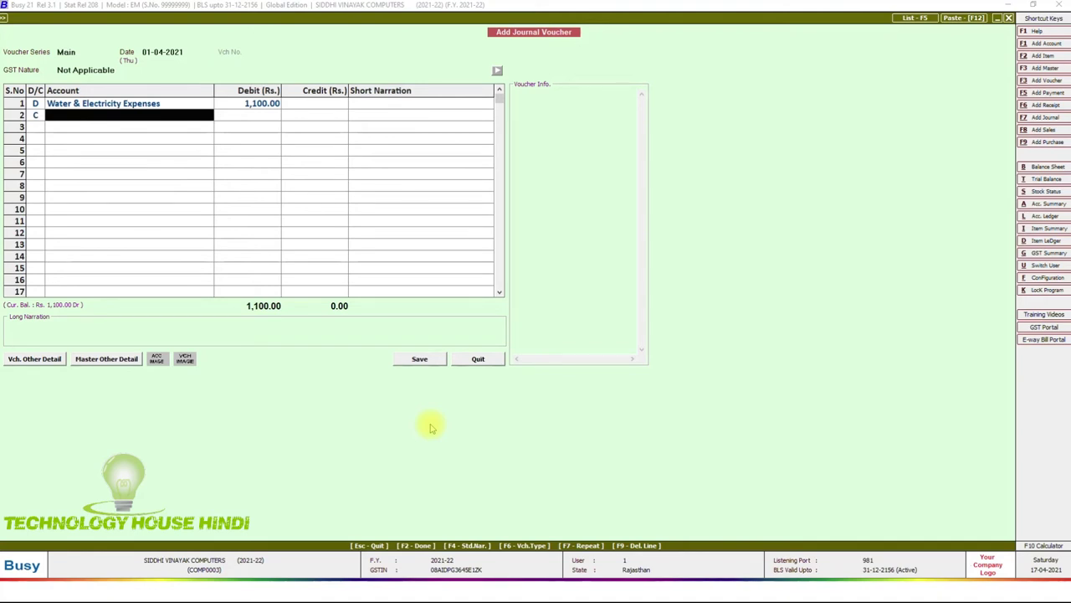
# Credit the Cash account with 1,100 against the electricity expense and save the journal voucher
pyautogui.write('cas')
pyautogui.press('Return')
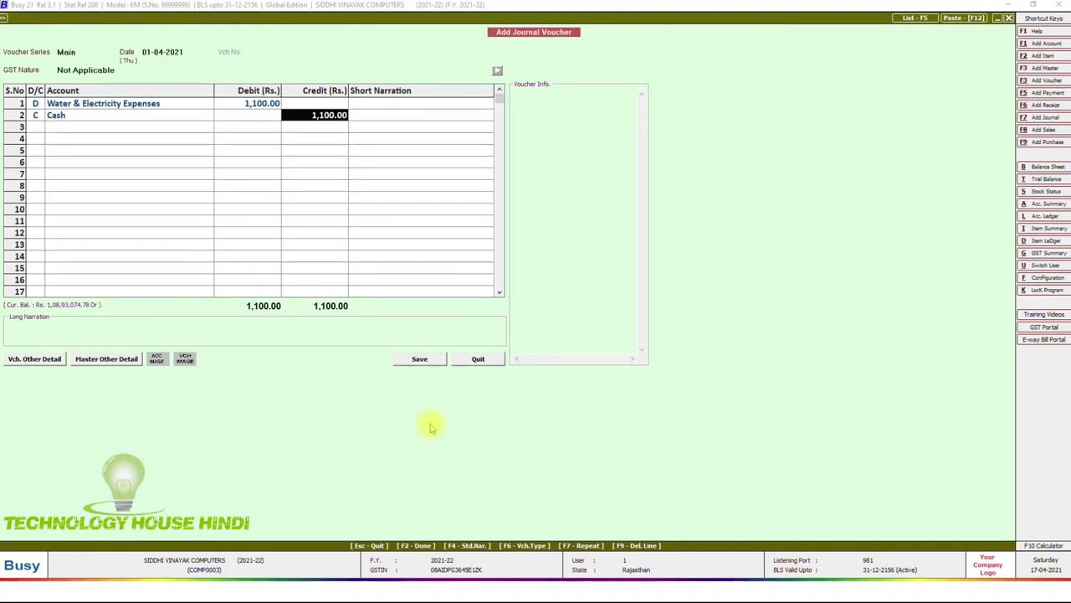
pyautogui.click(419, 358)
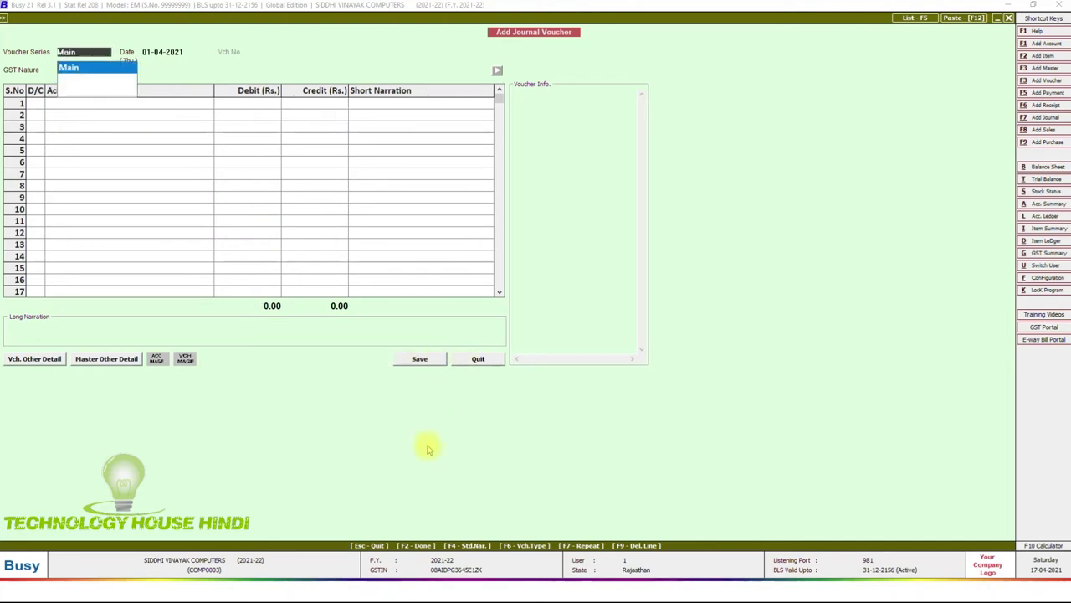
# Switch to the PowerPoint slide show and advance the journal entries slide to the training example
pyautogui.press('super')
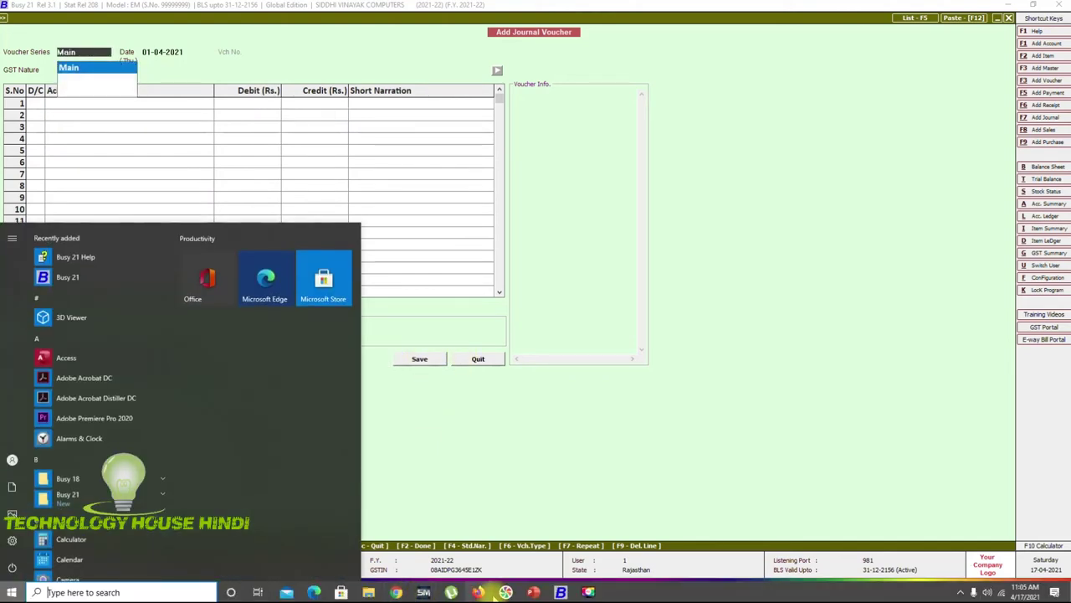
pyautogui.moveTo(534, 590)
pyautogui.click(548, 571)
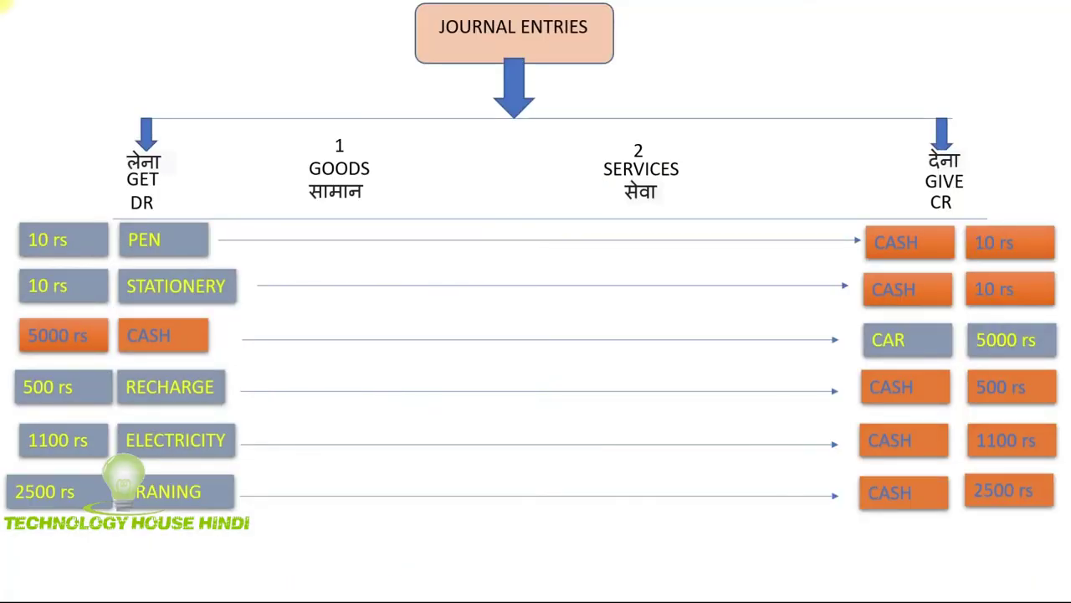
# Switch back to Busy and choose Miscellaneous Expenses as the debit account on the new voucher's first line
pyautogui.press('super')
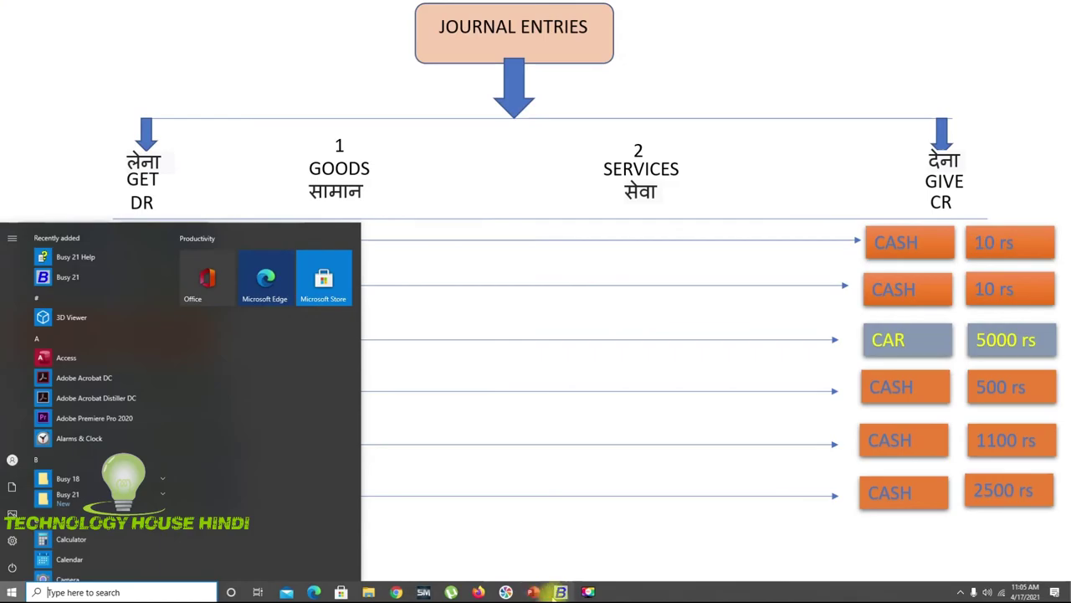
pyautogui.click(561, 592)
pyautogui.press('Return')
pyautogui.press('Return')
pyautogui.press('Return')
pyautogui.write('mis')
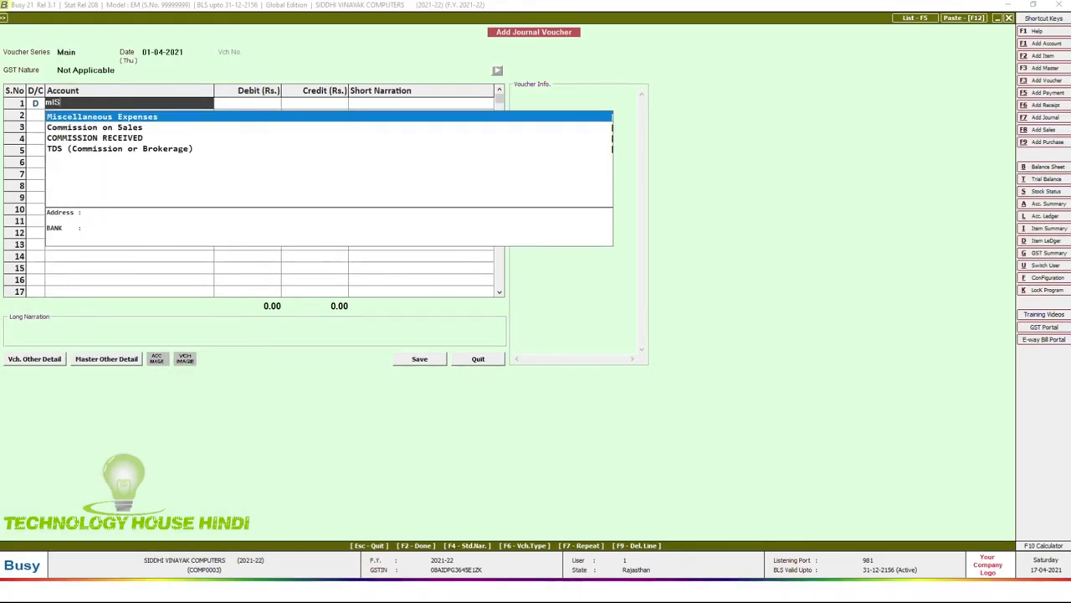
pyautogui.press('Return')
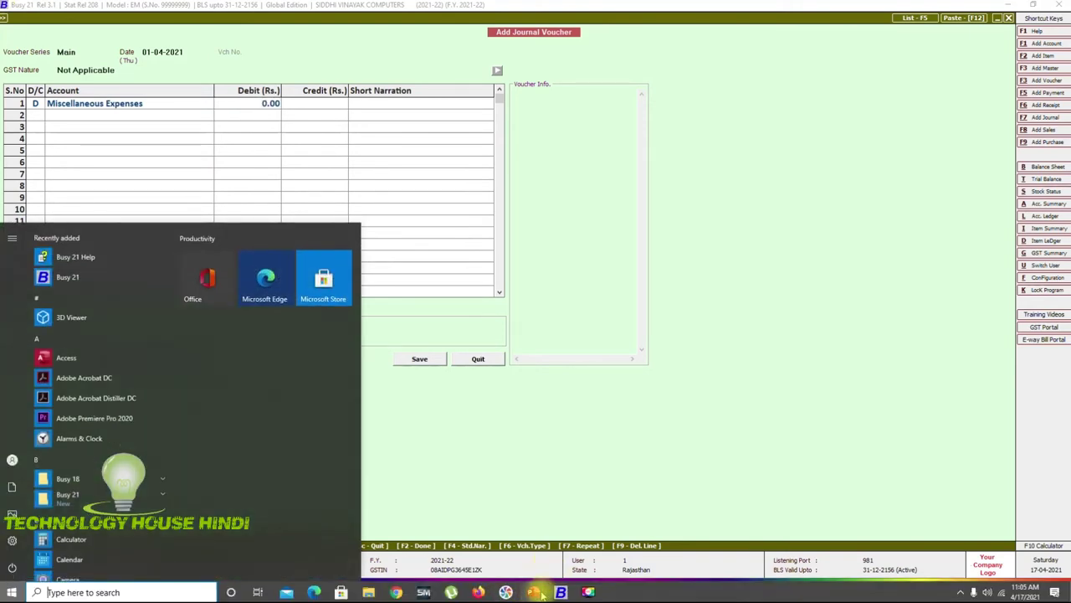
# Check the training amount on the PowerPoint slide, switch back to Busy and debit Miscellaneous Expenses with 2500
pyautogui.moveTo(533, 592)
pyautogui.click(608, 536)
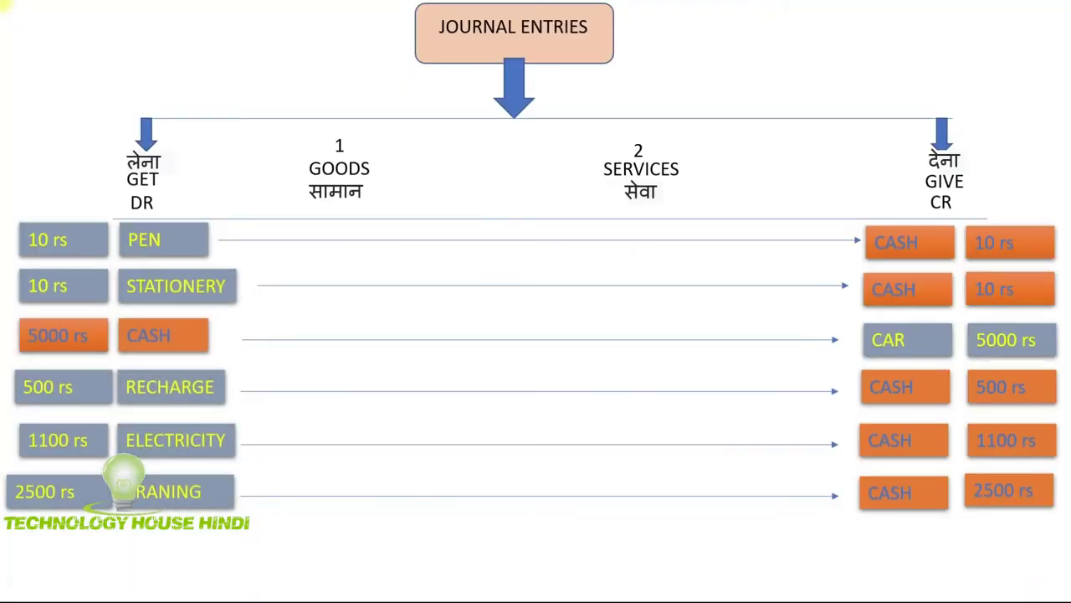
pyautogui.press('super')
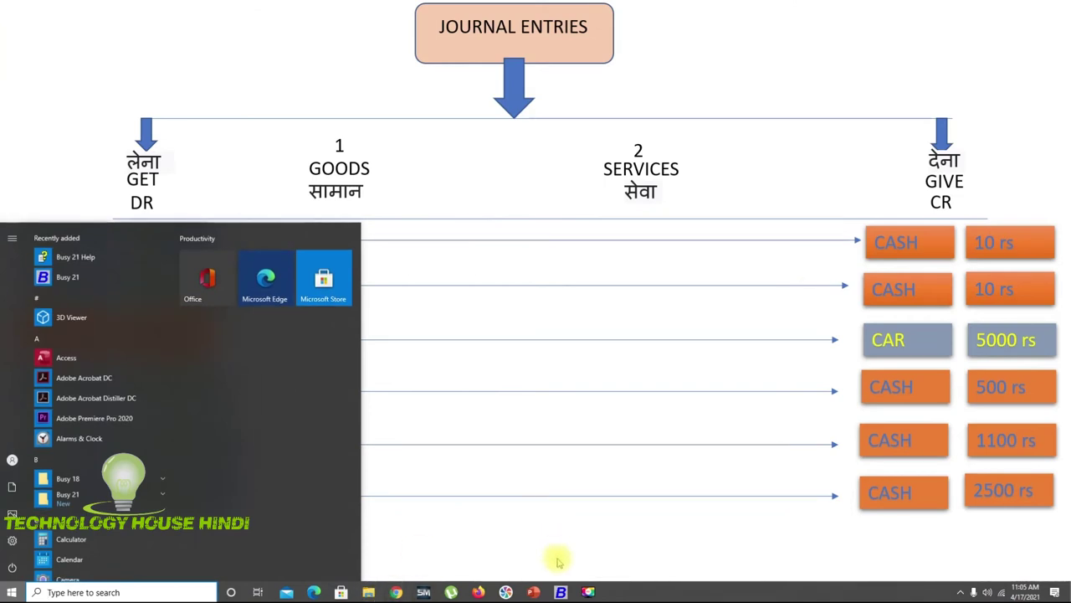
pyautogui.click(561, 592)
pyautogui.write('2500')
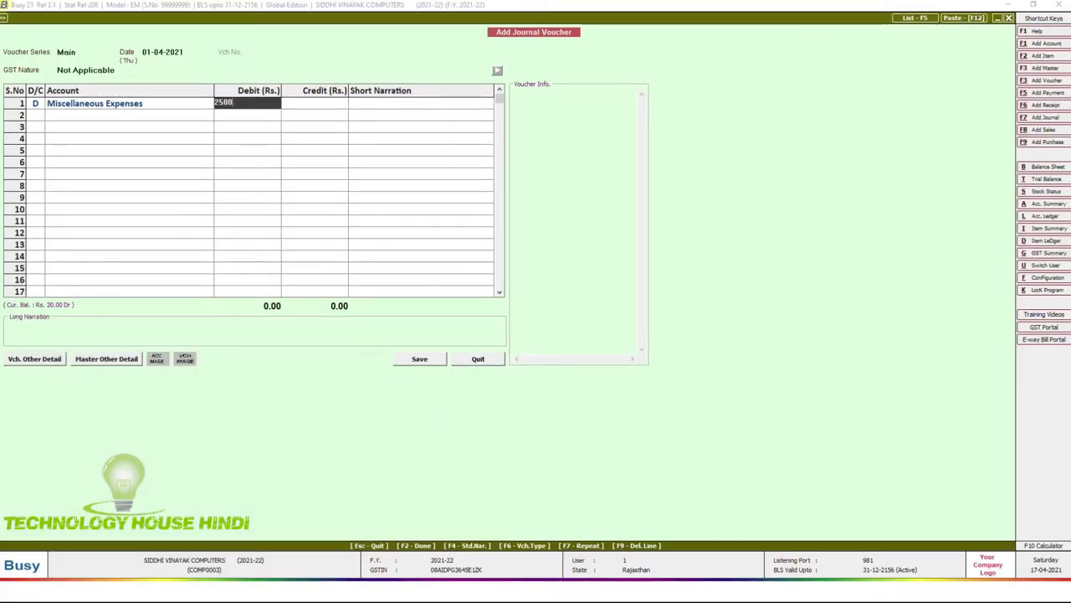
pyautogui.press('Return')
# Credit Cash with 2,500, enter the short narration "YOGA TRANING" on that line and save the journal voucher
pyautogui.press('Return')
pyautogui.write('cASH')
pyautogui.press('Return')
pyautogui.press('Return')
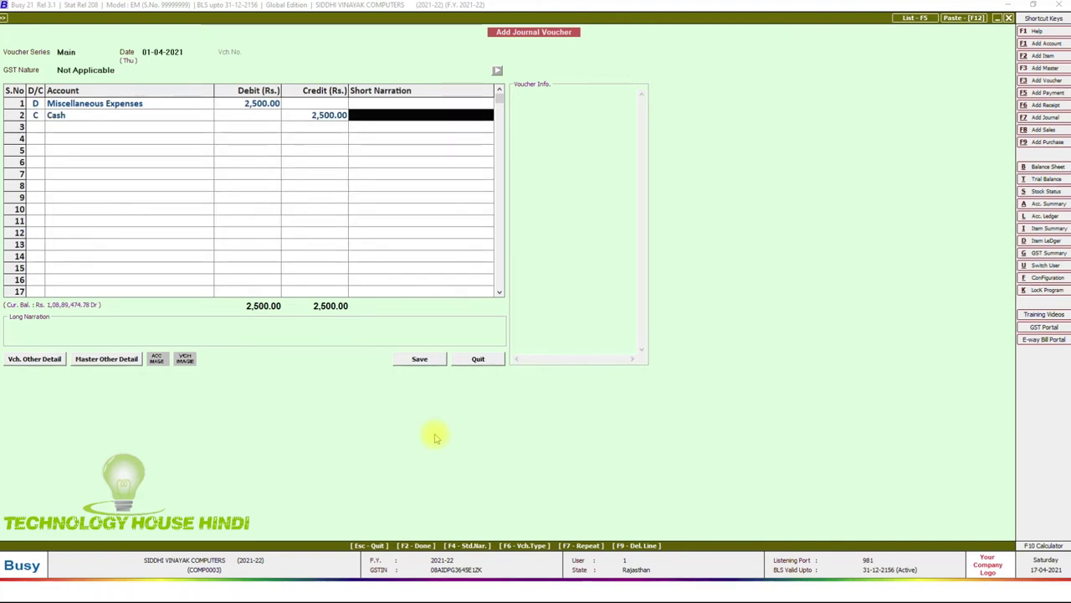
pyautogui.write('yOGA TRANING')
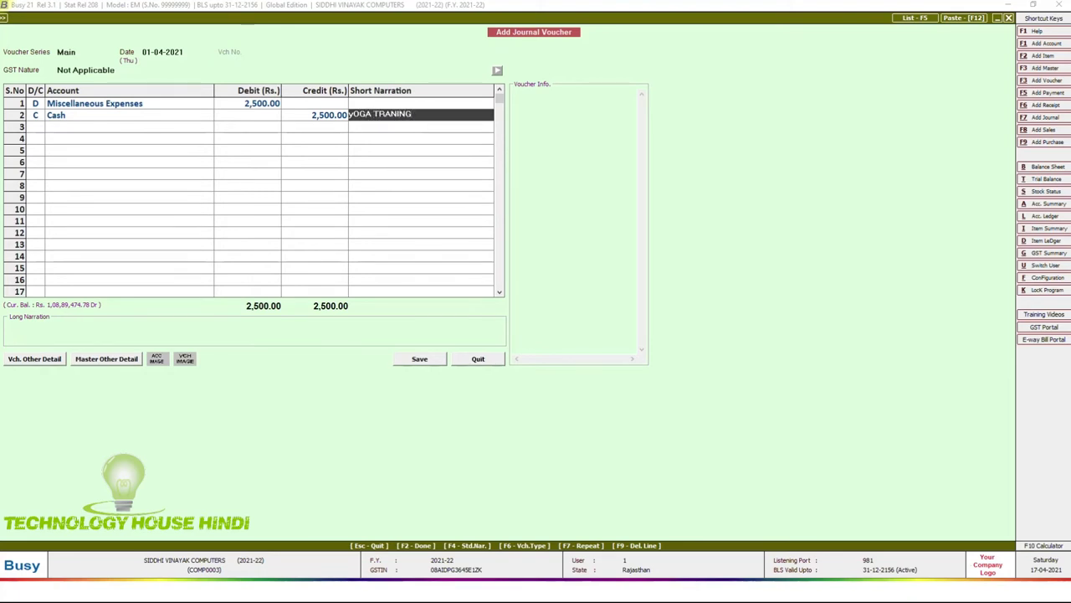
pyautogui.click(421, 358)
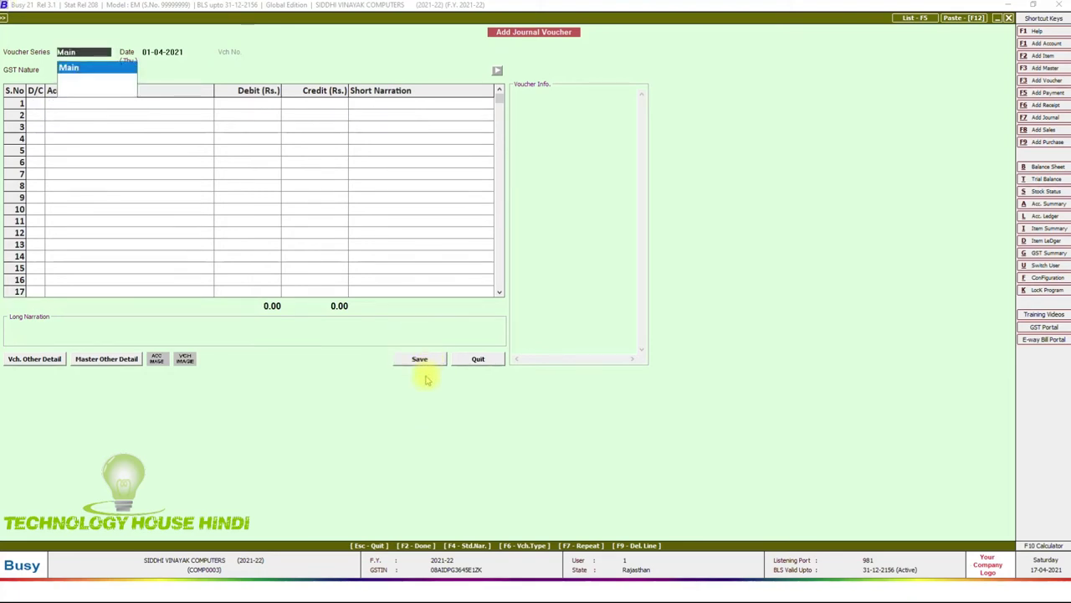
# Switch to the PowerPoint slide show and advance the journal entries slide to the repair example
pyautogui.press('super')
pyautogui.click(590, 486)
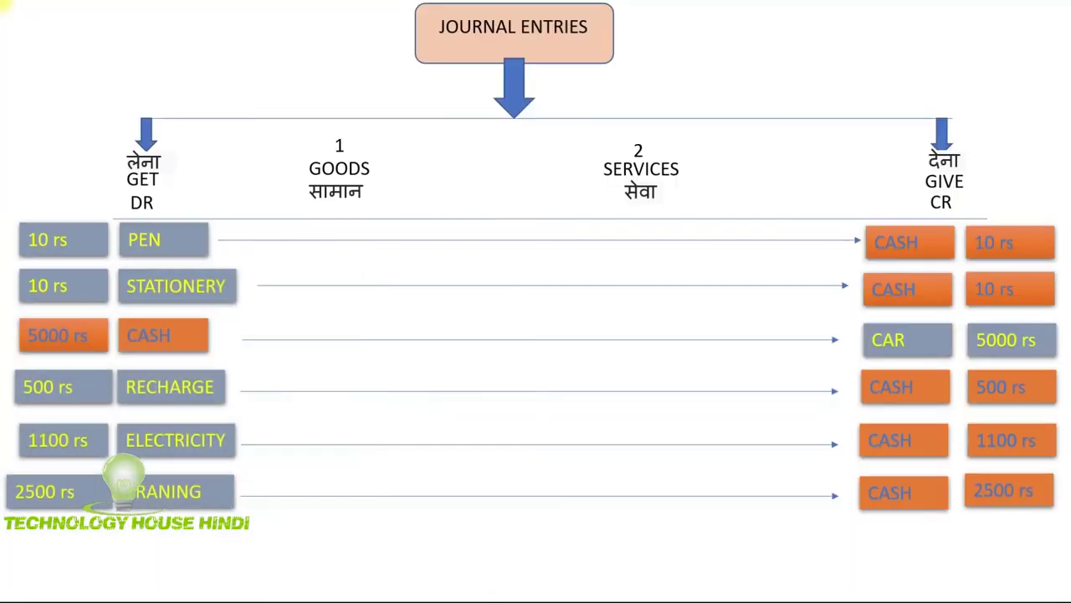
pyautogui.press('Right')
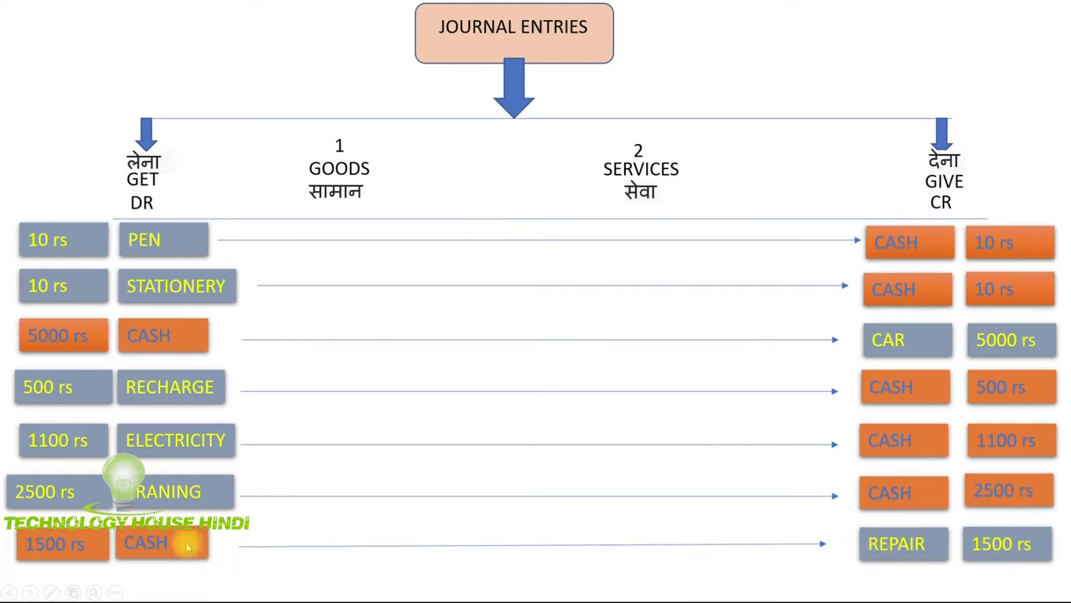
# Switch back to Busy and choose Cash as the debit account on the new voucher's first line
pyautogui.press('super')
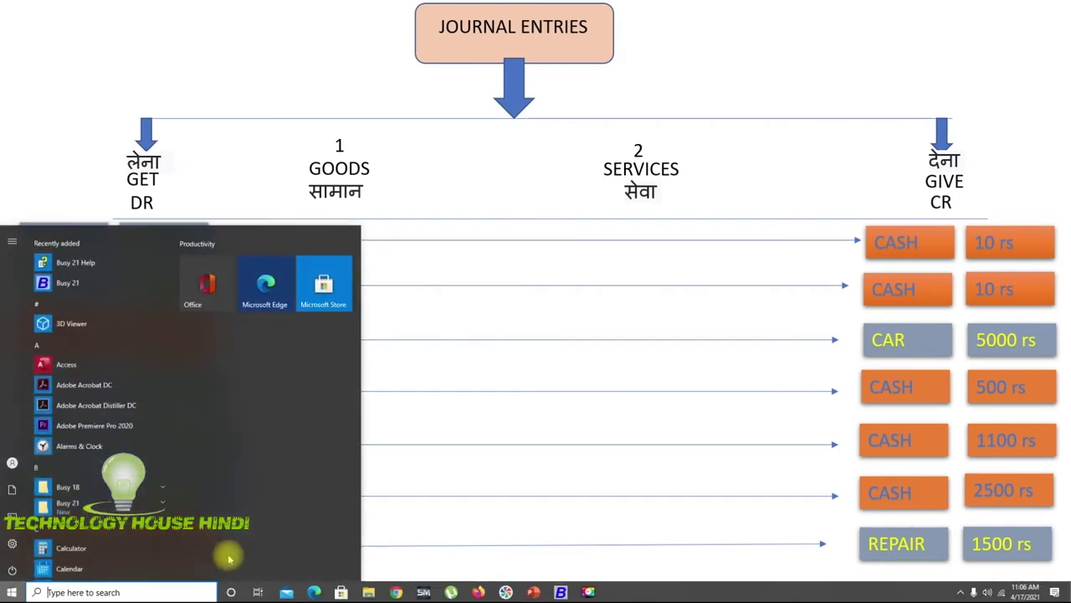
pyautogui.click(559, 592)
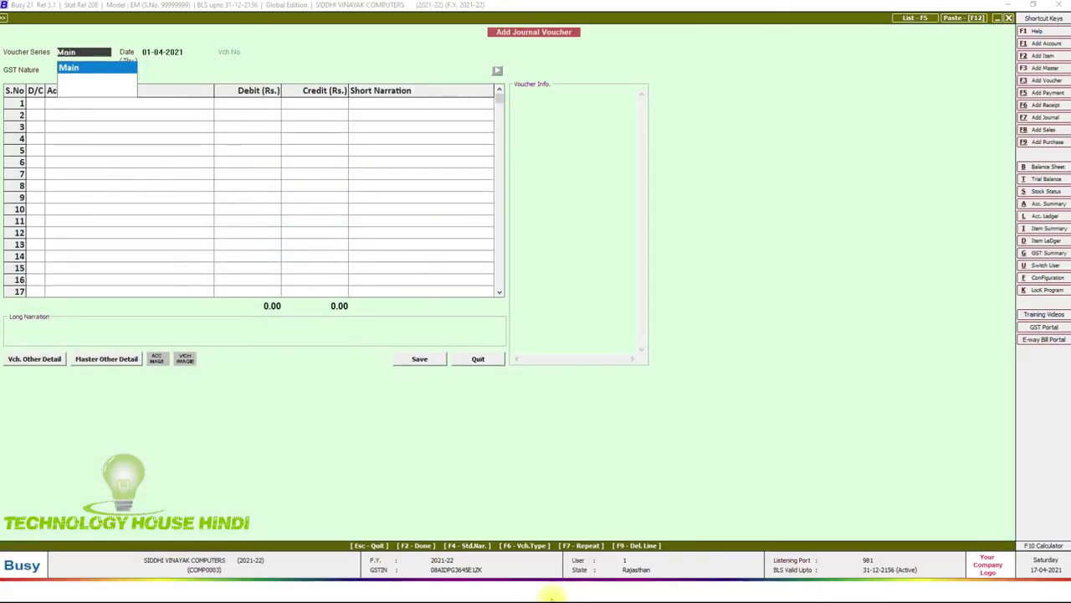
pyautogui.press('Return')
pyautogui.press('Return')
pyautogui.press('Return')
pyautogui.press('Return')
pyautogui.write('cASH')
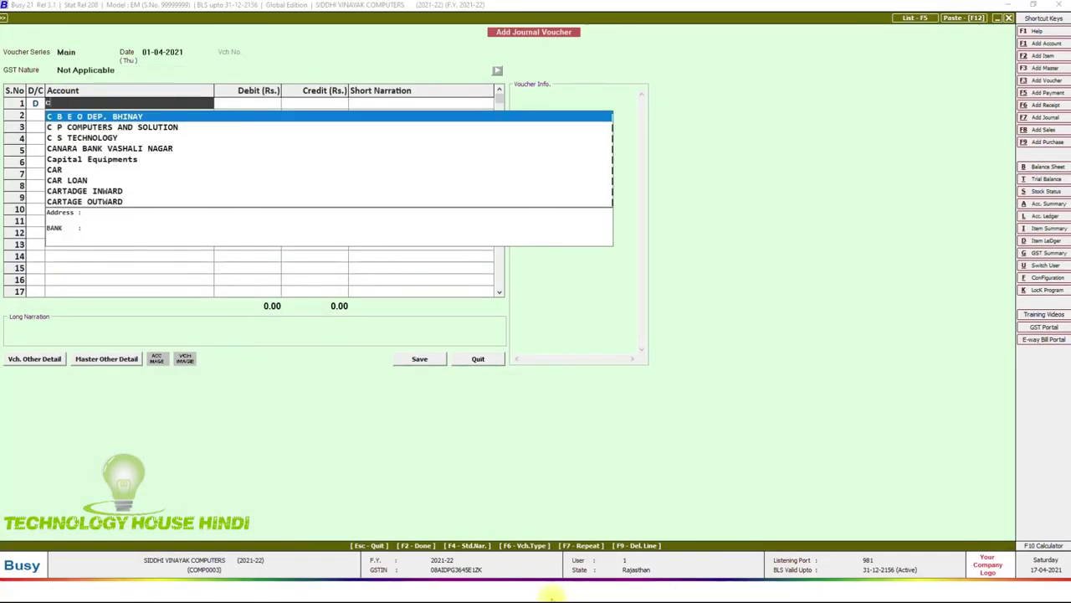
pyautogui.press('Return')
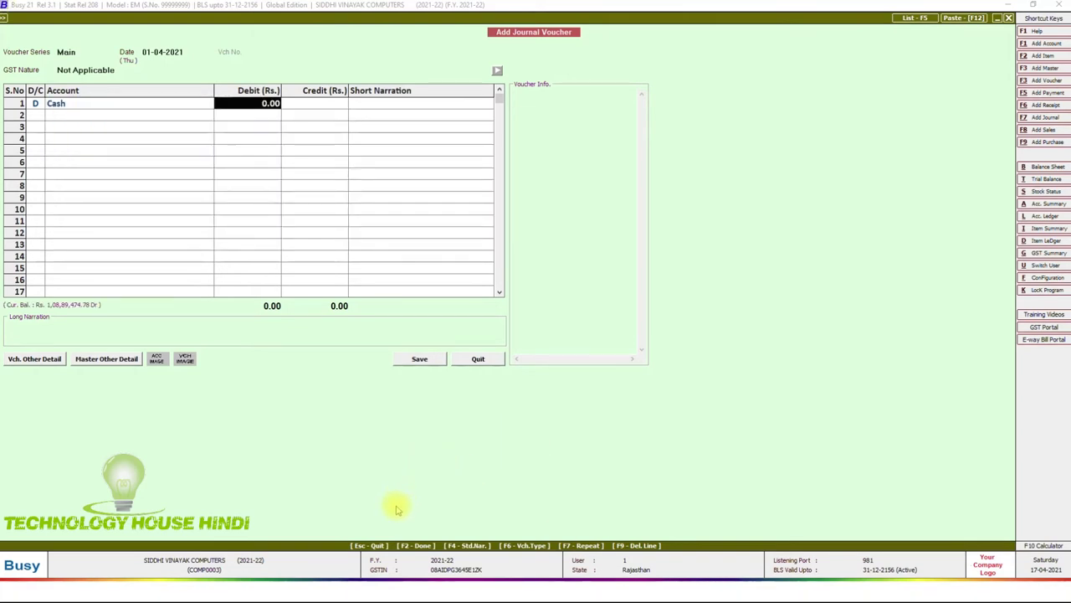
# Check the repair amount on the PowerPoint slide, switch back to Busy and debit Cash with 1500
pyautogui.press('super')
pyautogui.moveTo(534, 591)
pyautogui.click(599, 548)
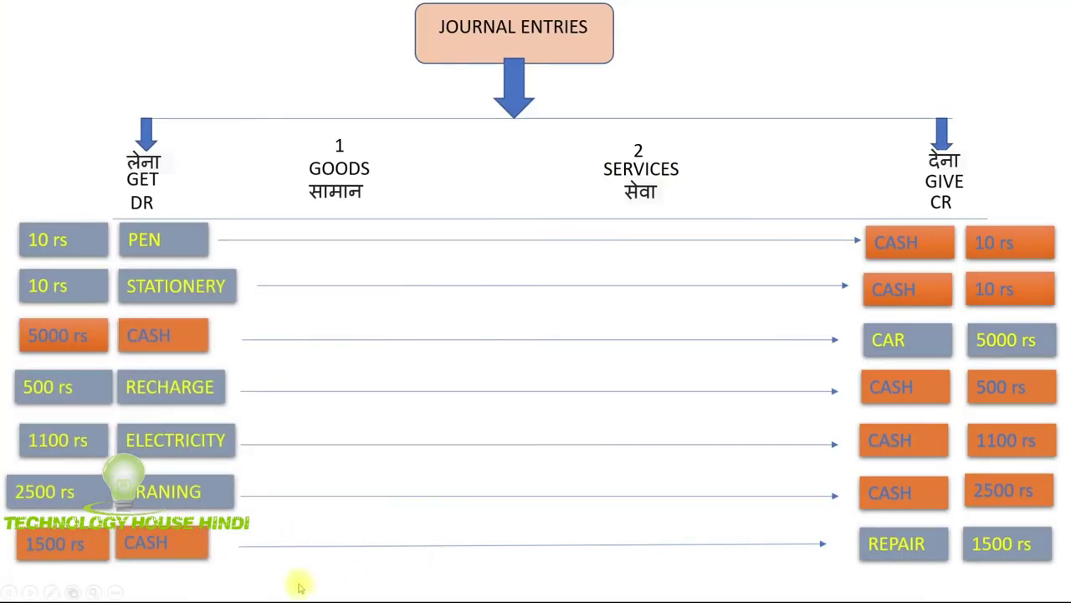
pyautogui.press('super')
pyautogui.click(557, 590)
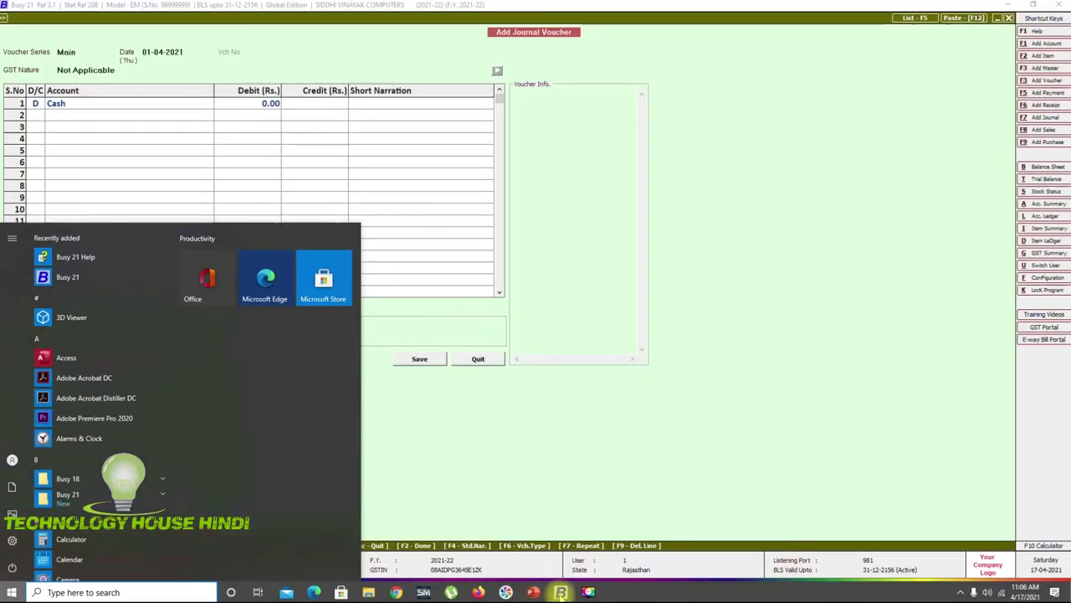
pyautogui.write('1500')
pyautogui.press('Return')
# Credit the Service Charges Paid account with 1,500 on the voucher's second line
pyautogui.write('sER')
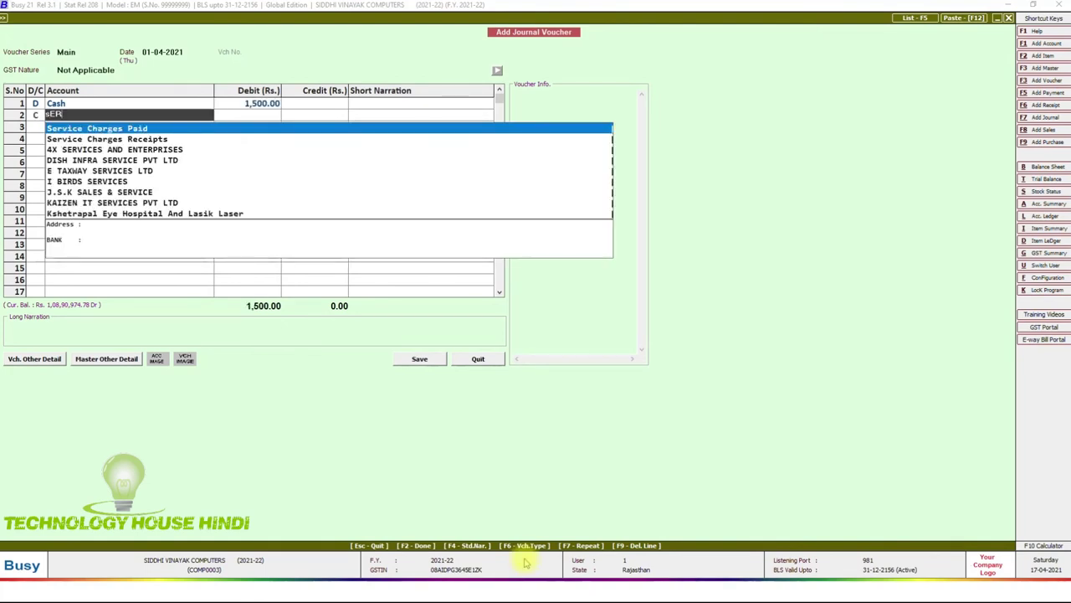
pyautogui.press('Return')
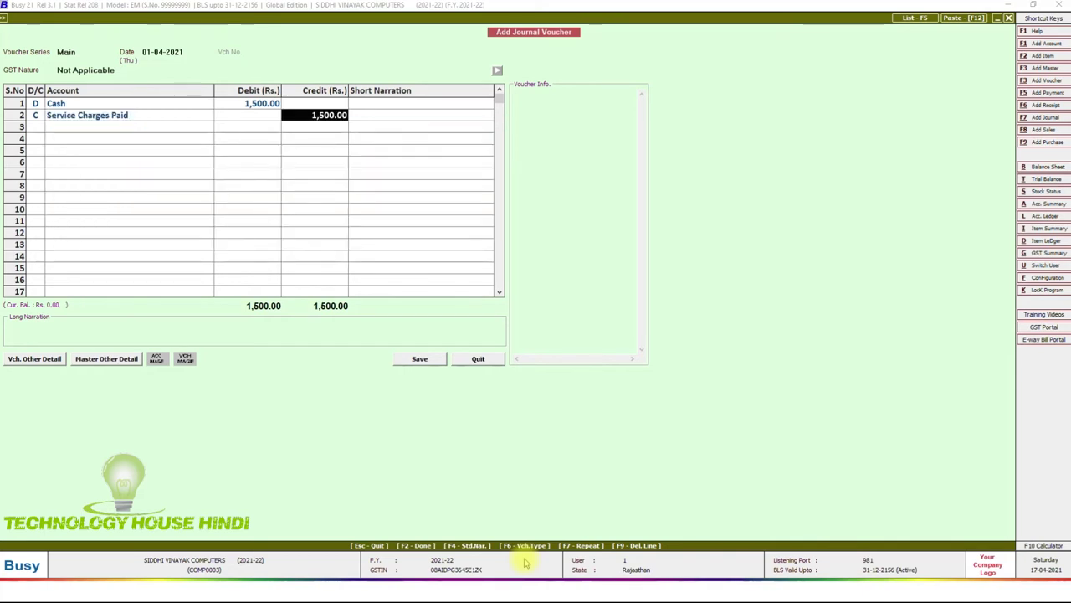
pyautogui.press('Return')
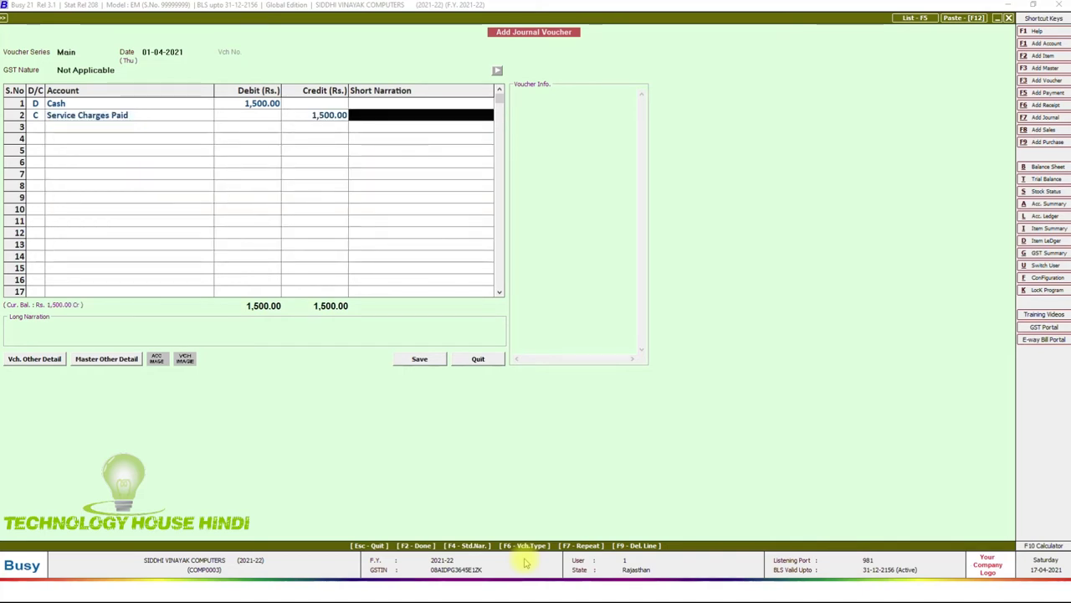
# Enter the short narration "COMPUTER REPAIRE" on the credit line and save the journal voucher
pyautogui.write('cOMPU')
pyautogui.write('ER')
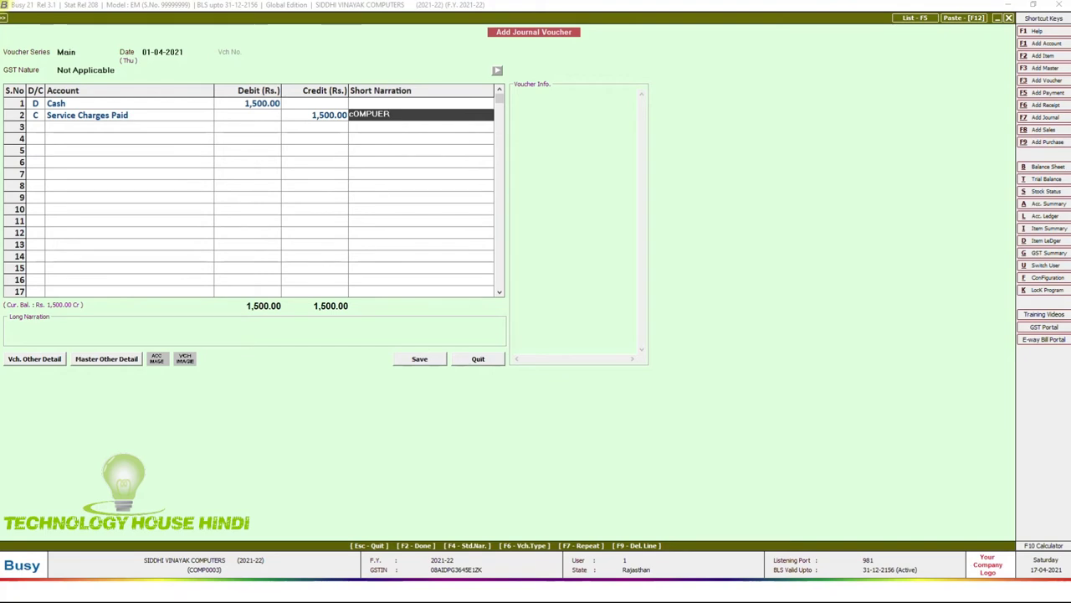
pyautogui.write('TE')
pyautogui.press('BackSpace')
pyautogui.press('BackSpace')
pyautogui.press('BackSpace')
pyautogui.write('TER REIM')
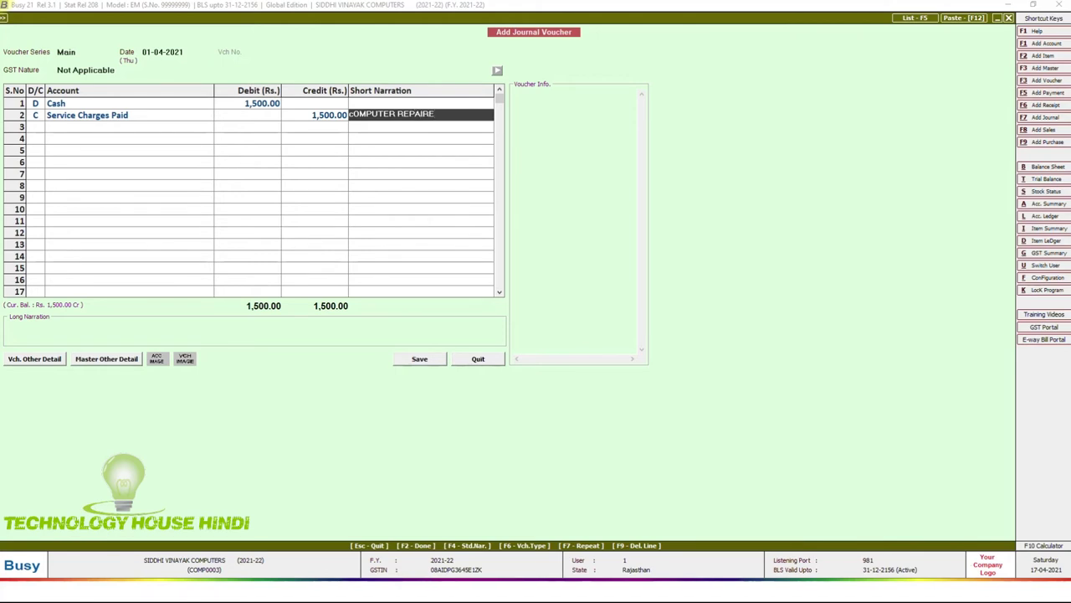
pyautogui.click(437, 359)
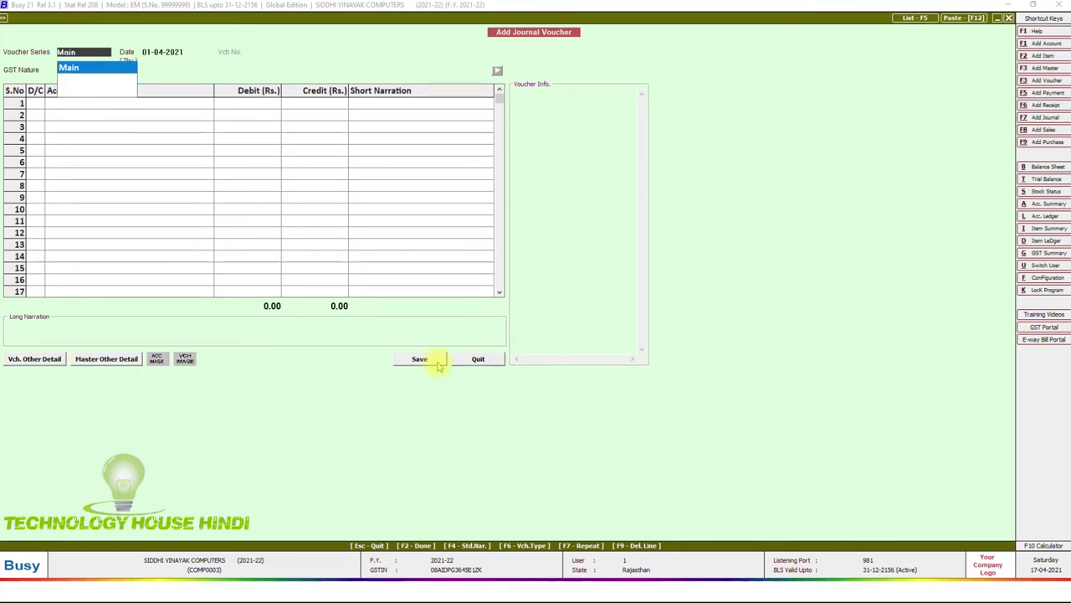
# Switch to the PowerPoint slide show and advance to the slide that adds Promise to Goods and Services
pyautogui.press('super')
pyautogui.moveTo(534, 591)
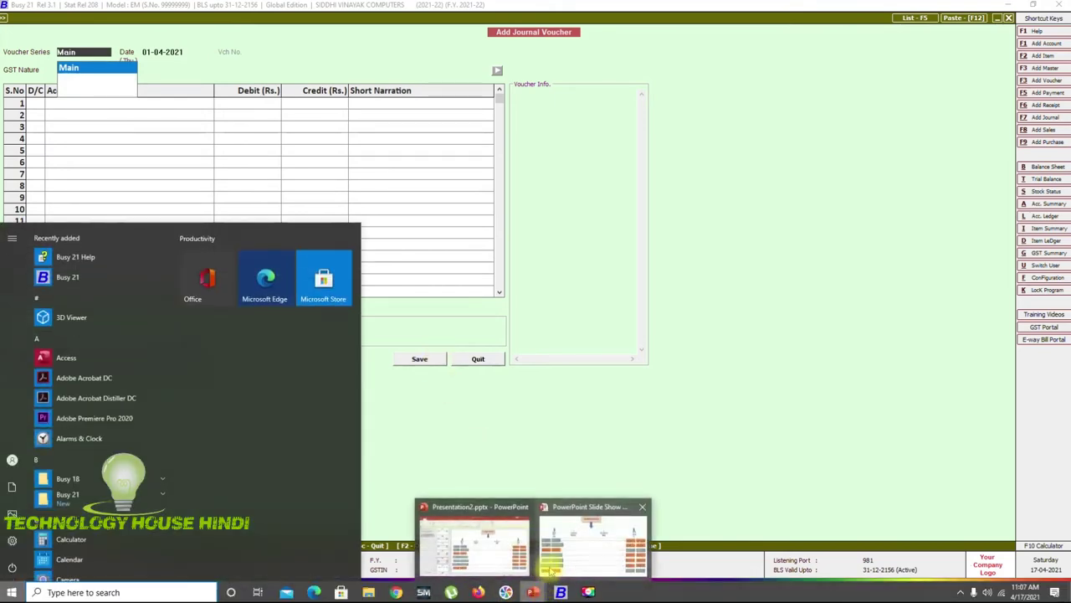
pyautogui.click(553, 561)
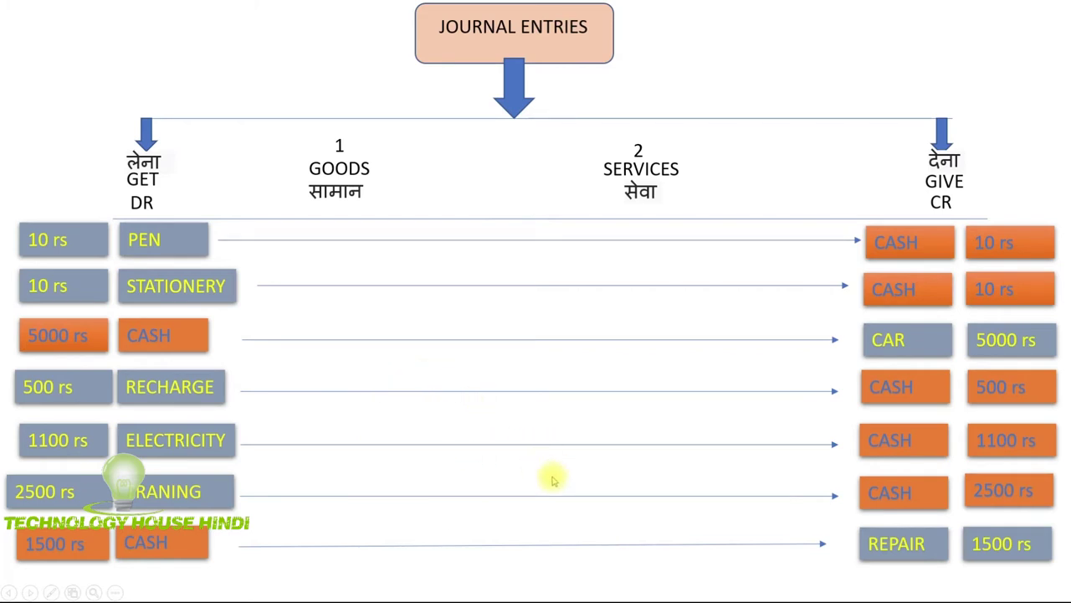
pyautogui.press('Right')
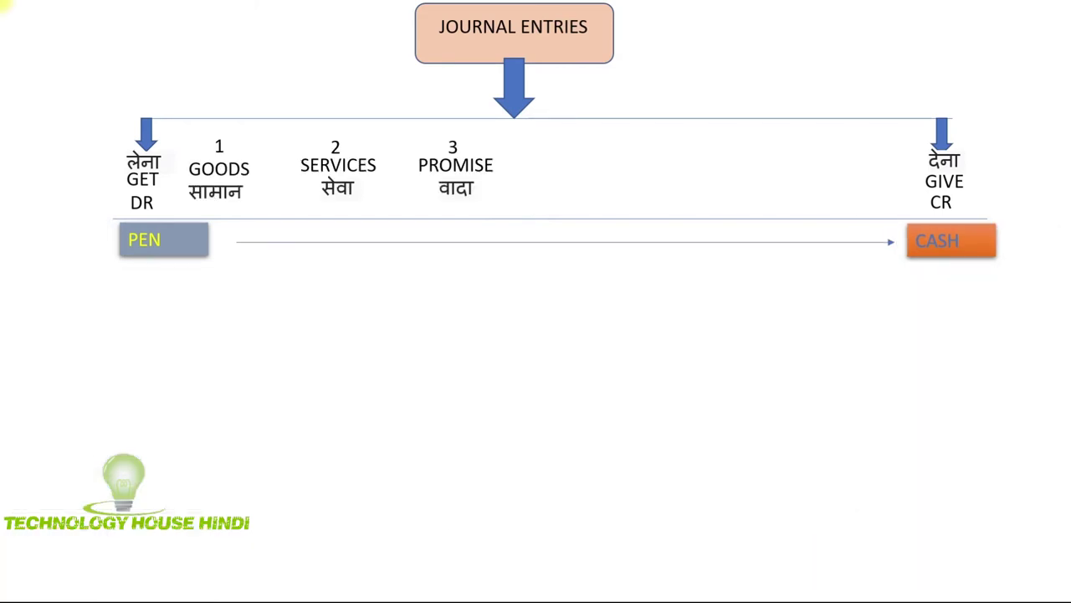
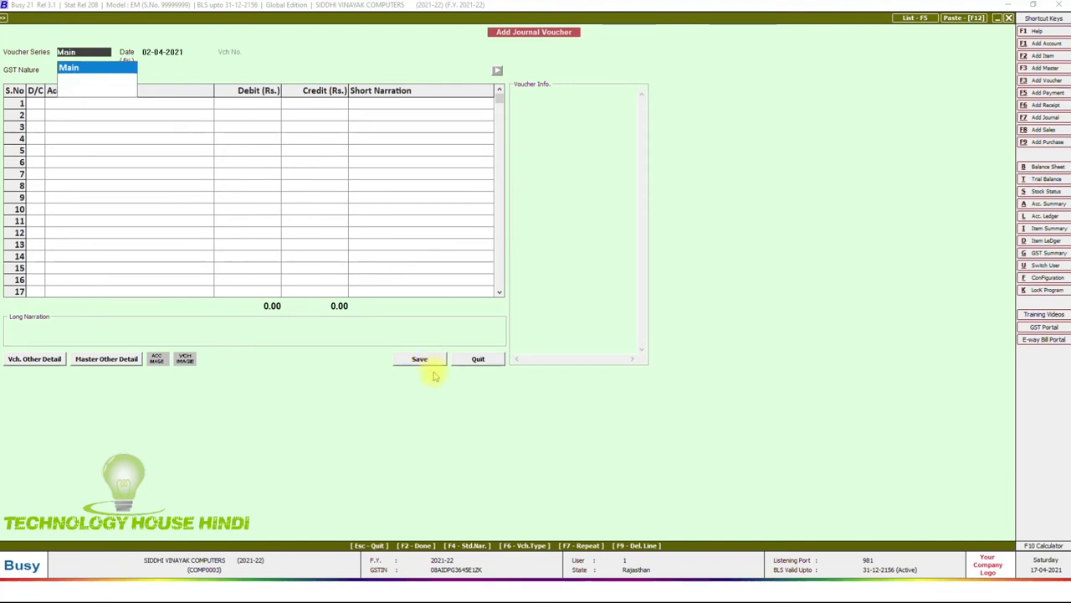
# Switch to the PowerPoint slide show and advance the promise slide through the debtor's cash payment entry to Condition 2
pyautogui.press('super')
pyautogui.moveTo(533, 592)
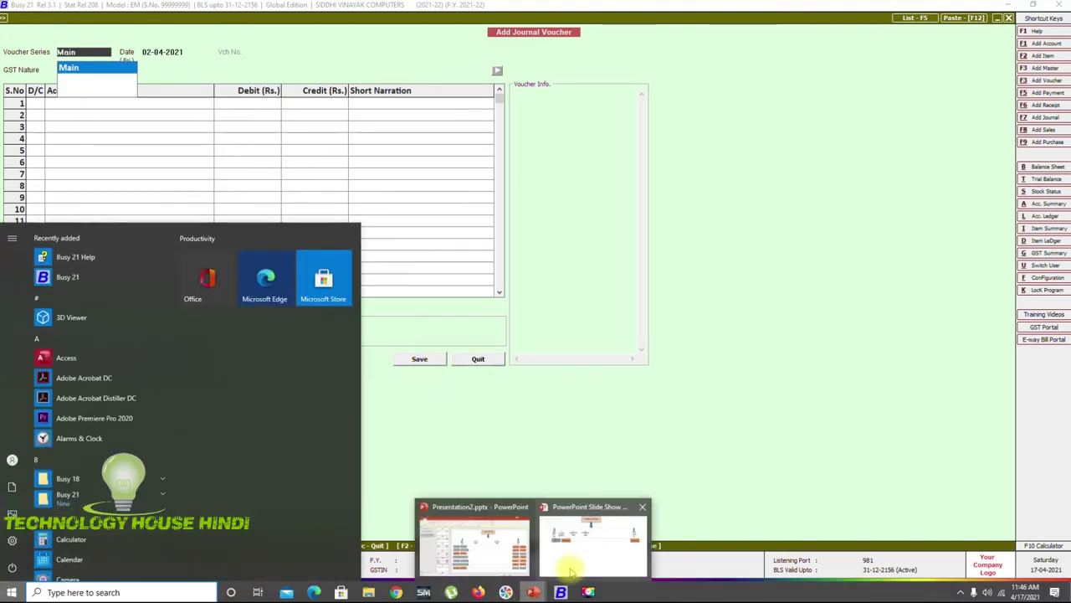
pyautogui.click(596, 539)
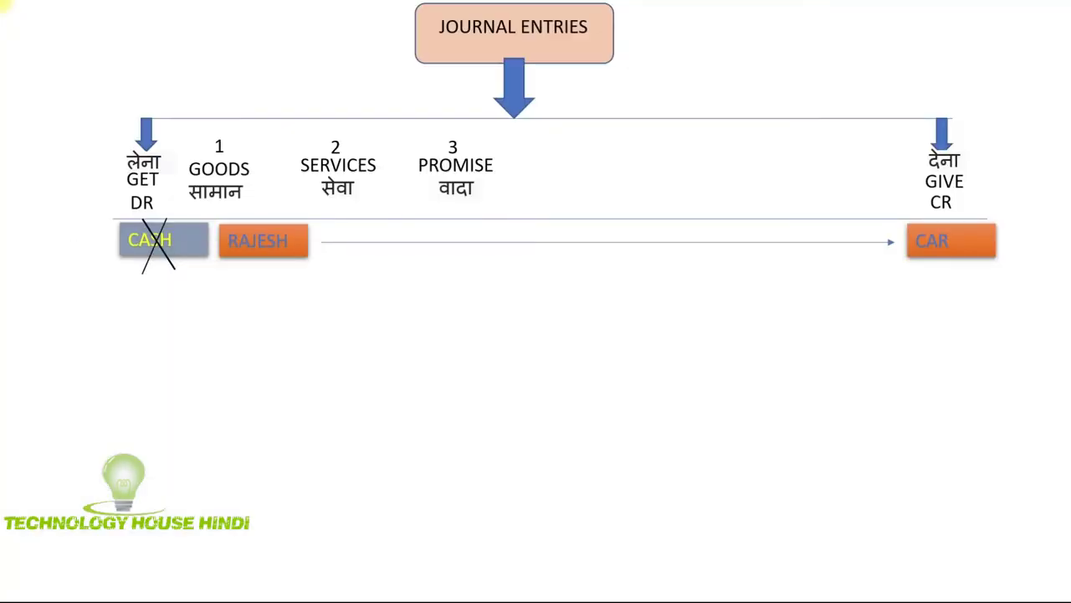
pyautogui.click(468, 402)
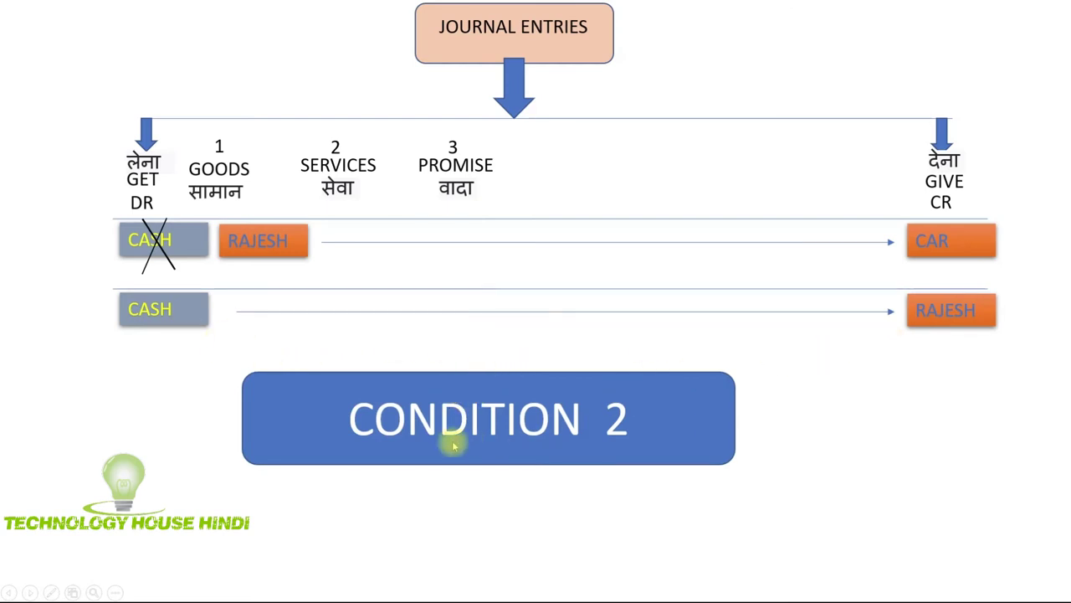
pyautogui.press('super')
pyautogui.moveTo(533, 592)
pyautogui.click(566, 567)
# Switch back to Busy and set the new journal voucher's date to 05-04-2021
pyautogui.press('super')
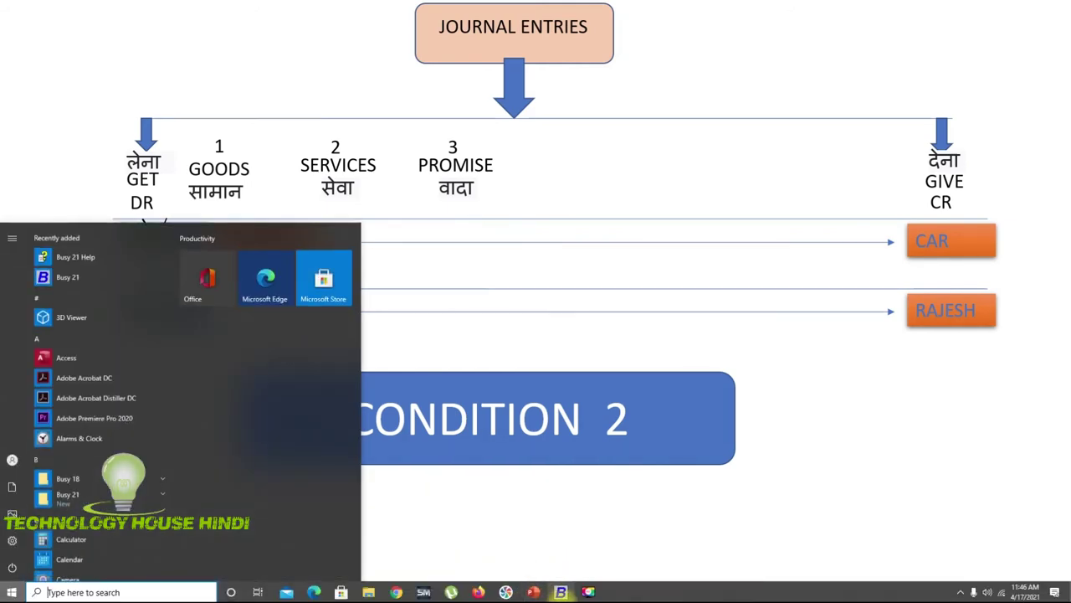
pyautogui.click(563, 594)
pyautogui.press('Return')
pyautogui.write('5')
pyautogui.press('Return')
pyautogui.press('Return')
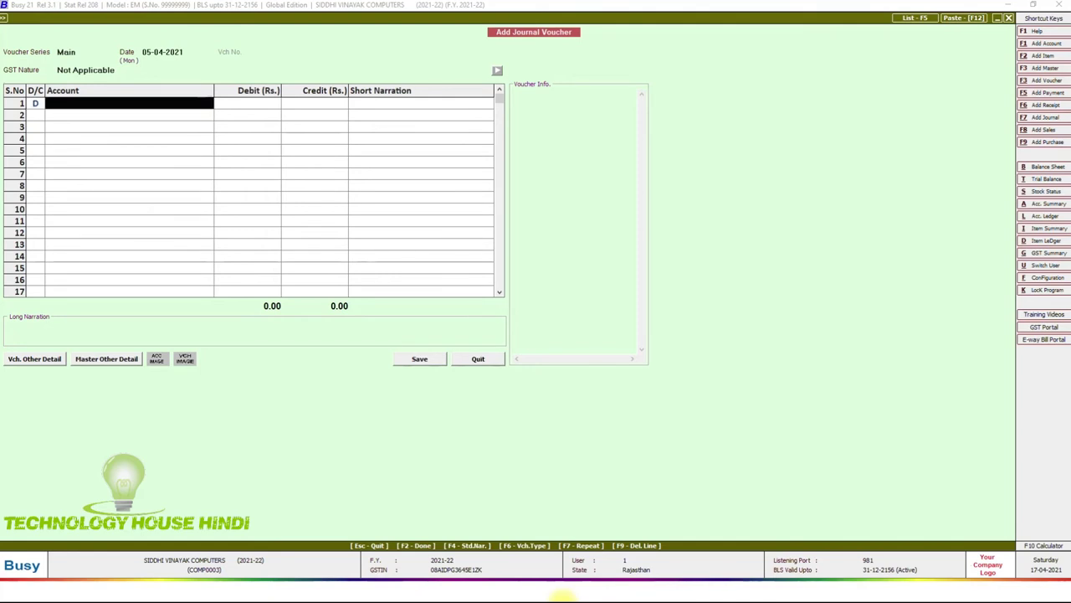
# Debit the Cash account with 50000 on the voucher's first line
pyautogui.write('cASH')
pyautogui.press('Return')
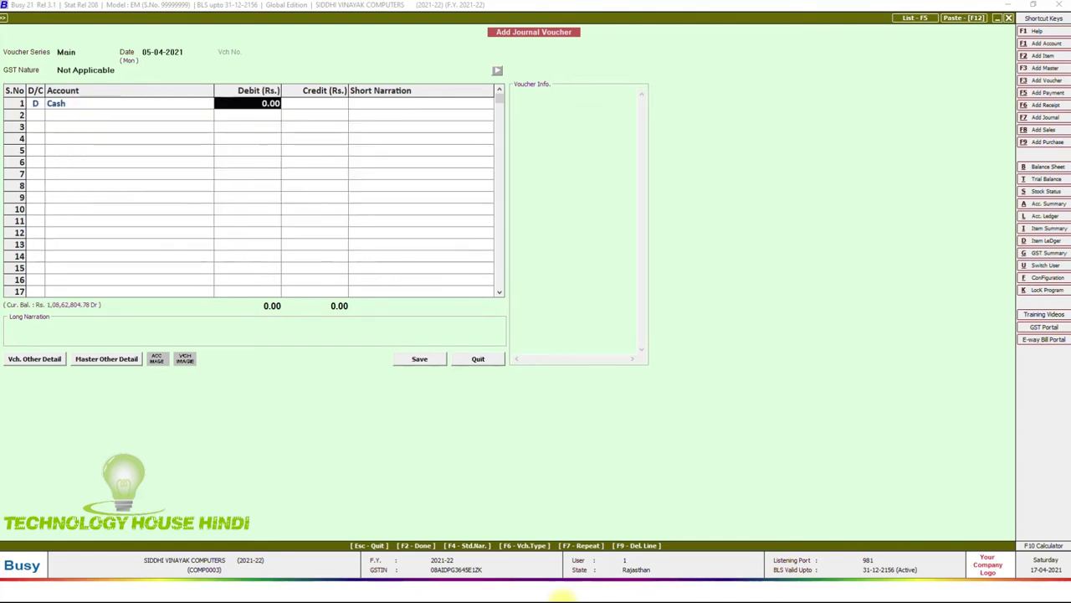
pyautogui.write('50,000')
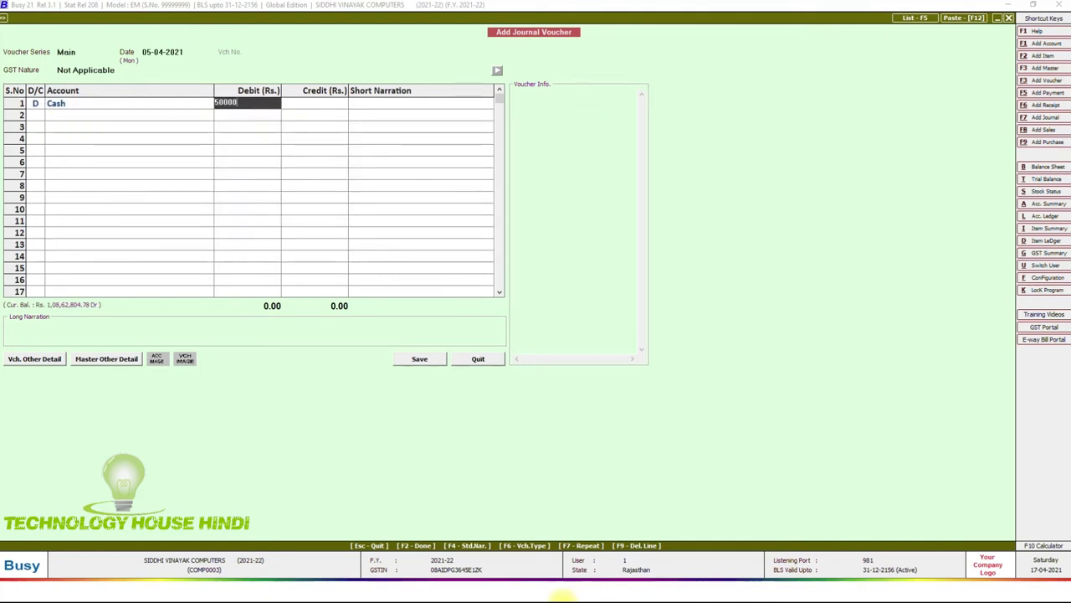
pyautogui.press('Return')
pyautogui.press('Return')
pyautogui.press('Return')
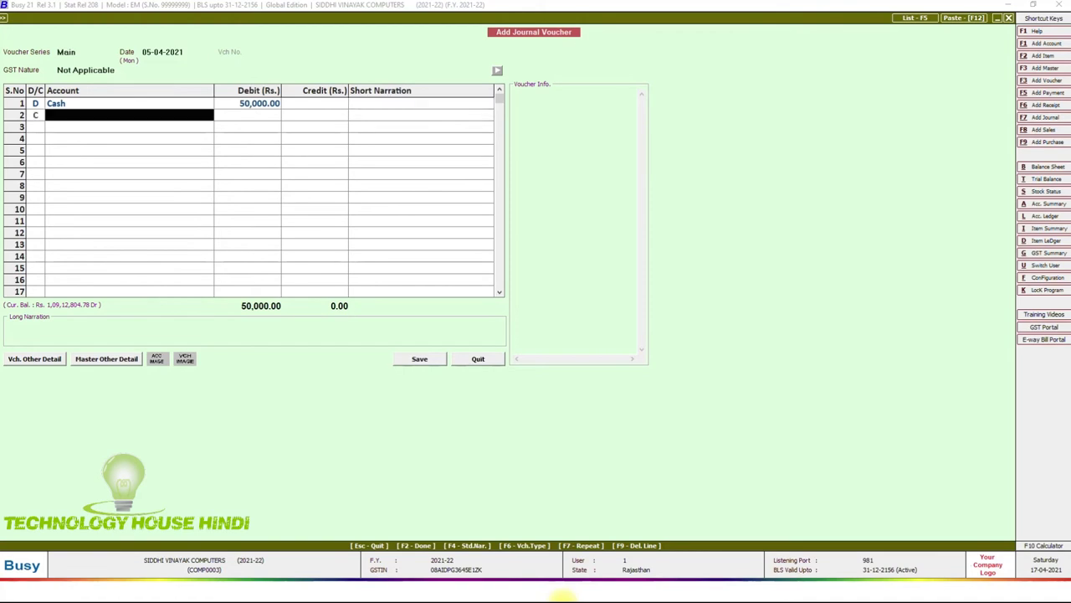
# Credit the car buyer's personal account with 50,000 on the second line and save the journal voucher
pyautogui.write('rajesh')
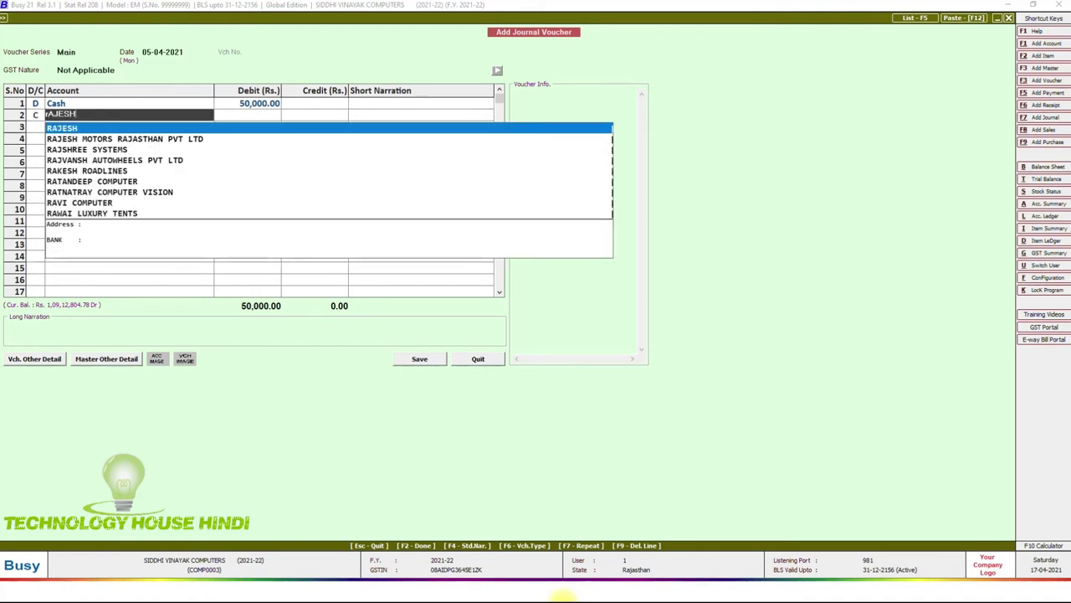
pyautogui.press('Return')
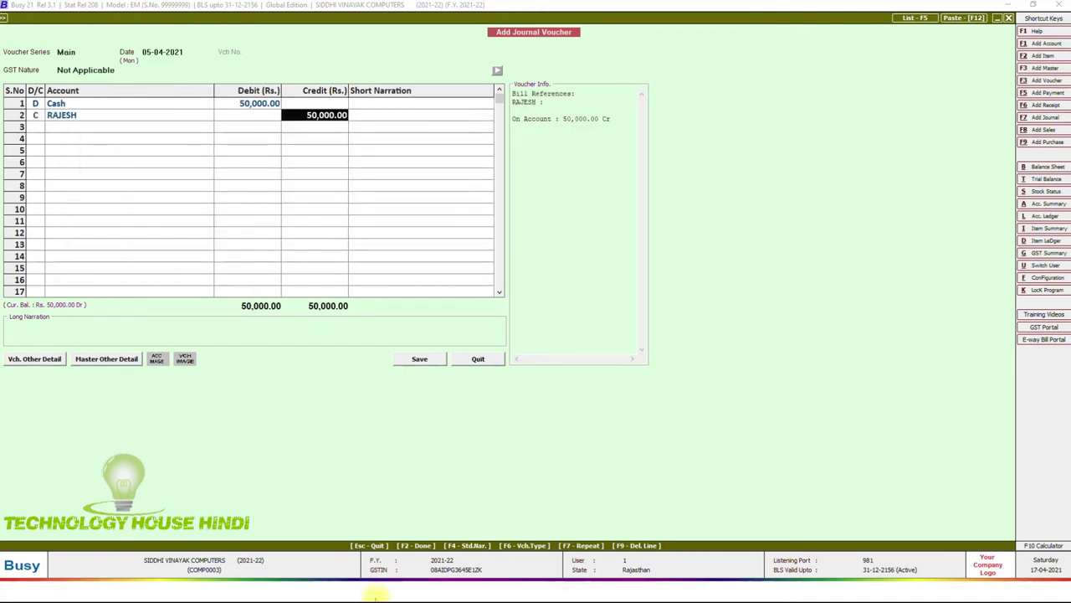
pyautogui.click(421, 359)
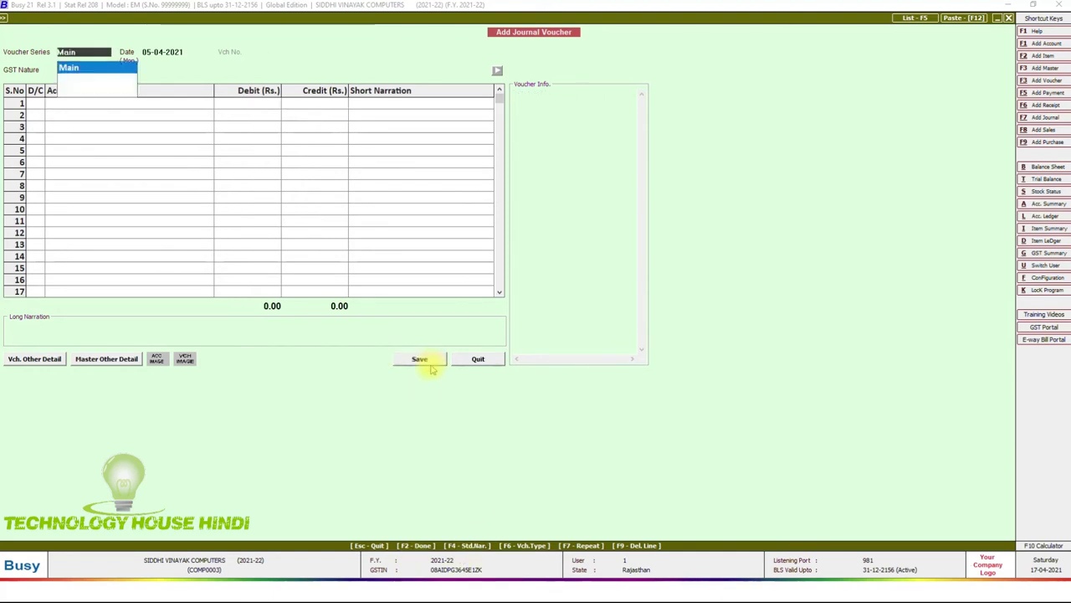
# Switch to the PowerPoint slide show and advance it through the car sale entry split between cash and the buyer's credit
pyautogui.press('super')
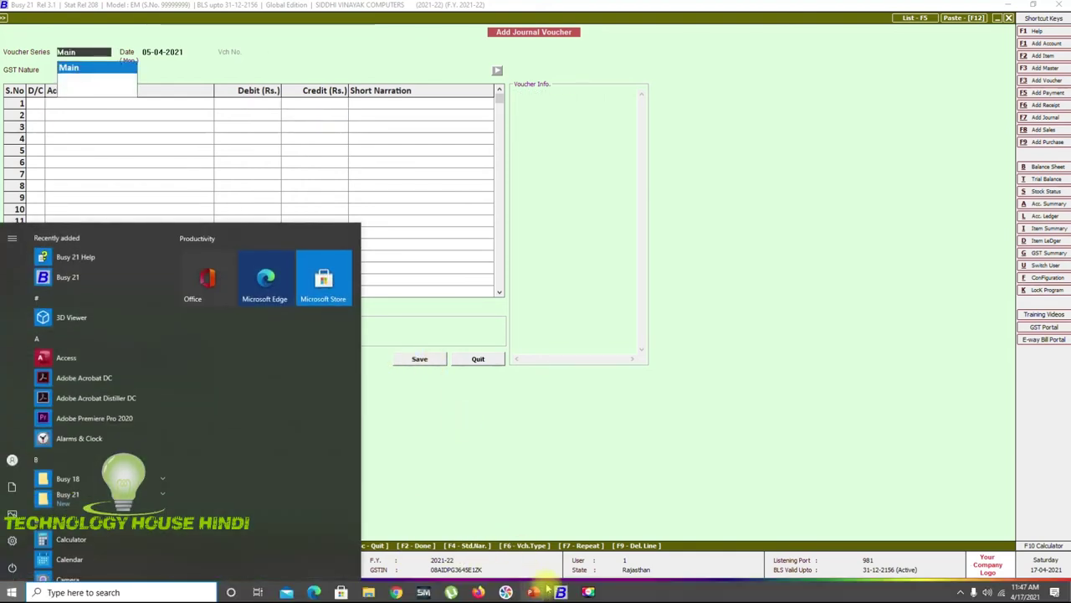
pyautogui.click(565, 562)
pyautogui.click(547, 551)
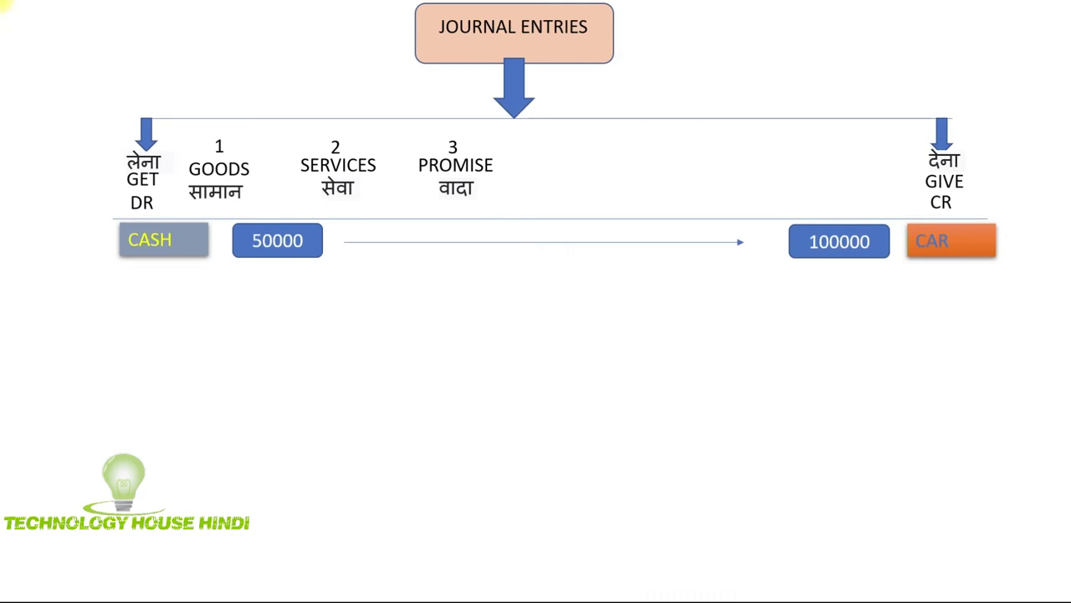
pyautogui.press('Right')
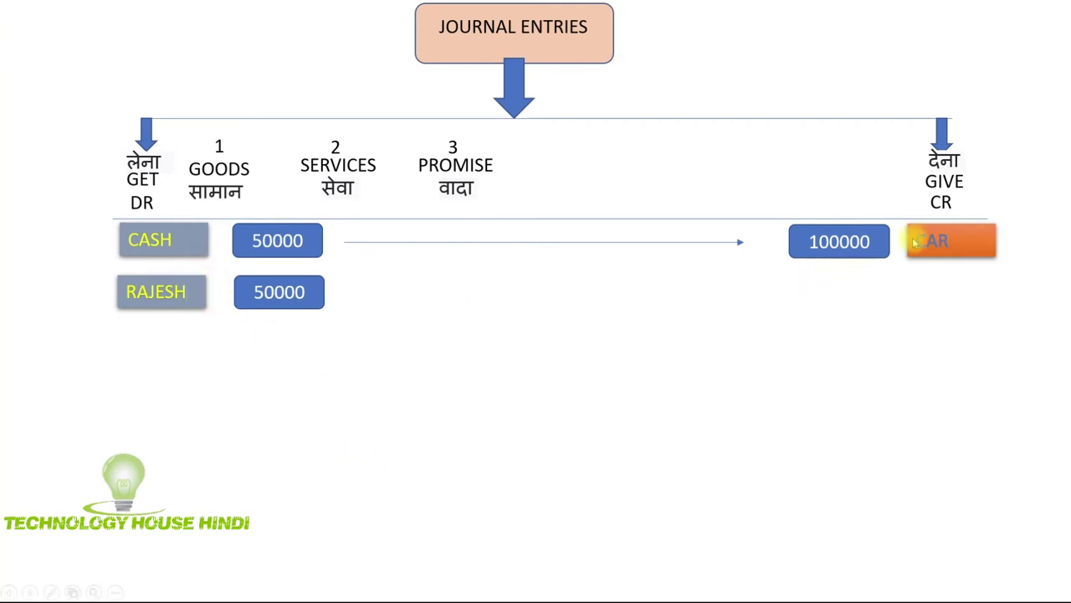
pyautogui.press('super')
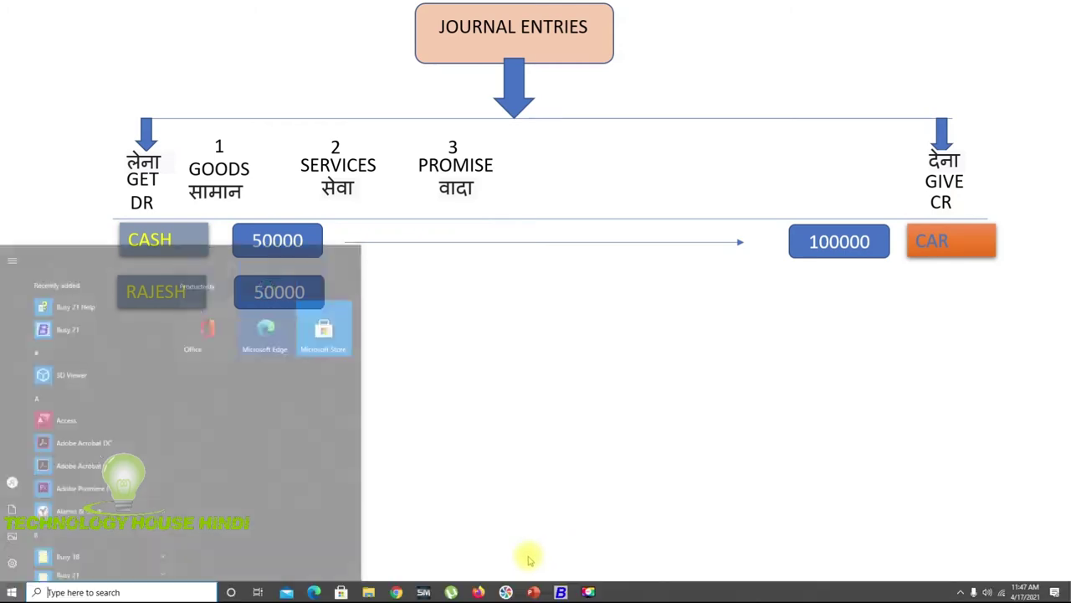
pyautogui.click(562, 592)
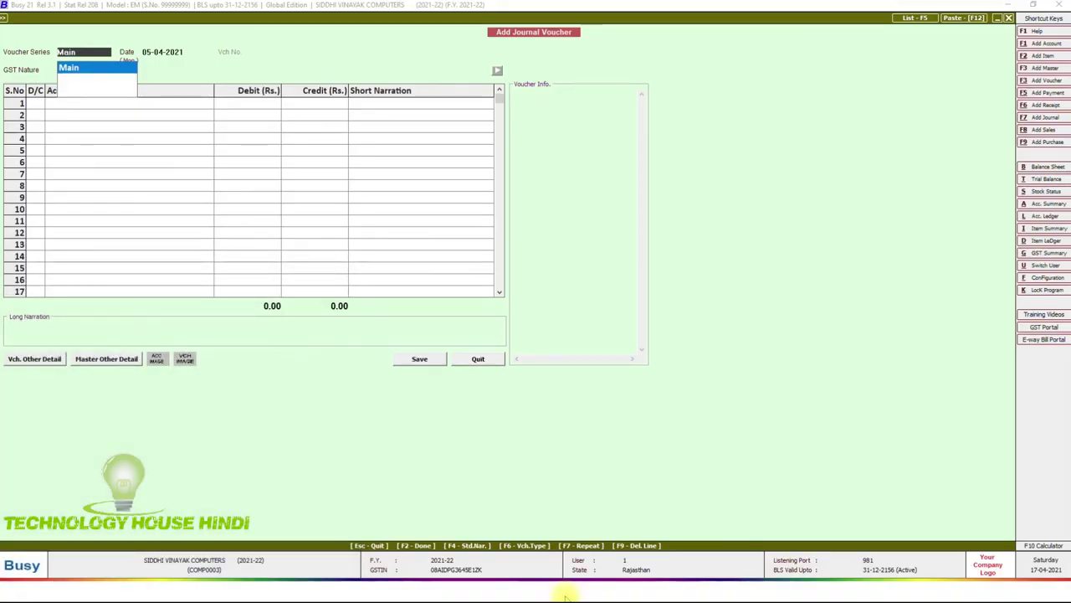
pyautogui.press('super')
pyautogui.moveTo(566, 591)
pyautogui.click(608, 566)
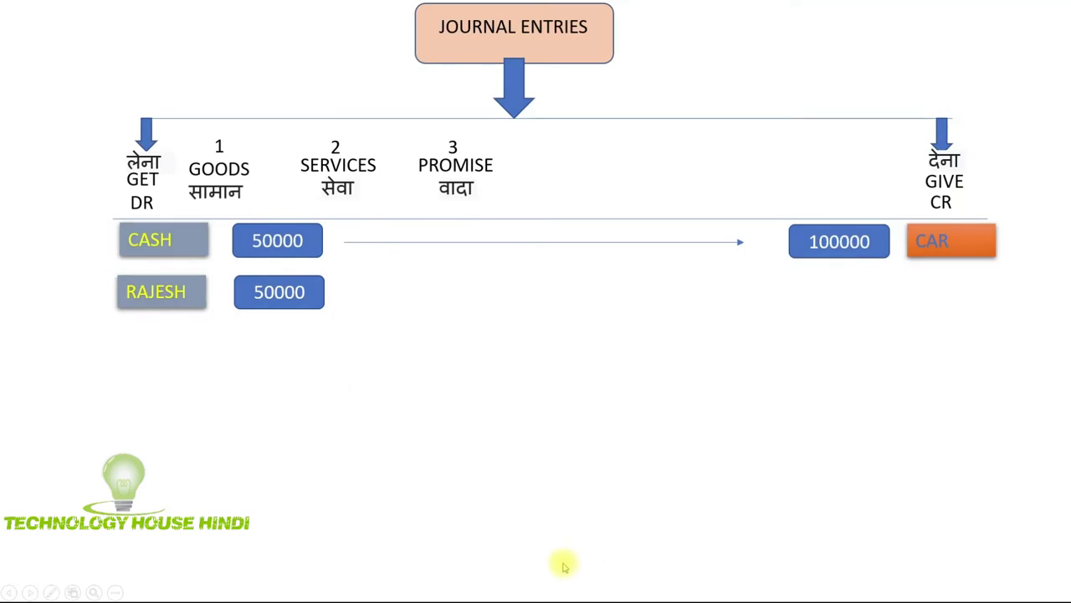
# Switch back to Busy and debit Cash with 50,000 on the first line of a new journal voucher dated 05-04-2021
pyautogui.press('super')
pyautogui.click(563, 592)
pyautogui.press('Return')
pyautogui.press('Return')
pyautogui.press('Return')
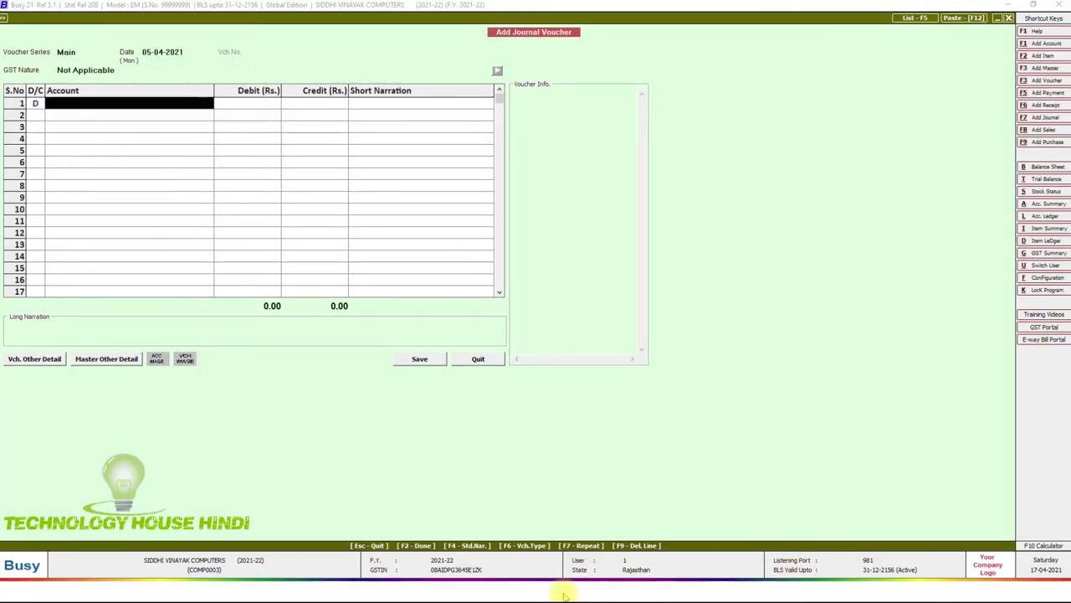
pyautogui.write('cASH')
pyautogui.press('Return')
pyautogui.write('50,000')
pyautogui.press('Return')
pyautogui.press('Return')
pyautogui.press('Return')
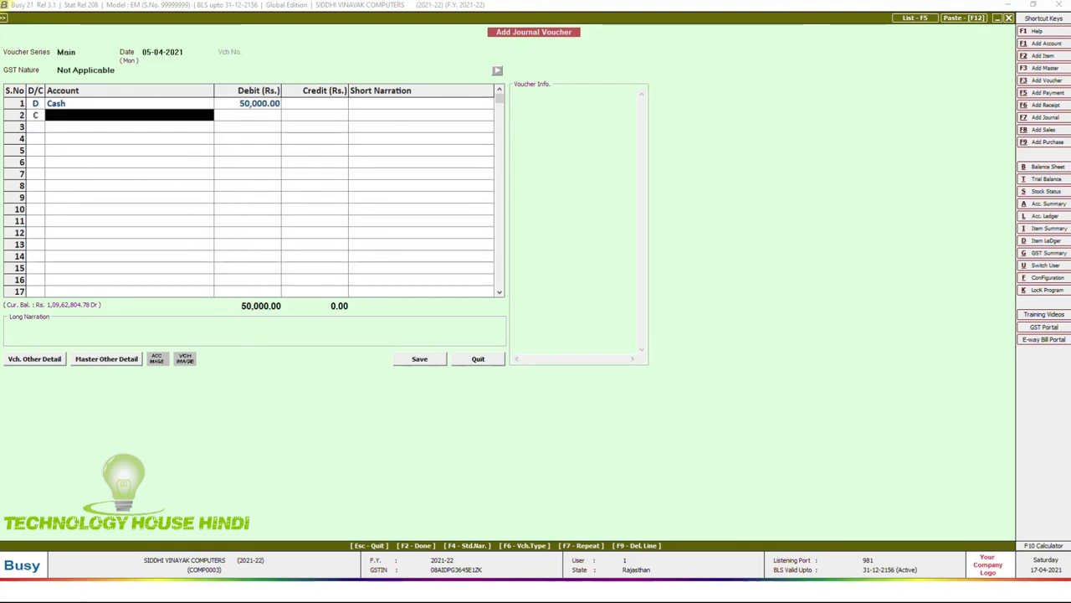
# Enter the car buyer's personal account as a 50,000 debit on the second line and dismiss the bill-by-bill adjustment
pyautogui.write('RAJESH')
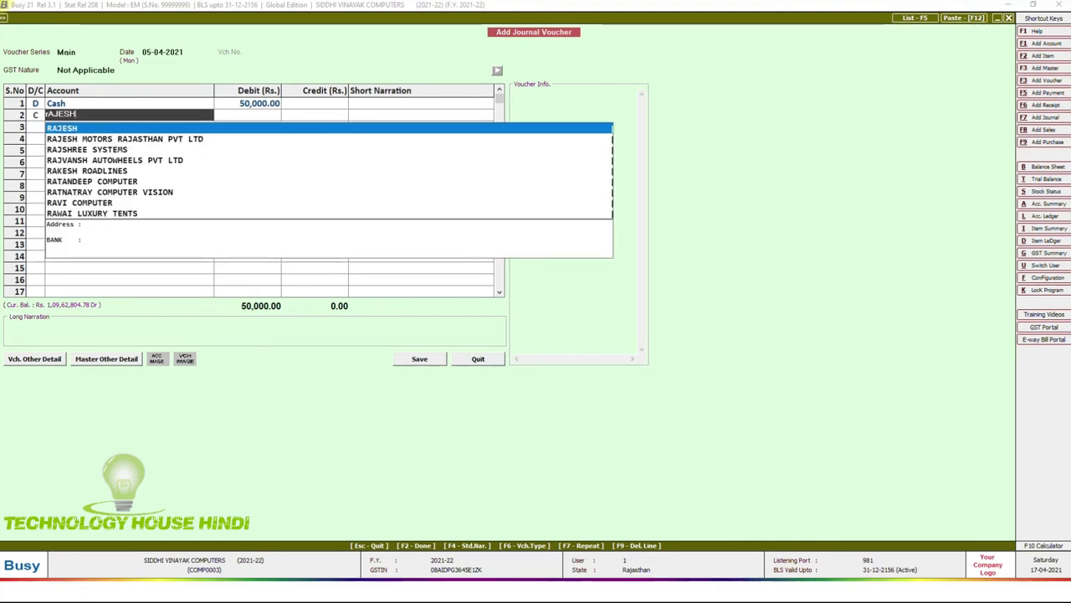
pyautogui.press('Return')
pyautogui.hotkey('shift', 'Tab')
pyautogui.hotkey('shift', 'Tab')
pyautogui.write('D')
pyautogui.press('Return')
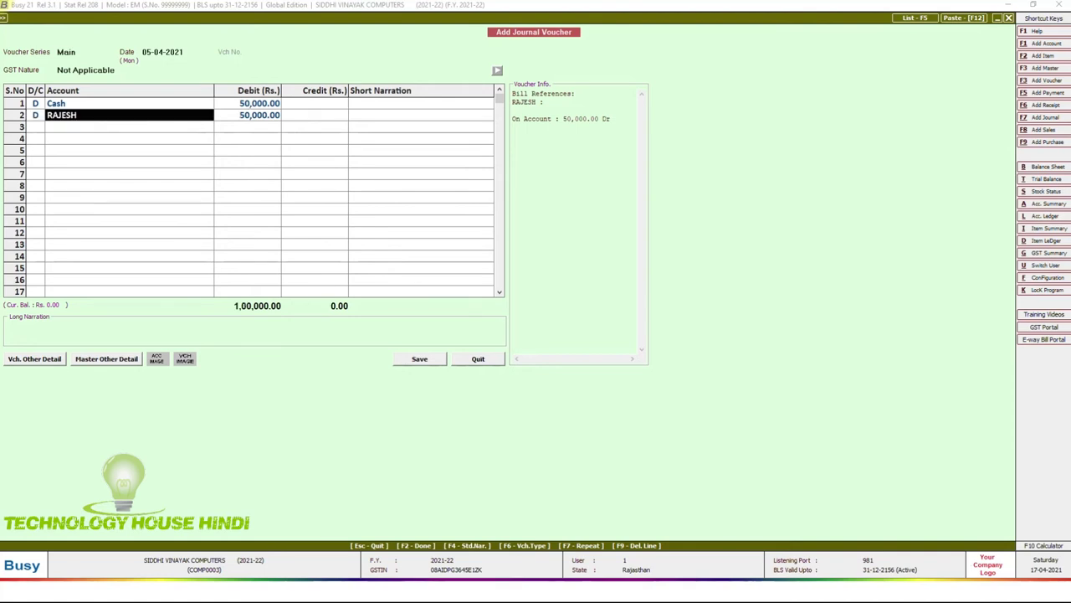
pyautogui.press('Return')
pyautogui.press('Return')
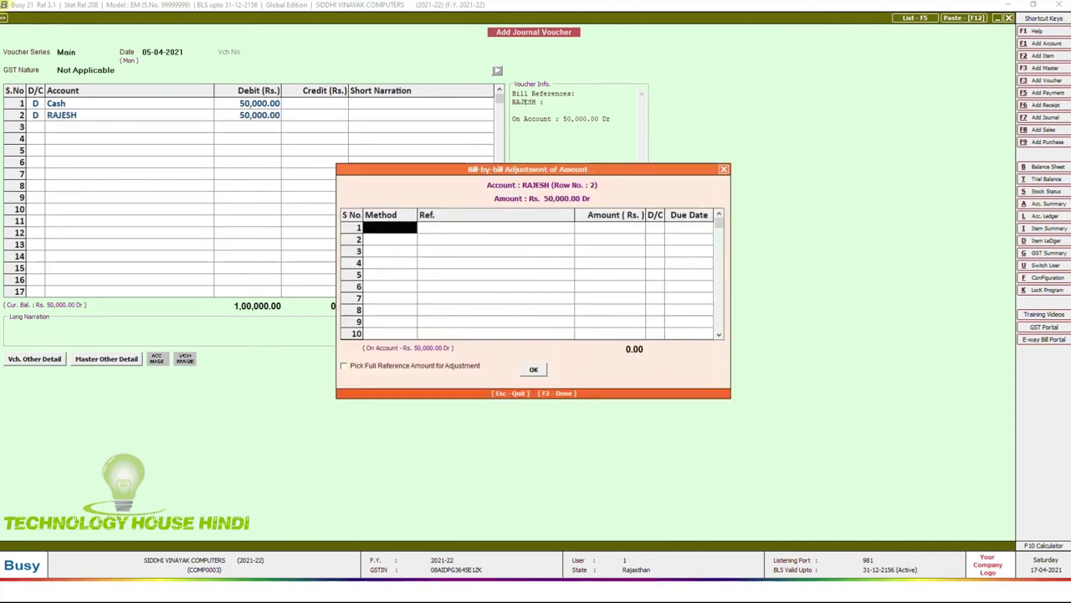
pyautogui.click(725, 171)
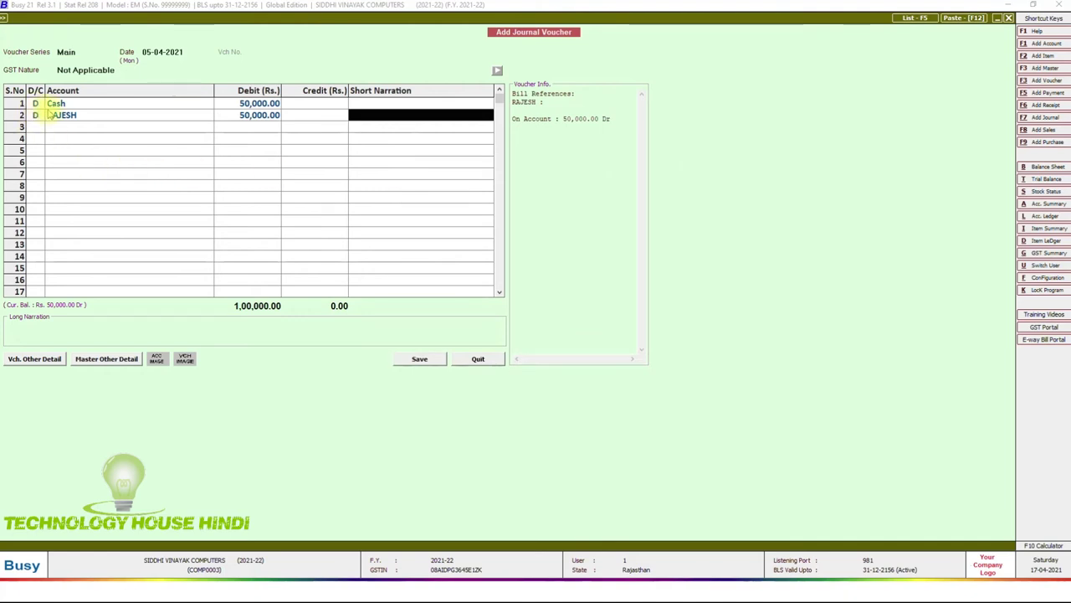
# Credit the CAR account with 100000 on the third line and save the journal voucher
pyautogui.press('Return')
pyautogui.write('car')
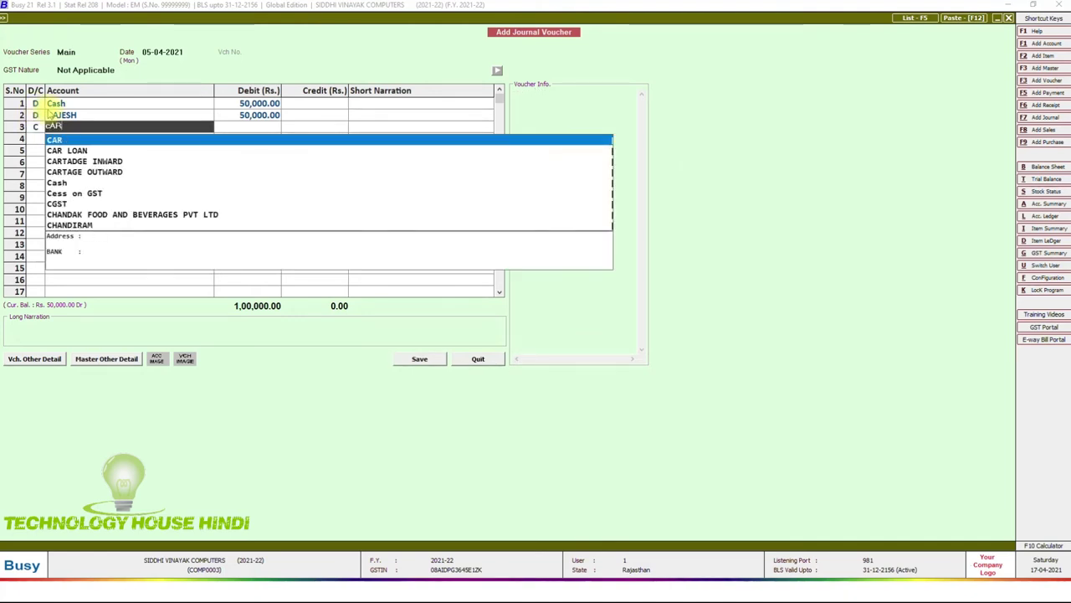
pyautogui.press('Return')
pyautogui.write('100000')
pyautogui.press('Return')
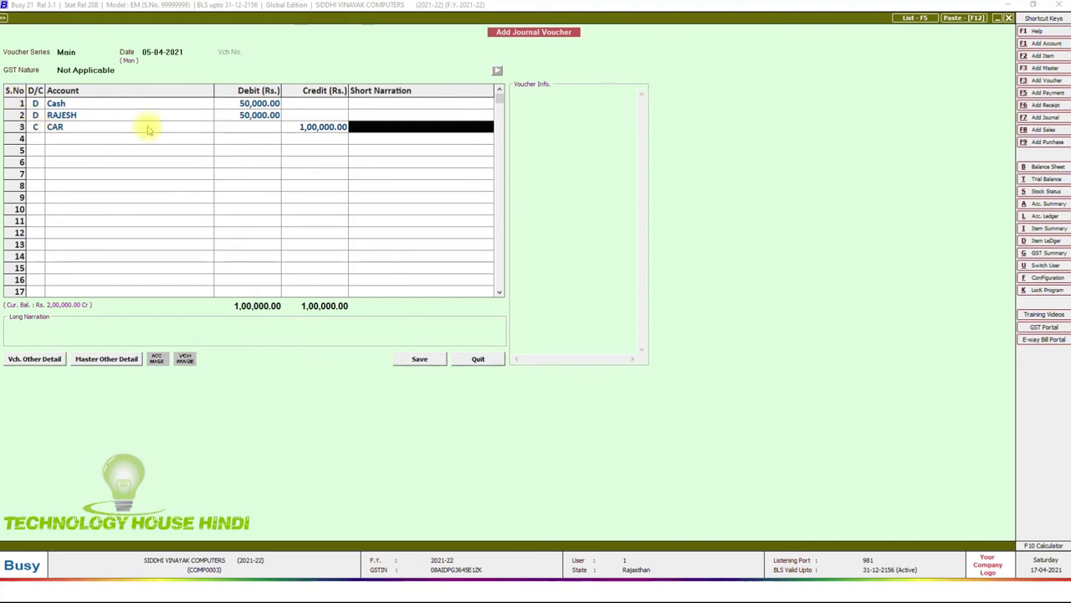
pyautogui.click(260, 118)
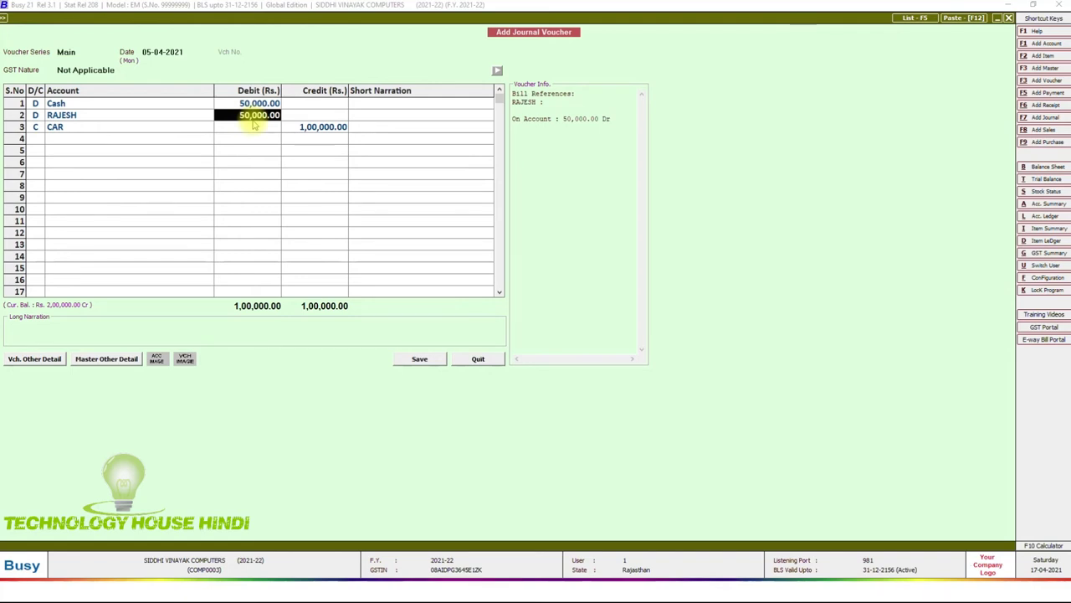
pyautogui.click(422, 359)
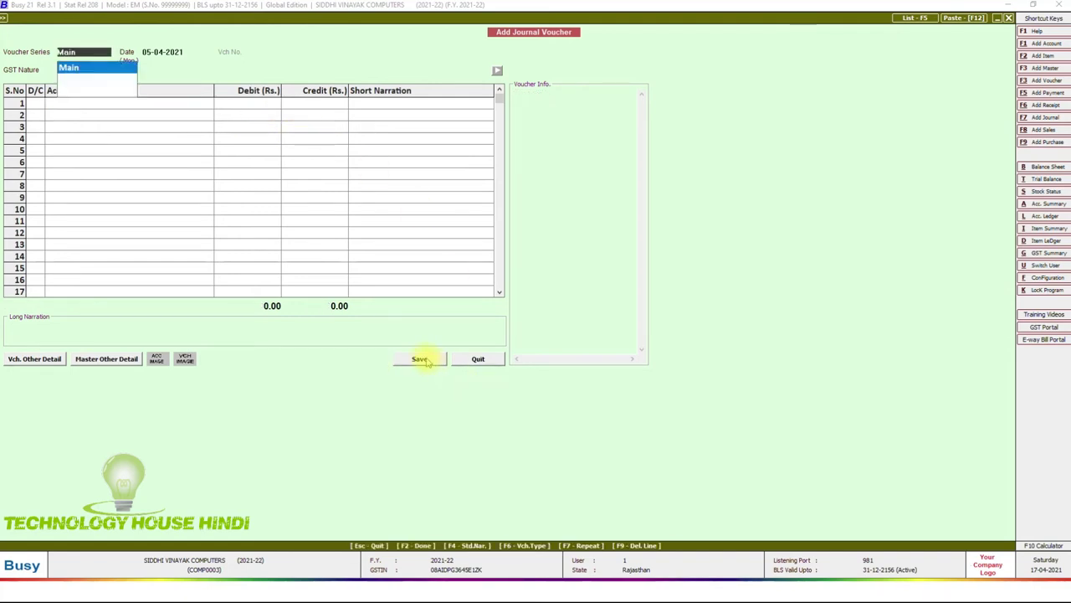
# Switch to the slide show and advance it through the buyer's 50000 cash payment entry to Condition 3
pyautogui.press('super')
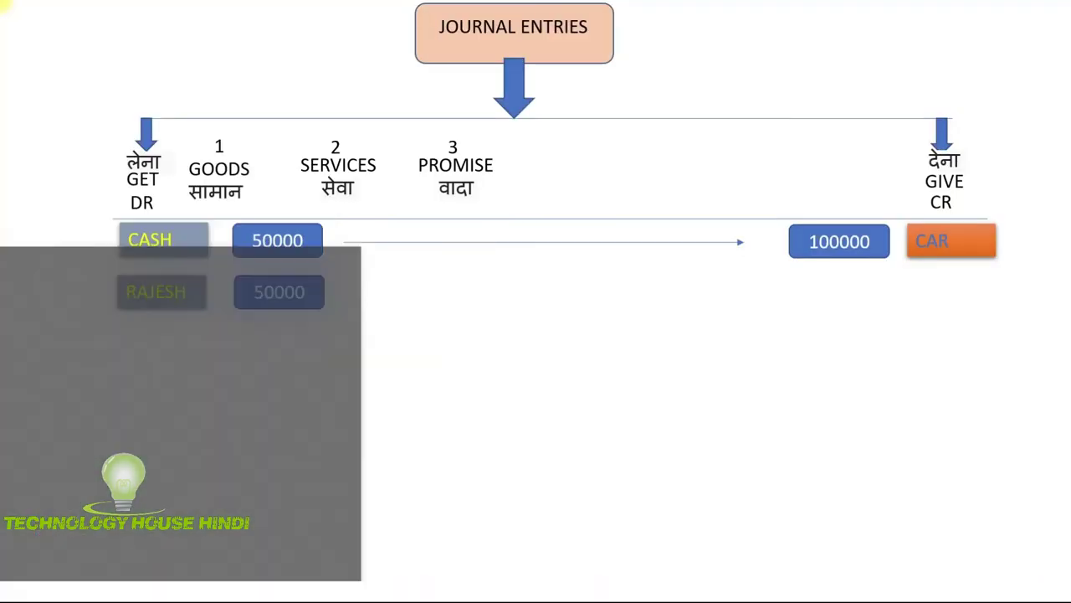
pyautogui.press('Right')
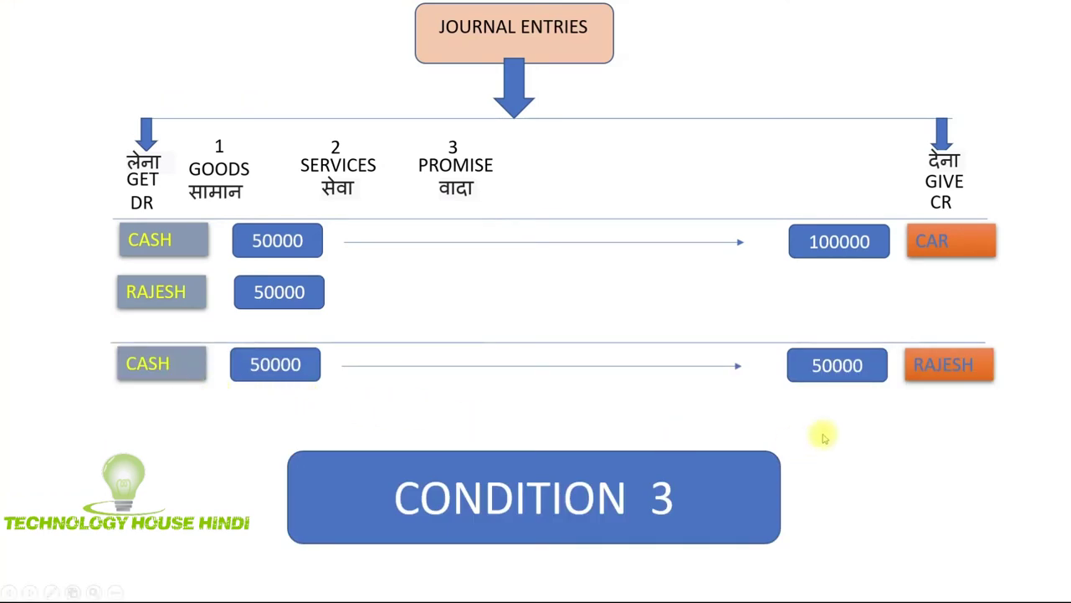
# Switch back to Busy and set the new journal voucher's date to 10-04-2021
pyautogui.press('super')
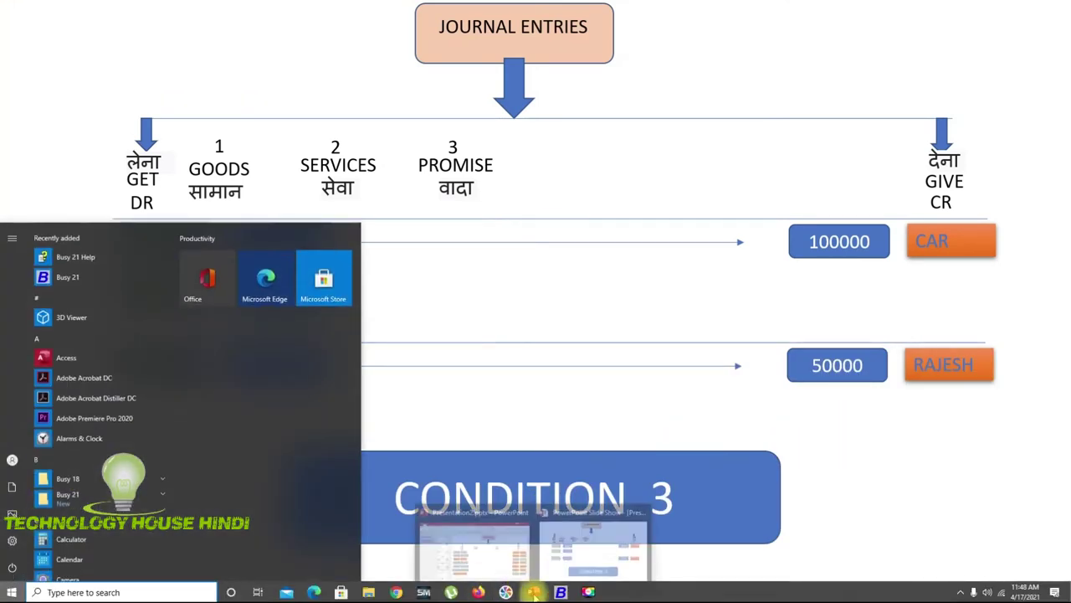
pyautogui.click(560, 592)
pyautogui.press('Return')
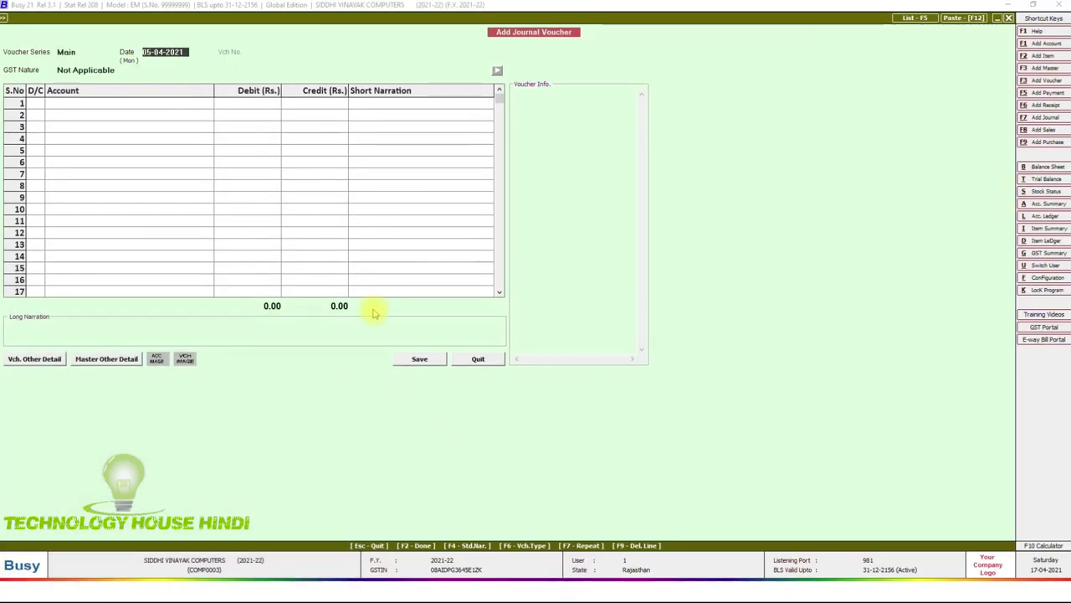
pyautogui.write('10')
pyautogui.press('Return')
pyautogui.press('Return')
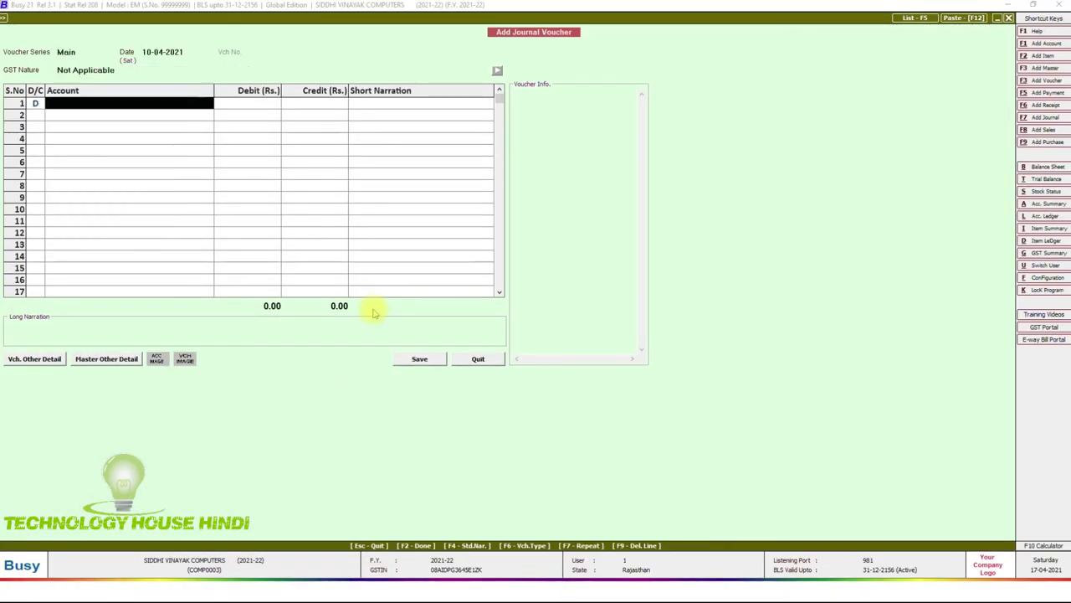
# Debit the Cash account with 50,000 on the first line of the 10-04-2021 voucher
pyautogui.write('cash')
pyautogui.press('Return')
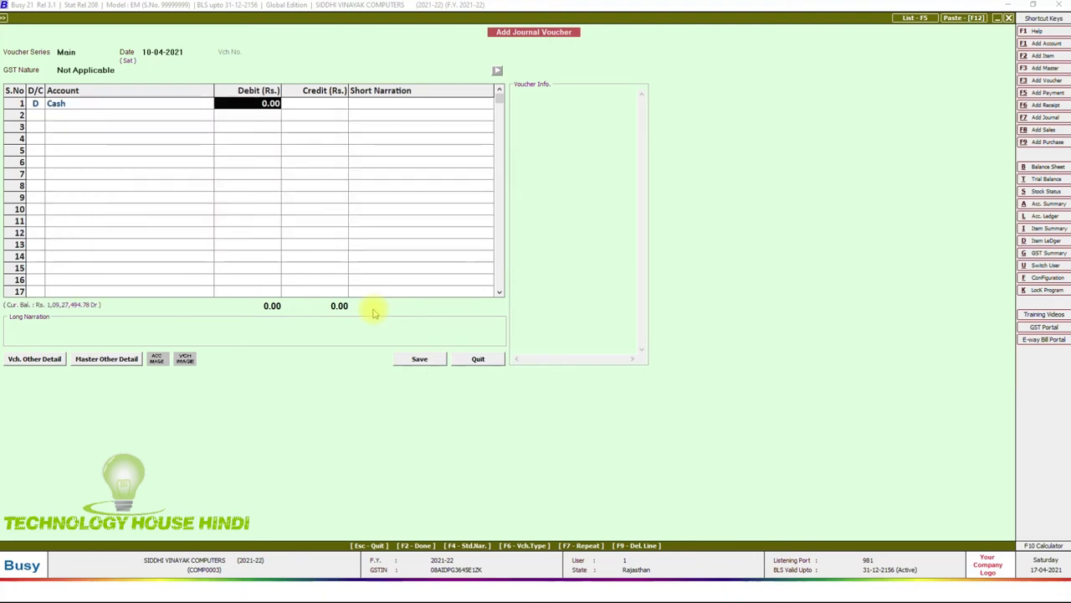
pyautogui.write('50,00')
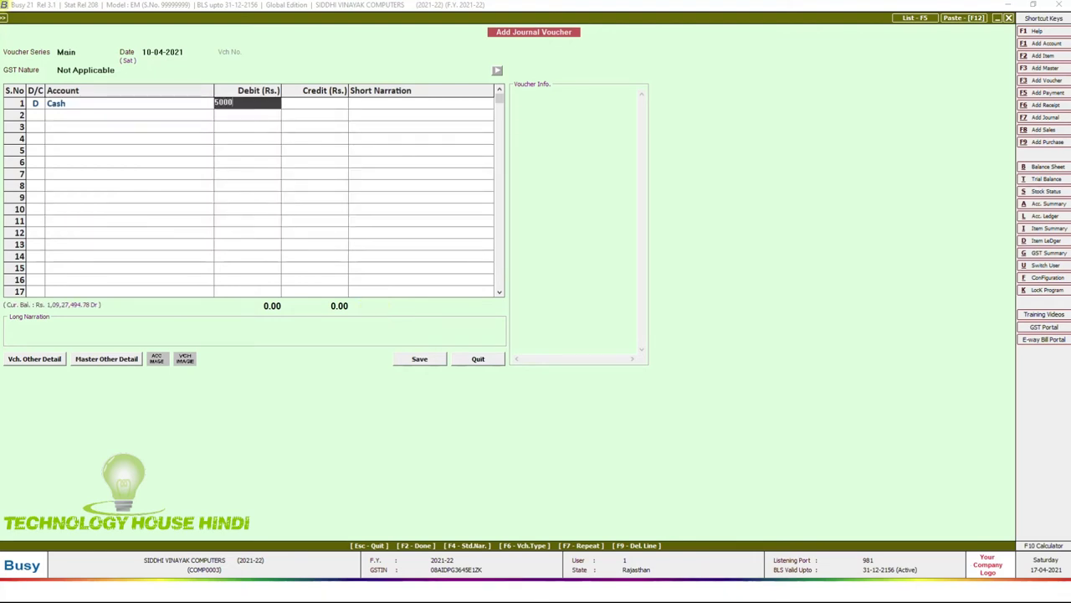
pyautogui.write('0')
pyautogui.press('Return')
pyautogui.press('Return')
pyautogui.press('Return')
# Credit the car buyer's personal account with 50,000 on the second line and save the 10-04-2021 voucher
pyautogui.write('rajesh')
pyautogui.press('Return')
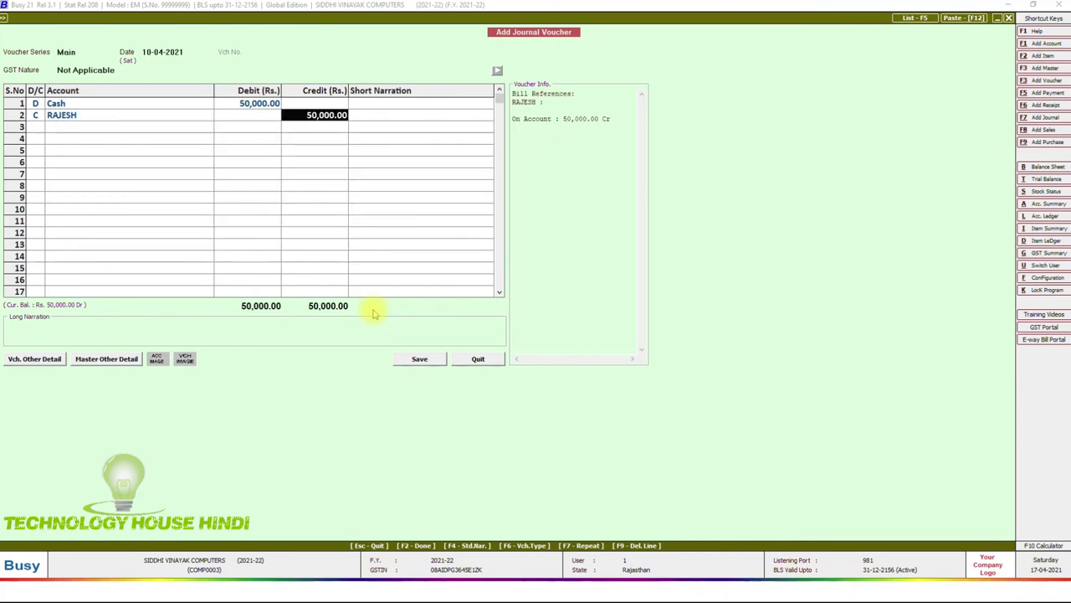
pyautogui.click(406, 360)
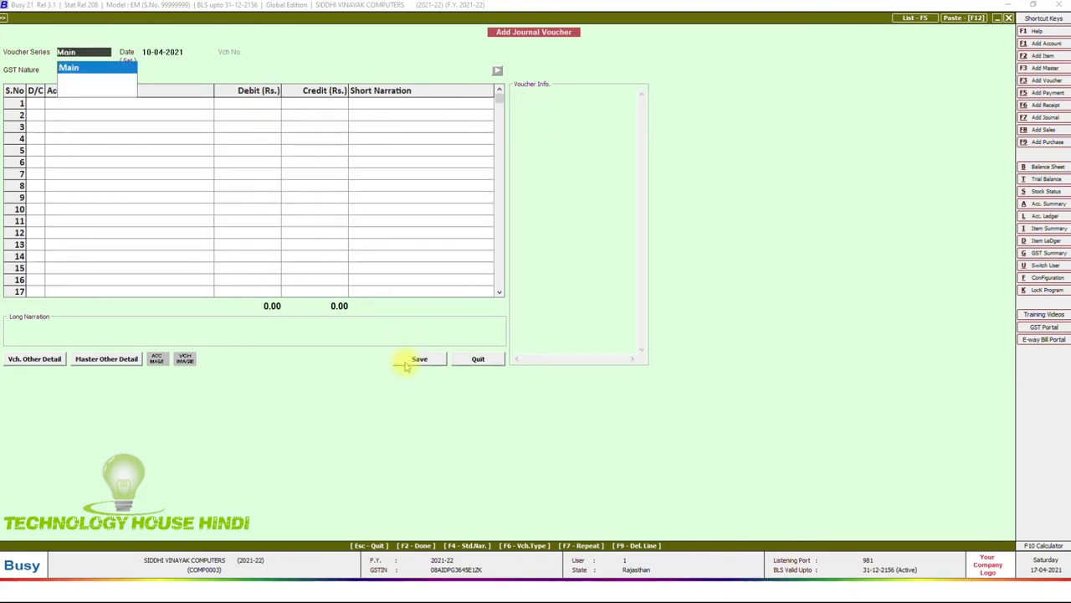
# Switch to the slide show and advance it to the Profit & Loss entry for a 5000 mobile found on the road
pyautogui.press('super')
pyautogui.moveTo(533, 592)
pyautogui.click(594, 523)
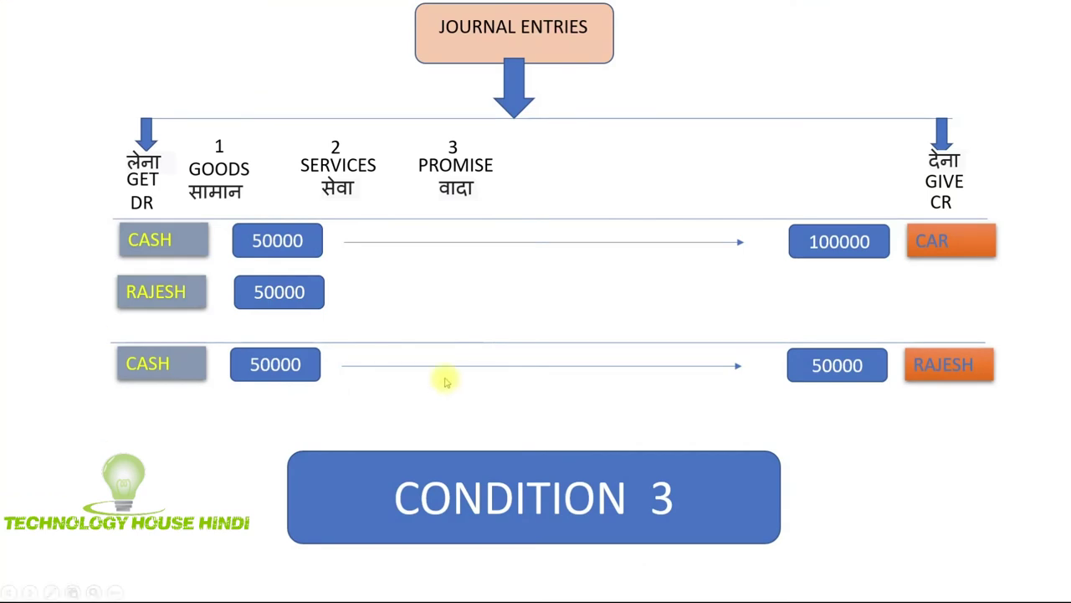
pyautogui.press('Right')
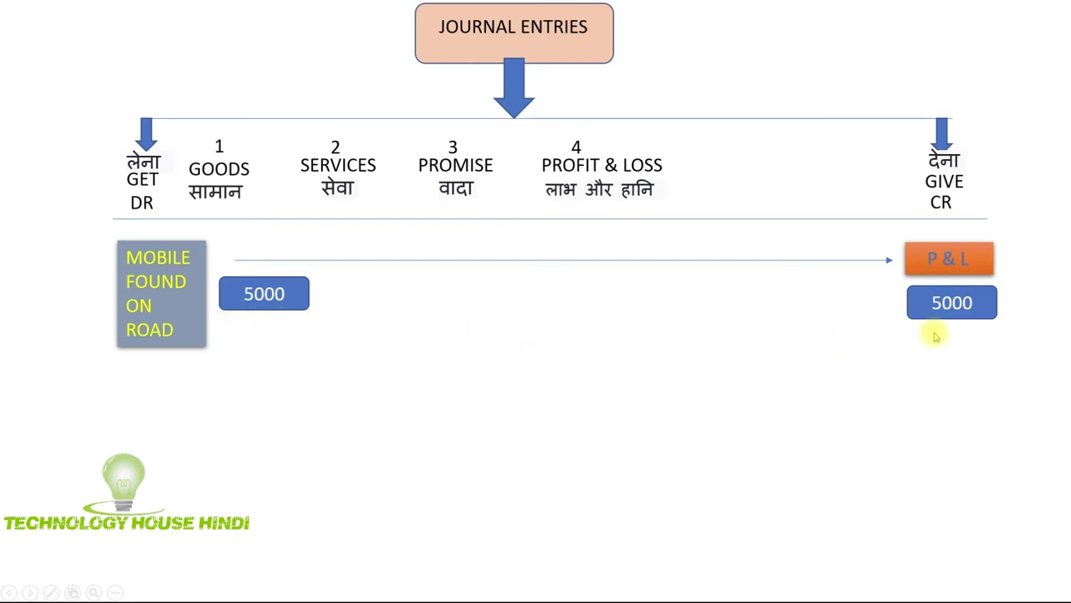
# Switch back to Busy and leave the journal voucher form without recording a voucher
pyautogui.press('super')
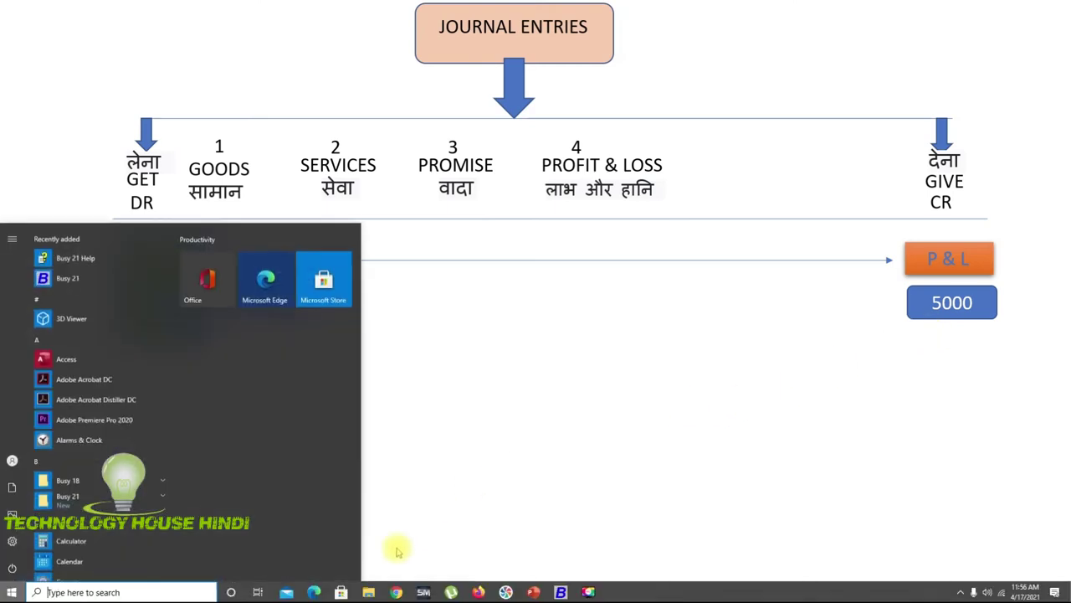
pyautogui.click(561, 592)
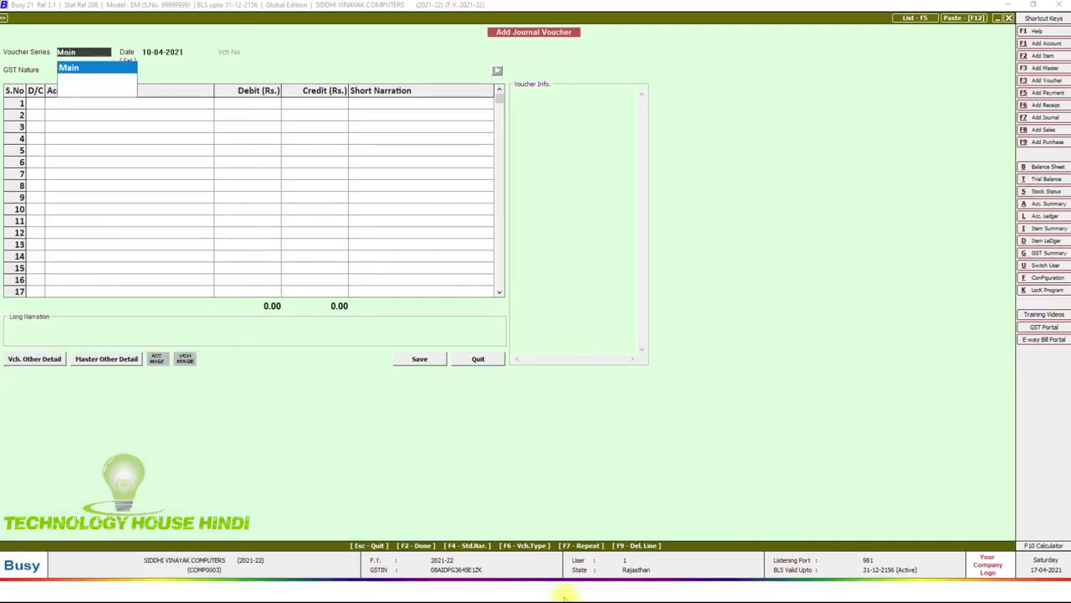
pyautogui.press('Return')
pyautogui.press('Return')
pyautogui.press('Return')
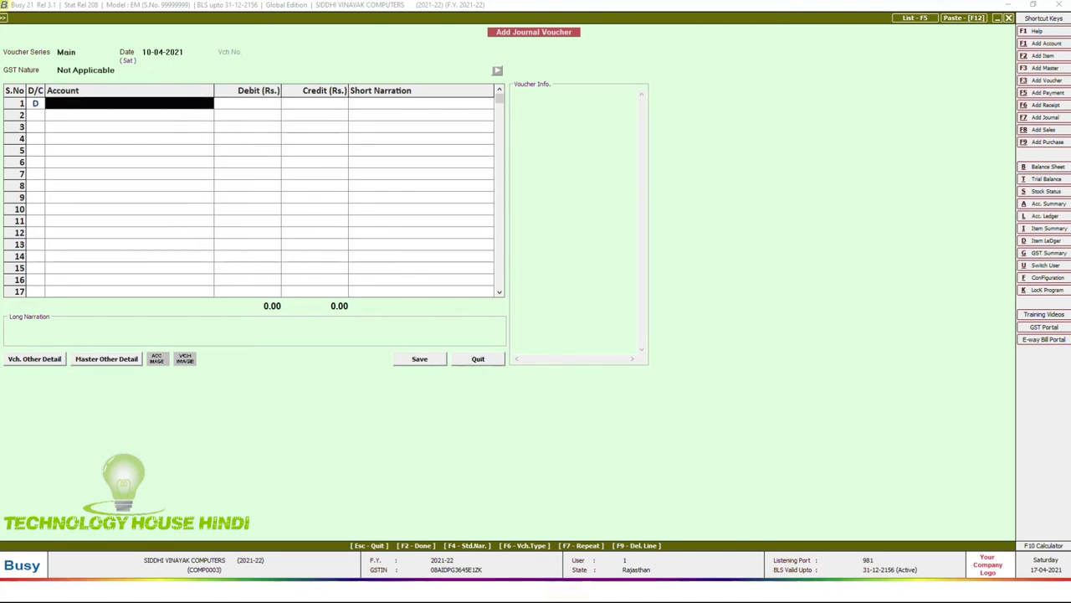
pyautogui.press('Escape')
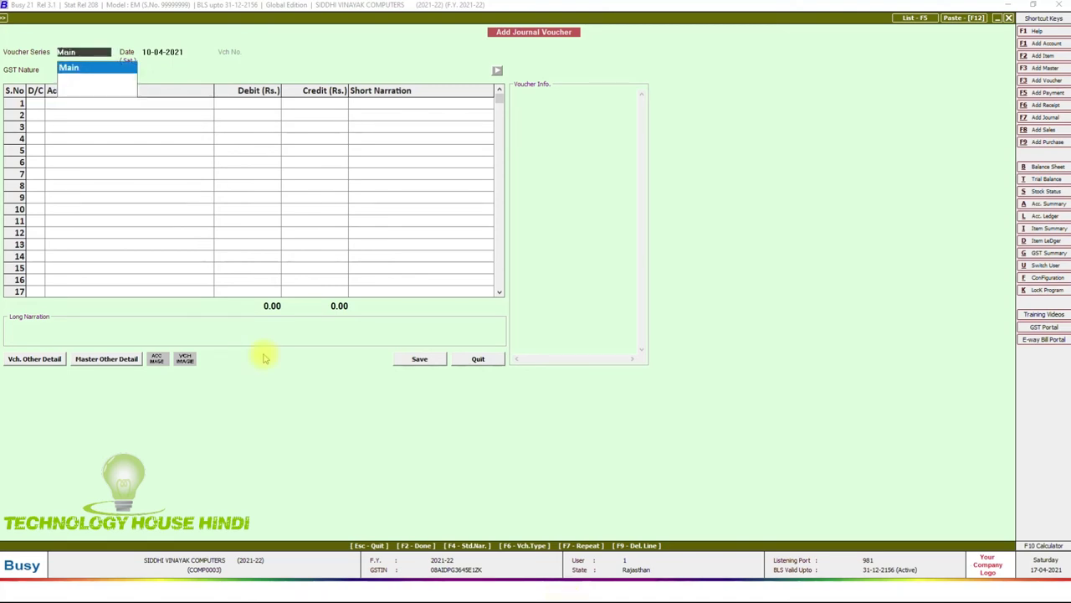
pyautogui.press('Escape')
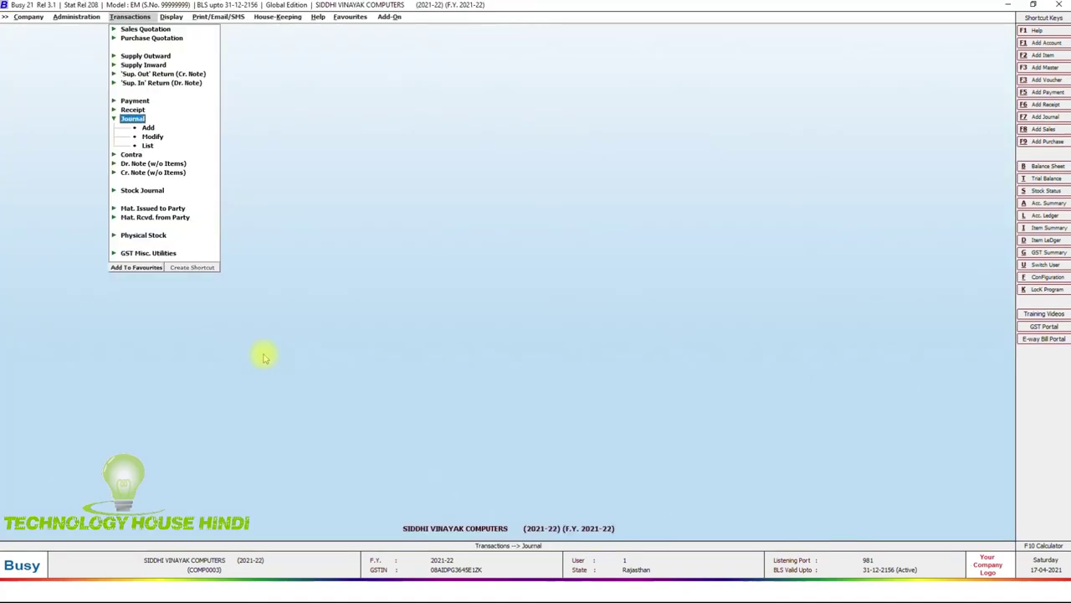
# Start a new account master named MOBILE with the same print name
pyautogui.press('Left')
pyautogui.press('Return')
pyautogui.press('Return')
pyautogui.press('Return')
pyautogui.write('MOBILE')
pyautogui.press('Return')
pyautogui.press('Return')
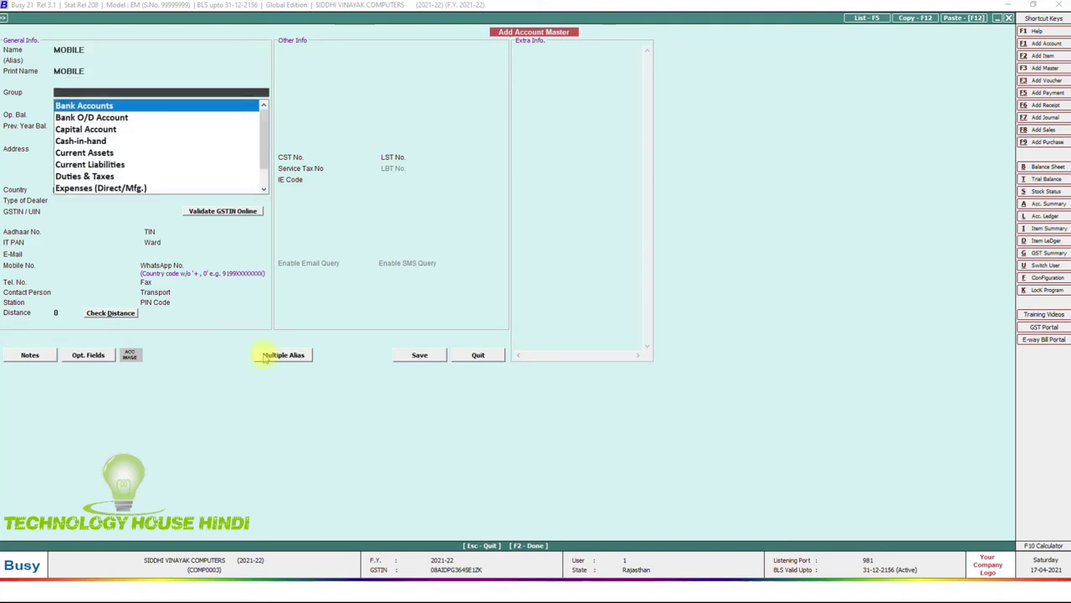
# Assign the MOBILE account to the Fixed Assets group
pyautogui.write('Fi')
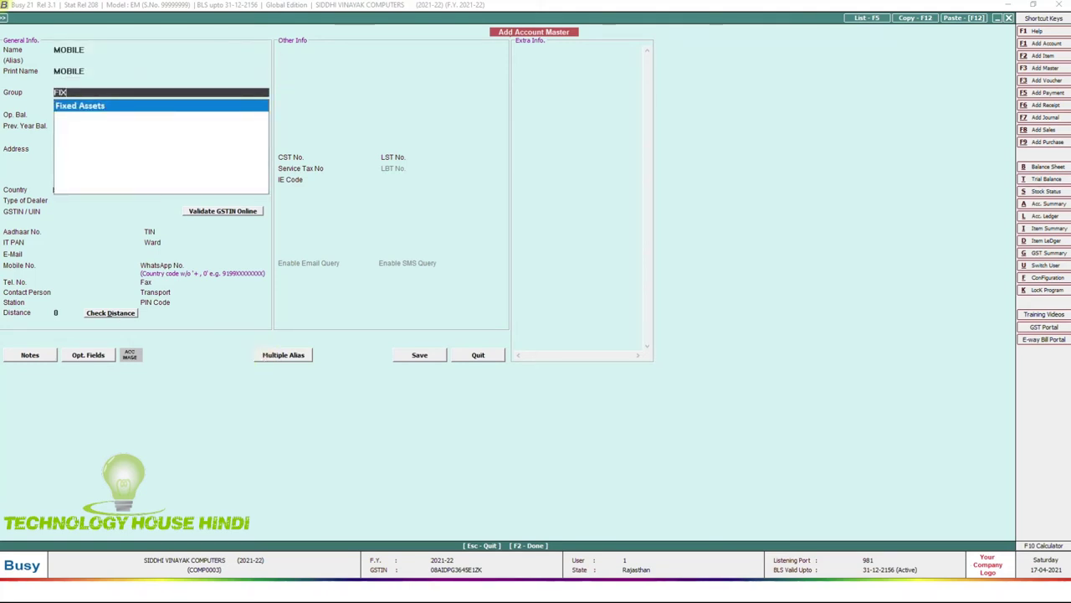
pyautogui.write('x')
pyautogui.press('Return')
pyautogui.write('15')
pyautogui.press('Return')
pyautogui.press('Return')
pyautogui.press('Return')
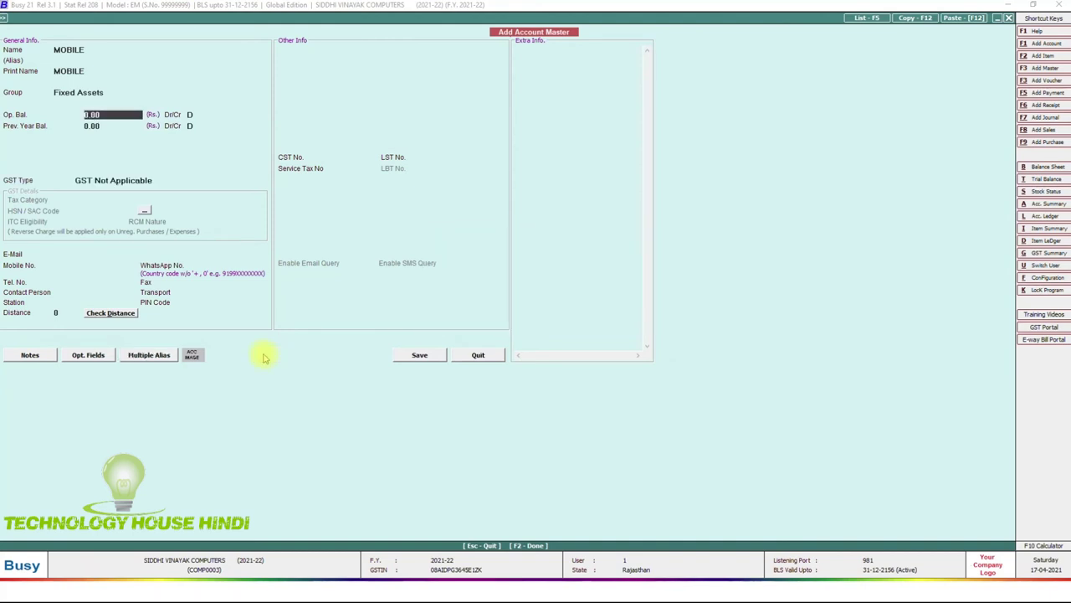
# Save the MOBILE account master and open a new journal voucher in the Main series dated 10-04-2021
pyautogui.click(418, 354)
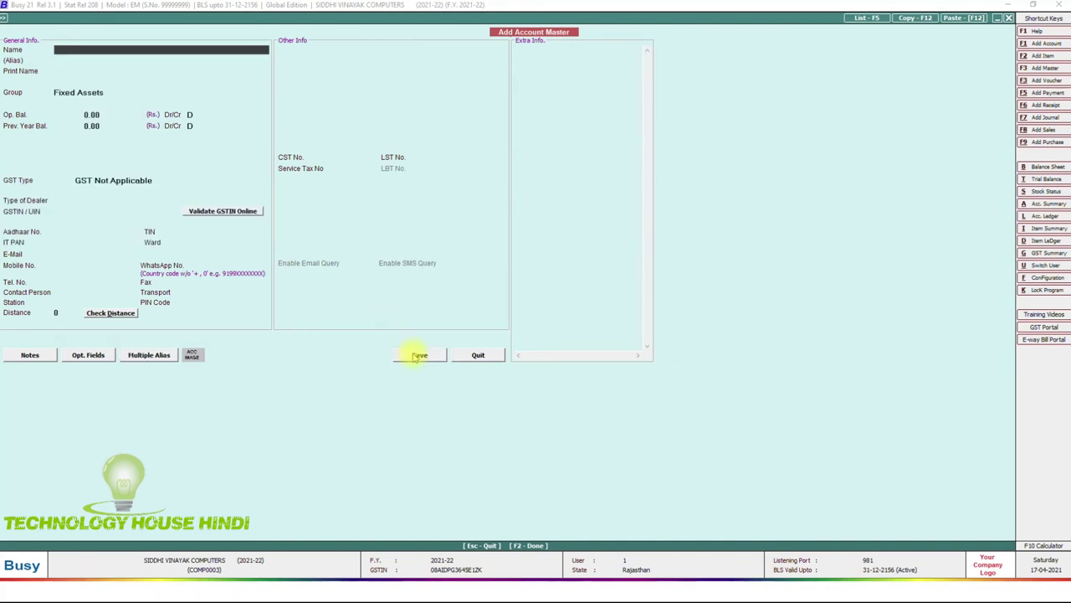
pyautogui.press('Escape')
pyautogui.press('Right')
pyautogui.press('Down')
pyautogui.press('Return')
pyautogui.press('Return')
pyautogui.press('Return')
pyautogui.press('Return')
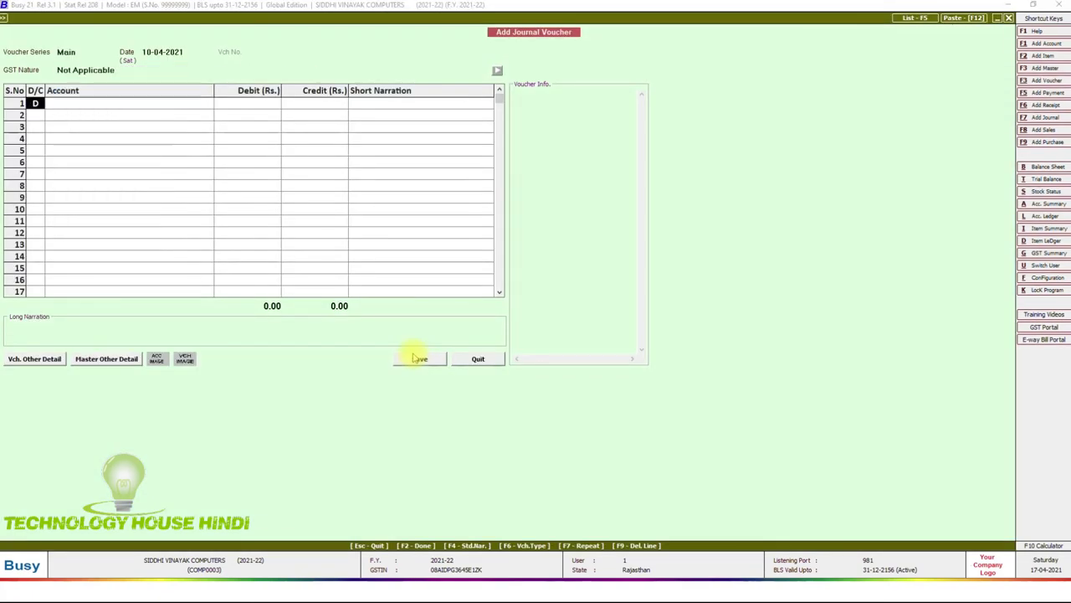
# Debit the MOBILE account 5,000 in the first row of the journal voucher
pyautogui.press('Return')
pyautogui.write('mOBI')
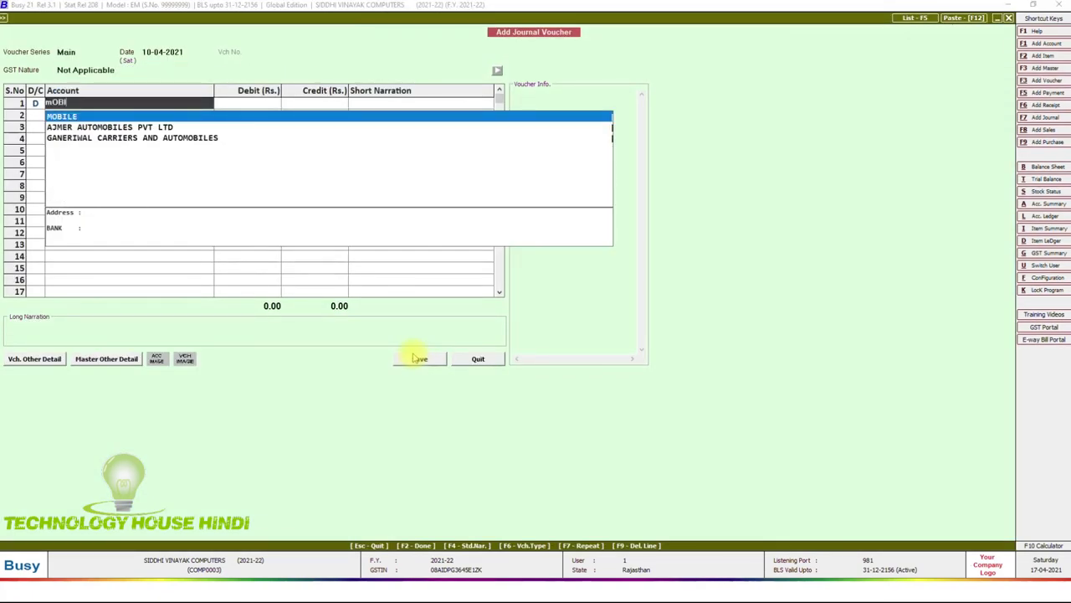
pyautogui.press('Return')
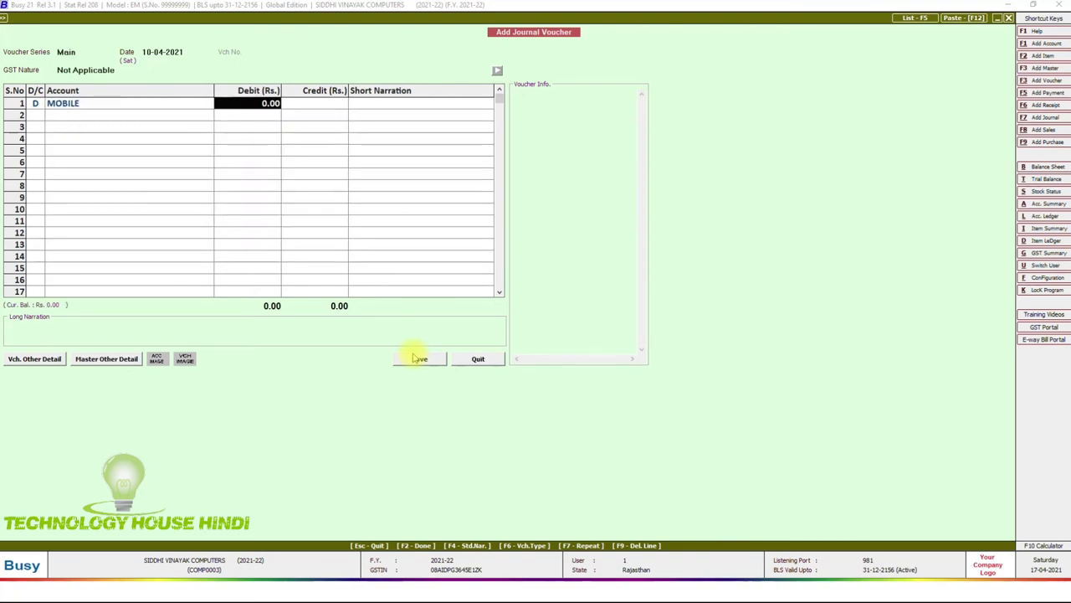
pyautogui.write('500')
pyautogui.press('Return')
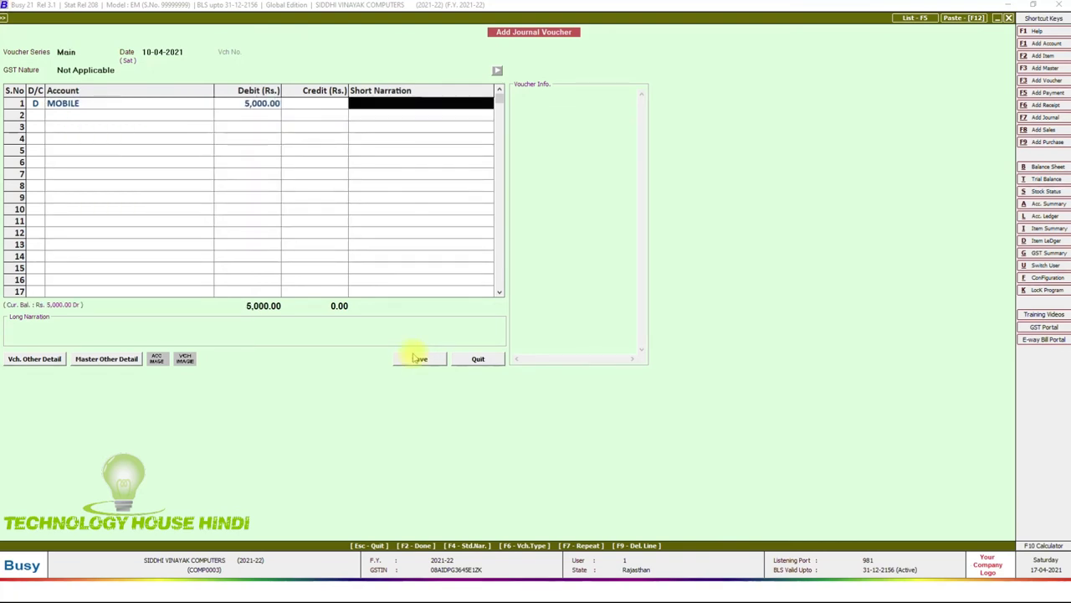
# Credit Profit & Loss 5,000 in the second row and save the journal voucher
pyautogui.press('Return')
pyautogui.press('Return')
pyautogui.write('P')
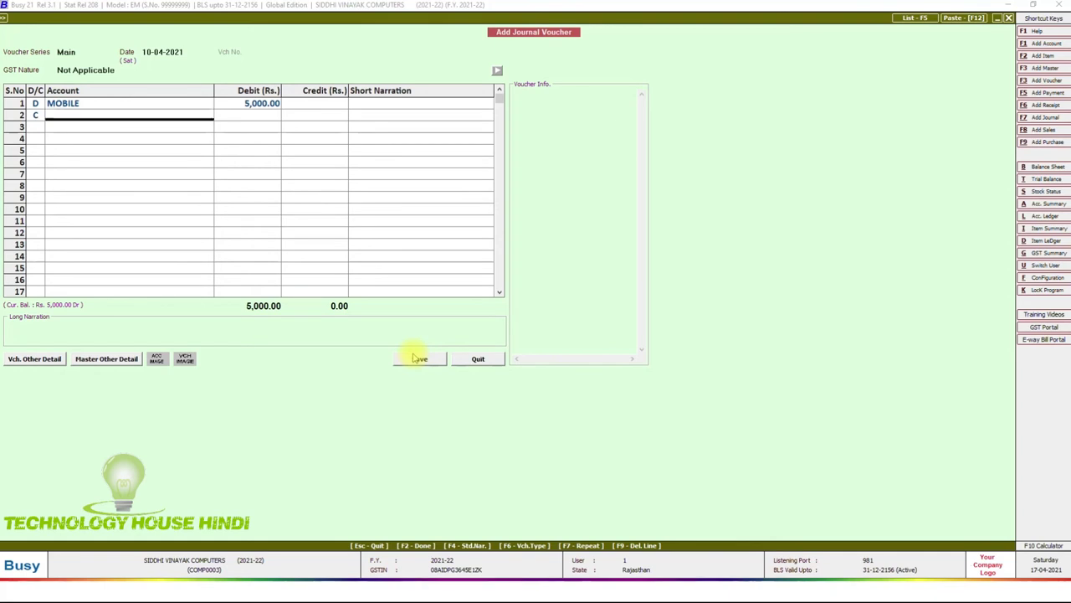
pyautogui.write('ROG')
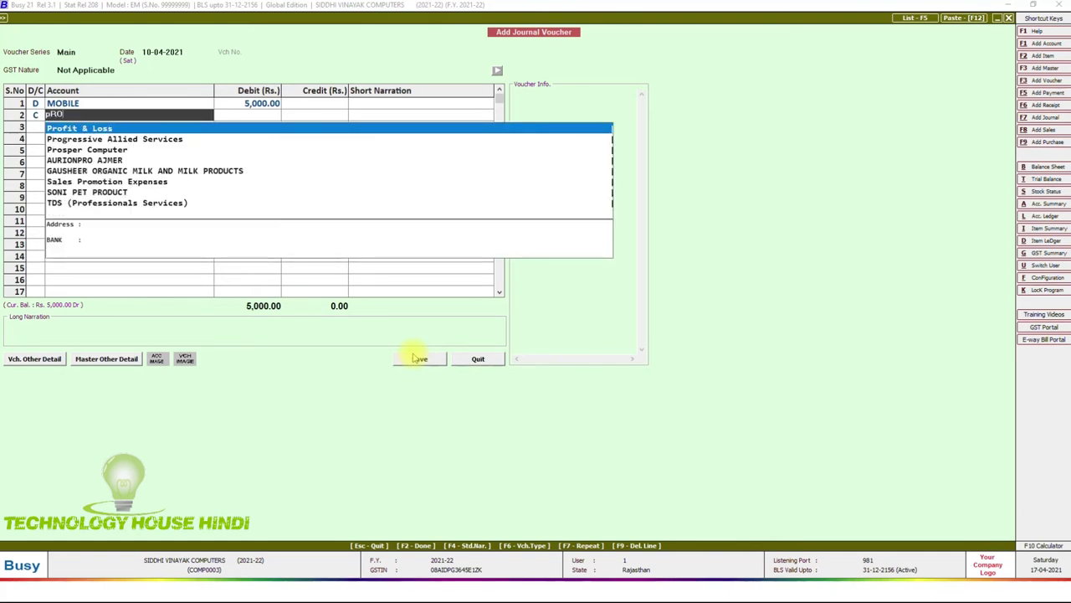
pyautogui.press('BackSpace')
pyautogui.press('BackSpace')
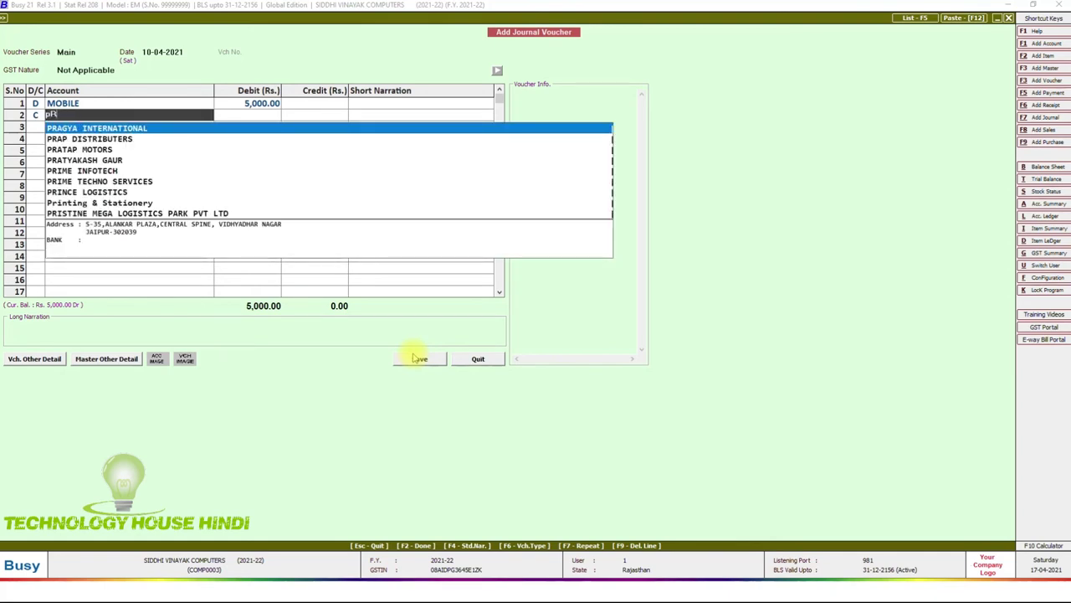
pyautogui.write('OG')
pyautogui.press('BackSpace')
pyautogui.write('F')
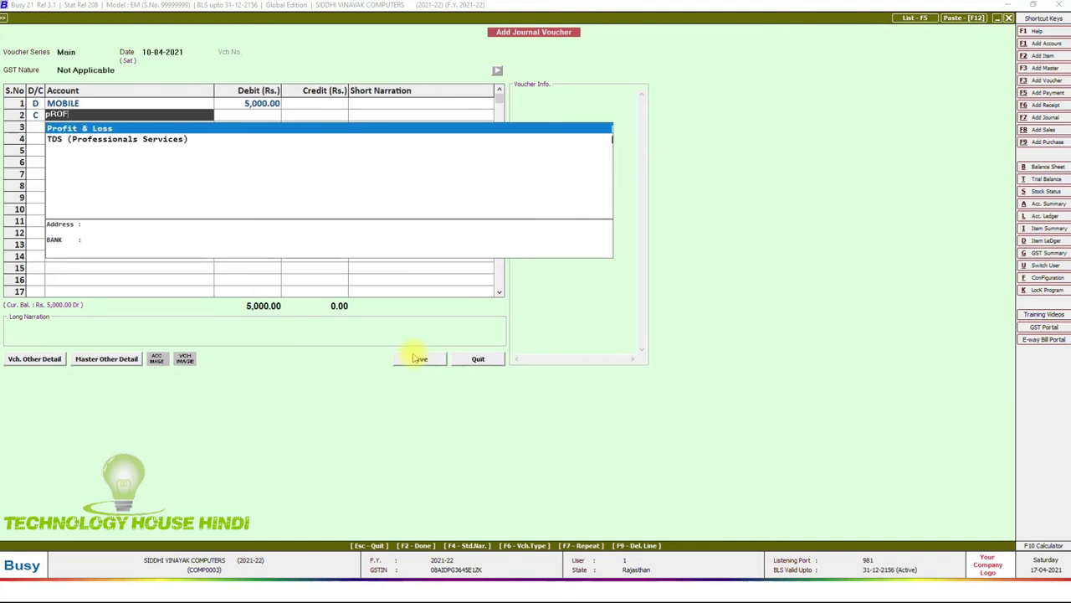
pyautogui.press('Return')
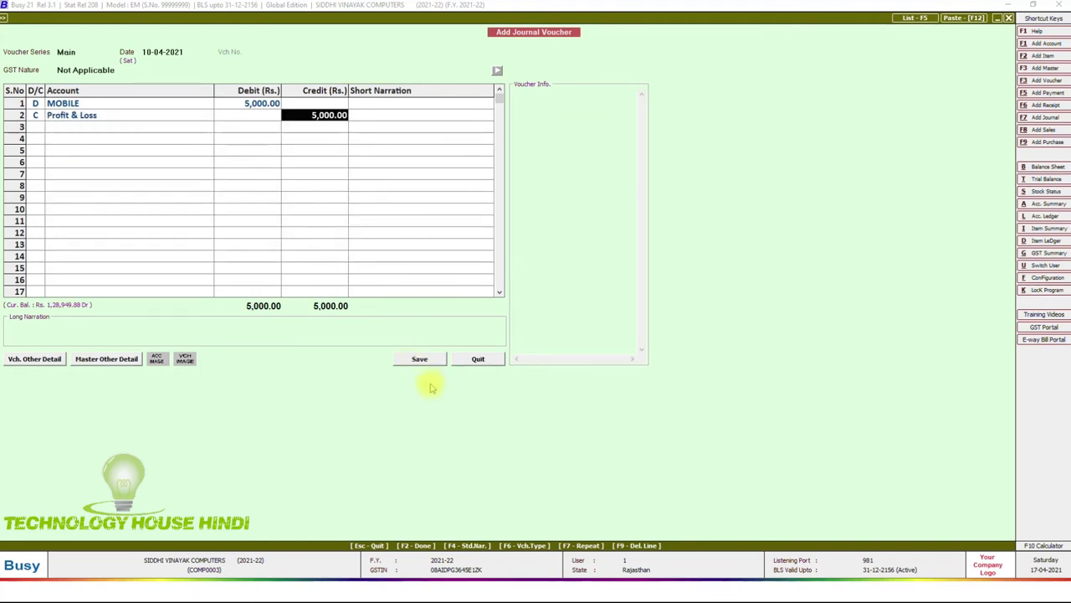
pyautogui.click(429, 367)
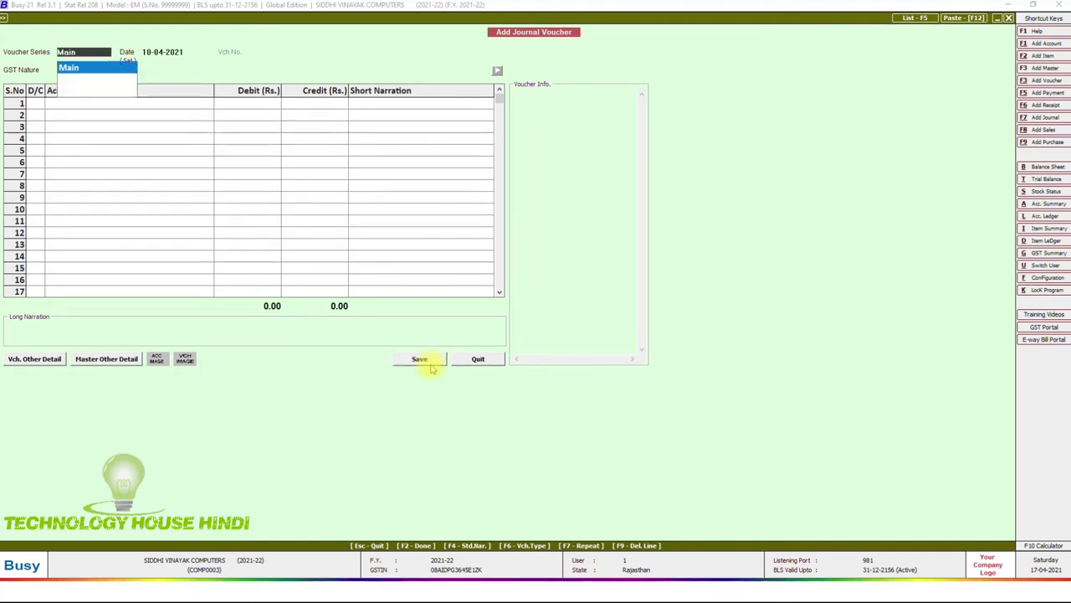
# Switch to the slide show with the mobile-found-on-road entry
pyautogui.press('super')
pyautogui.moveTo(548, 586)
pyautogui.click(559, 537)
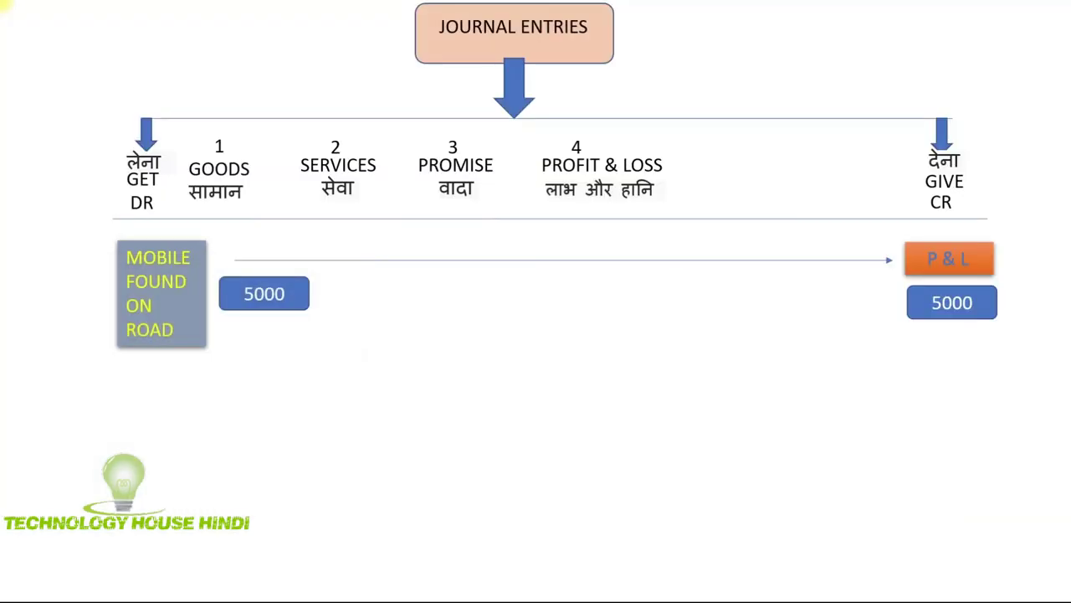
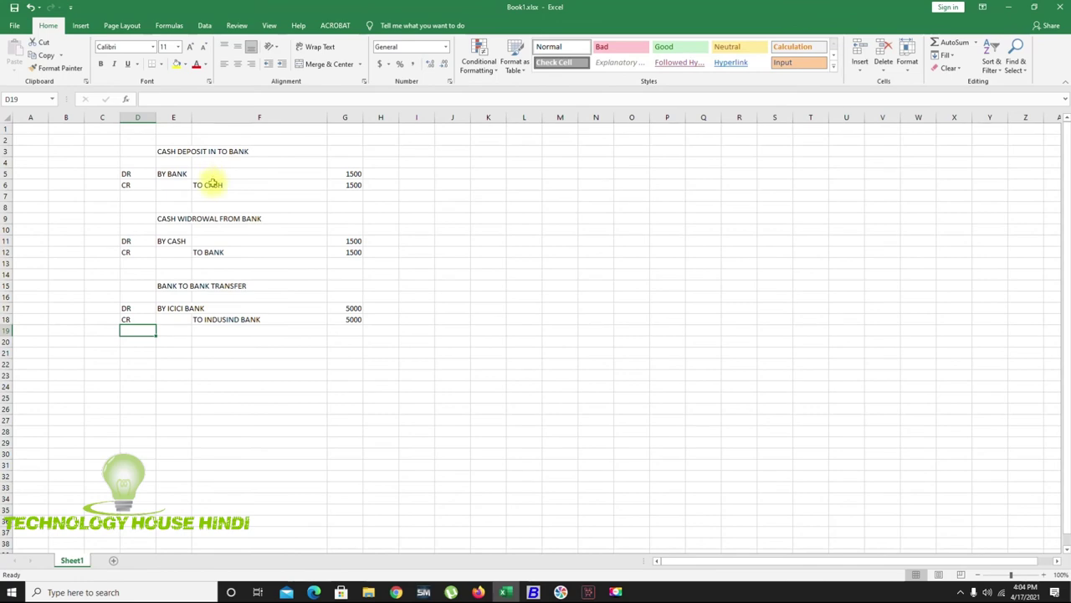
# Switch from the Excel examples to Busy and debit INDUSIND BANK 1,500 in a Main series contra voucher dated 06-04-2021
pyautogui.click(514, 592)
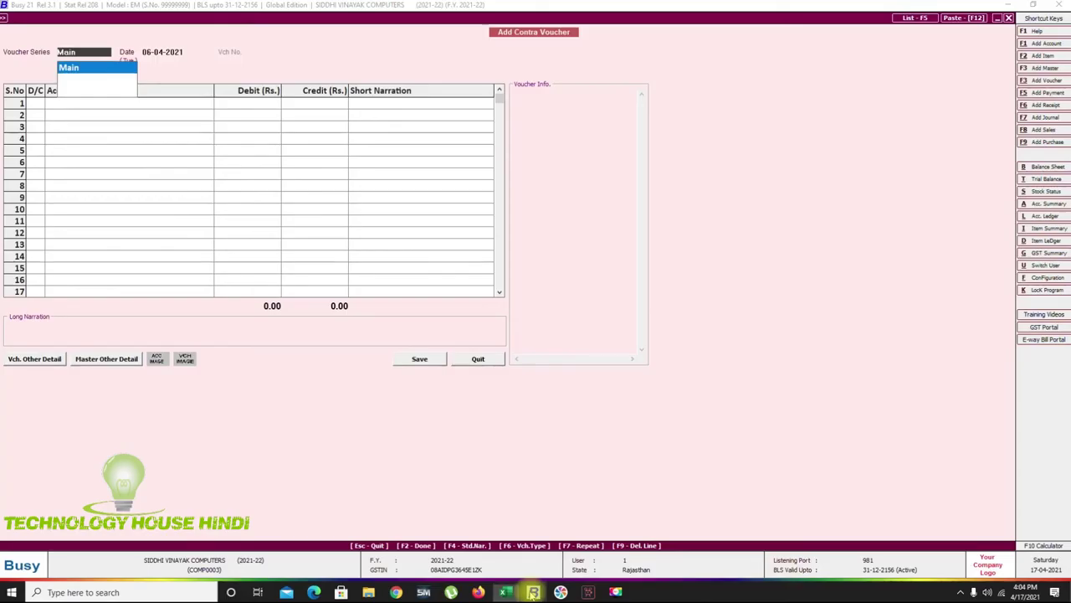
pyautogui.click(502, 593)
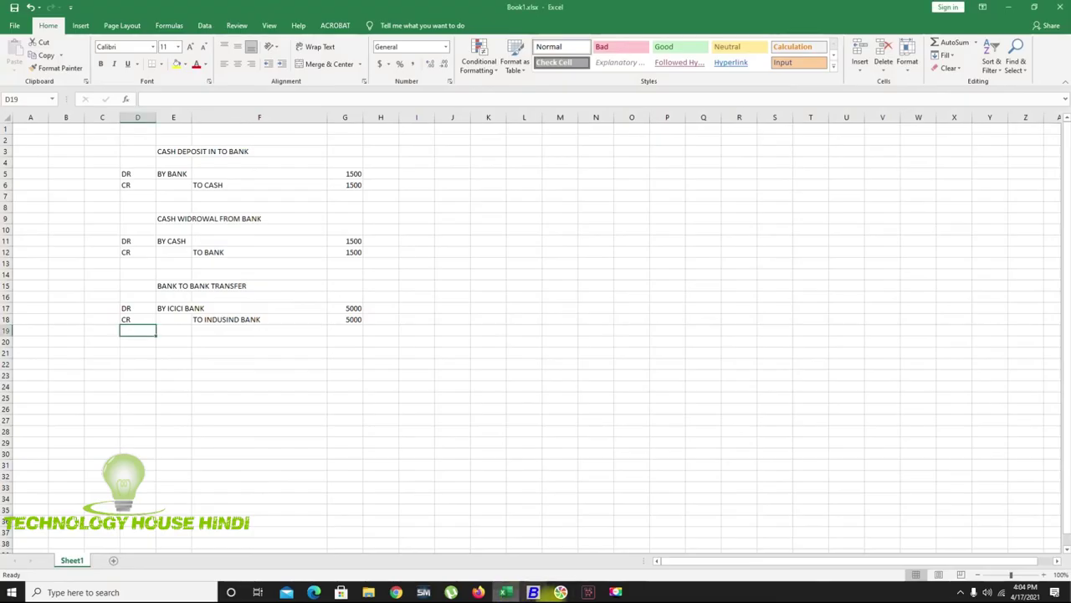
pyautogui.click(536, 593)
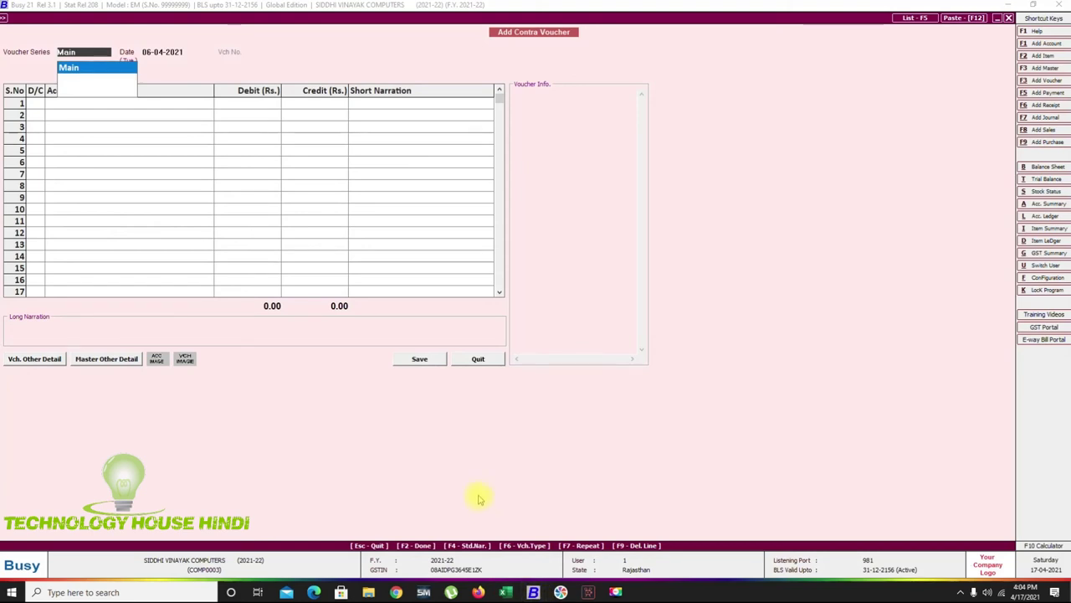
pyautogui.press('Return')
pyautogui.press('Return')
pyautogui.press('Return')
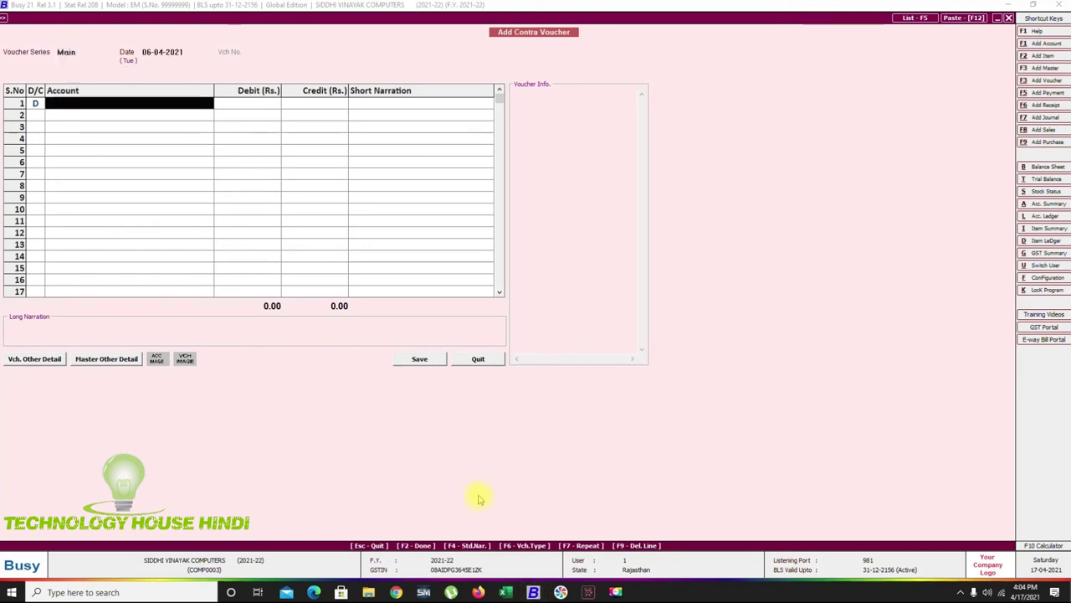
pyautogui.write('IND')
pyautogui.press('Return')
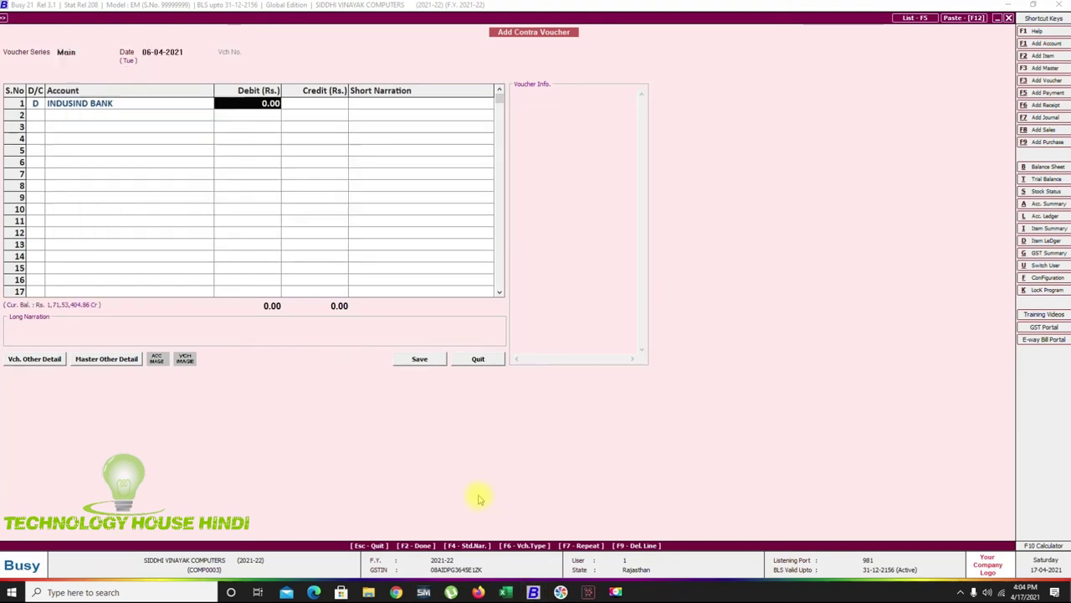
pyautogui.write('1,5')
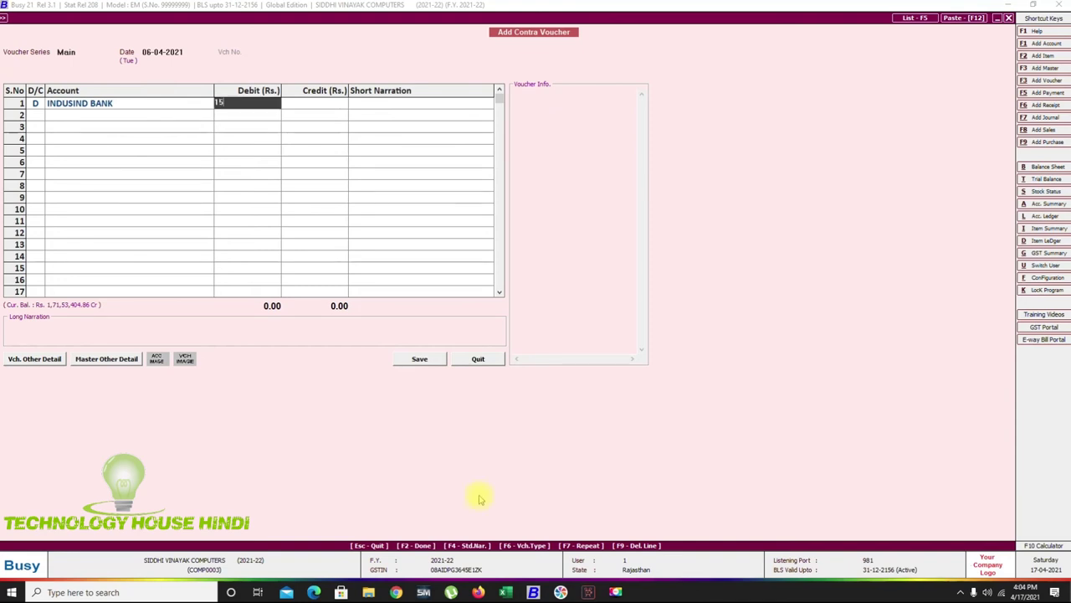
pyautogui.write('00')
pyautogui.press('Return')
# Credit Cash 1,500 in the second row and save the cash deposit contra voucher
pyautogui.press('Return')
pyautogui.press('Return')
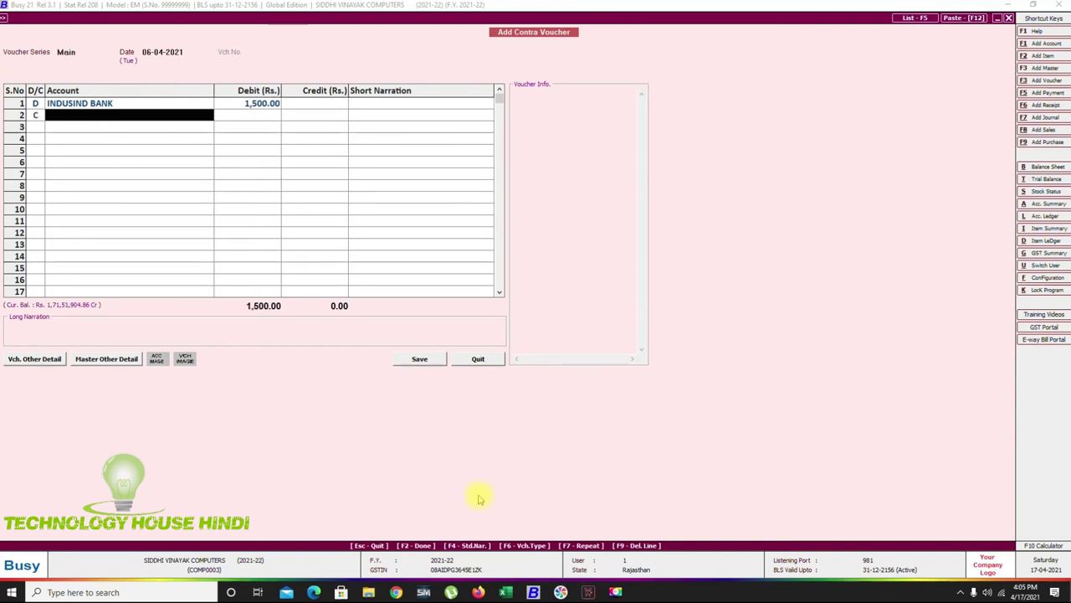
pyautogui.press('Return')
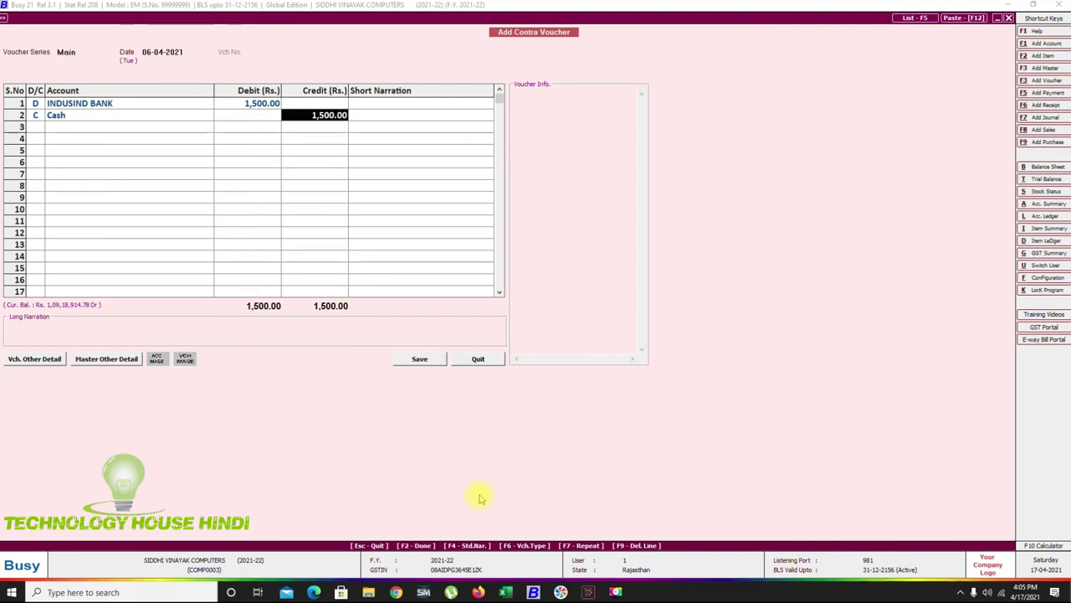
pyautogui.click(419, 359)
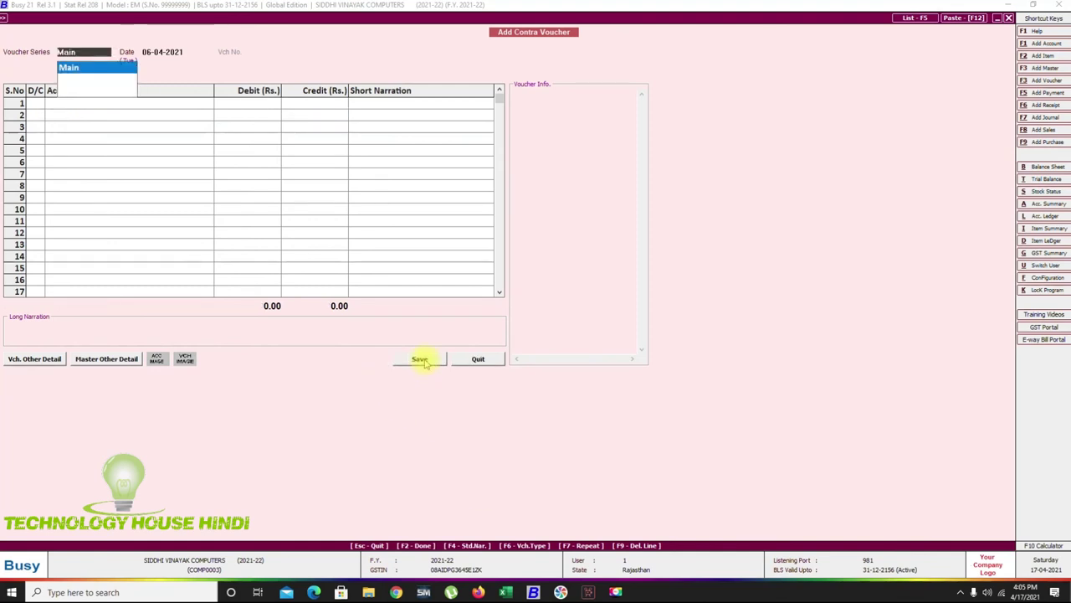
# Check the cash withdrawal example in Excel, return to Busy and debit Cash 1,500 in a contra voucher dated 06-04-2021
pyautogui.click(505, 592)
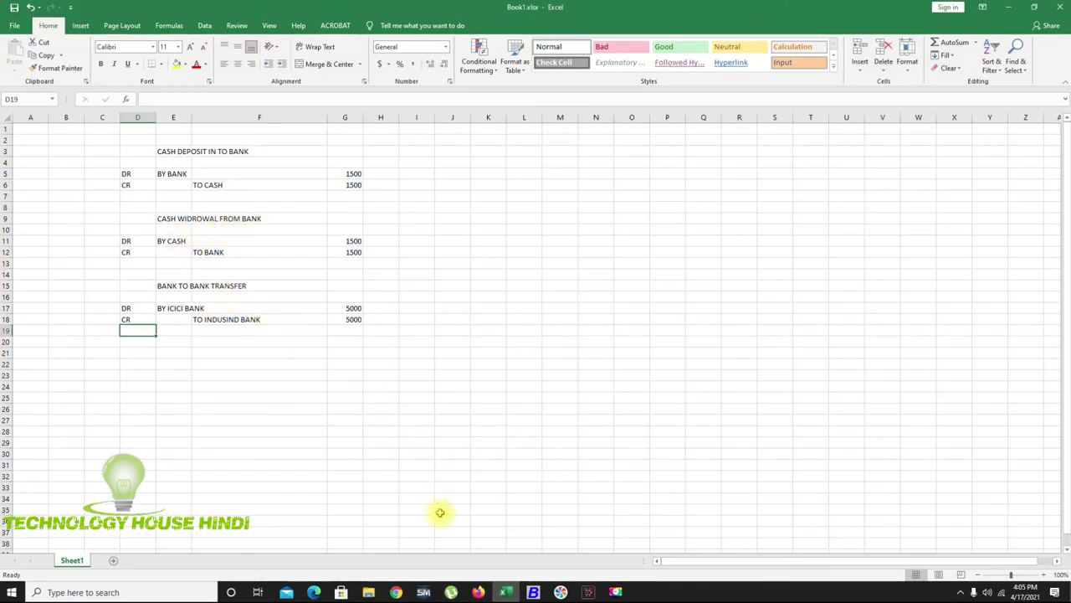
pyautogui.click(505, 592)
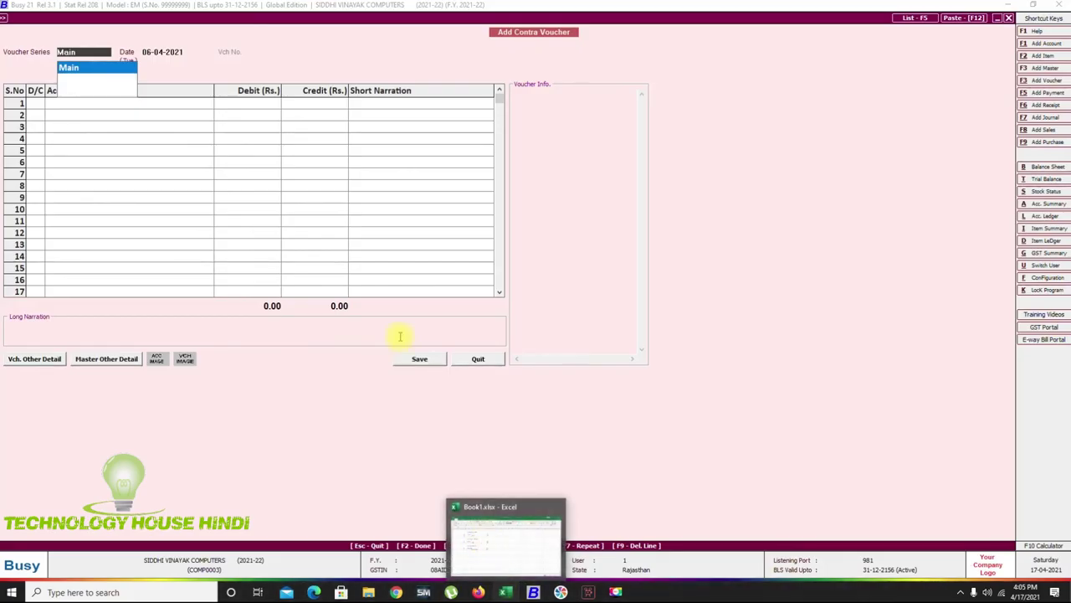
pyautogui.press('Return')
pyautogui.press('Return')
pyautogui.press('Return')
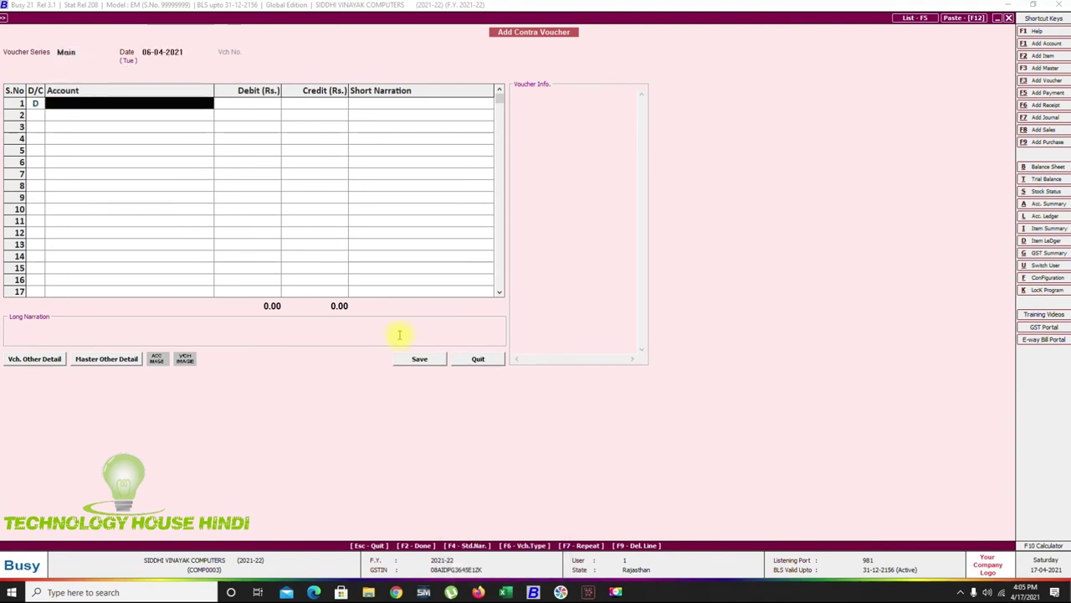
pyautogui.write('cAS')
pyautogui.press('Return')
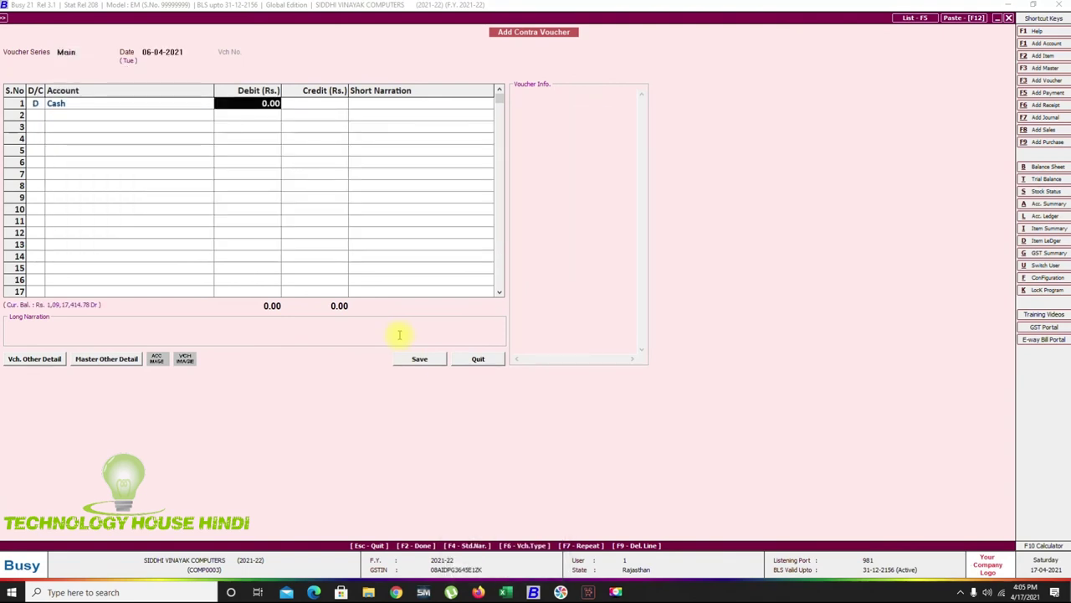
pyautogui.write('1500')
pyautogui.press('Return')
# Credit INDUSIND BANK 1,500 in the second row and save the cash withdrawal contra voucher
pyautogui.press('Return')
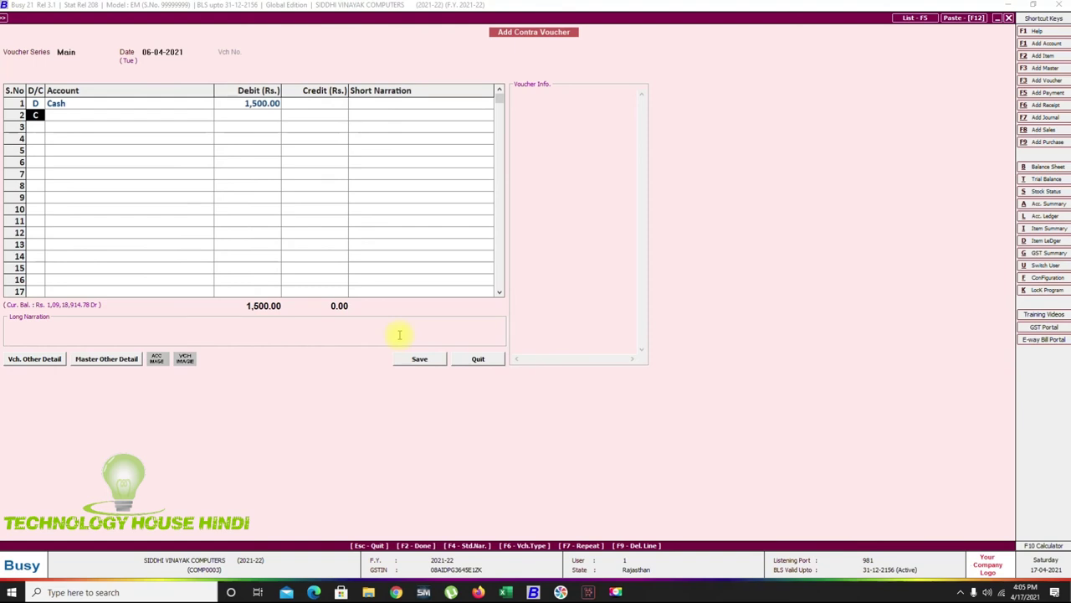
pyautogui.press('Return')
pyautogui.write('INDUS')
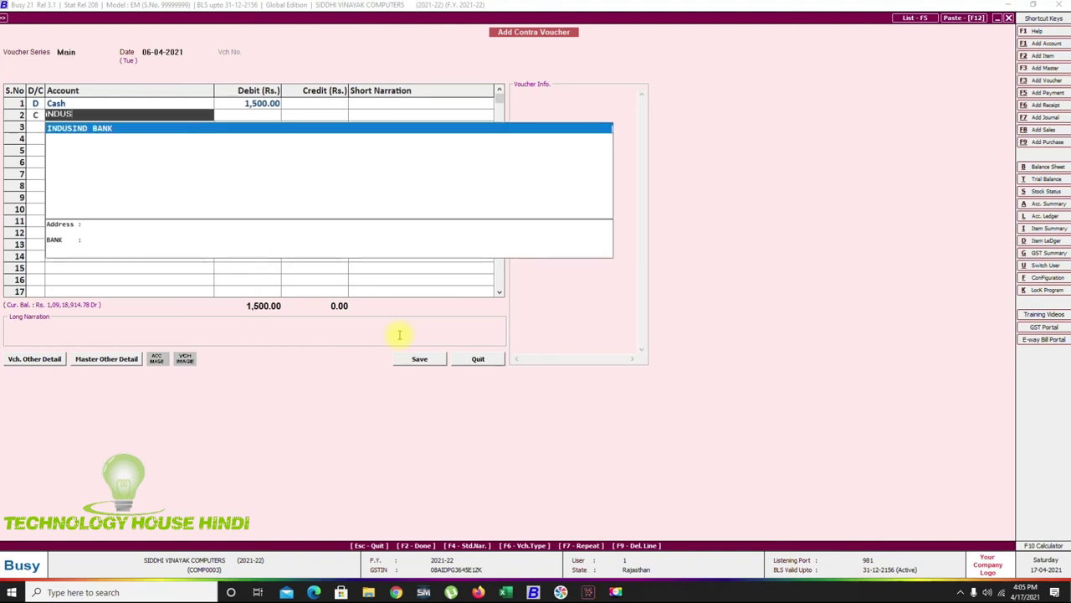
pyautogui.press('Return')
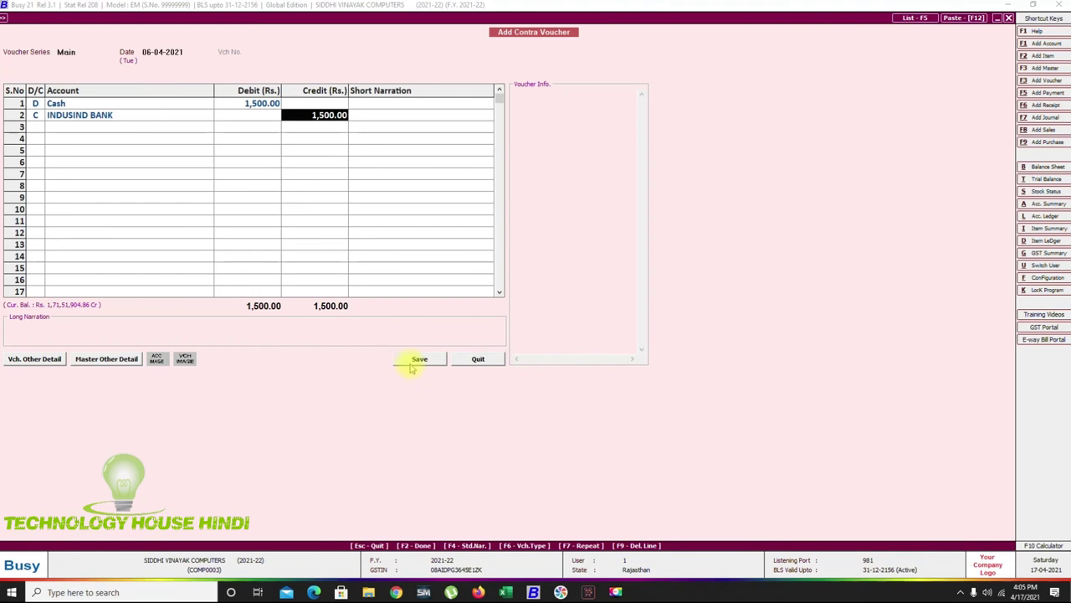
pyautogui.click(413, 364)
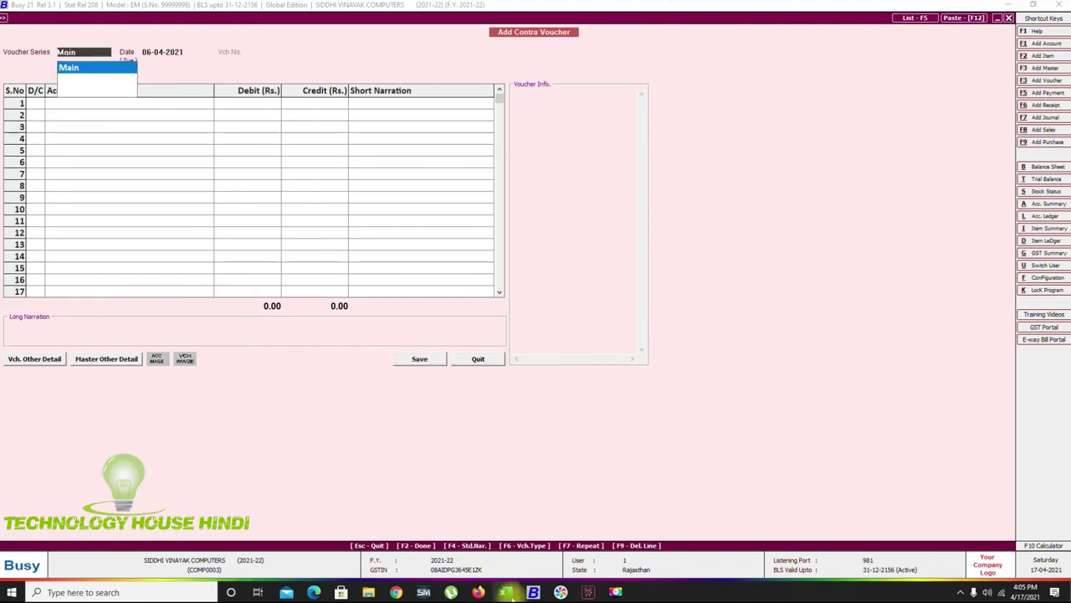
# Switch to Excel and examine the debit and credit lines of the bank to bank transfer example
pyautogui.click(505, 593)
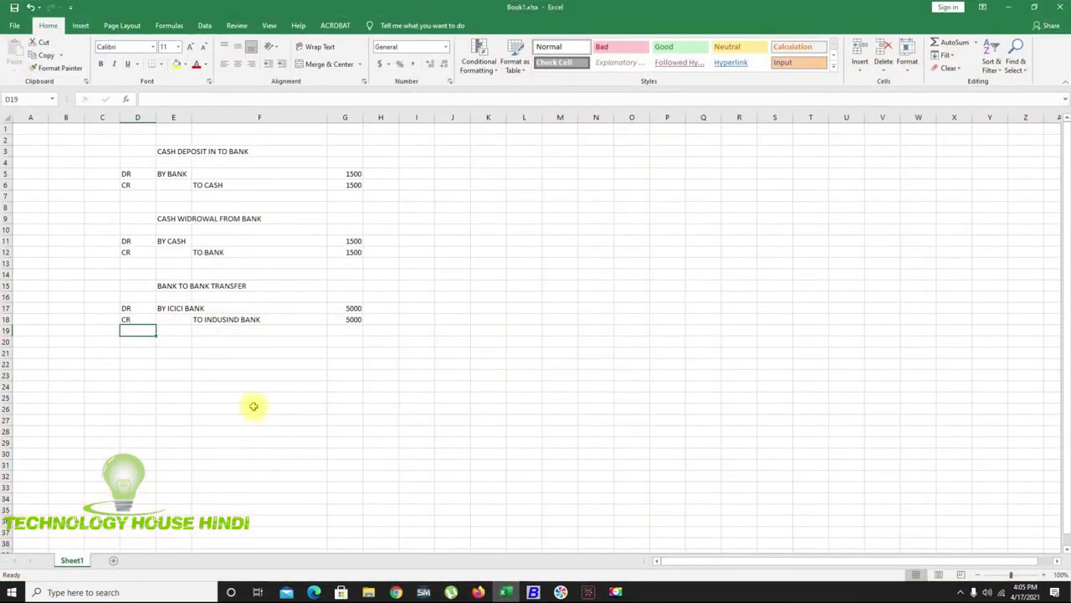
pyautogui.click(172, 308)
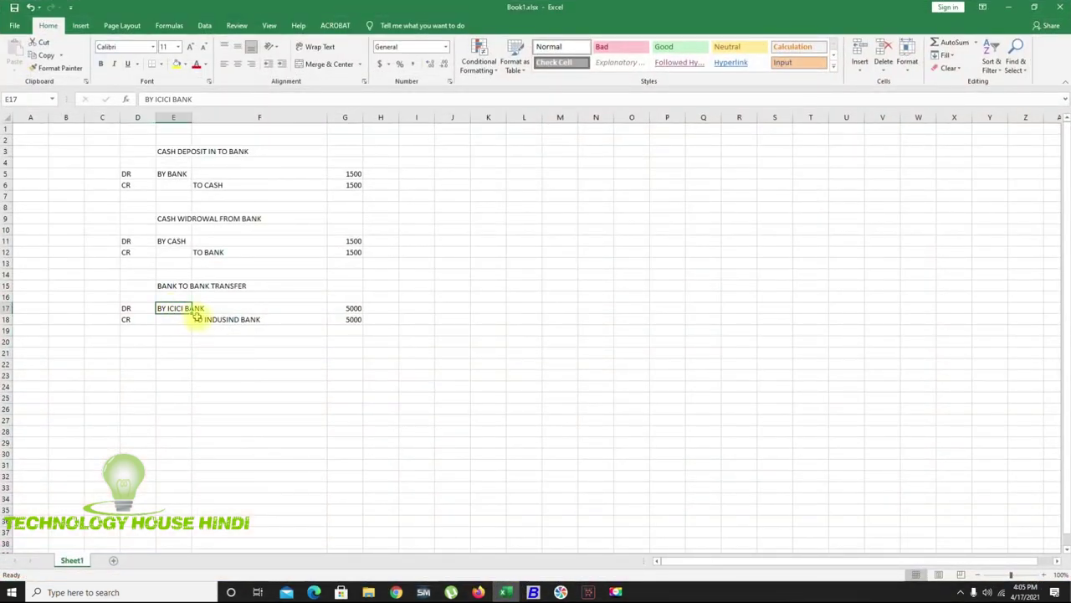
pyautogui.click(199, 319)
pyautogui.click(182, 308)
# Return to Busy and debit ICICI BANK 5,000 in the first row of a contra voucher dated 06-04-2021
pyautogui.click(505, 591)
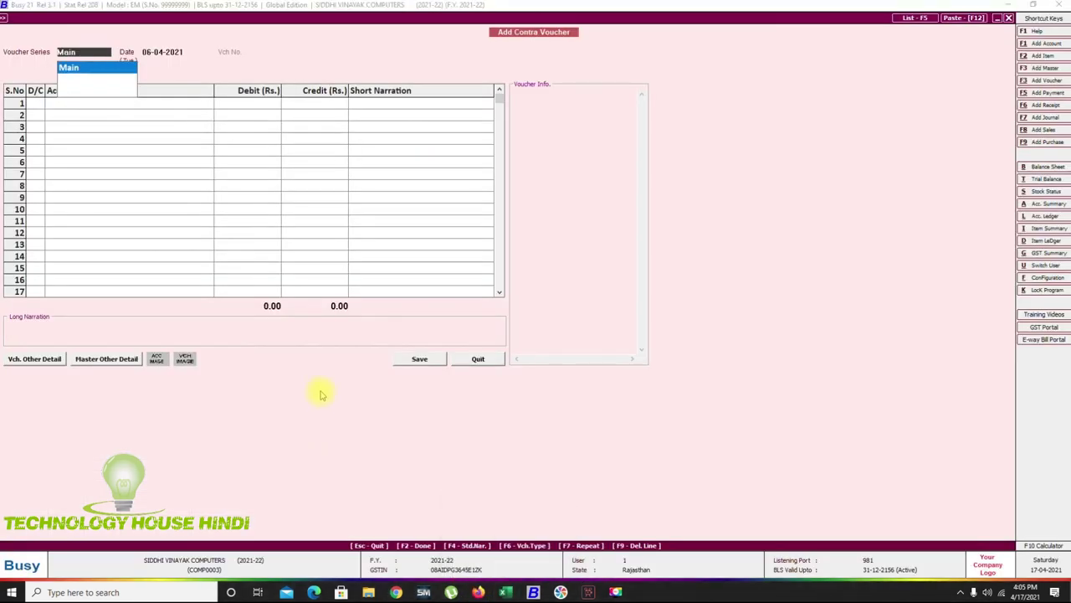
pyautogui.press('Return')
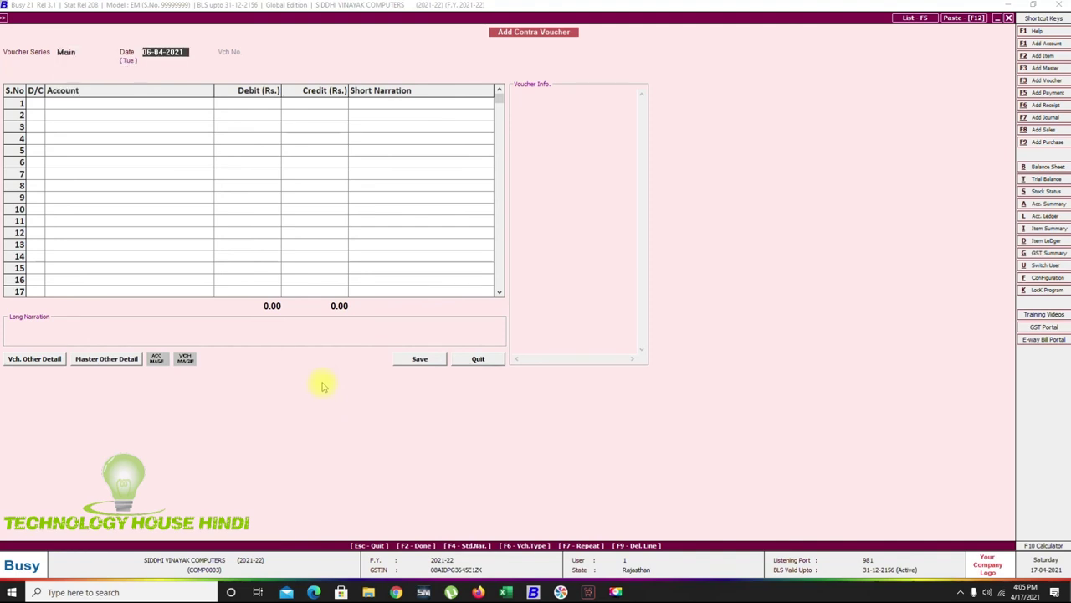
pyautogui.press('Return')
pyautogui.press('Return')
pyautogui.write('ici')
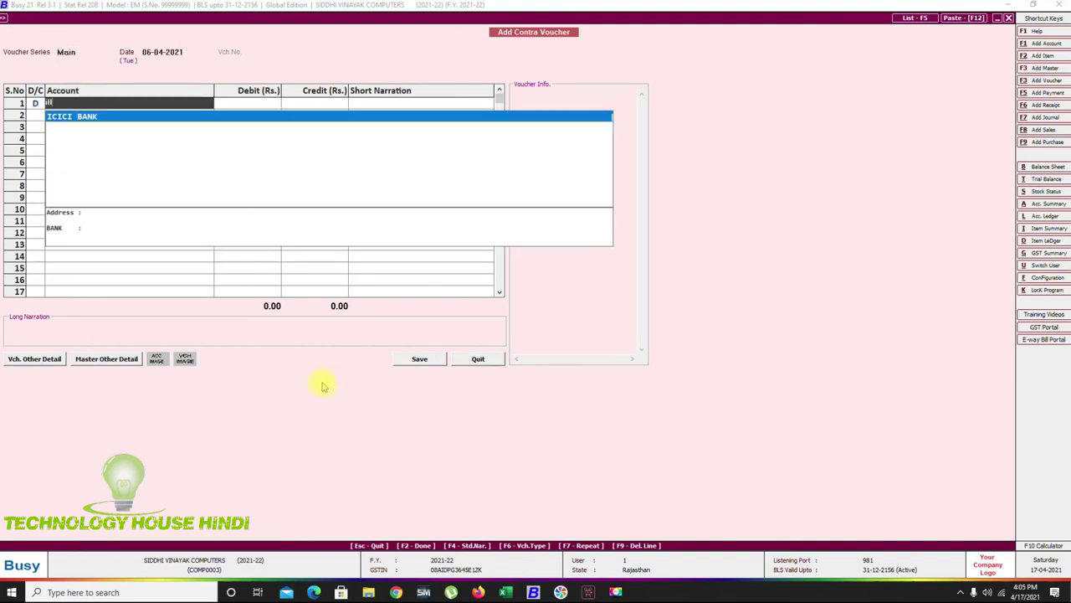
pyautogui.press('Return')
pyautogui.write('5000')
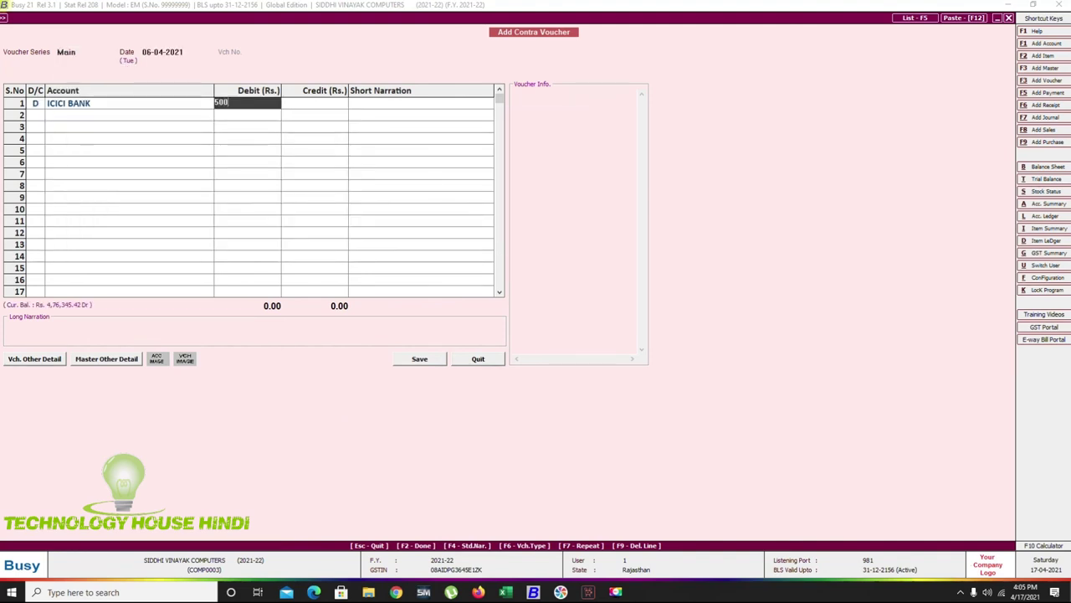
pyautogui.press('Return')
pyautogui.press('Return')
pyautogui.press('Return')
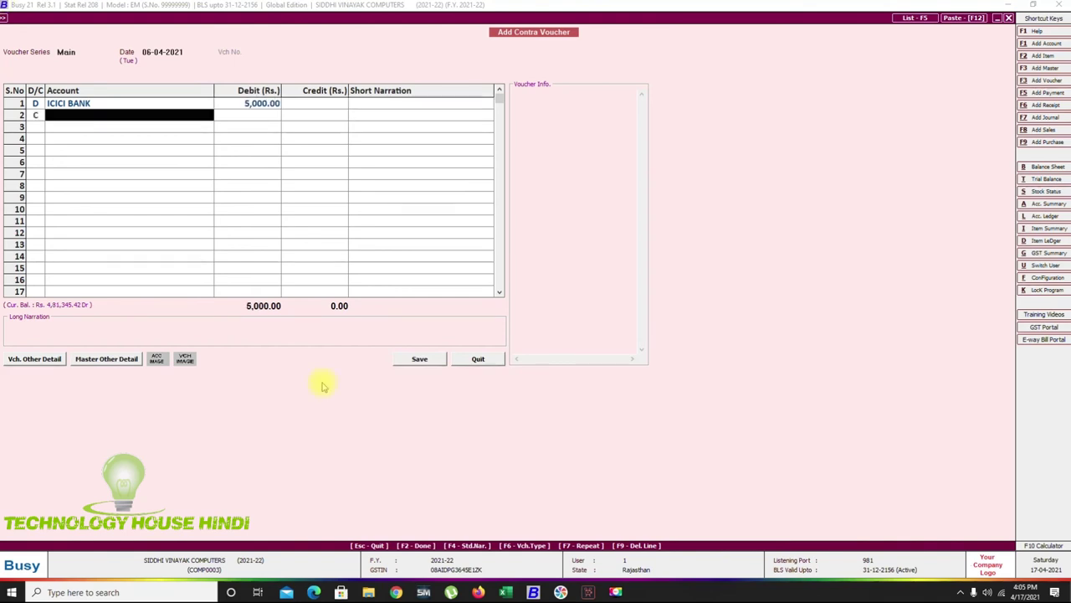
# Credit INDUSIND BANK 5,000 in the second row and save the bank to bank transfer contra voucher
pyautogui.write('in')
pyautogui.press('Return')
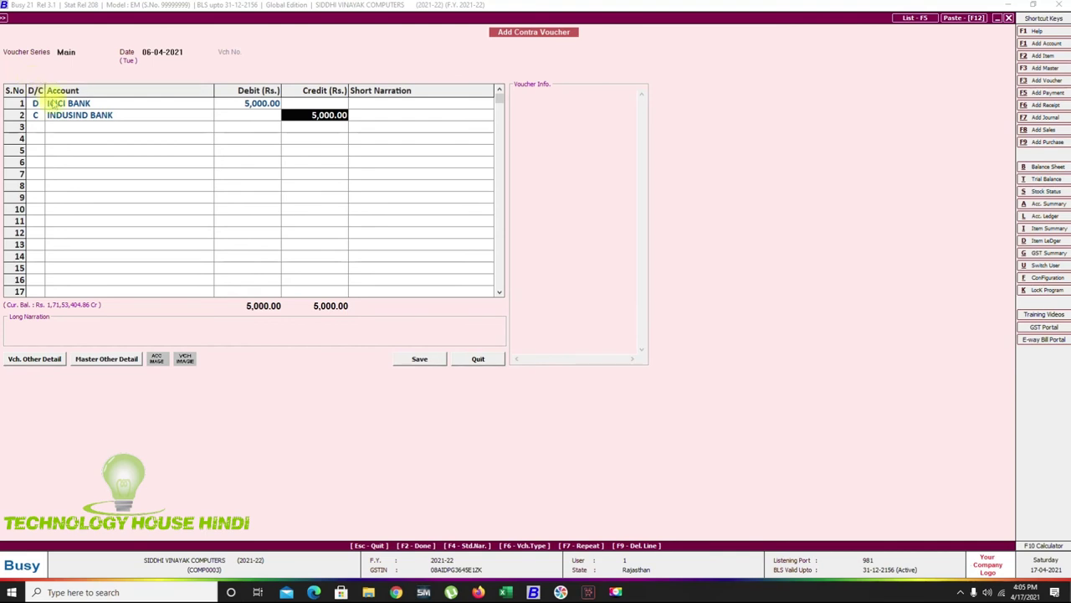
pyautogui.click(58, 104)
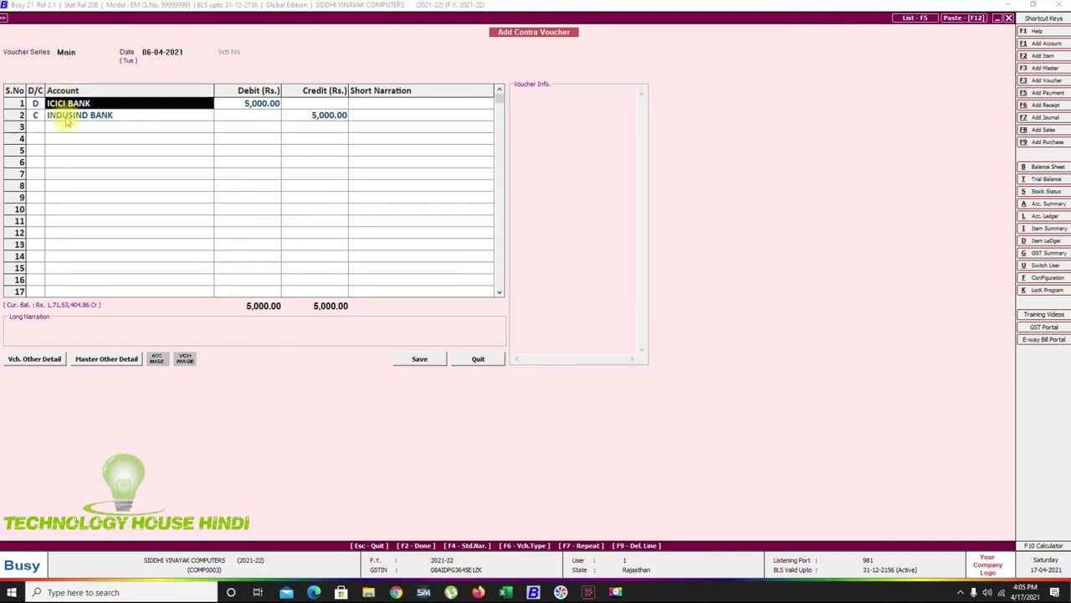
pyautogui.click(67, 117)
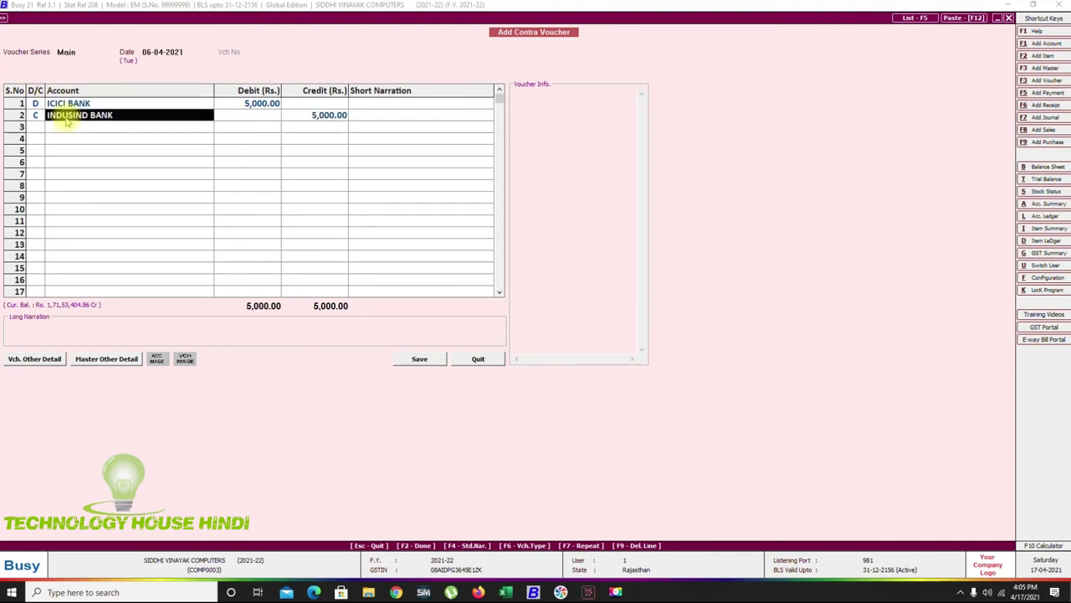
pyautogui.click(439, 361)
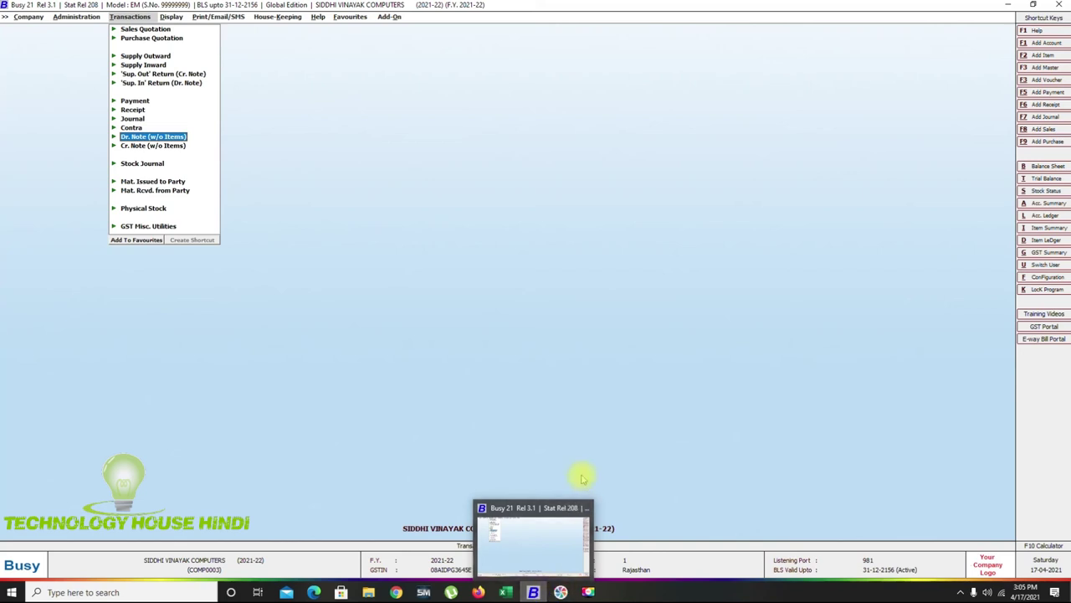
# Start adding a Supply Inward voucher in the Main series dated 09-04-2021
pyautogui.click(174, 74)
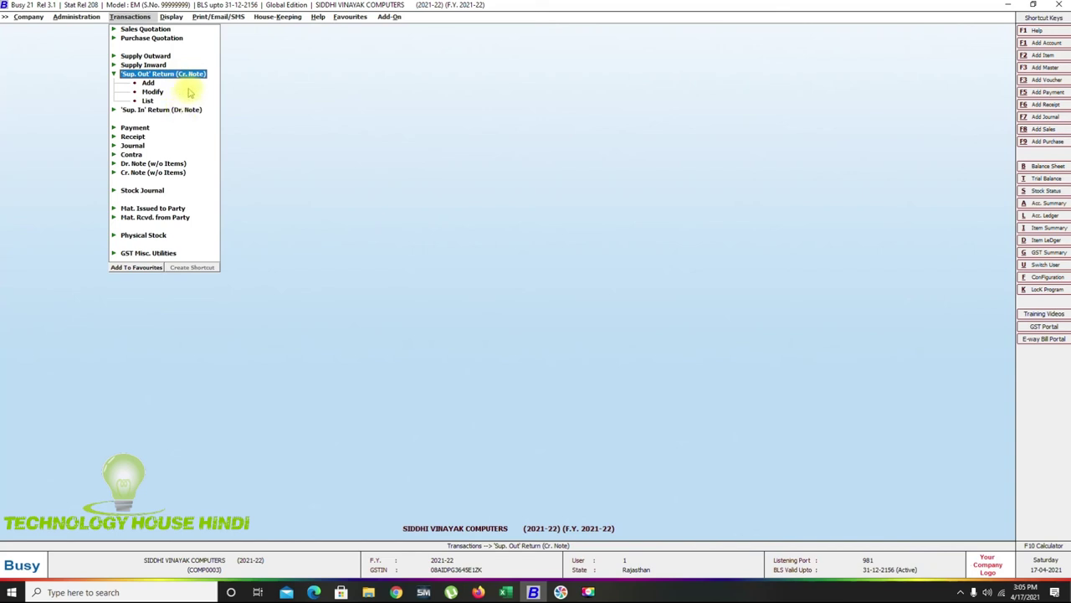
pyautogui.click(178, 165)
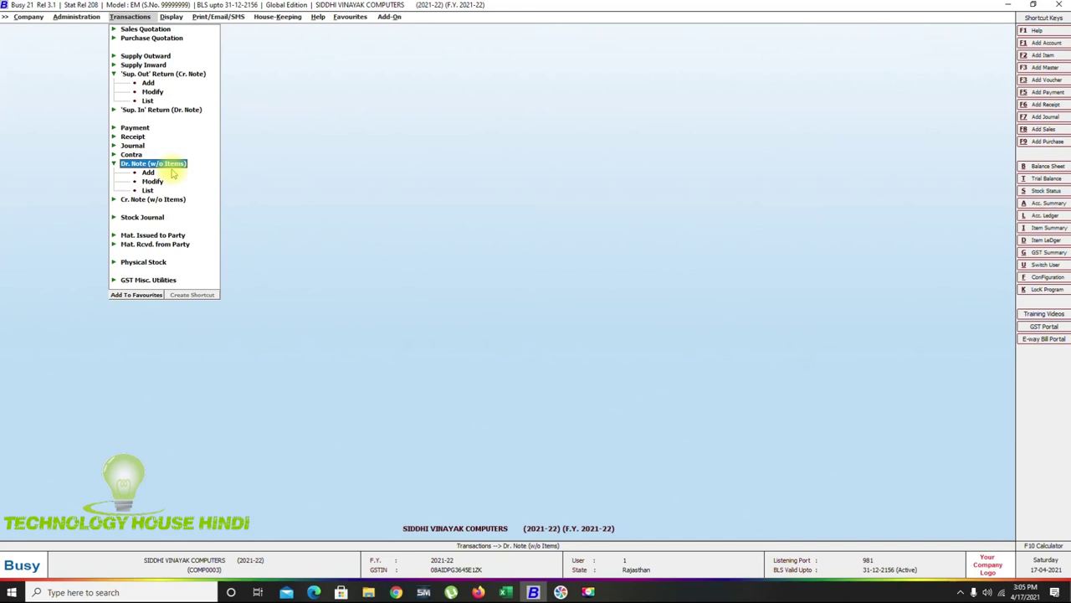
pyautogui.press('Up')
pyautogui.press('Up')
pyautogui.press('Up')
pyautogui.press('Up')
pyautogui.press('Up')
pyautogui.press('Up')
pyautogui.press('Up')
pyautogui.press('Up')
pyautogui.press('Up')
pyautogui.press('Up')
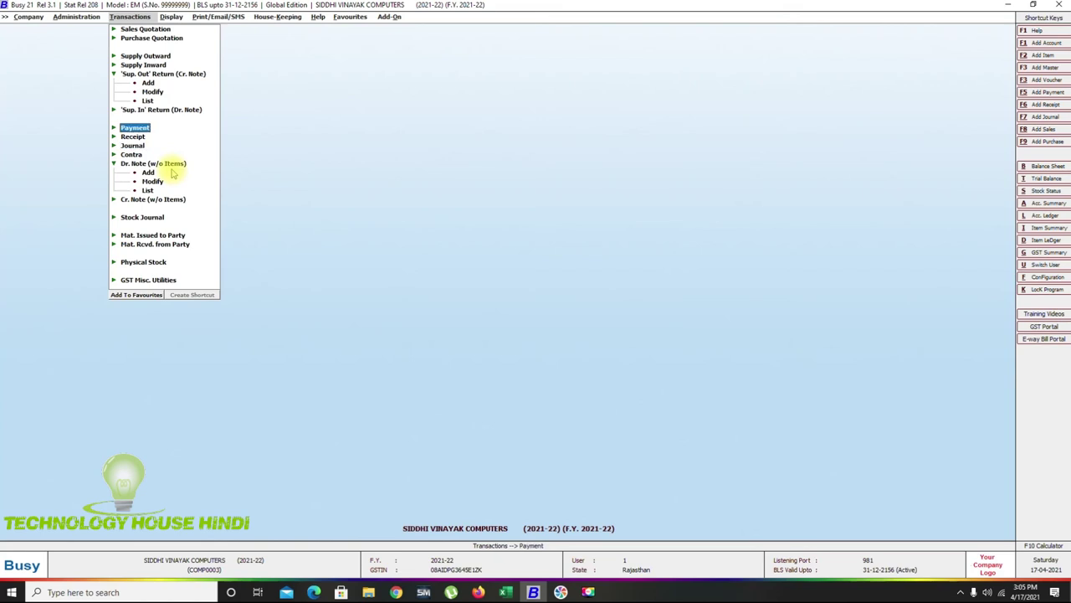
pyautogui.press('Return')
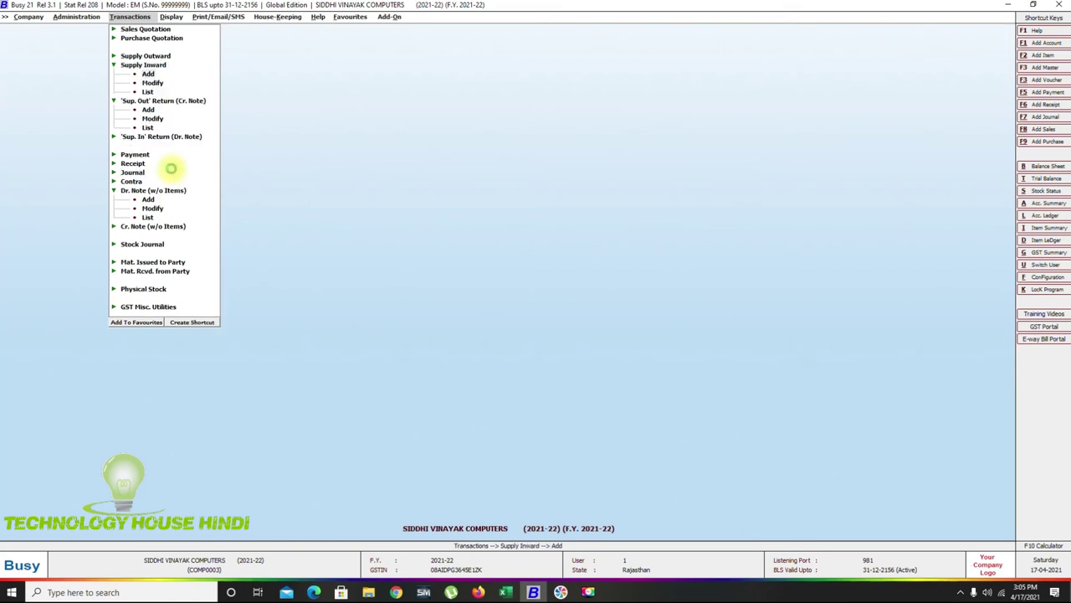
pyautogui.press('Return')
pyautogui.press('Return')
pyautogui.press('Return')
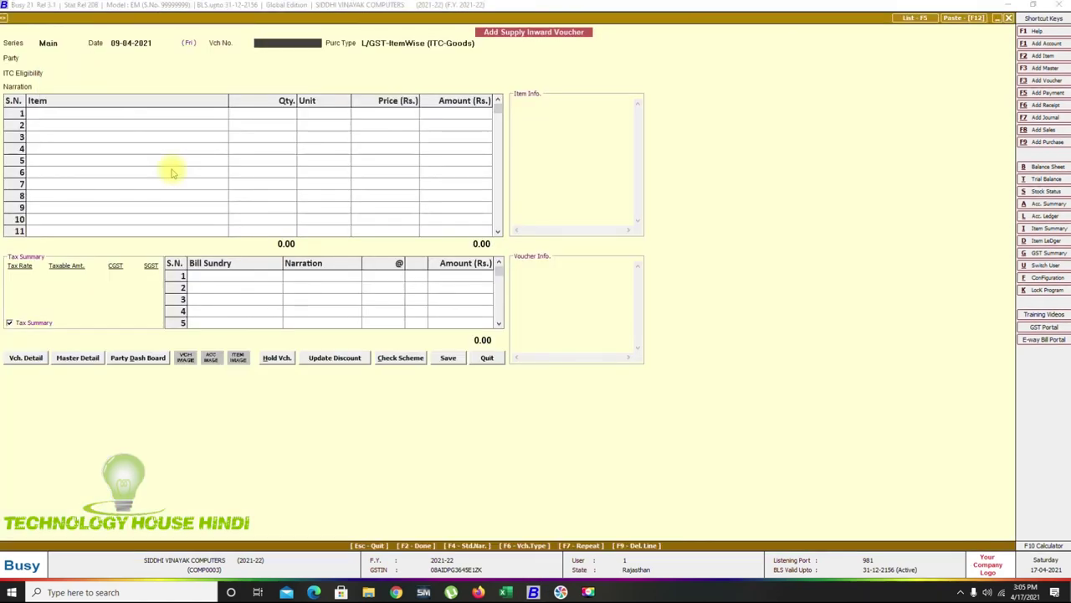
# Enter voucher number 123456 and choose MEGA COMPU WORLD as the party of the Supply Inward voucher
pyautogui.write('YUEWYU')
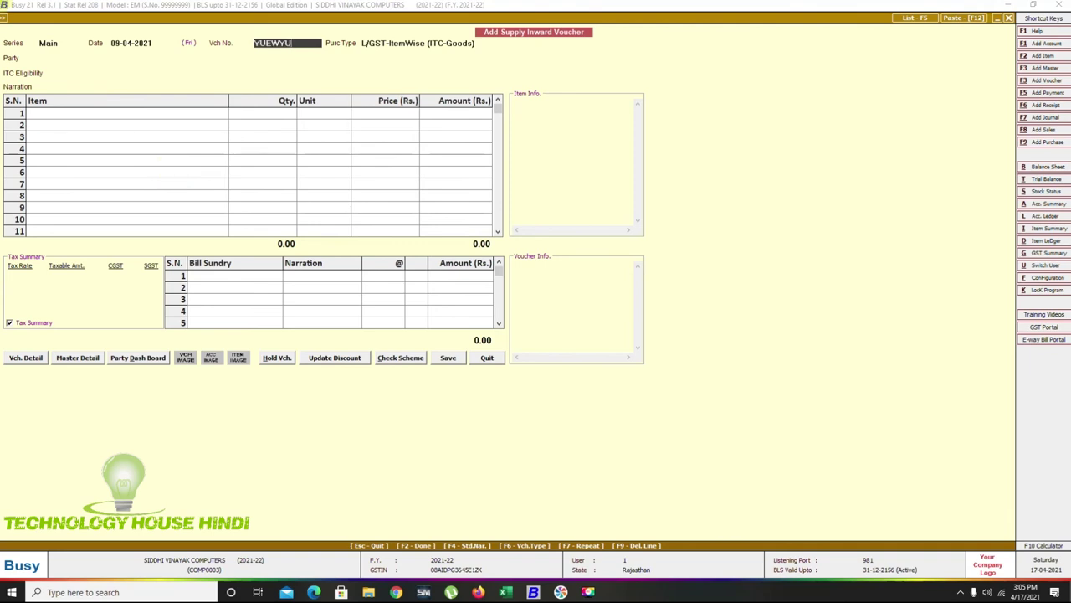
pyautogui.press('BackSpace')
pyautogui.press('BackSpace')
pyautogui.press('BackSpace')
pyautogui.press('BackSpace')
pyautogui.press('BackSpace')
pyautogui.write('12345')
pyautogui.press('Return')
pyautogui.press('Return')
pyautogui.write('MEGA')
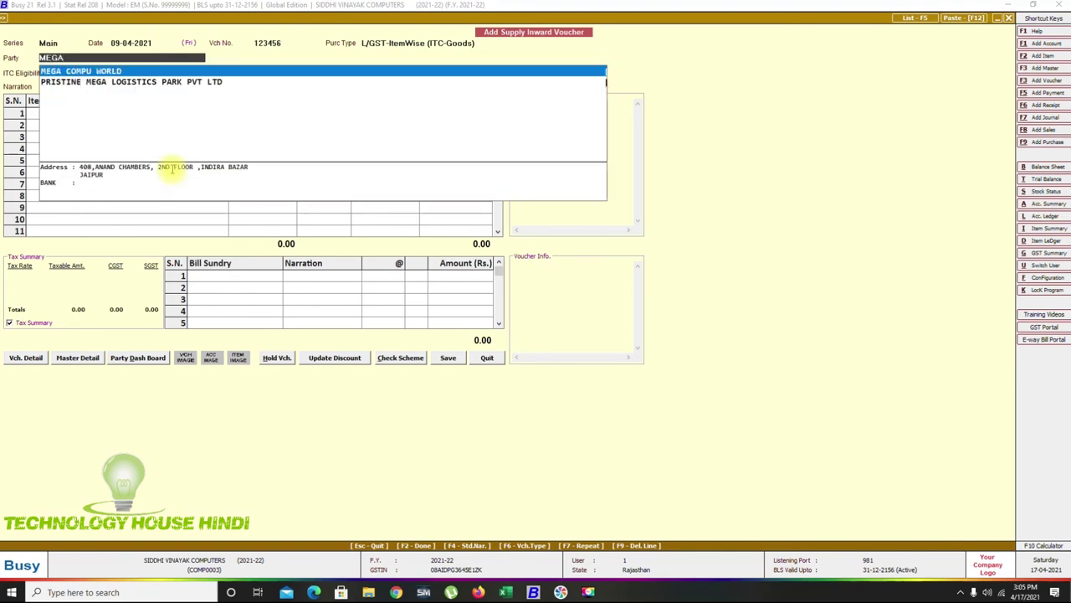
pyautogui.press('Return')
pyautogui.press('Return')
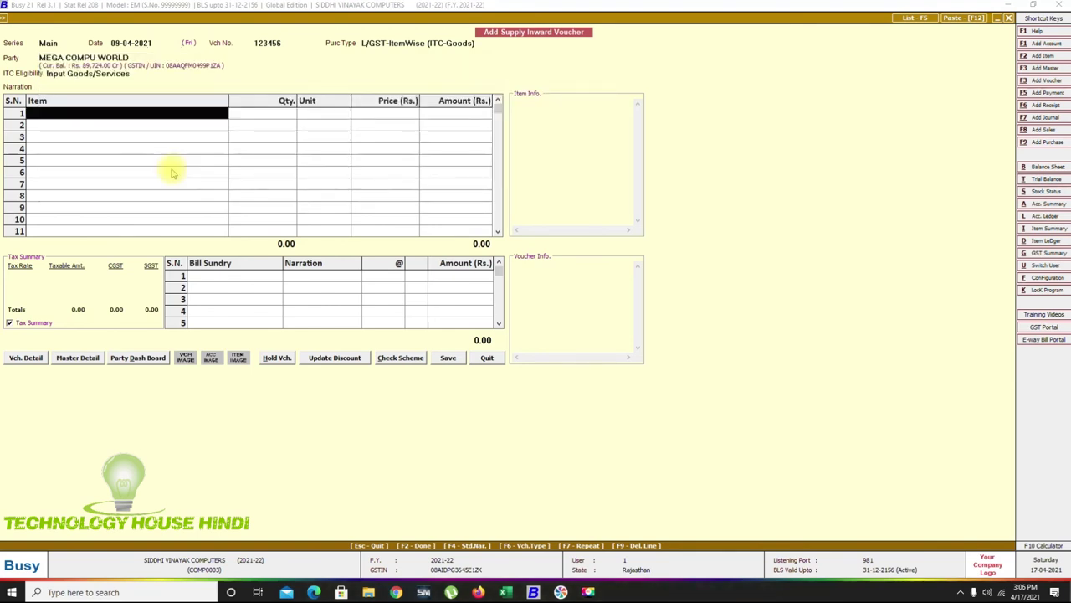
# Add the item MOUSE OPTICAL in the first row with a quantity of 100
pyautogui.write('ks')
pyautogui.press('BackSpace')
pyautogui.press('BackSpace')
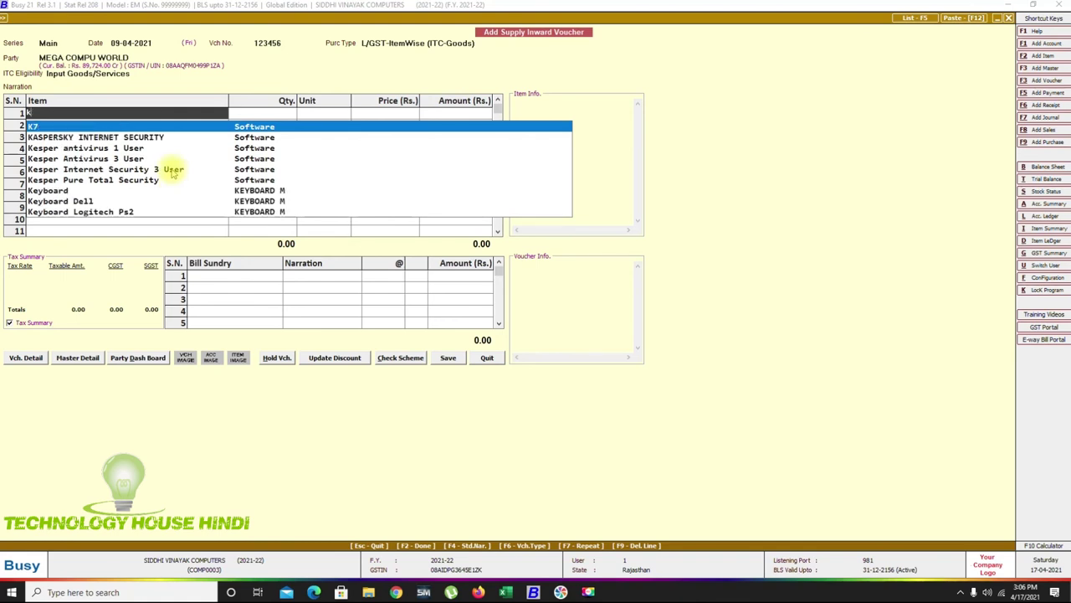
pyautogui.write('MOUSE')
pyautogui.press('Down')
pyautogui.press('Return')
pyautogui.press('Return')
pyautogui.press('Return')
pyautogui.press('Return')
pyautogui.write('100')
pyautogui.press('Return')
# Set the MOUSE OPTICAL line's unit to Pcs. and its price to 220
pyautogui.write('P')
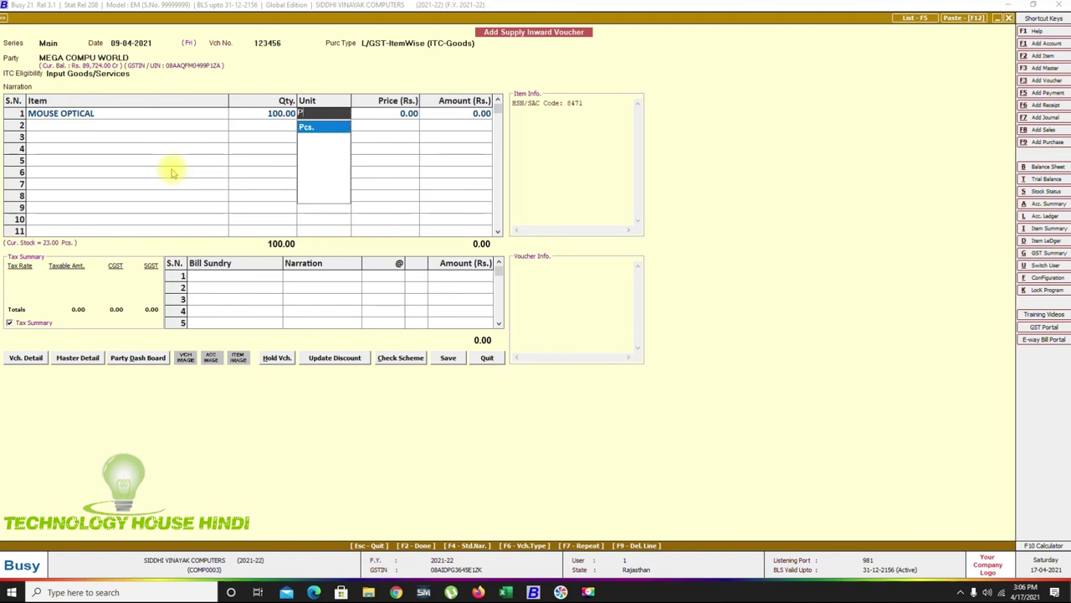
pyautogui.press('Return')
pyautogui.press('Return')
pyautogui.write('220')
pyautogui.press('Return')
pyautogui.press('Return')
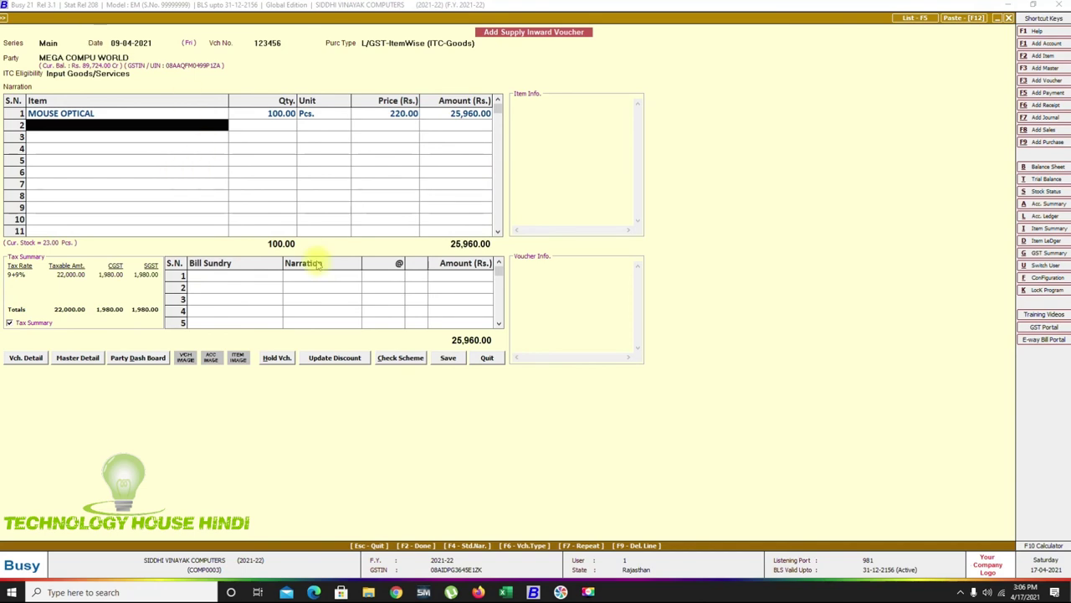
# Save the Supply Inward voucher, accepting the purchase bill details for GST reporting
pyautogui.click(448, 356)
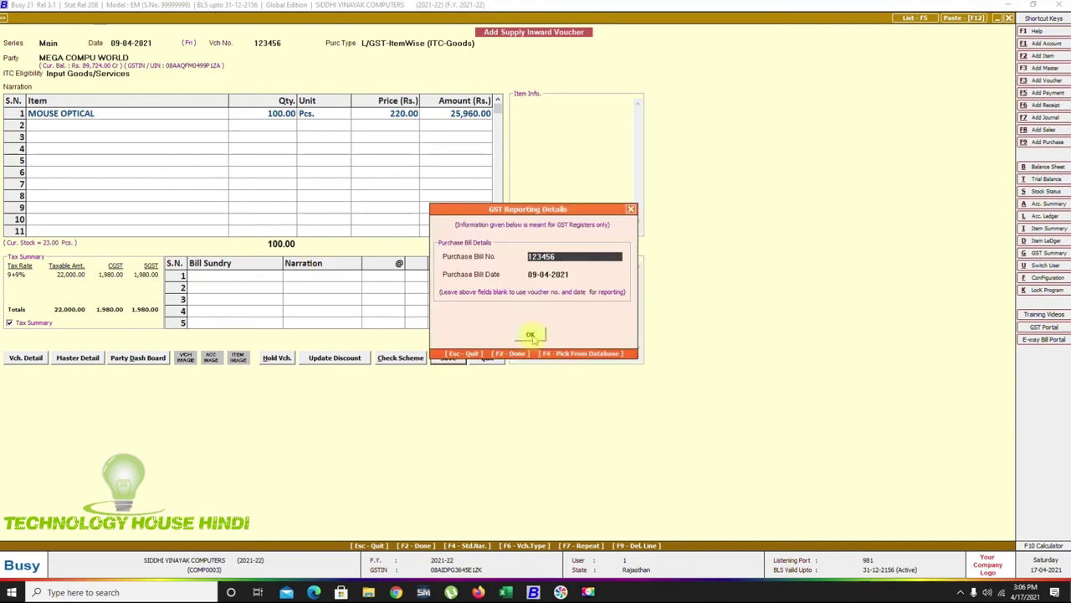
pyautogui.click(530, 334)
pyautogui.click(529, 368)
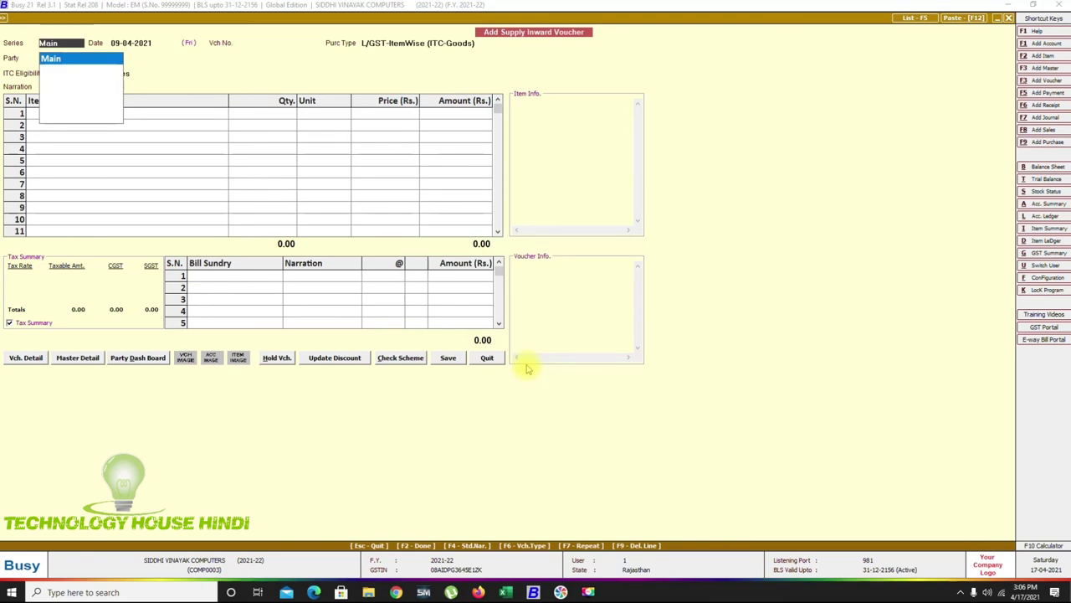
# Switch to Excel and compare the price, quantity, 18% tax and totals of the two mouse purchase calculations
pyautogui.click(506, 592)
pyautogui.click(178, 170)
pyautogui.click(178, 163)
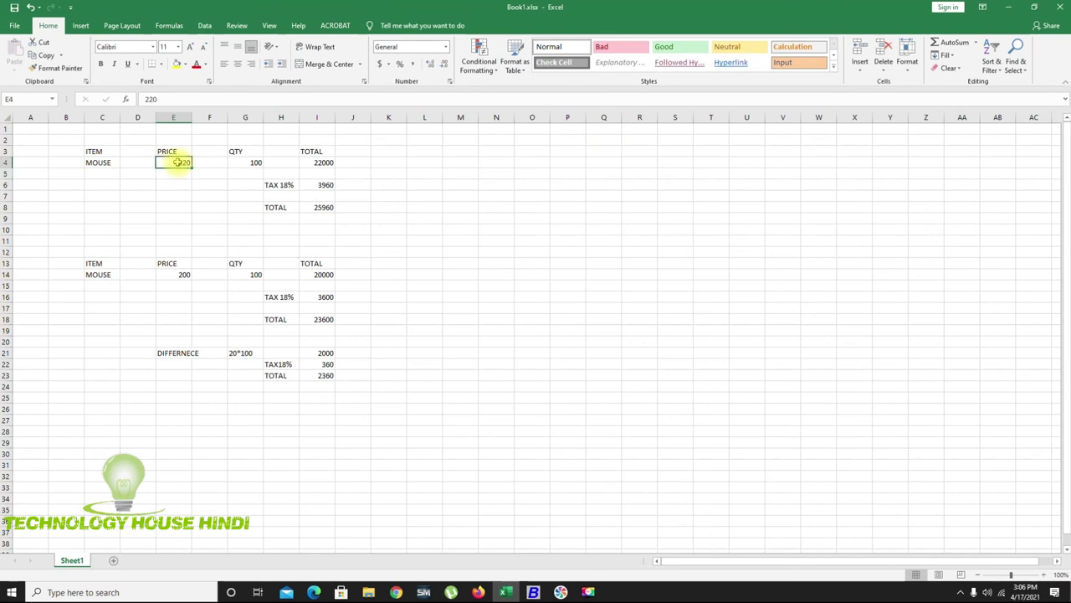
pyautogui.click(179, 275)
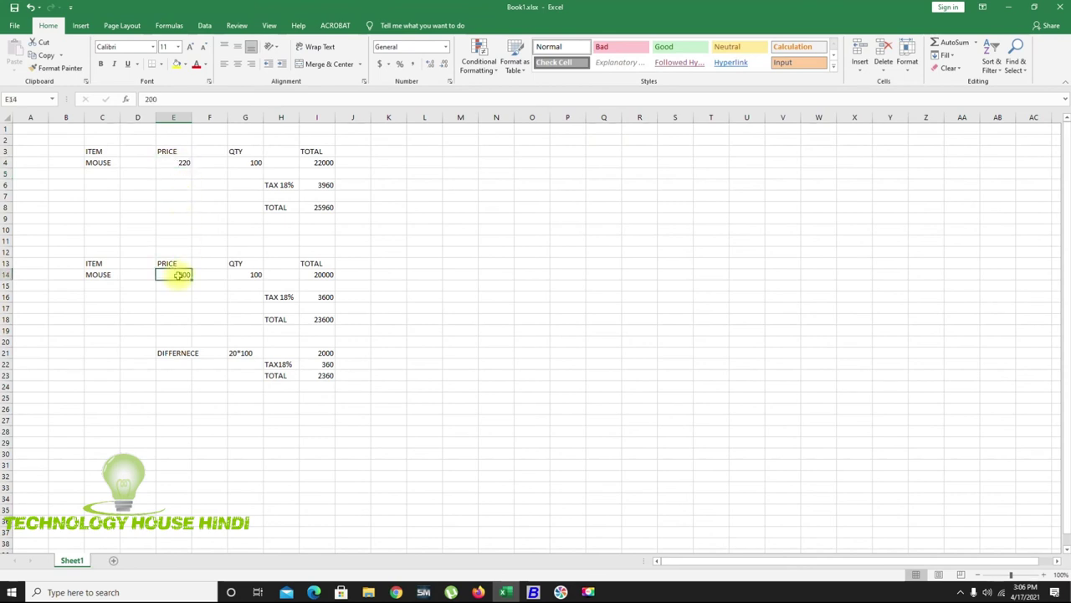
pyautogui.click(253, 162)
pyautogui.click(317, 163)
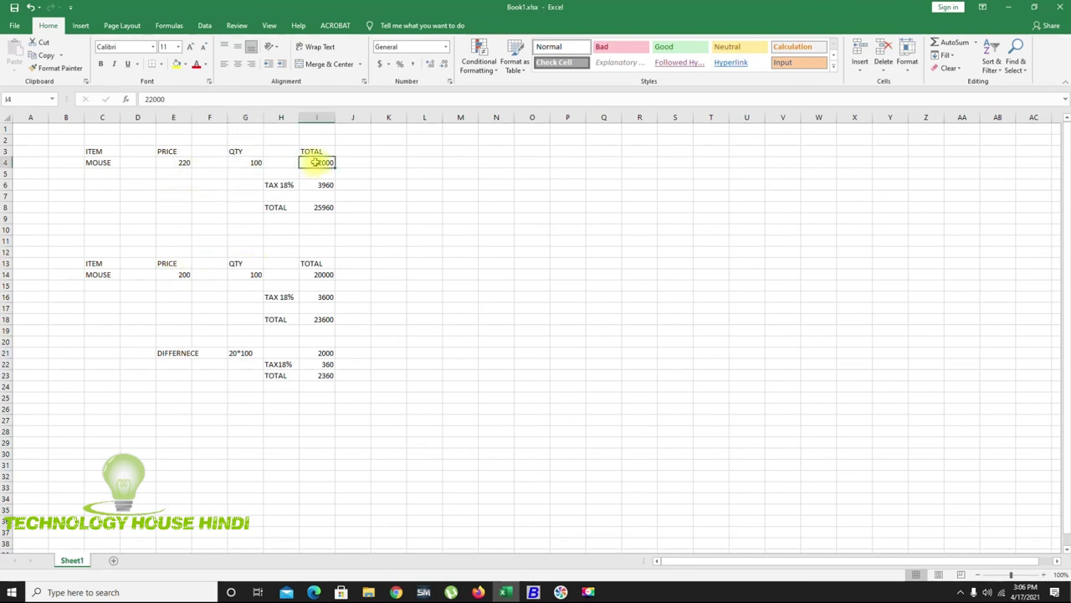
pyautogui.click(322, 184)
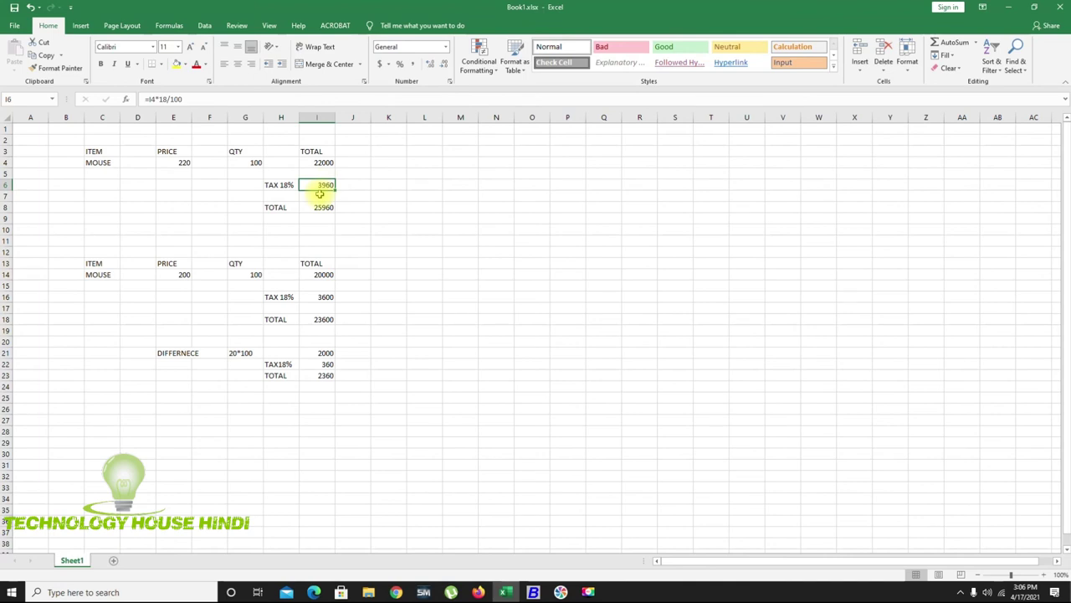
pyautogui.click(321, 207)
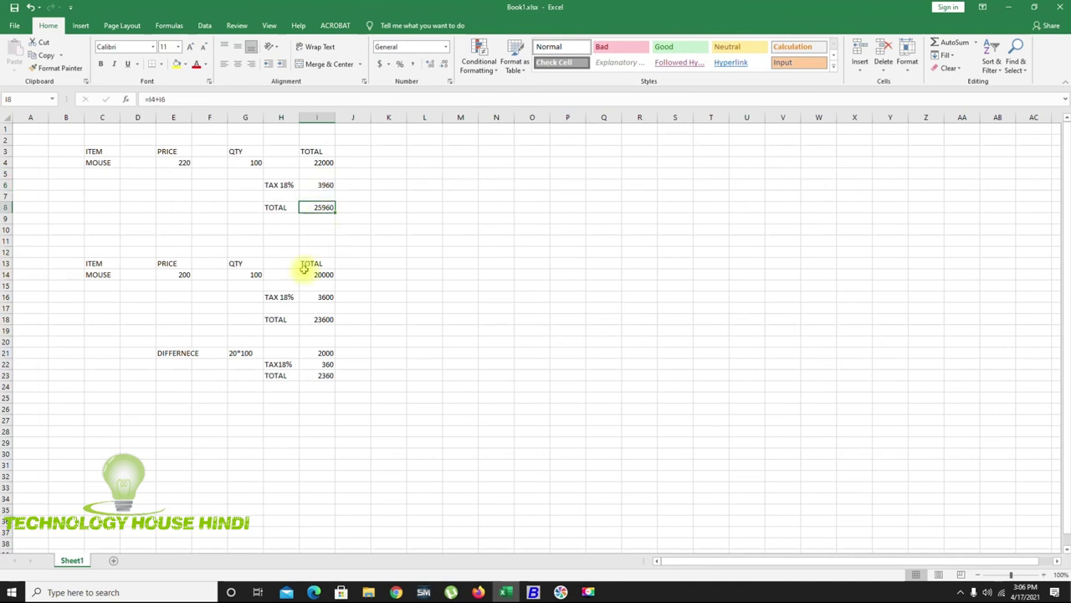
pyautogui.click(316, 297)
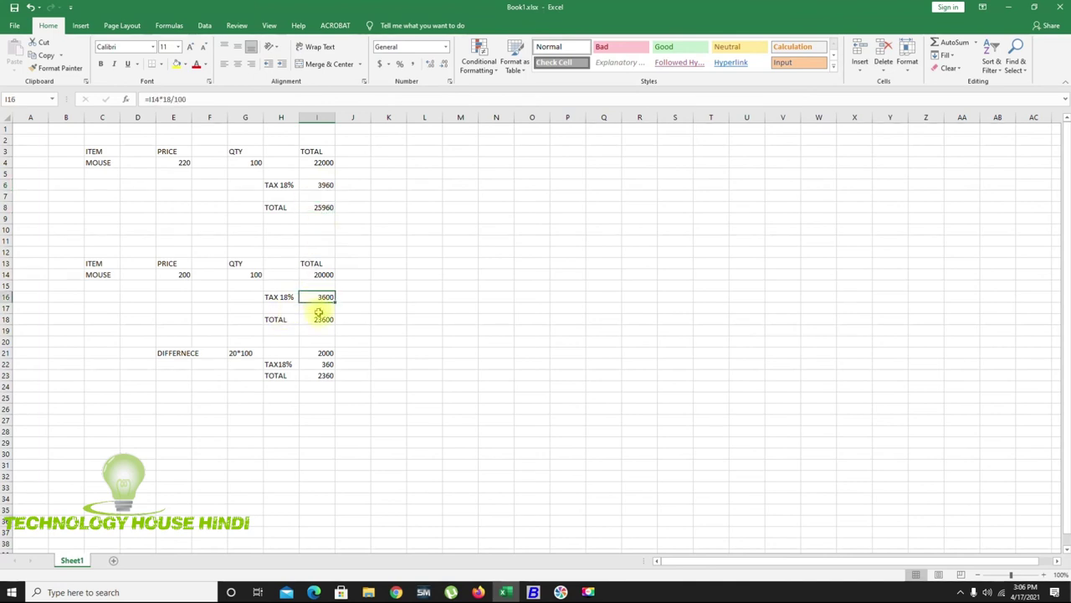
pyautogui.click(322, 319)
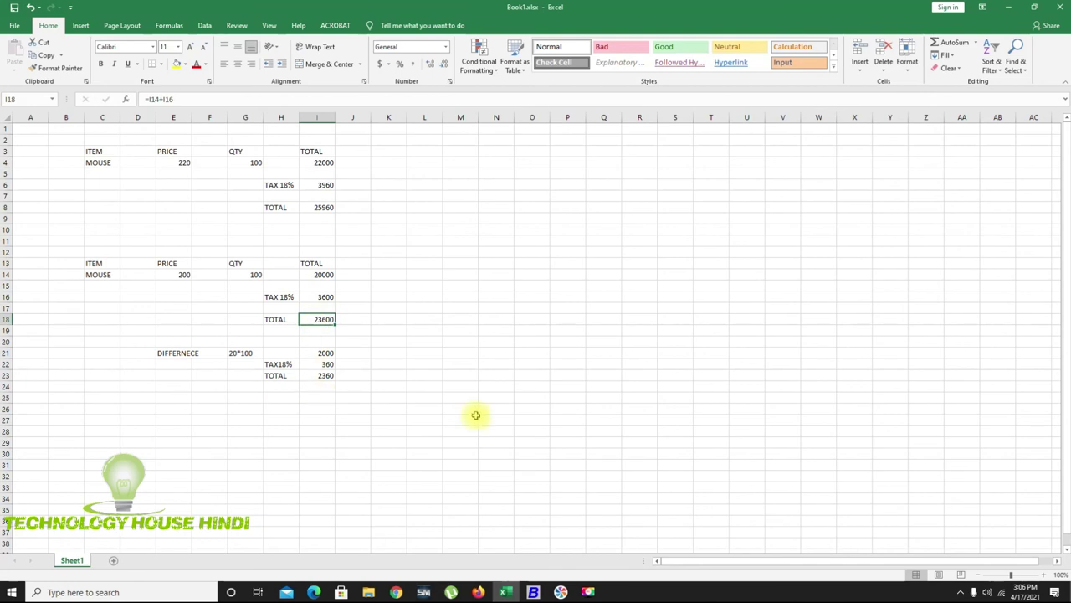
# Return to Busy, leave the Supply Inward form and start a Dr. Note (w/o Items) voucher in the Main series dated 01-04-2021
pyautogui.click(533, 592)
pyautogui.press('Escape')
pyautogui.press('Down')
pyautogui.press('Down')
pyautogui.press('Down')
pyautogui.press('Down')
pyautogui.press('Down')
pyautogui.press('Down')
pyautogui.press('Down')
pyautogui.press('Down')
pyautogui.press('Down')
pyautogui.press('Down')
pyautogui.press('Down')
pyautogui.press('Down')
pyautogui.press('Down')
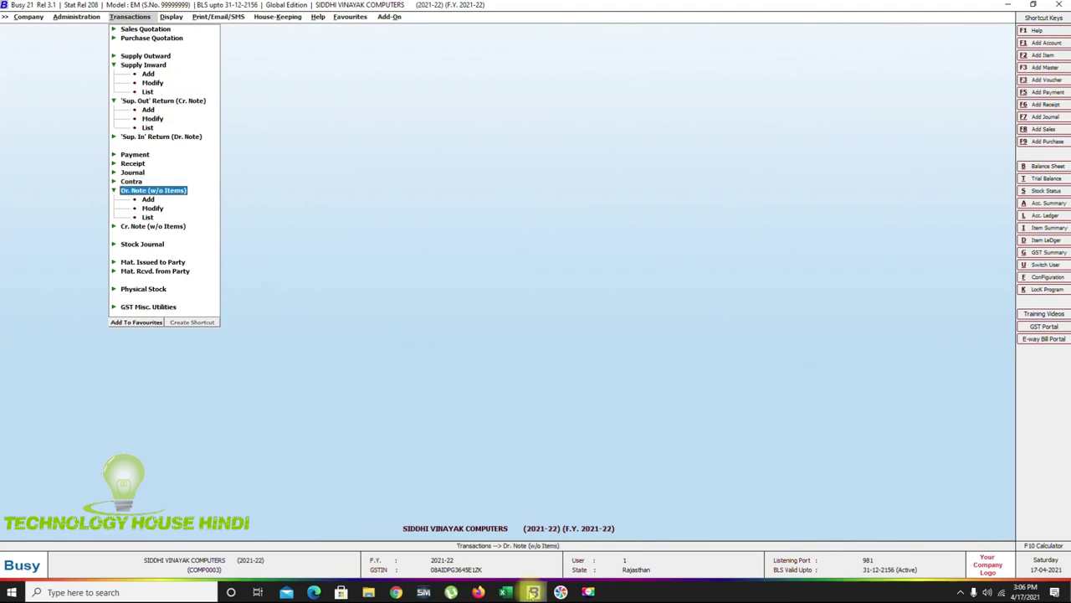
pyautogui.press('Return')
pyautogui.press('Return')
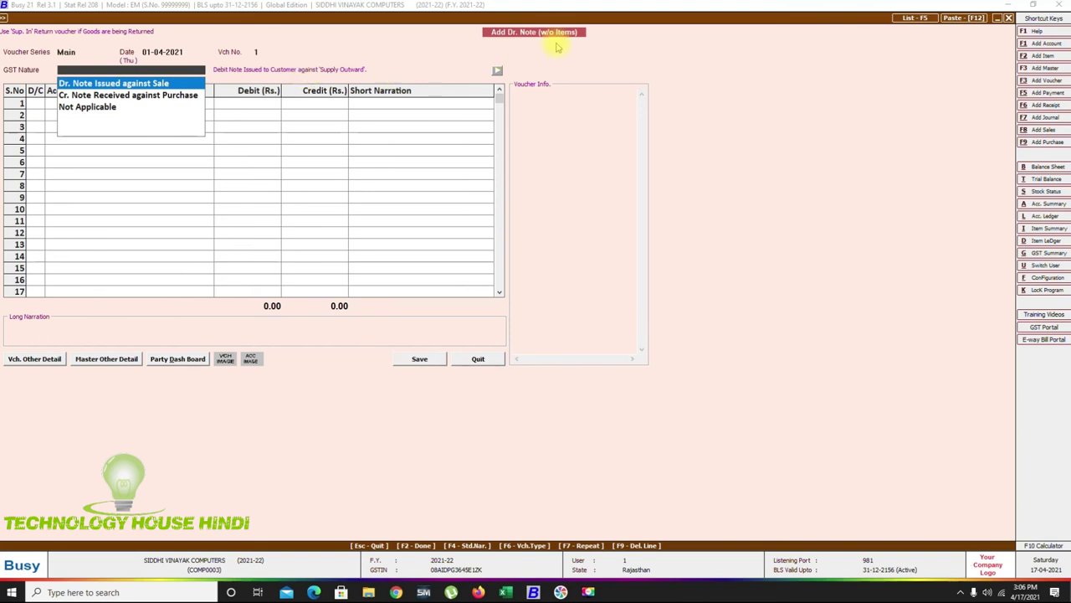
# Set the debit note's GST Nature to Cr. Note Received against Purchase
pyautogui.click(98, 95)
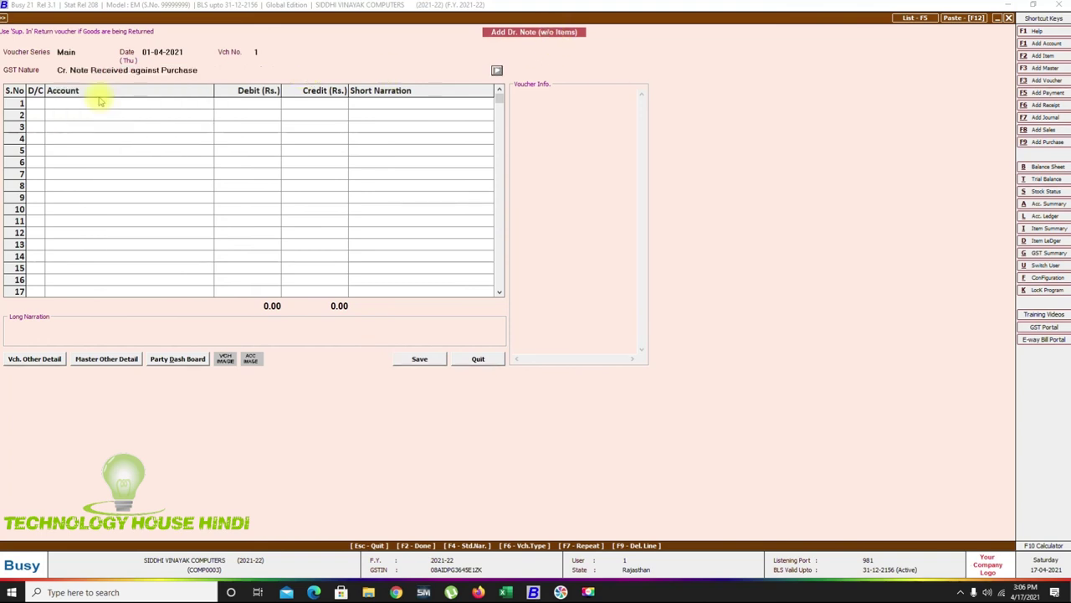
pyautogui.click(164, 71)
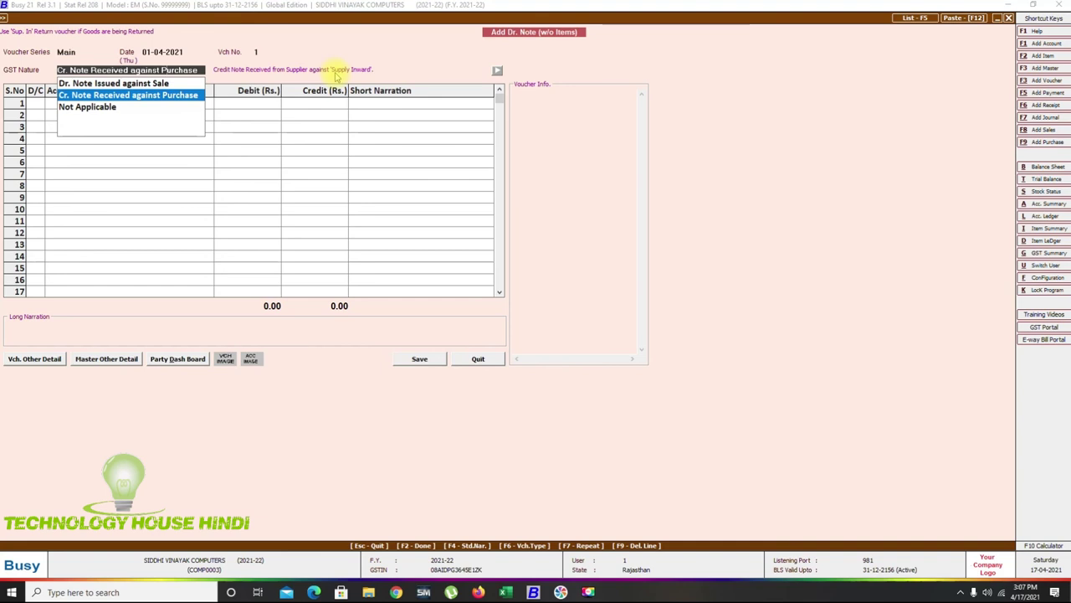
pyautogui.press('Return')
# Accept the GST Nature and choose MEGA COMPU WORLD as the account in the voucher's first debit row
pyautogui.press('Return')
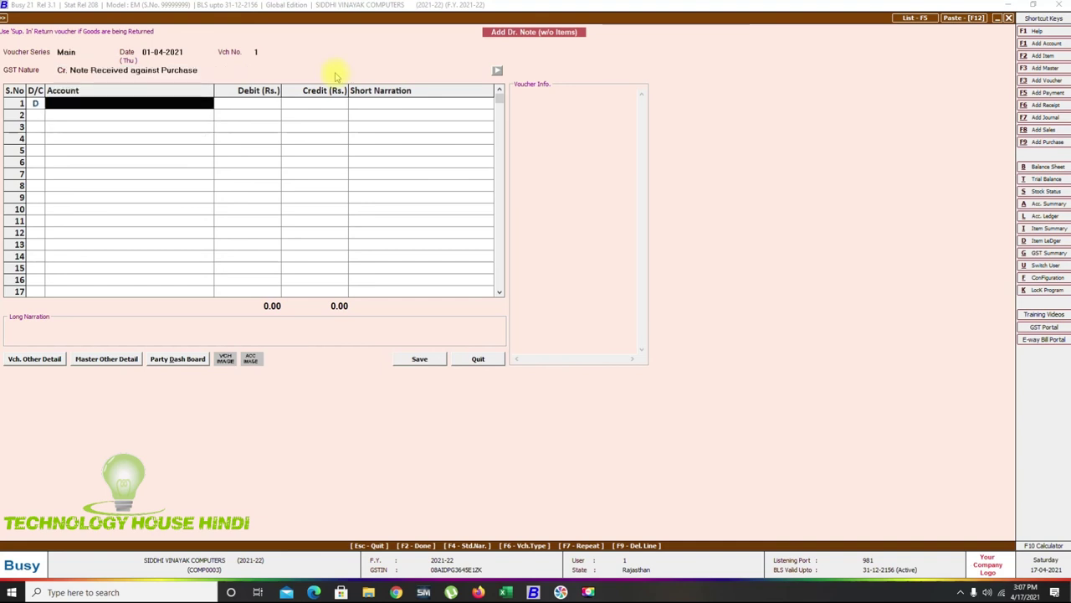
pyautogui.write('mo')
pyautogui.press('BackSpace')
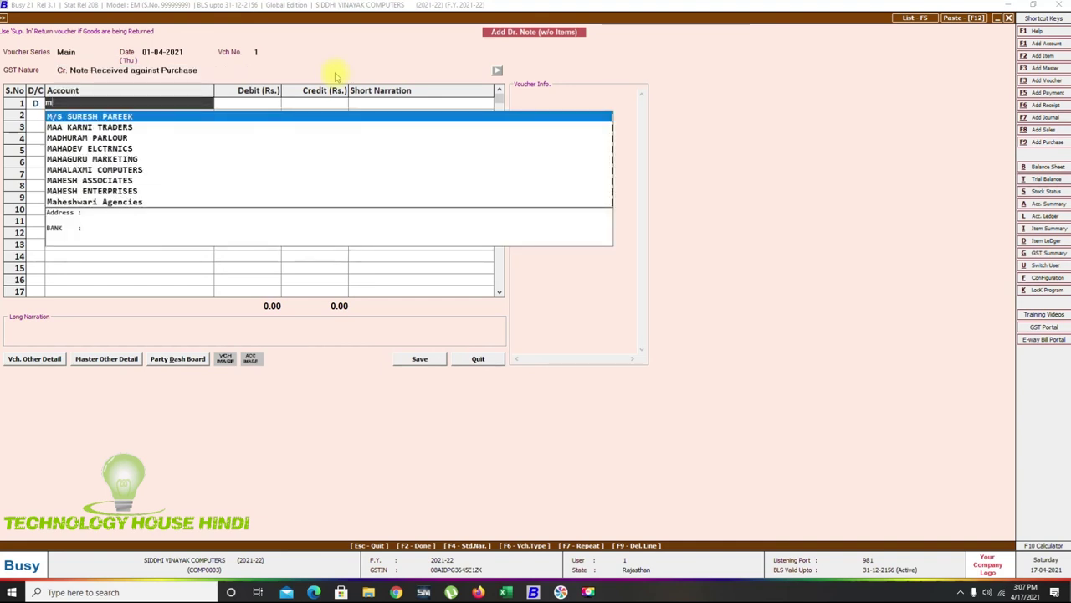
pyautogui.write('O')
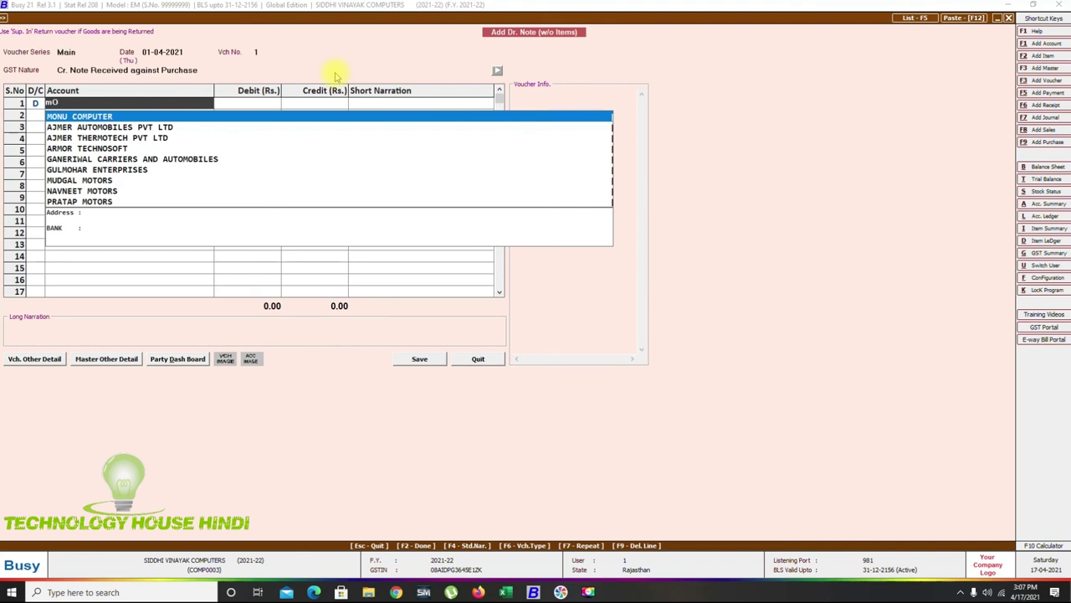
pyautogui.press('BackSpace')
pyautogui.write('EG')
pyautogui.press('Return')
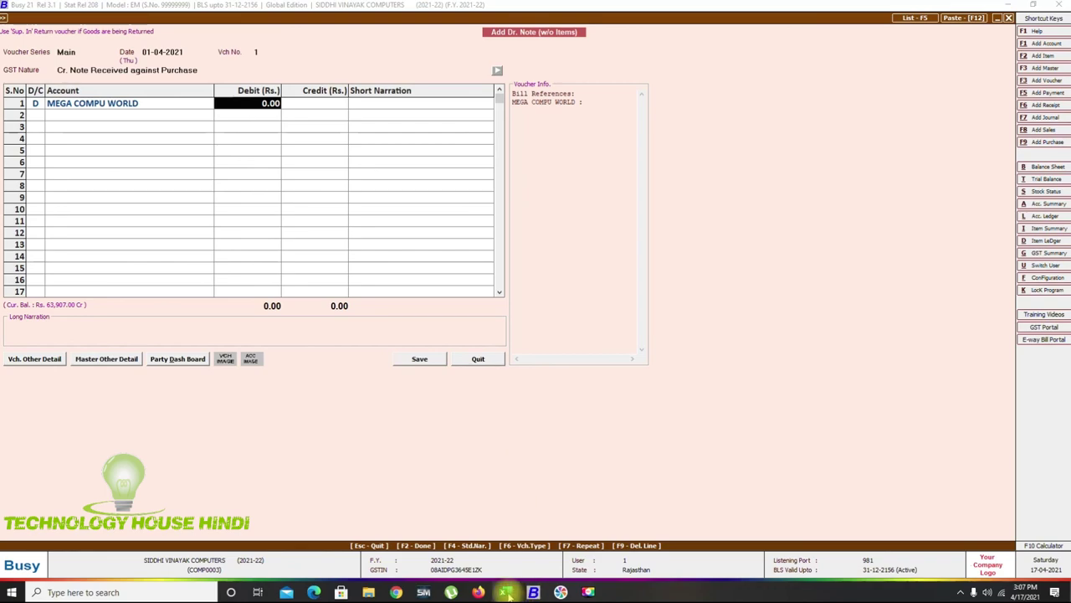
# Check the difference calculation in Excel, and in Busy debit MEGA COMPU WORLD with 2,000, skipping the bill-by-bill adjustment
pyautogui.click(506, 592)
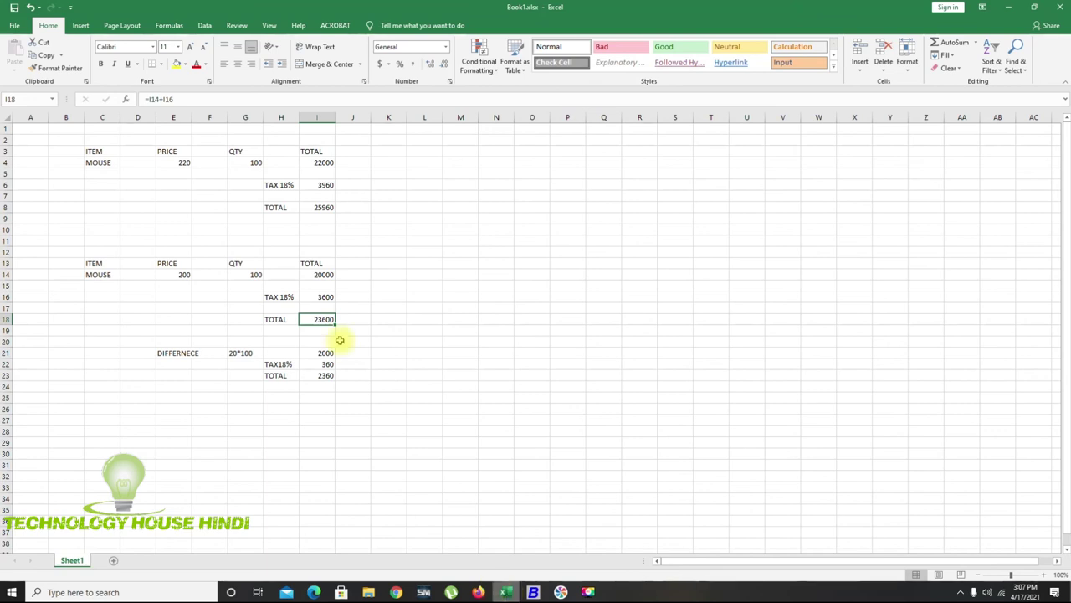
pyautogui.click(318, 353)
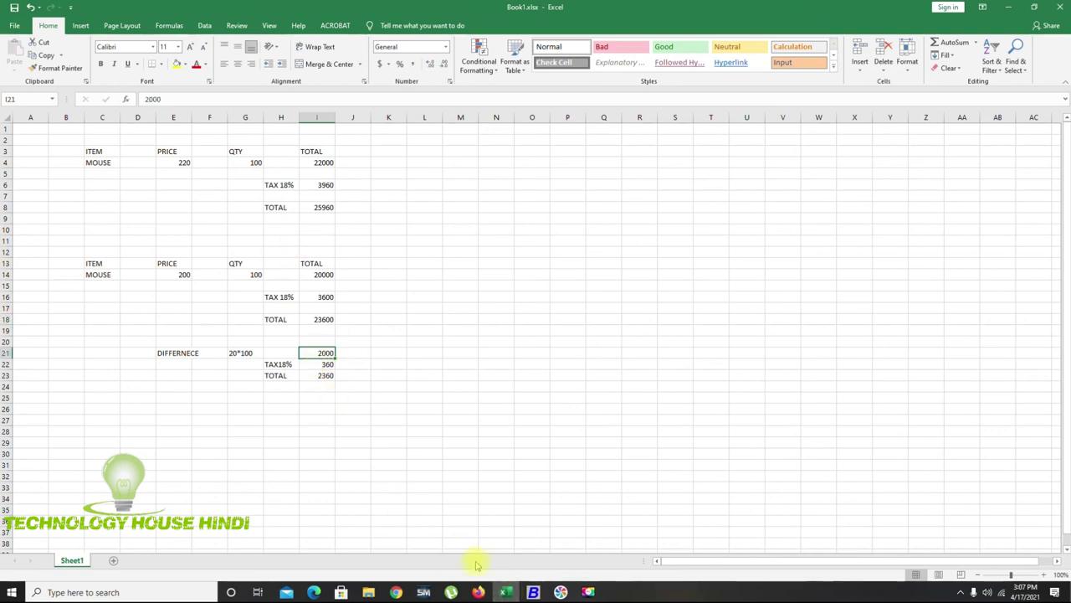
pyautogui.click(506, 593)
pyautogui.write('2')
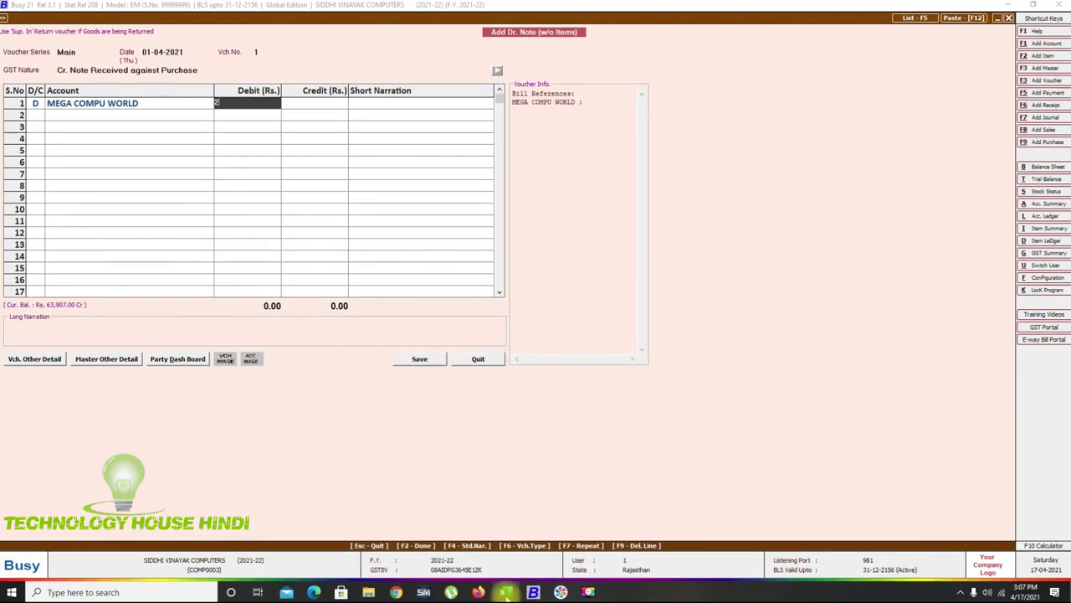
pyautogui.write(',000')
pyautogui.press('Return')
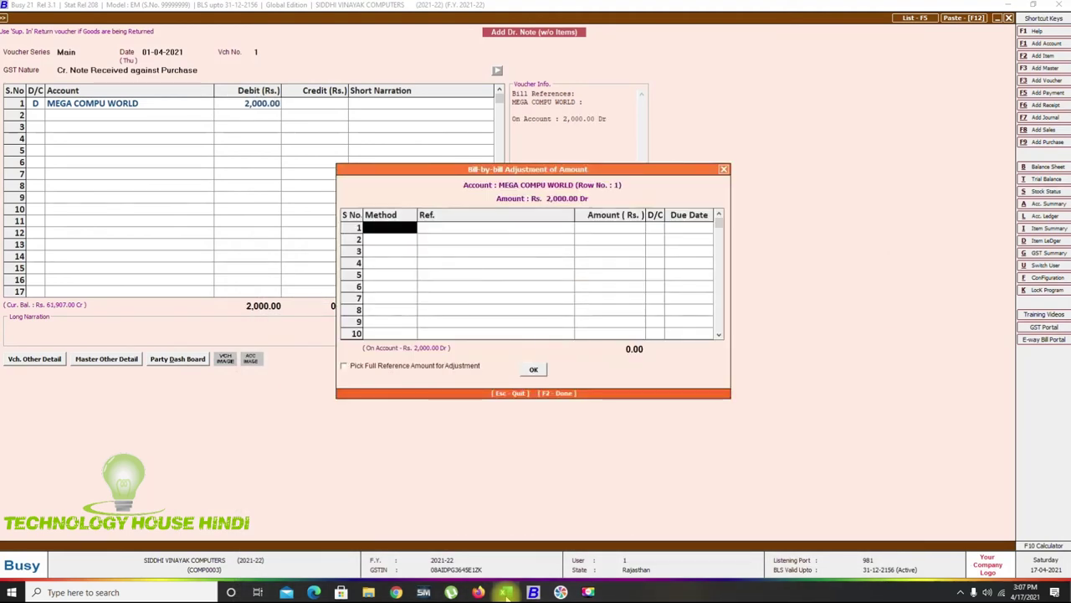
pyautogui.press('Escape')
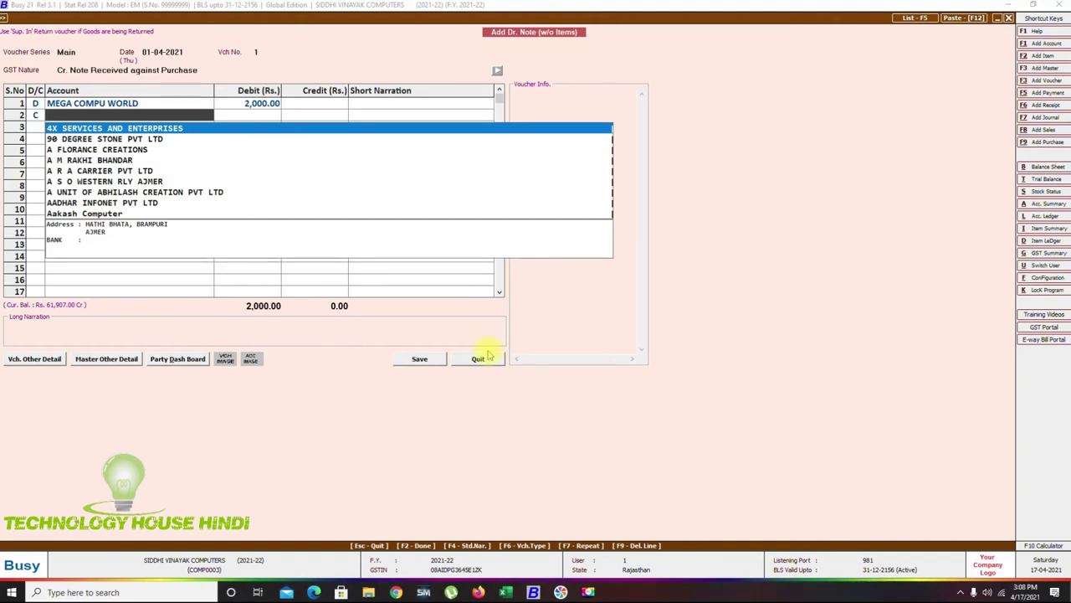
# Add Purchase as the credit account and set MEGA COMPU WORLD's debit to 2,360, the difference total from the Excel sheet
pyautogui.write('PUR')
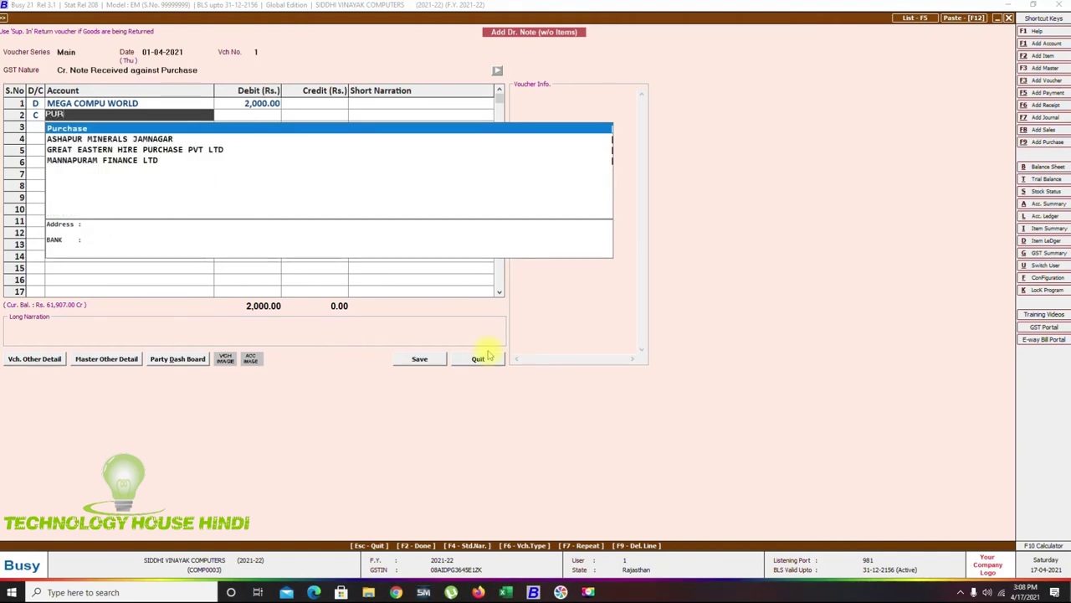
pyautogui.press('Return')
pyautogui.moveTo(505, 593)
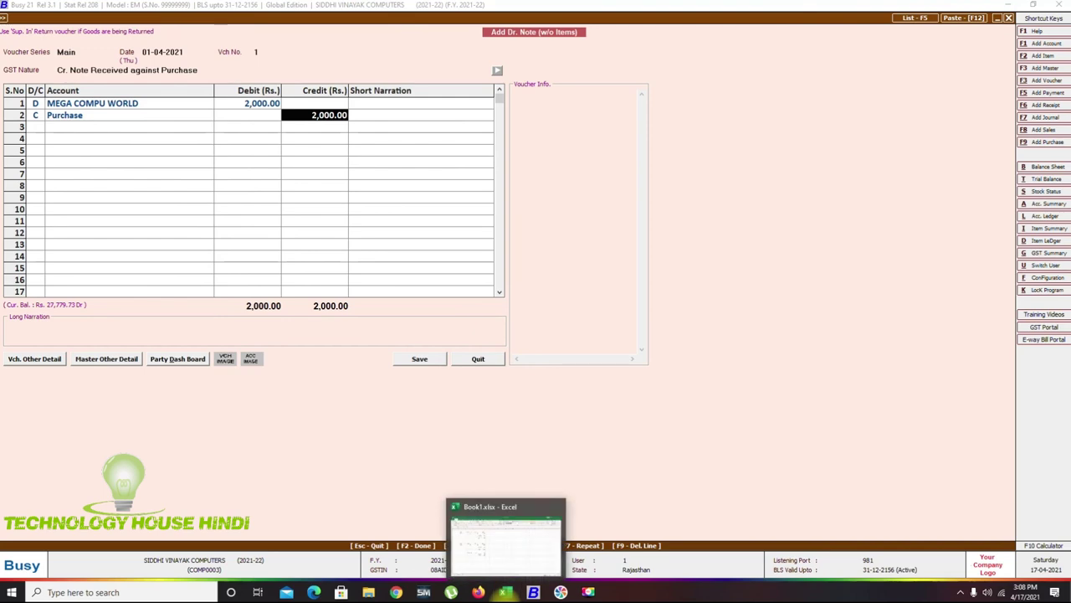
pyautogui.click(505, 592)
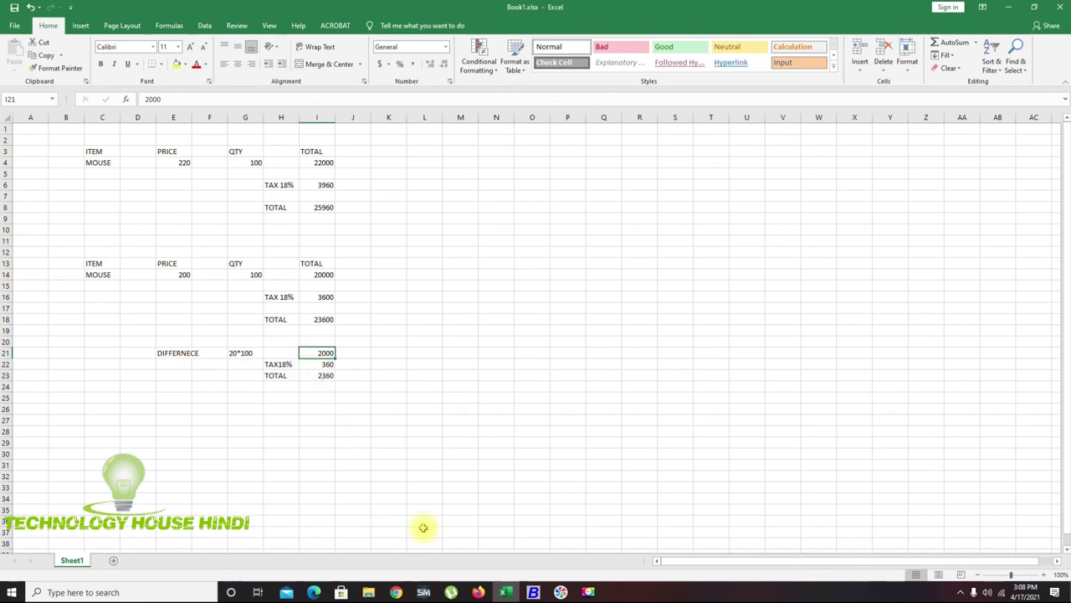
pyautogui.click(319, 375)
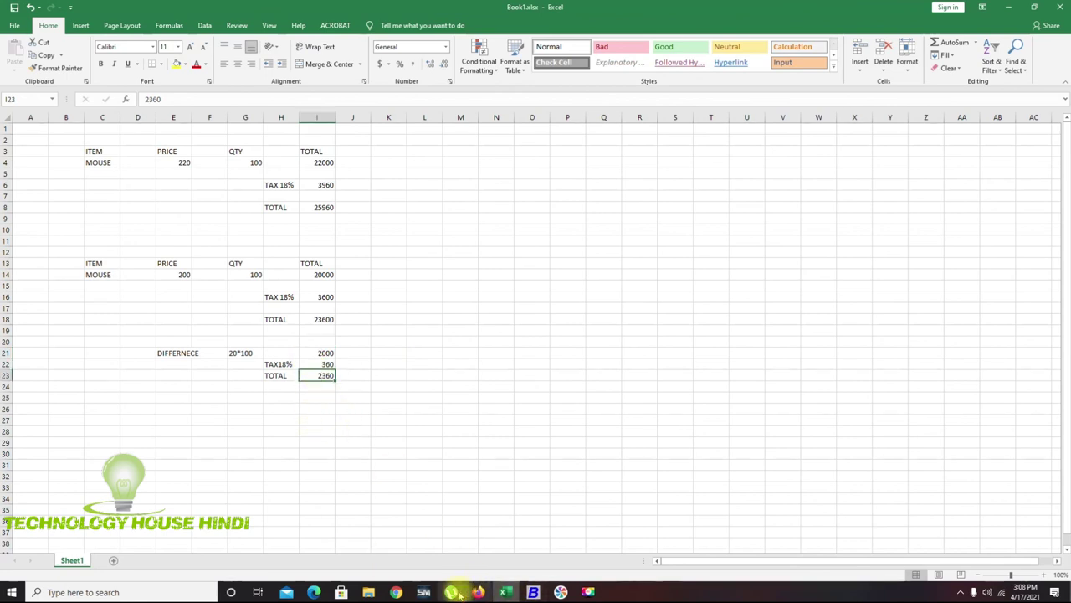
pyautogui.click(533, 592)
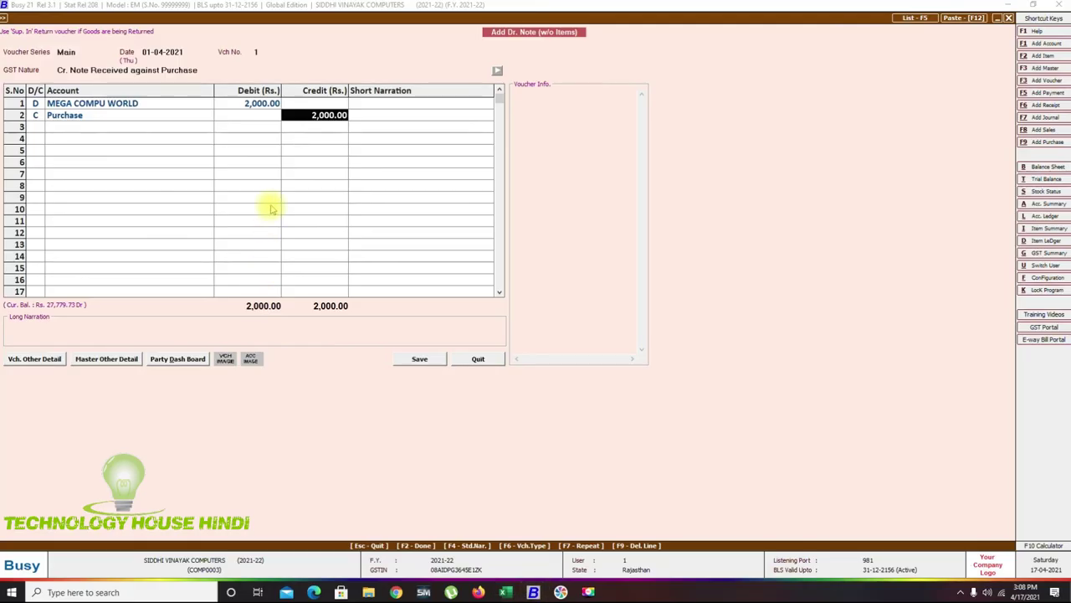
pyautogui.click(241, 105)
pyautogui.write('2,36')
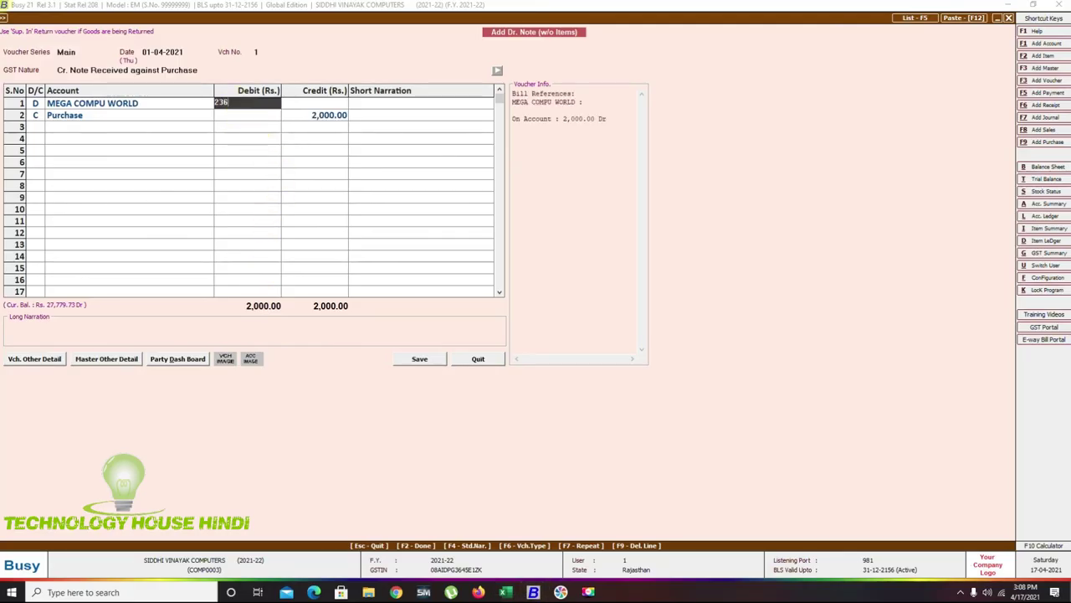
pyautogui.write('0')
pyautogui.press('Return')
pyautogui.press('F2')
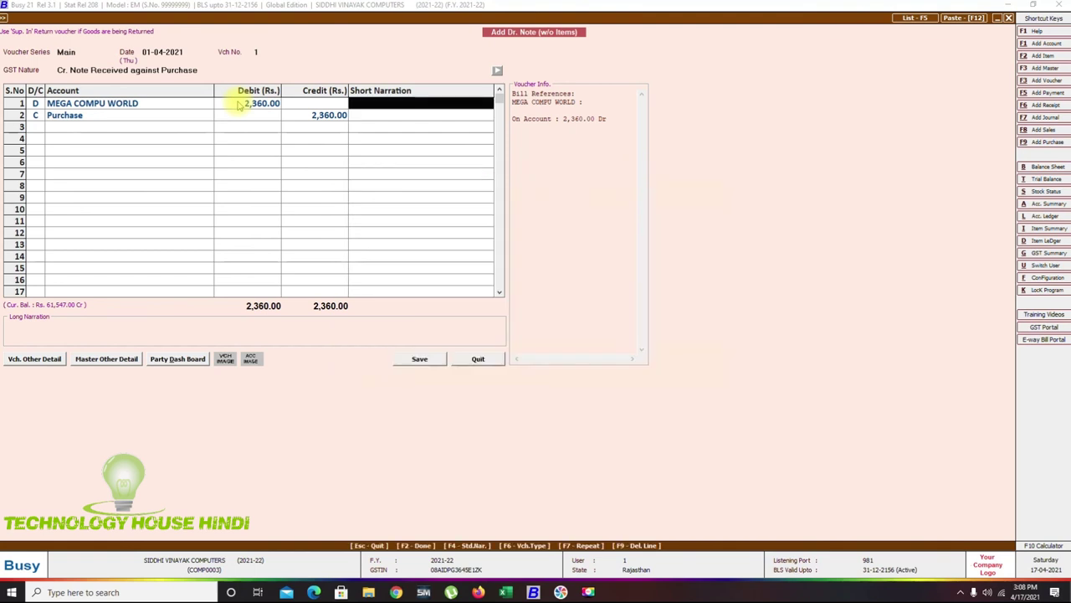
# Set the Purchase row's credit to 2,000 and continue to a third credit row
pyautogui.click(311, 114)
pyautogui.write('2,')
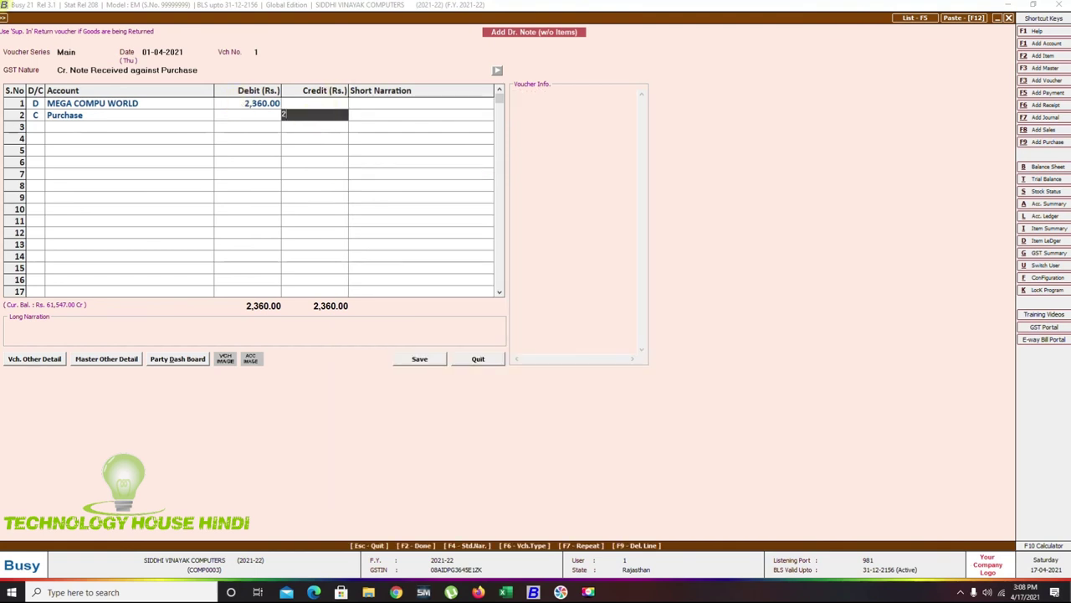
pyautogui.write('000')
pyautogui.press('Return')
pyautogui.press('Return')
pyautogui.press('Return')
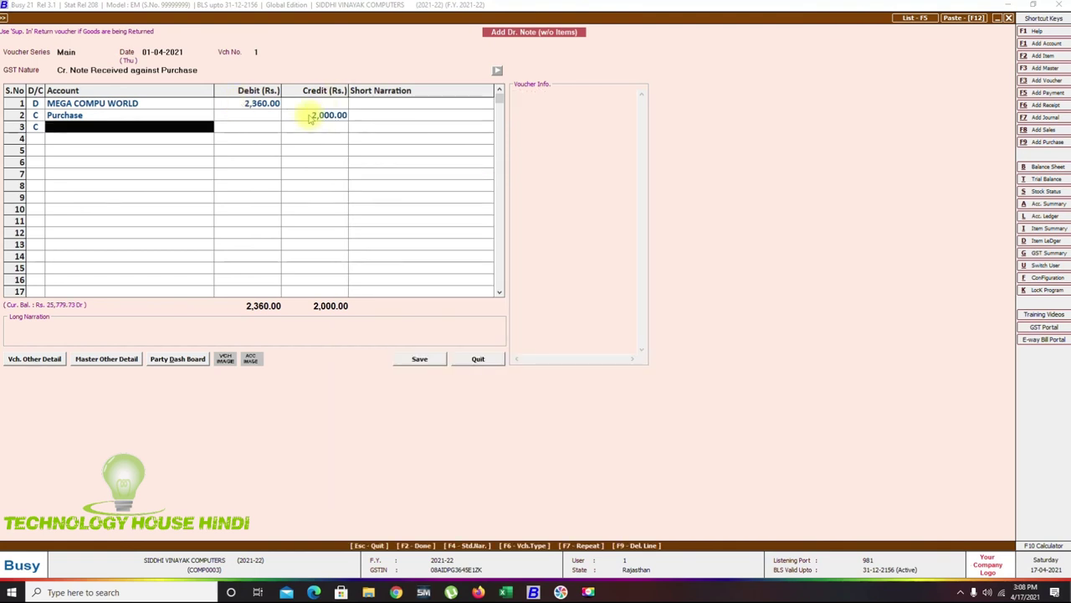
# Add CGST as the third row's account with a credit of 180
pyautogui.write('CS')
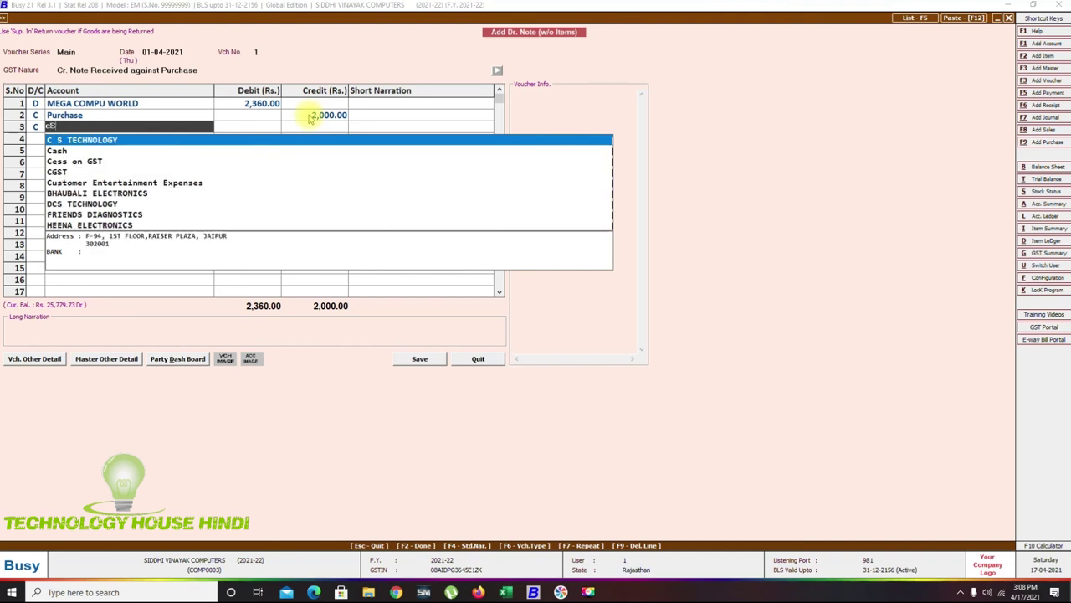
pyautogui.press('Down')
pyautogui.press('Down')
pyautogui.press('Down')
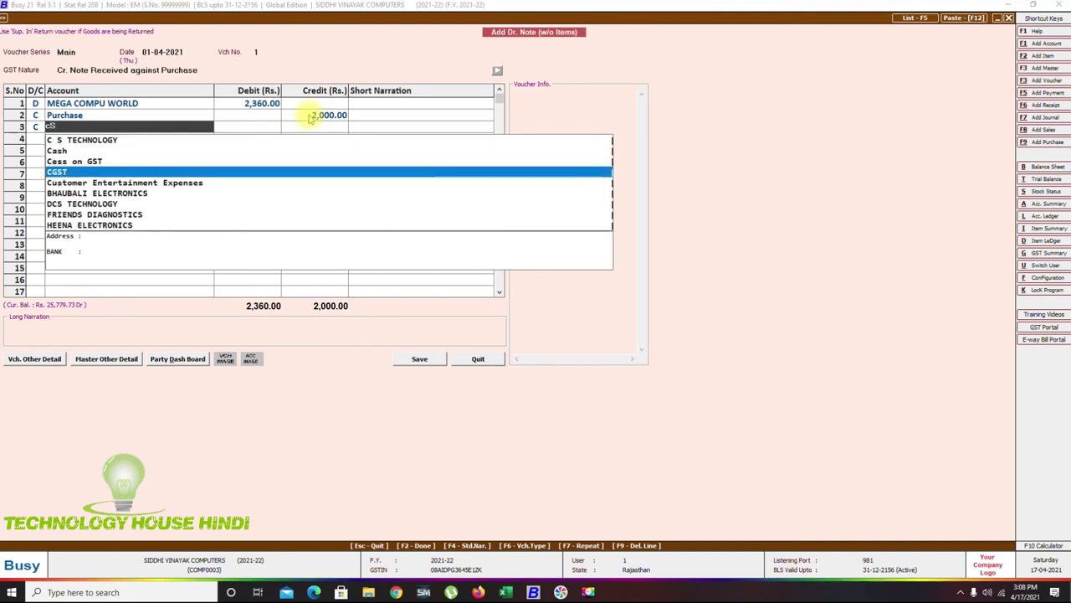
pyautogui.press('Return')
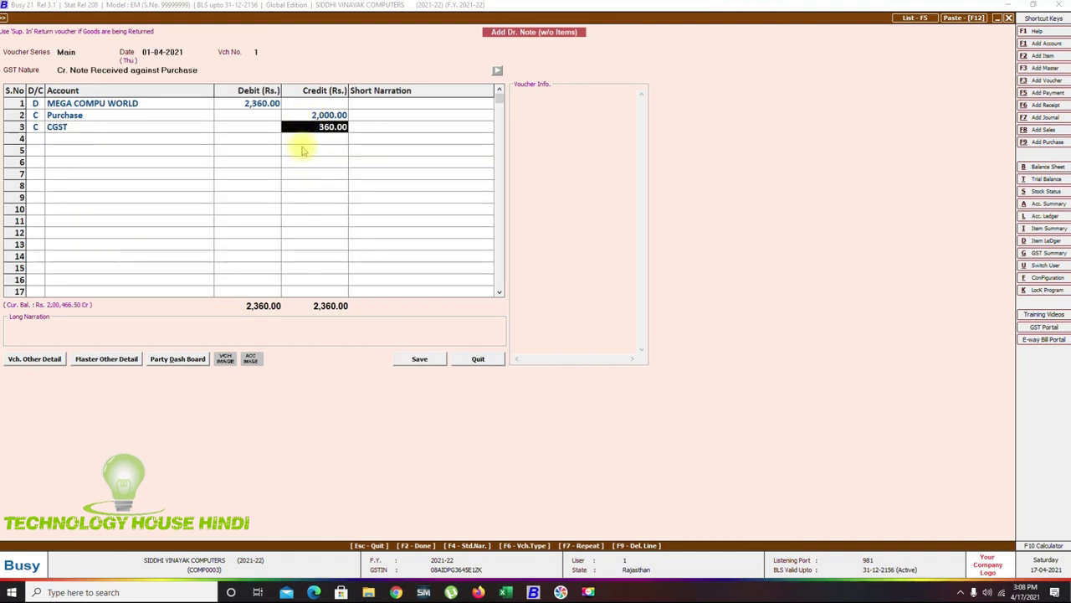
pyautogui.write('180')
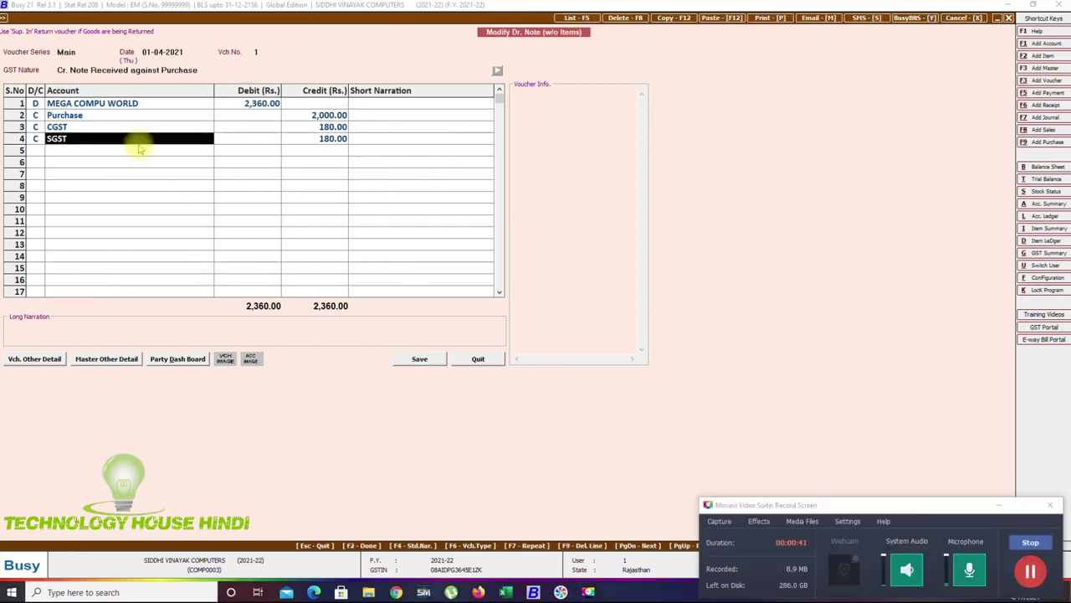
# Save the debit note and set its adjustment reason to 01-Sales/Purc. Return
pyautogui.click(1000, 505)
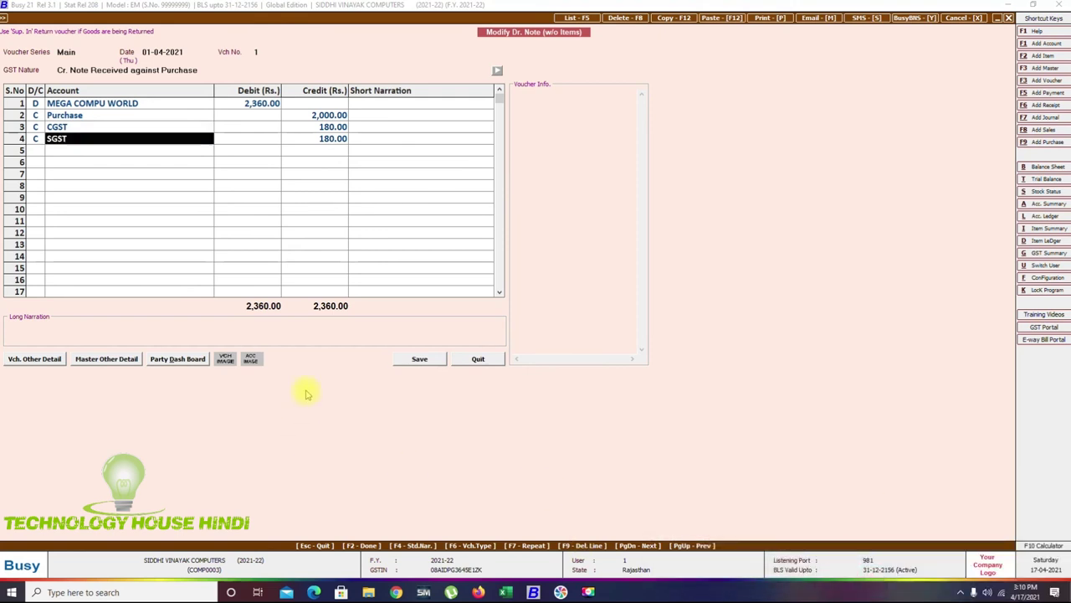
pyautogui.click(420, 364)
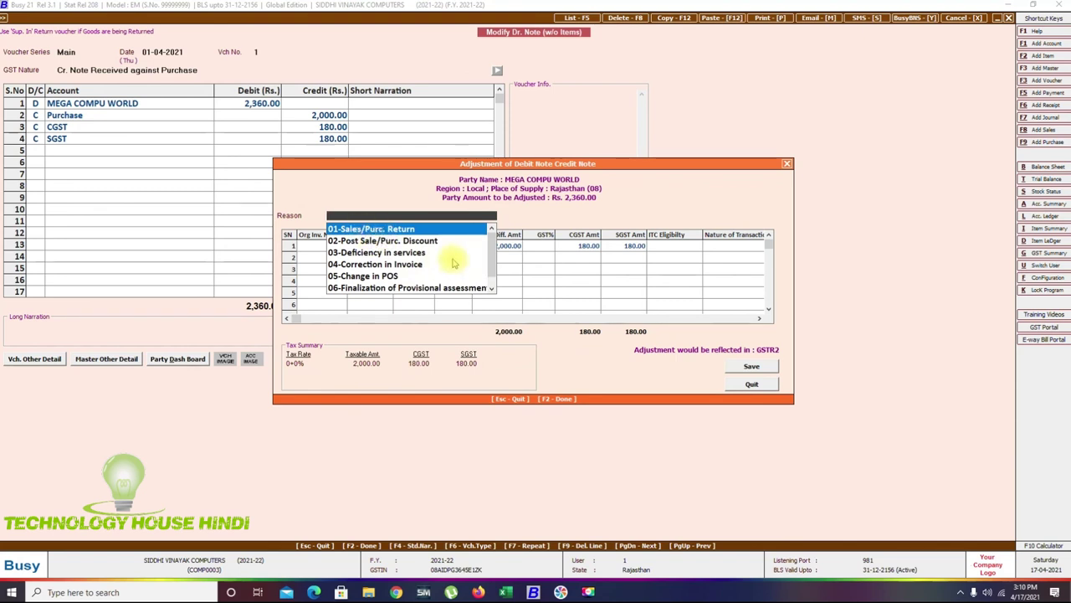
pyautogui.click(401, 229)
pyautogui.click(412, 233)
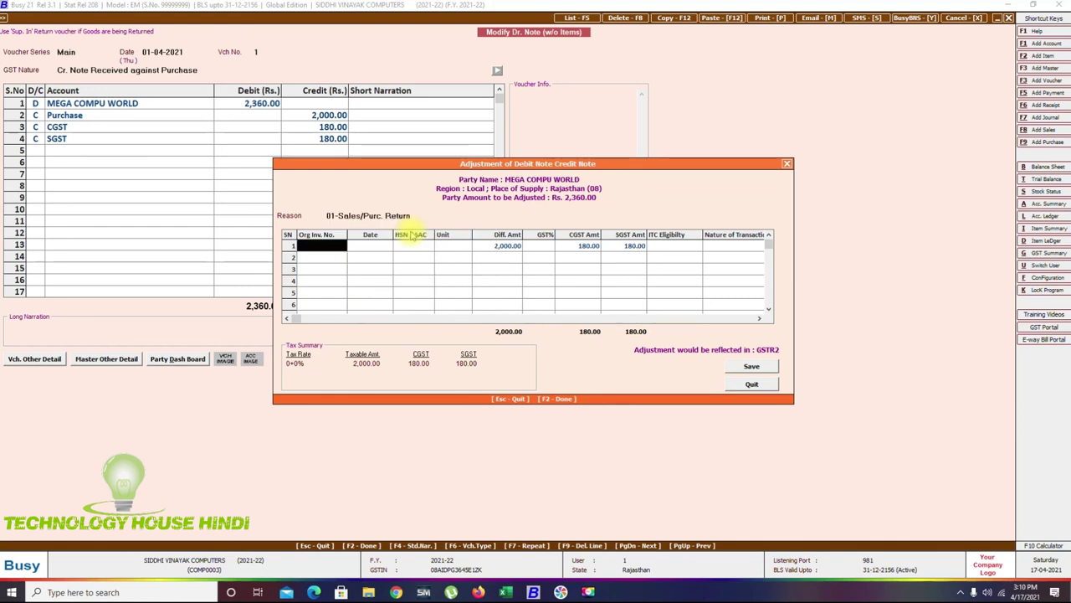
# Enter the original invoice number in the adjustment row, set its GST rate to 18% and accept the remaining columns
pyautogui.write('123456')
pyautogui.press('Return')
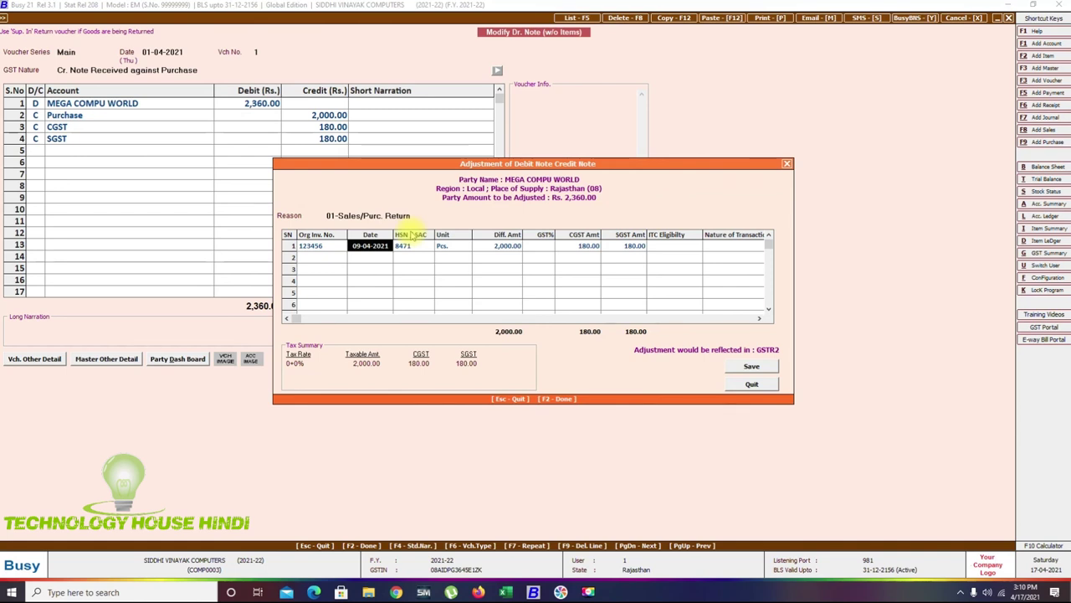
pyautogui.press('Return')
pyautogui.press('Return')
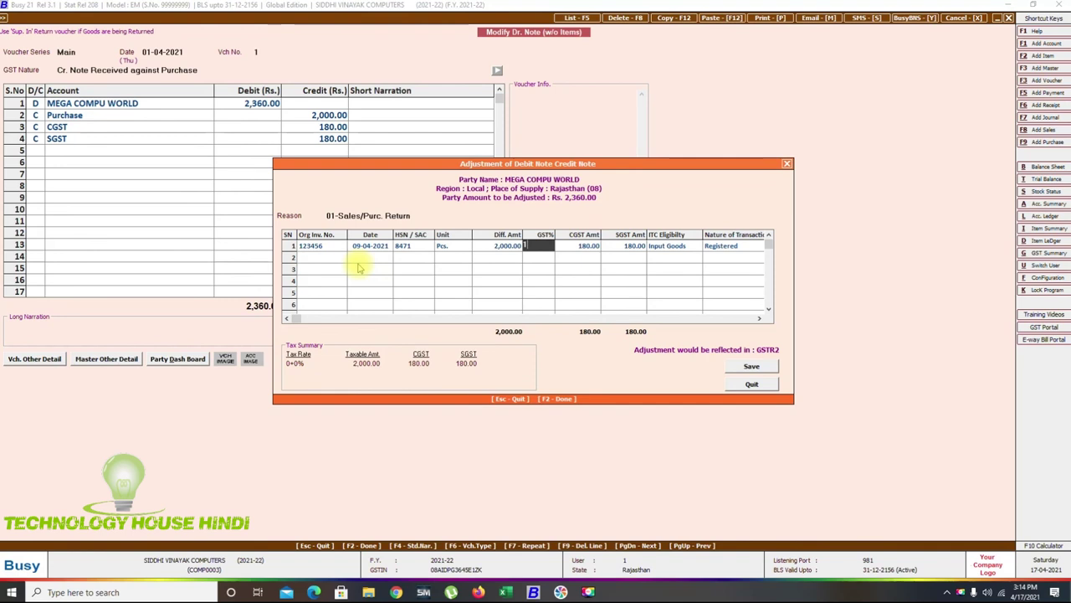
pyautogui.write('18')
pyautogui.press('Return')
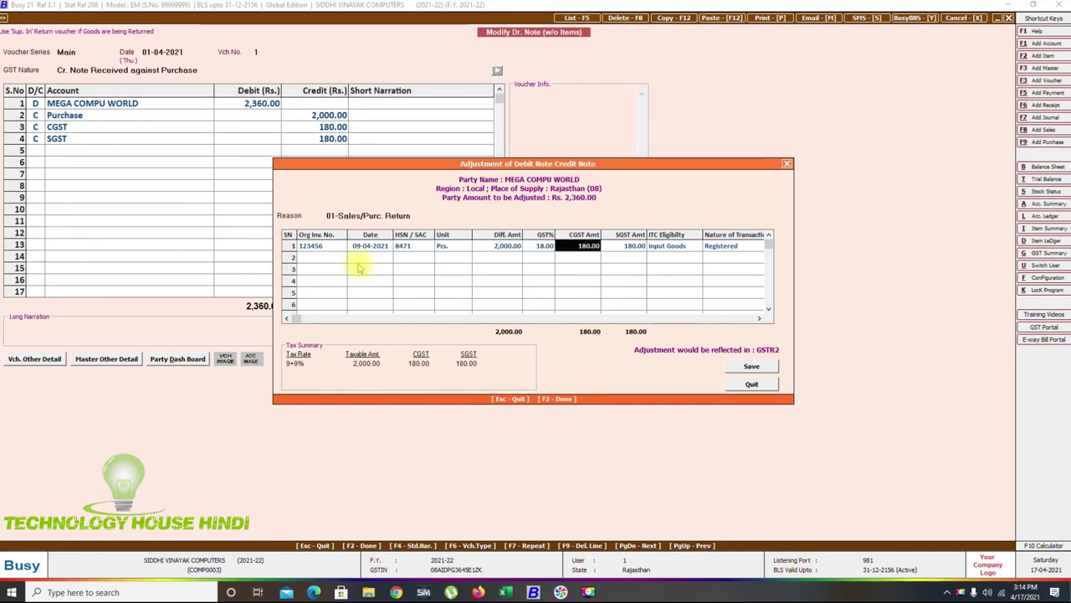
pyautogui.press('Return')
pyautogui.press('Return')
pyautogui.press('Return')
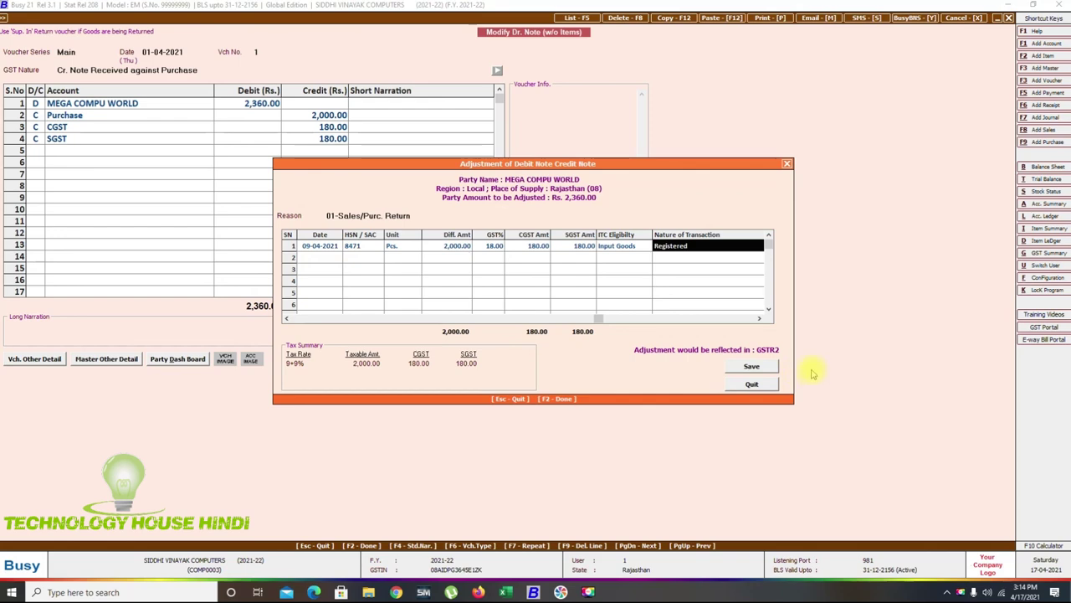
# Save the debit note adjustment, accept the supplier's credit note details for GST reporting and leave the voucher form
pyautogui.click(757, 369)
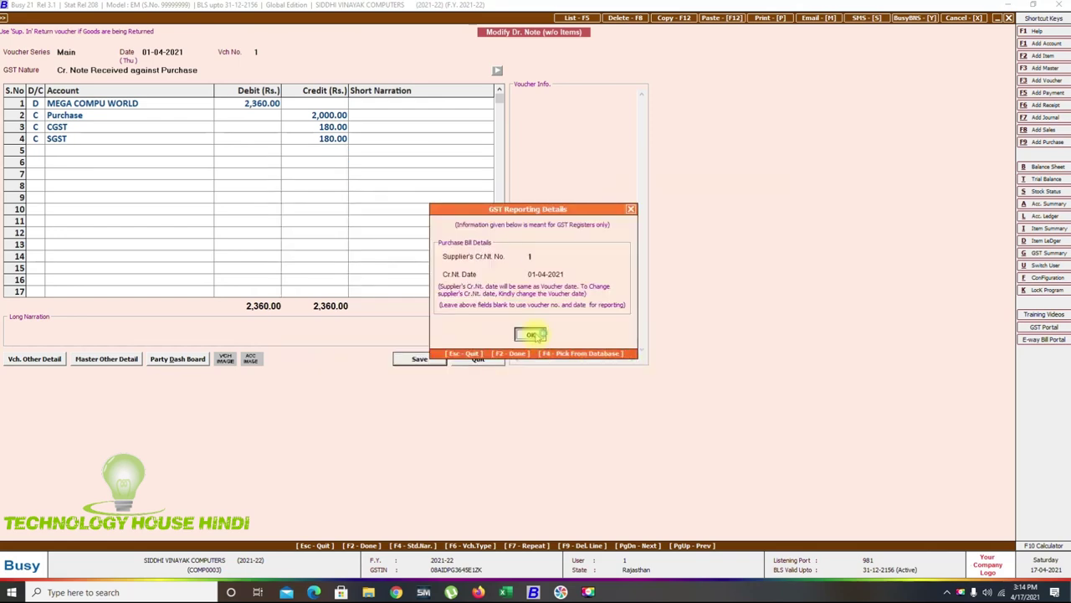
pyautogui.click(534, 334)
pyautogui.press('Escape')
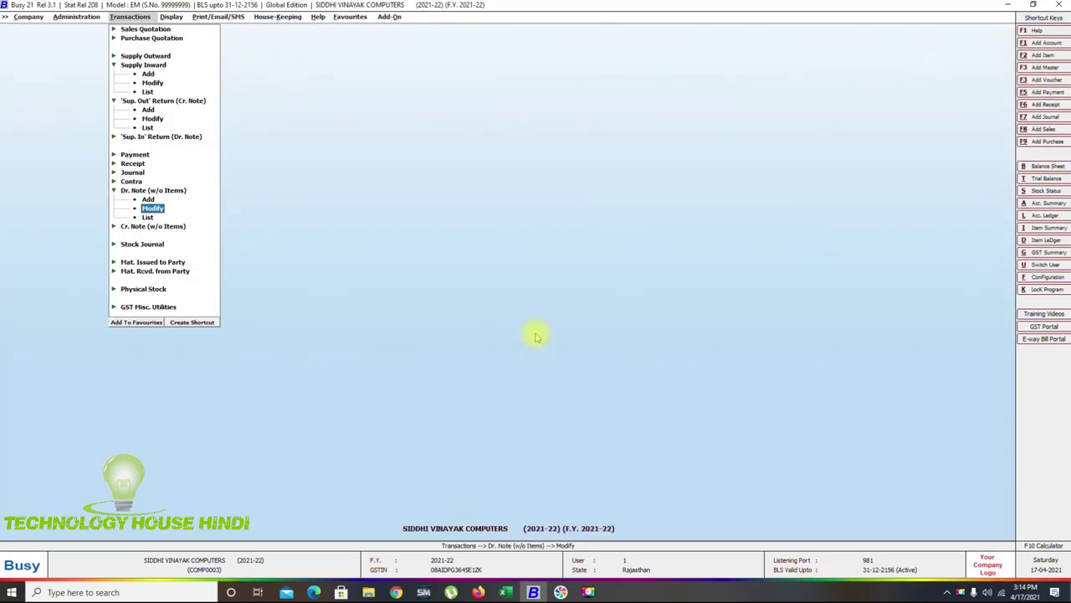
# Run the GSTR-2 report for 01-04-2021 to 15-04-2021 with the default options and examine the Credit/Debit Notes - 6C row
pyautogui.press('Right')
pyautogui.press('Return')
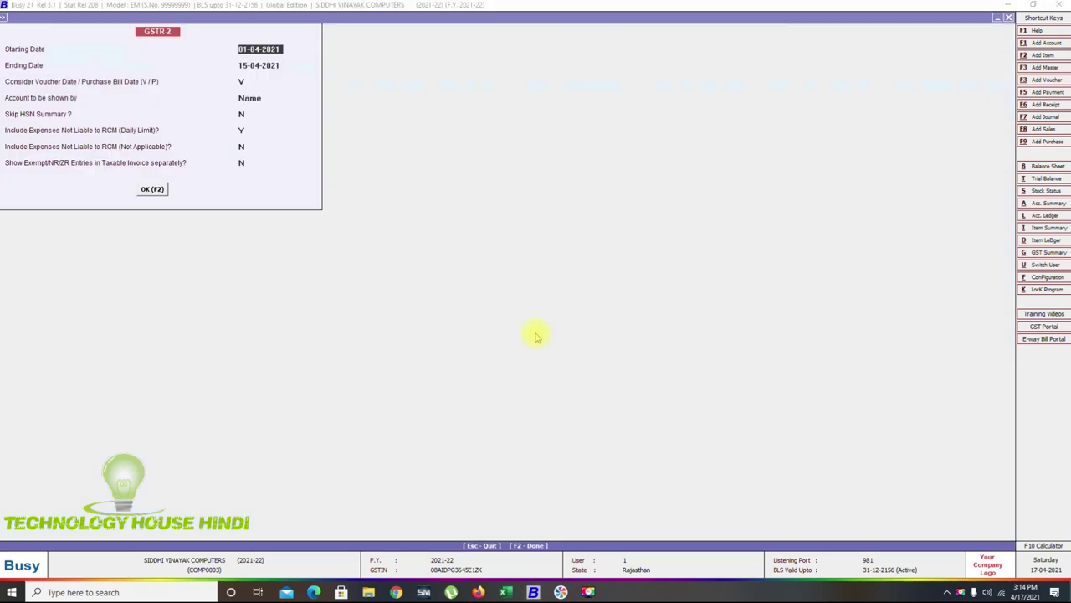
pyautogui.press('Return')
pyautogui.press('Return')
pyautogui.press('Return')
pyautogui.press('Return')
pyautogui.press('Return')
pyautogui.press('Return')
pyautogui.press('Return')
pyautogui.press('Return')
pyautogui.press('Return')
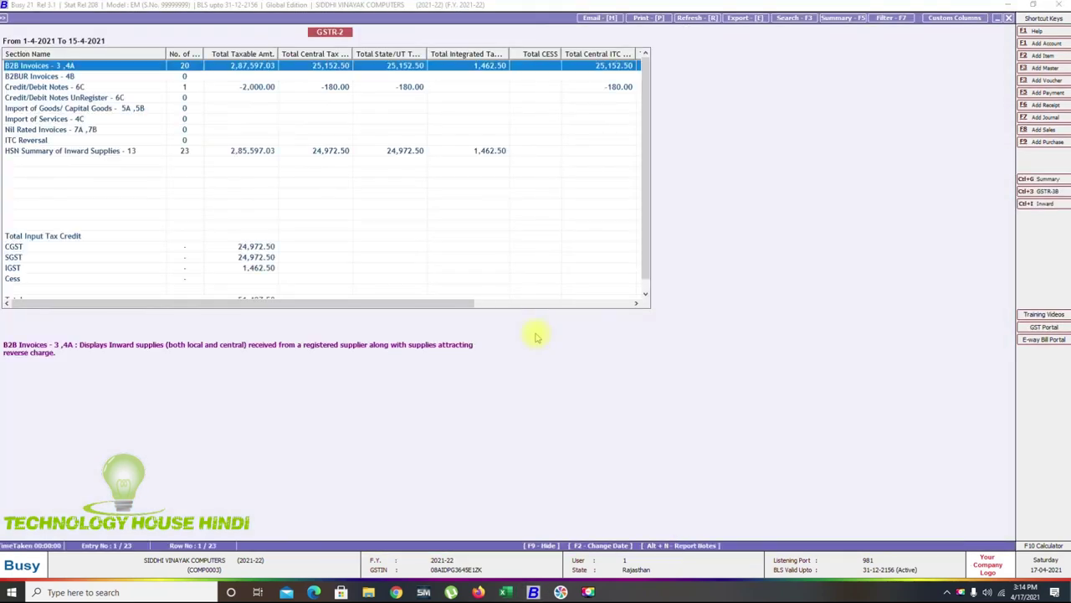
pyautogui.click(261, 88)
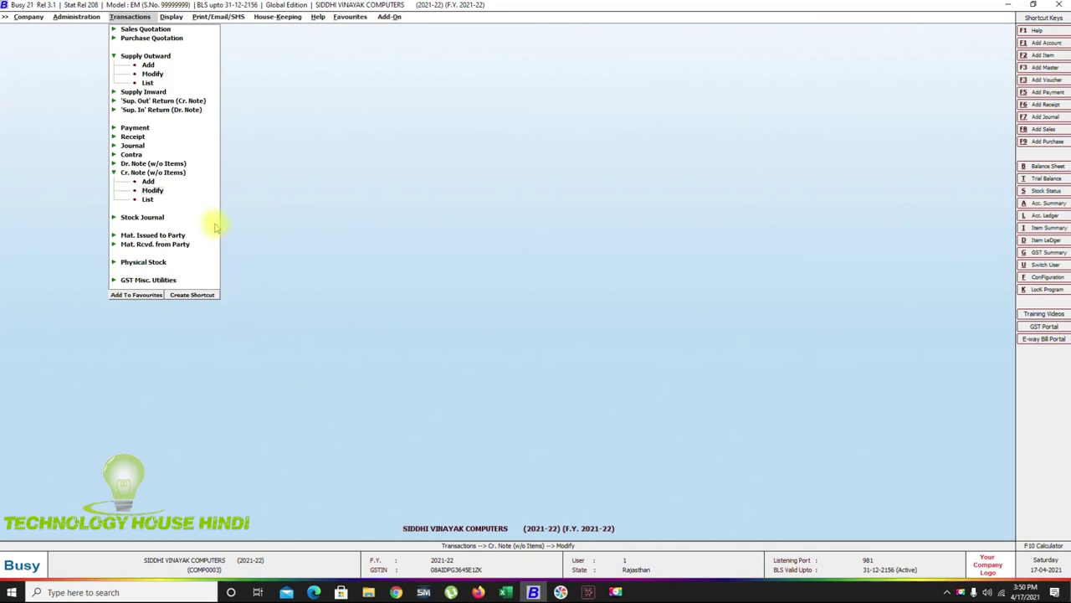
# Open a new Supply Outward voucher for entry
pyautogui.press('Up')
pyautogui.press('Up')
pyautogui.press('Up')
pyautogui.press('Up')
pyautogui.press('Up')
pyautogui.press('Up')
pyautogui.press('Up')
pyautogui.press('Up')
pyautogui.press('Up')
pyautogui.press('Up')
pyautogui.press('Up')
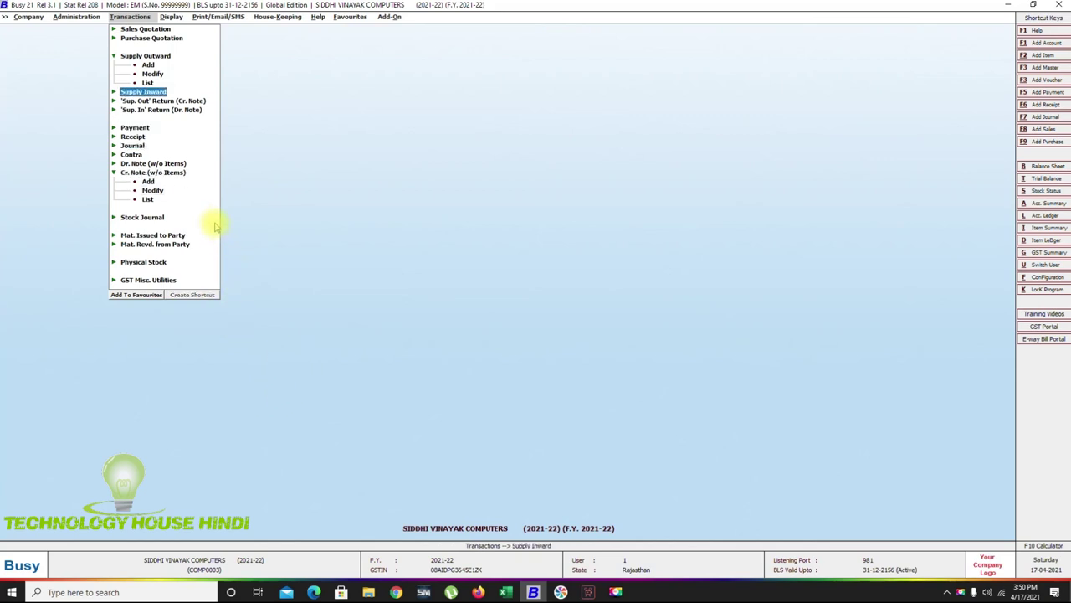
pyautogui.press('Up')
pyautogui.press('Up')
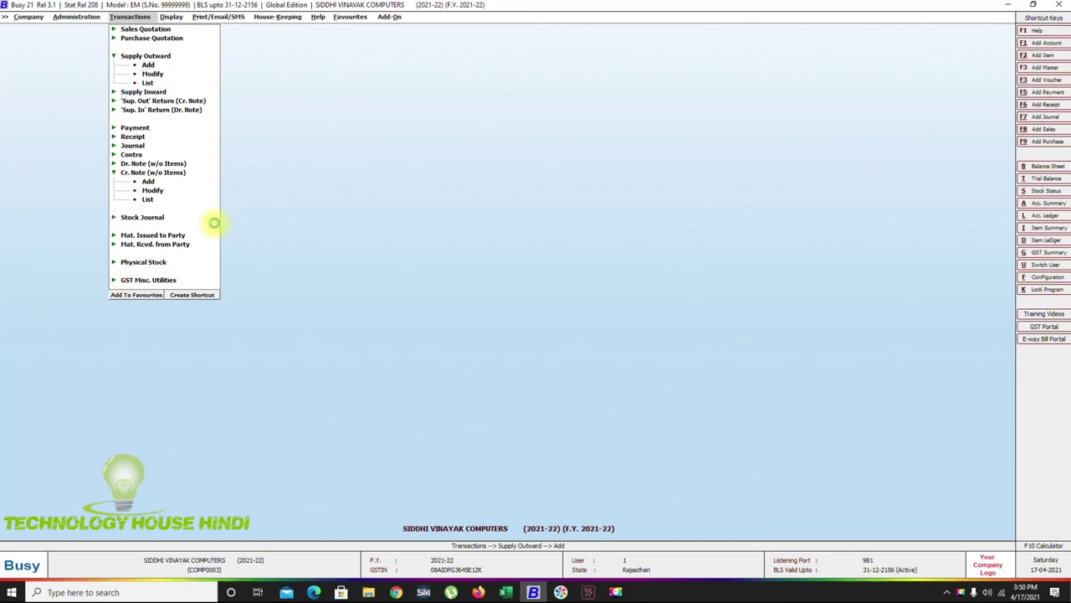
pyautogui.press('Return')
pyautogui.press('Return')
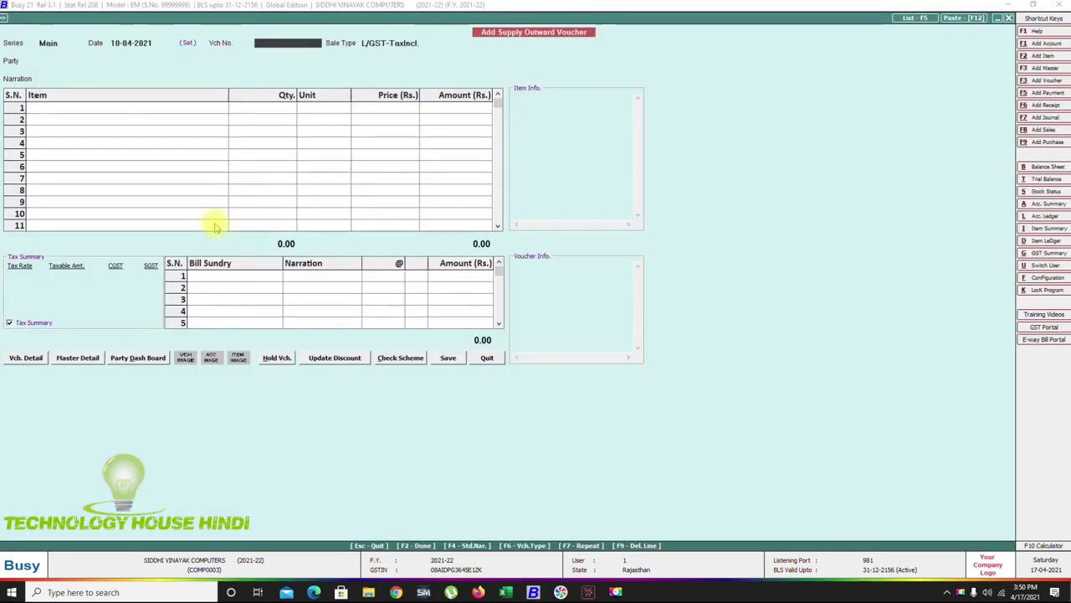
# Set the voucher's sale type to L/GST-ItemWise and choose Arsh Enterprises as the party
pyautogui.press('Return')
pyautogui.write('M')
pyautogui.press('BackSpace')
pyautogui.press('Down')
pyautogui.press('Down')
pyautogui.press('Down')
pyautogui.press('Down')
pyautogui.press('Down')
pyautogui.press('Down')
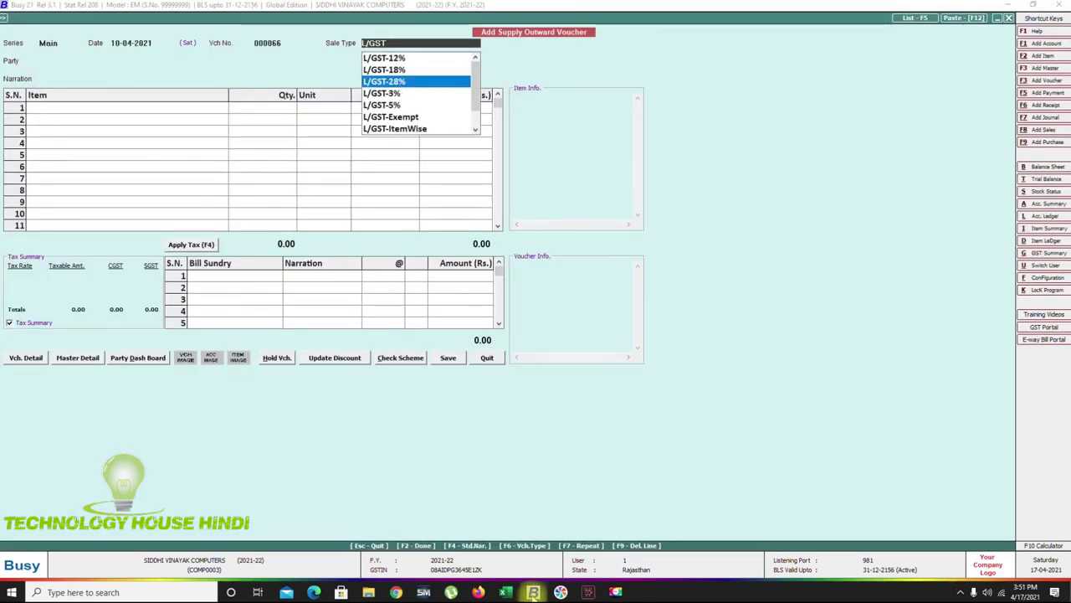
pyautogui.press('Return')
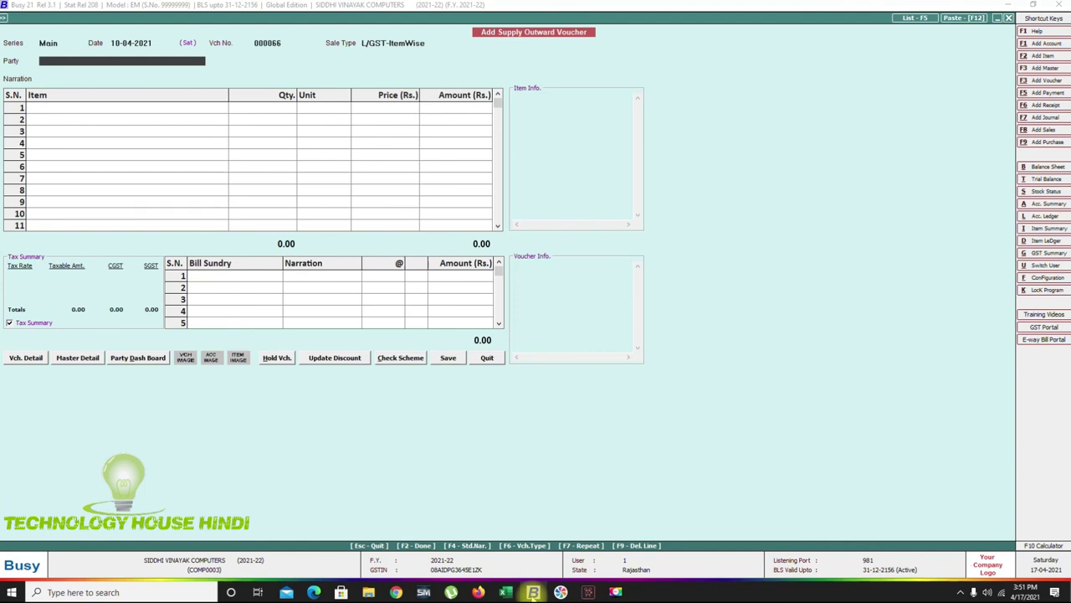
pyautogui.write('Arsh')
pyautogui.press('Return')
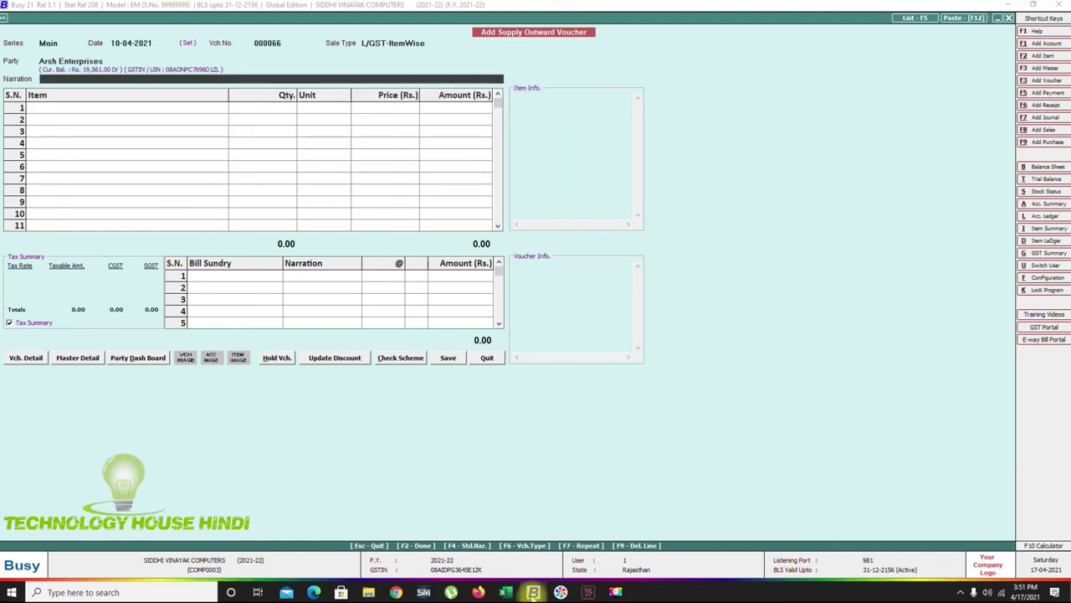
# Add 100 Pcs. of MOUSE OPTICAL at a price of Rs. 220 as the first item row, without a narration
pyautogui.press('Return')
pyautogui.write('mOUSE')
pyautogui.press('Down')
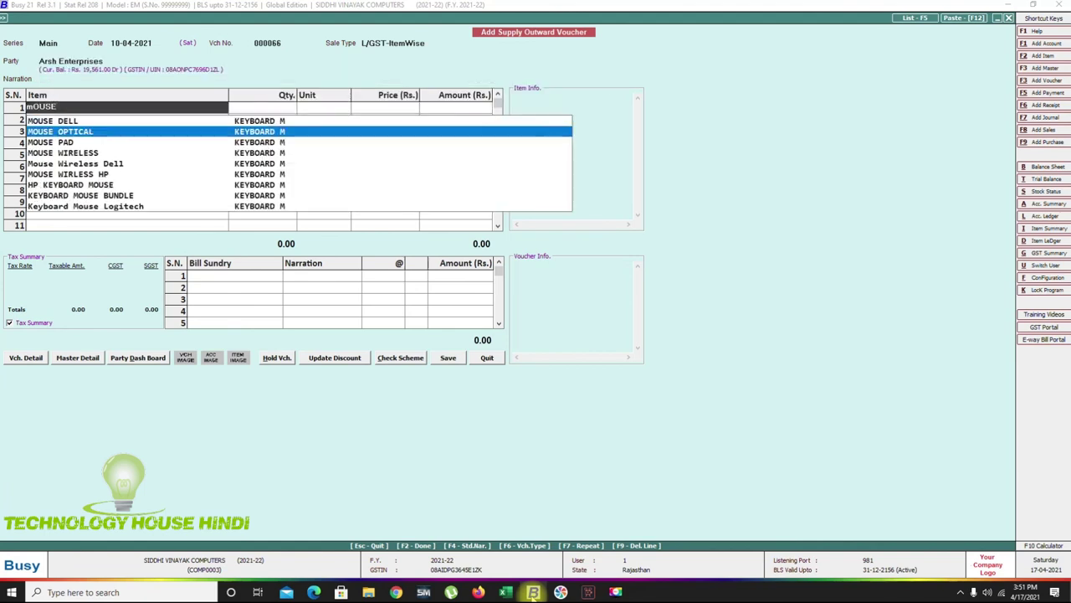
pyautogui.press('Return')
pyautogui.press('Return')
pyautogui.press('Return')
pyautogui.press('Return')
pyautogui.write('100')
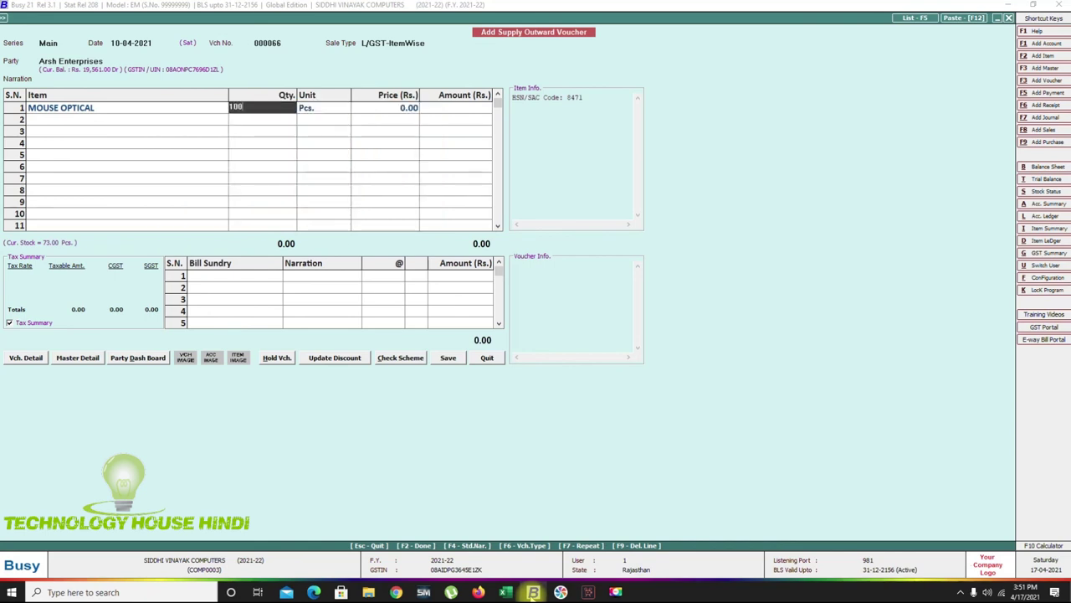
pyautogui.press('Return')
pyautogui.press('Return')
pyautogui.press('Return')
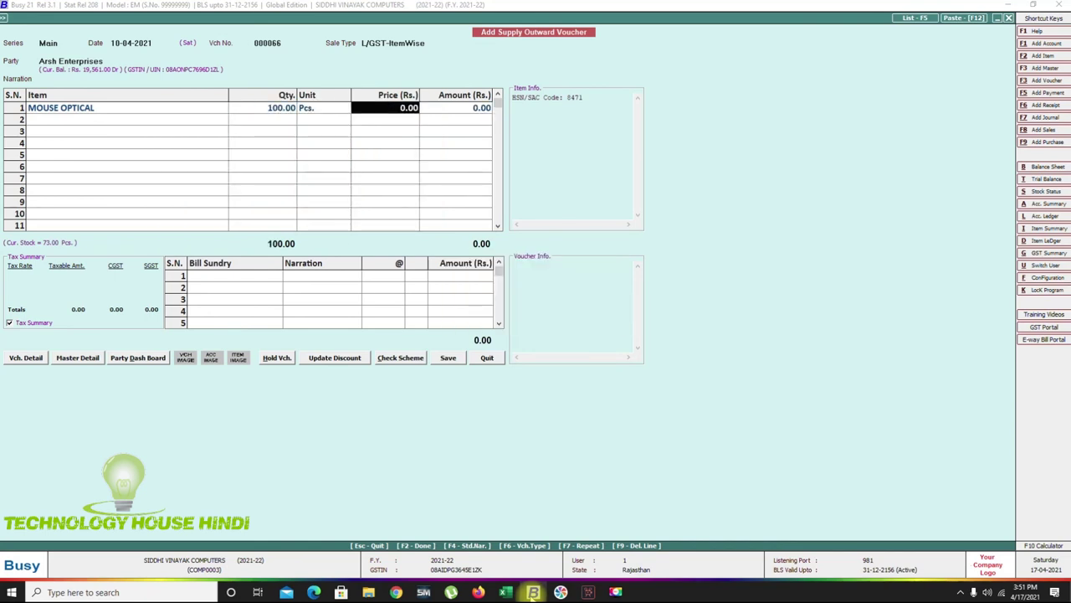
pyautogui.write('220')
pyautogui.press('Return')
pyautogui.press('Return')
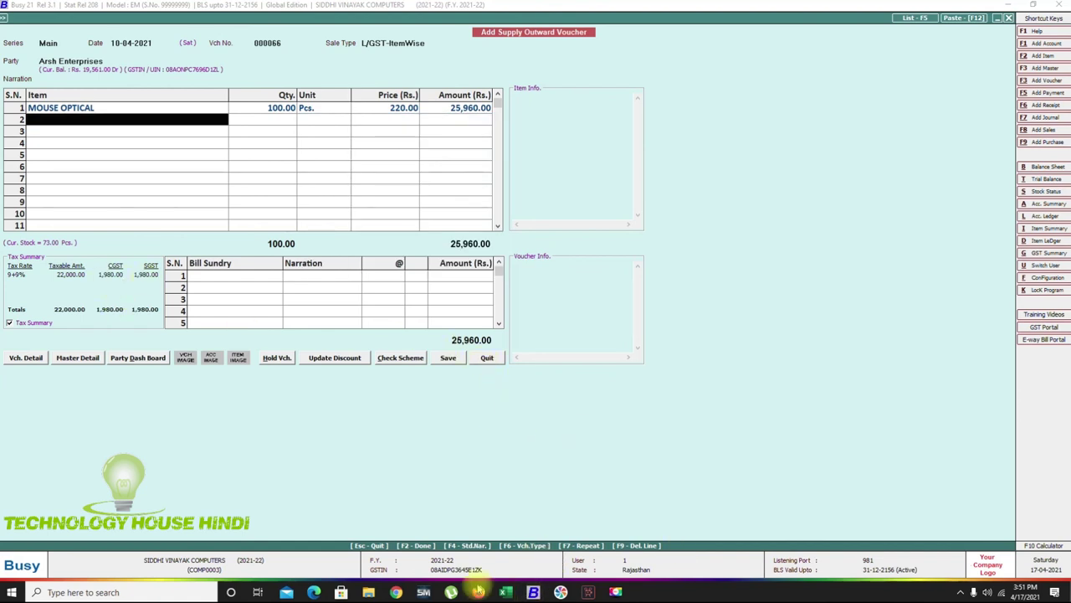
# Save the Supply Outward voucher with its bill amount as a new reference and leave the voucher form
pyautogui.click(450, 357)
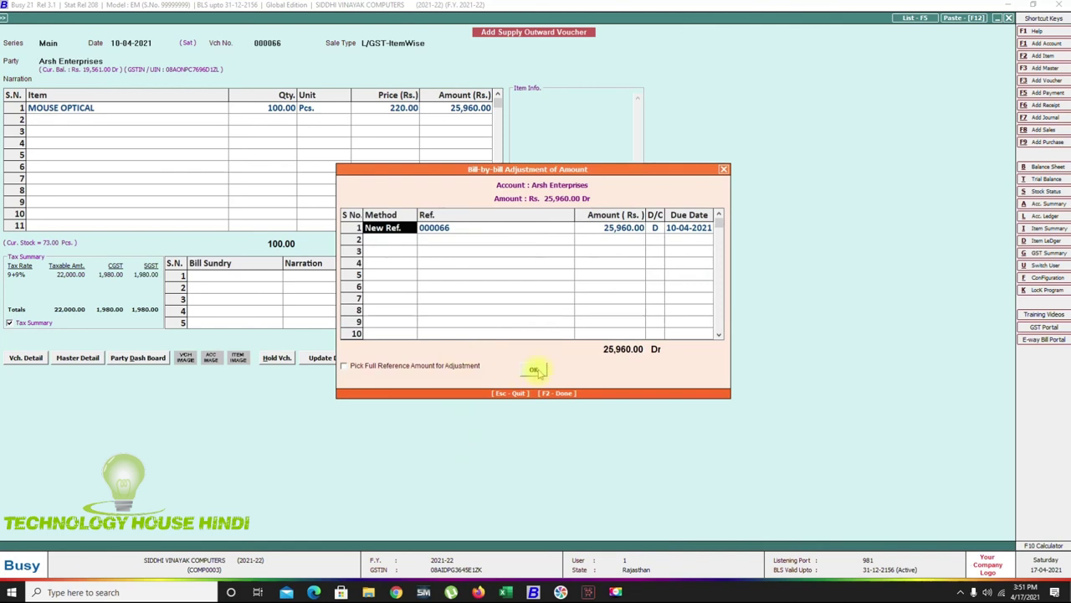
pyautogui.click(534, 367)
pyautogui.click(603, 318)
pyautogui.press('Escape')
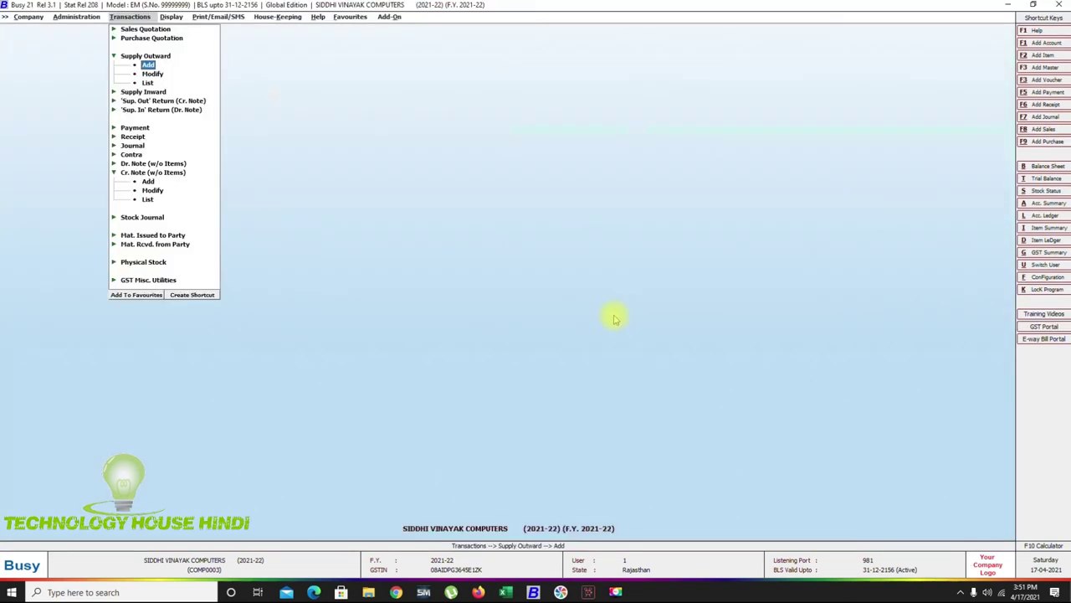
# Open a new Cr. Note (w/o Items) voucher for entry
pyautogui.press('Down')
pyautogui.press('Down')
pyautogui.press('Down')
pyautogui.press('Down')
pyautogui.press('Down')
pyautogui.press('Down')
pyautogui.press('Down')
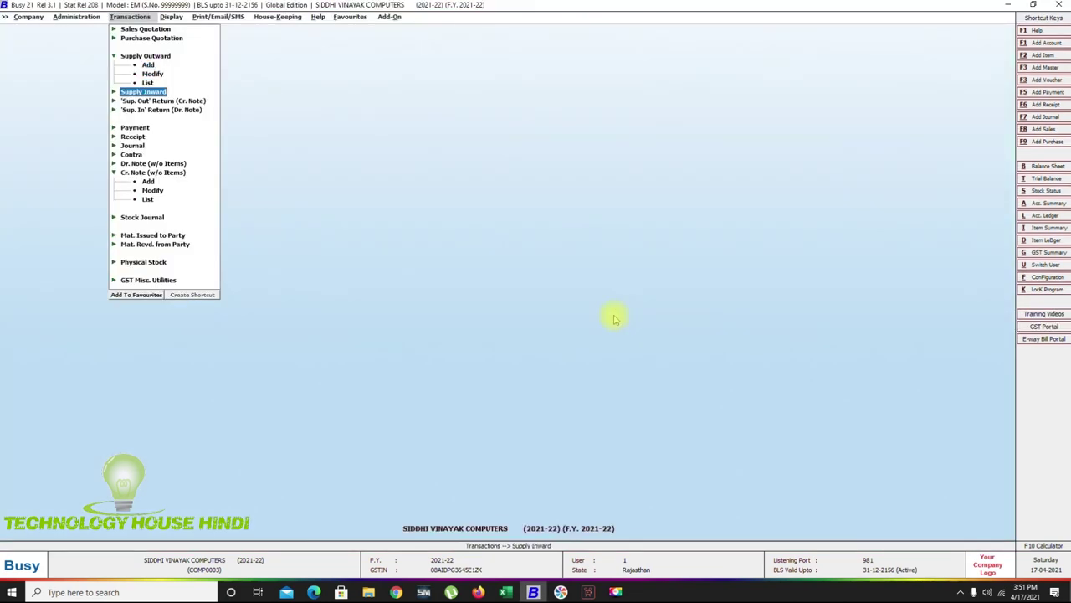
pyautogui.press('Down')
pyautogui.press('Down')
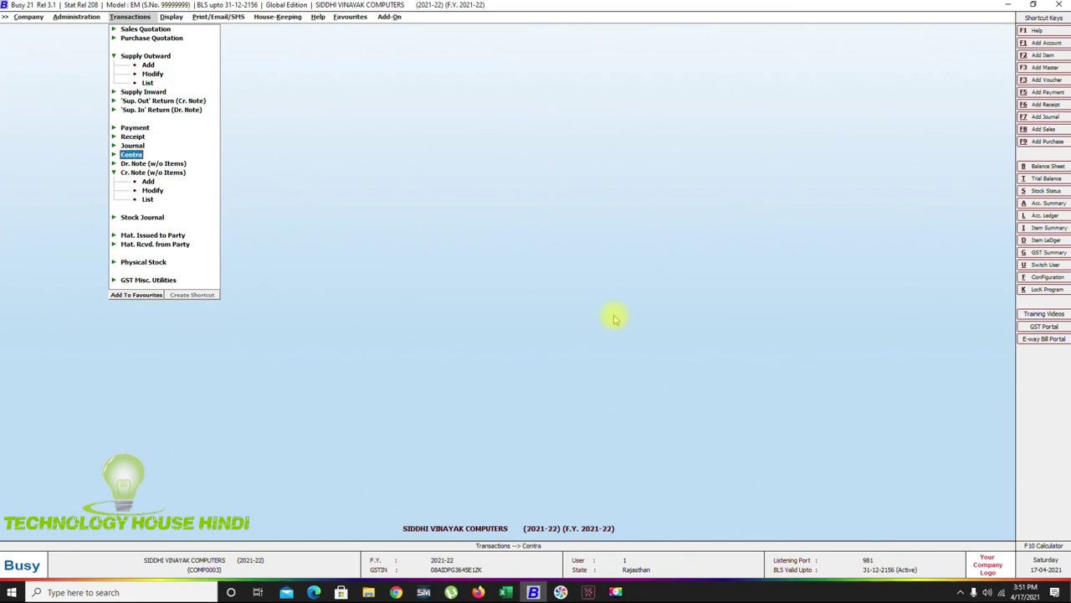
pyautogui.press('Down')
pyautogui.press('Down')
pyautogui.press('Down')
pyautogui.press('Return')
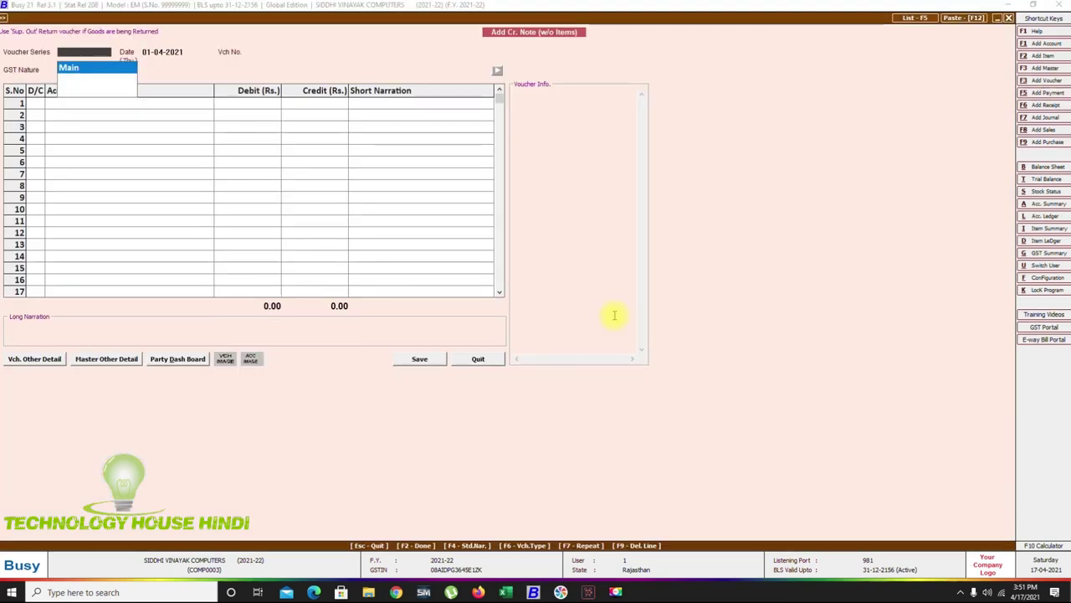
# Date the Main-series credit note 20-04-2021 and set its GST nature to Cr. Note Issued against Sale
pyautogui.press('Return')
pyautogui.write('20')
pyautogui.press('Return')
pyautogui.press('Return')
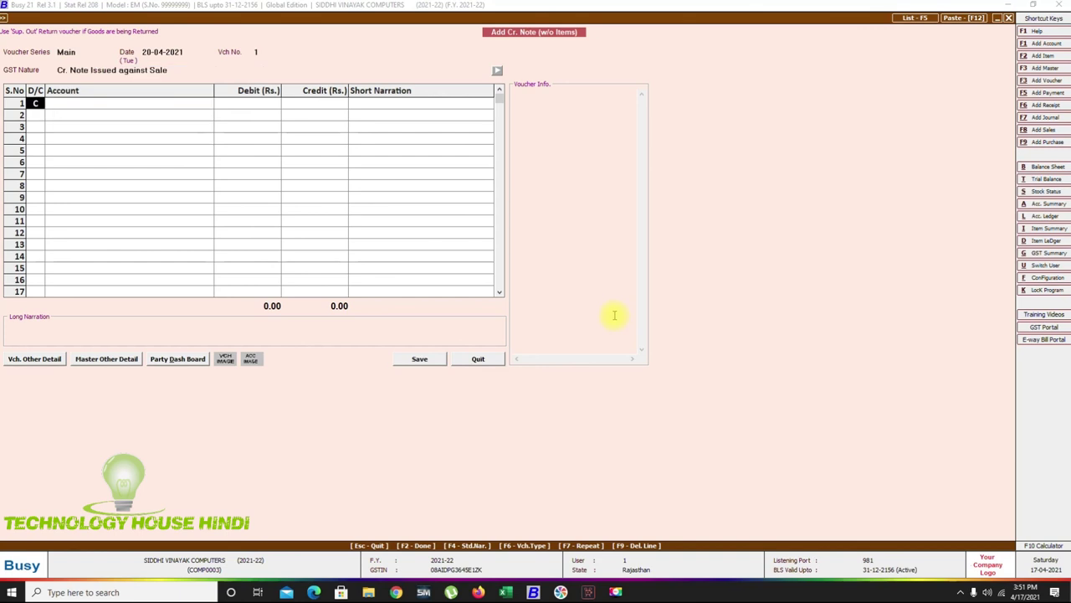
pyautogui.hotkey('shift', 'Tab')
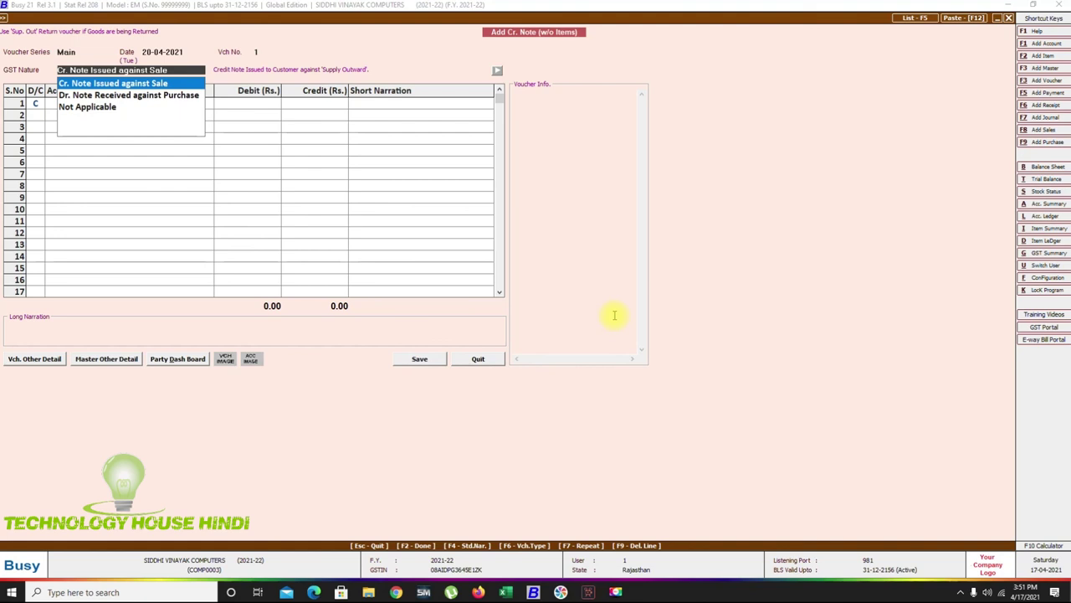
pyautogui.press('Return')
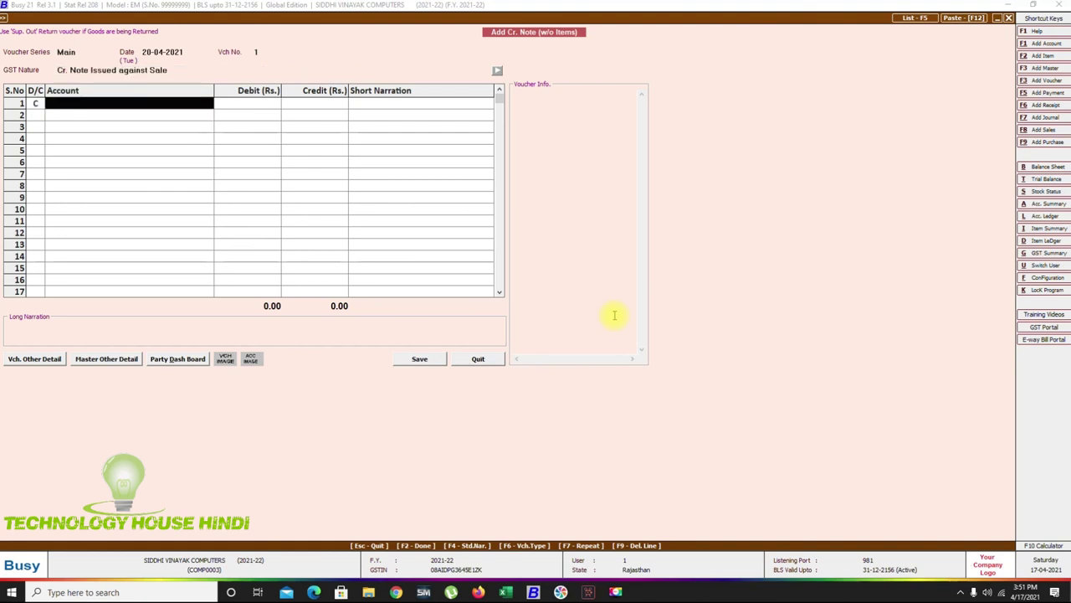
# Credit Arsh Enterprises with Rs. 2,360, the difference total from the Excel workbook, and skip the bill-by-bill adjustment
pyautogui.write('ars')
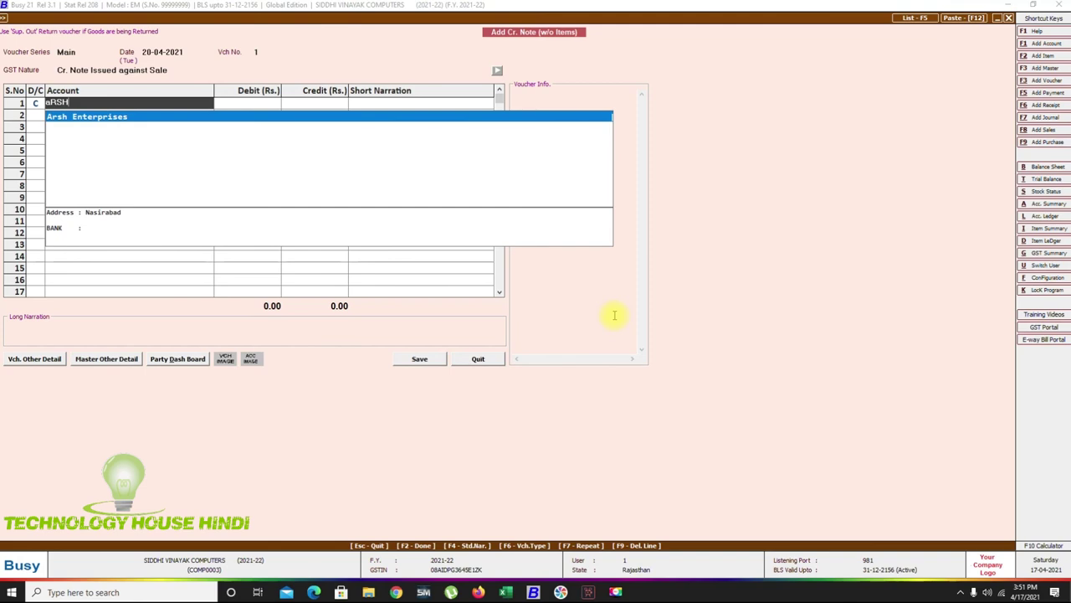
pyautogui.press('Return')
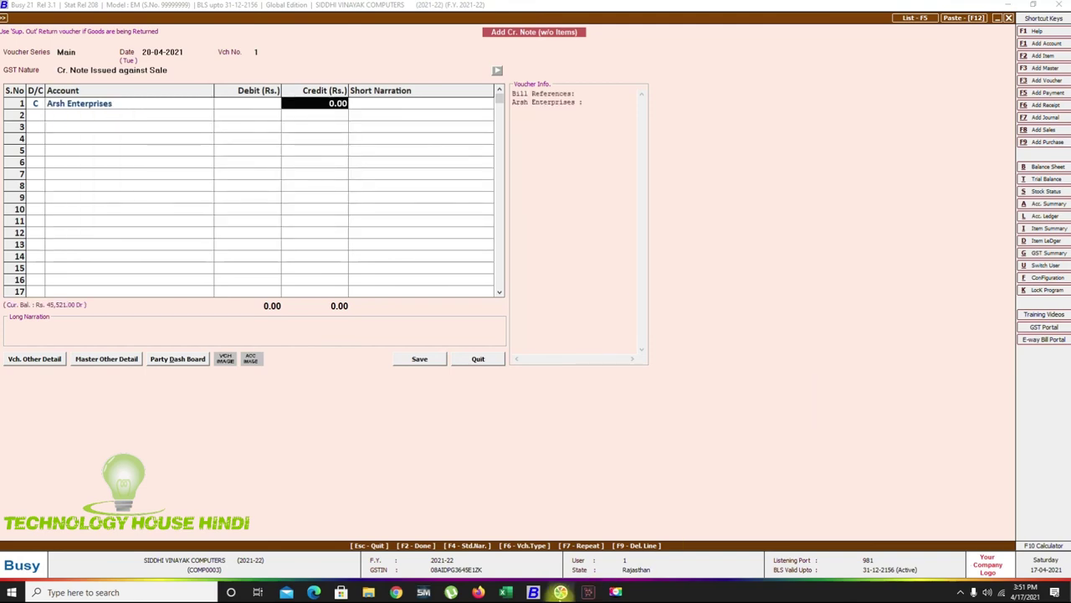
pyautogui.click(507, 592)
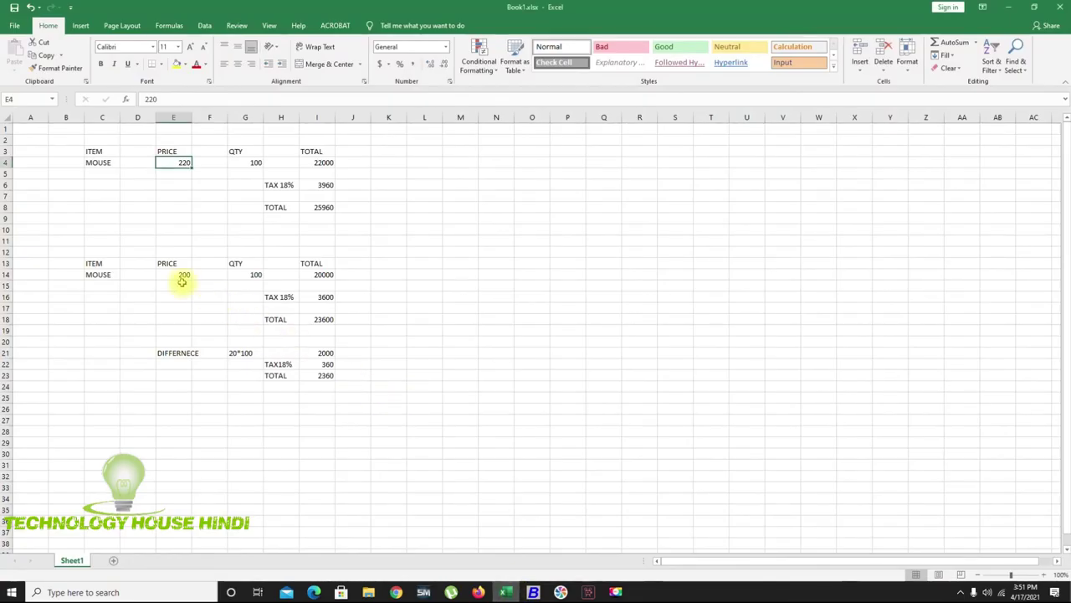
pyautogui.click(233, 354)
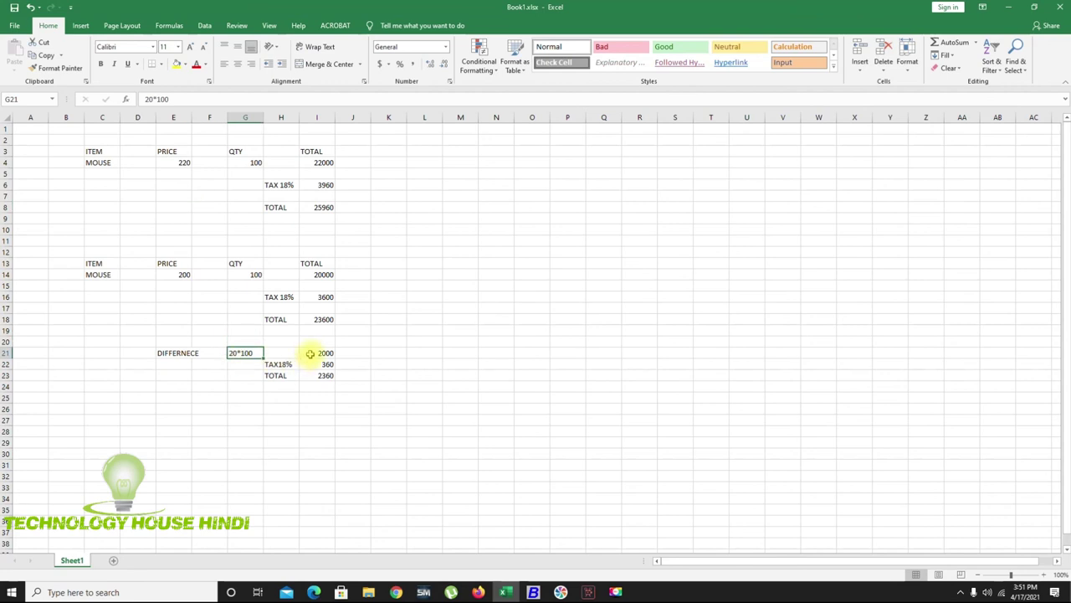
pyautogui.click(308, 354)
pyautogui.click(317, 376)
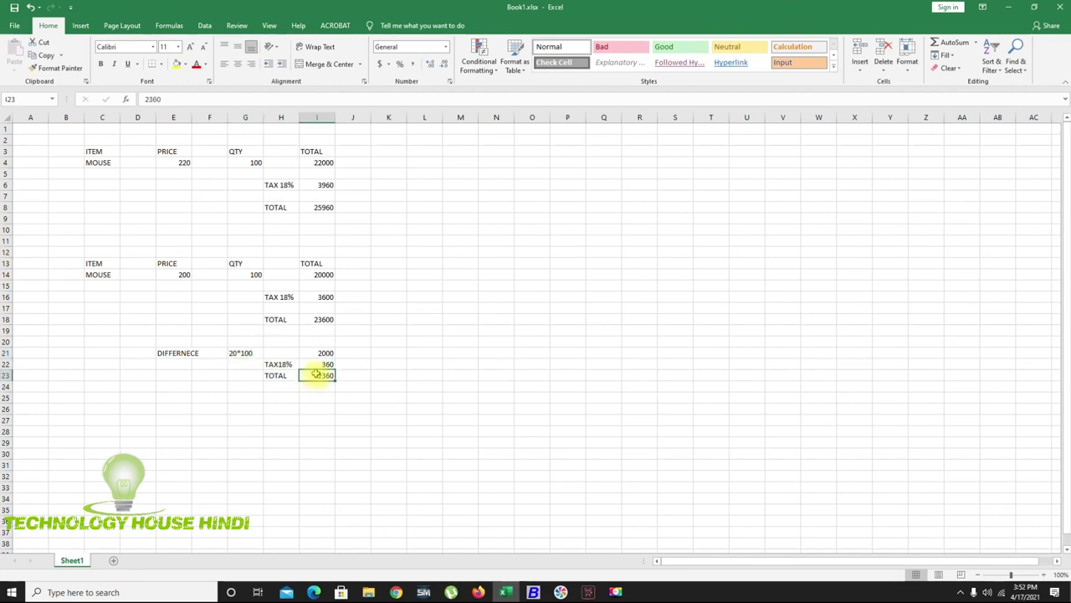
pyautogui.click(315, 366)
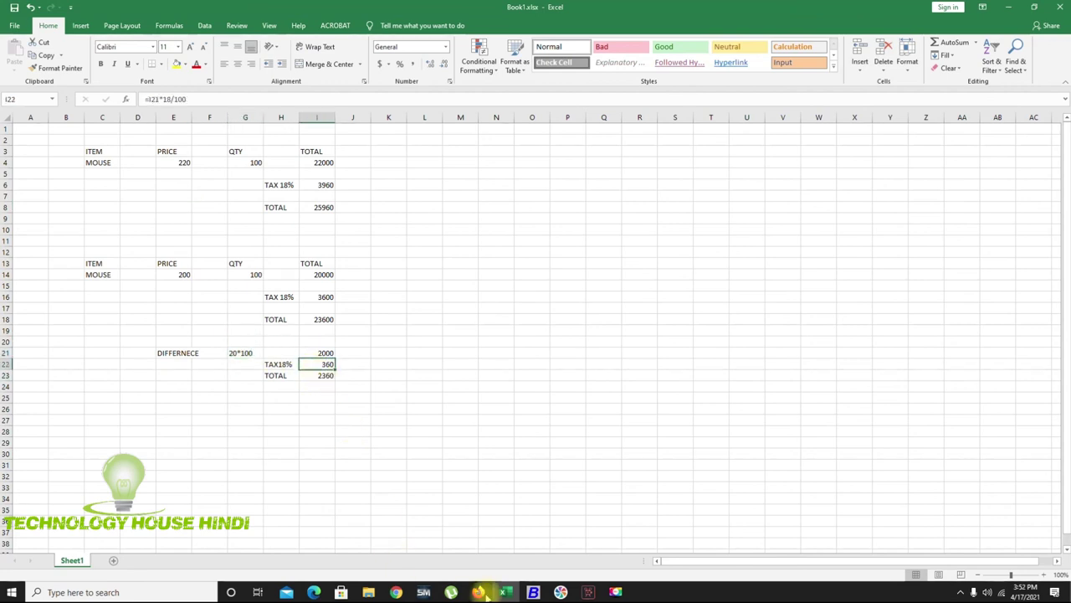
pyautogui.click(534, 592)
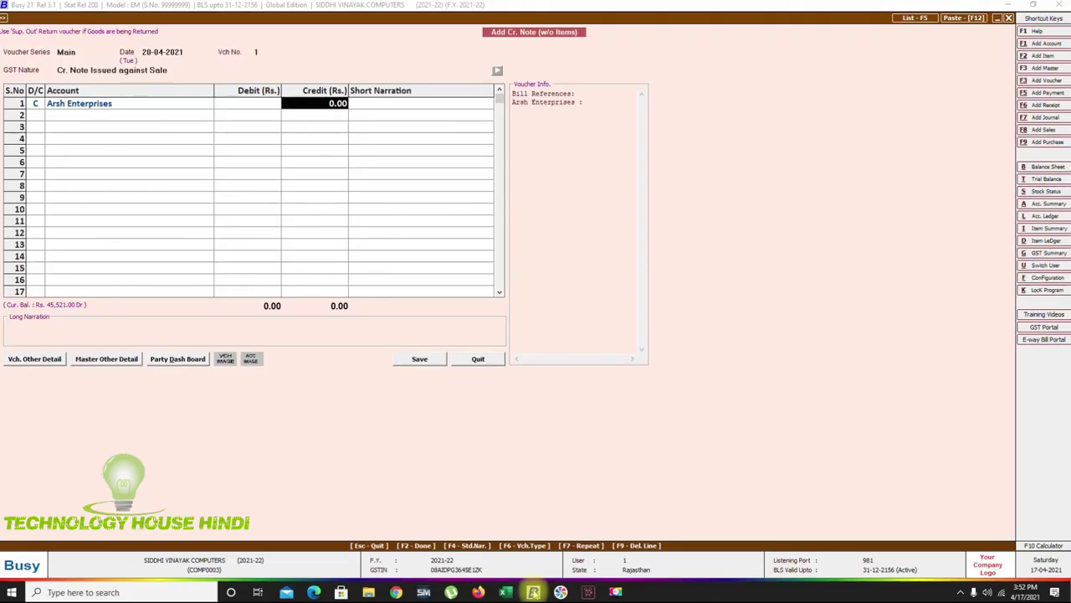
pyautogui.write('2,3')
pyautogui.write('60')
pyautogui.press('Return')
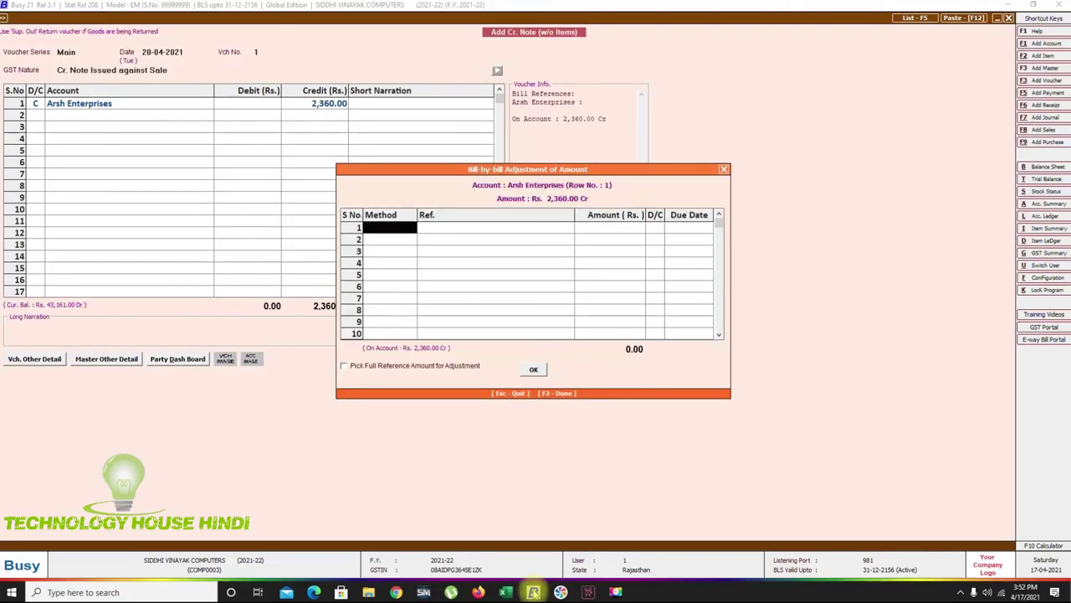
pyautogui.press('Escape')
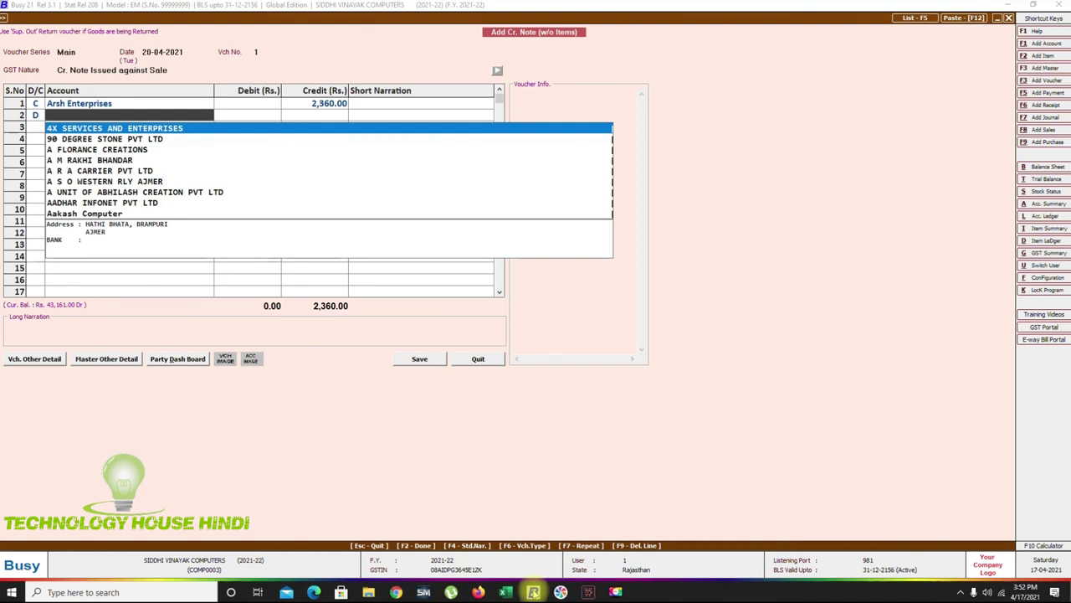
# Debit the Sales account with Rs. 2,000 in the second row, checking the pre-tax difference in the Excel workbook
pyautogui.write('sales')
pyautogui.press('Return')
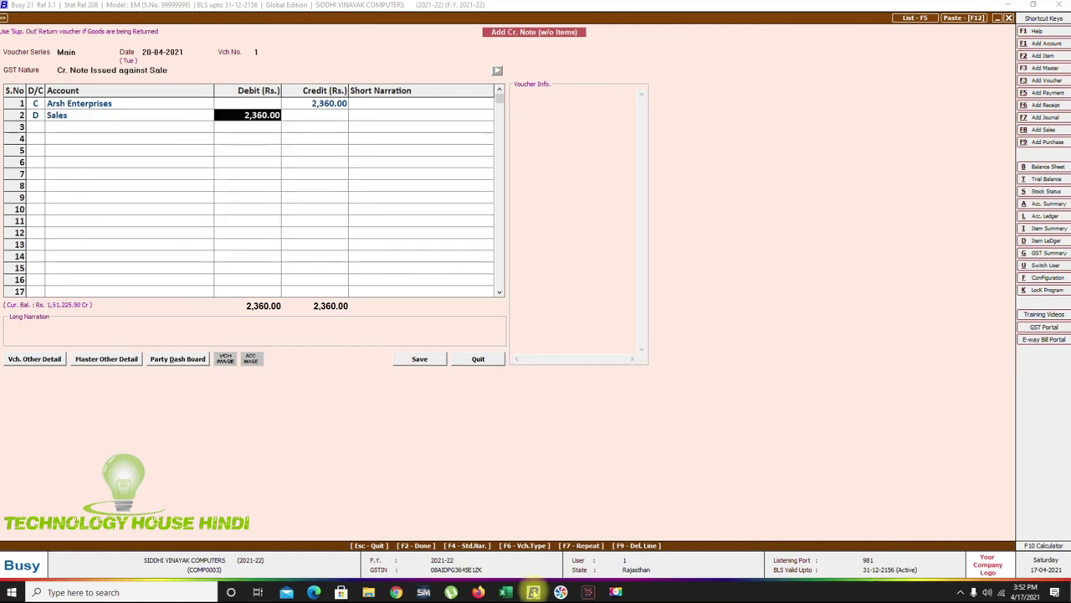
pyautogui.click(506, 593)
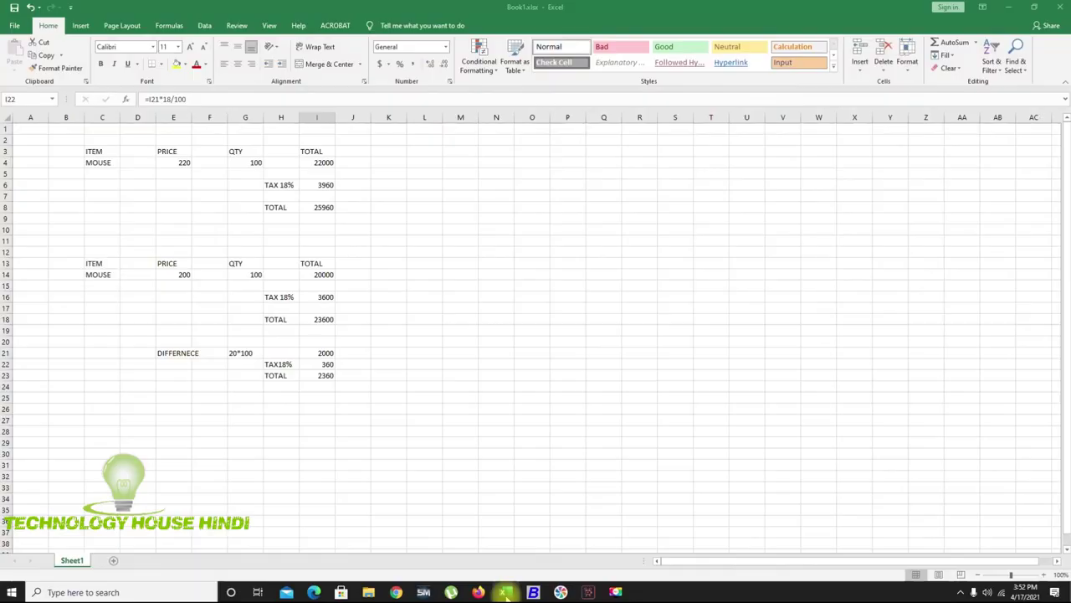
pyautogui.click(505, 593)
pyautogui.write('2,000')
pyautogui.press('Return')
pyautogui.press('Return')
pyautogui.press('Return')
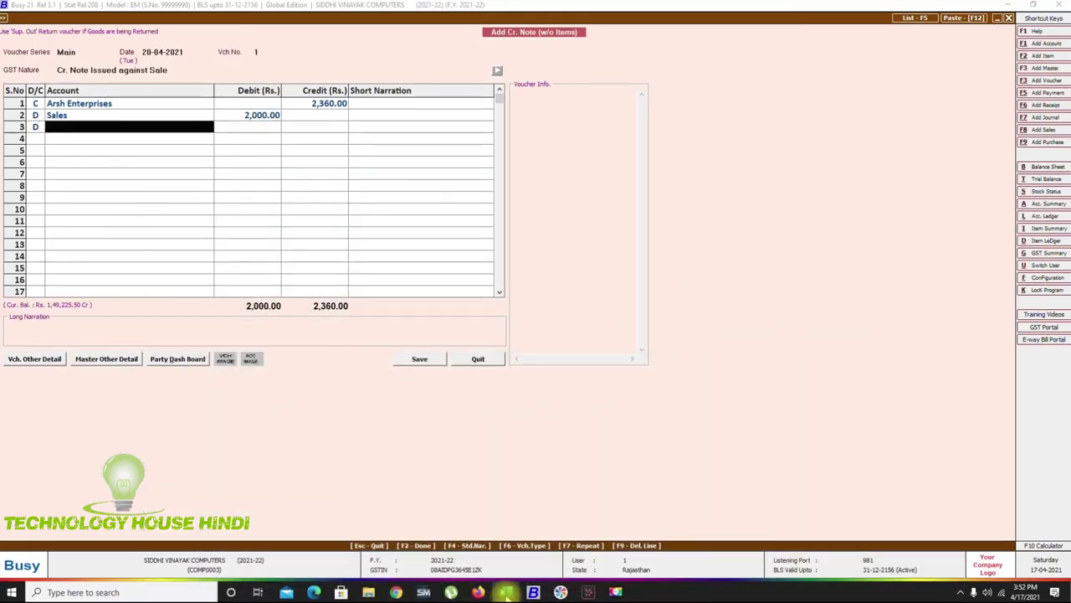
# Debit the SGST and CGST accounts with Rs. 180 each in the following two rows
pyautogui.write('sc')
pyautogui.press('BackSpace')
pyautogui.write('g')
pyautogui.press('Return')
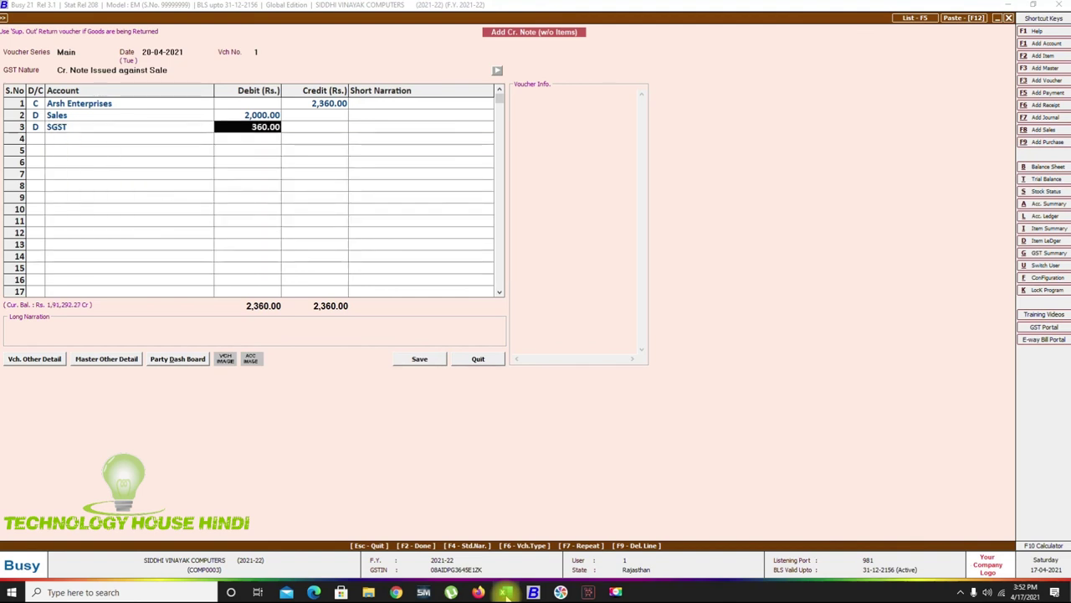
pyautogui.write('180')
pyautogui.press('Return')
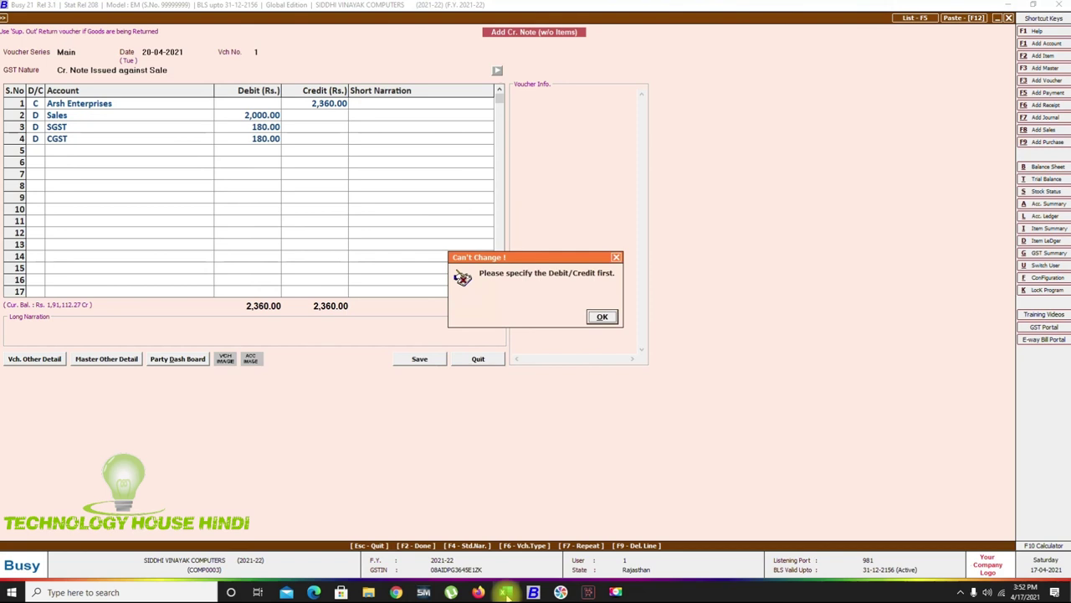
pyautogui.press('Return')
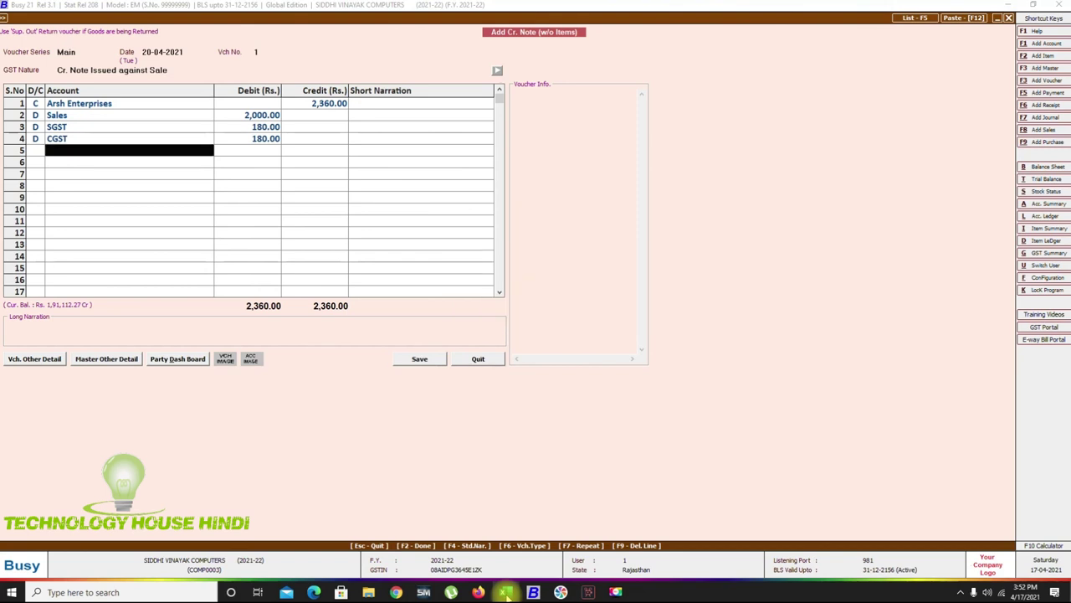
# Finish the account rows, leave the long narration empty and save the credit note
pyautogui.press('Up')
pyautogui.press('Return')
pyautogui.press('Return')
pyautogui.press('Return')
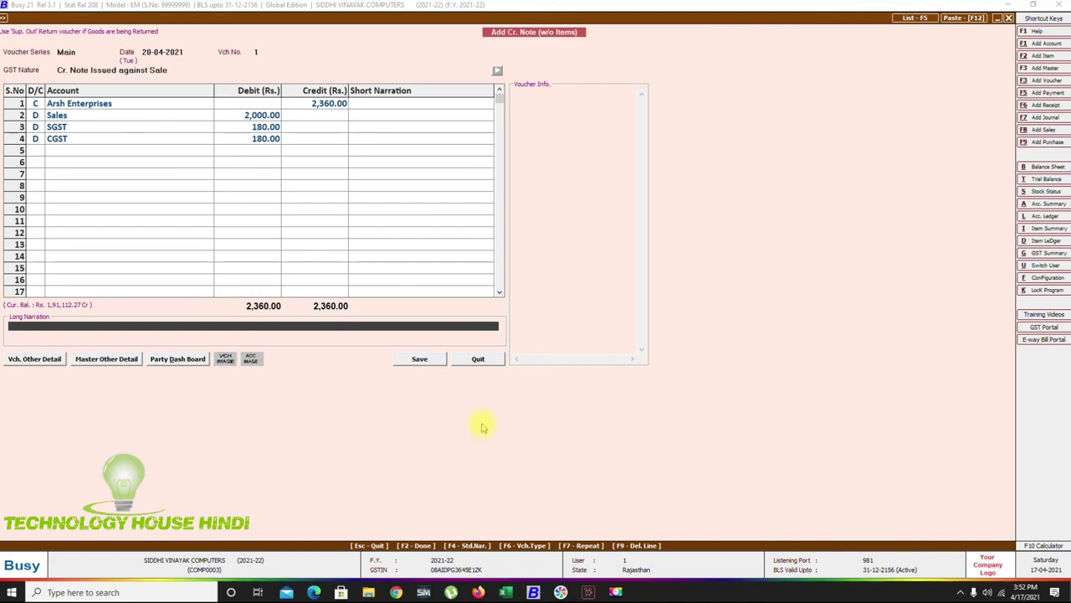
pyautogui.click(430, 360)
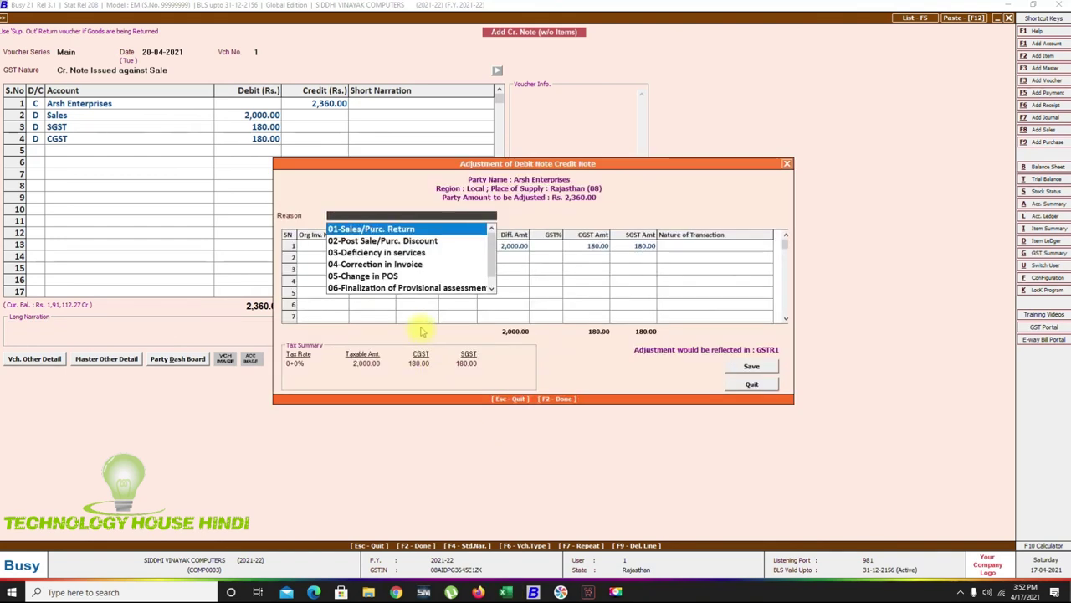
pyautogui.click(410, 227)
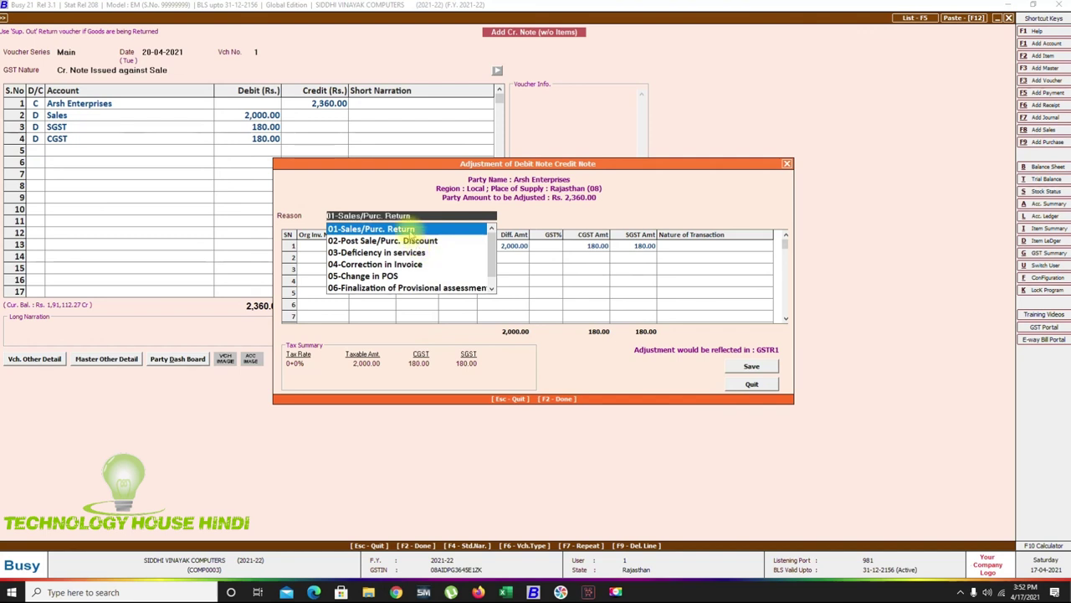
pyautogui.click(408, 230)
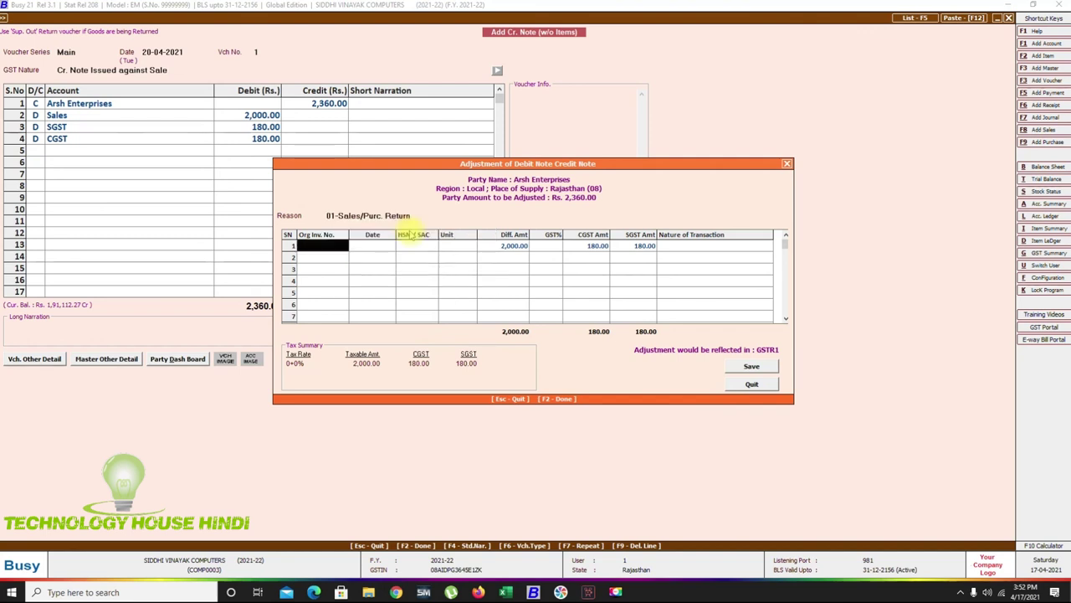
pyautogui.press('Return')
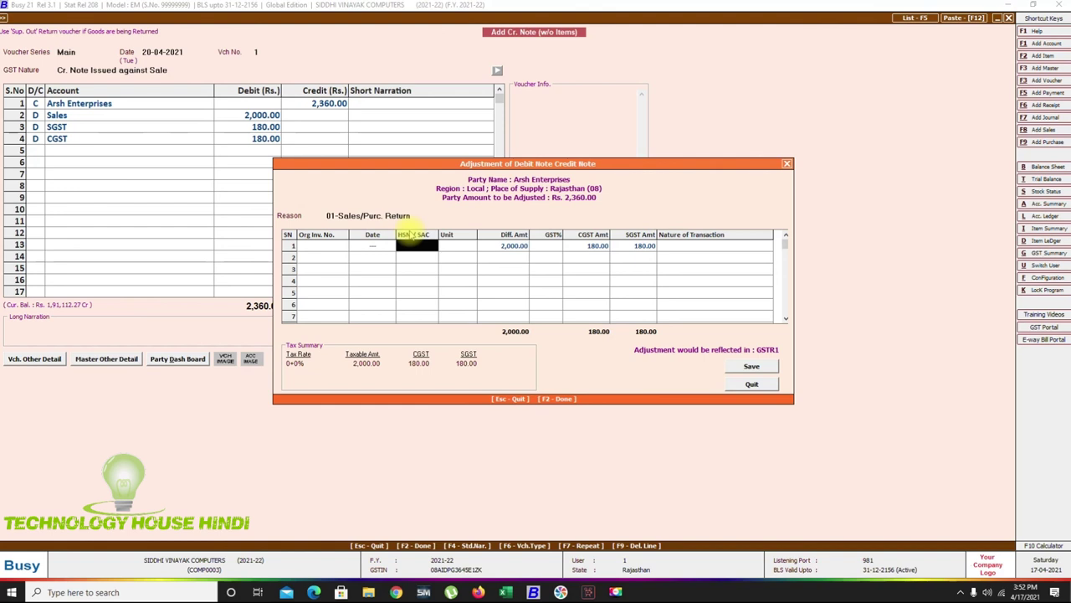
pyautogui.hotkey('shift', 'Tab')
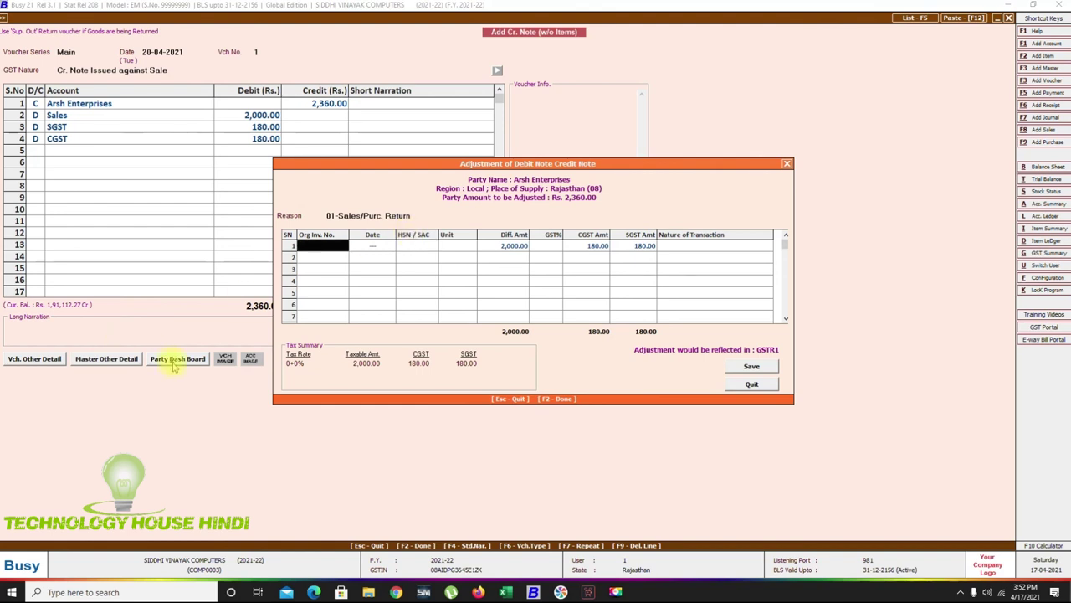
pyautogui.click(751, 384)
# Look up the reference number of the most recent pending bill for Arsh Enterprises in the party dashboard
pyautogui.click(190, 361)
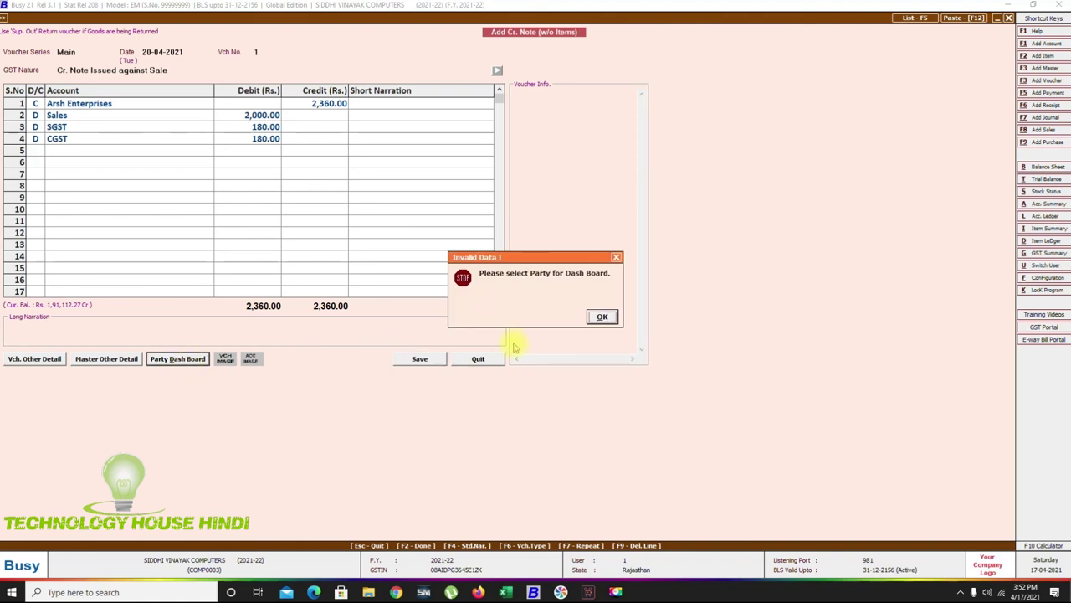
pyautogui.click(602, 317)
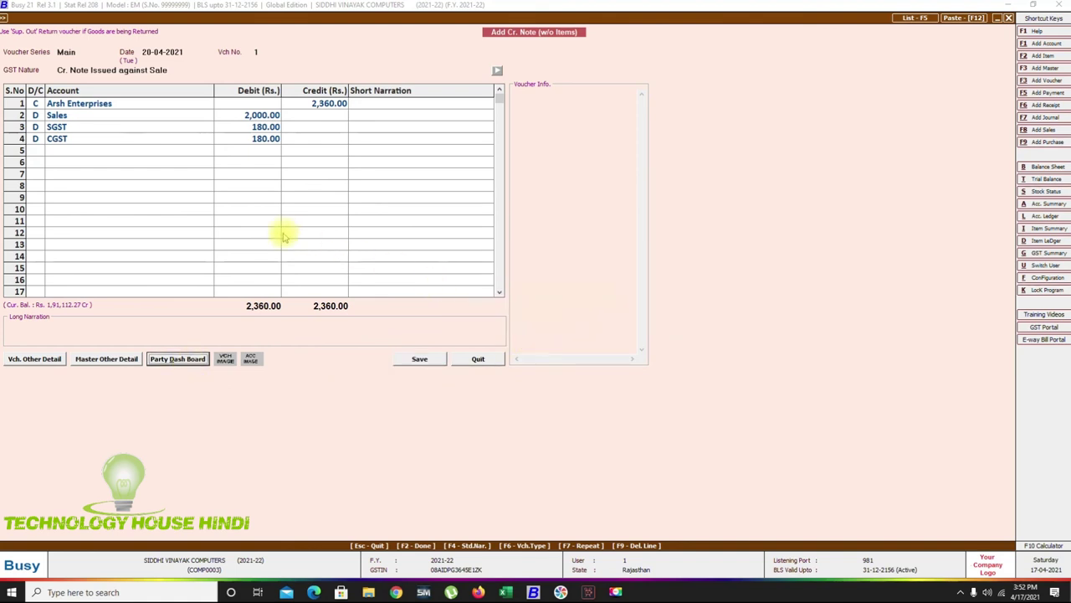
pyautogui.click(142, 104)
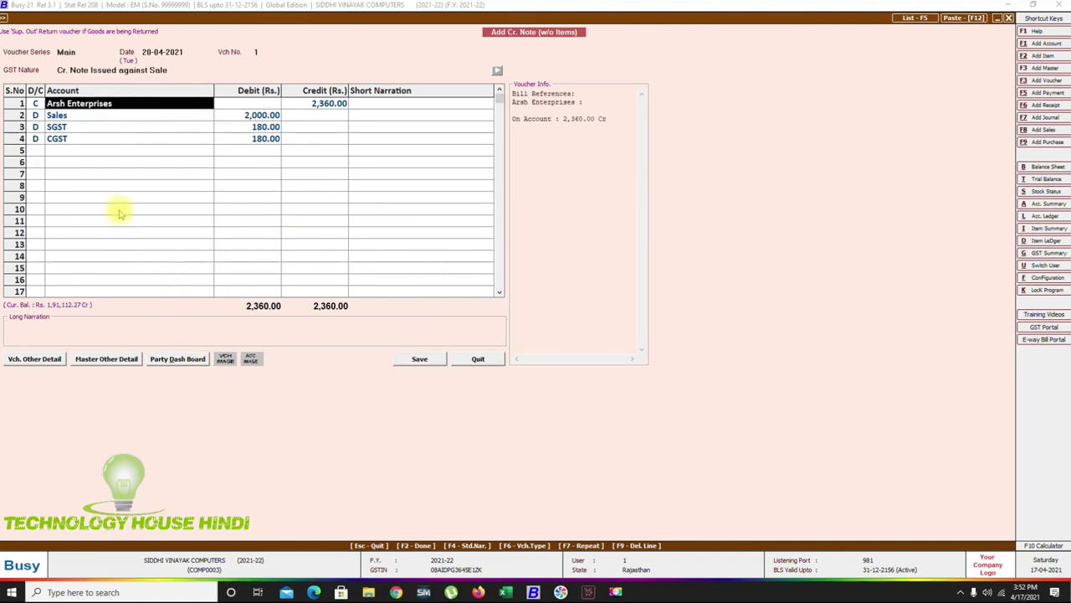
pyautogui.click(176, 358)
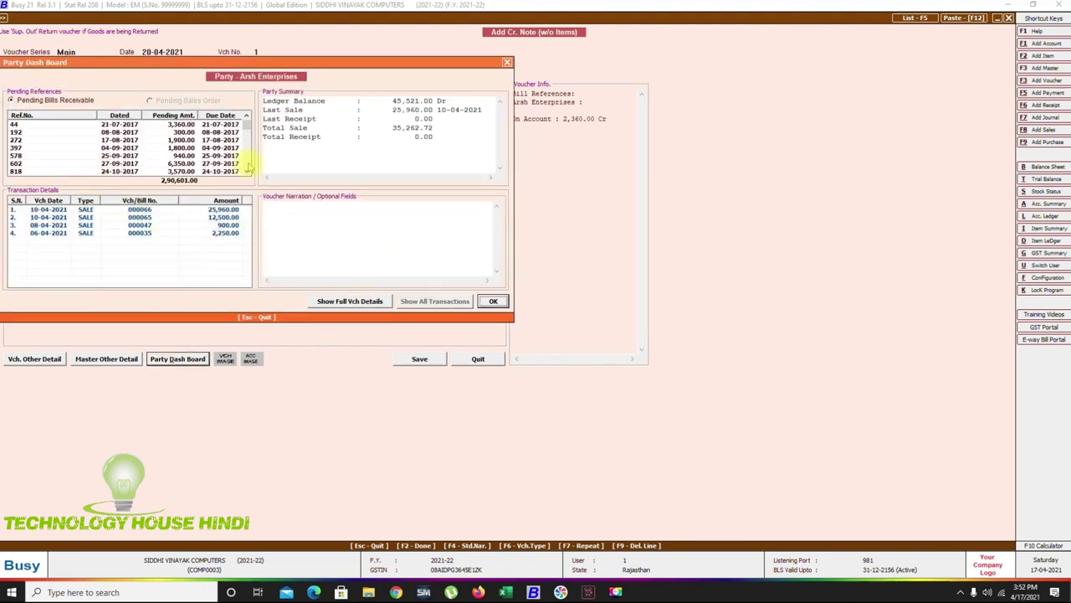
pyautogui.moveTo(247, 124); pyautogui.dragTo(246, 172)
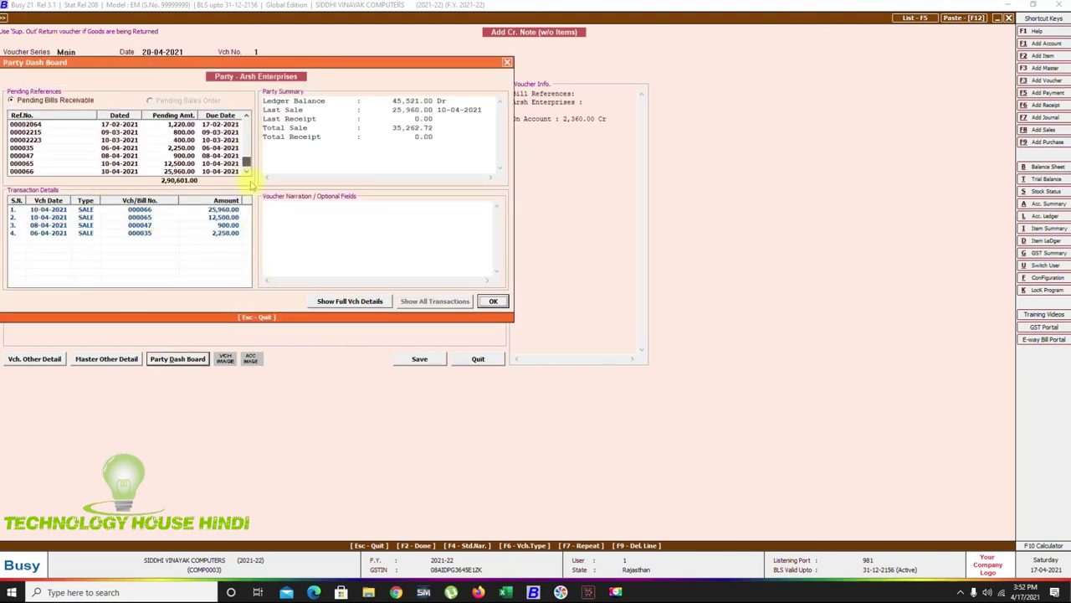
pyautogui.click(52, 172)
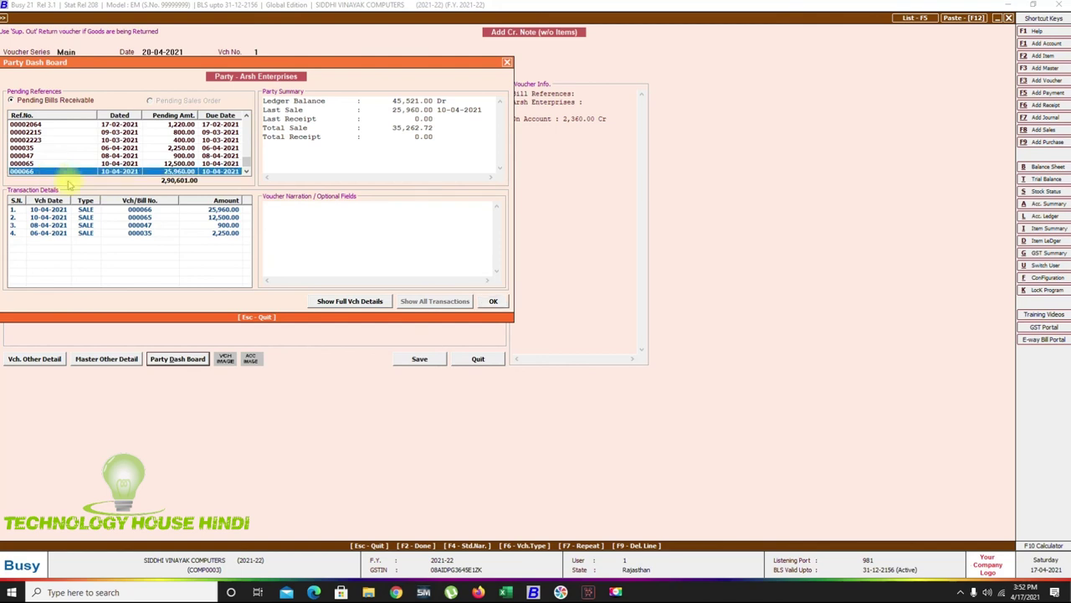